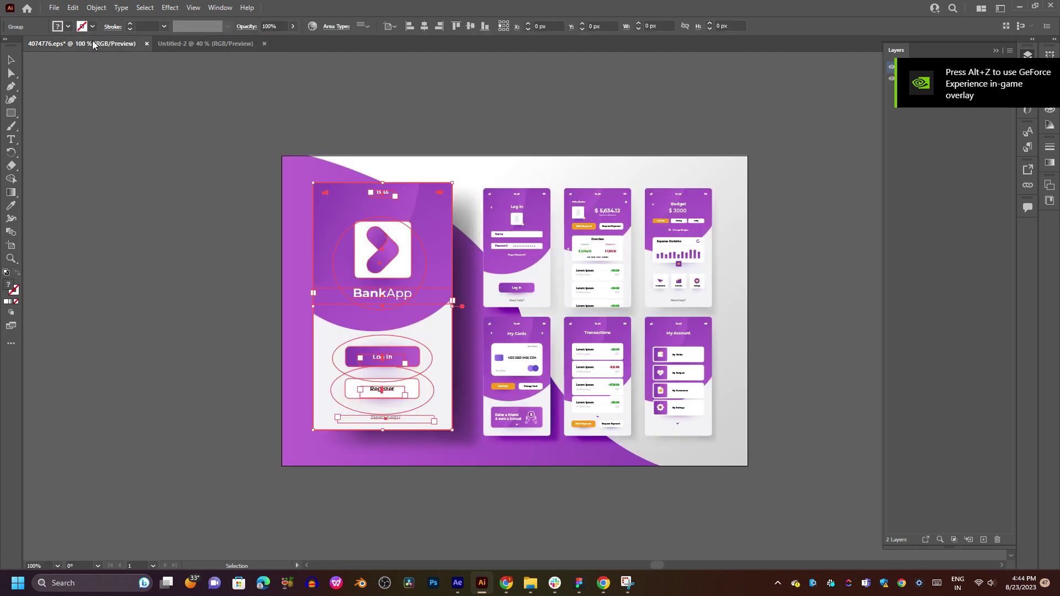
Copy the BankApp welcome screen from 4074776.eps into the Untitled-2 document.
{"action": "left_click_drag", "start_coordinate": [374, 281], "coordinate": [512, 318]}
{"action": "left_click", "coordinate": [469, 186]}
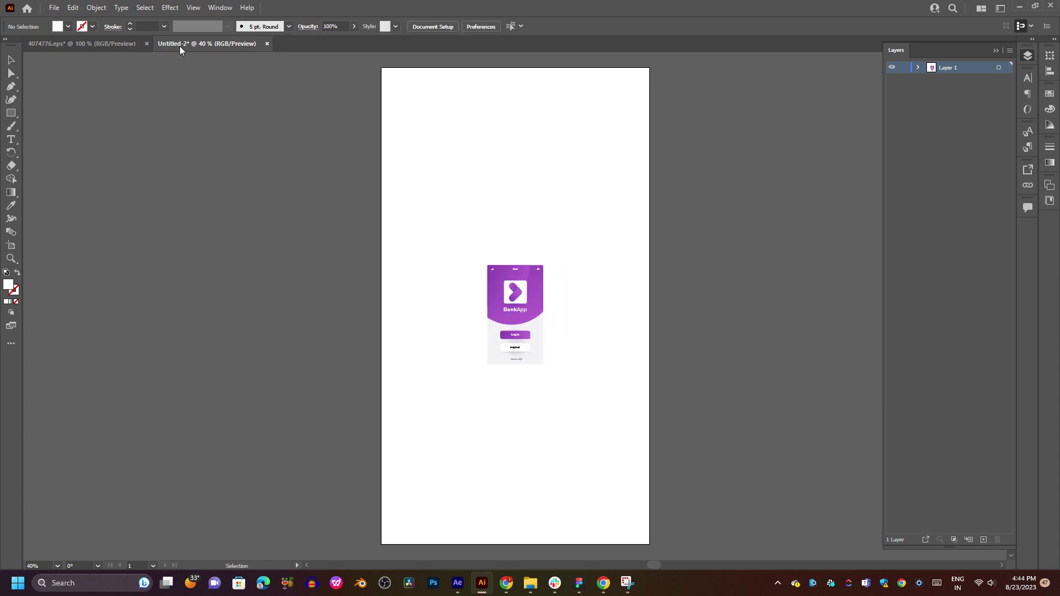
Create a new landscape document of 1920 × 1080 px and close Untitled-2 without saving it.
{"action": "left_click", "coordinate": [54, 8]}
{"action": "left_click", "coordinate": [61, 15]}
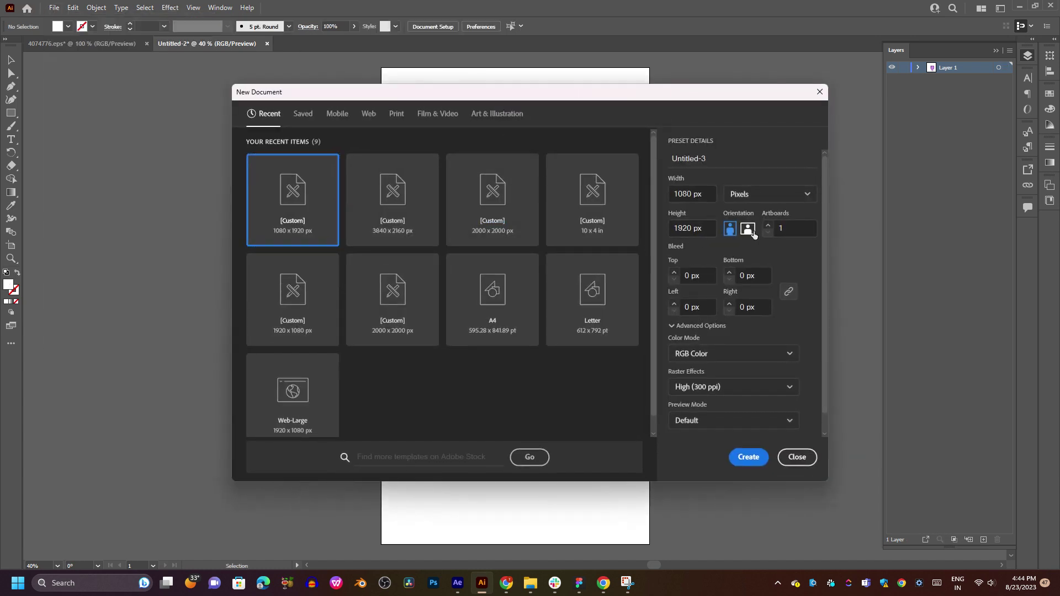
{"action": "left_click", "coordinate": [750, 464]}
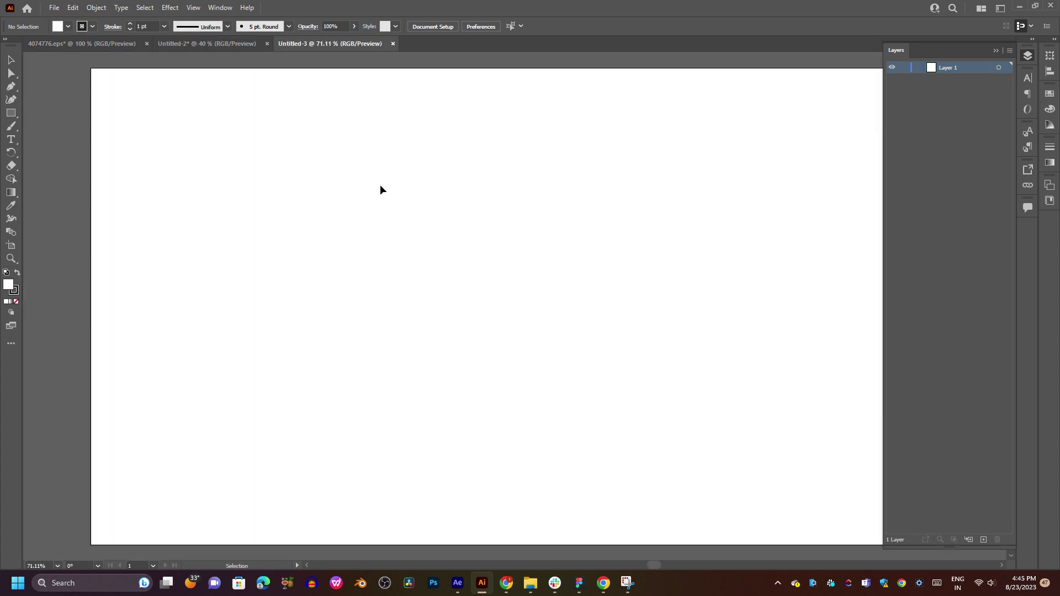
{"action": "left_click", "coordinate": [228, 42]}
{"action": "left_click", "coordinate": [267, 44]}
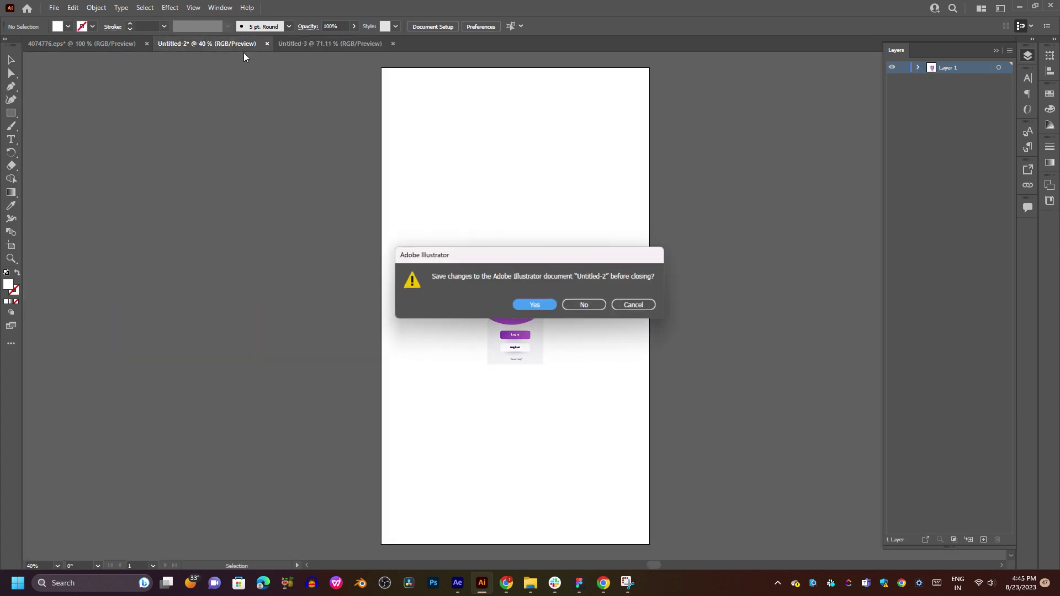
{"action": "left_click", "coordinate": [592, 307]}
Copy the BankApp welcome screen from 4074776.eps into Untitled-3 and scale it proportionally to fill the artboard's height.
{"action": "left_click", "coordinate": [98, 44]}
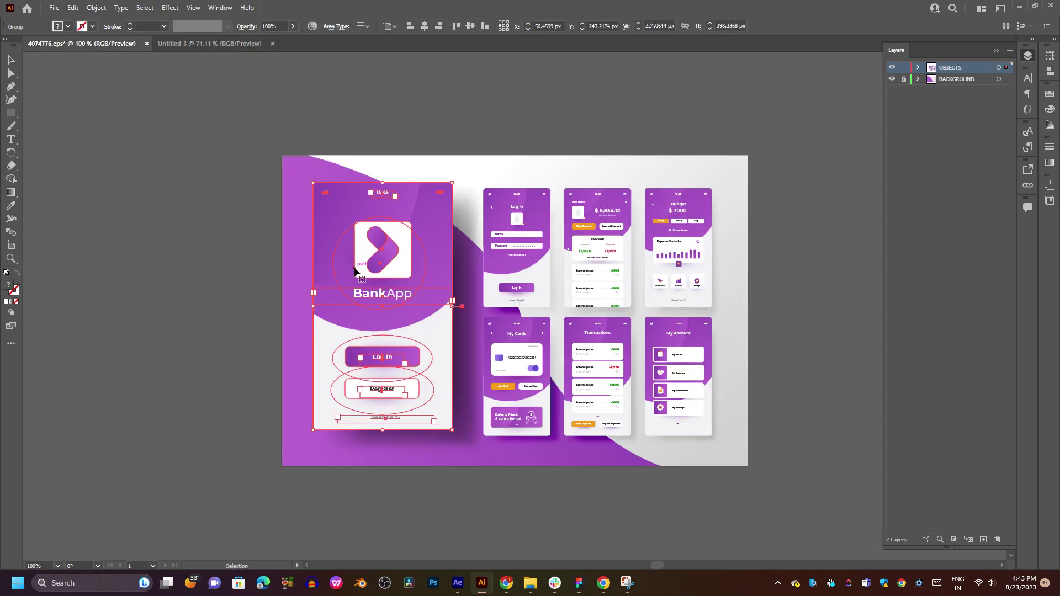
{"action": "left_click_drag", "start_coordinate": [355, 250], "coordinate": [519, 288]}
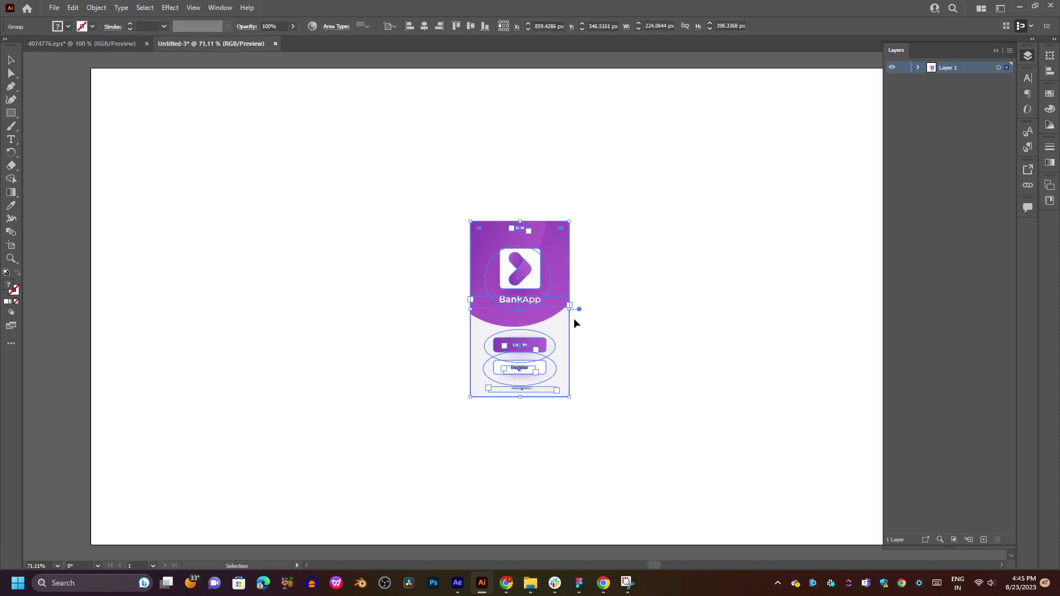
{"action": "left_click_drag", "start_coordinate": [570, 309], "coordinate": [646, 315]}
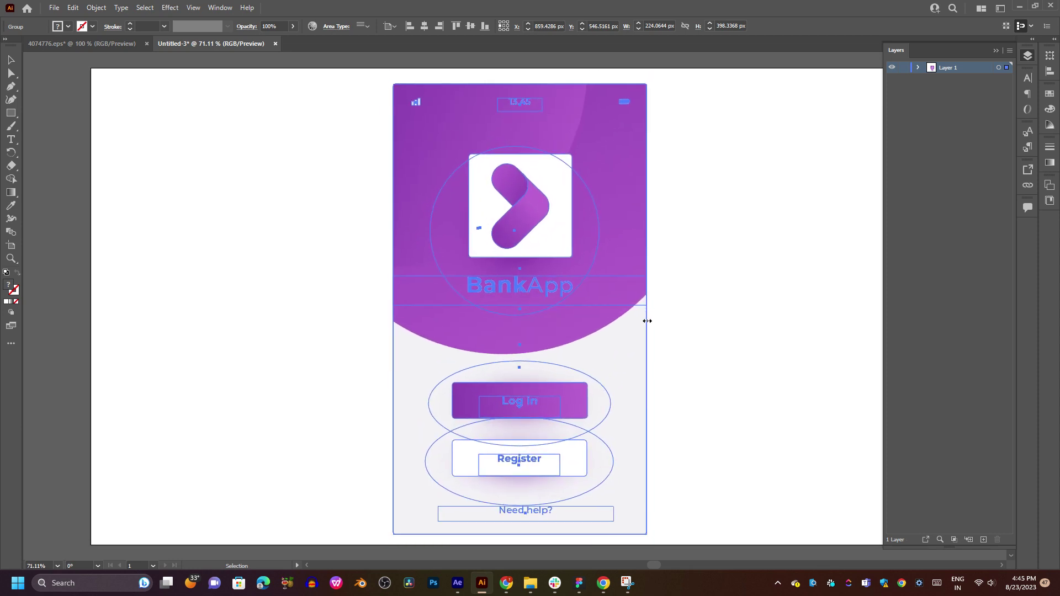
{"action": "mouse_move", "coordinate": [578, 342]}
{"action": "left_mouse_down"}
{"action": "mouse_move", "coordinate": [578, 328]}
{"action": "mouse_move", "coordinate": [578, 339]}
{"action": "left_mouse_up"}
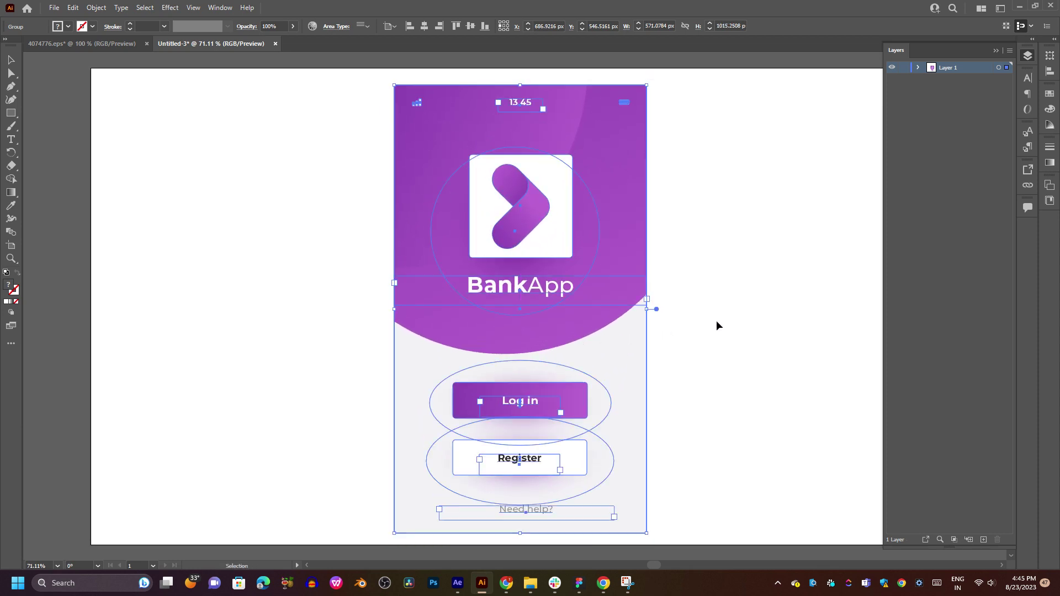
{"action": "left_click_drag", "start_coordinate": [535, 312], "coordinate": [534, 321]}
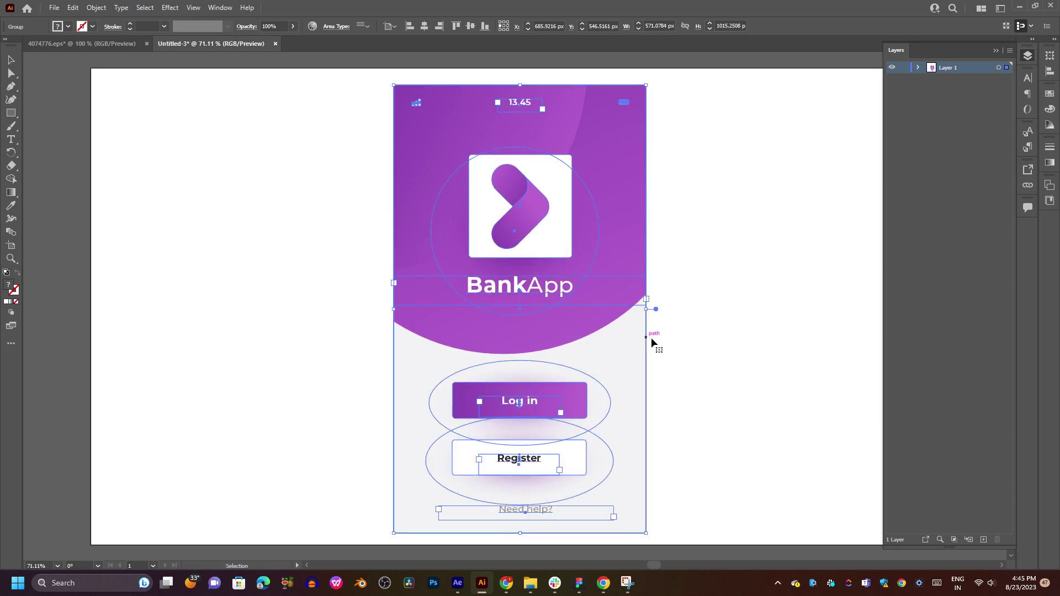
{"action": "left_click_drag", "start_coordinate": [646, 311], "coordinate": [653, 310]}
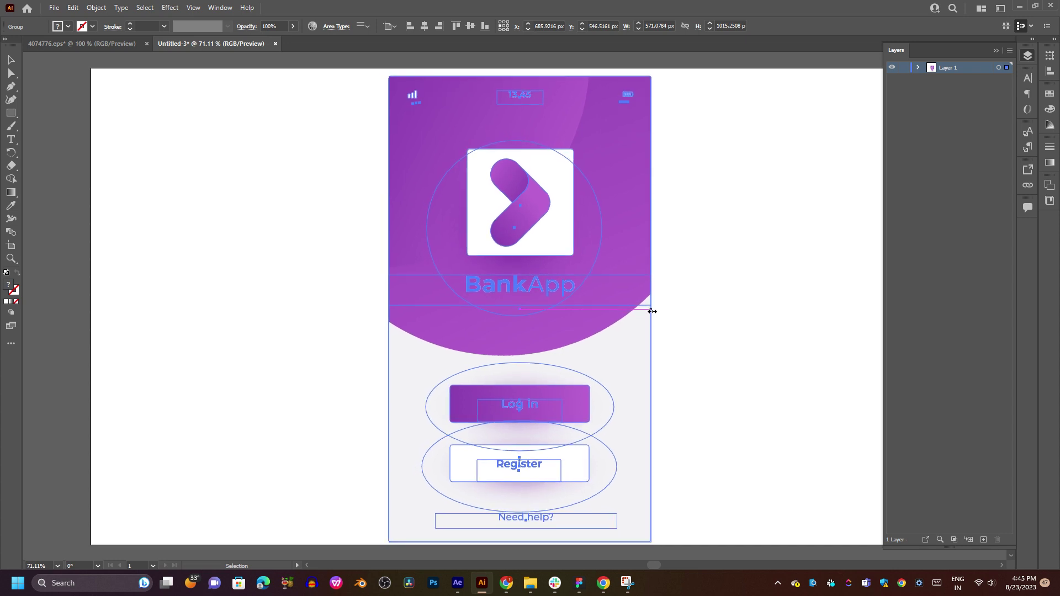
{"action": "left_click_drag", "start_coordinate": [577, 320], "coordinate": [578, 313]}
{"action": "left_click_drag", "start_coordinate": [653, 536], "coordinate": [660, 546]}
{"action": "left_click", "coordinate": [688, 463]}
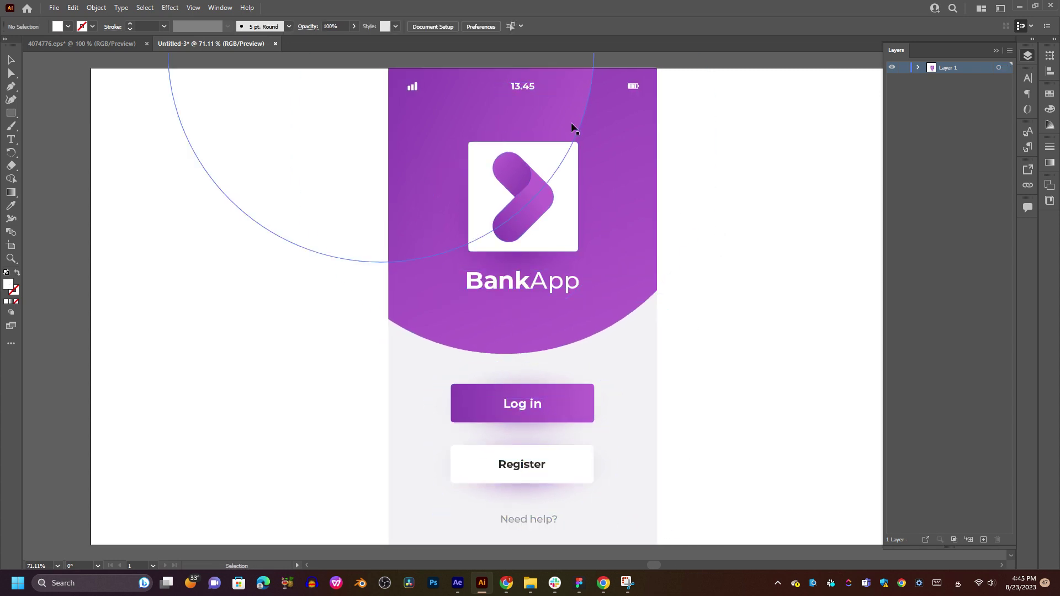
Add six new empty layers above Layer 1.
{"action": "left_click", "coordinate": [985, 540]}
{"action": "left_click", "coordinate": [985, 539]}
{"action": "left_click", "coordinate": [985, 540]}
{"action": "left_click", "coordinate": [985, 539]}
{"action": "left_click", "coordinate": [985, 539]}
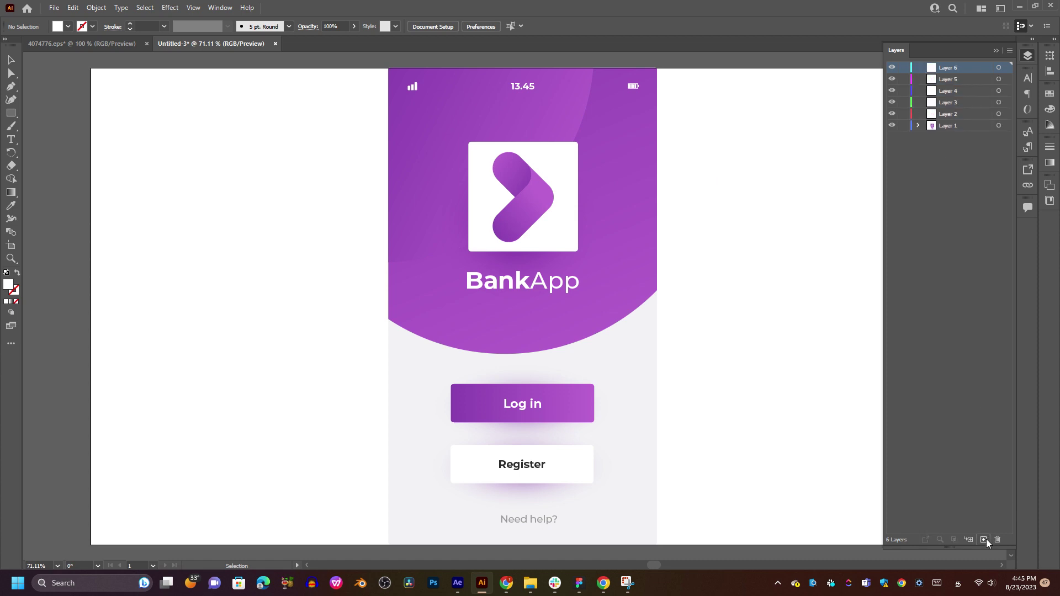
{"action": "left_click", "coordinate": [985, 539]}
Copy the Log in screen from 4074776.eps into Layer 7 of Untitled-3, enlarged to about 600 px wide over the BankApp screen.
{"action": "left_click", "coordinate": [110, 43]}
{"action": "left_click", "coordinate": [531, 258]}
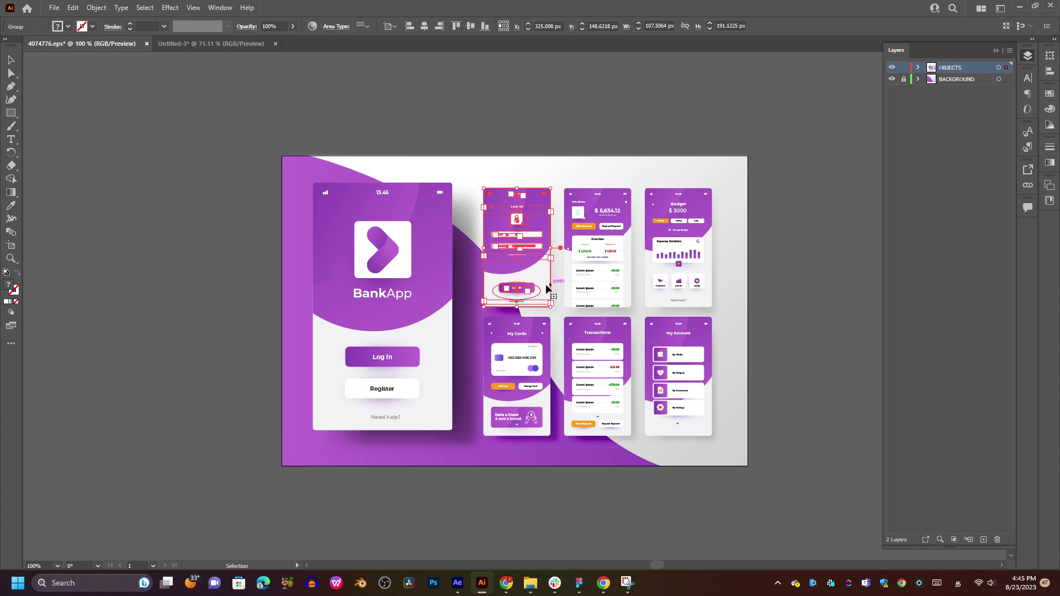
{"action": "scroll", "coordinate": [547, 289], "scroll_direction": "up", "scroll_amount": 4}
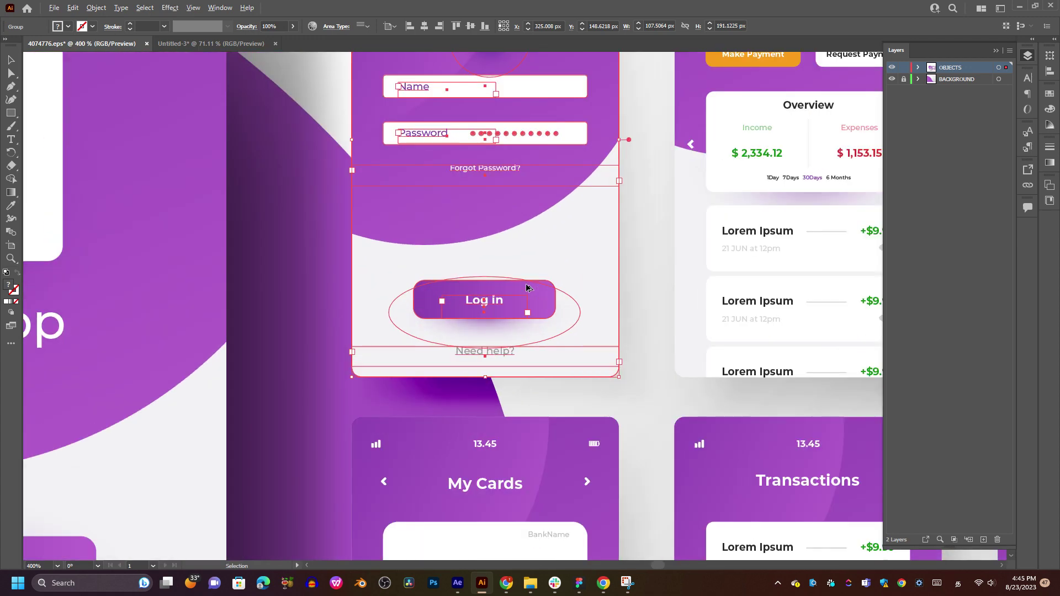
{"action": "left_click_drag", "start_coordinate": [526, 287], "coordinate": [638, 253]}
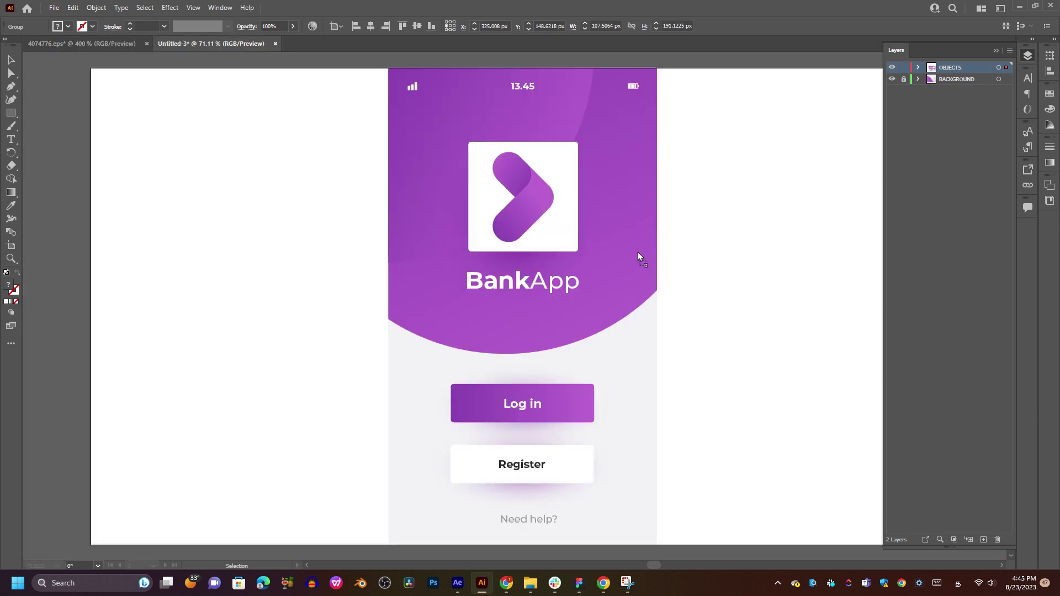
{"action": "left_click_drag", "start_coordinate": [560, 308], "coordinate": [632, 360]}
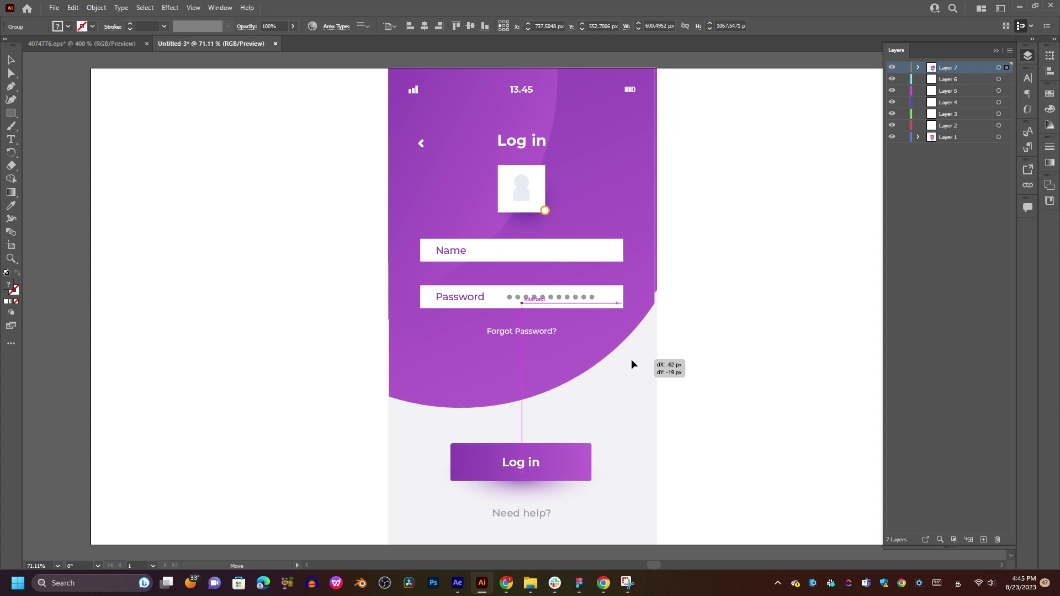
{"action": "left_click_drag", "start_coordinate": [631, 359], "coordinate": [631, 359]}
Scale the Log in screen to cover the artboard's full height, locking Layer 1 and Layer 7.
{"action": "left_click", "coordinate": [901, 142]}
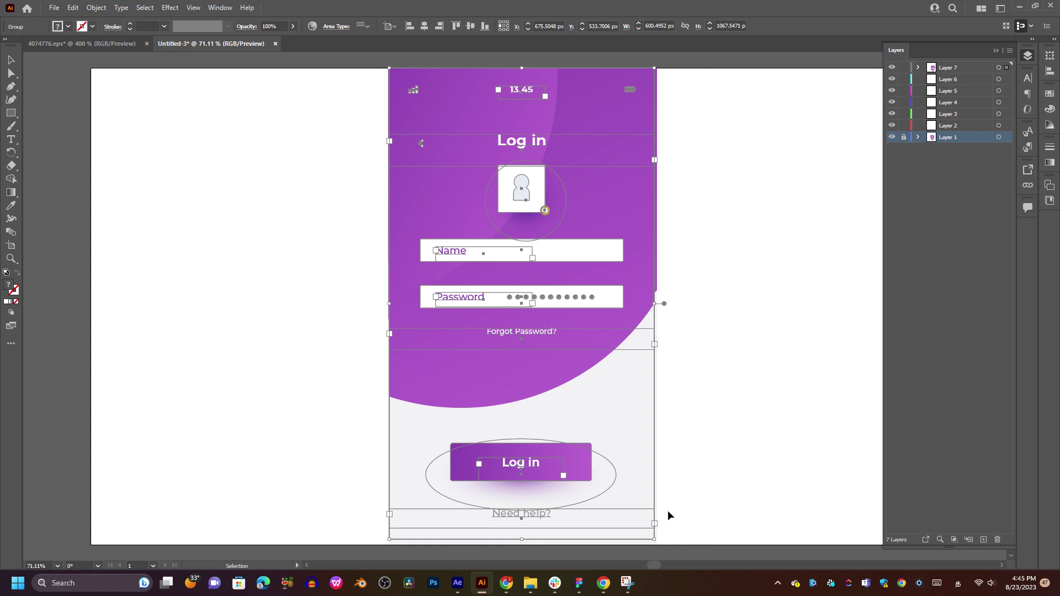
{"action": "scroll", "coordinate": [669, 515], "scroll_direction": "down", "scroll_amount": 1}
{"action": "left_click_drag", "start_coordinate": [655, 526], "coordinate": [659, 531]}
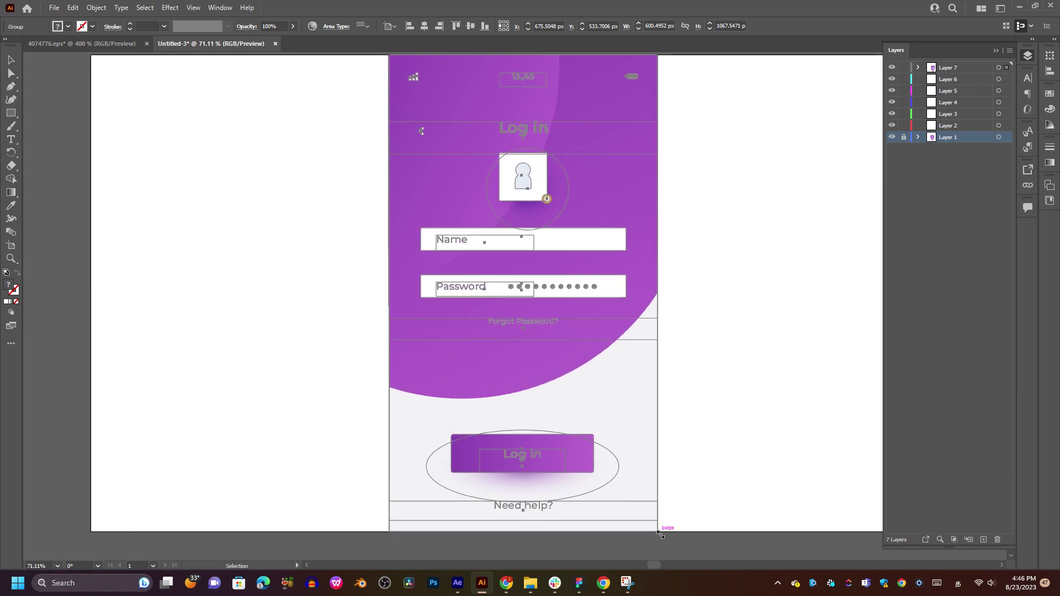
{"action": "left_click", "coordinate": [722, 443]}
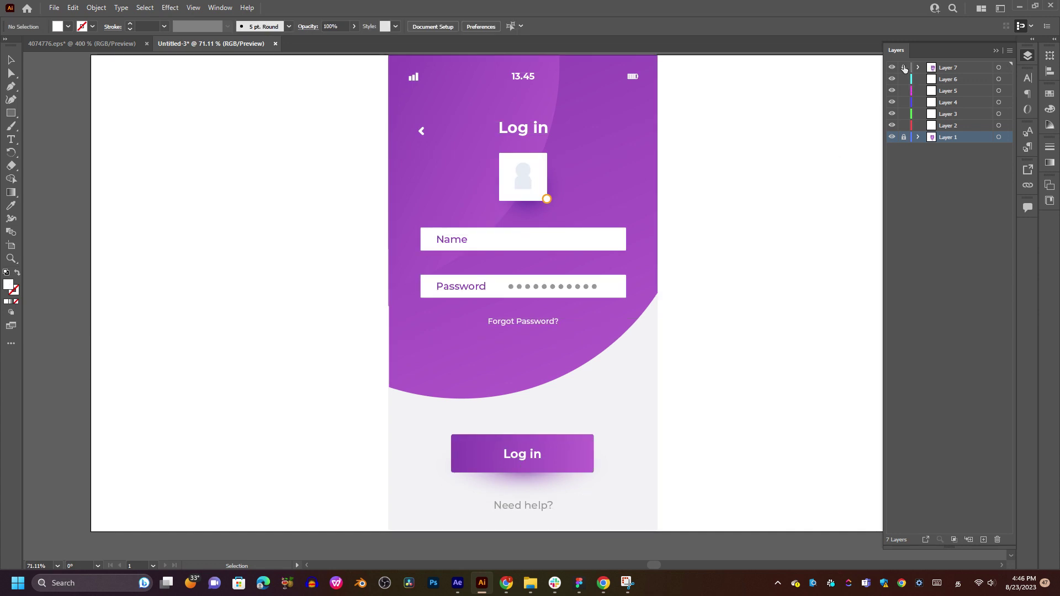
Look over the remaining app screens in 4074776.eps, including My Cards, Transactions, Account Balance and Budget.
{"action": "left_click", "coordinate": [82, 44]}
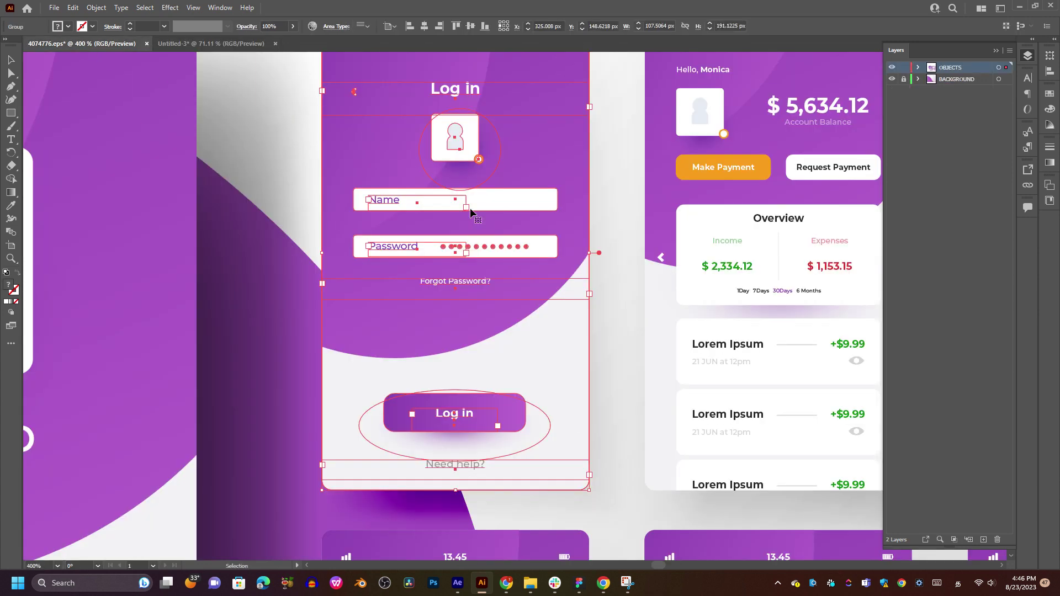
{"action": "scroll", "coordinate": [644, 318], "scroll_direction": "down", "scroll_amount": 10}
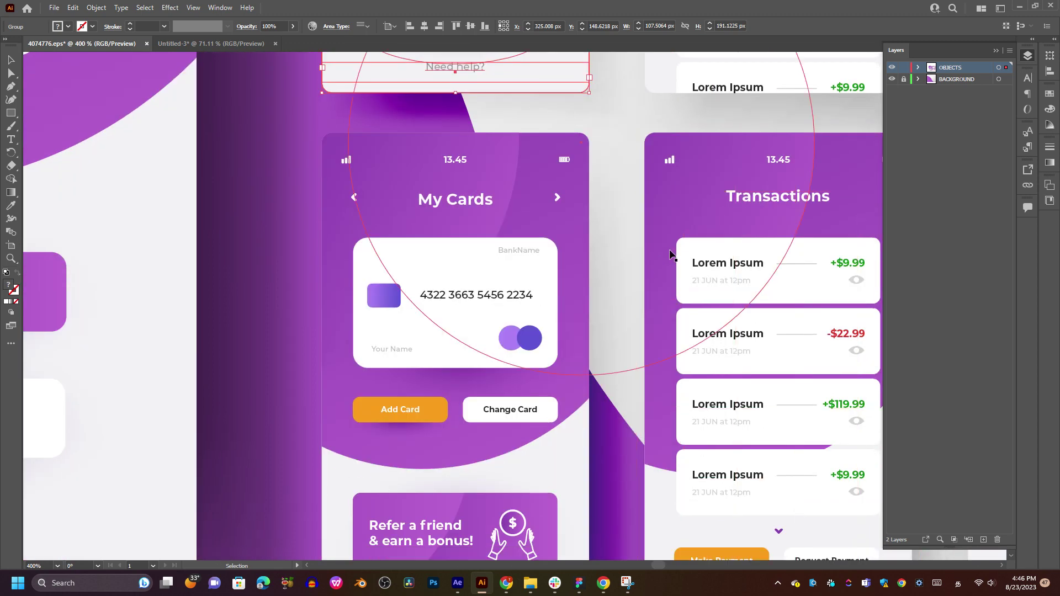
{"action": "left_click_drag", "start_coordinate": [670, 254], "coordinate": [369, 441]}
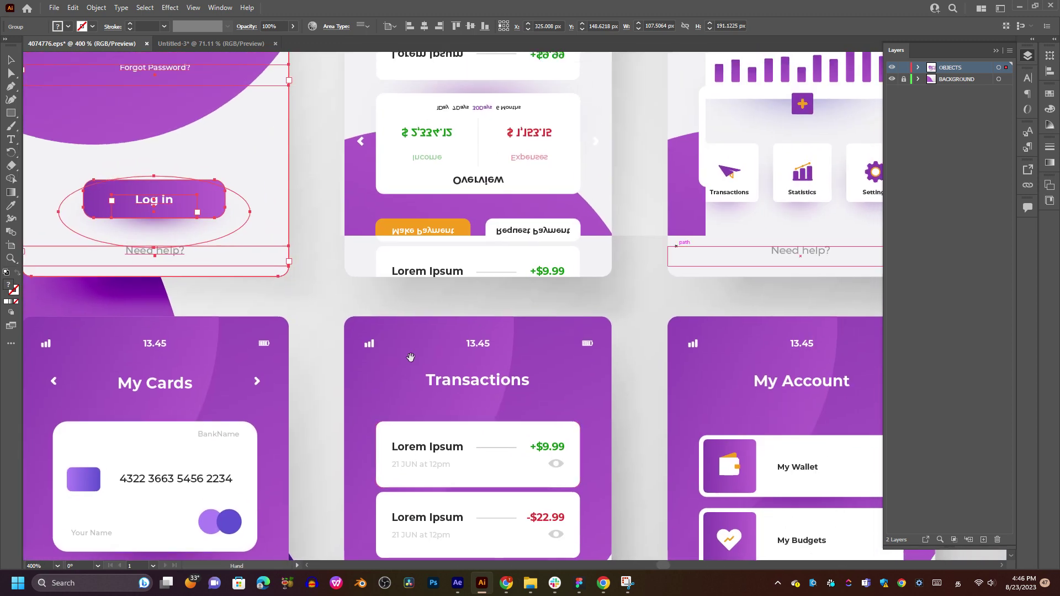
{"action": "left_click_drag", "start_coordinate": [397, 256], "coordinate": [397, 434]}
{"action": "scroll", "coordinate": [397, 434], "scroll_direction": "up", "scroll_amount": 4}
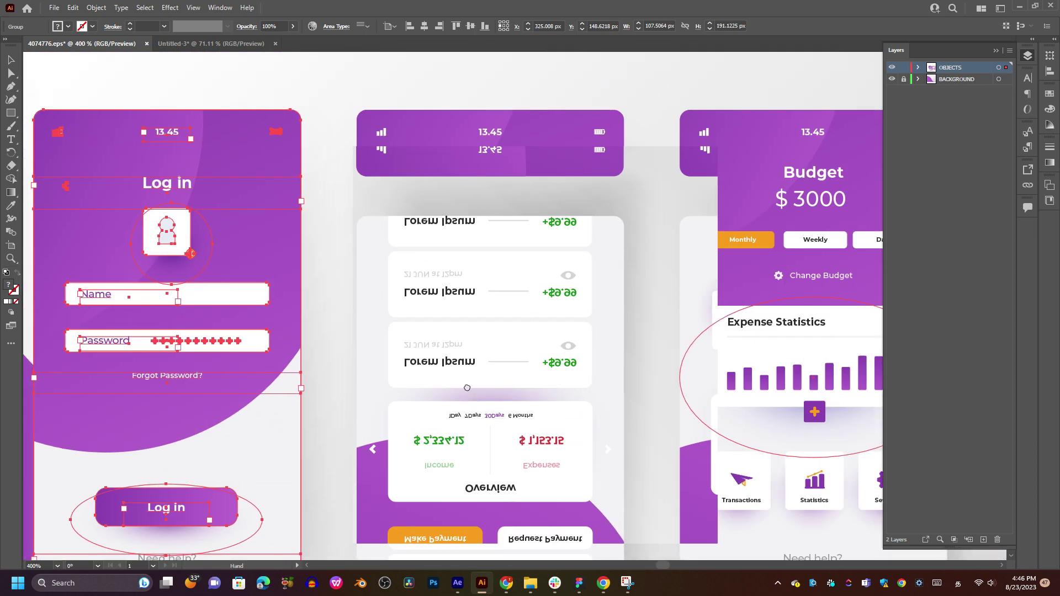
{"action": "left_click", "coordinate": [514, 182]}
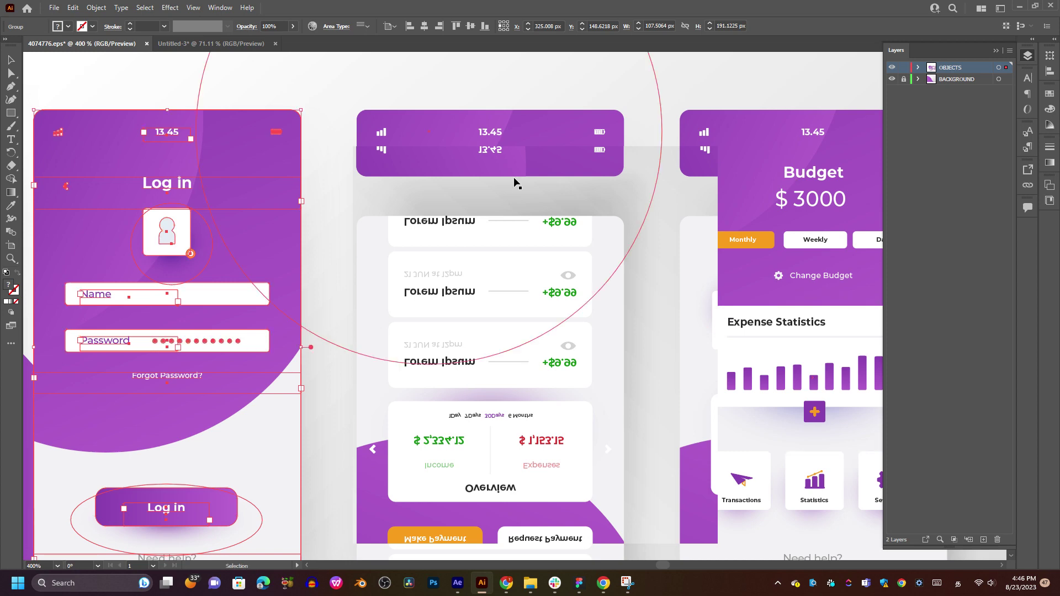
{"action": "key", "text": "ctrl+0"}
{"action": "scroll", "coordinate": [511, 224], "scroll_direction": "up", "scroll_amount": 5}
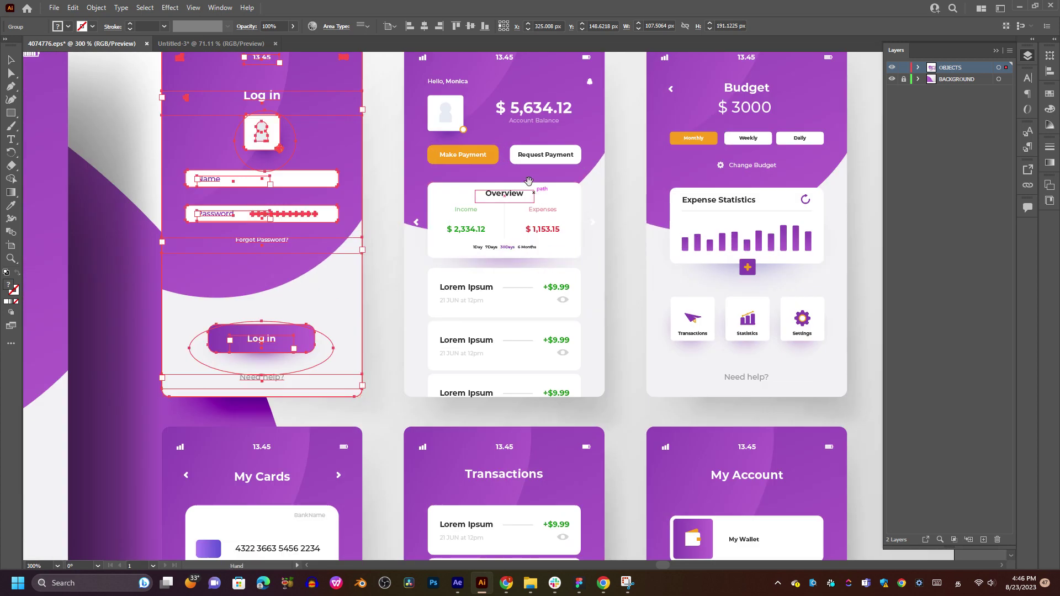
{"action": "left_click_drag", "start_coordinate": [529, 181], "coordinate": [478, 316]}
{"action": "left_click", "coordinate": [731, 62]}
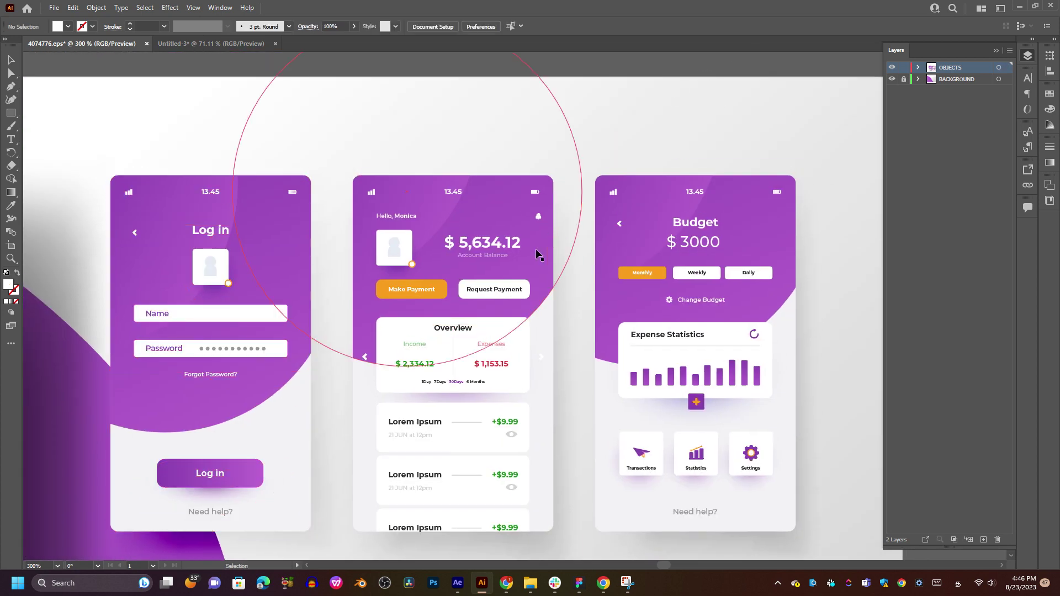
{"action": "left_click_drag", "start_coordinate": [483, 246], "coordinate": [548, 133]}
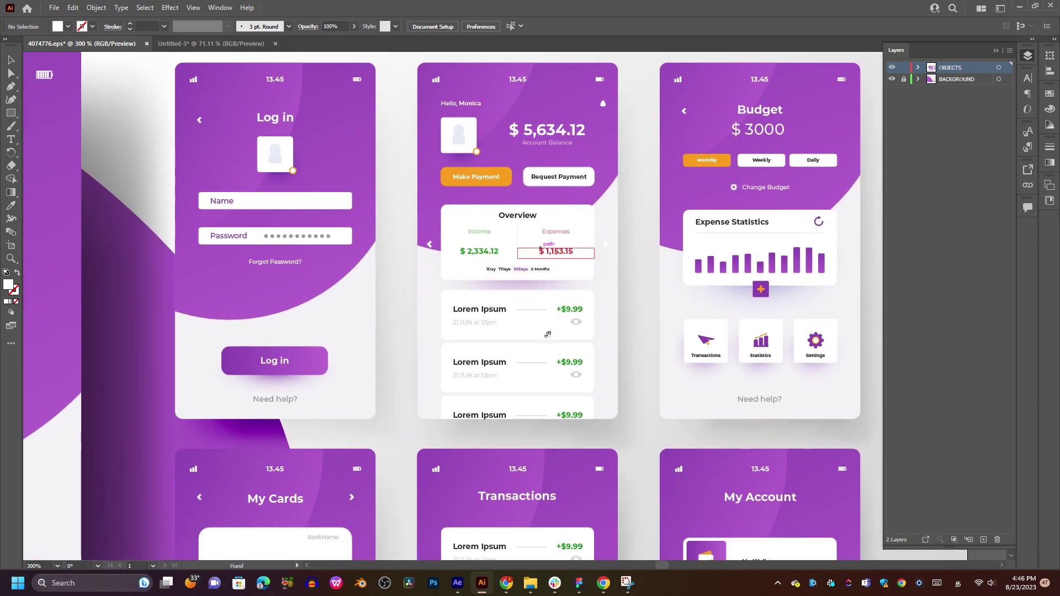
{"action": "left_click_drag", "start_coordinate": [548, 334], "coordinate": [619, 138]}
{"action": "mouse_move", "coordinate": [672, 314]}
{"action": "left_mouse_down"}
{"action": "mouse_move", "coordinate": [671, 147]}
{"action": "mouse_move", "coordinate": [653, 310]}
{"action": "left_mouse_up"}
{"action": "left_click_drag", "start_coordinate": [466, 248], "coordinate": [452, 468]}
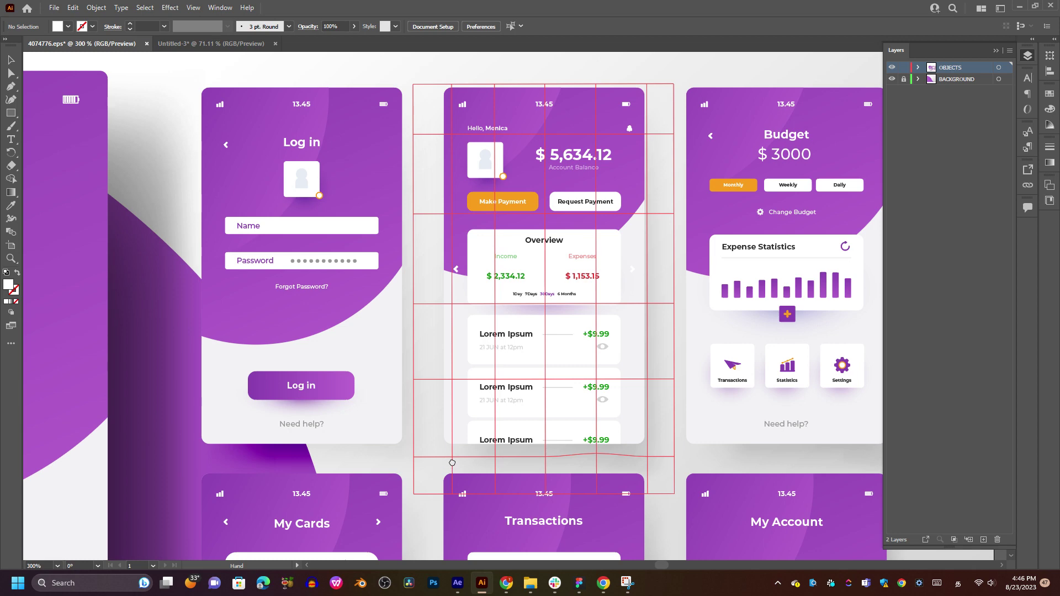
{"action": "left_click_drag", "start_coordinate": [452, 463], "coordinate": [447, 218]}
{"action": "left_click_drag", "start_coordinate": [435, 415], "coordinate": [530, 311]}
Try to copy another app screen from 4074776.eps into Untitled-3.
{"action": "key", "text": "v"}
{"action": "left_click", "coordinate": [375, 303]}
{"action": "left_click_drag", "start_coordinate": [431, 287], "coordinate": [519, 241]}
{"action": "left_click", "coordinate": [634, 305]}
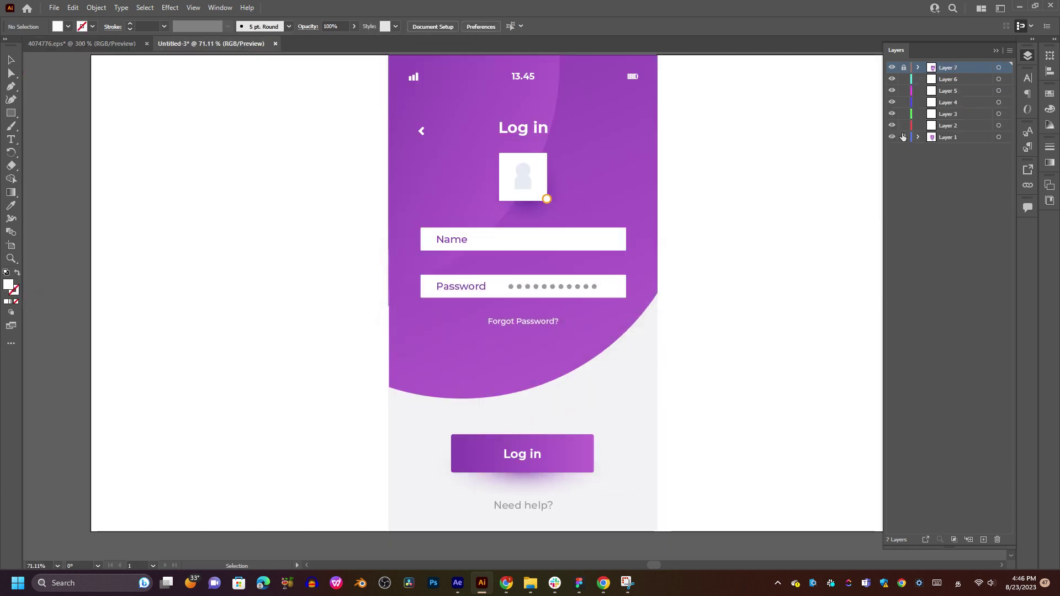
Copy the My Cards screen from 4074776.eps into Layer 6 of Untitled-3 and move Layer 7 directly above Layer 1.
{"action": "left_click", "coordinate": [117, 43]}
{"action": "left_click_drag", "start_coordinate": [466, 298], "coordinate": [558, 234]}
{"action": "left_click_drag", "start_coordinate": [950, 68], "coordinate": [948, 131]}
Scale the My Cards screen to the artboard's full height, about 608 × 1080 px, and align it over the other screens.
{"action": "left_click_drag", "start_coordinate": [494, 269], "coordinate": [622, 356]}
{"action": "scroll", "coordinate": [622, 359], "scroll_direction": "down", "scroll_amount": 3}
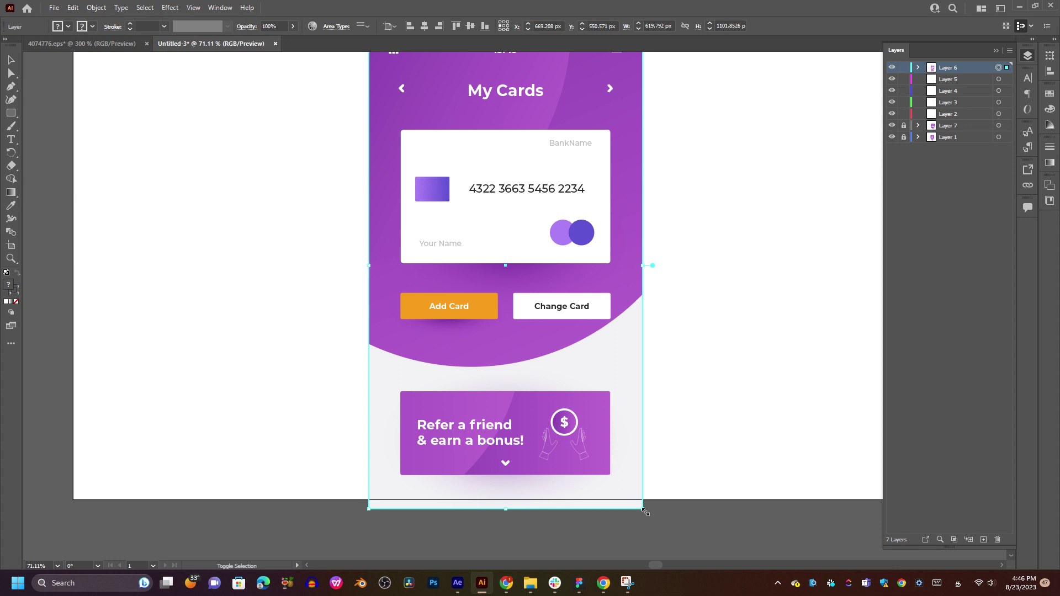
{"action": "left_click_drag", "start_coordinate": [643, 510], "coordinate": [640, 501]}
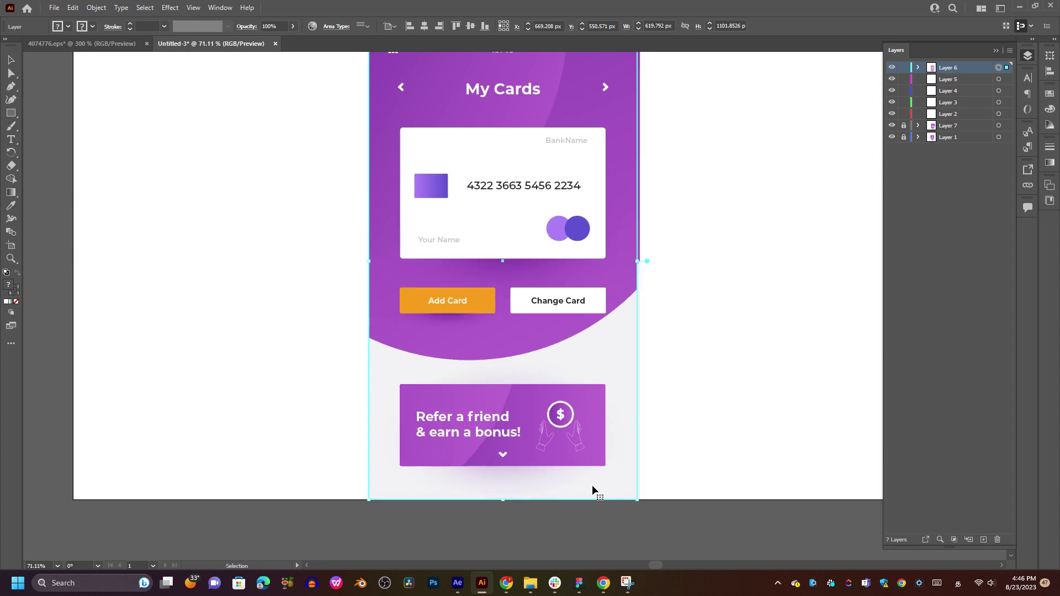
{"action": "left_click_drag", "start_coordinate": [564, 471], "coordinate": [569, 471]}
{"action": "scroll", "coordinate": [568, 472], "scroll_direction": "up", "scroll_amount": 2}
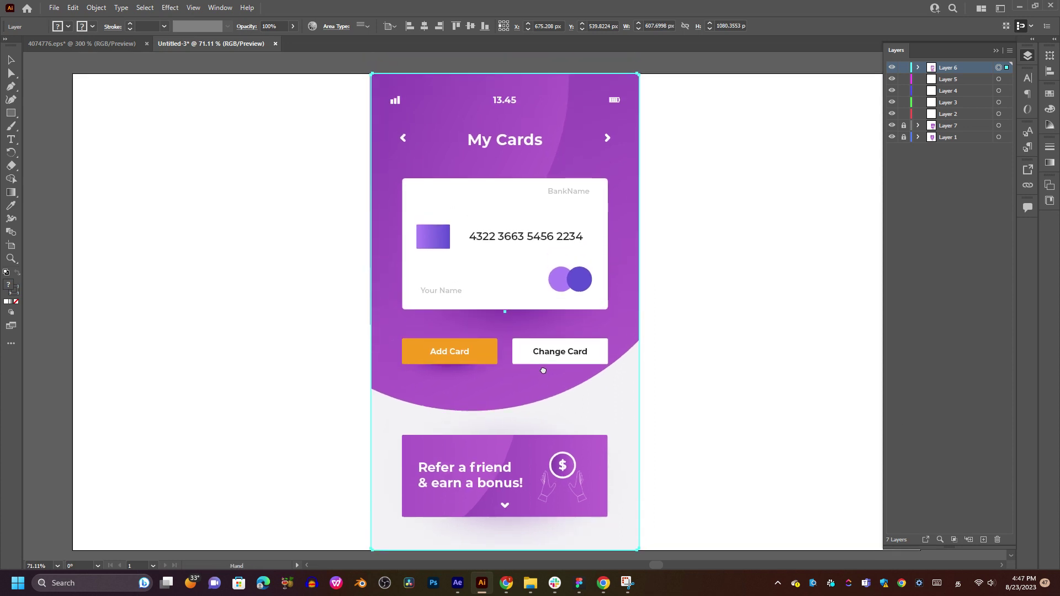
{"action": "left_click_drag", "start_coordinate": [546, 363], "coordinate": [546, 366]}
{"action": "left_click", "coordinate": [672, 343]}
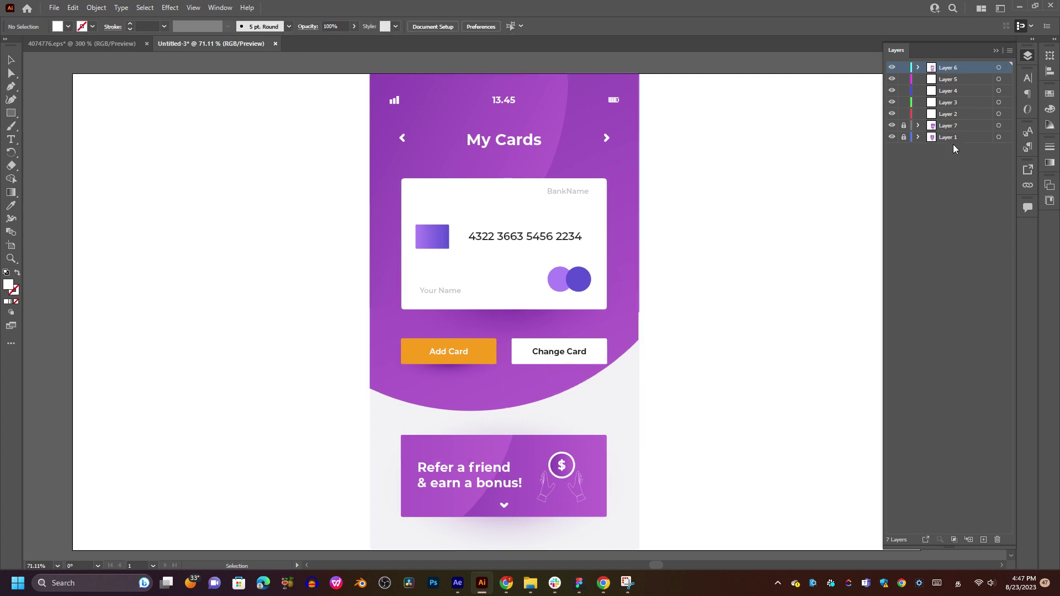
Place Layer 6 locked directly above Layer 7 and return to 4074776.eps with Layer 2 active in Untitled-3.
{"action": "left_click_drag", "start_coordinate": [964, 72], "coordinate": [963, 120]}
{"action": "left_click", "coordinate": [980, 102]}
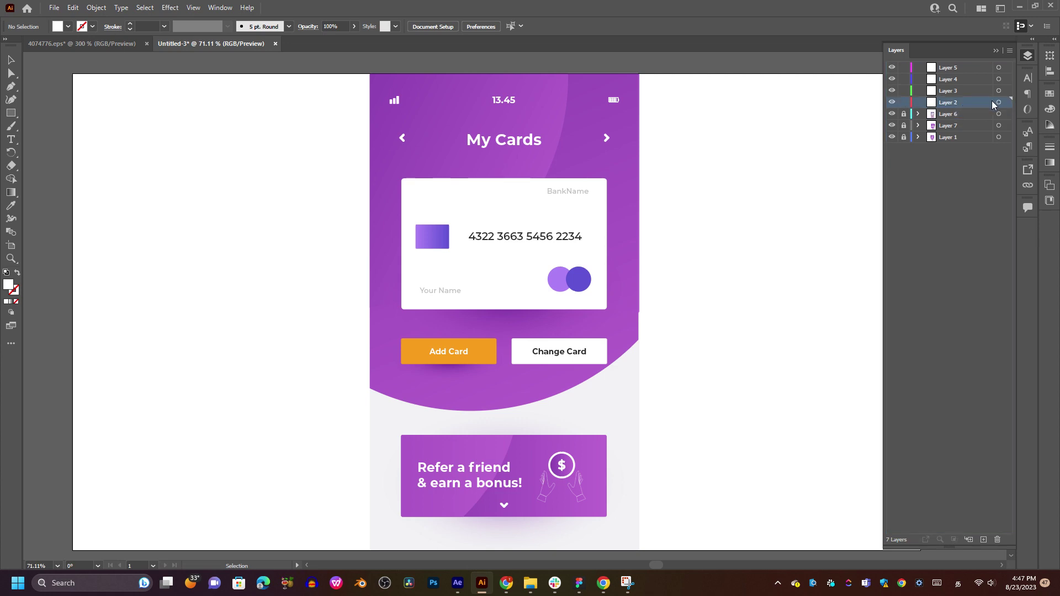
{"action": "left_click", "coordinate": [82, 44]}
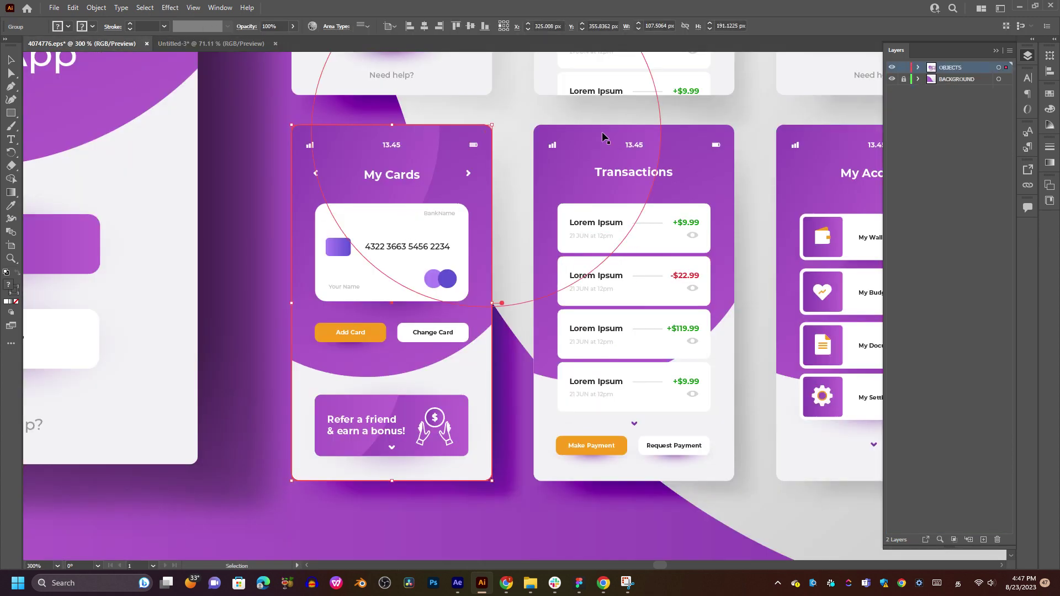
Copy the account balance screen with the Overview card from 4074776.eps into Layer 2 of Untitled-3.
{"action": "left_click_drag", "start_coordinate": [602, 131], "coordinate": [447, 377]}
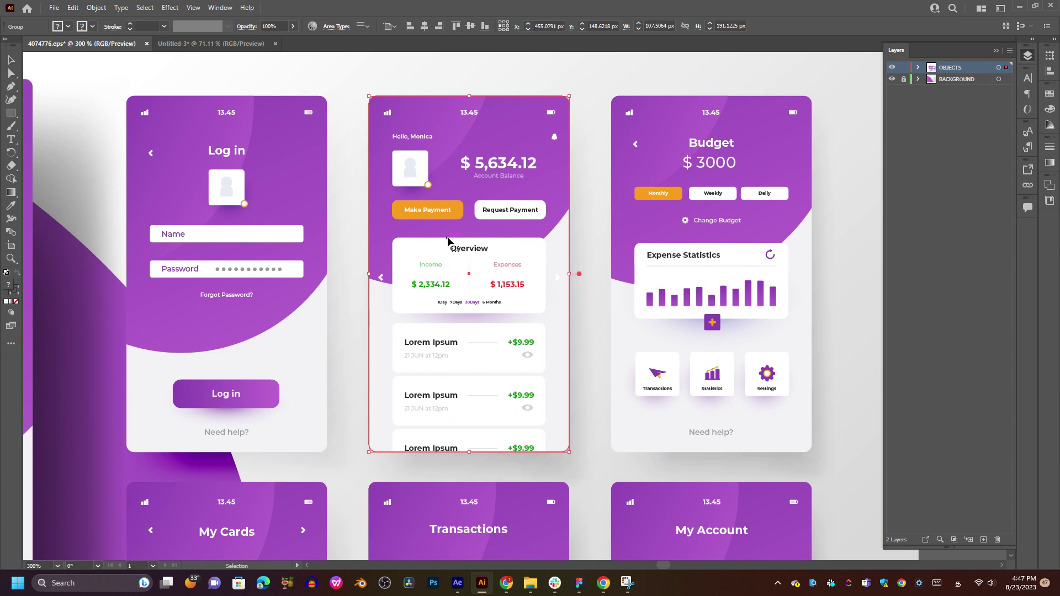
{"action": "left_click_drag", "start_coordinate": [427, 170], "coordinate": [552, 268]}
{"action": "key", "text": "t"}
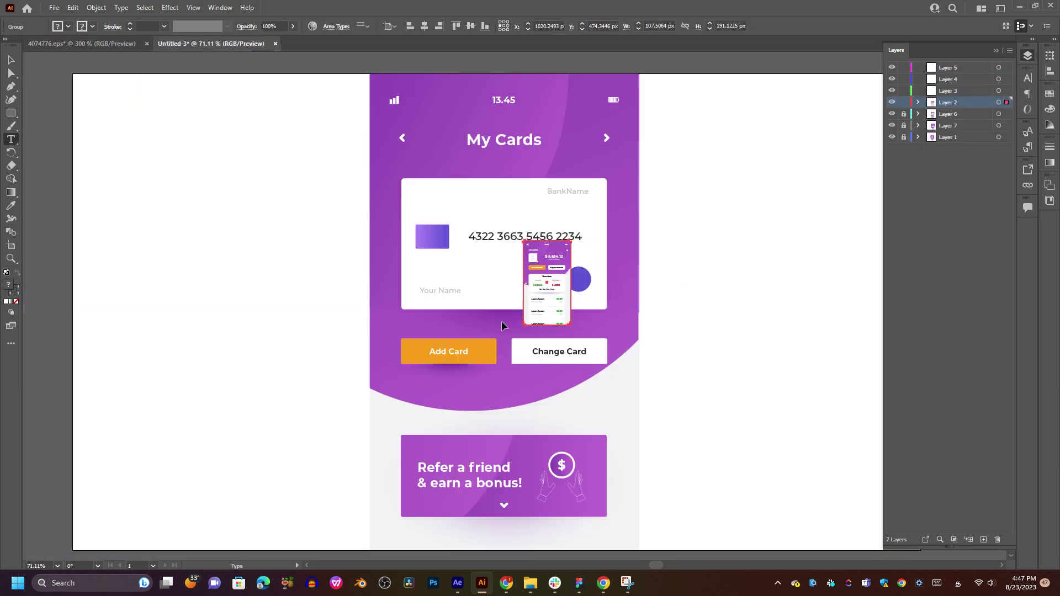
{"action": "key", "text": "v"}
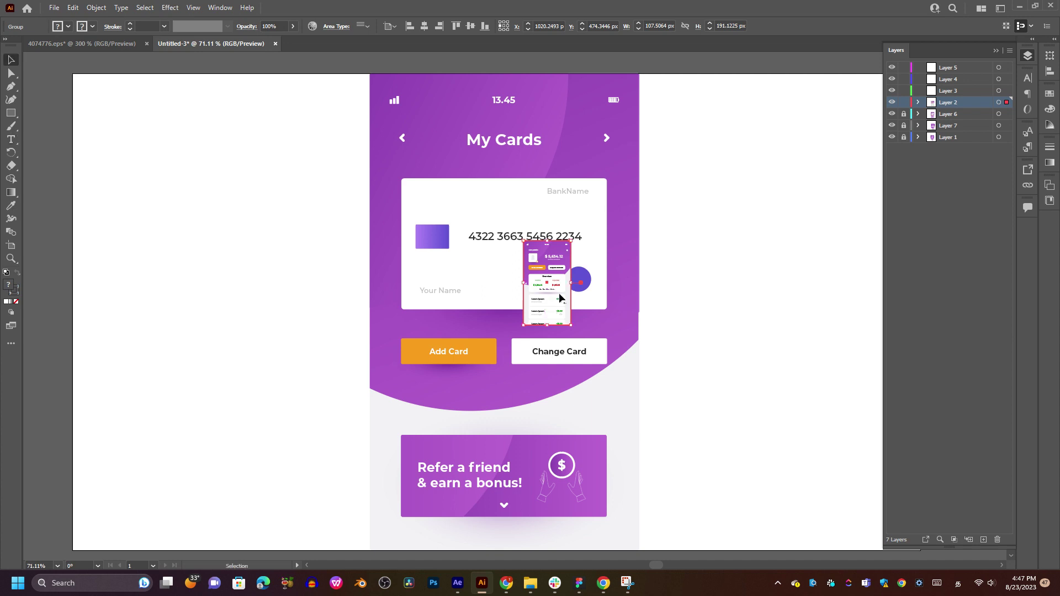
{"action": "key", "text": "a"}
{"action": "left_click_drag", "start_coordinate": [559, 293], "coordinate": [741, 234]}
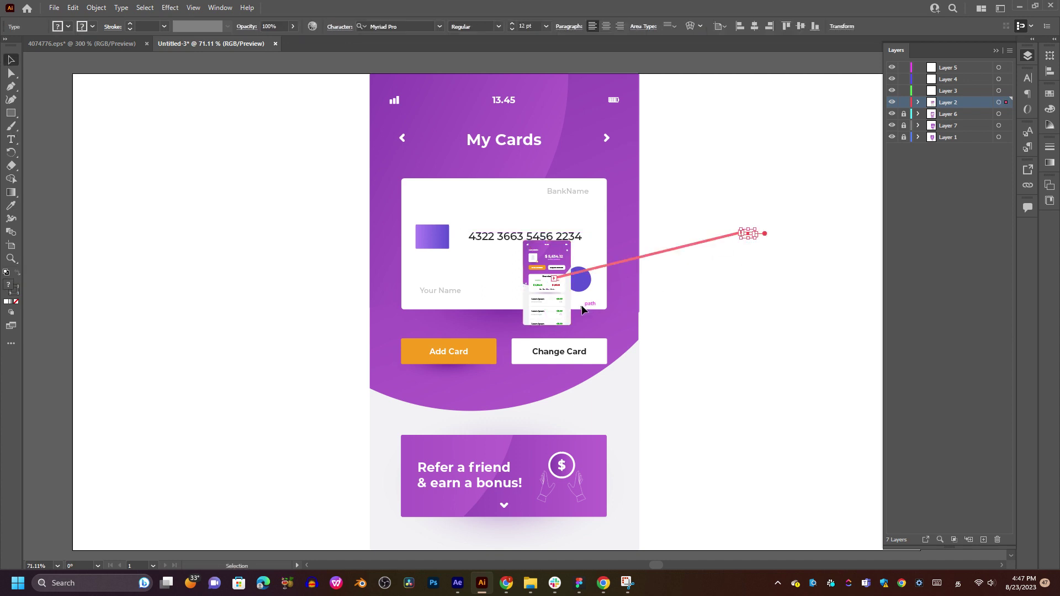
{"action": "key", "text": "ctrl+z"}
{"action": "key", "text": "v"}
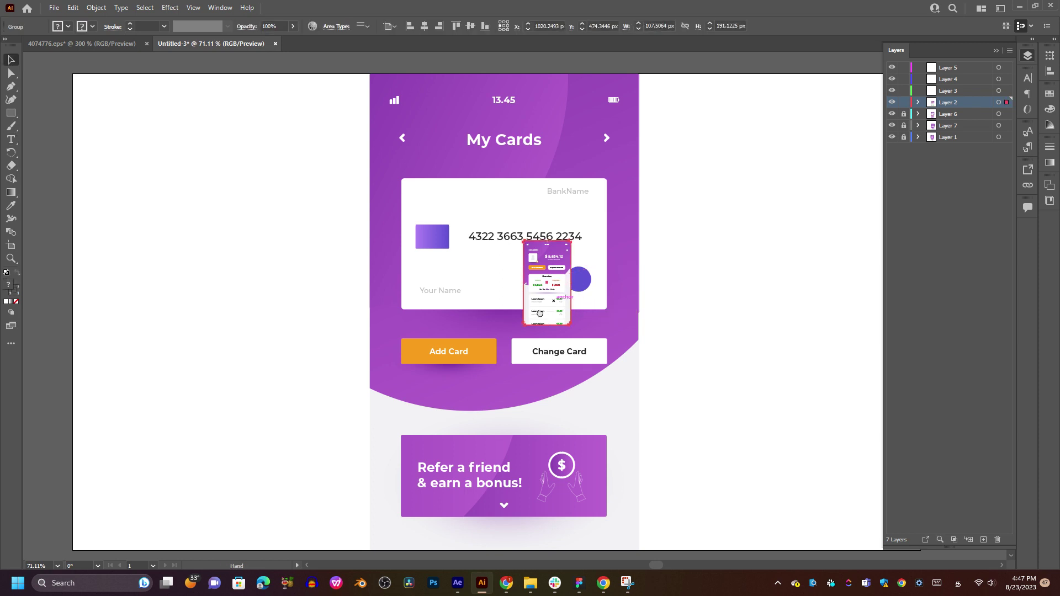
Enlarge the account balance screen to about 604 × 1074 px and place it over the My Cards screen.
{"action": "scroll", "coordinate": [555, 244], "scroll_direction": "down", "scroll_amount": 2}
{"action": "left_click_drag", "start_coordinate": [555, 244], "coordinate": [634, 255]}
{"action": "scroll", "coordinate": [548, 257], "scroll_direction": "up", "scroll_amount": 4}
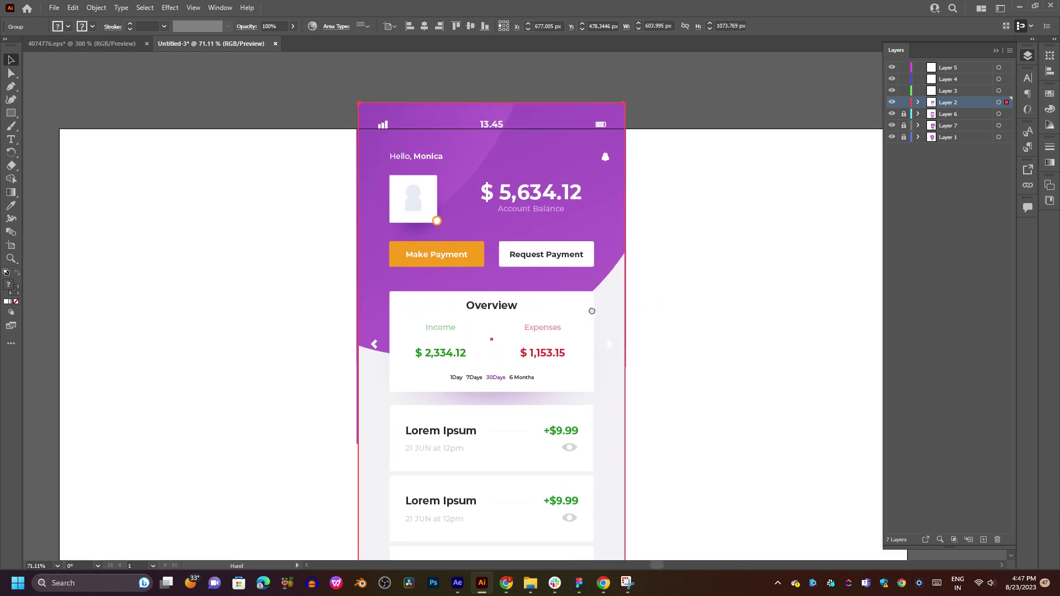
{"action": "scroll", "coordinate": [549, 256], "scroll_direction": "down", "scroll_amount": 2}
{"action": "left_click_drag", "start_coordinate": [547, 252], "coordinate": [545, 280]}
{"action": "scroll", "coordinate": [545, 279], "scroll_direction": "down", "scroll_amount": 2}
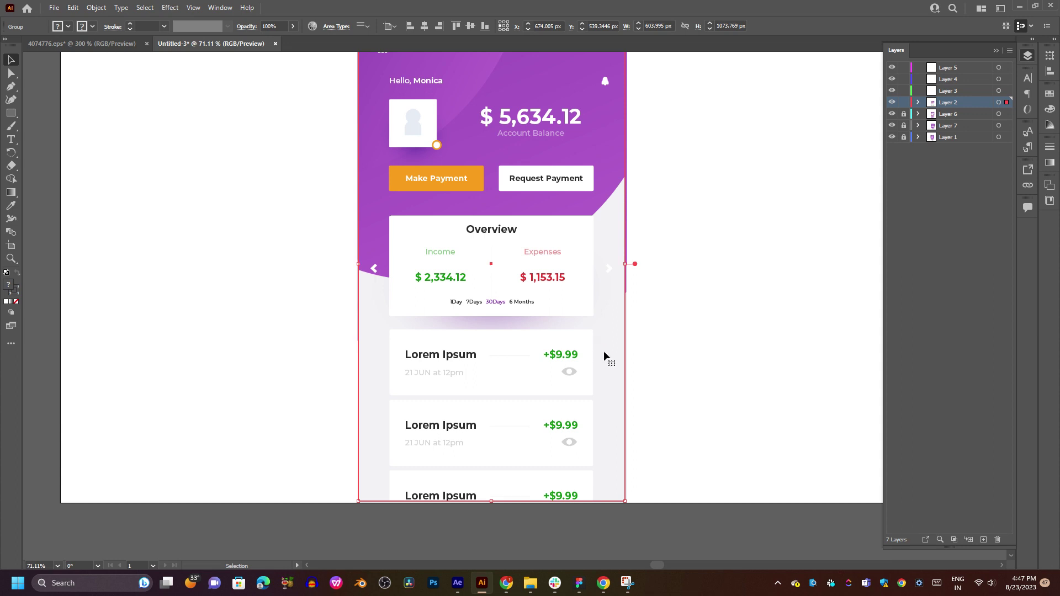
Fine-tune the account balance screen's horizontal position to about X 675 px over the screens beneath and deselect it.
{"action": "scroll", "coordinate": [604, 350], "scroll_direction": "up", "scroll_amount": 1}
{"action": "left_click_drag", "start_coordinate": [626, 512], "coordinate": [627, 517]}
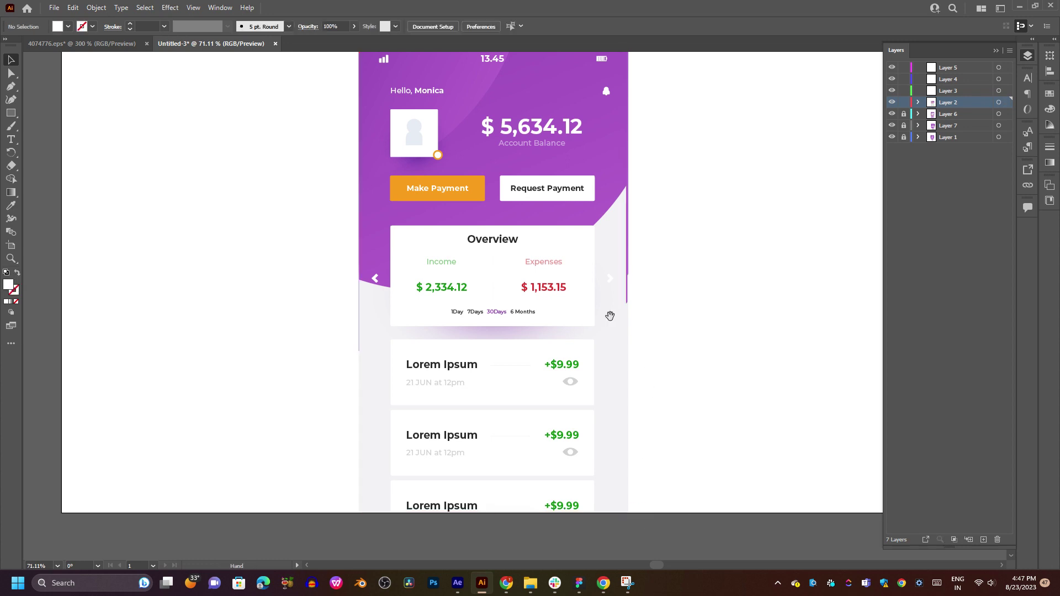
{"action": "left_click_drag", "start_coordinate": [611, 310], "coordinate": [607, 377]}
{"action": "left_click_drag", "start_coordinate": [533, 378], "coordinate": [528, 326]}
{"action": "left_click", "coordinate": [732, 352]}
{"action": "left_click_drag", "start_coordinate": [724, 410], "coordinate": [713, 296]}
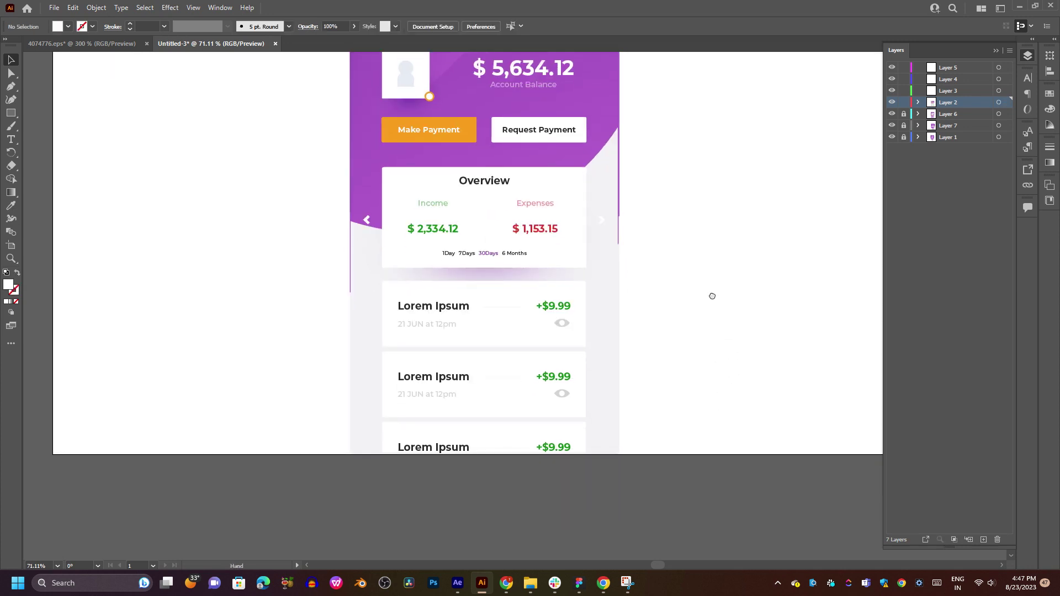
{"action": "scroll", "coordinate": [480, 314], "scroll_direction": "up", "scroll_amount": 1}
{"action": "left_click", "coordinate": [506, 395]}
{"action": "scroll", "coordinate": [713, 255], "scroll_direction": "up", "scroll_amount": 3}
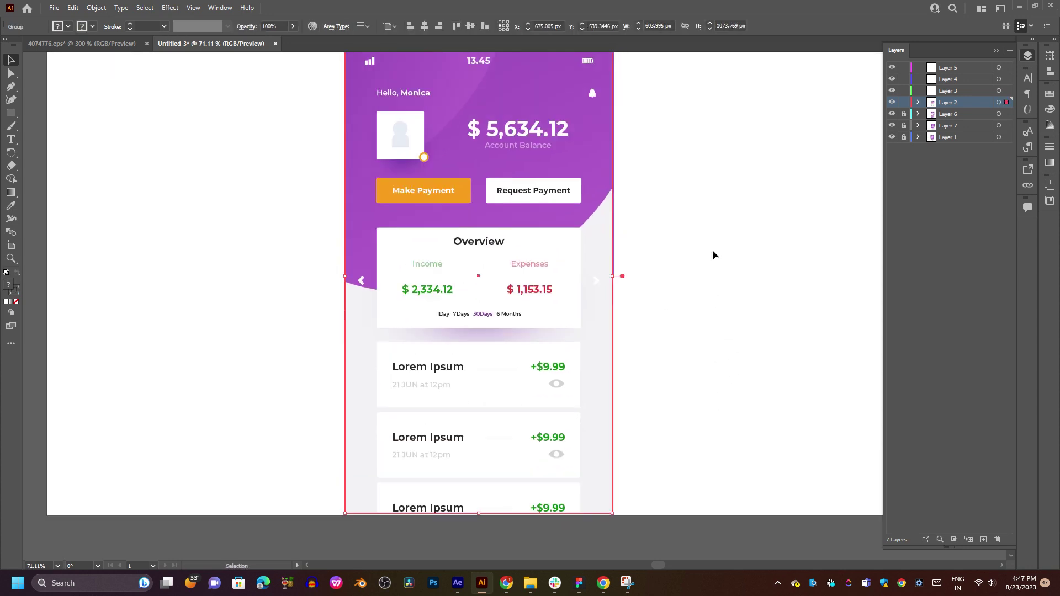
{"action": "left_click", "coordinate": [712, 256]}
Lock Layer 2, make Layer 3 the active layer, and return to 4074776.eps.
{"action": "left_click", "coordinate": [965, 91]}
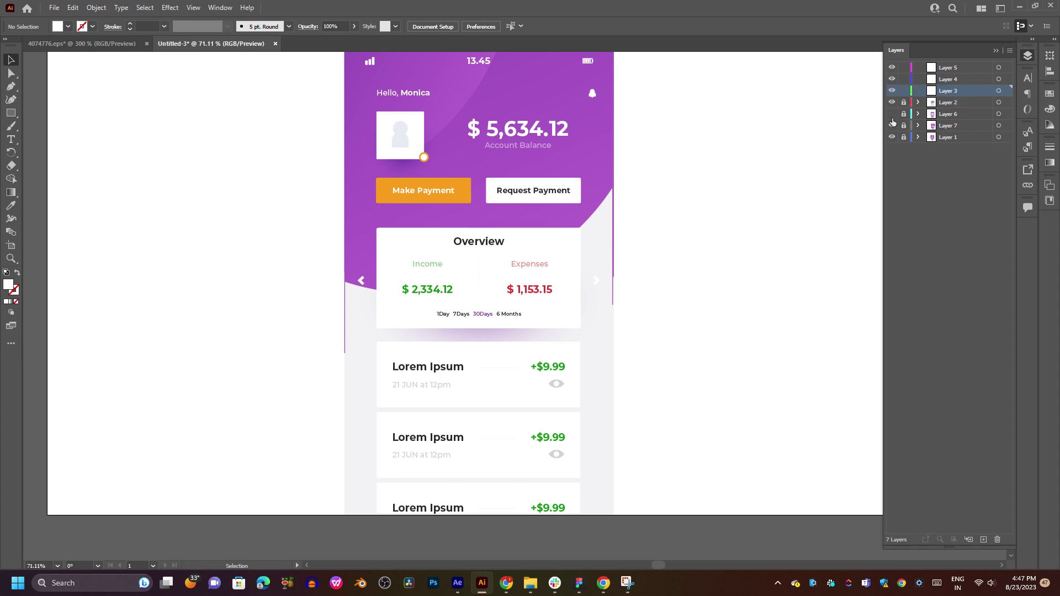
{"action": "left_click_drag", "start_coordinate": [892, 119], "coordinate": [893, 148]}
{"action": "left_click", "coordinate": [132, 45]}
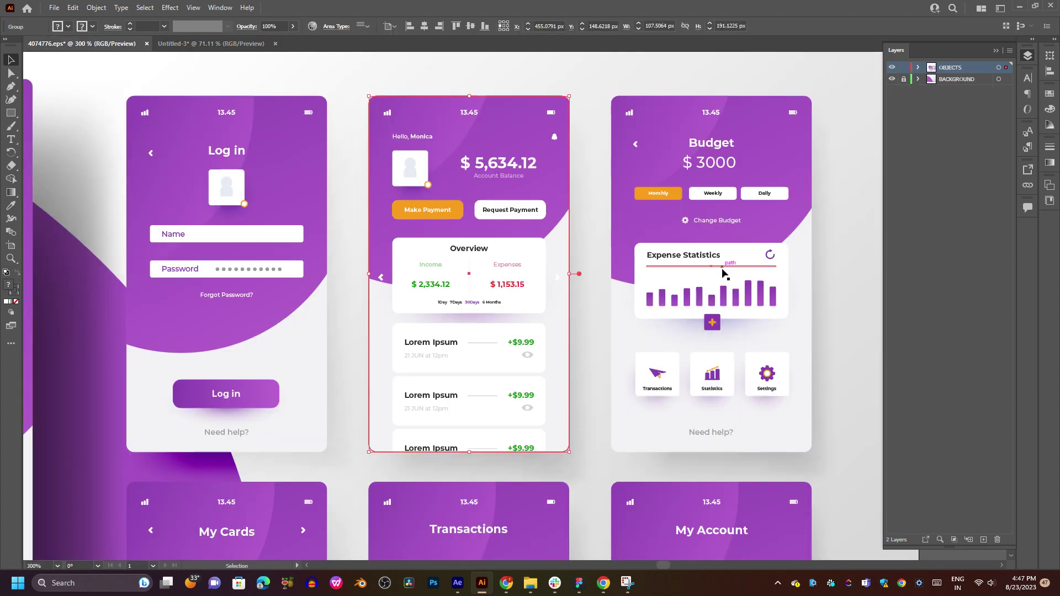
{"action": "scroll", "coordinate": [606, 338], "scroll_direction": "up", "scroll_amount": 5}
{"action": "left_click_drag", "start_coordinate": [606, 338], "coordinate": [629, 205]}
{"action": "left_click", "coordinate": [523, 254]}
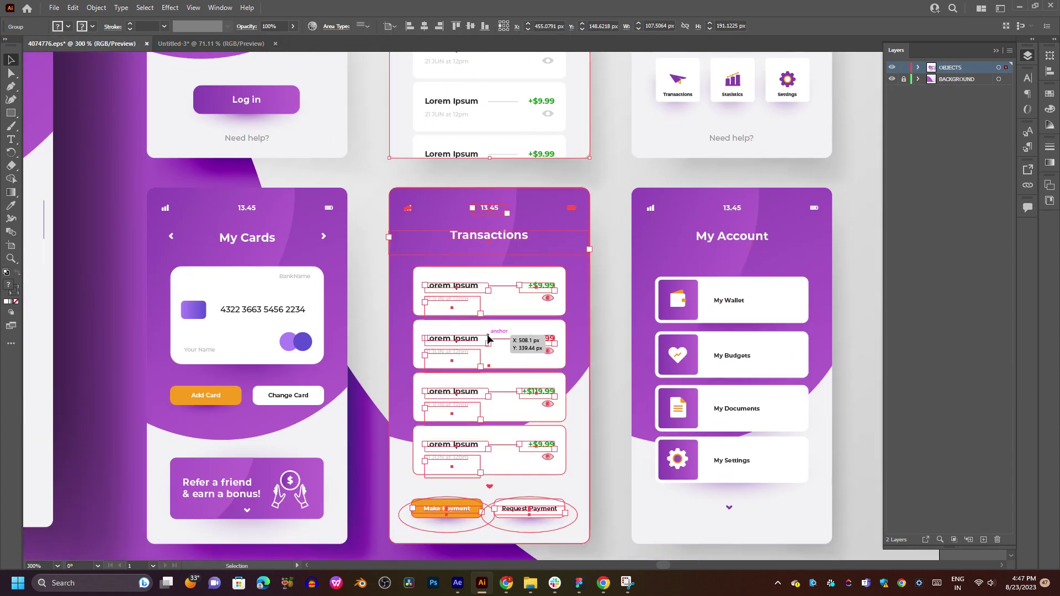
{"action": "left_click_drag", "start_coordinate": [523, 254], "coordinate": [518, 388]}
{"action": "scroll", "coordinate": [475, 343], "scroll_direction": "up", "scroll_amount": 3}
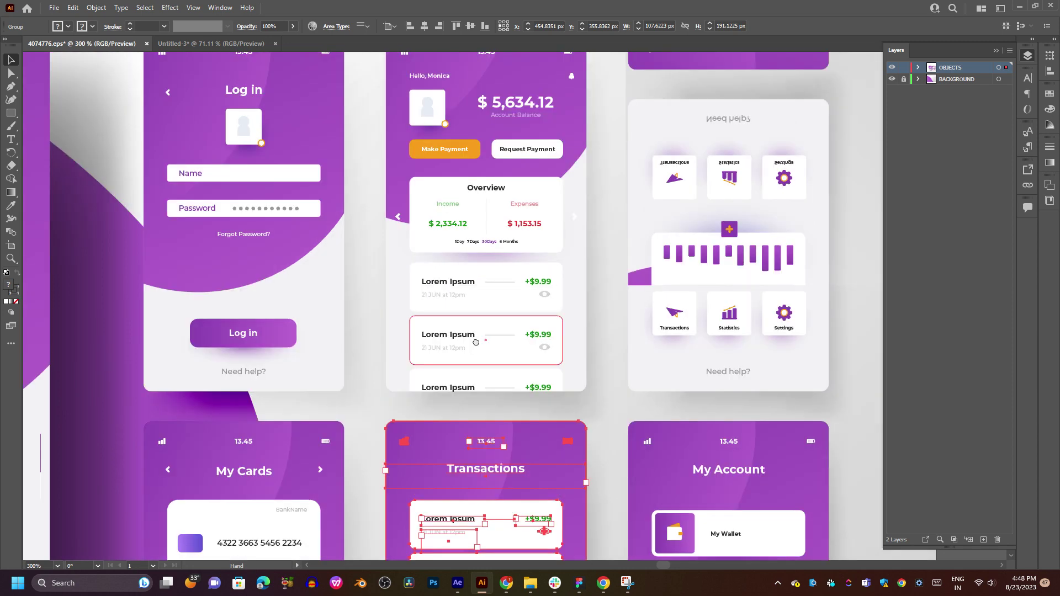
{"action": "scroll", "coordinate": [475, 343], "scroll_direction": "up", "scroll_amount": 3}
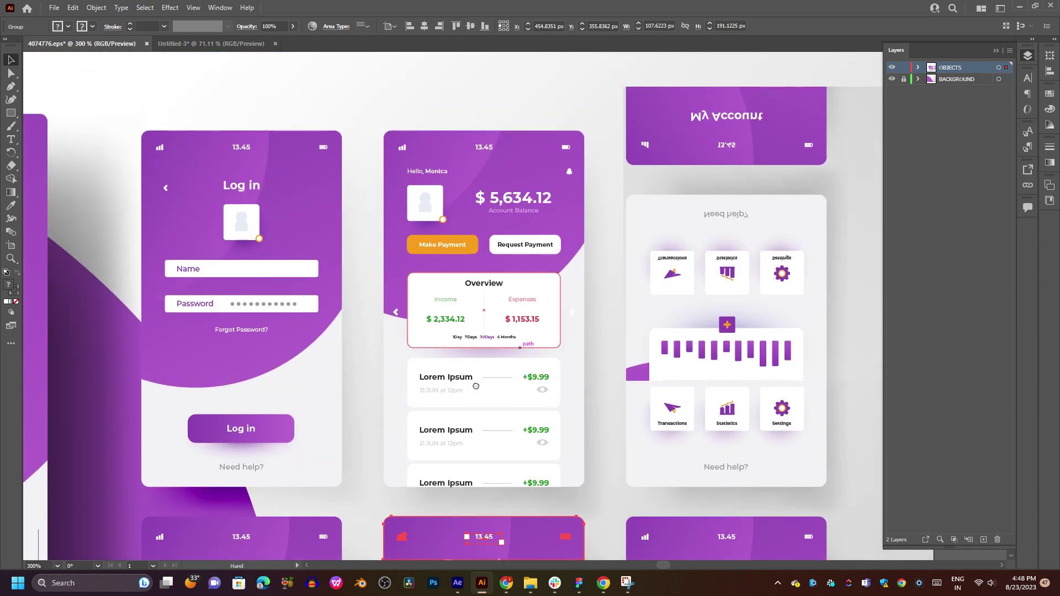
{"action": "left_click_drag", "start_coordinate": [475, 386], "coordinate": [454, 365]}
{"action": "left_click", "coordinate": [834, 210]}
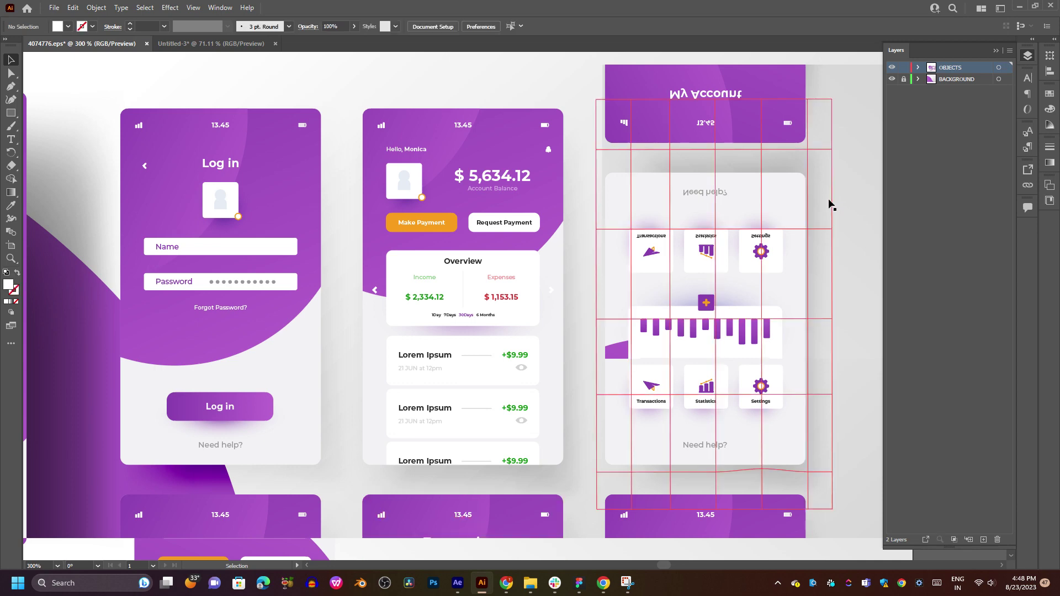
Copy the Transactions screen from 4074776.eps into Layer 3 of Untitled-3.
{"action": "left_click_drag", "start_coordinate": [495, 311], "coordinate": [515, 271]}
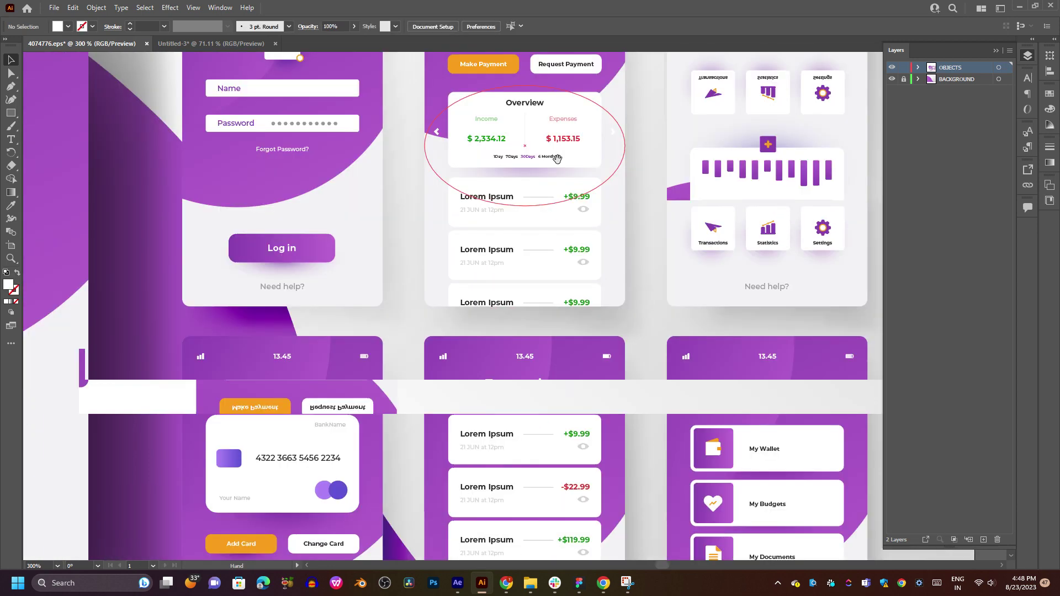
{"action": "scroll", "coordinate": [556, 158], "scroll_direction": "down", "scroll_amount": 3}
{"action": "scroll", "coordinate": [551, 242], "scroll_direction": "down", "scroll_amount": 5}
{"action": "scroll", "coordinate": [551, 242], "scroll_direction": "up", "scroll_amount": 3}
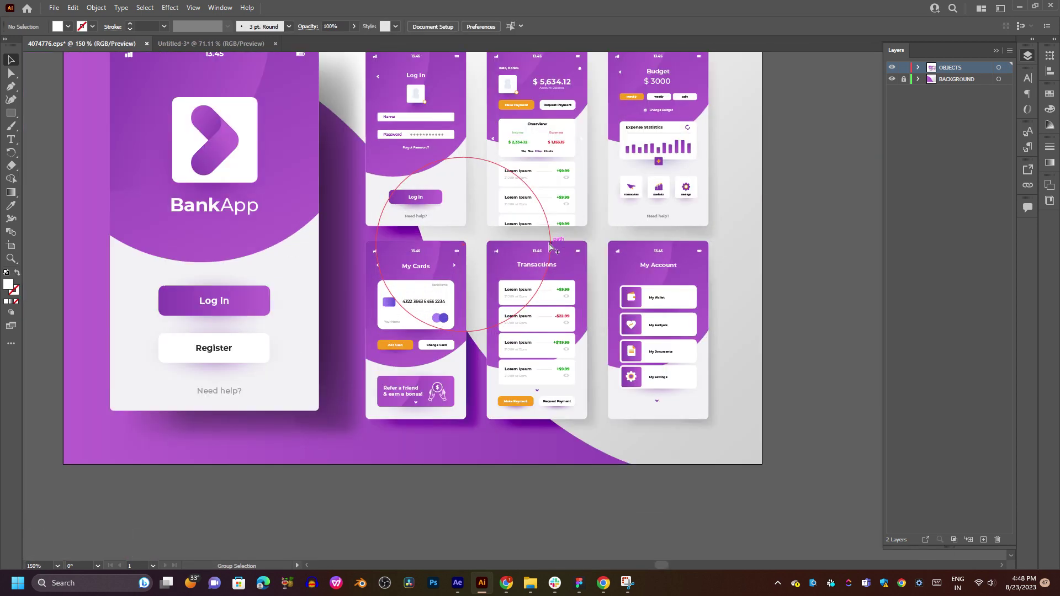
{"action": "scroll", "coordinate": [662, 182], "scroll_direction": "up", "scroll_amount": 3}
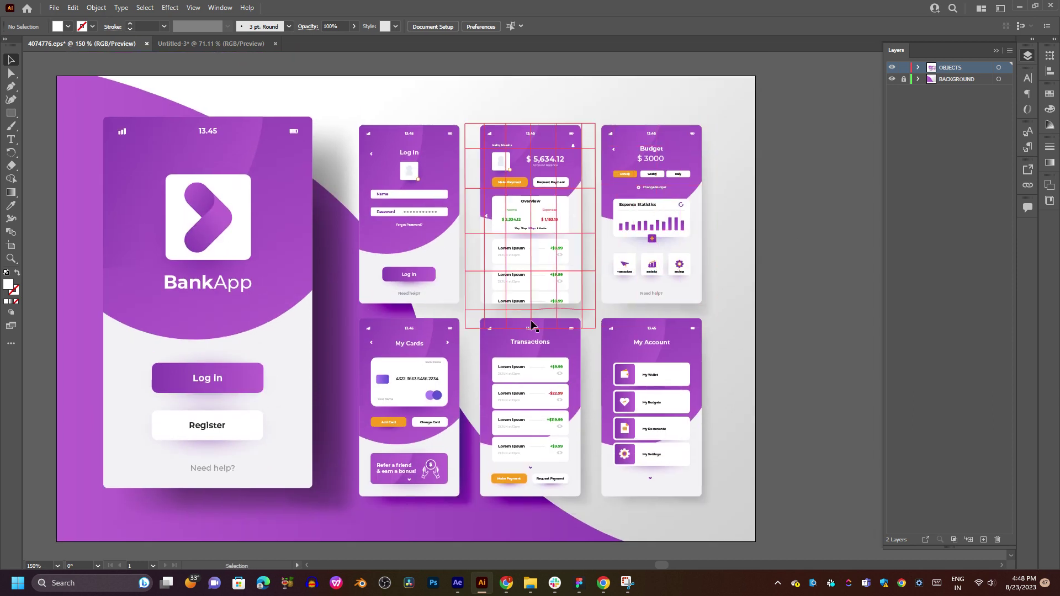
{"action": "left_click", "coordinate": [544, 249]}
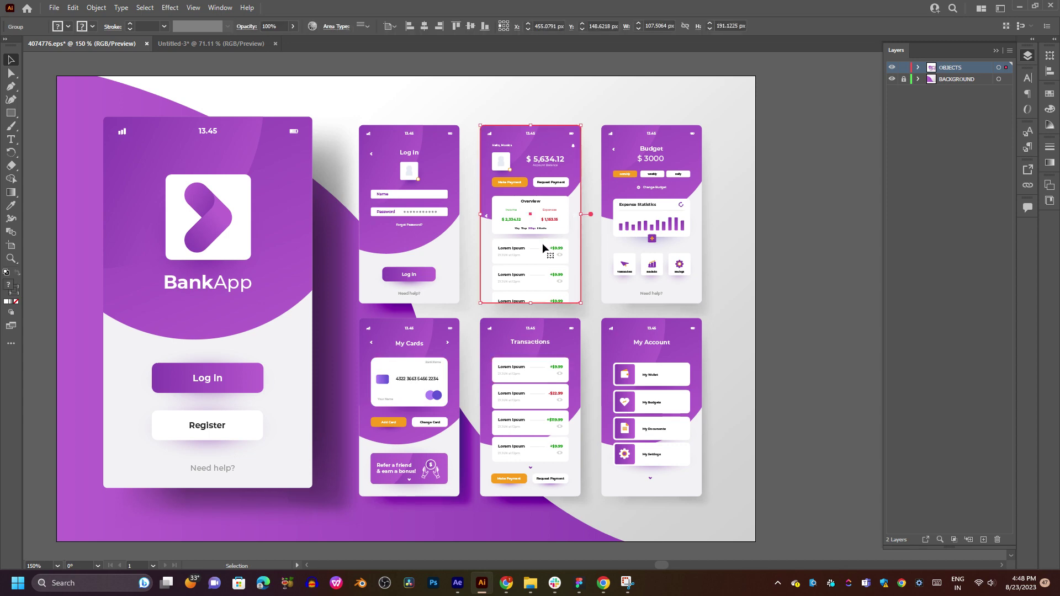
{"action": "left_click", "coordinate": [190, 47]}
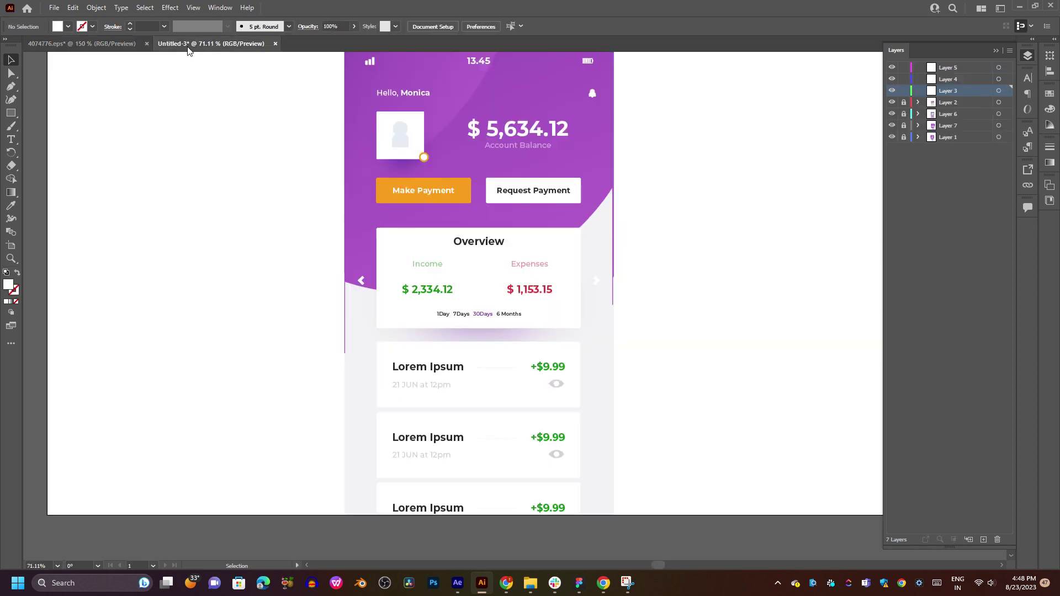
{"action": "left_click", "coordinate": [94, 43]}
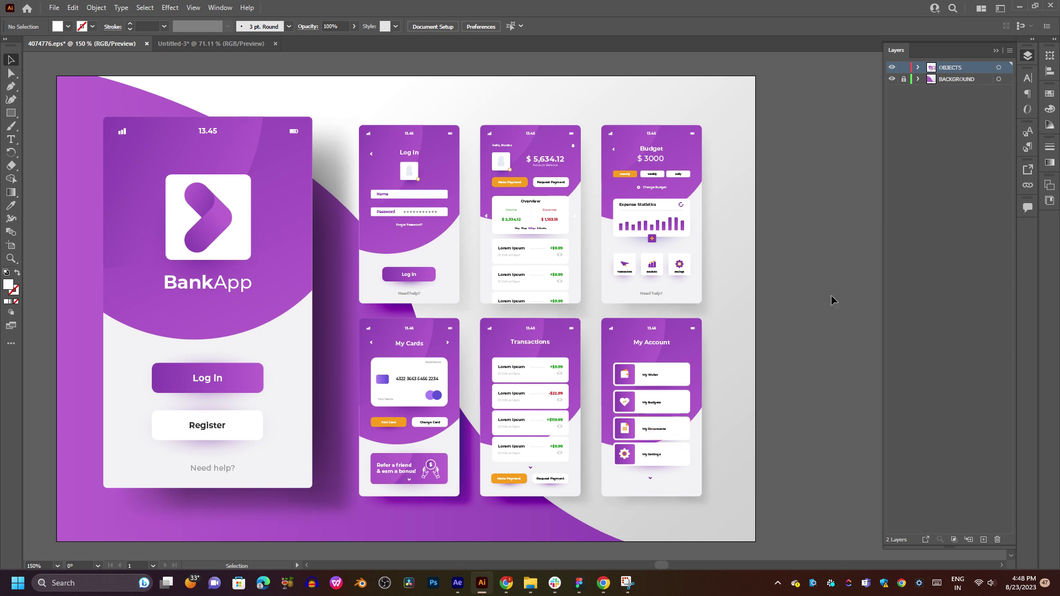
{"action": "left_click", "coordinate": [529, 253]}
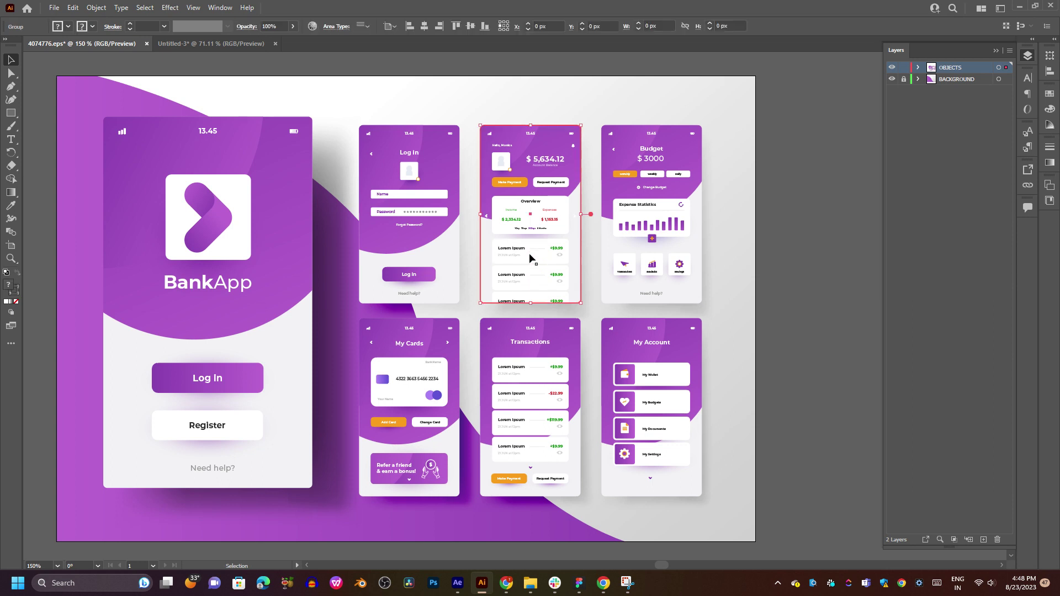
{"action": "left_click", "coordinate": [529, 346]}
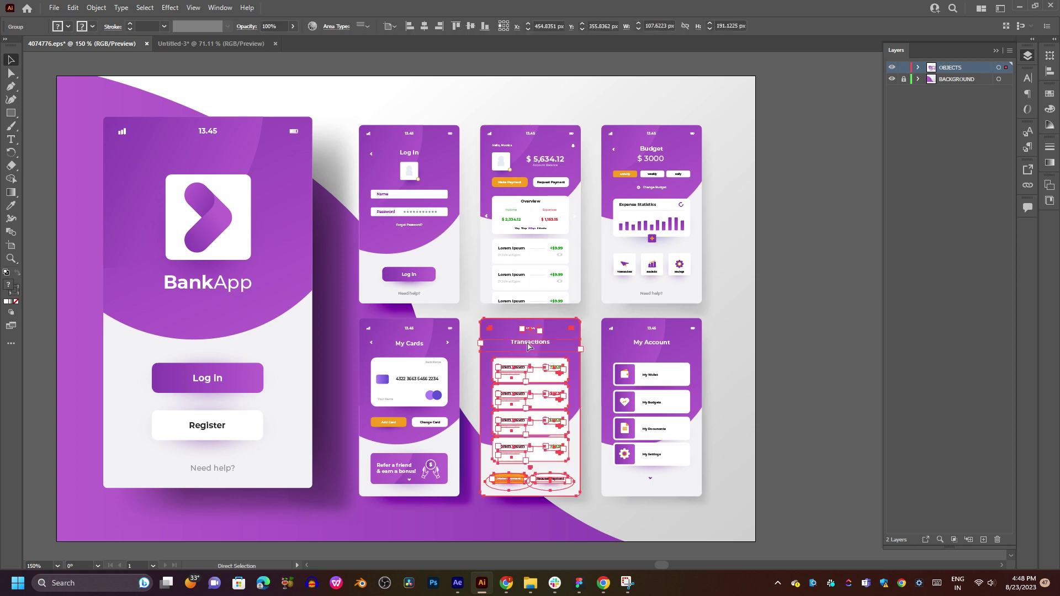
{"action": "left_click", "coordinate": [206, 46]}
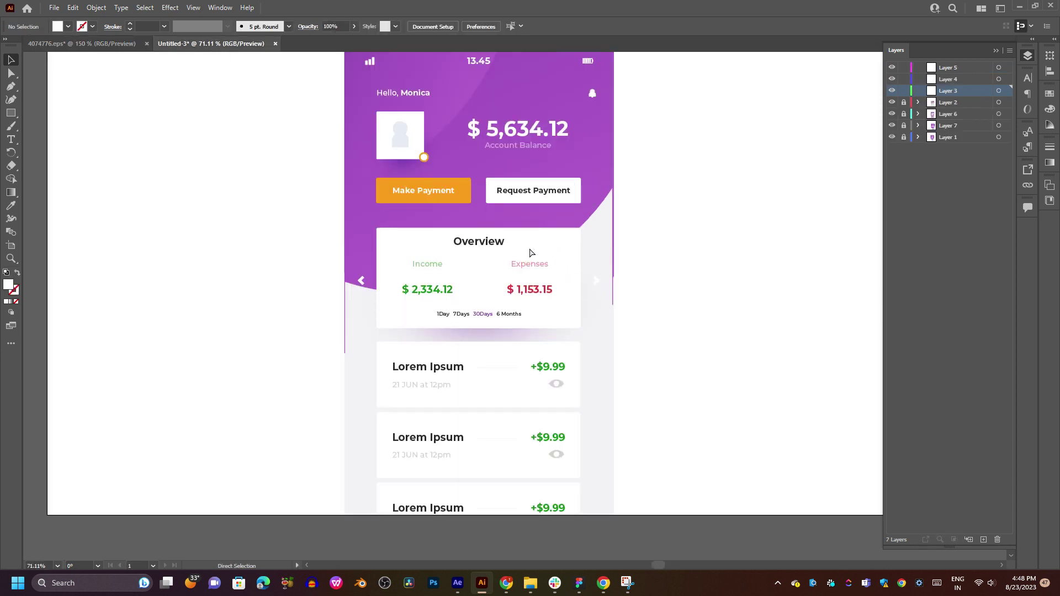
{"action": "key", "text": "ctrl+v"}
Scale the Transactions screen to the artboard's full height, about 608 × 1080 px, and align it over the other screens.
{"action": "left_click_drag", "start_coordinate": [539, 316], "coordinate": [614, 253]}
{"action": "scroll", "coordinate": [548, 211], "scroll_direction": "up", "scroll_amount": 1}
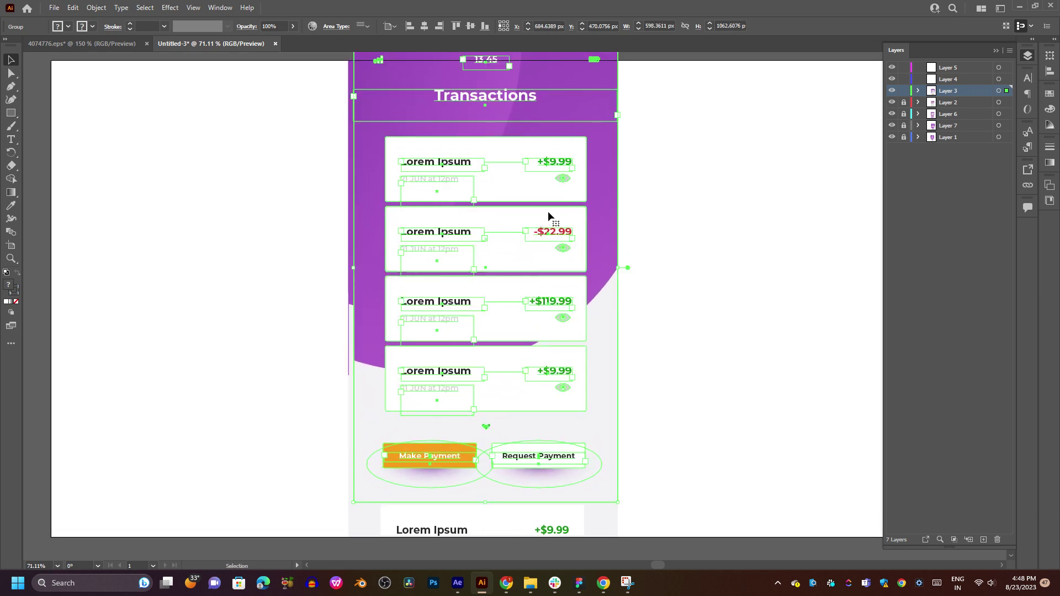
{"action": "left_click_drag", "start_coordinate": [548, 211], "coordinate": [542, 243]}
{"action": "scroll", "coordinate": [542, 243], "scroll_direction": "down", "scroll_amount": 2}
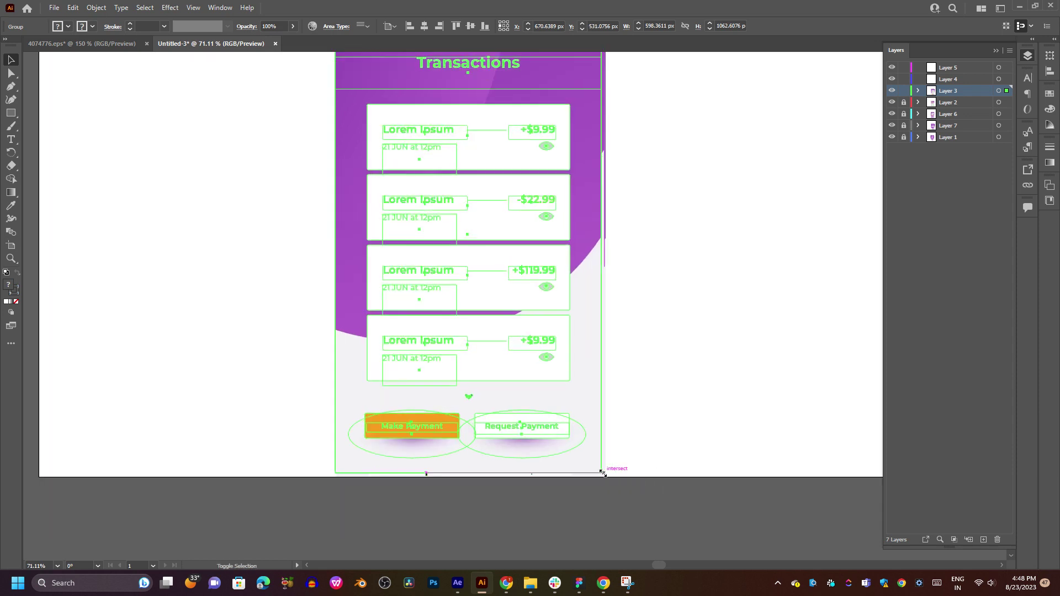
{"action": "left_click_drag", "start_coordinate": [604, 474], "coordinate": [610, 456]}
{"action": "scroll", "coordinate": [644, 385], "scroll_direction": "up", "scroll_amount": 2}
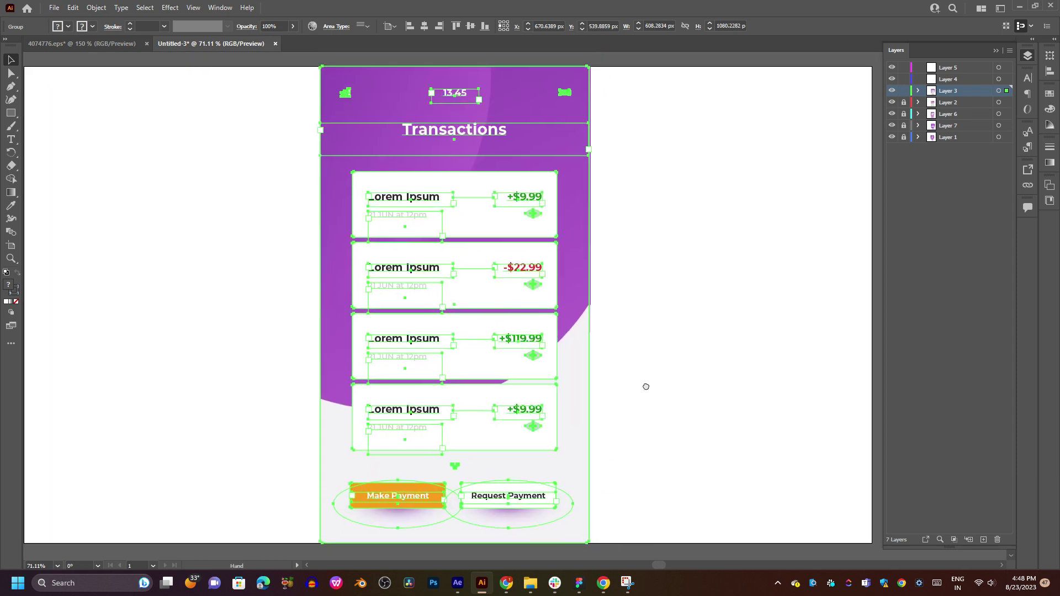
{"action": "left_click_drag", "start_coordinate": [507, 343], "coordinate": [510, 339]}
{"action": "left_click", "coordinate": [724, 324]}
{"action": "mouse_move", "coordinate": [690, 312]}
{"action": "left_mouse_down"}
{"action": "mouse_move", "coordinate": [689, 261]}
{"action": "mouse_move", "coordinate": [710, 313]}
{"action": "left_mouse_up"}
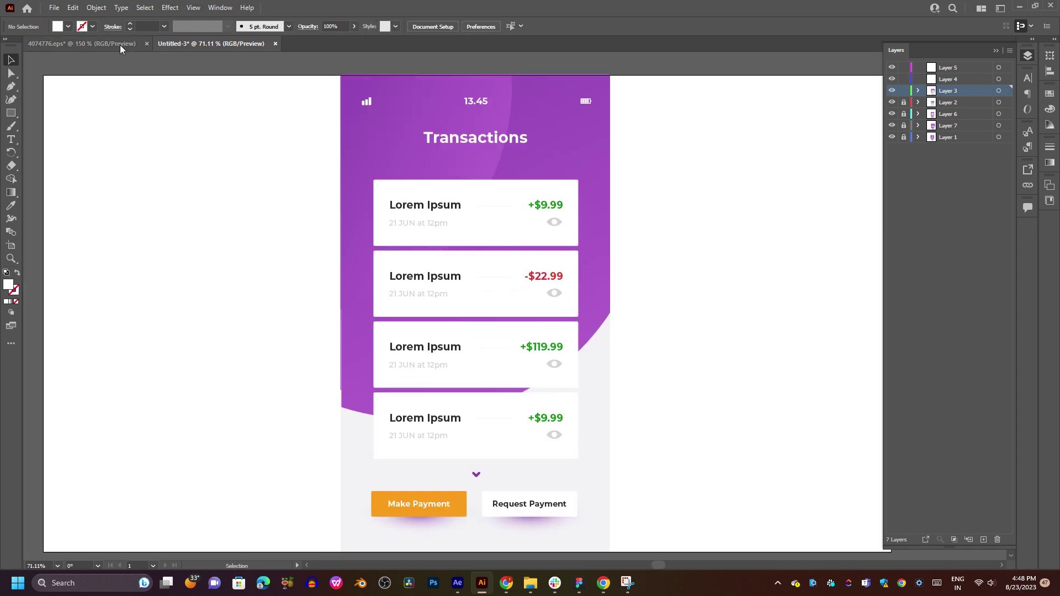
Lock Layer 3 and copy the Budget screen from 4074776.eps into Layer 4 of Untitled-3.
{"action": "left_click", "coordinate": [913, 81]}
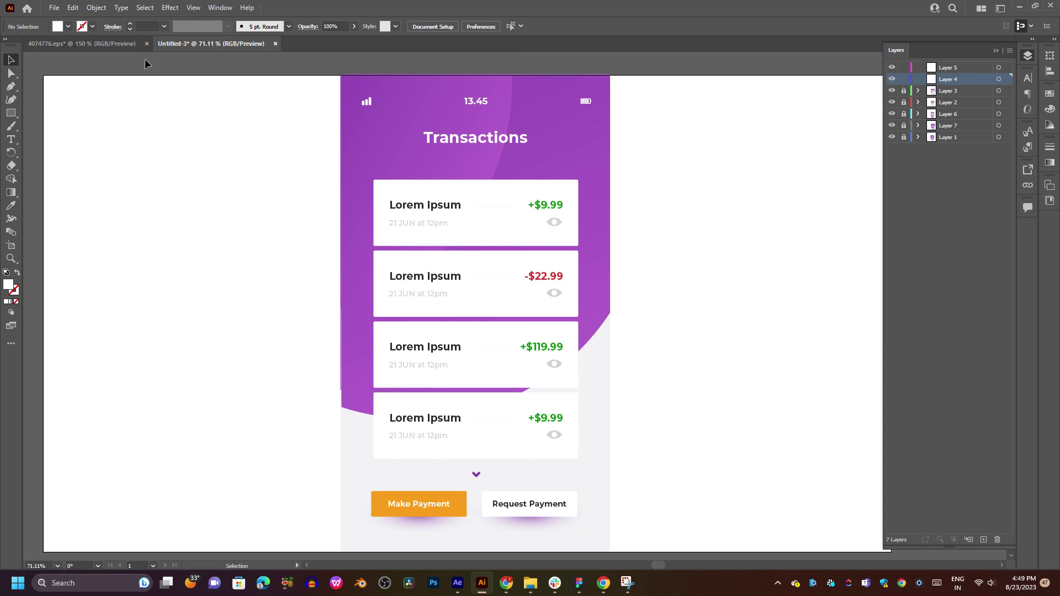
{"action": "left_click", "coordinate": [67, 43]}
{"action": "left_click", "coordinate": [641, 271]}
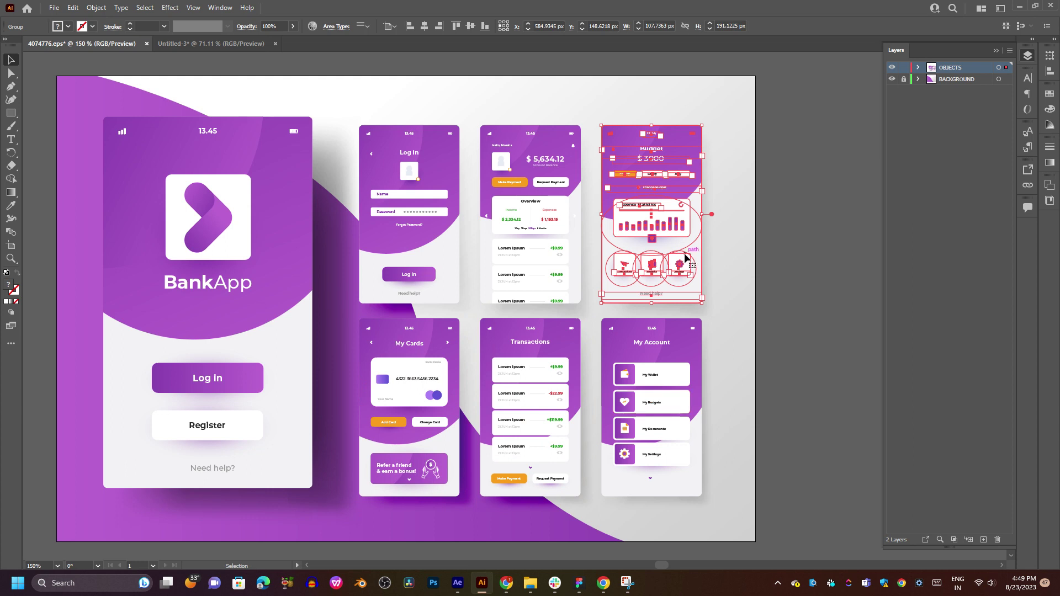
{"action": "left_click_drag", "start_coordinate": [688, 229], "coordinate": [458, 260]}
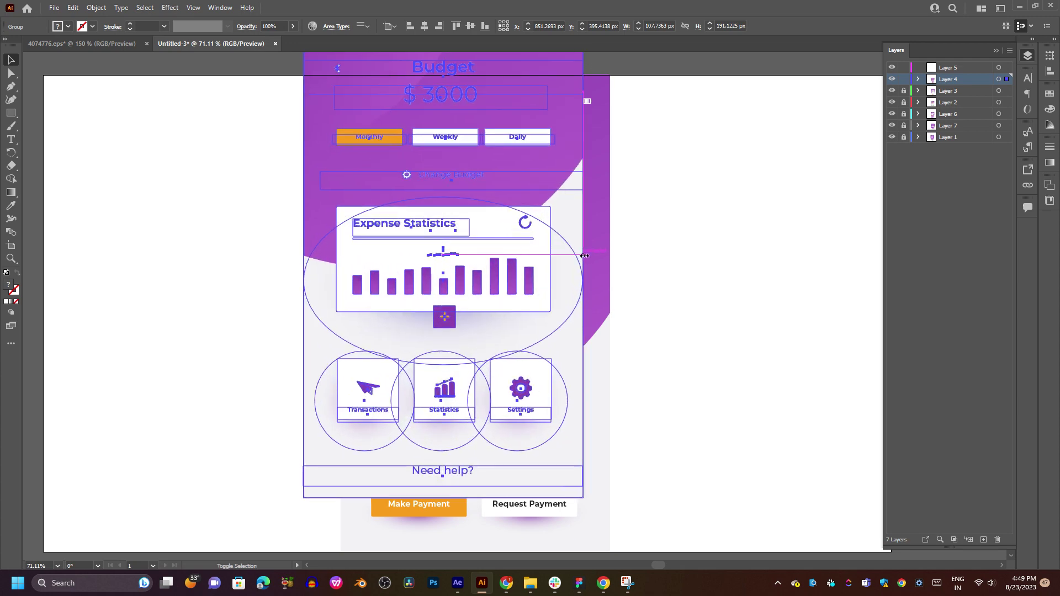
Scale the Budget screen to the artboard's full height, aligned over the other screens, and return to 4074776.eps.
{"action": "left_click_drag", "start_coordinate": [527, 263], "coordinate": [561, 336]}
{"action": "mouse_move", "coordinate": [584, 387]}
{"action": "left_mouse_down"}
{"action": "mouse_move", "coordinate": [587, 316]}
{"action": "mouse_move", "coordinate": [589, 379]}
{"action": "left_mouse_up"}
{"action": "left_click_drag", "start_coordinate": [554, 286], "coordinate": [555, 282]}
{"action": "scroll", "coordinate": [608, 386], "scroll_direction": "down", "scroll_amount": 2}
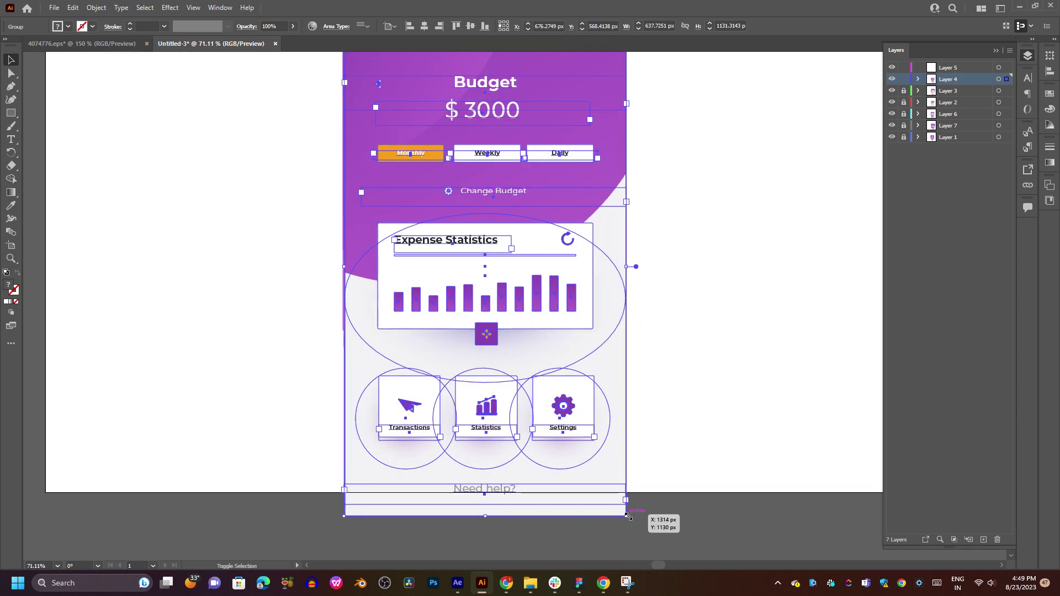
{"action": "left_click_drag", "start_coordinate": [628, 515], "coordinate": [616, 496]}
{"action": "scroll", "coordinate": [694, 314], "scroll_direction": "up", "scroll_amount": 4}
{"action": "left_click", "coordinate": [695, 314]}
{"action": "left_click_drag", "start_coordinate": [695, 323], "coordinate": [653, 249]}
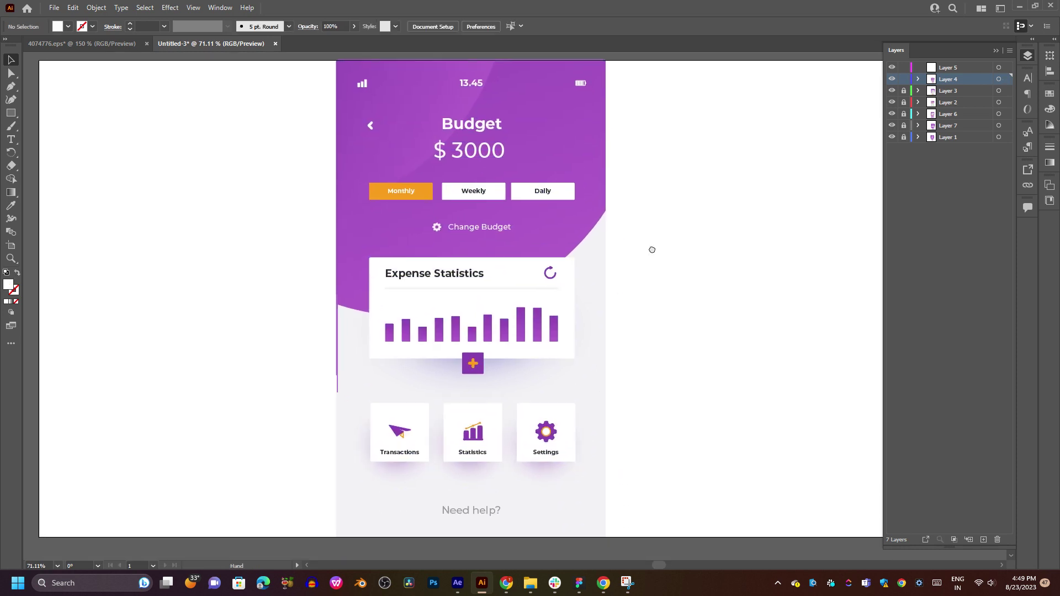
{"action": "left_click", "coordinate": [78, 44]}
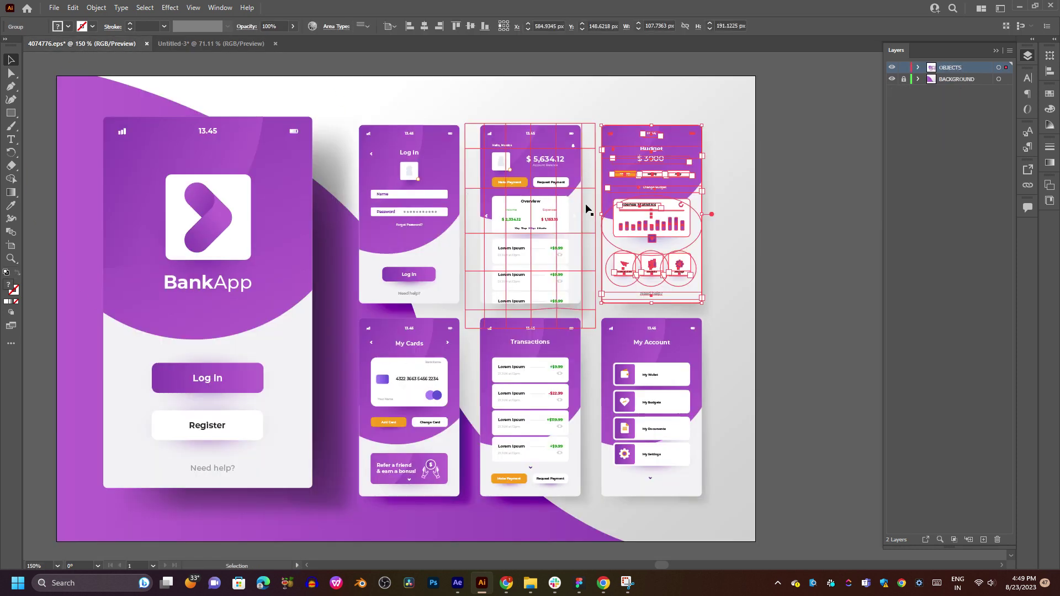
Copy the My Account screen from 4074776.eps into Layer 5 of Untitled-3.
{"action": "left_click", "coordinate": [660, 376]}
{"action": "left_click", "coordinate": [221, 44]}
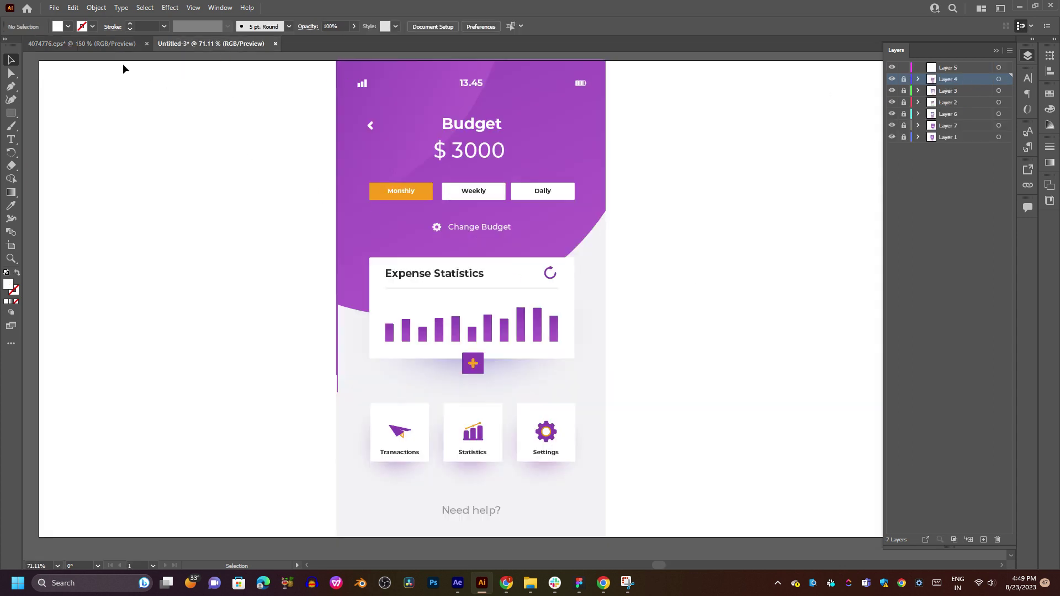
{"action": "left_click", "coordinate": [958, 71]}
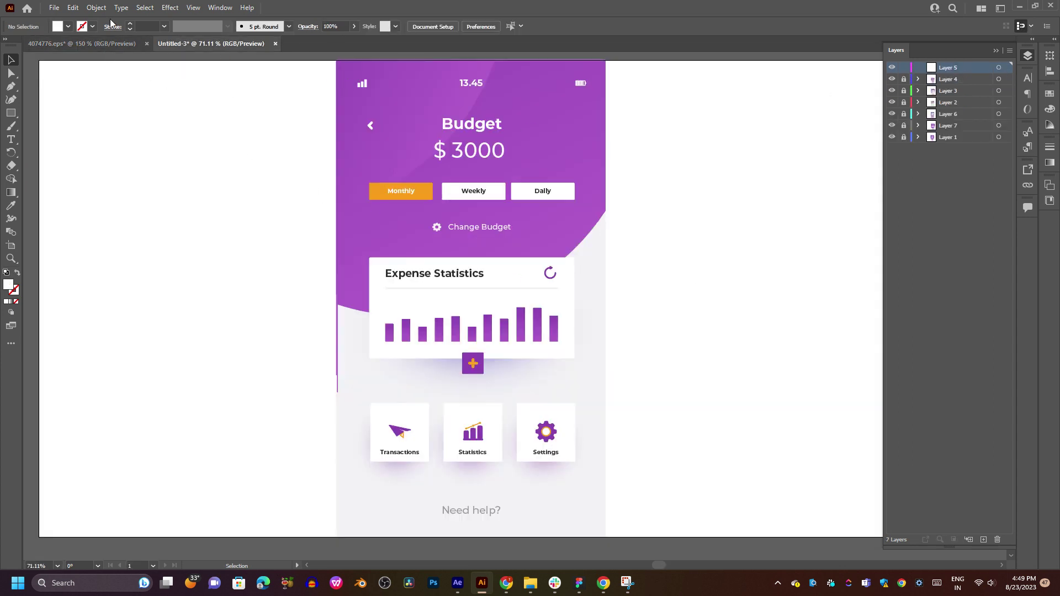
{"action": "left_click", "coordinate": [81, 43]}
Align the My Account screen over the other screens and scale it to the artboard's height, about 605 × 1075 px.
{"action": "left_click_drag", "start_coordinate": [681, 420], "coordinate": [572, 291]}
{"action": "left_click_drag", "start_coordinate": [437, 281], "coordinate": [441, 321]}
{"action": "scroll", "coordinate": [441, 320], "scroll_direction": "down", "scroll_amount": 2}
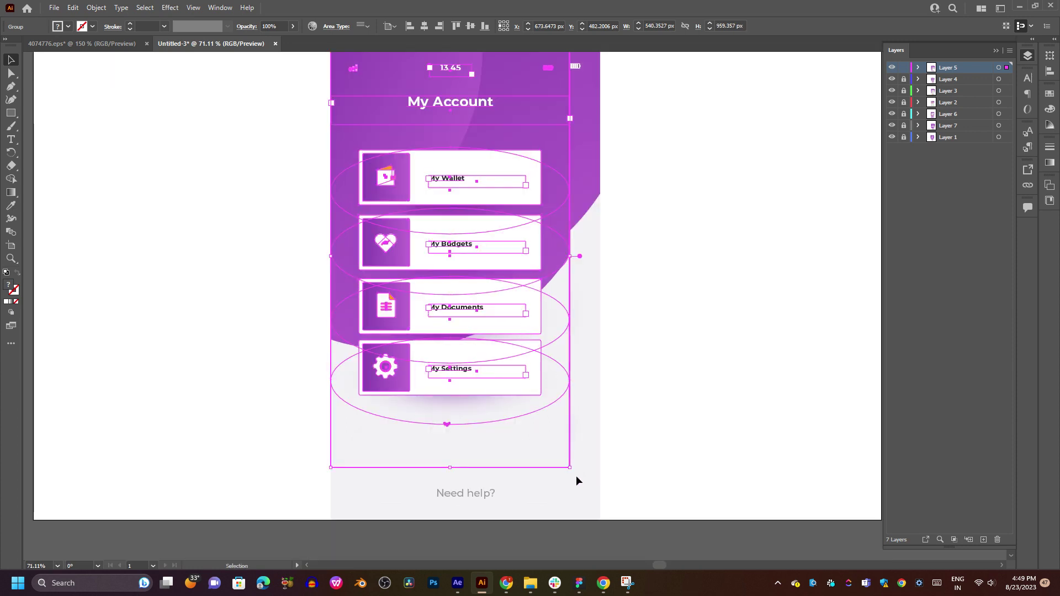
{"action": "left_click_drag", "start_coordinate": [575, 469], "coordinate": [600, 518]}
{"action": "left_click", "coordinate": [657, 393]}
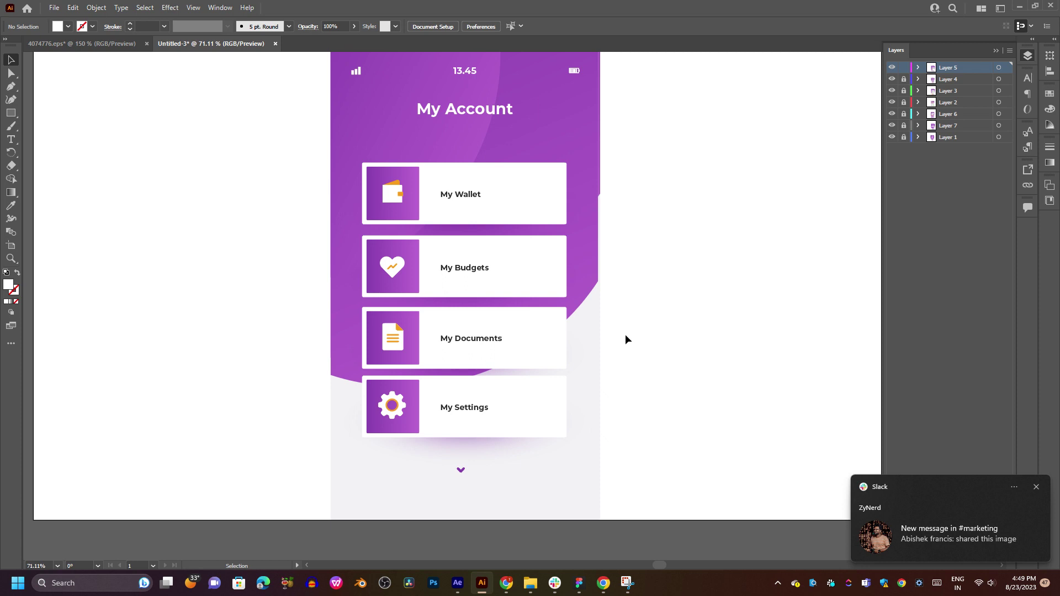
{"action": "key", "text": "ctrl+a"}
{"action": "left_click_drag", "start_coordinate": [663, 244], "coordinate": [669, 274]}
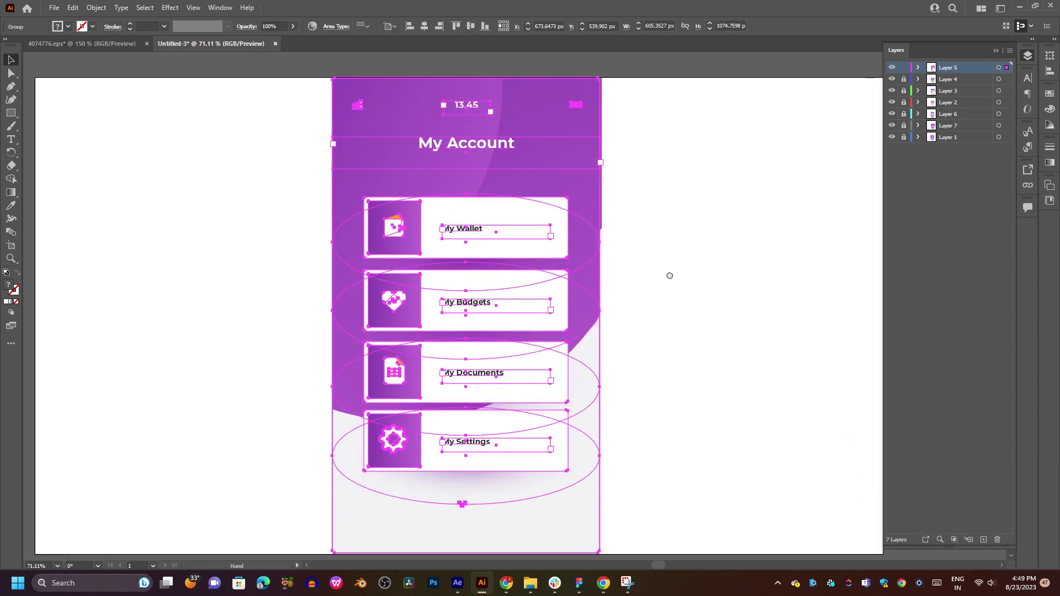
{"action": "left_click", "coordinate": [669, 274]}
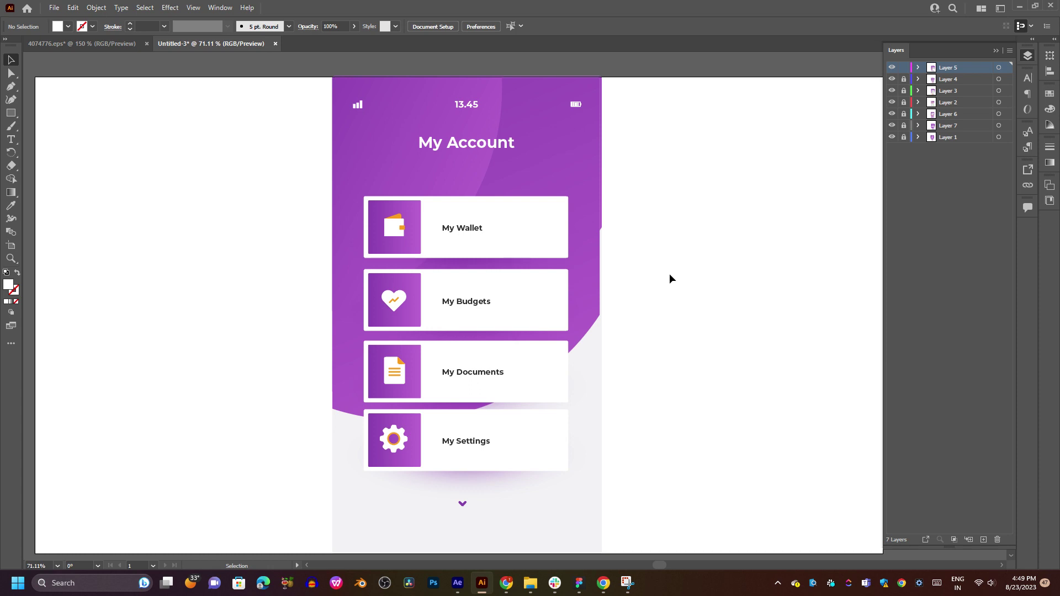
Add fifteen new empty layers, Layer 8 to Layer 22, above Layer 5.
{"action": "left_click", "coordinate": [984, 541]}
{"action": "left_click", "coordinate": [984, 540]}
{"action": "left_click", "coordinate": [984, 541]}
{"action": "left_click", "coordinate": [984, 540]}
{"action": "left_click", "coordinate": [984, 541]}
{"action": "left_click", "coordinate": [985, 540]}
{"action": "left_click", "coordinate": [984, 540]}
{"action": "left_click", "coordinate": [985, 540]}
{"action": "left_click", "coordinate": [984, 541]}
{"action": "left_click", "coordinate": [985, 541]}
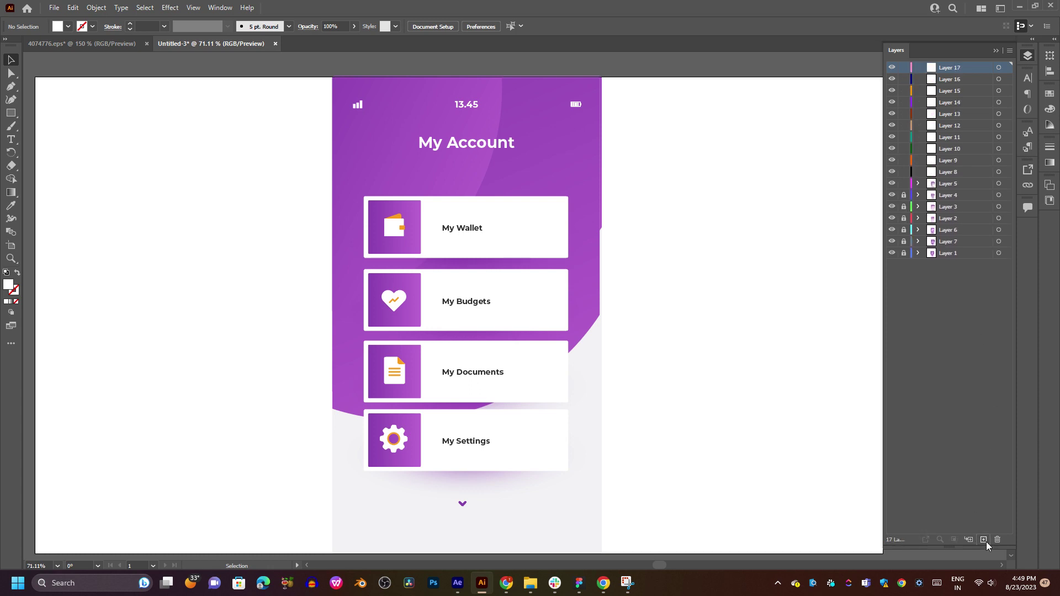
{"action": "left_click", "coordinate": [984, 540]}
{"action": "left_click", "coordinate": [985, 540]}
{"action": "left_click", "coordinate": [985, 540]}
{"action": "left_click", "coordinate": [984, 540]}
{"action": "left_click", "coordinate": [984, 541]}
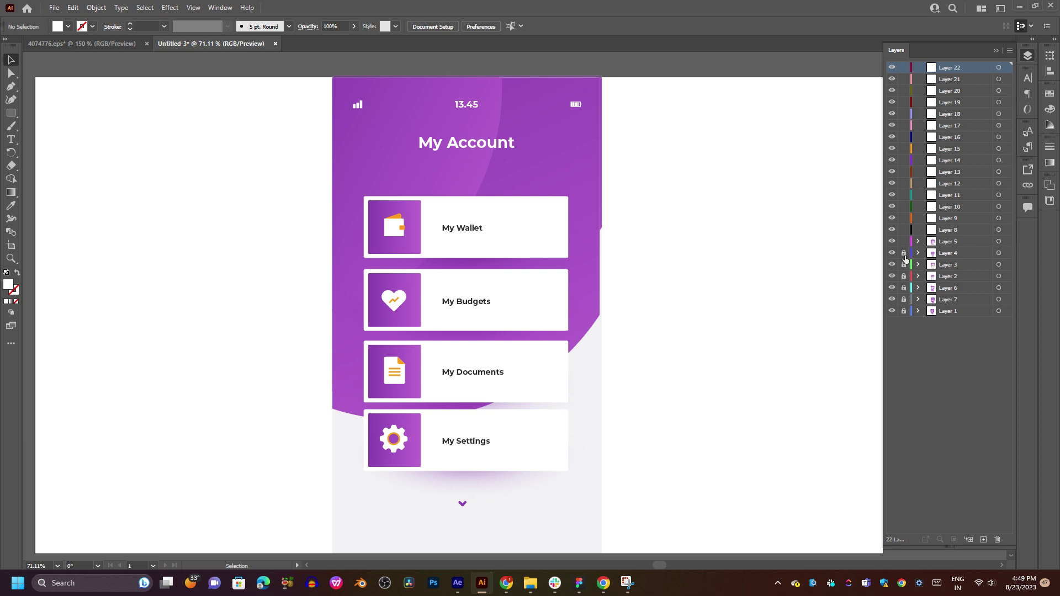
Hide Layers 4, 3, 2, 6 and 7, and expand Layer 5 down to its nested groups.
{"action": "left_click_drag", "start_coordinate": [892, 253], "coordinate": [891, 300]}
{"action": "left_click", "coordinate": [951, 245]}
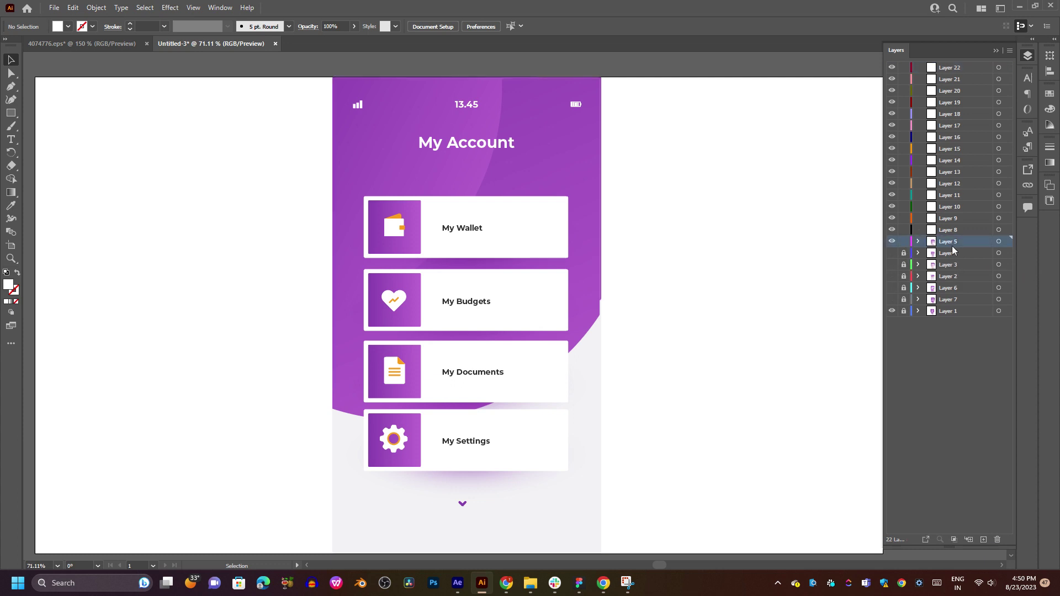
{"action": "left_click", "coordinate": [918, 242]}
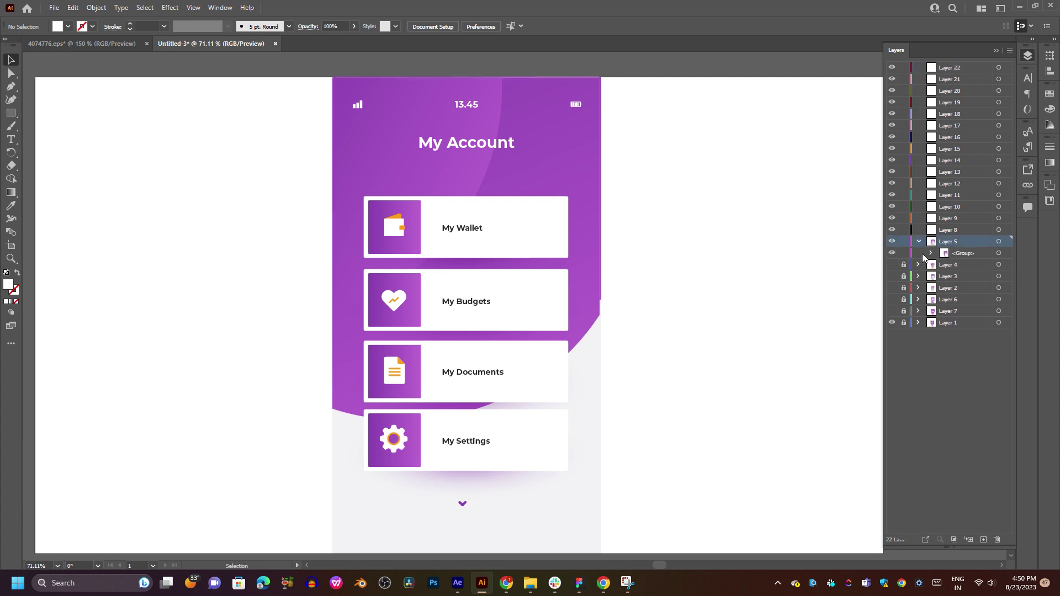
{"action": "left_click", "coordinate": [932, 254]}
{"action": "left_click", "coordinate": [944, 264]}
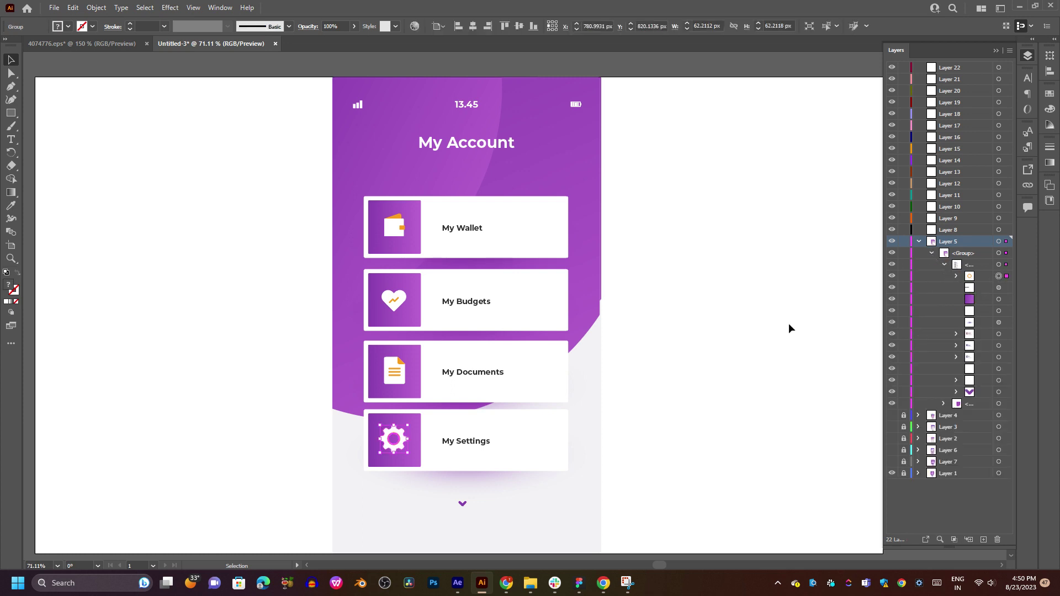
{"action": "left_click_drag", "start_coordinate": [520, 381], "coordinate": [497, 378]}
Ungroup the My Account screen, then its content group, so the elements sit directly in Layer 5.
{"action": "left_click", "coordinate": [427, 238]}
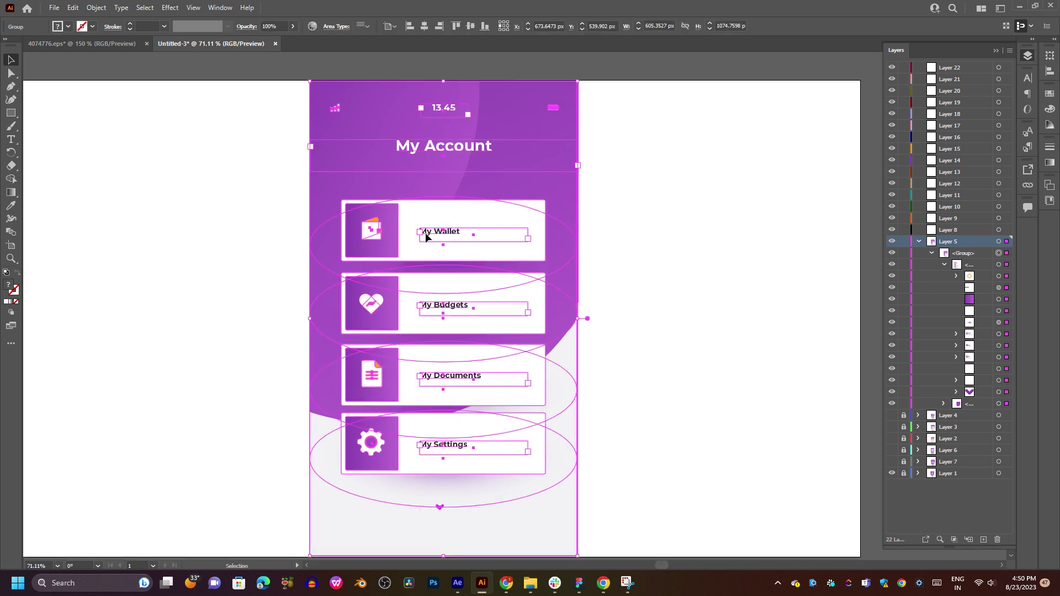
{"action": "right_click", "coordinate": [427, 237]}
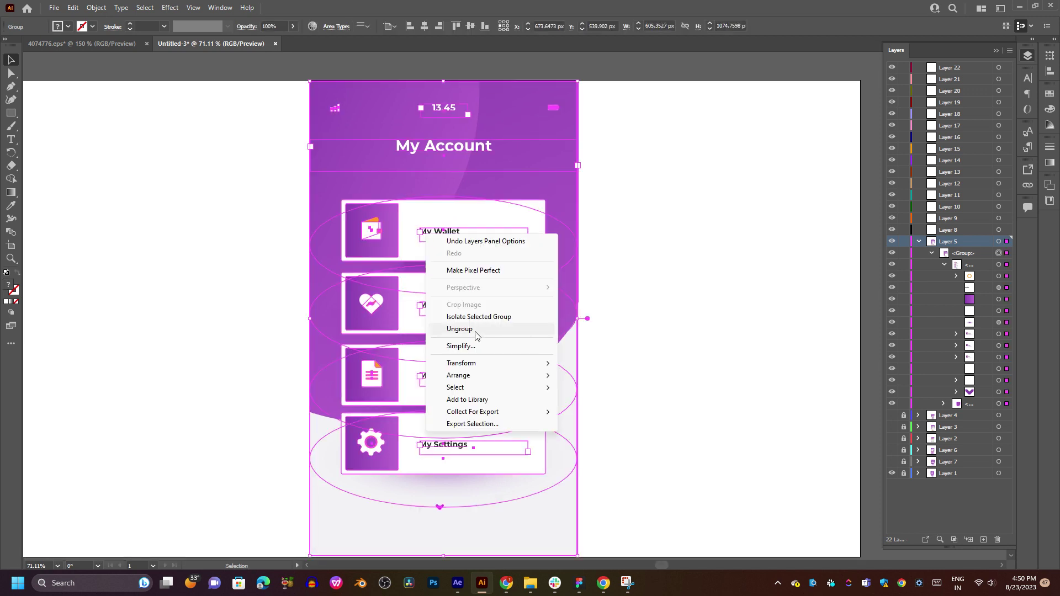
{"action": "left_click", "coordinate": [477, 335]}
{"action": "left_click", "coordinate": [668, 307]}
{"action": "left_click", "coordinate": [415, 301]}
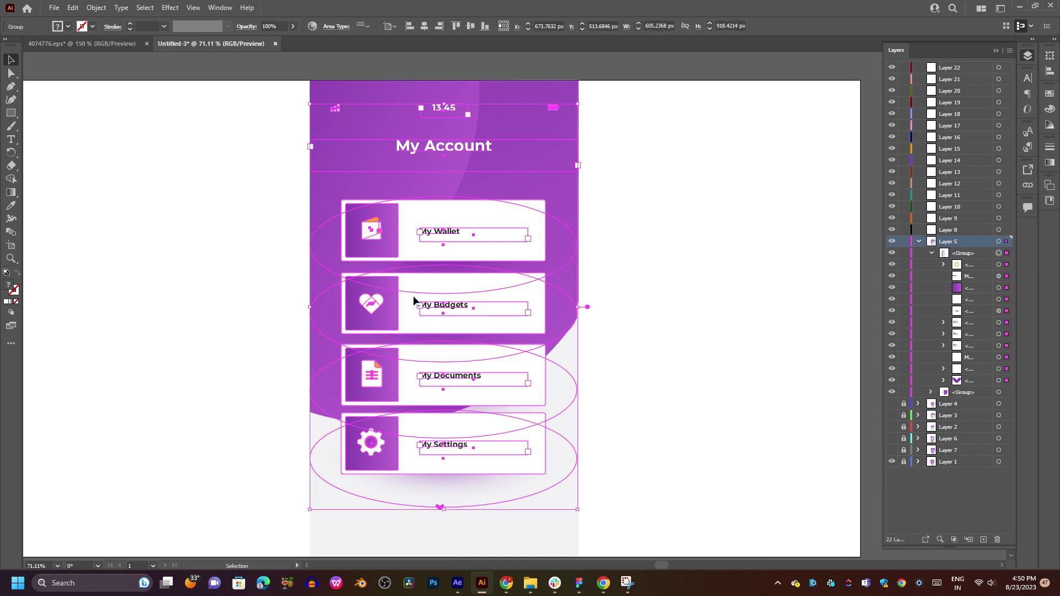
{"action": "right_click", "coordinate": [415, 301]}
{"action": "left_click", "coordinate": [449, 392]}
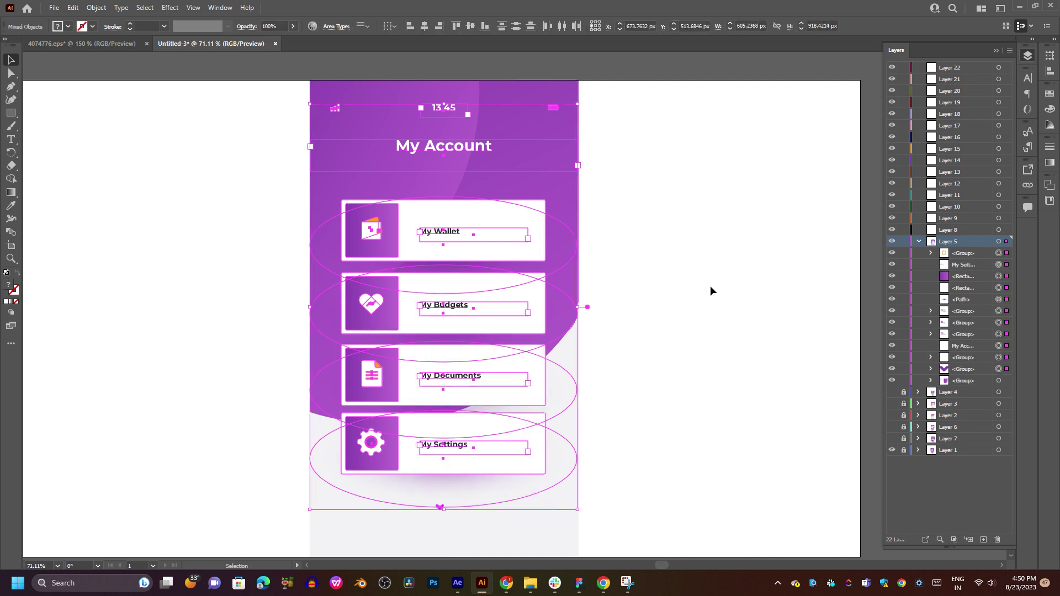
{"action": "left_click", "coordinate": [701, 282]}
Check the ungrouped My Account elements by selecting the My Budgets card, the My Wallet card and the background in turn.
{"action": "right_click", "coordinate": [458, 299]}
{"action": "left_click", "coordinate": [428, 304]}
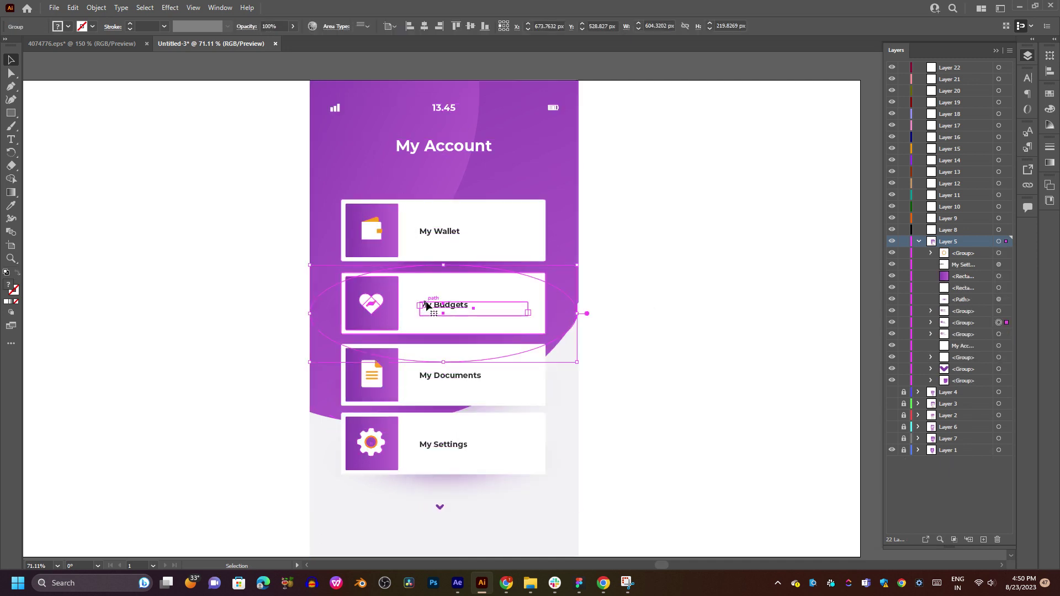
{"action": "left_click_drag", "start_coordinate": [429, 303], "coordinate": [439, 233]}
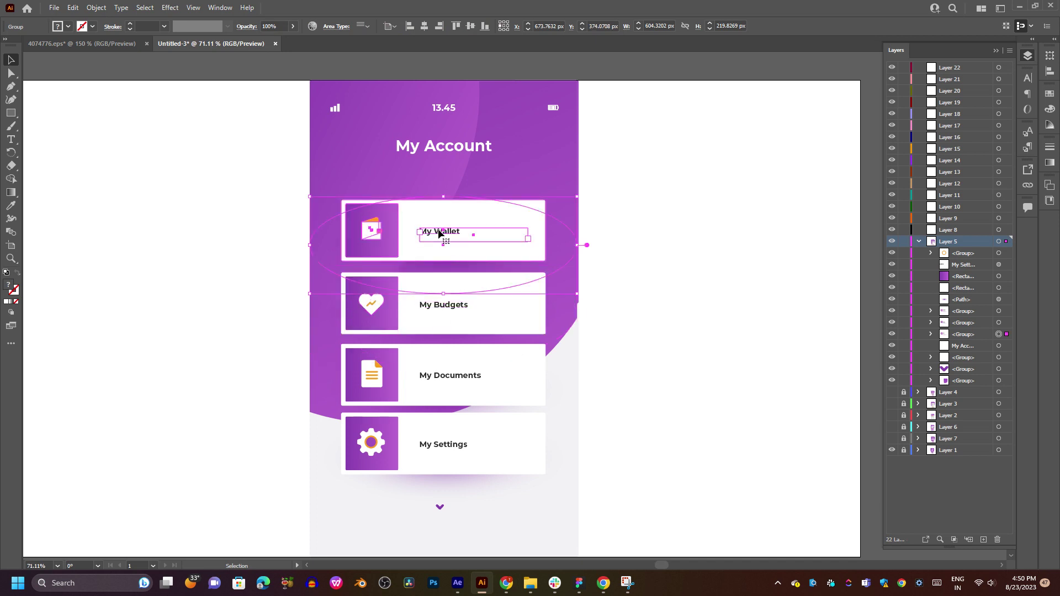
{"action": "left_click", "coordinate": [506, 159]}
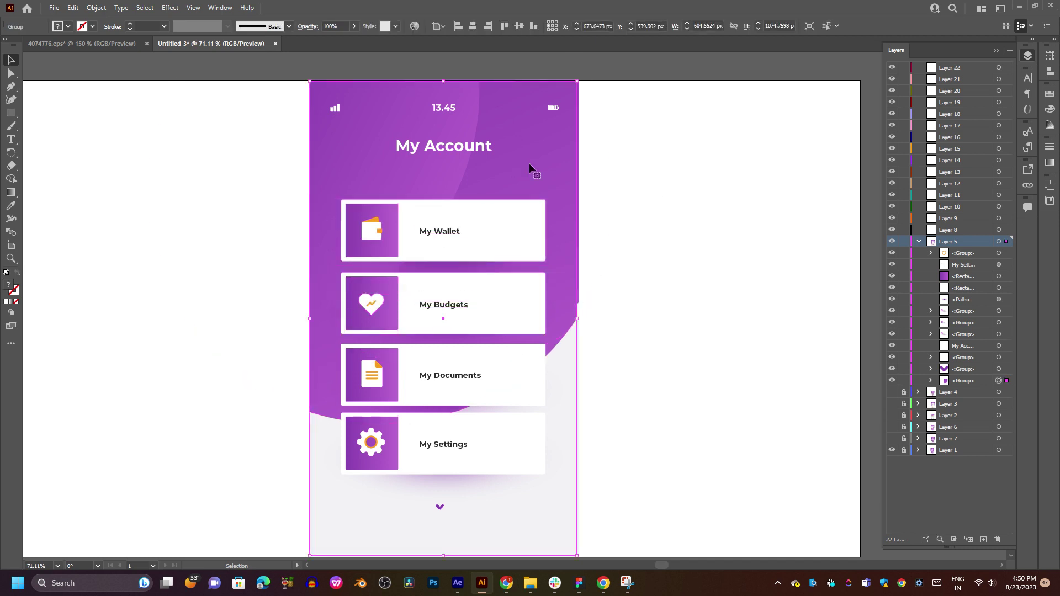
{"action": "left_click", "coordinate": [956, 383]}
{"action": "scroll", "coordinate": [672, 307], "scroll_direction": "down", "scroll_amount": 2}
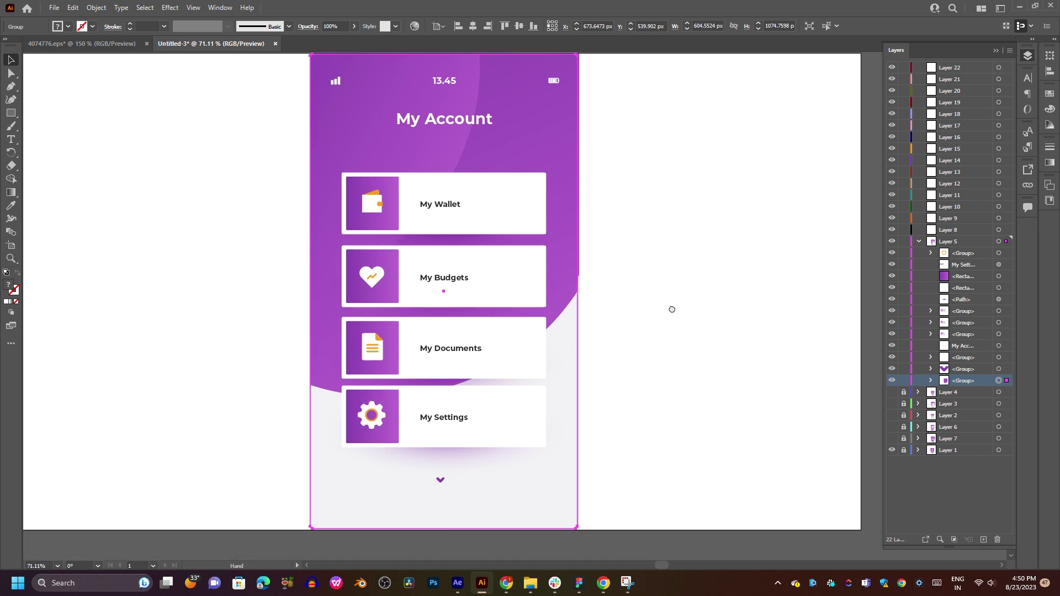
{"action": "scroll", "coordinate": [668, 287], "scroll_direction": "up", "scroll_amount": 2}
{"action": "left_click", "coordinate": [655, 312]}
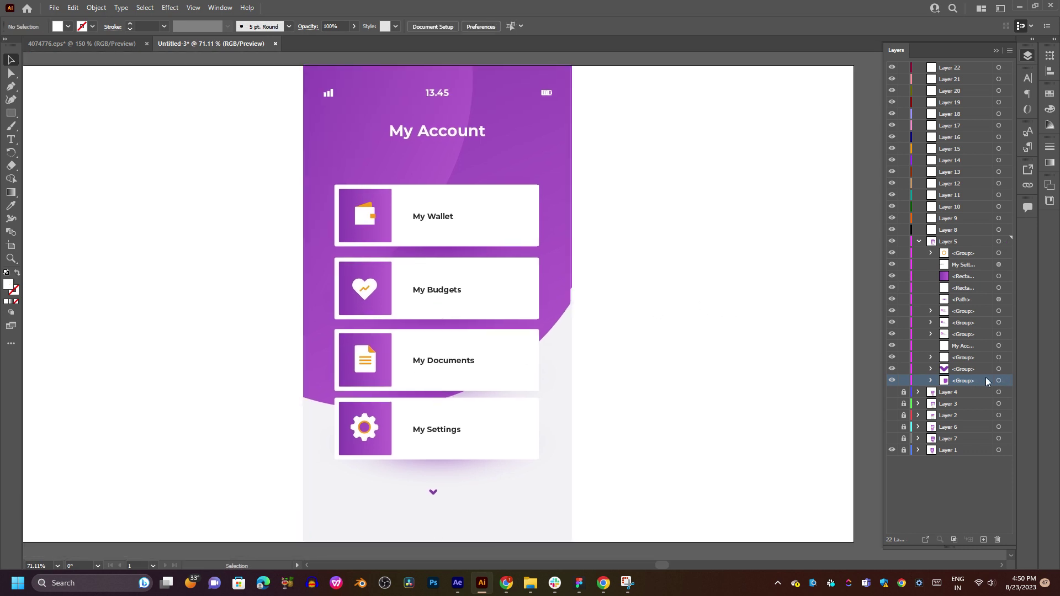
Move the small down-arrow group at the bottom of the My Account screen from Layer 5 into Layer 8.
{"action": "left_click", "coordinate": [998, 369]}
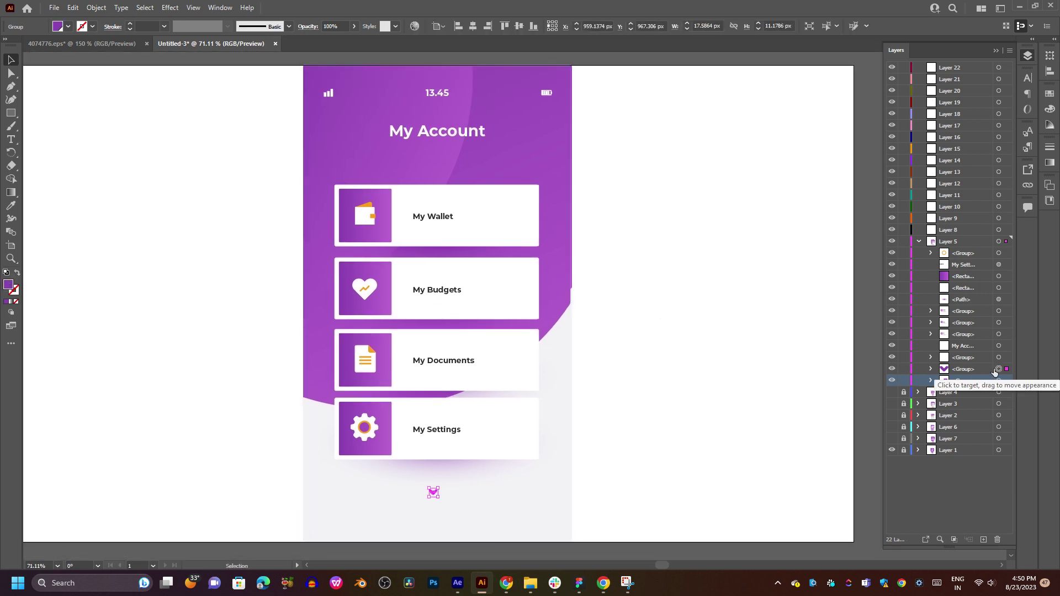
{"action": "left_click", "coordinate": [692, 419]}
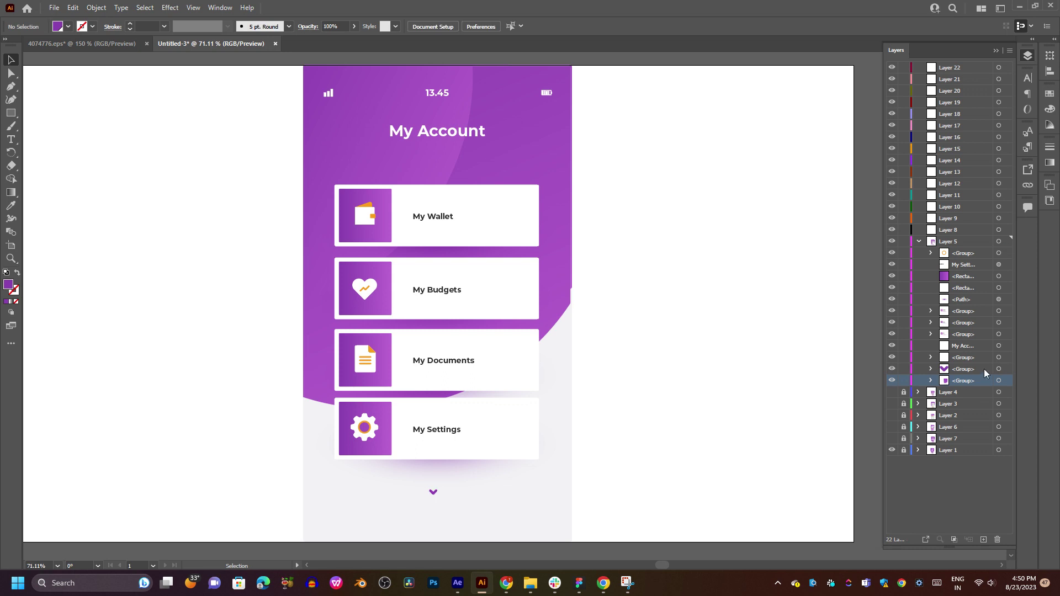
{"action": "left_click", "coordinate": [998, 369]}
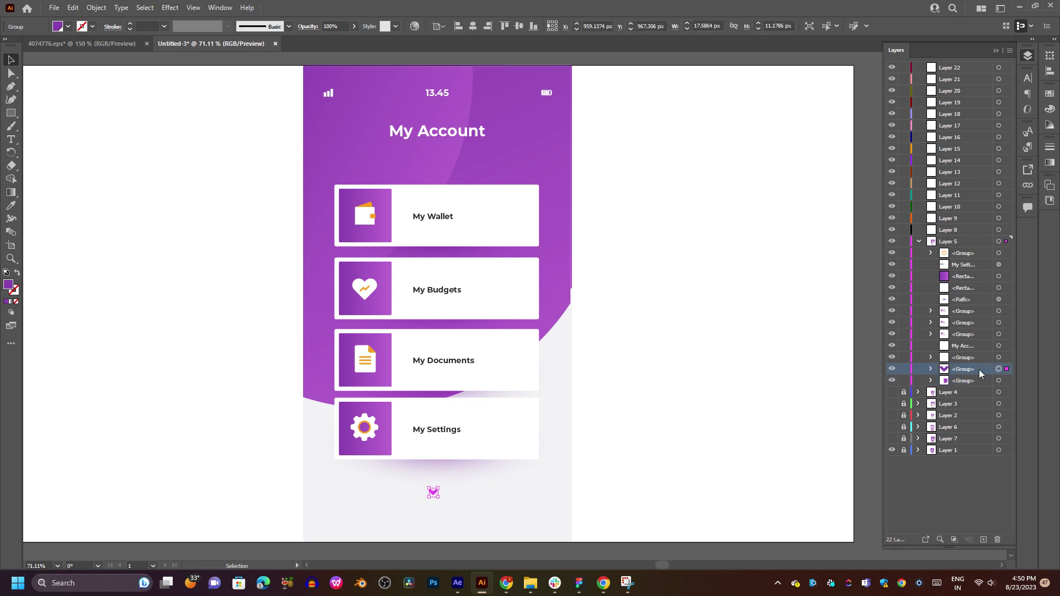
{"action": "left_click_drag", "start_coordinate": [980, 374], "coordinate": [963, 232]}
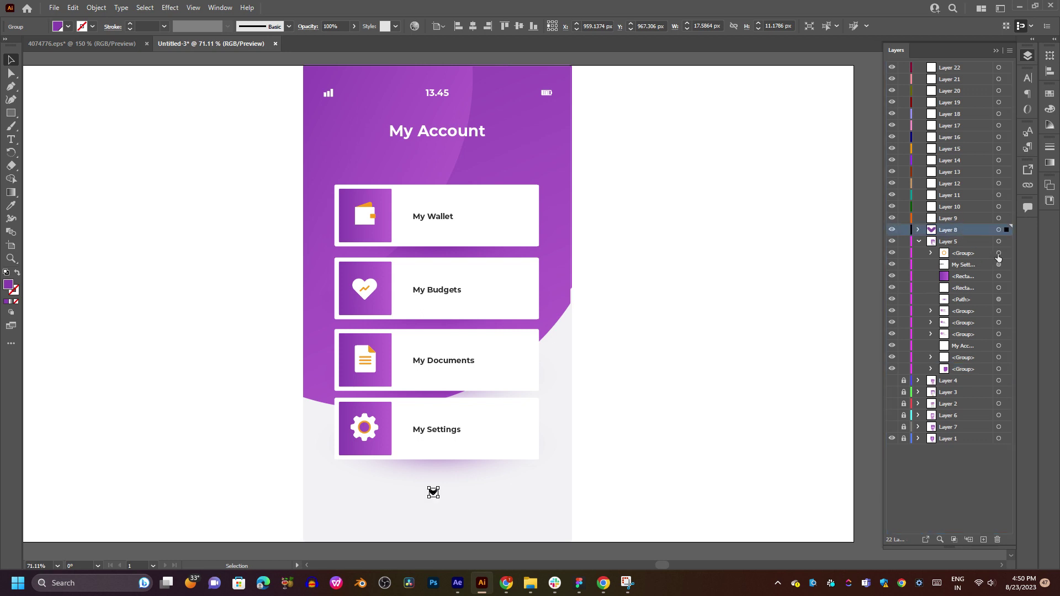
Go through the parts of the My Settings card in Layer 5 and hide its elliptical shadow path.
{"action": "left_click", "coordinate": [978, 254]}
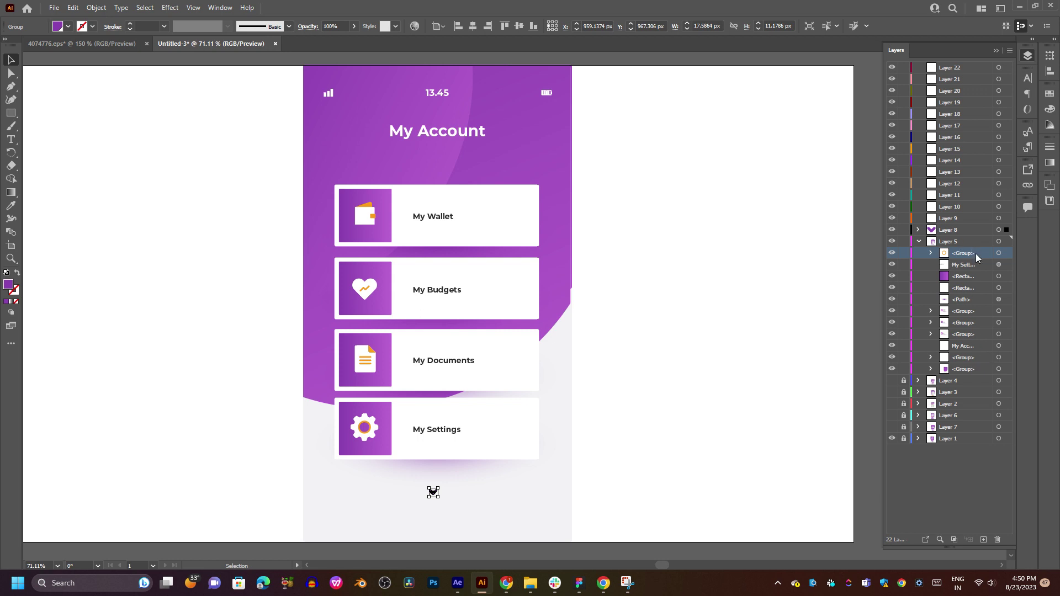
{"action": "left_click", "coordinate": [999, 265]}
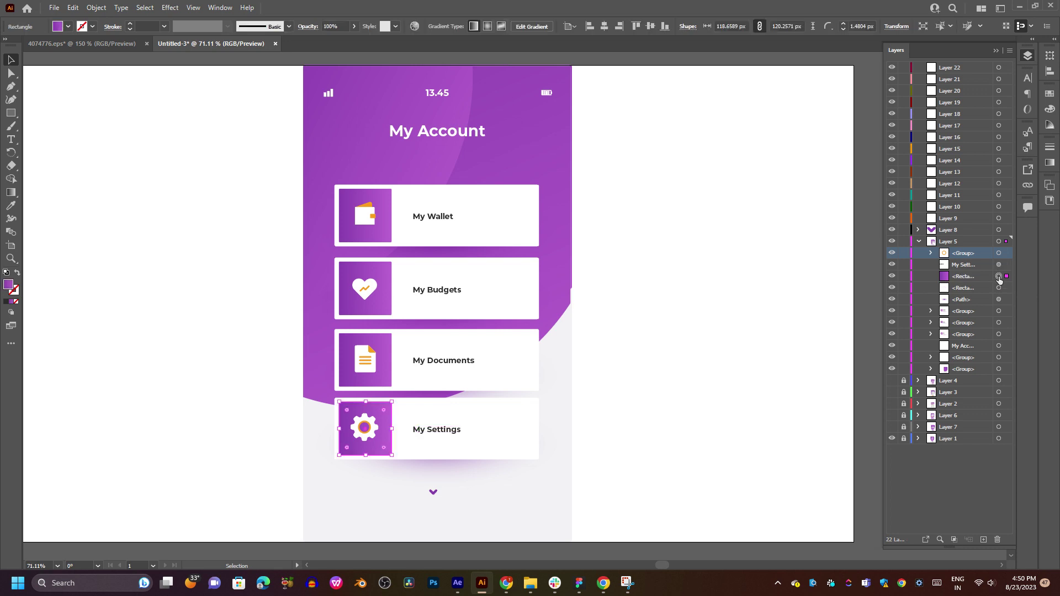
{"action": "left_click", "coordinate": [999, 288]}
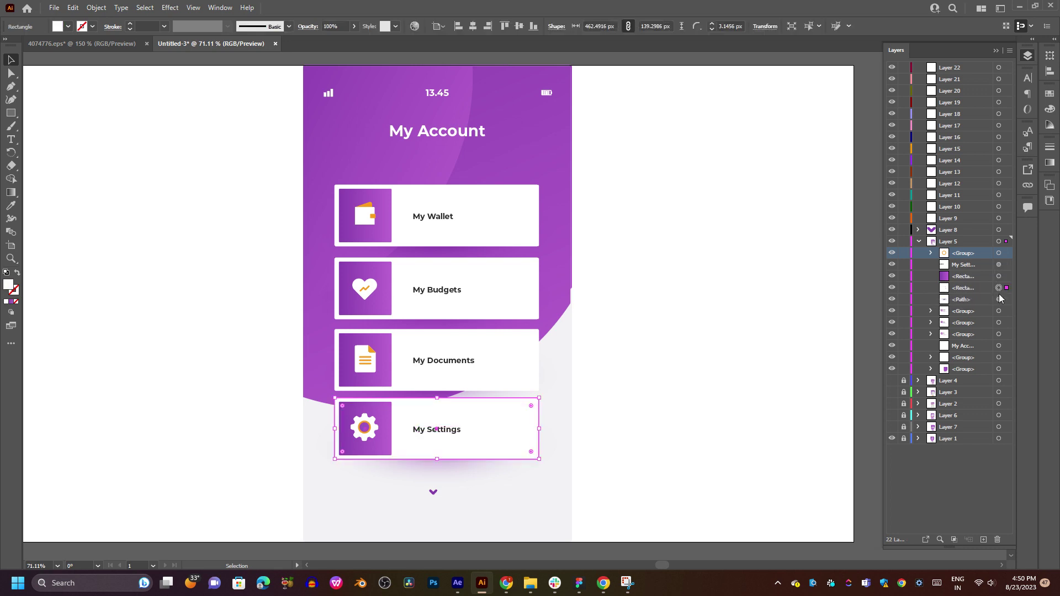
{"action": "left_click", "coordinate": [999, 299]}
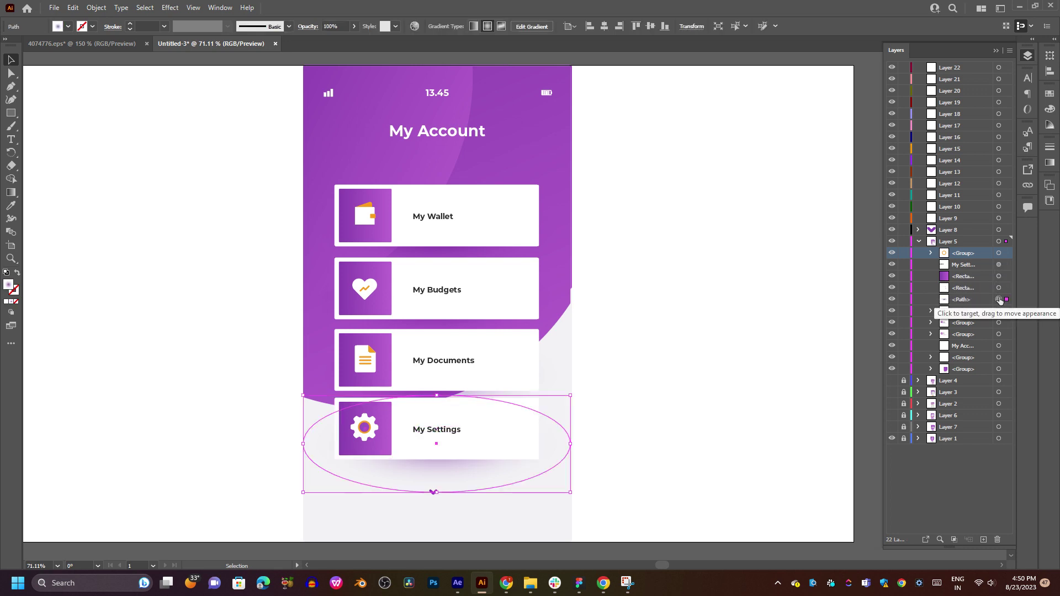
{"action": "left_click", "coordinate": [892, 299]}
Move the My Documents card into Layer 13, the My Budgets card into Layer 12 and the My Wallet card into Layer 11.
{"action": "left_click", "coordinate": [998, 311]}
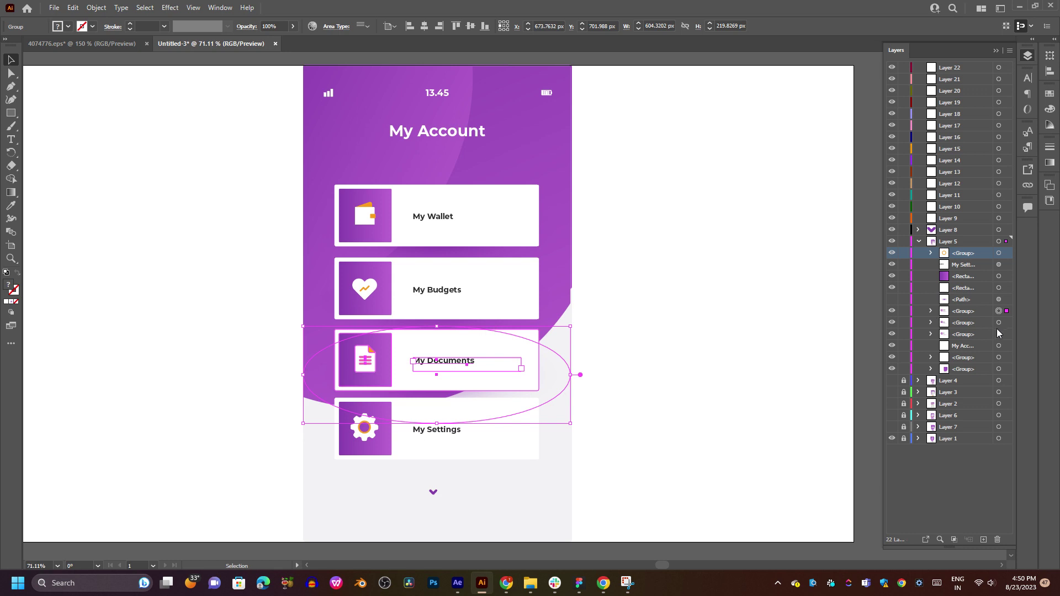
{"action": "left_click", "coordinate": [999, 334], "text": "shift"}
{"action": "left_click_drag", "start_coordinate": [989, 314], "coordinate": [960, 173]}
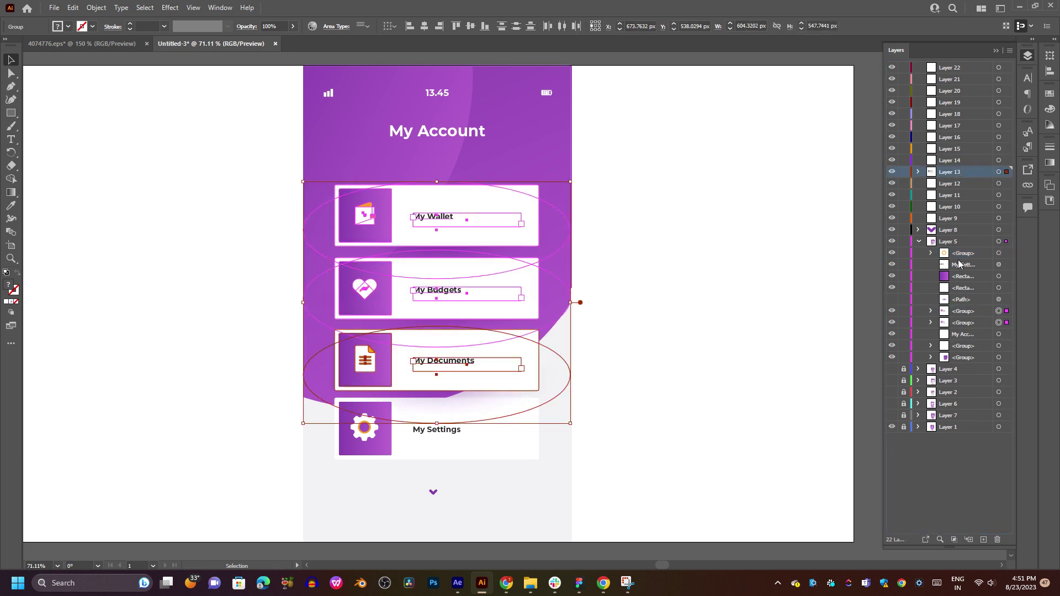
{"action": "left_click_drag", "start_coordinate": [971, 308], "coordinate": [964, 183]}
{"action": "left_click_drag", "start_coordinate": [971, 316], "coordinate": [969, 195]}
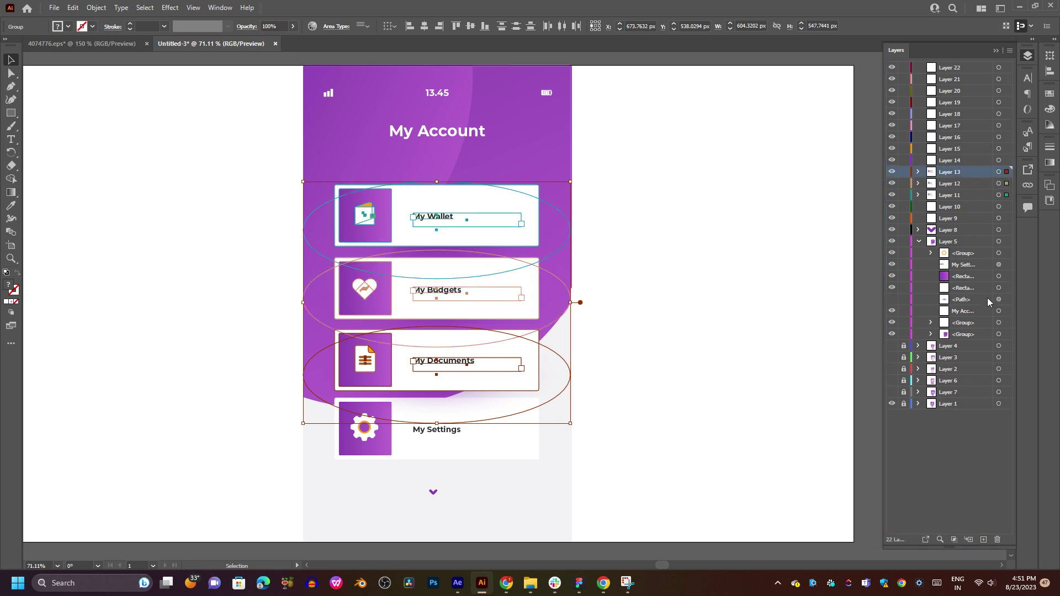
Move the My Account title text from Layer 5 into Layer 16.
{"action": "left_click", "coordinate": [1000, 312]}
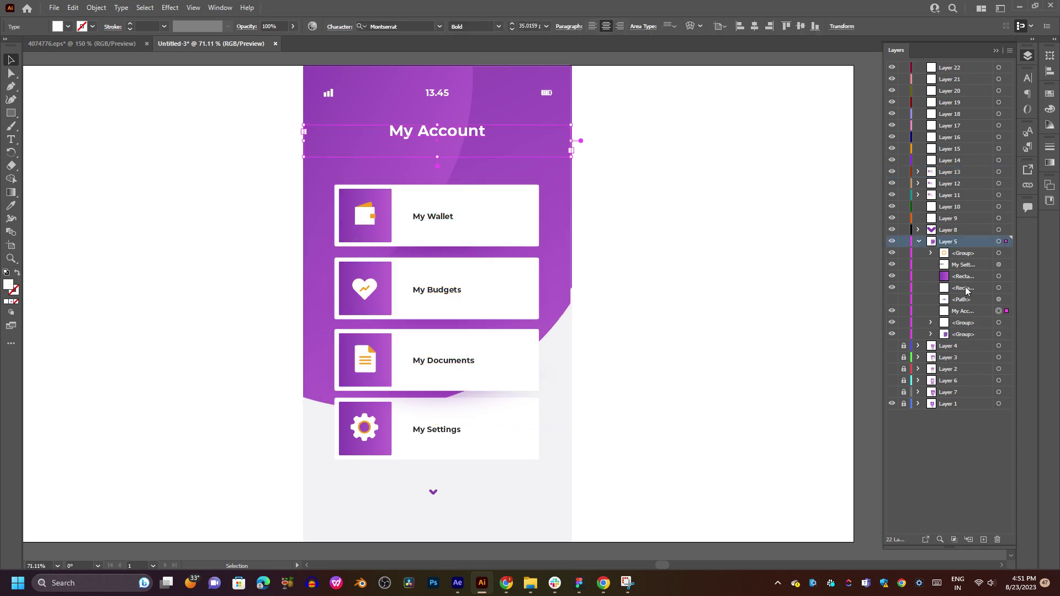
{"action": "left_click_drag", "start_coordinate": [975, 312], "coordinate": [955, 138]}
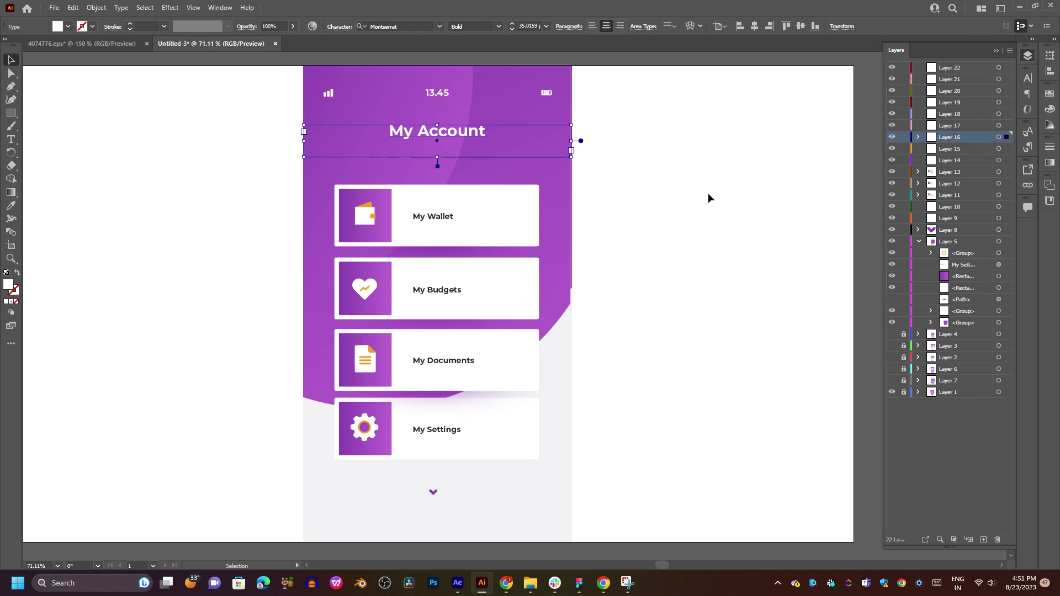
{"action": "left_click", "coordinate": [628, 163]}
Shrink the My Account title's text frame so it fits closely around the text.
{"action": "left_click_drag", "start_coordinate": [580, 146], "coordinate": [569, 183]}
{"action": "left_click", "coordinate": [442, 173]}
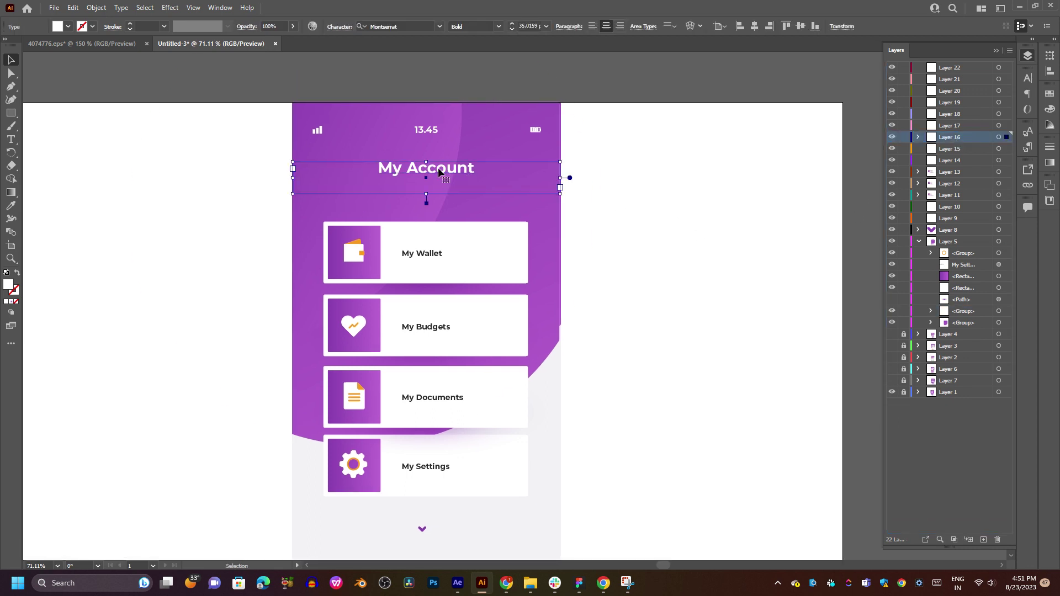
{"action": "left_click_drag", "start_coordinate": [561, 194], "coordinate": [430, 174]}
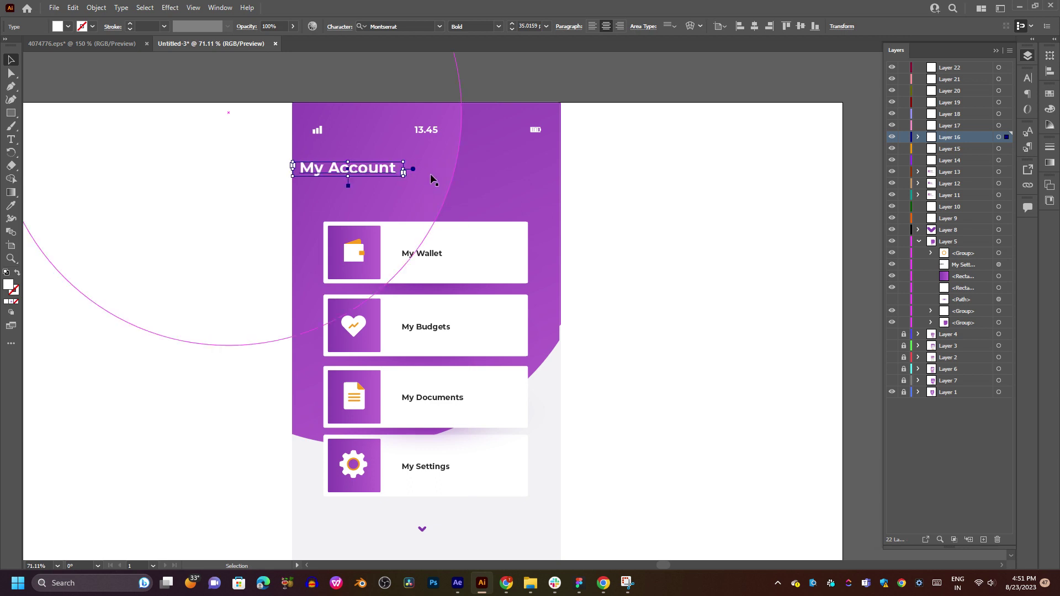
Undo the My Account title's frame resizing and move the status bar group from Layer 5 into Layer 15.
{"action": "key", "text": "ctrl+z"}
{"action": "left_click", "coordinate": [615, 157]}
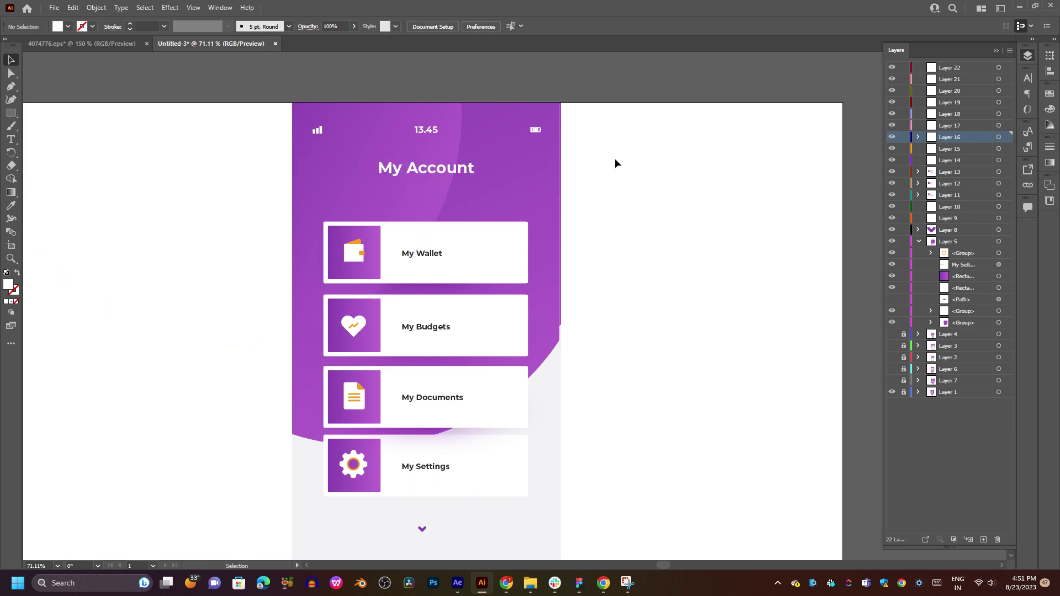
{"action": "left_click", "coordinate": [539, 134]}
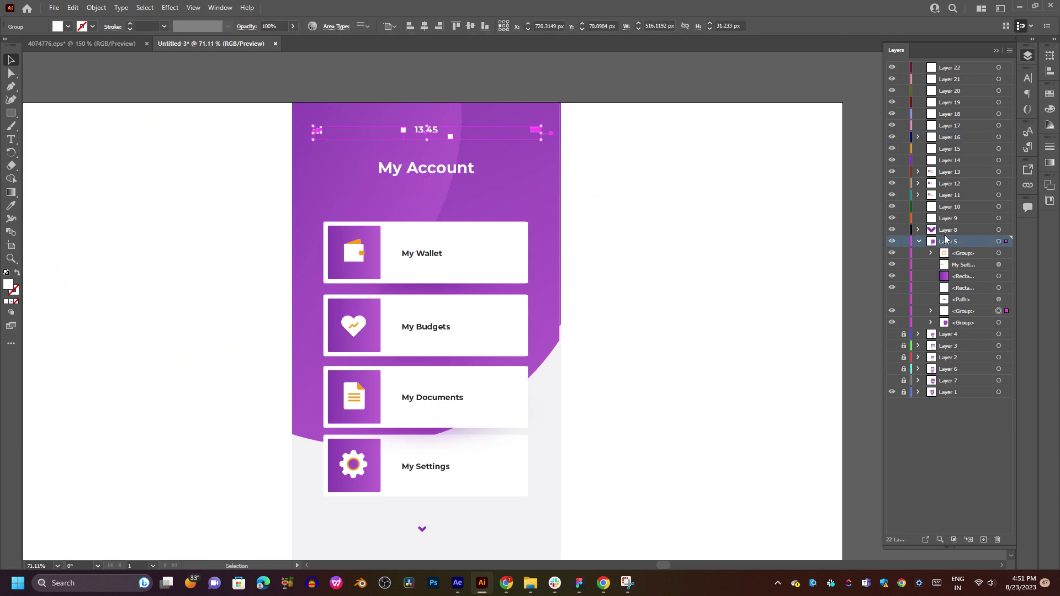
{"action": "left_click", "coordinate": [972, 313]}
{"action": "left_click_drag", "start_coordinate": [967, 313], "coordinate": [953, 162]}
{"action": "left_click_drag", "start_coordinate": [953, 150], "coordinate": [953, 148]}
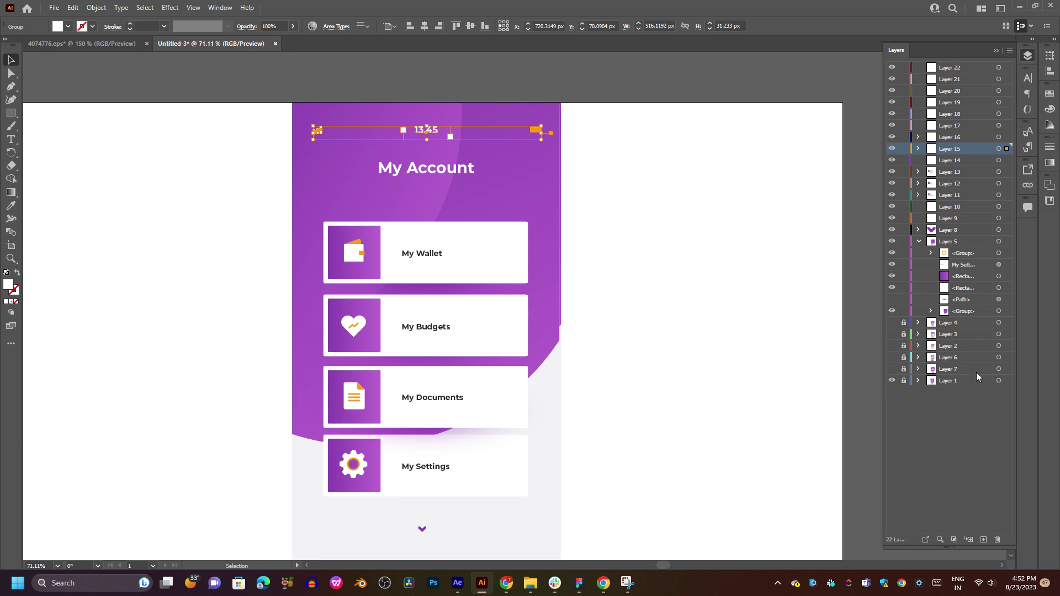
Delete the hidden shadow path of the My Settings card from Layer 5.
{"action": "left_click", "coordinate": [994, 266]}
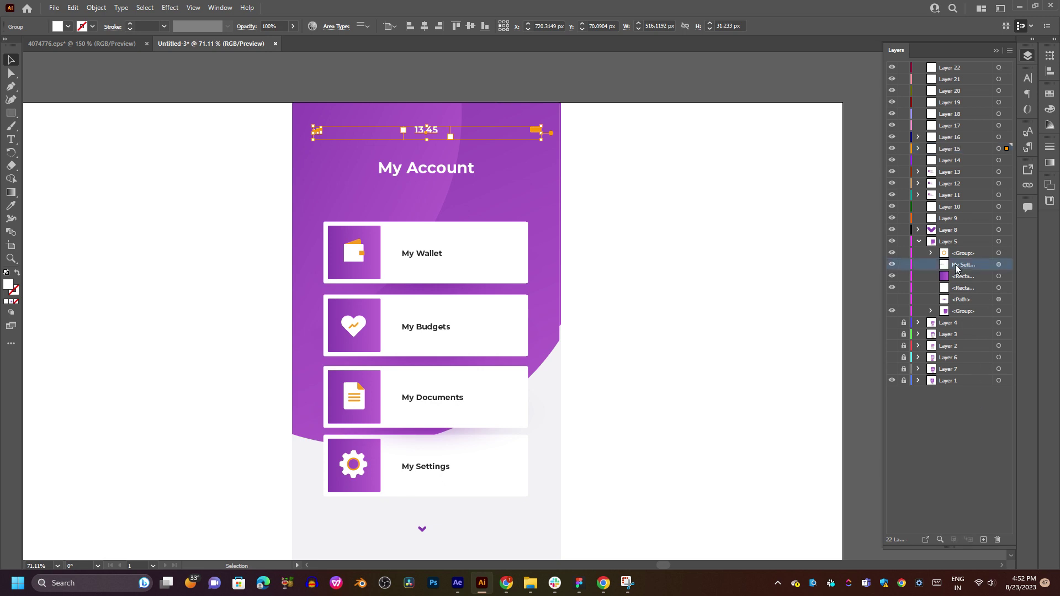
{"action": "left_click", "coordinate": [998, 266]}
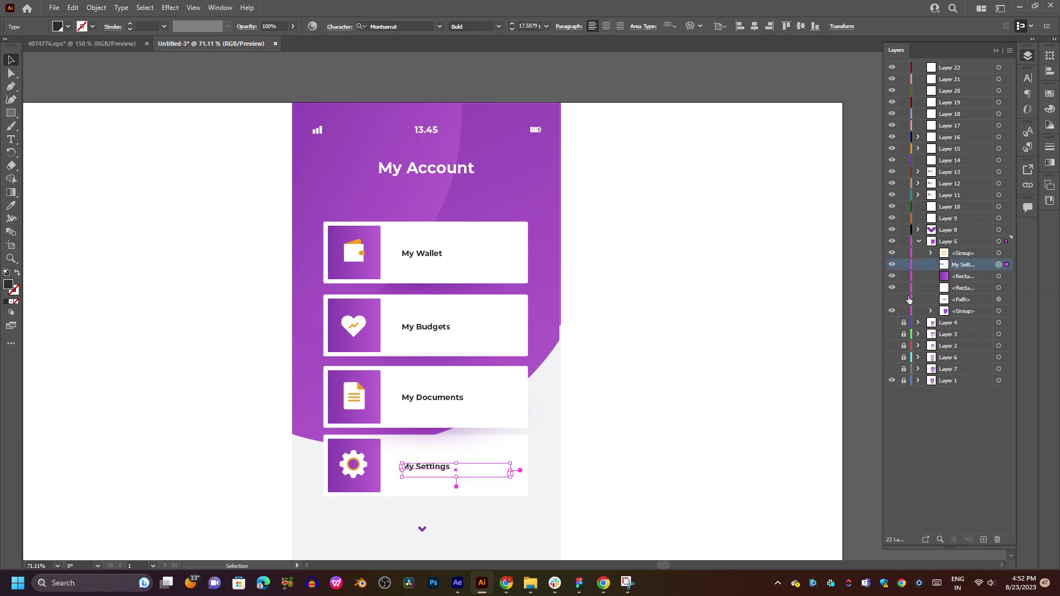
{"action": "key", "text": "ctrl+shift+a"}
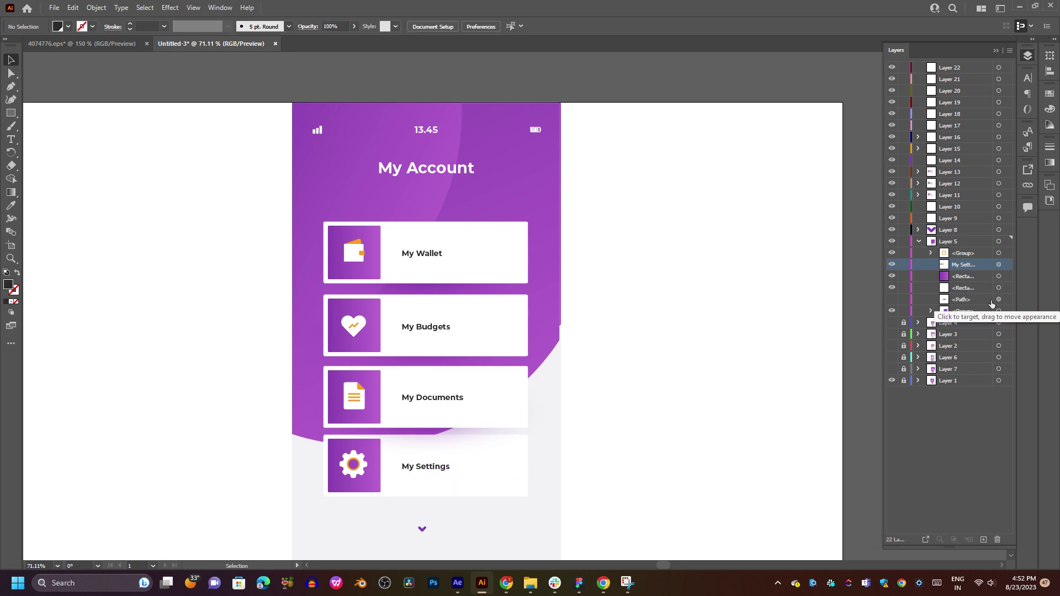
{"action": "mouse_move", "coordinate": [609, 304]}
{"action": "left_mouse_down"}
{"action": "mouse_move", "coordinate": [608, 205]}
{"action": "mouse_move", "coordinate": [601, 376]}
{"action": "mouse_move", "coordinate": [618, 286]}
{"action": "left_mouse_up"}
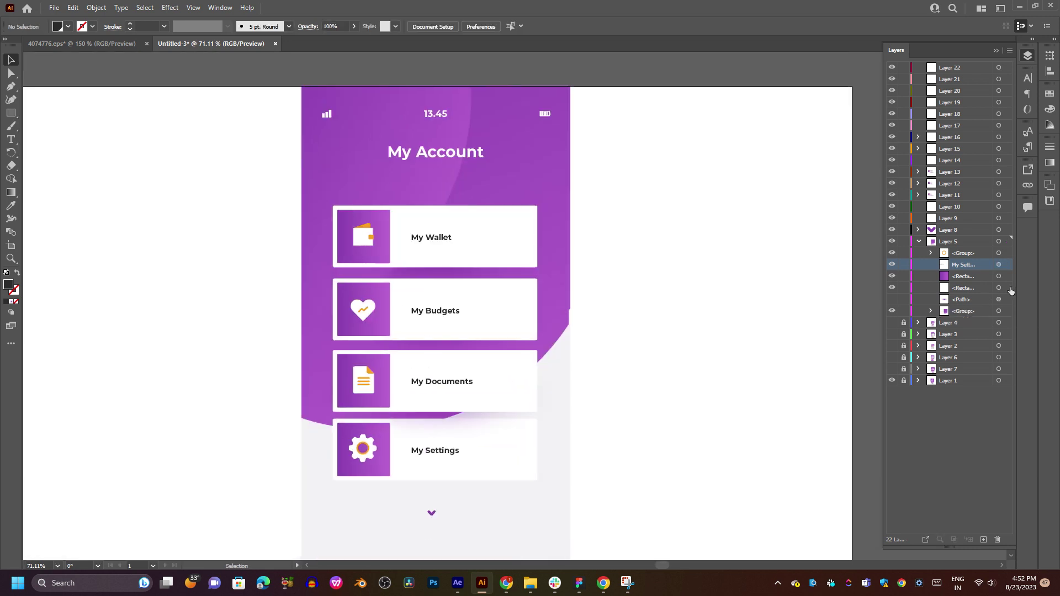
{"action": "left_click", "coordinate": [962, 301]}
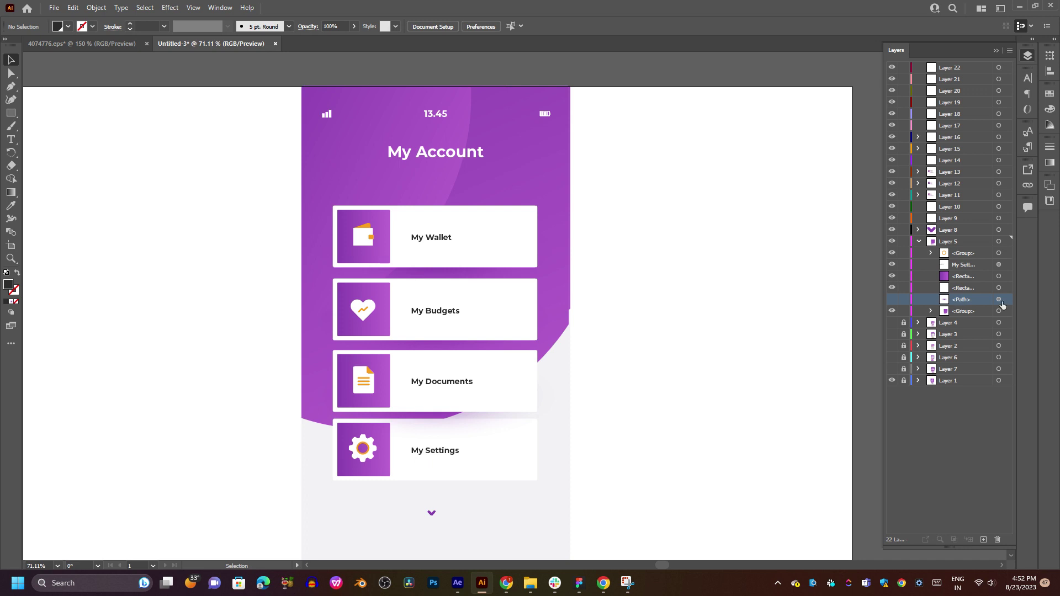
{"action": "left_click", "coordinate": [998, 539]}
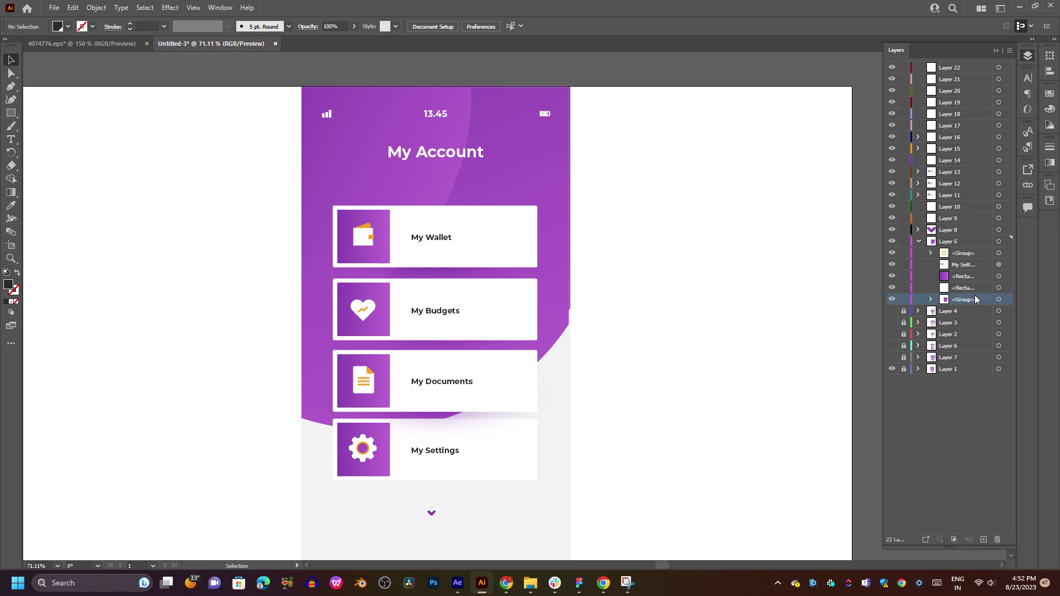
Move the My Settings text, the purple rectangle and the white card rectangle from Layer 5 into Layer 14.
{"action": "left_click", "coordinate": [991, 290]}
{"action": "left_click", "coordinate": [998, 290]}
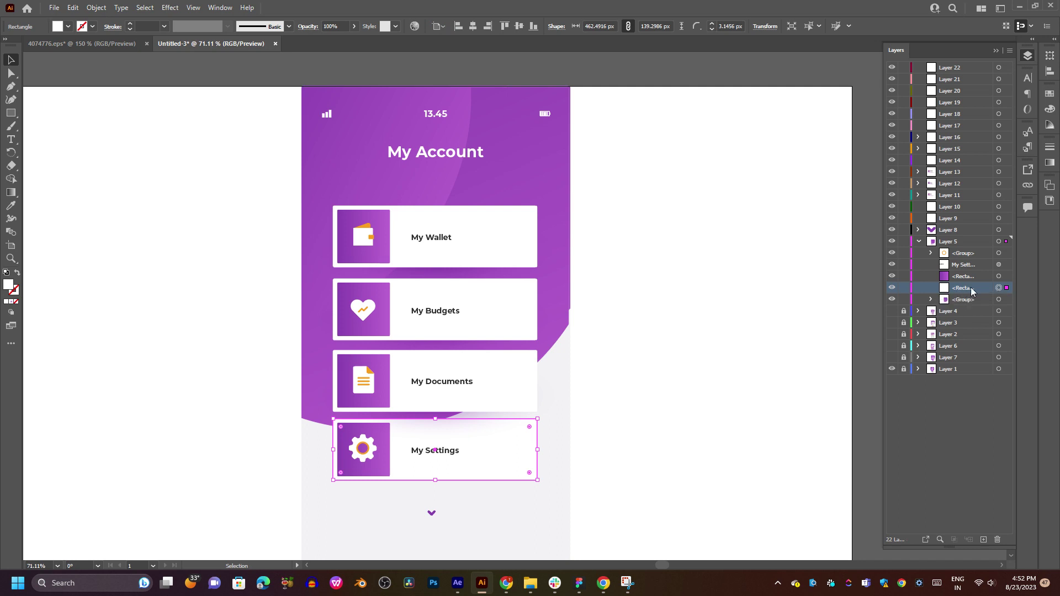
{"action": "left_click", "coordinate": [892, 287]}
{"action": "left_click", "coordinate": [892, 287]}
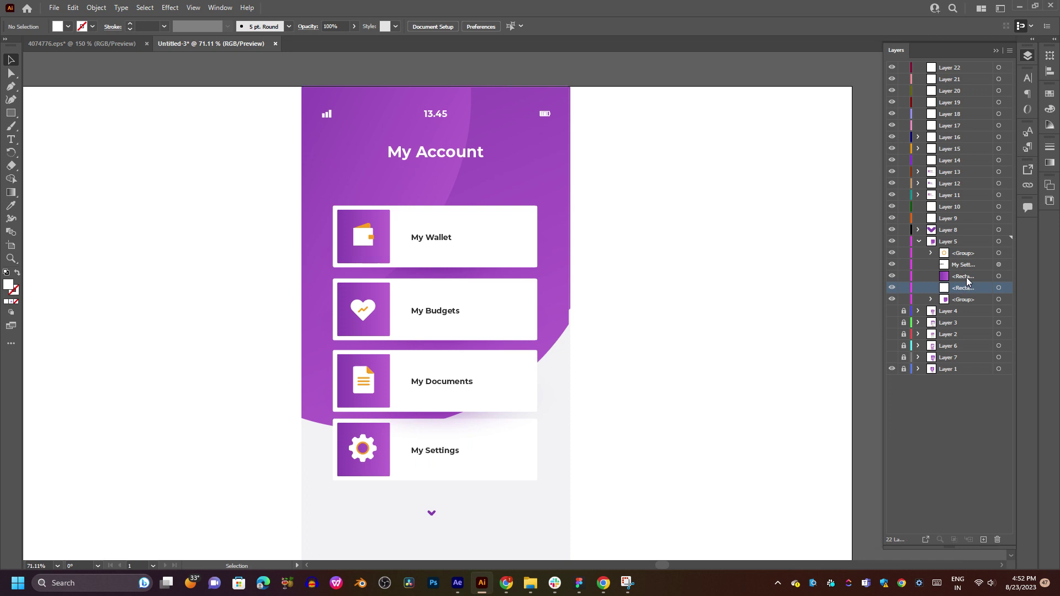
{"action": "left_click", "coordinate": [998, 265]}
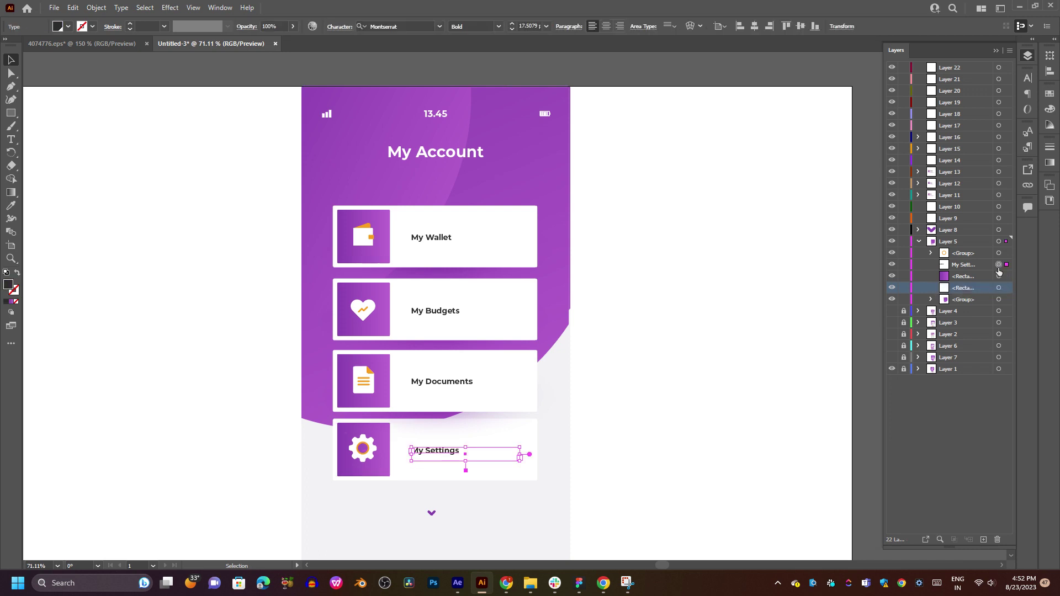
{"action": "left_click", "coordinate": [977, 268]}
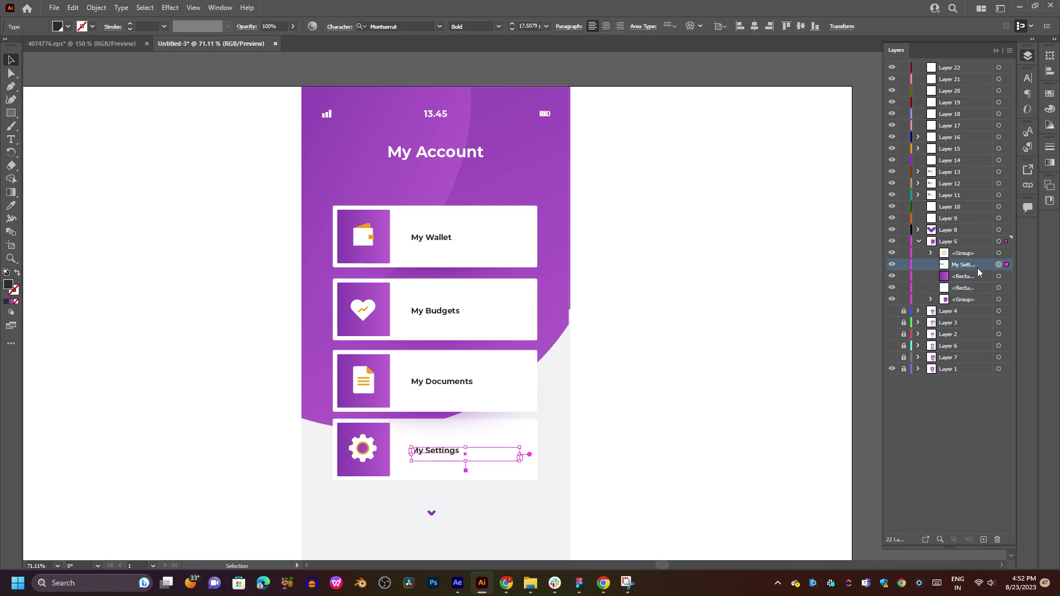
{"action": "left_click", "coordinate": [971, 287], "text": "shift"}
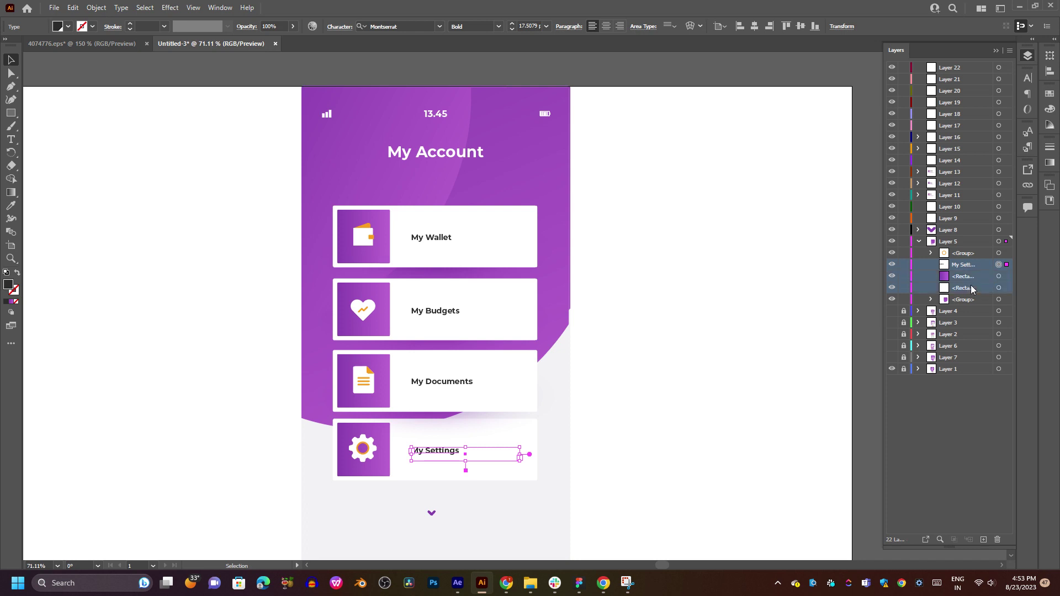
{"action": "left_click_drag", "start_coordinate": [976, 267], "coordinate": [966, 160]}
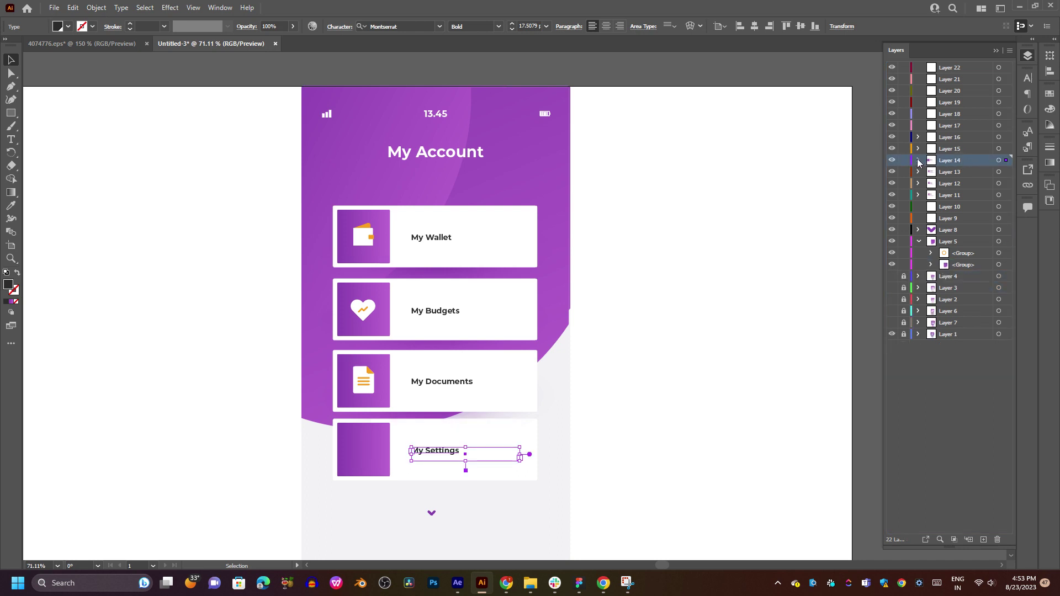
Create three layers above Layer 14 and move the purple rectangle into Layer 23 and the My Settings text into Layer 24.
{"action": "left_click", "coordinate": [917, 160]}
{"action": "left_click", "coordinate": [983, 544]}
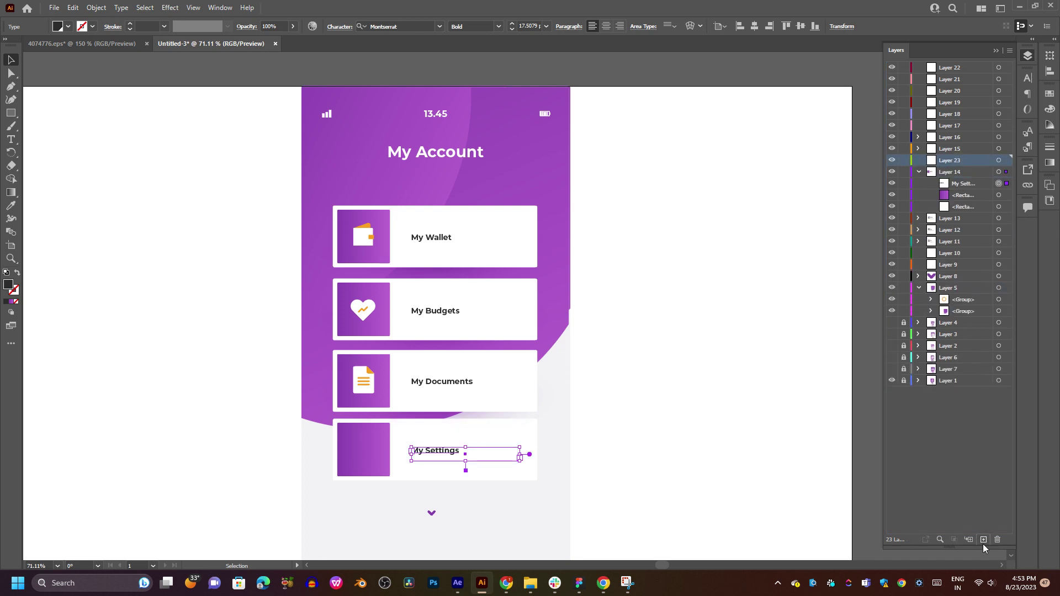
{"action": "left_click", "coordinate": [983, 544]}
{"action": "left_click", "coordinate": [983, 543]}
{"action": "left_click_drag", "start_coordinate": [970, 214], "coordinate": [950, 185]}
{"action": "left_click", "coordinate": [948, 206]}
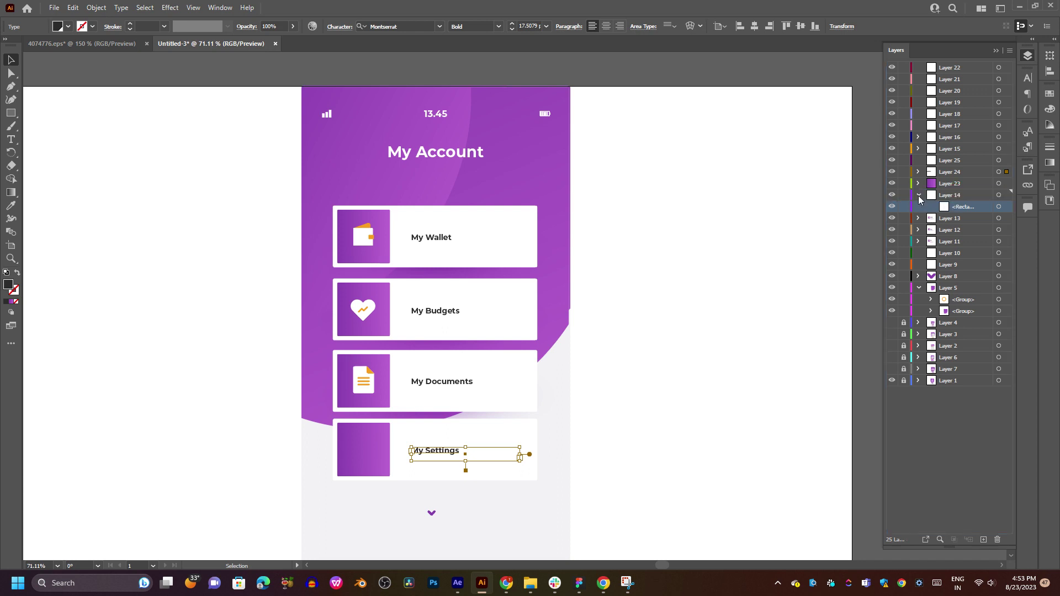
{"action": "left_click", "coordinate": [919, 196]}
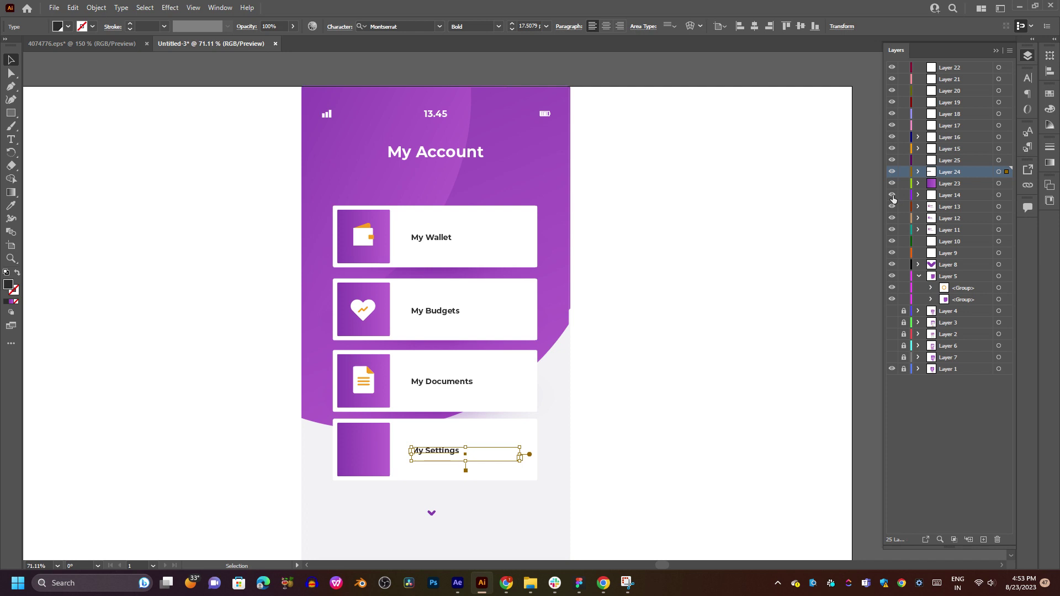
Try placing Layer 23 below Layer 14 in the stacking order and undo the reordering.
{"action": "left_click", "coordinate": [950, 186]}
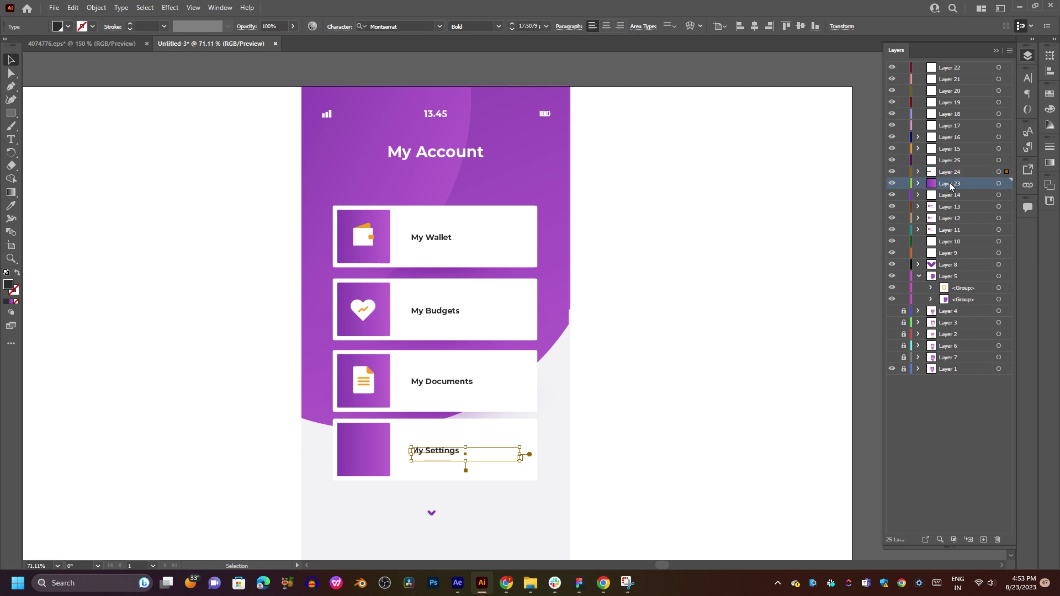
{"action": "left_click_drag", "start_coordinate": [950, 185], "coordinate": [949, 201]}
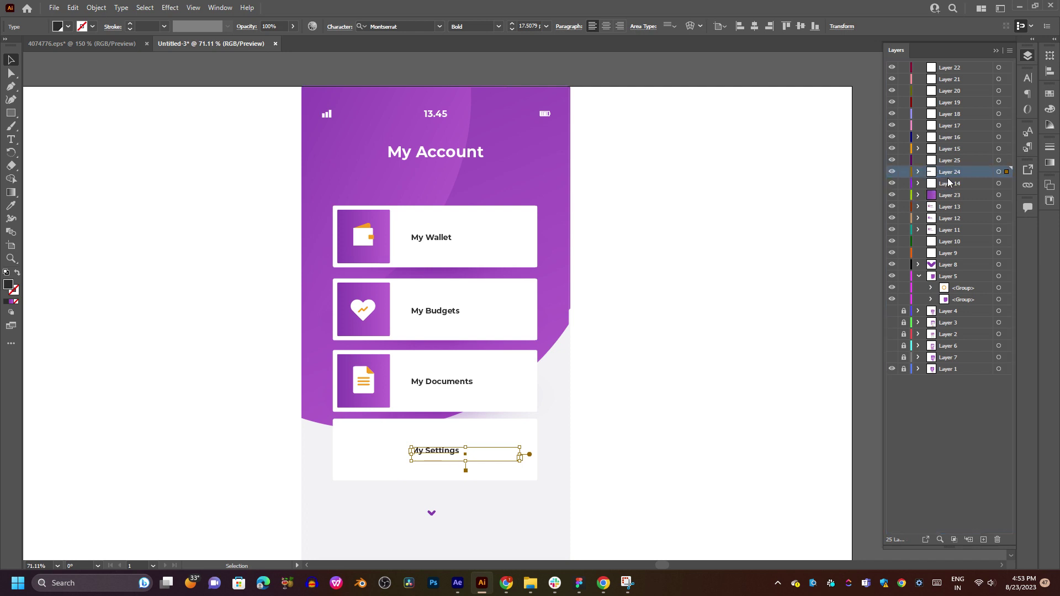
{"action": "key", "text": "ctrl+z"}
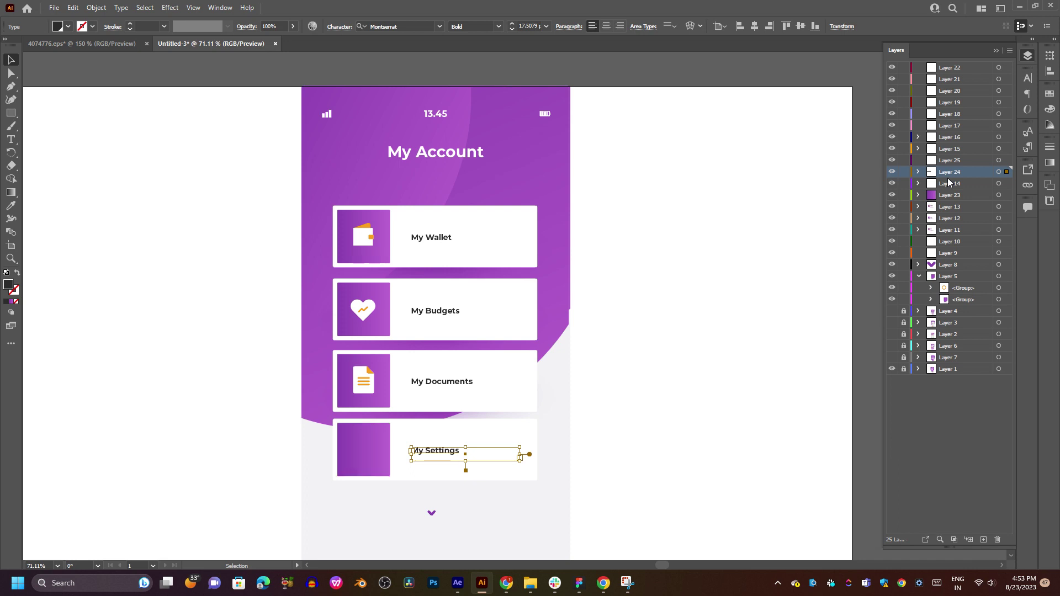
{"action": "key", "text": "a"}
{"action": "key", "text": "v"}
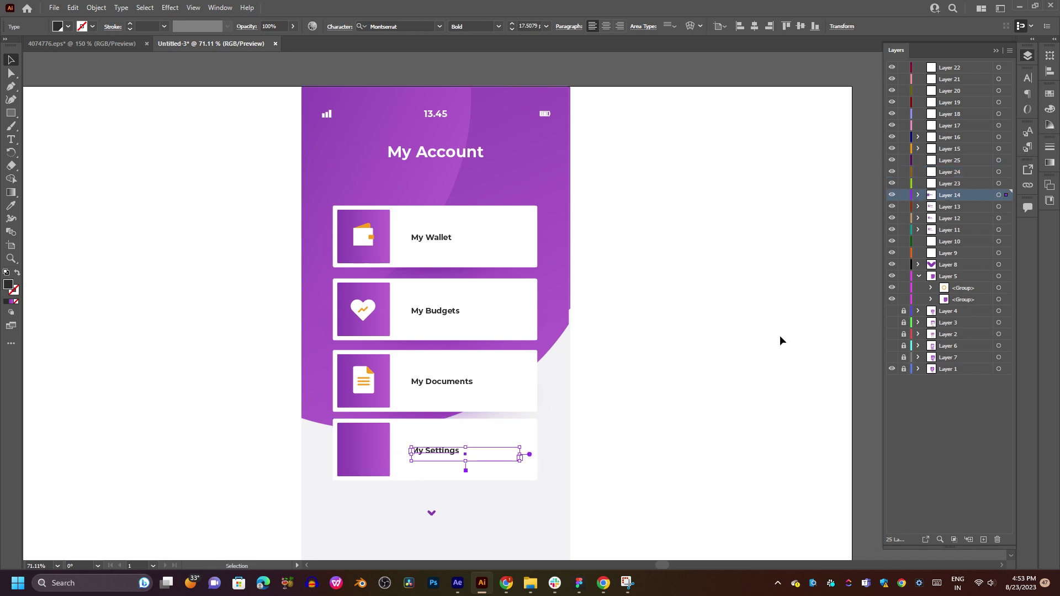
{"action": "key", "text": "ctrl+z"}
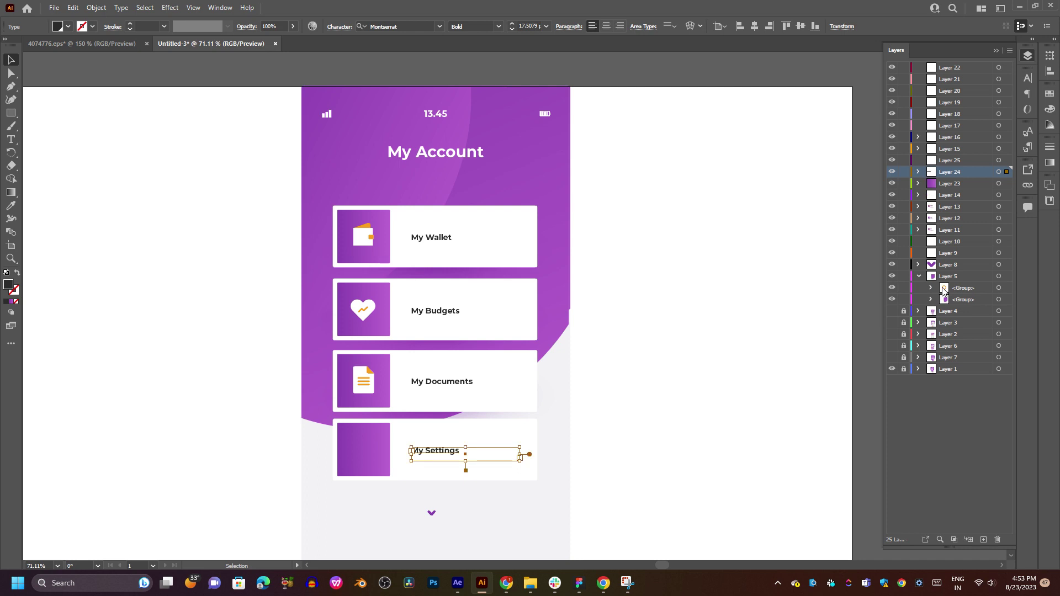
Move the gear icon group from Layer 5 into Layer 25 and check the two subgroups inside it.
{"action": "left_click", "coordinate": [976, 288]}
{"action": "left_click", "coordinate": [997, 289]}
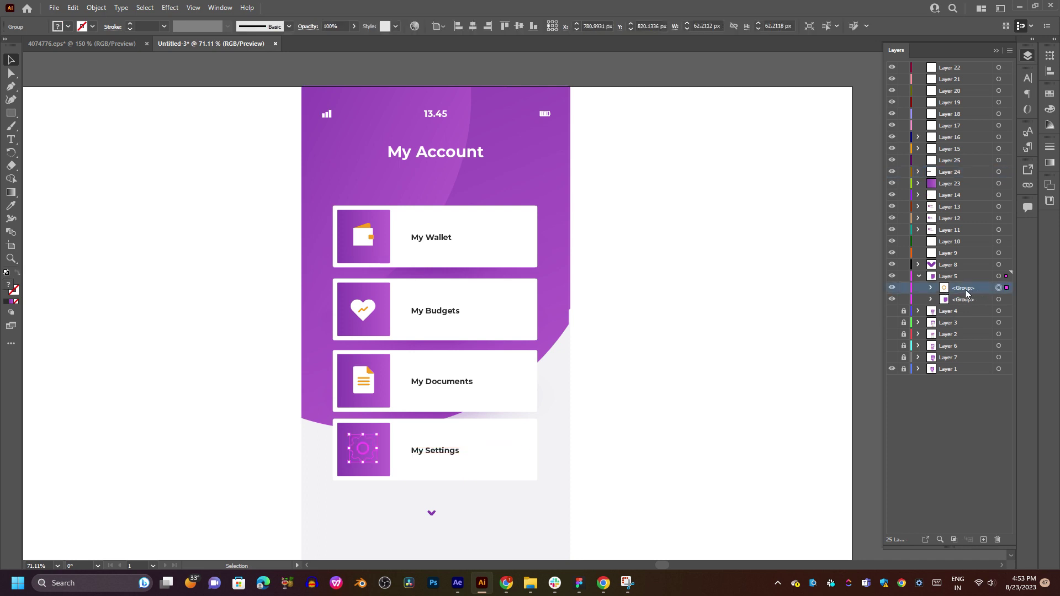
{"action": "left_click_drag", "start_coordinate": [968, 290], "coordinate": [971, 161]}
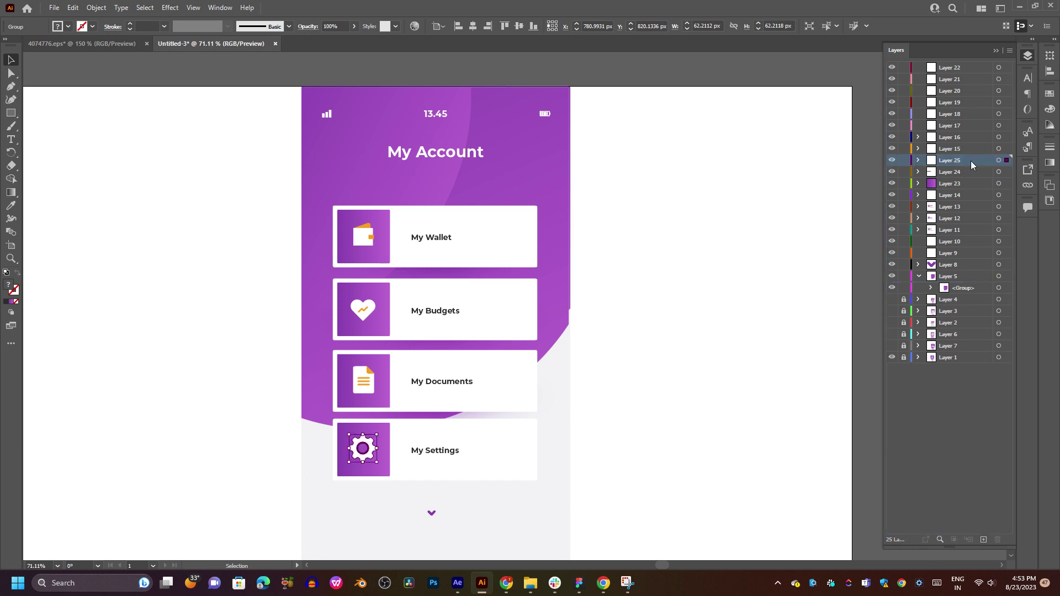
{"action": "left_click", "coordinate": [918, 160]}
{"action": "left_click", "coordinate": [932, 171]}
{"action": "left_click", "coordinate": [999, 183]}
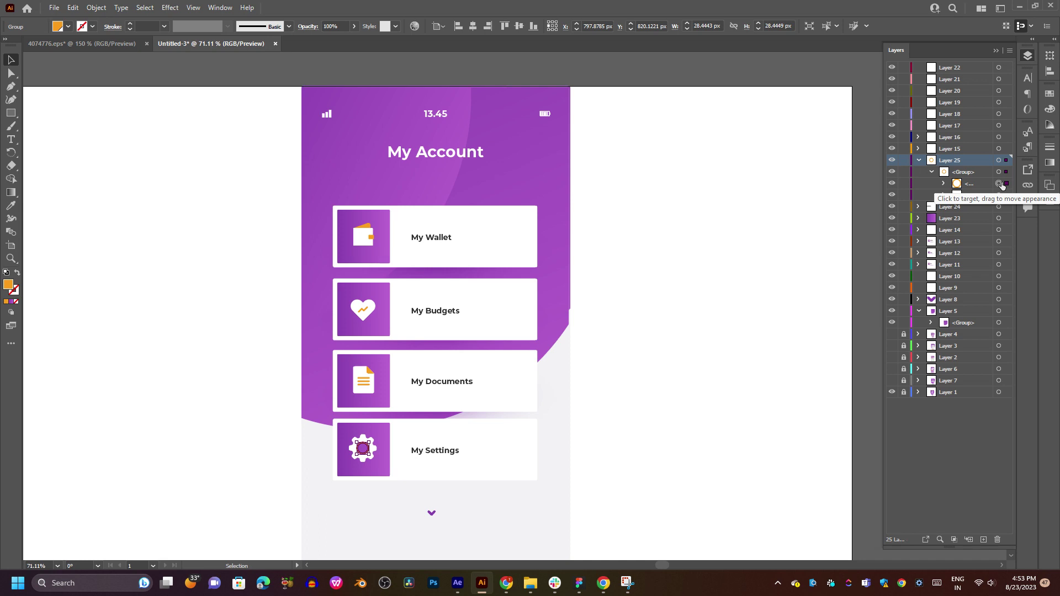
{"action": "left_click", "coordinate": [999, 195]}
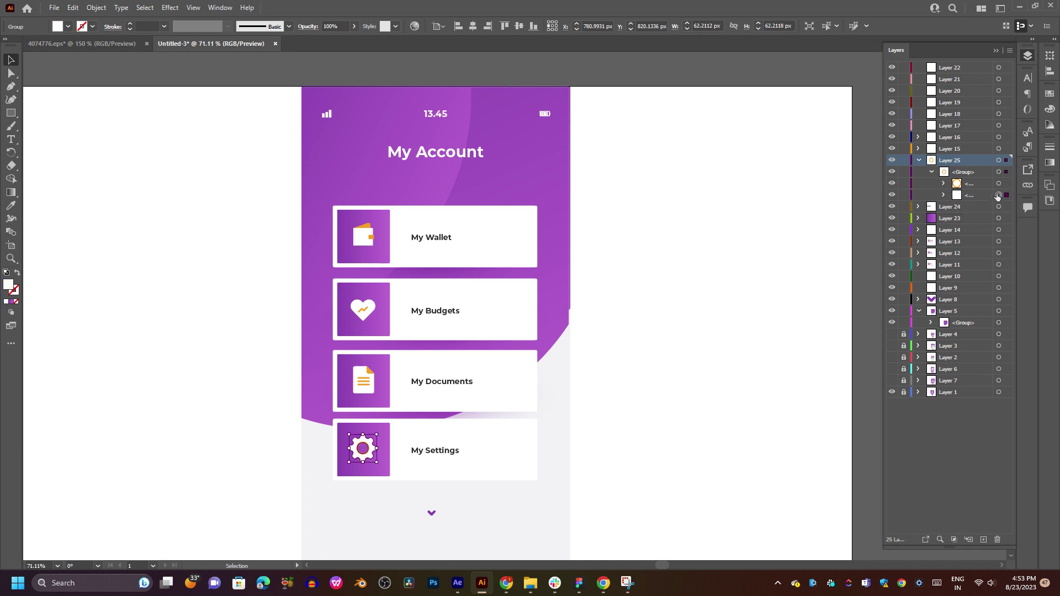
{"action": "left_click", "coordinate": [580, 393]}
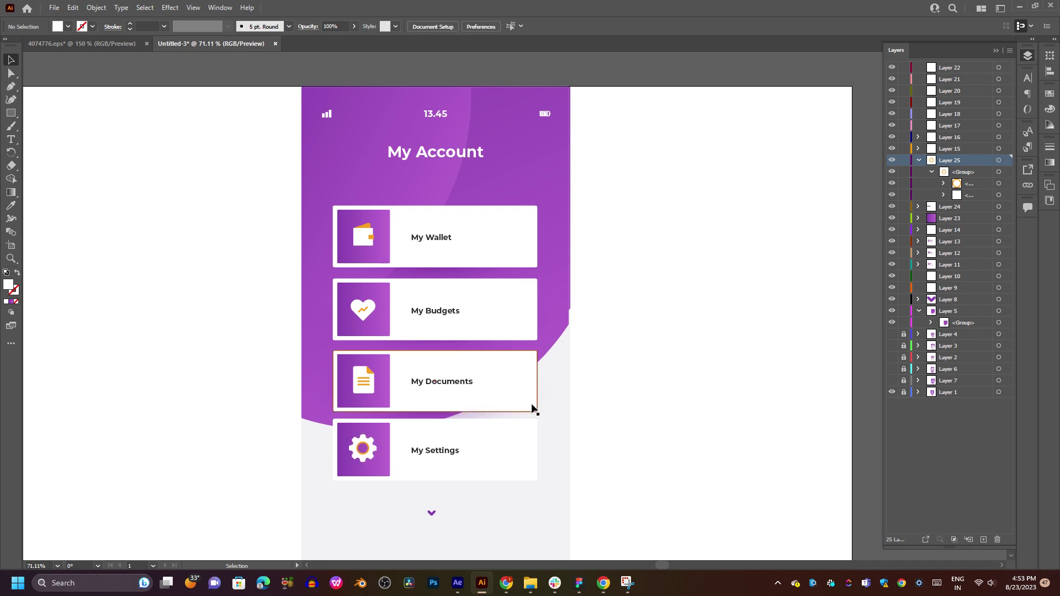
Shrink the My Settings text frame in width and height so it fits closely around the text.
{"action": "scroll", "coordinate": [519, 428], "scroll_direction": "up", "scroll_amount": 5}
{"action": "scroll", "coordinate": [552, 331], "scroll_direction": "down", "scroll_amount": 3}
{"action": "scroll", "coordinate": [552, 331], "scroll_direction": "left", "scroll_amount": 5}
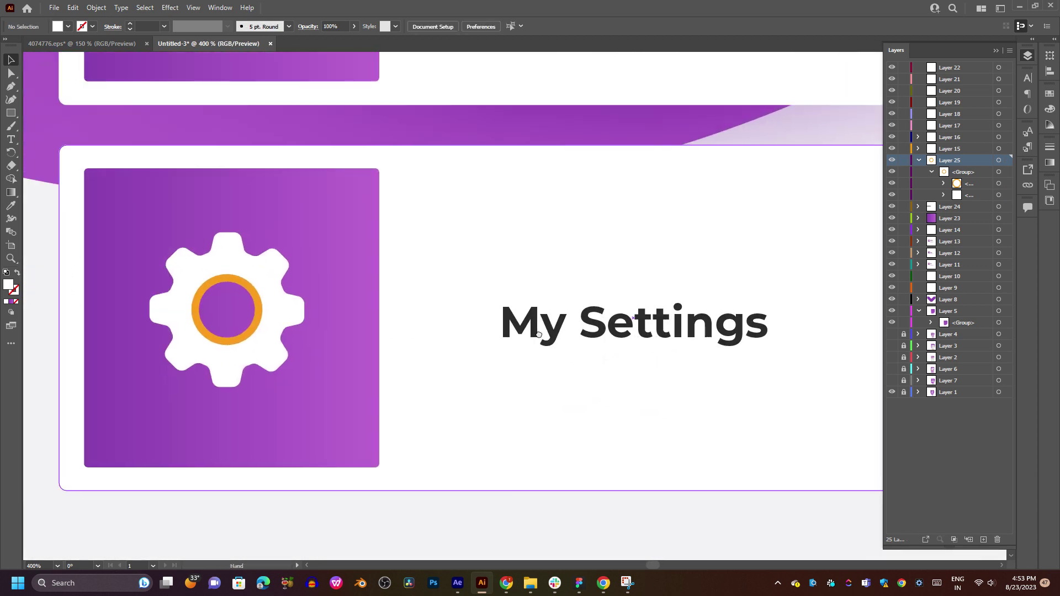
{"action": "left_click", "coordinate": [553, 328]}
{"action": "scroll", "coordinate": [635, 342], "scroll_direction": "right", "scroll_amount": 8}
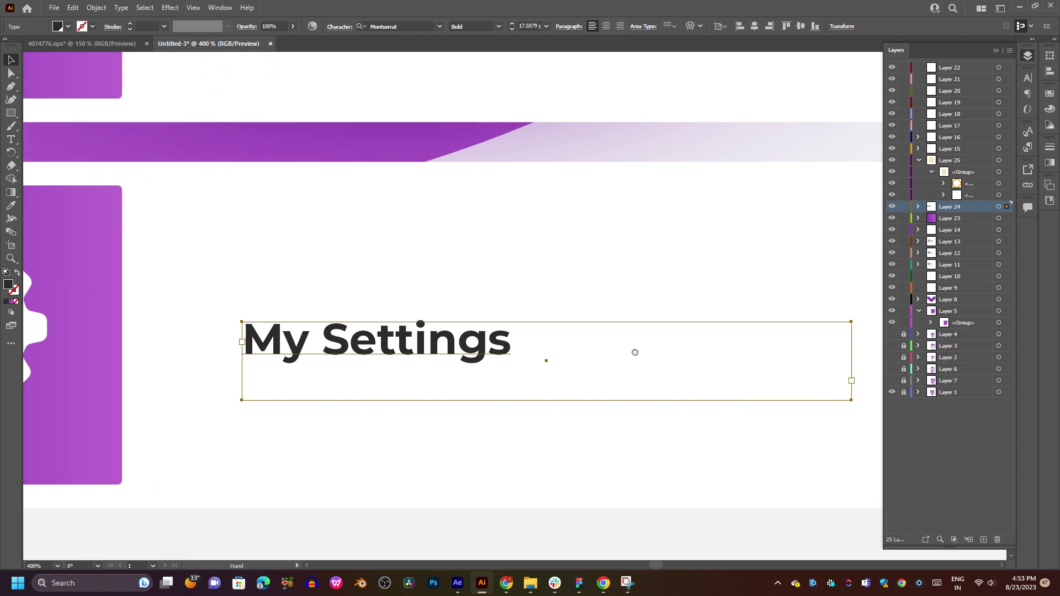
{"action": "left_click_drag", "start_coordinate": [696, 355], "coordinate": [358, 359]}
{"action": "scroll", "coordinate": [356, 358], "scroll_direction": "left", "scroll_amount": 7}
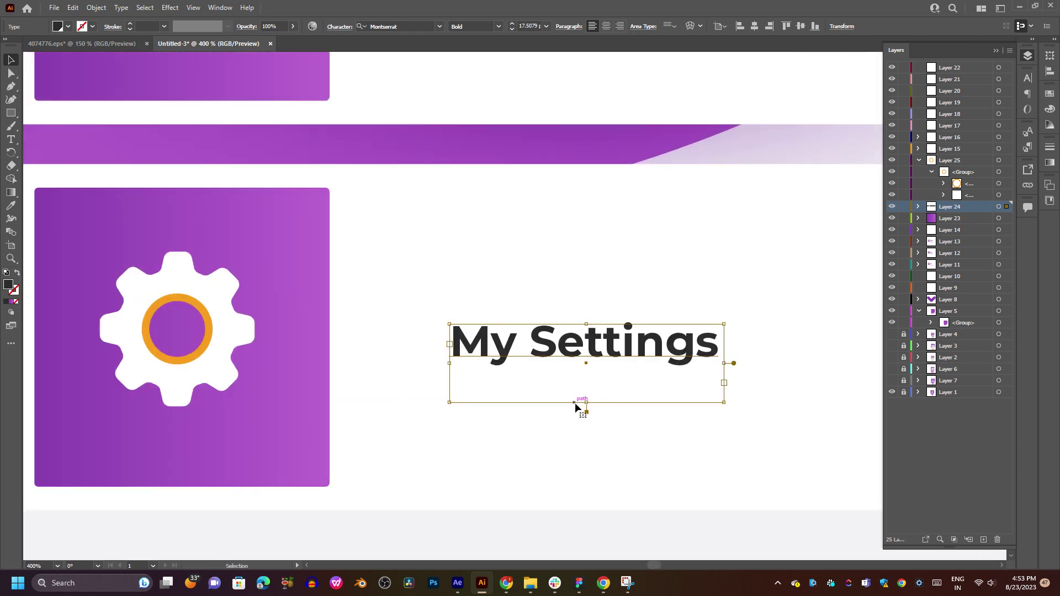
{"action": "left_click_drag", "start_coordinate": [585, 402], "coordinate": [586, 363]}
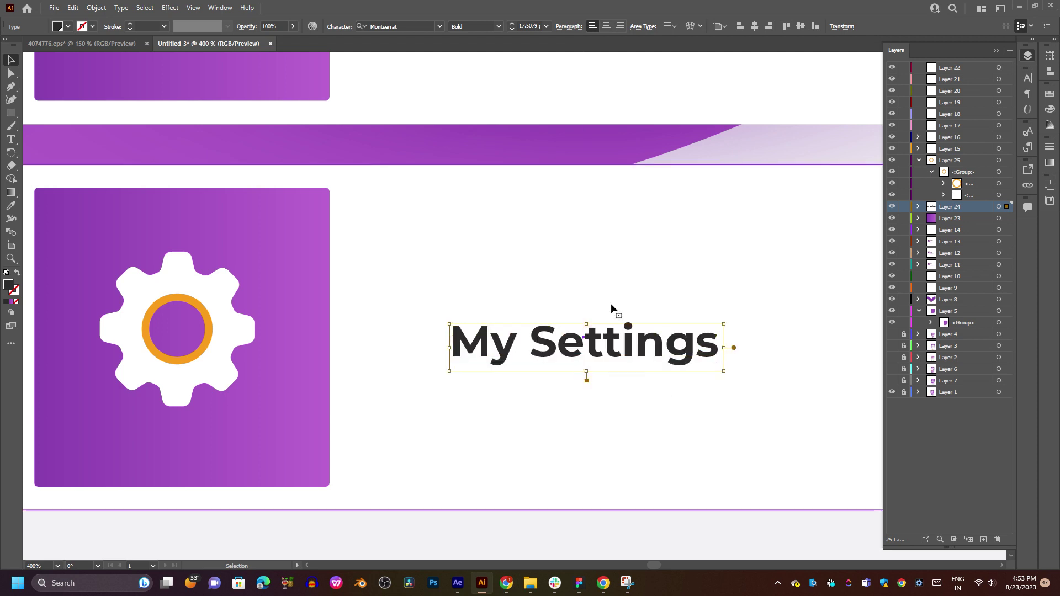
Select the My Settings card's white background, text and purple icon square in turn to check their layers.
{"action": "left_click", "coordinate": [611, 303]}
{"action": "scroll", "coordinate": [611, 303], "scroll_direction": "down", "scroll_amount": 3}
{"action": "left_click", "coordinate": [604, 329]}
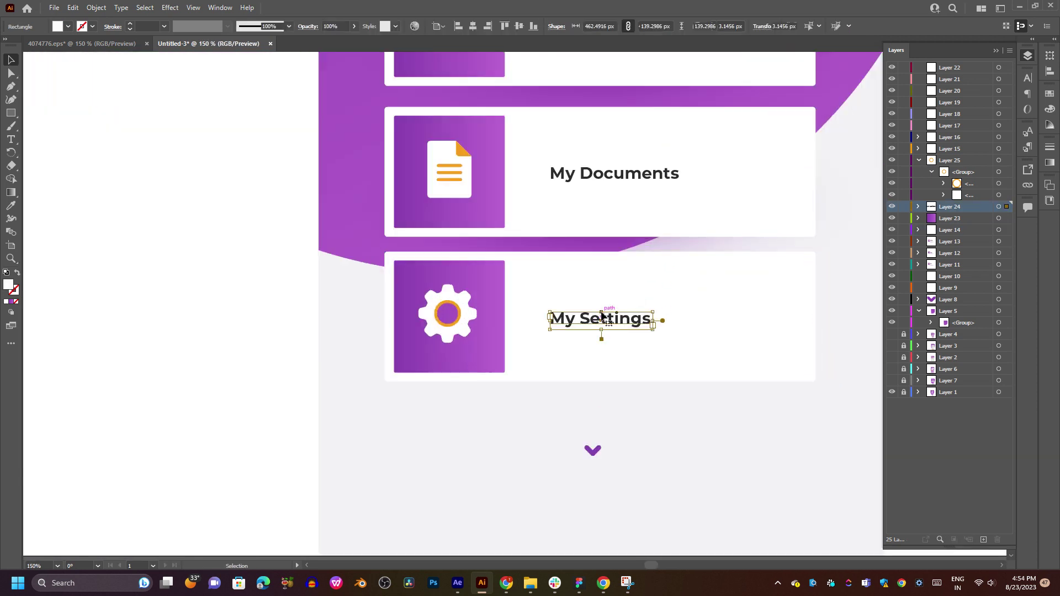
{"action": "left_click", "coordinate": [559, 324]}
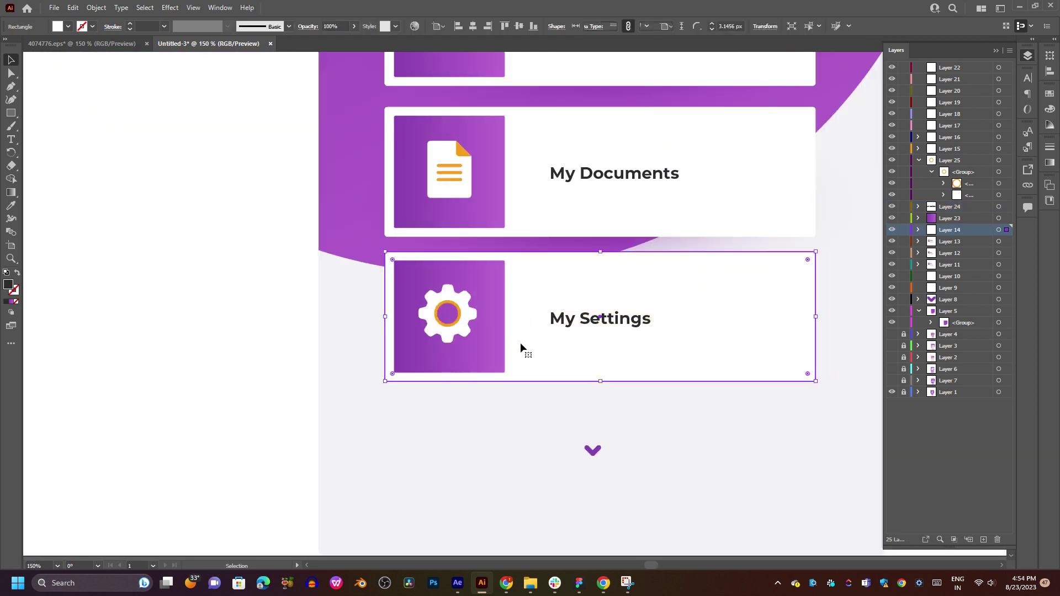
{"action": "left_click", "coordinate": [489, 343]}
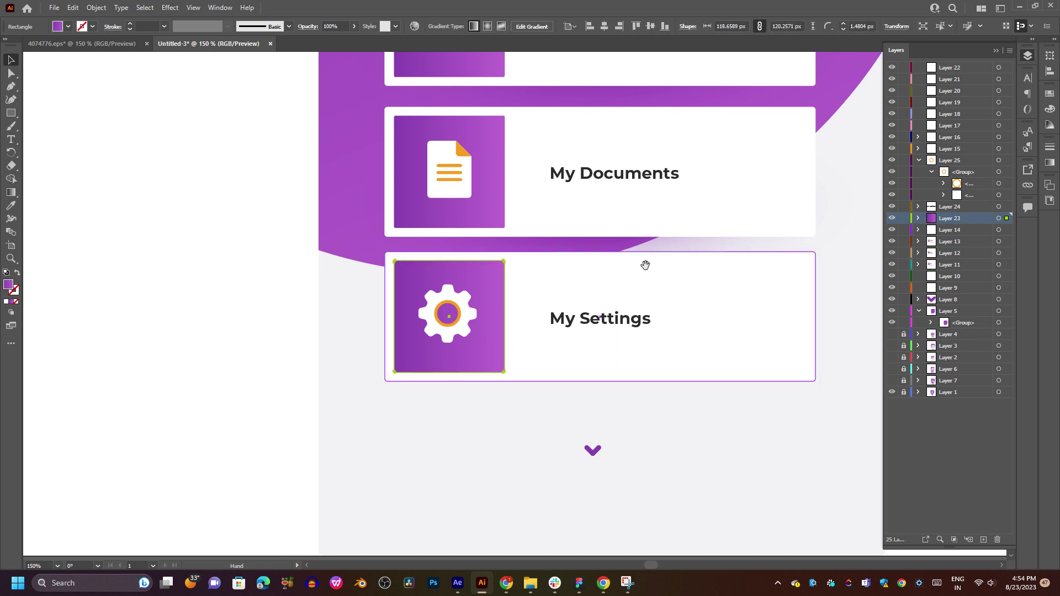
Select the My Documents card group, expand it in Layer 13, and add three new layers above that layer.
{"action": "left_click_drag", "start_coordinate": [647, 266], "coordinate": [511, 316]}
{"action": "left_click", "coordinate": [807, 240]}
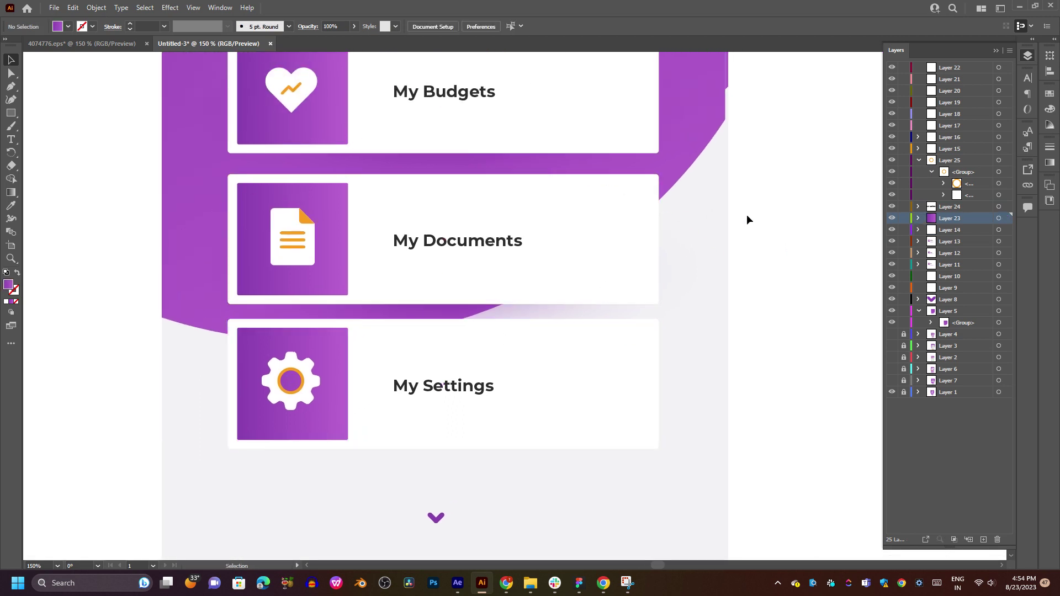
{"action": "scroll", "coordinate": [737, 219], "scroll_direction": "up", "scroll_amount": 2}
{"action": "left_click", "coordinate": [534, 287]}
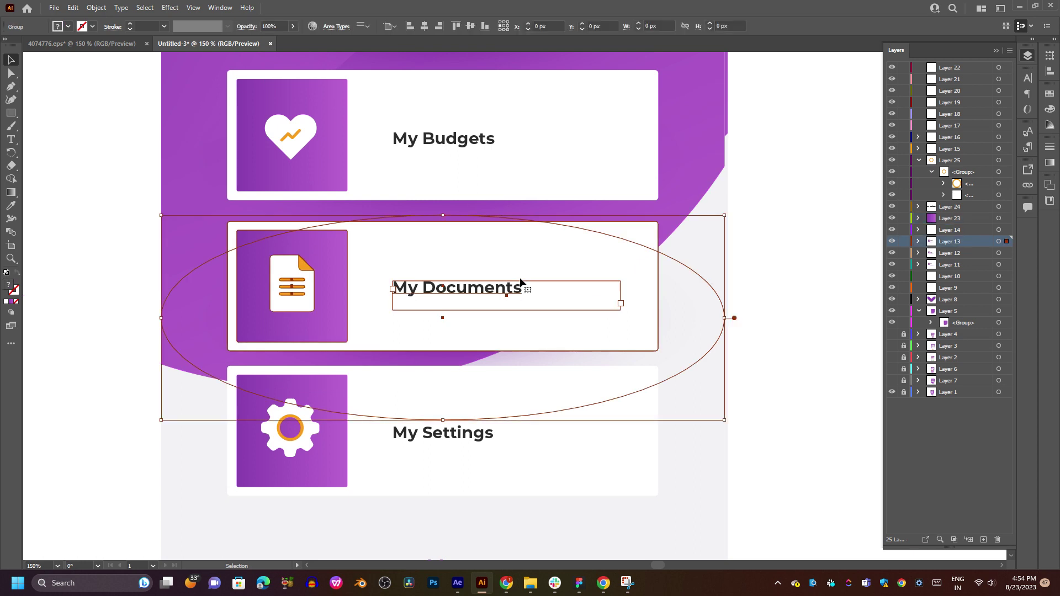
{"action": "left_click", "coordinate": [918, 242]}
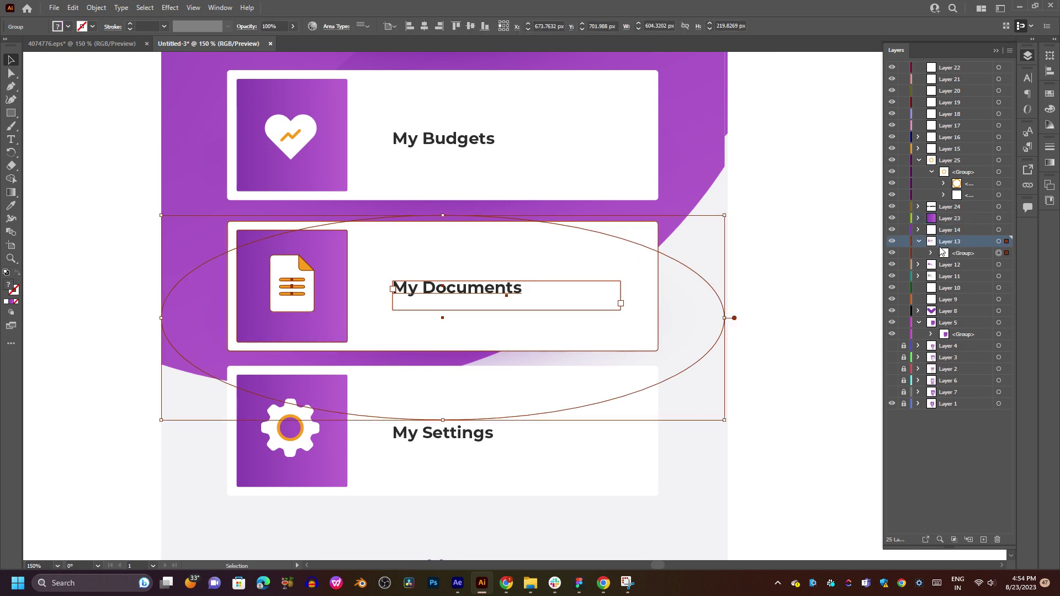
{"action": "left_click", "coordinate": [932, 253]}
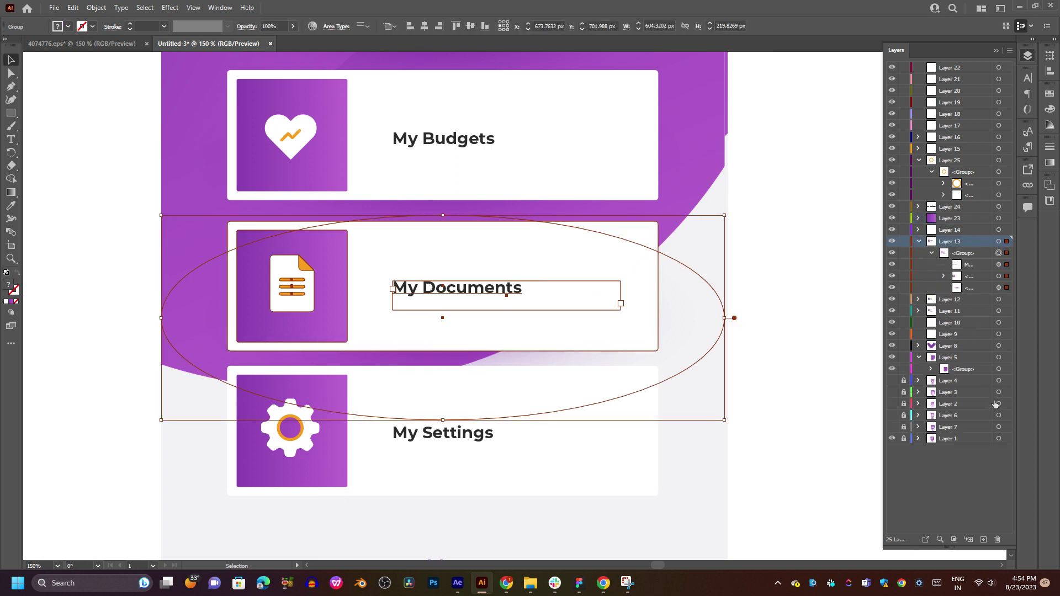
{"action": "left_click", "coordinate": [983, 540]}
{"action": "left_click", "coordinate": [983, 539]}
{"action": "left_click", "coordinate": [984, 540]}
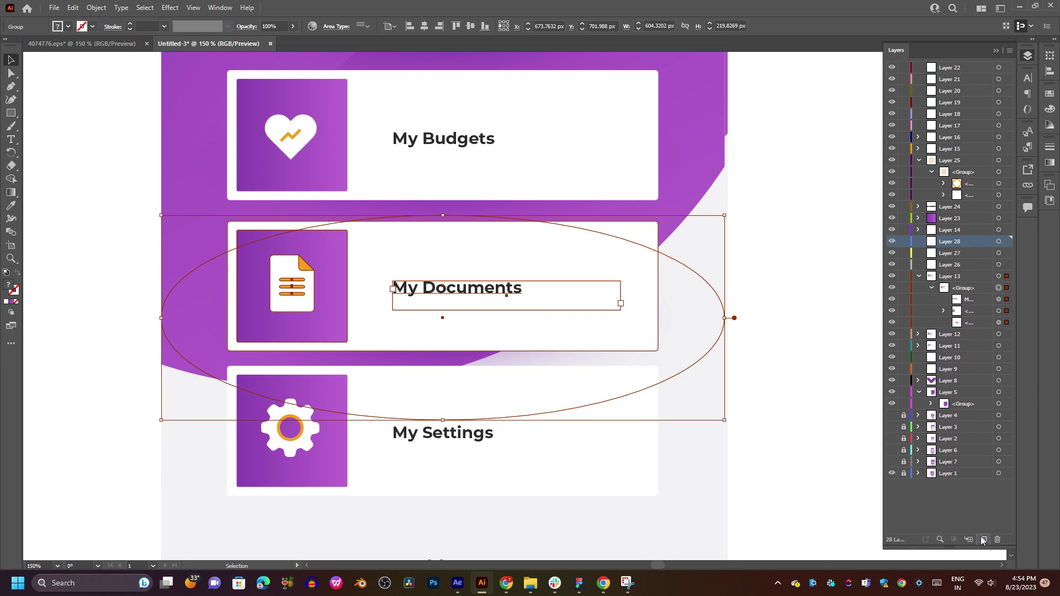
Move the My Documents text out of the Layer 13 group into Layer 28.
{"action": "left_click", "coordinate": [974, 287]}
{"action": "left_click", "coordinate": [987, 300]}
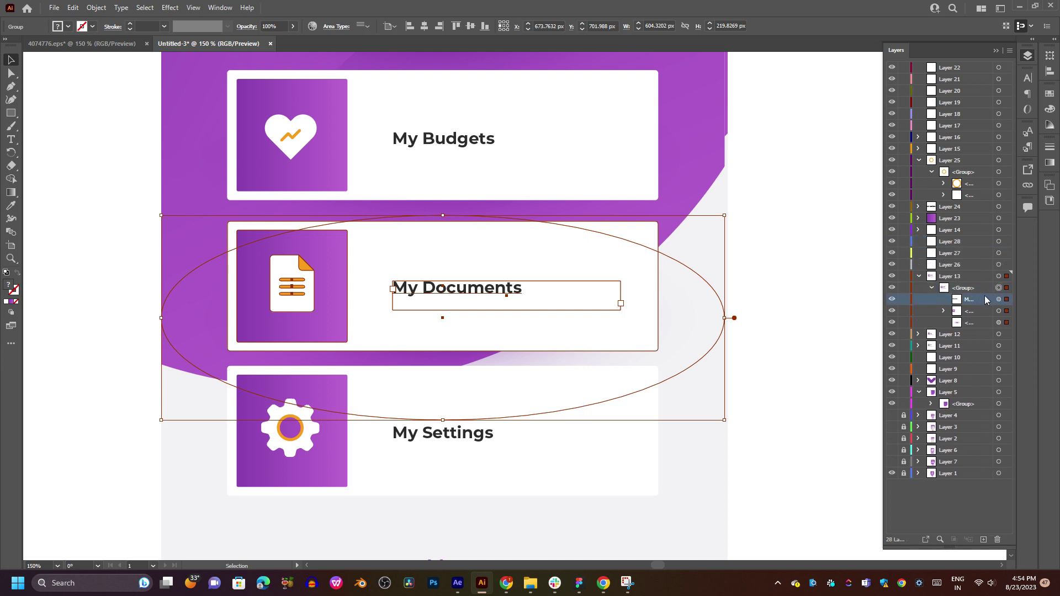
{"action": "left_click_drag", "start_coordinate": [987, 300], "coordinate": [966, 241]}
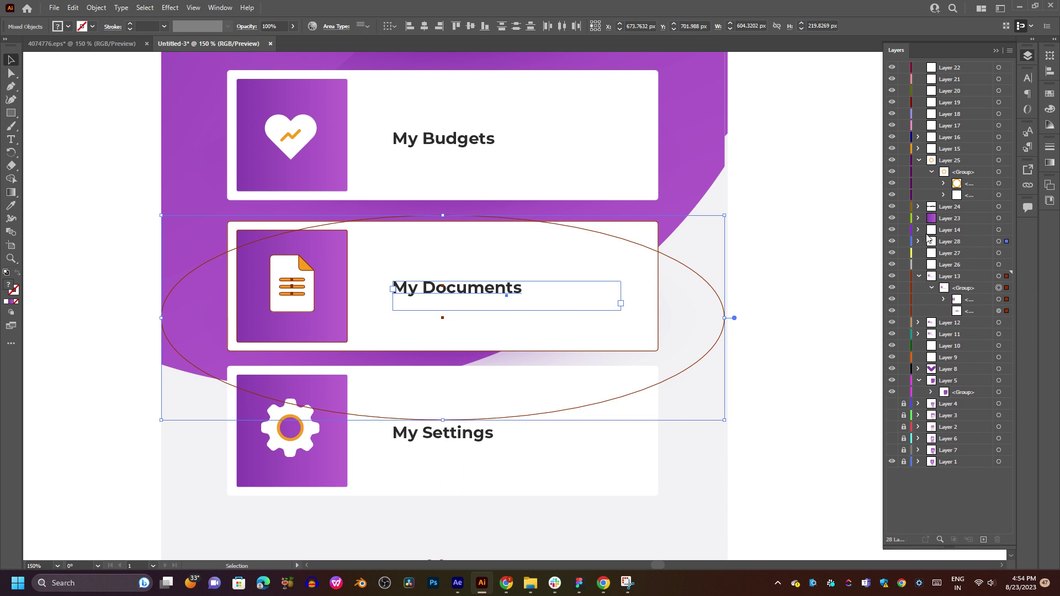
Move the My Documents subgroup with the card background and icon into Layer 26 and delete the elliptical path left in Layer 13.
{"action": "left_click", "coordinate": [951, 255]}
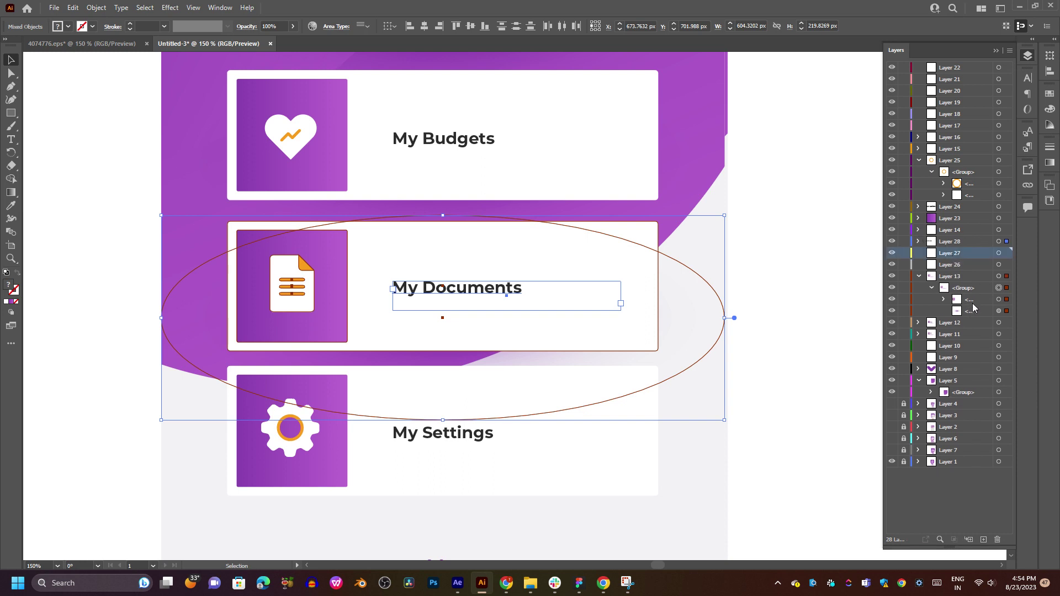
{"action": "mouse_move", "coordinate": [974, 300]}
{"action": "left_mouse_down"}
{"action": "mouse_move", "coordinate": [964, 258]}
{"action": "mouse_move", "coordinate": [966, 282]}
{"action": "left_mouse_up"}
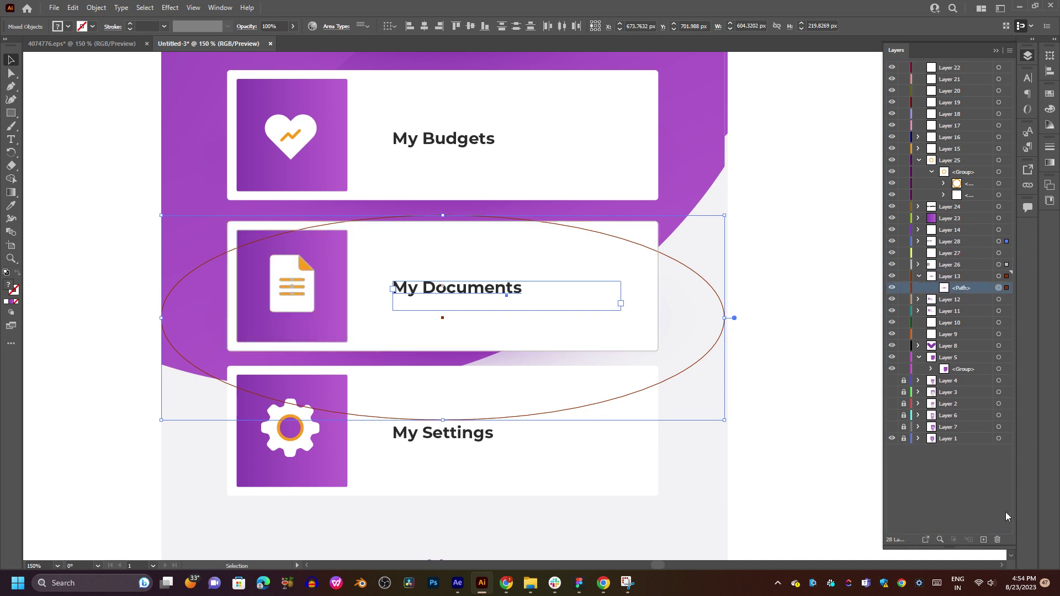
{"action": "left_click", "coordinate": [997, 540]}
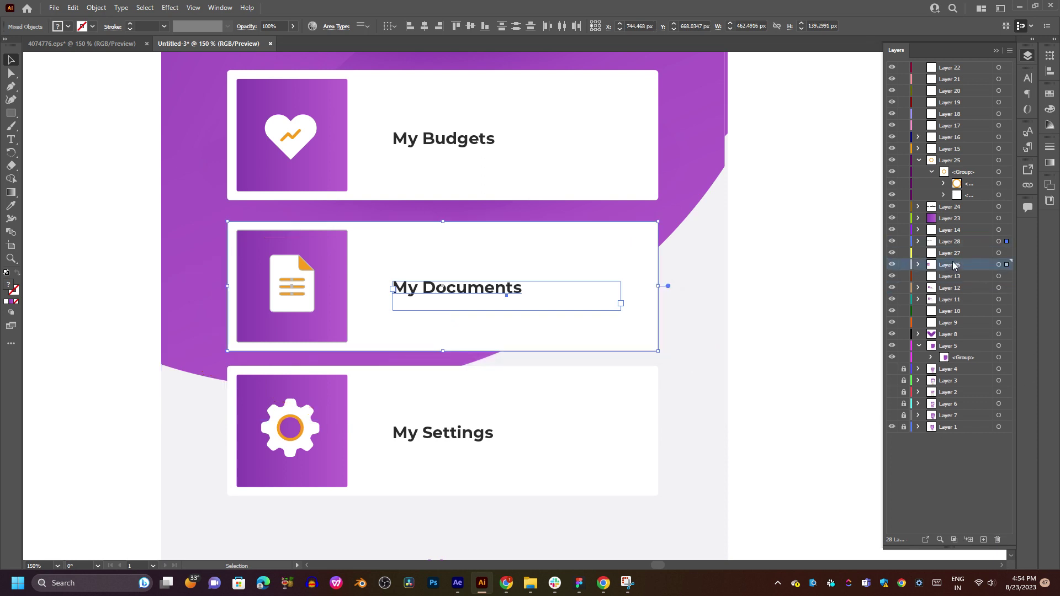
Expand the group in Layer 26 and move the document icon group into Layer 27.
{"action": "left_click", "coordinate": [919, 264]}
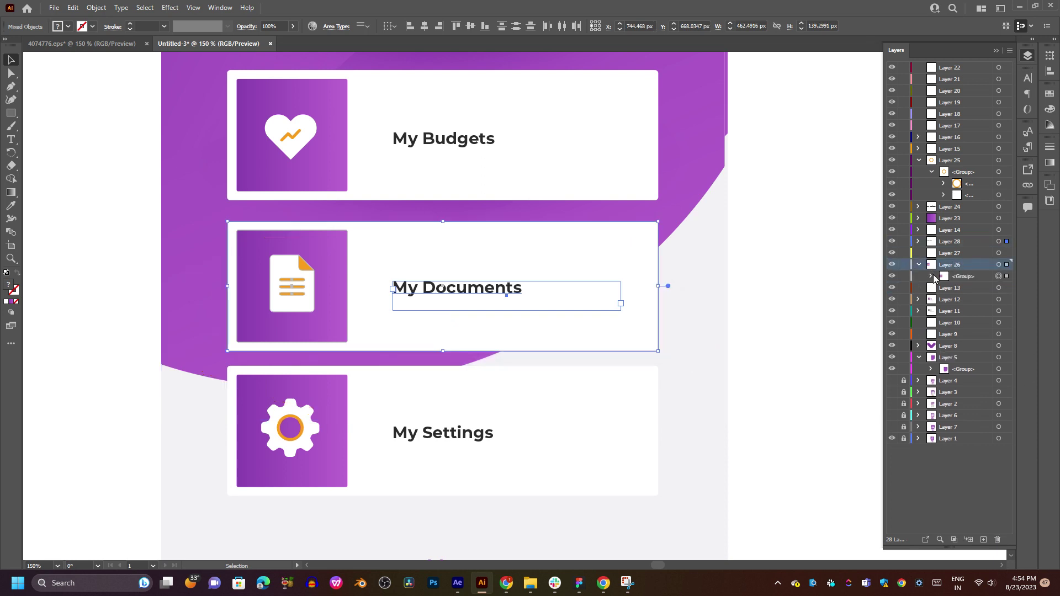
{"action": "left_click", "coordinate": [931, 276]}
{"action": "left_click", "coordinate": [997, 288]}
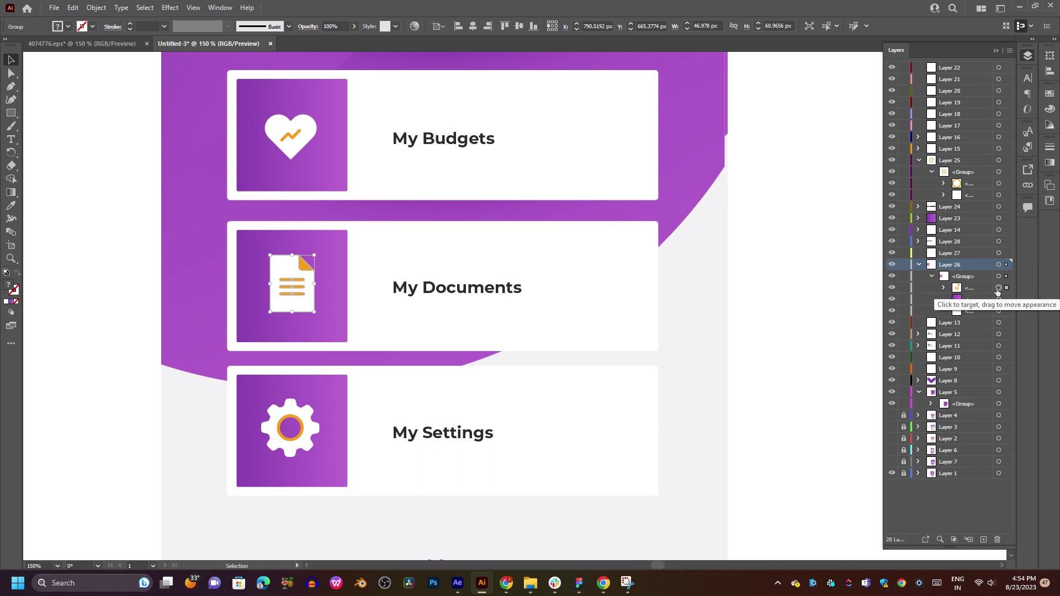
{"action": "mouse_move", "coordinate": [978, 286]}
{"action": "left_mouse_down"}
{"action": "mouse_move", "coordinate": [964, 257]}
{"action": "mouse_move", "coordinate": [960, 294]}
{"action": "mouse_move", "coordinate": [965, 284]}
{"action": "left_mouse_up"}
Add a new layer above Layer 26, move the My Documents purple square into it, and collapse Layer 26.
{"action": "left_click", "coordinate": [999, 293]}
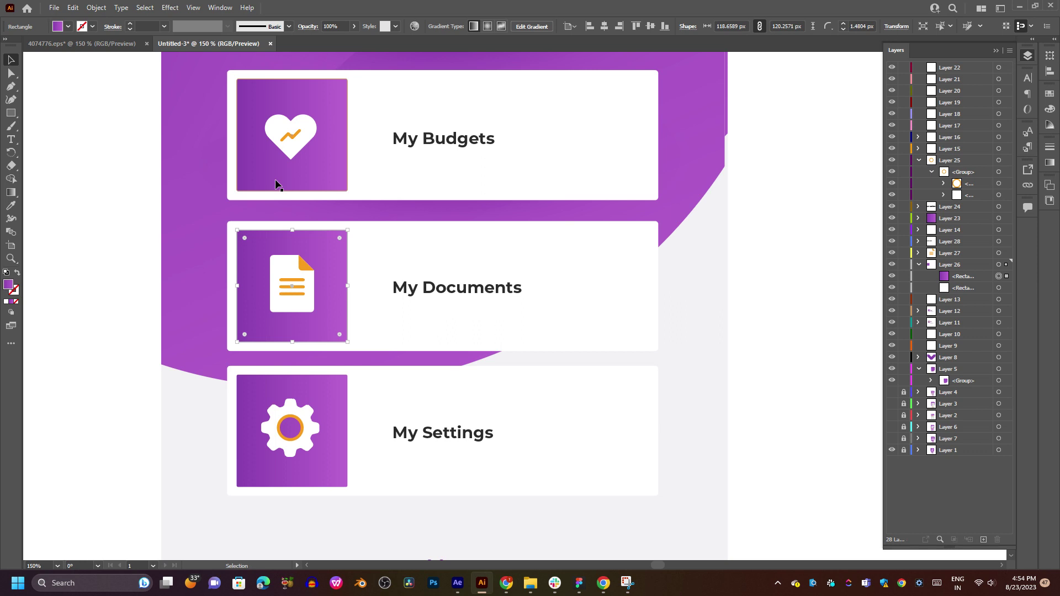
{"action": "left_click", "coordinate": [984, 540]}
{"action": "left_click_drag", "start_coordinate": [967, 288], "coordinate": [958, 266]}
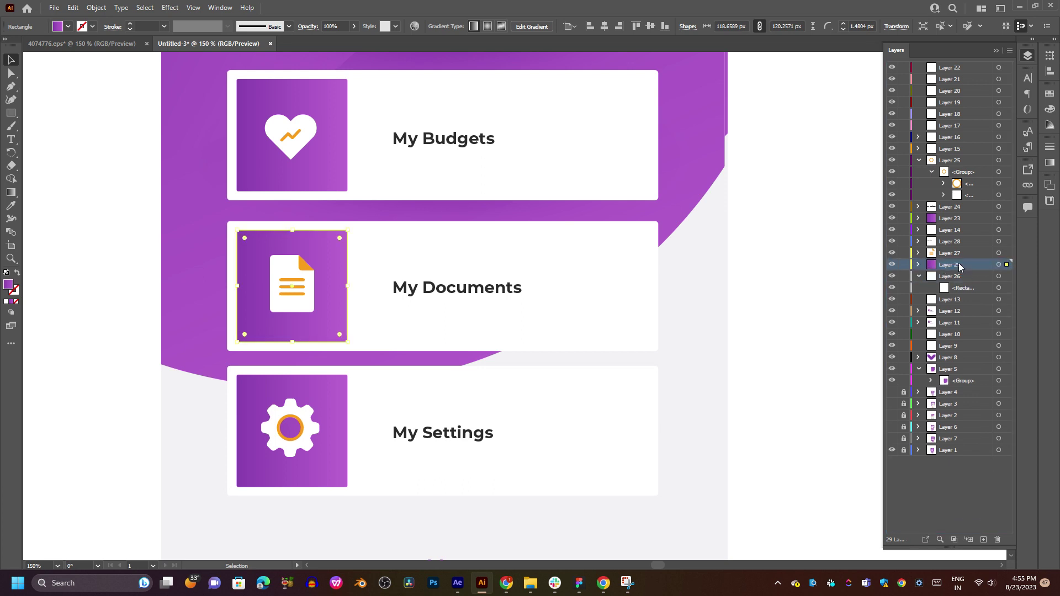
{"action": "left_click", "coordinate": [919, 278]}
{"action": "left_click", "coordinate": [963, 288]}
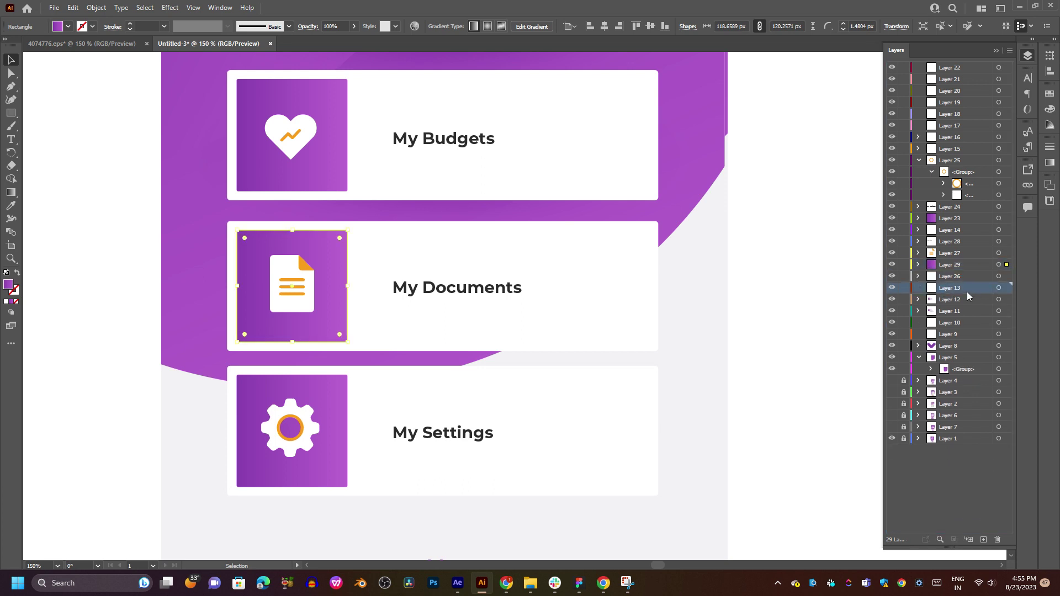
Expand Layer 12 and its group and select the layer's contents to examine the My Budgets card's parts.
{"action": "left_click", "coordinate": [918, 300]}
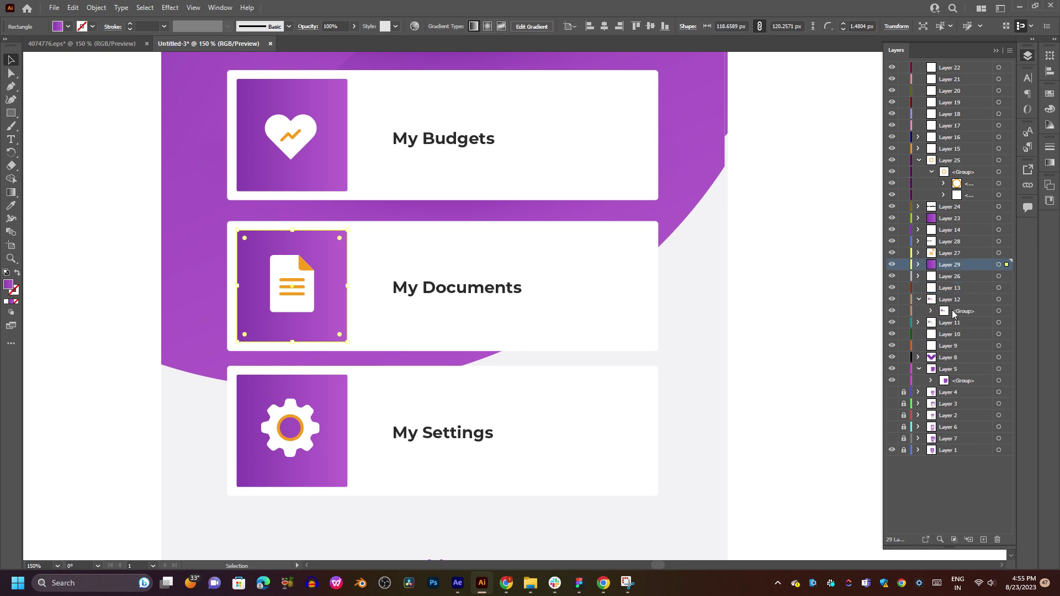
{"action": "left_click", "coordinate": [954, 313]}
{"action": "left_click_drag", "start_coordinate": [509, 168], "coordinate": [513, 253]}
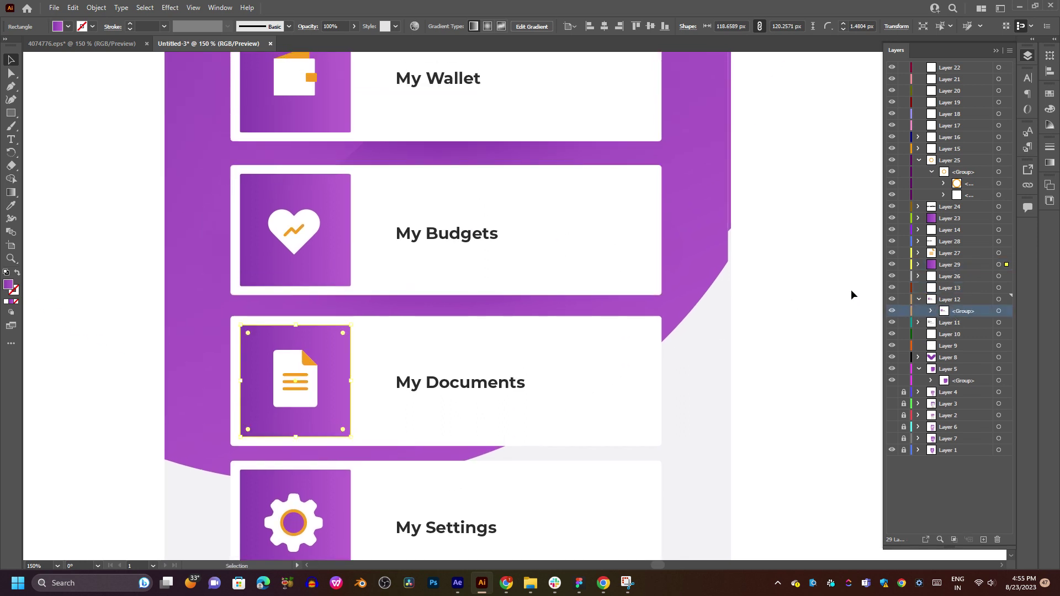
{"action": "left_click", "coordinate": [931, 312]}
{"action": "left_click", "coordinate": [998, 300]}
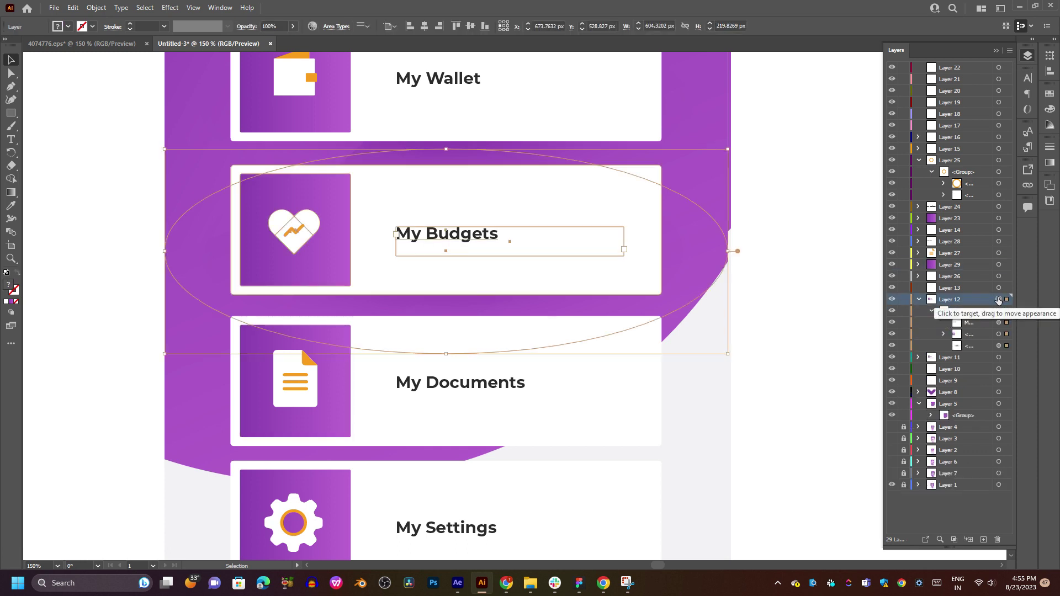
{"action": "left_click_drag", "start_coordinate": [700, 248], "coordinate": [700, 321]}
{"action": "left_click_drag", "start_coordinate": [661, 258], "coordinate": [659, 361]}
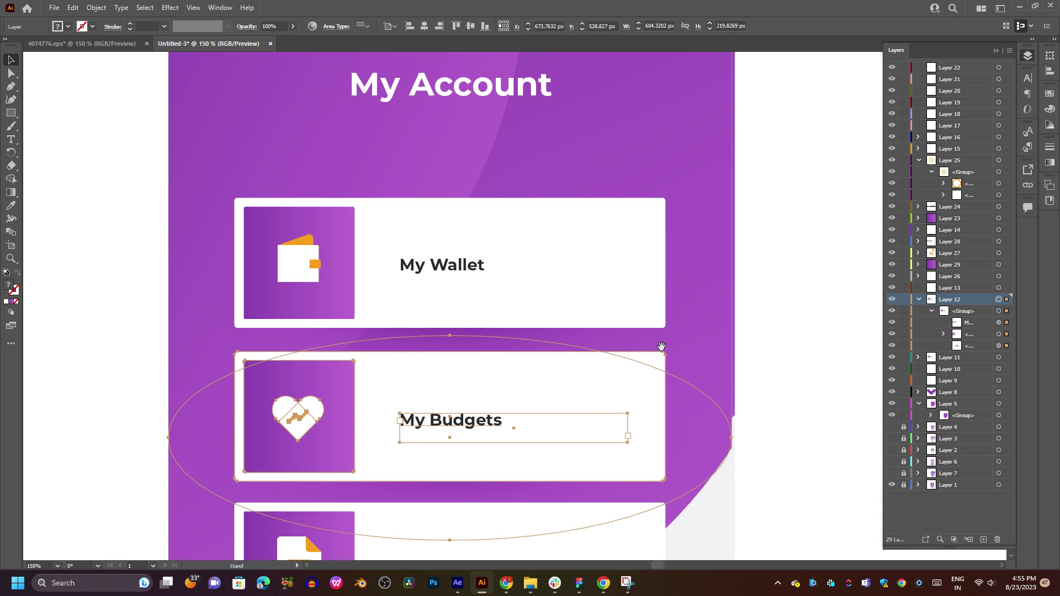
{"action": "left_click_drag", "start_coordinate": [661, 347], "coordinate": [651, 253]}
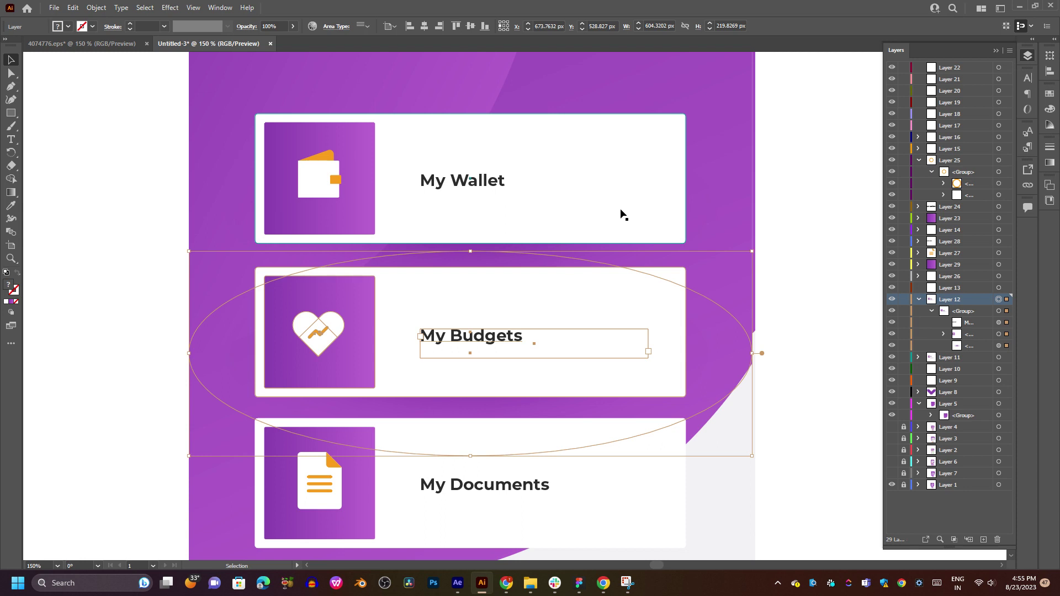
{"action": "left_click", "coordinate": [847, 241]}
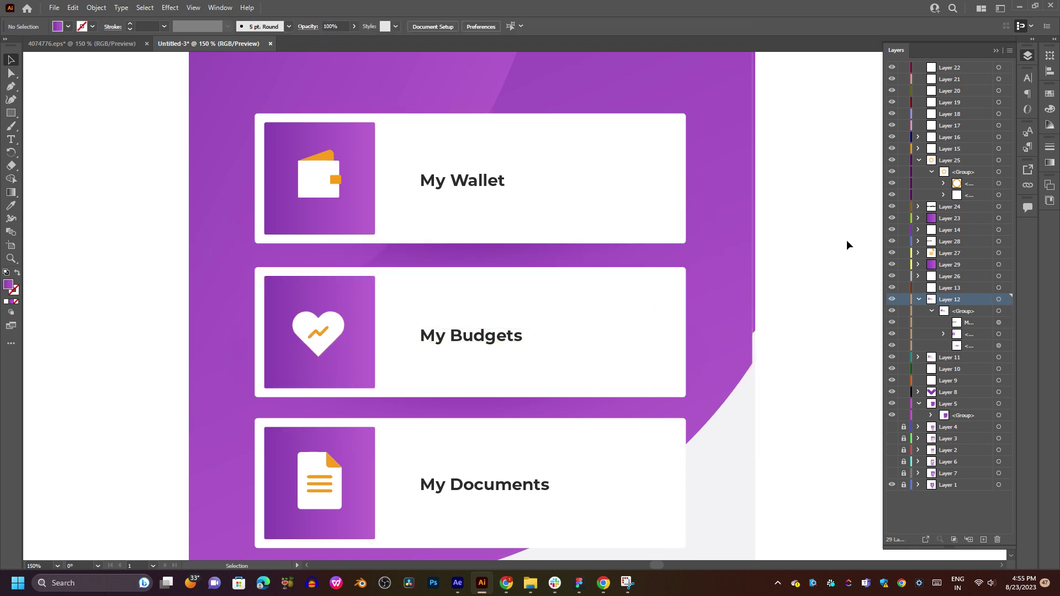
Select the gear icon and the document icon in turn to check their layers.
{"action": "left_click_drag", "start_coordinate": [734, 317], "coordinate": [741, 149]}
{"action": "left_click_drag", "start_coordinate": [624, 295], "coordinate": [646, 181]}
{"action": "scroll", "coordinate": [627, 243], "scroll_direction": "up", "scroll_amount": 3}
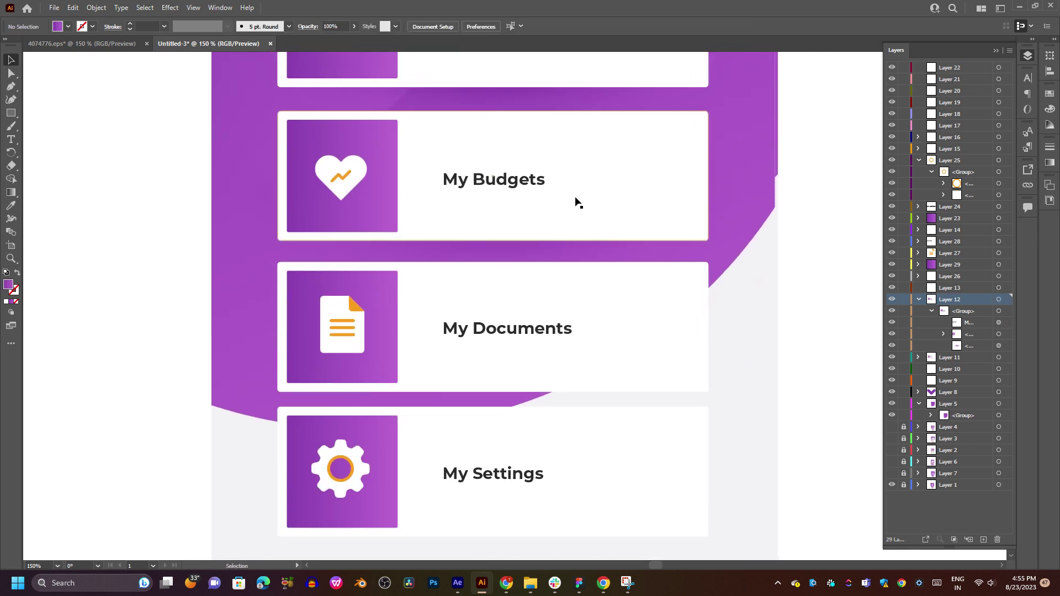
{"action": "left_click", "coordinate": [353, 482]}
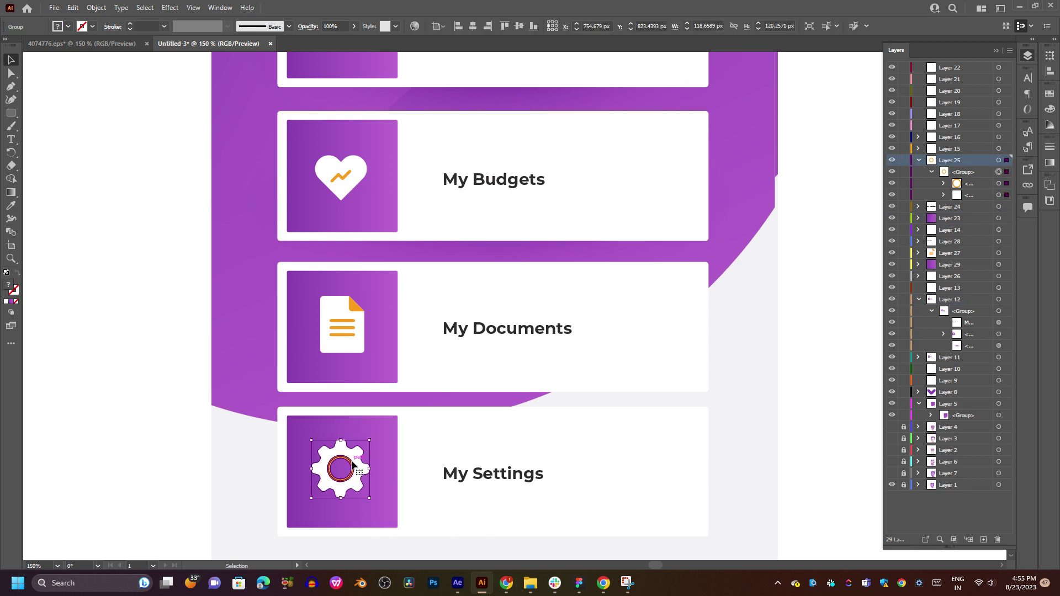
{"action": "left_click", "coordinate": [355, 342]}
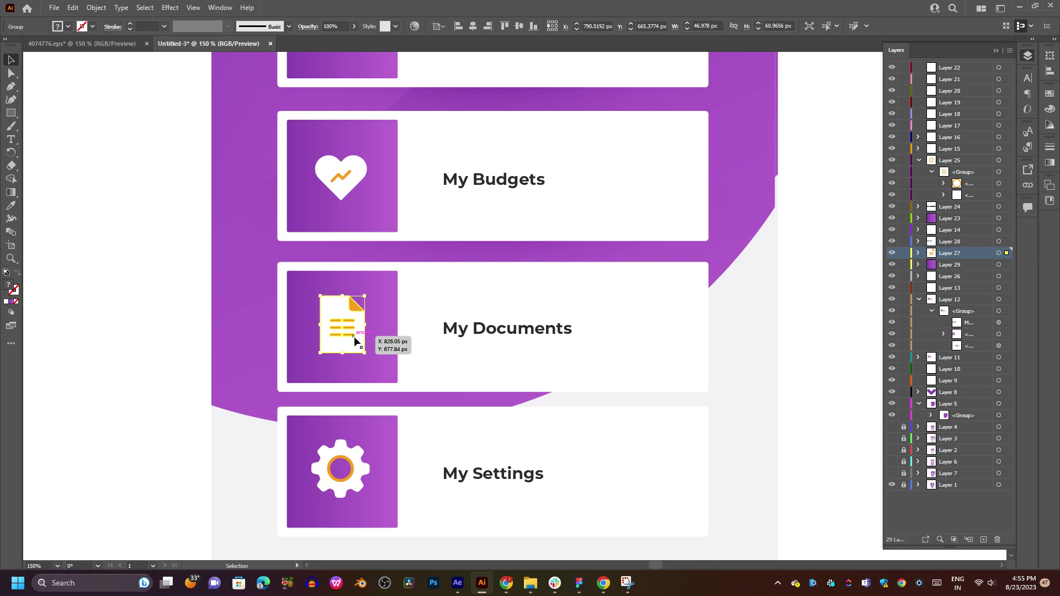
{"action": "scroll", "coordinate": [530, 407], "scroll_direction": "up", "scroll_amount": 3}
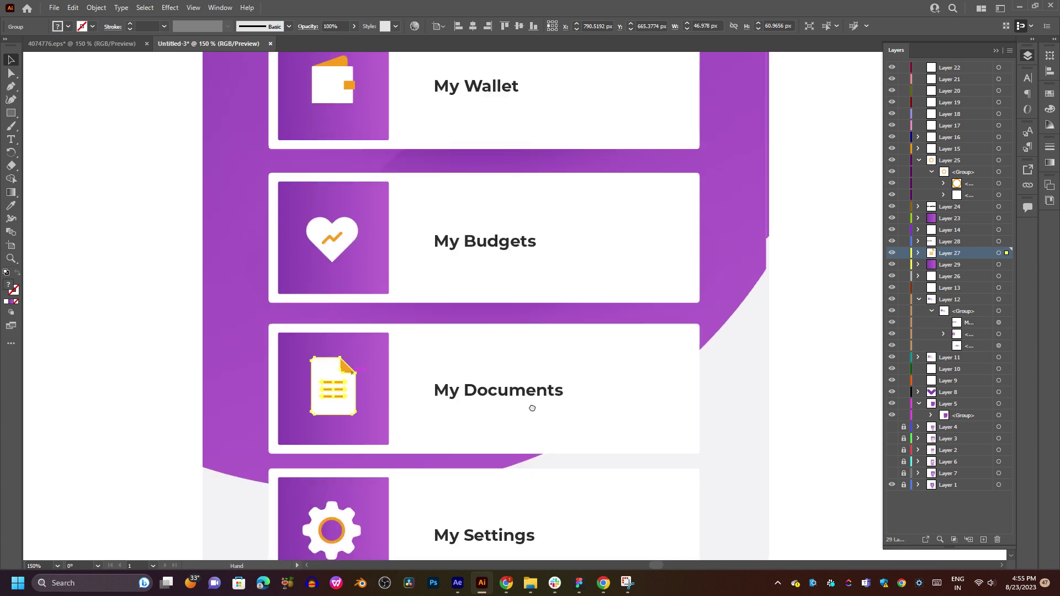
Ungroup the My Budgets card in Layer 12 and deselect it.
{"action": "left_click", "coordinate": [345, 257]}
{"action": "scroll", "coordinate": [345, 256], "scroll_direction": "up", "scroll_amount": 1}
{"action": "right_click", "coordinate": [489, 276]}
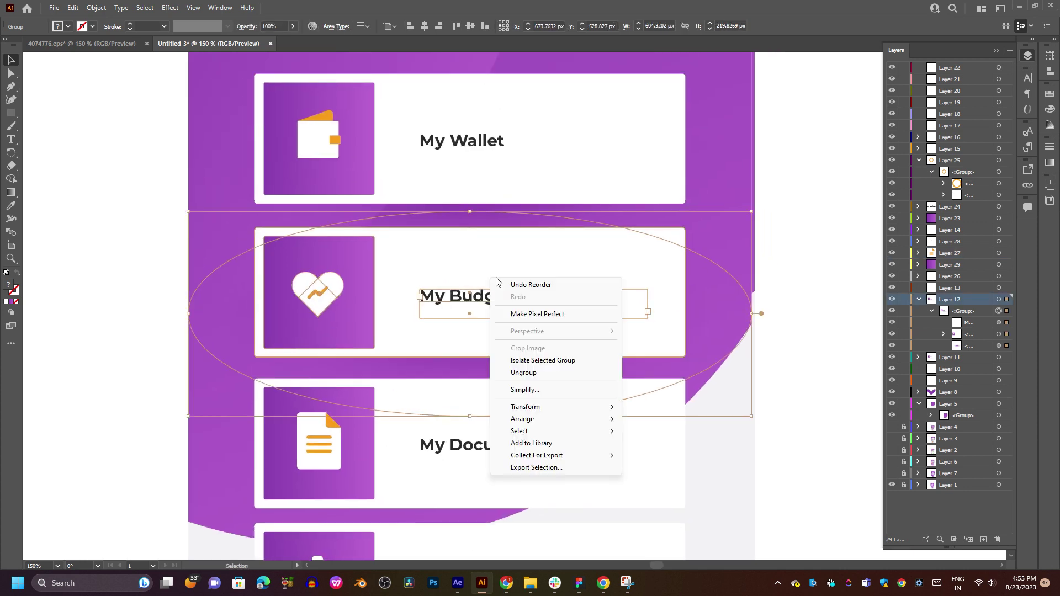
{"action": "left_click", "coordinate": [535, 373]}
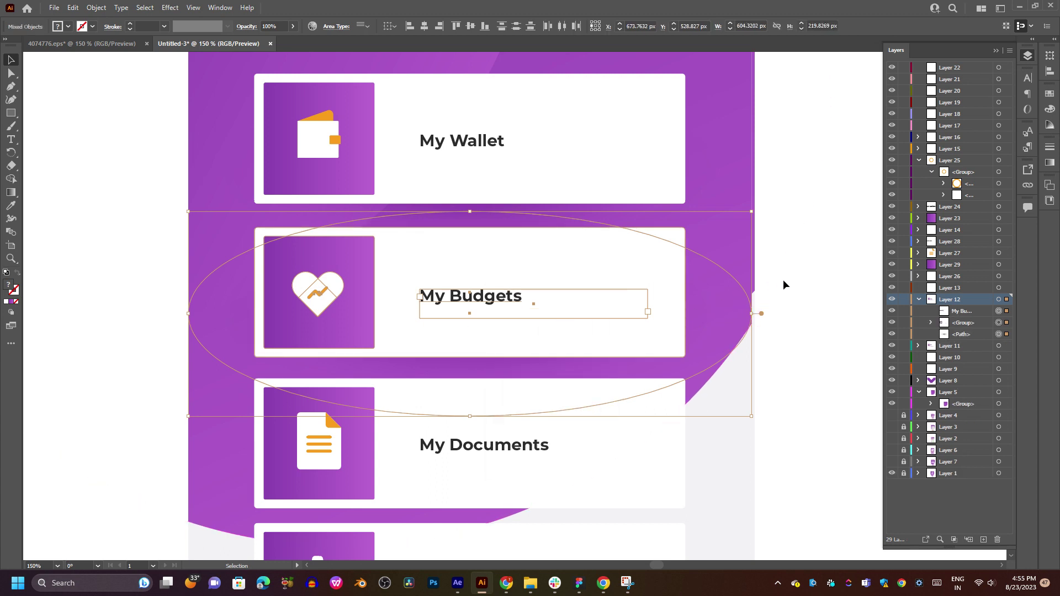
{"action": "left_click", "coordinate": [813, 274]}
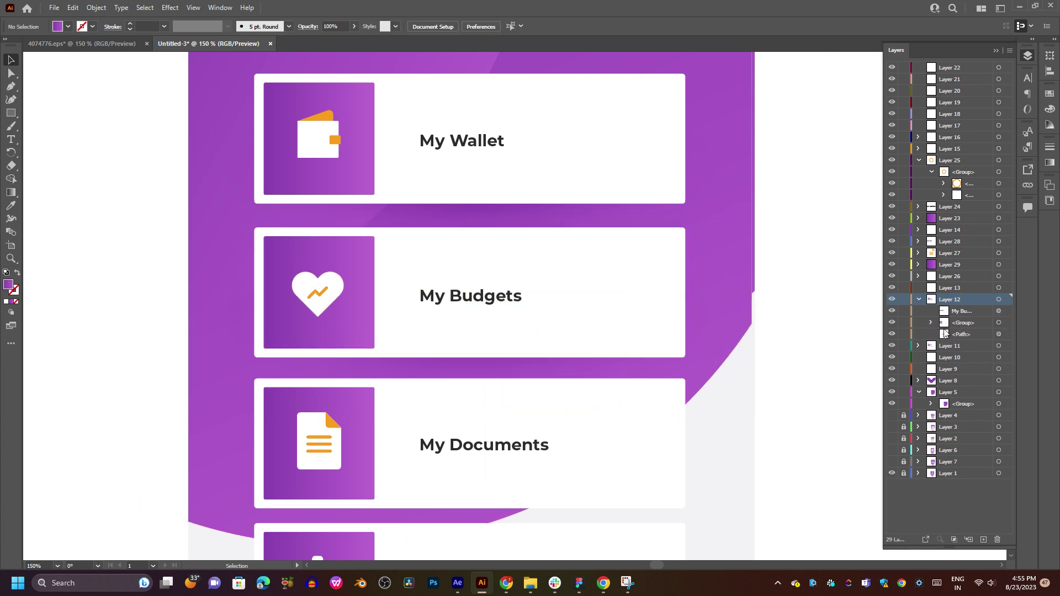
Select the path in Layer 12 to check which shape it is, and deselect it.
{"action": "left_click", "coordinate": [987, 335]}
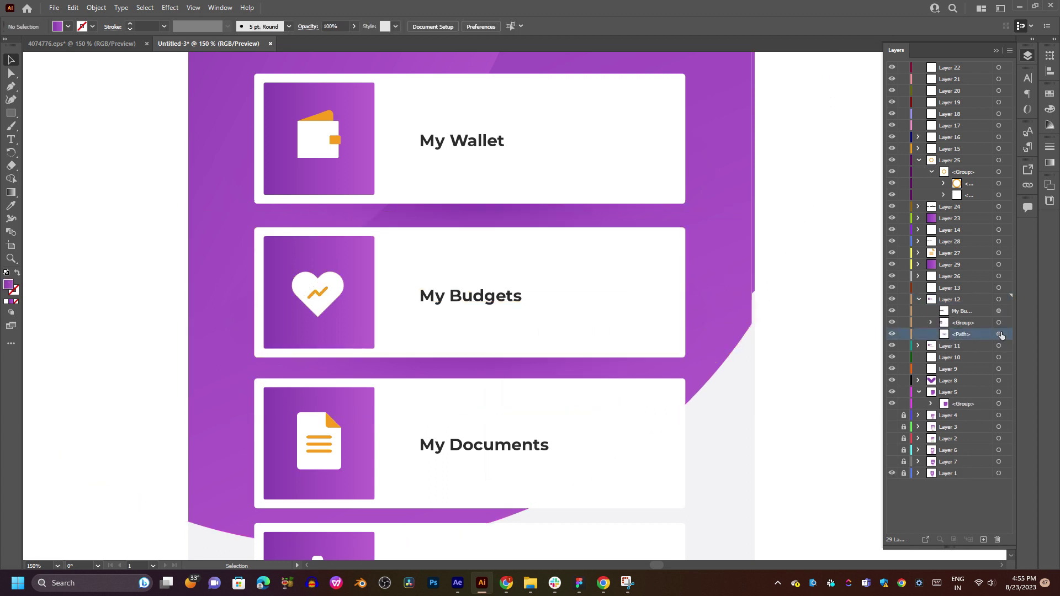
{"action": "left_click", "coordinate": [1000, 335]}
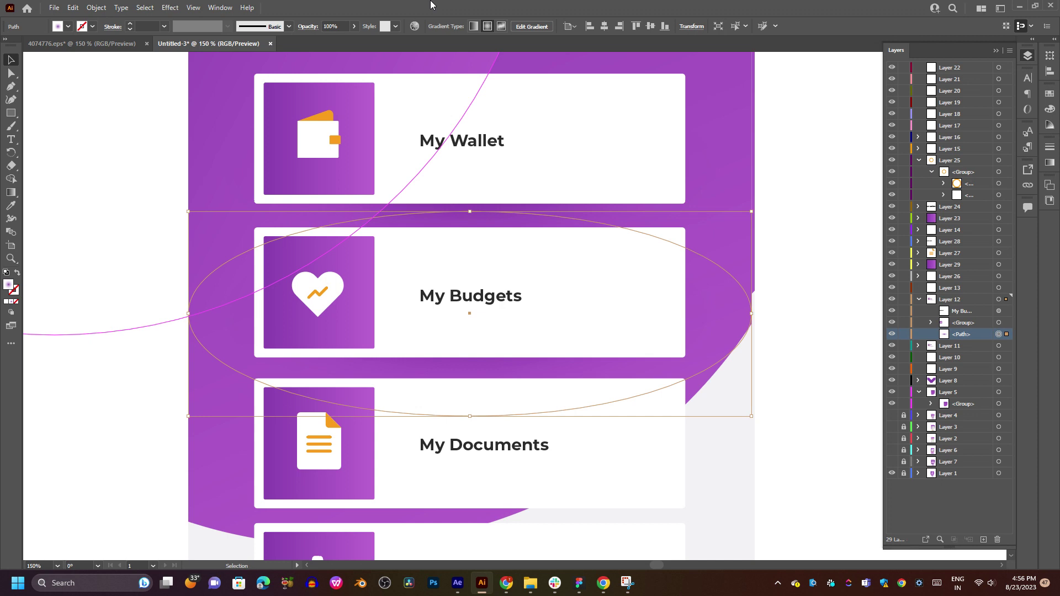
{"action": "left_click", "coordinate": [761, 203]}
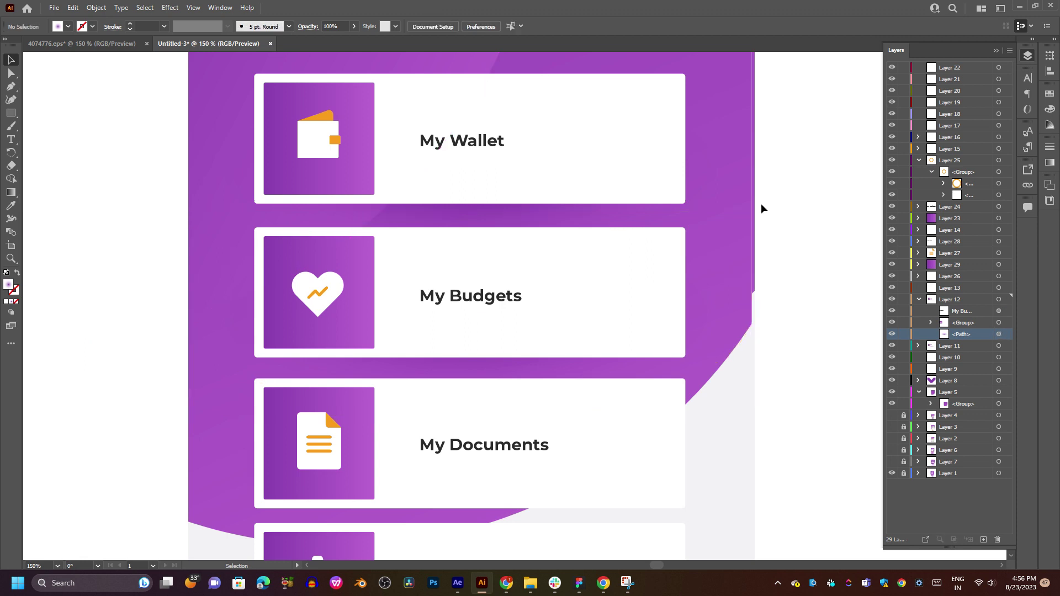
Examine the whole My Account screen and select the background group and the My Wallet card in turn to check their layers.
{"action": "scroll", "coordinate": [761, 204], "scroll_direction": "down", "scroll_amount": 5, "text": "alt"}
{"action": "scroll", "coordinate": [617, 193], "scroll_direction": "up", "scroll_amount": 3}
{"action": "scroll", "coordinate": [617, 192], "scroll_direction": "right", "scroll_amount": 5}
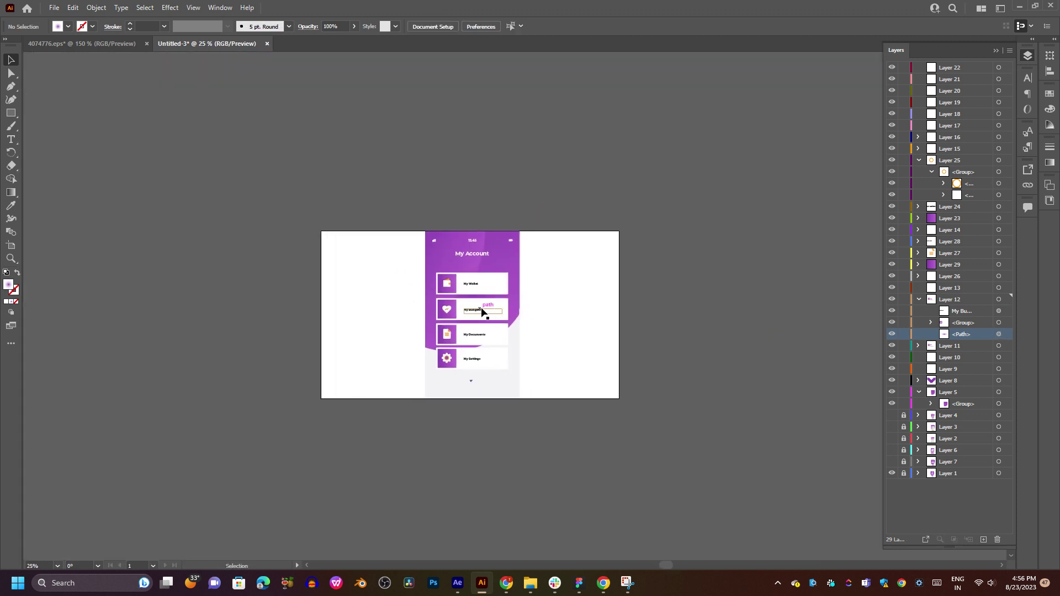
{"action": "scroll", "coordinate": [490, 310], "scroll_direction": "up", "scroll_amount": 4, "text": "alt"}
{"action": "scroll", "coordinate": [495, 309], "scroll_direction": "down", "scroll_amount": 2, "text": "alt"}
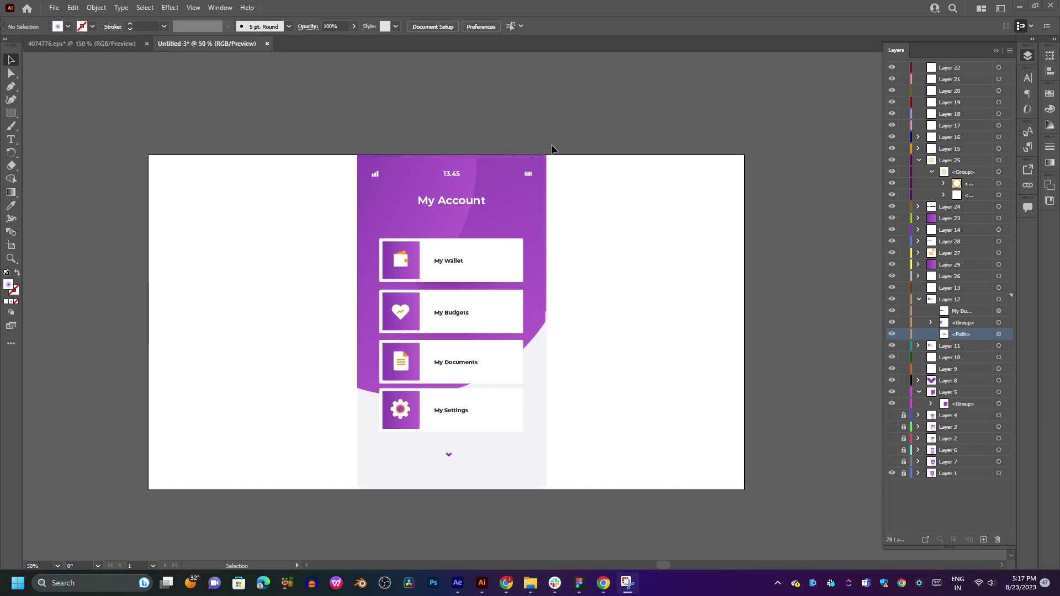
{"action": "left_click", "coordinate": [495, 238]}
{"action": "scroll", "coordinate": [495, 239], "scroll_direction": "up", "scroll_amount": 5}
{"action": "scroll", "coordinate": [481, 225], "scroll_direction": "down", "scroll_amount": 3}
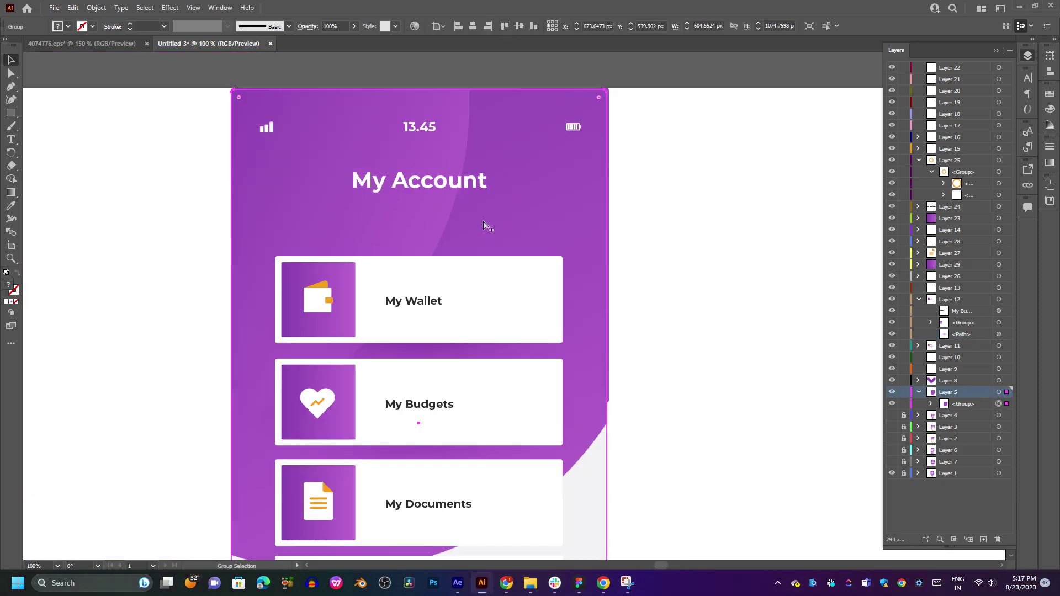
{"action": "left_click", "coordinate": [417, 265]}
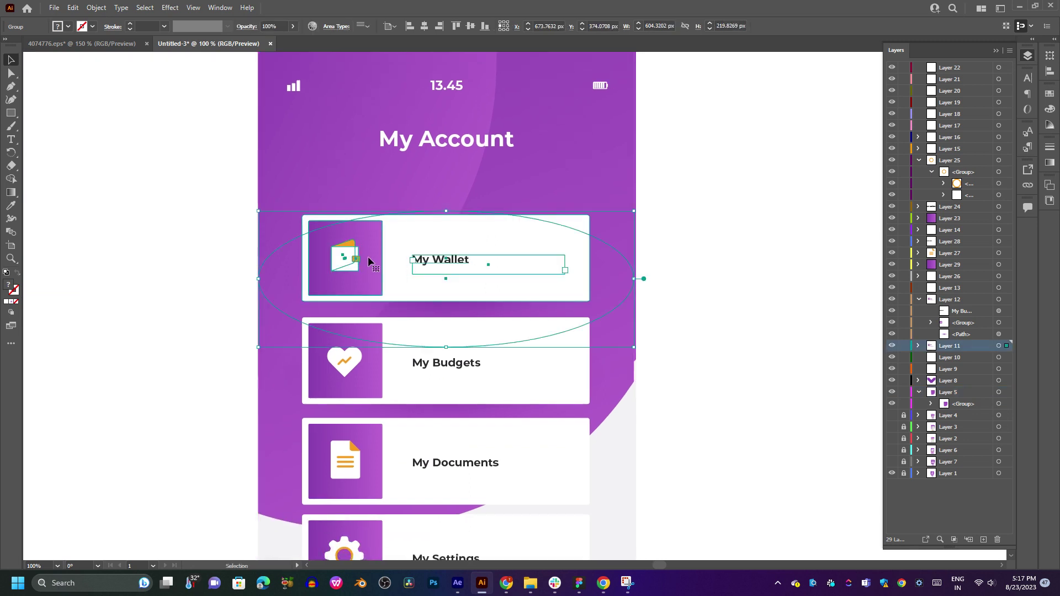
Delete the large ellipse path behind the My Wallet card from the card's group in Layer 11.
{"action": "scroll", "coordinate": [428, 242], "scroll_direction": "down", "scroll_amount": 2}
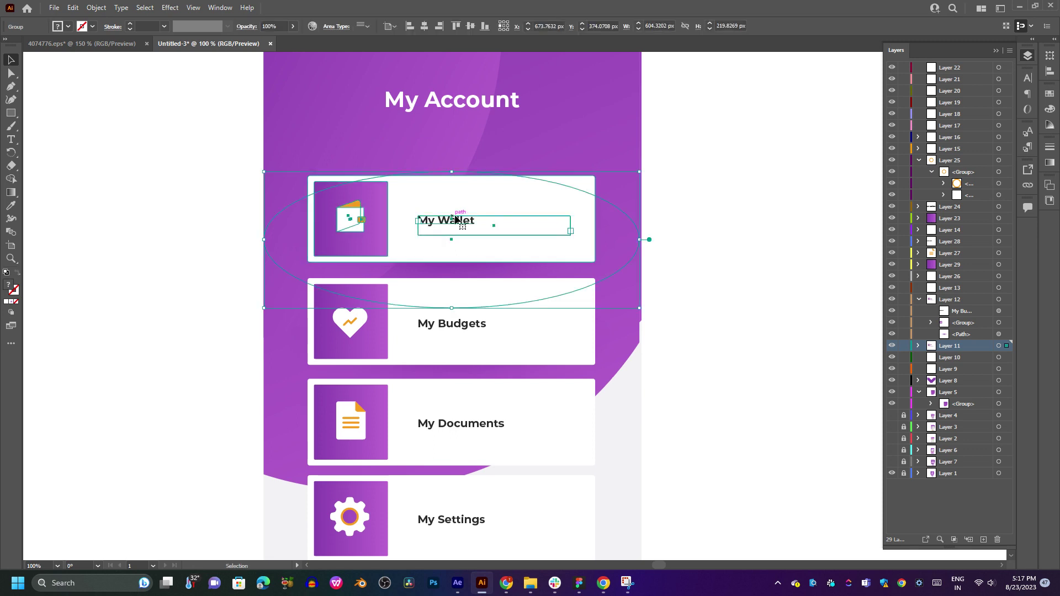
{"action": "left_click", "coordinate": [918, 346]}
{"action": "left_click", "coordinate": [931, 358]}
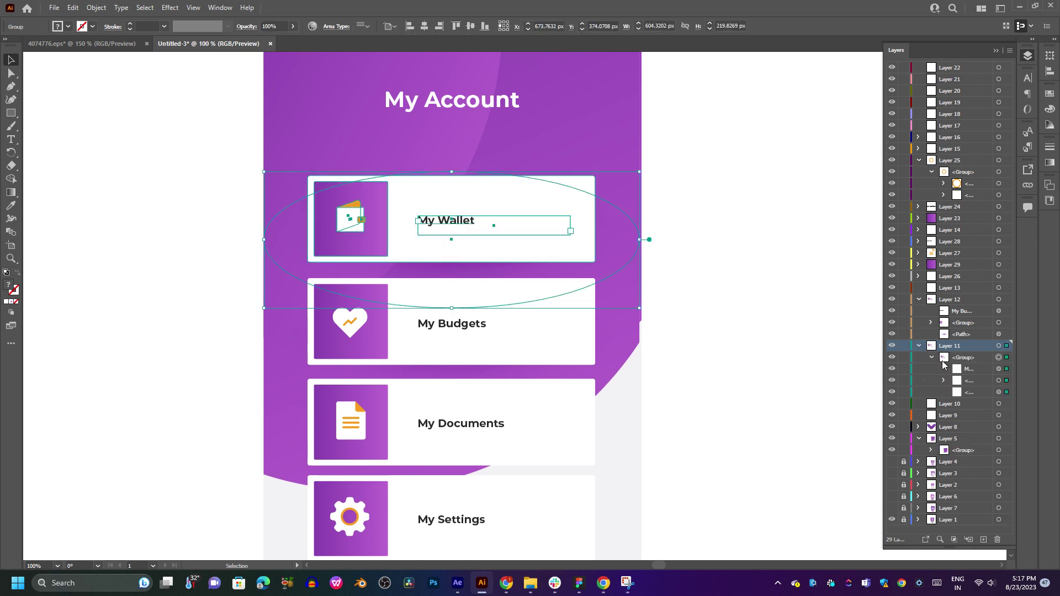
{"action": "left_click", "coordinate": [987, 392]}
{"action": "left_click", "coordinate": [999, 392]}
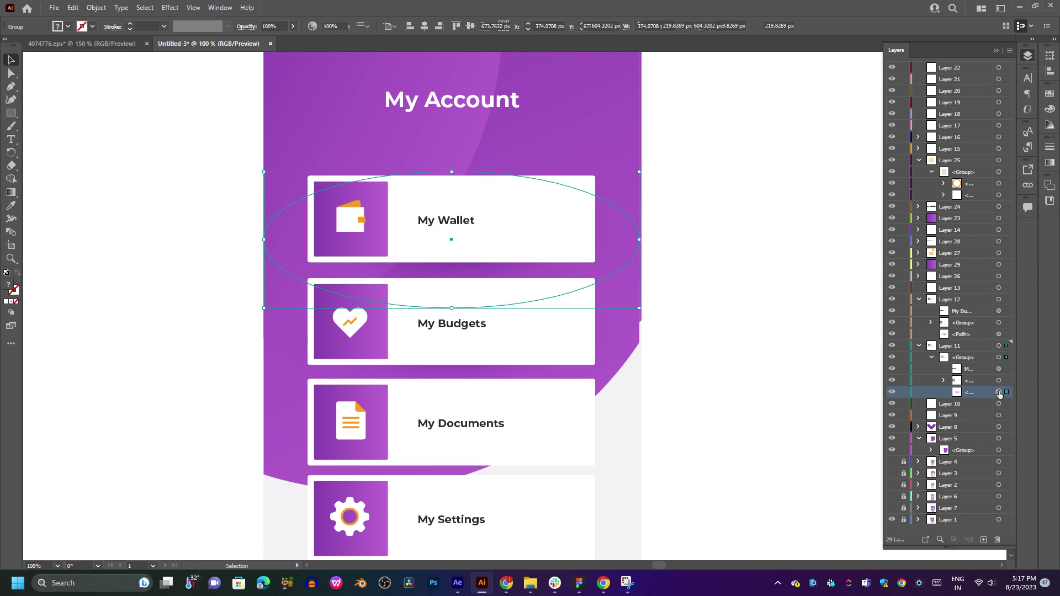
{"action": "left_click", "coordinate": [997, 539]}
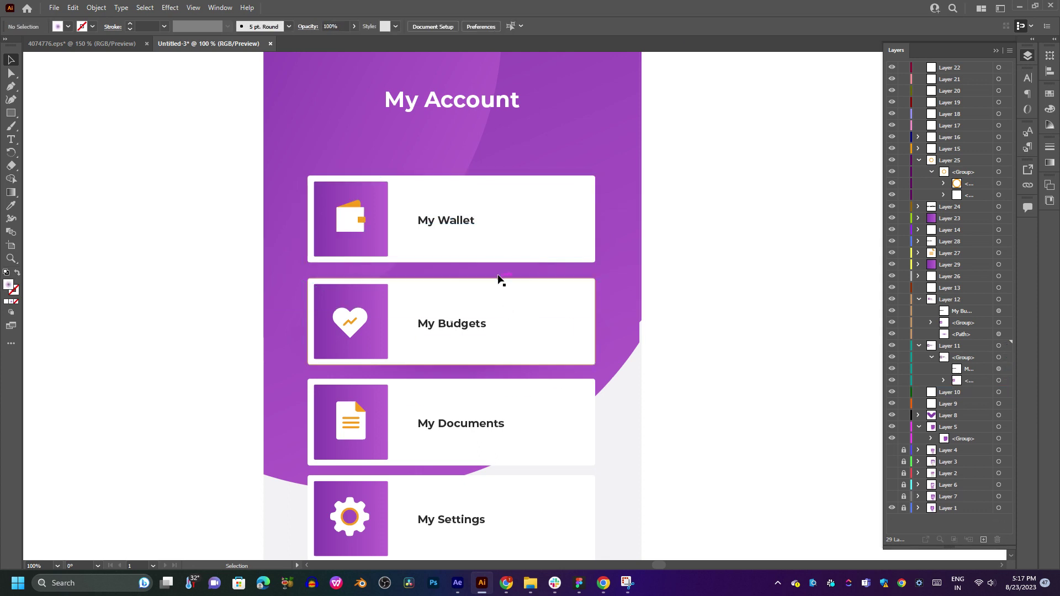
Ungroup the My Wallet card.
{"action": "left_click", "coordinate": [489, 217]}
{"action": "right_click", "coordinate": [454, 200]}
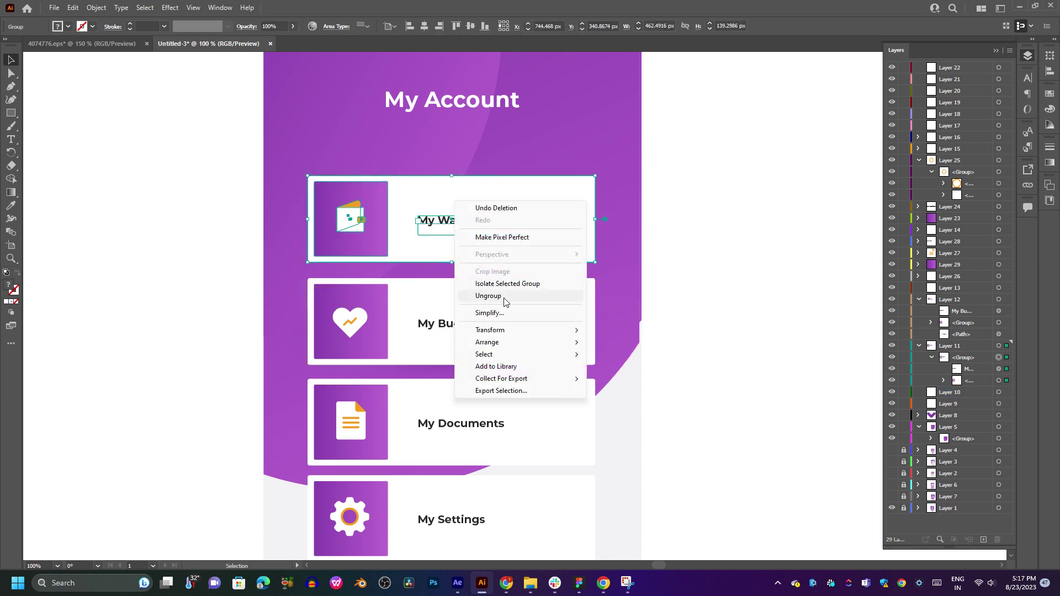
{"action": "left_click", "coordinate": [504, 293]}
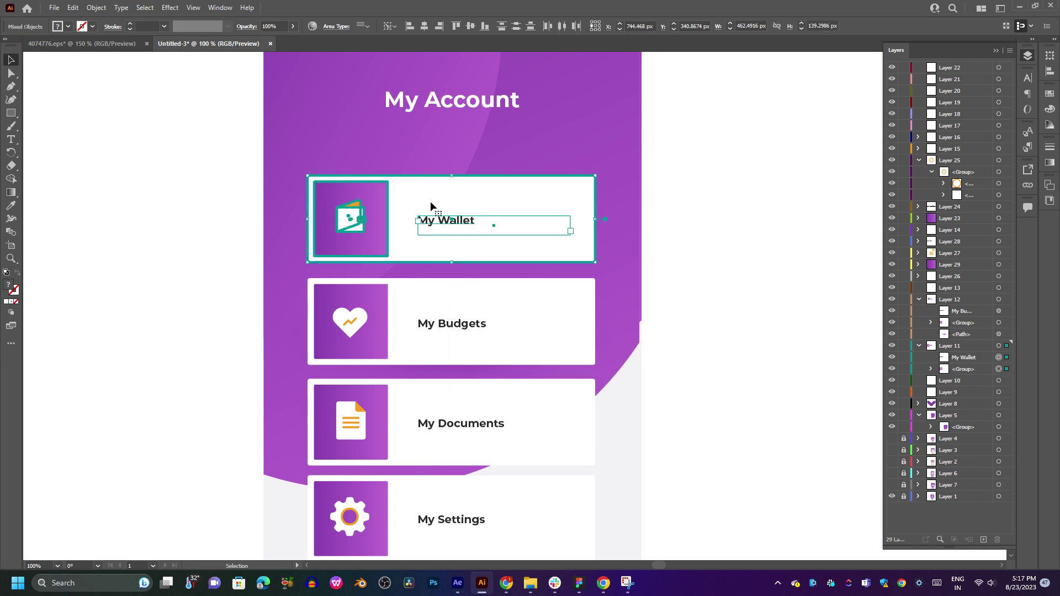
Move the wallet icon group out of the nested card group to the start of Layer 11 and deselect it.
{"action": "left_click", "coordinate": [931, 369]}
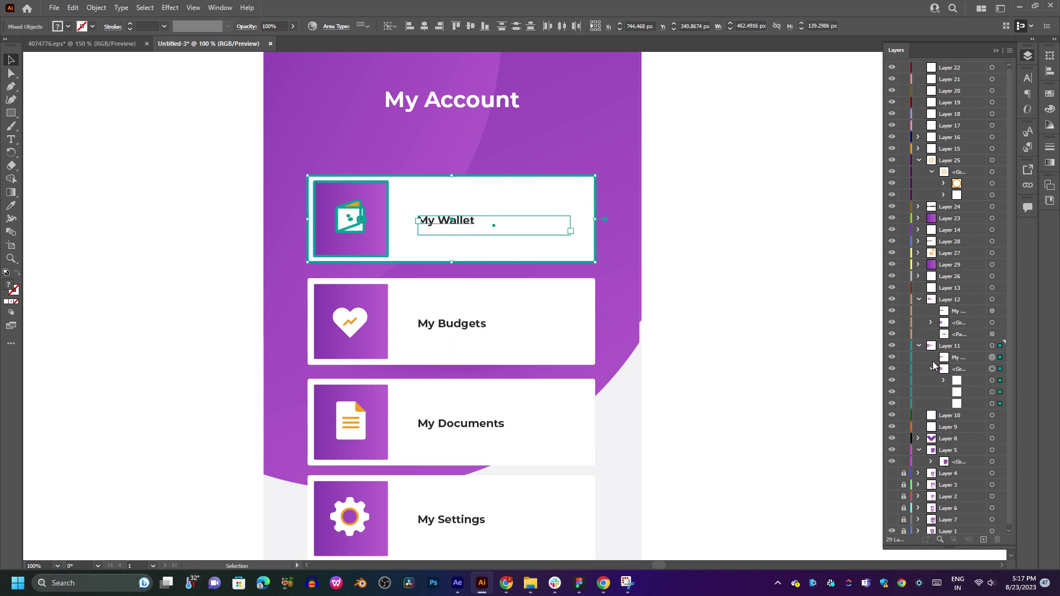
{"action": "left_click", "coordinate": [993, 381]}
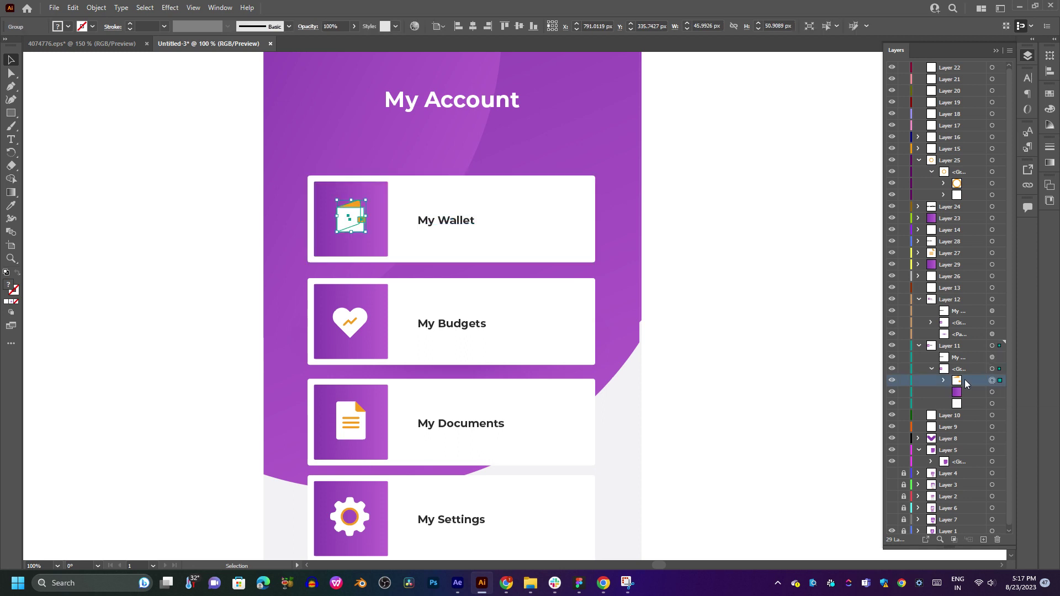
{"action": "left_click_drag", "start_coordinate": [966, 378], "coordinate": [960, 359]}
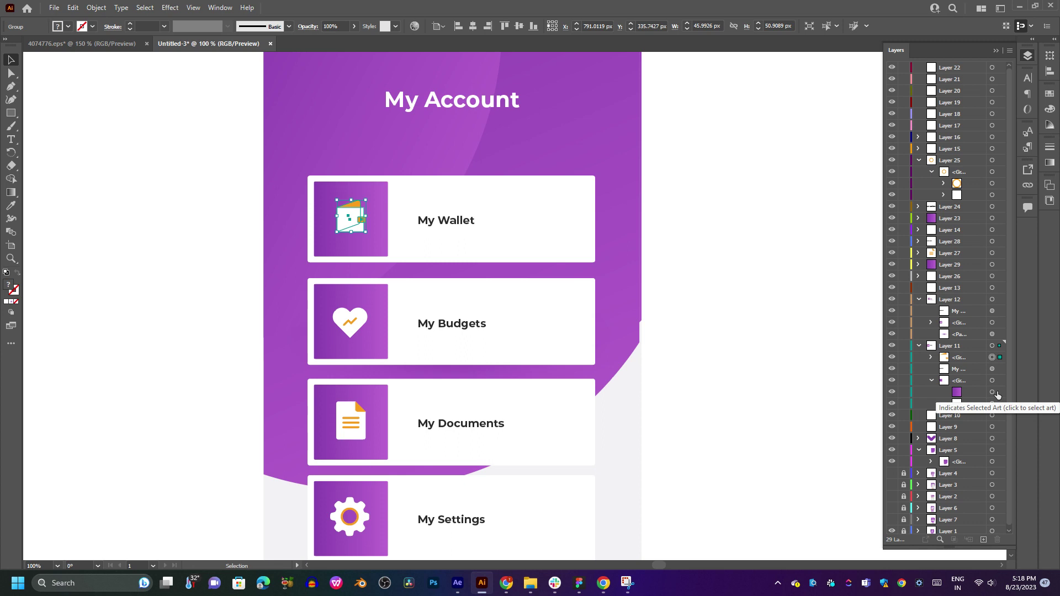
{"action": "left_click", "coordinate": [747, 326]}
Lock the My Account screen's background group in Layer 5.
{"action": "scroll", "coordinate": [747, 326], "scroll_direction": "down", "scroll_amount": 3}
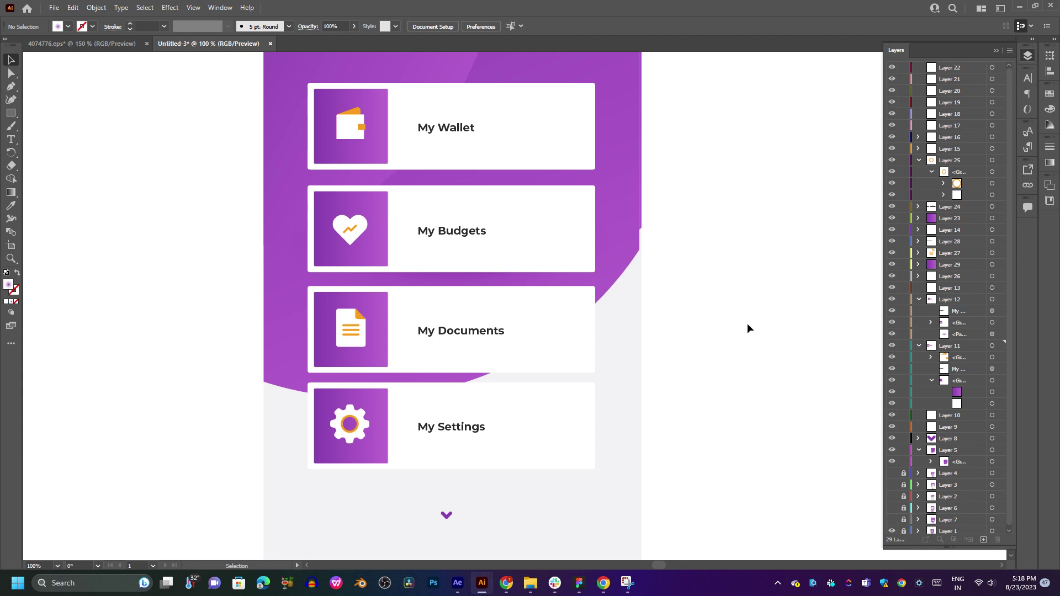
{"action": "left_click", "coordinate": [350, 424]}
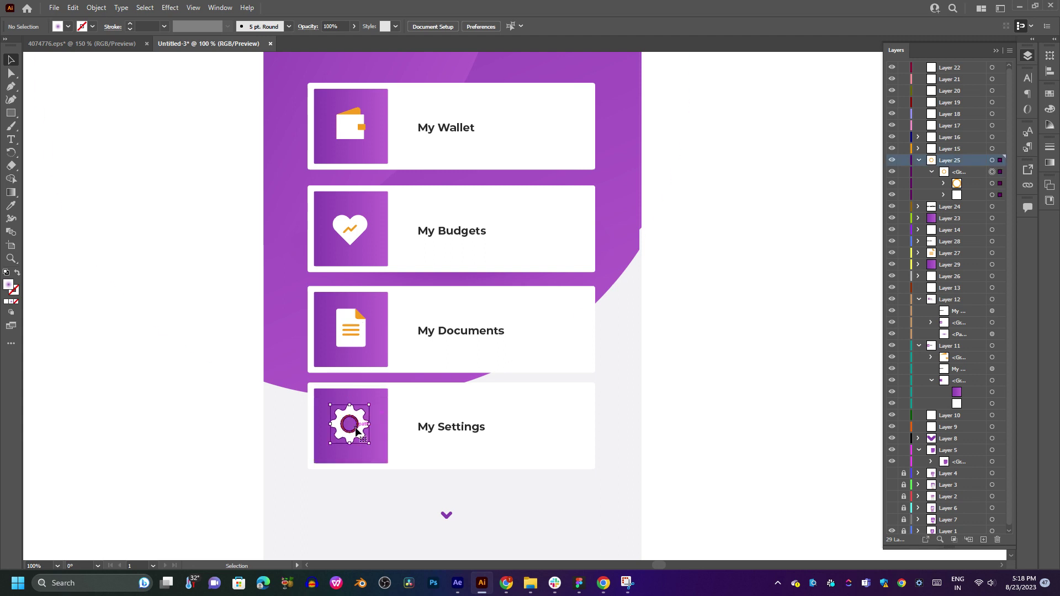
{"action": "left_click", "coordinate": [662, 354]}
{"action": "scroll", "coordinate": [663, 354], "scroll_direction": "down", "scroll_amount": 1}
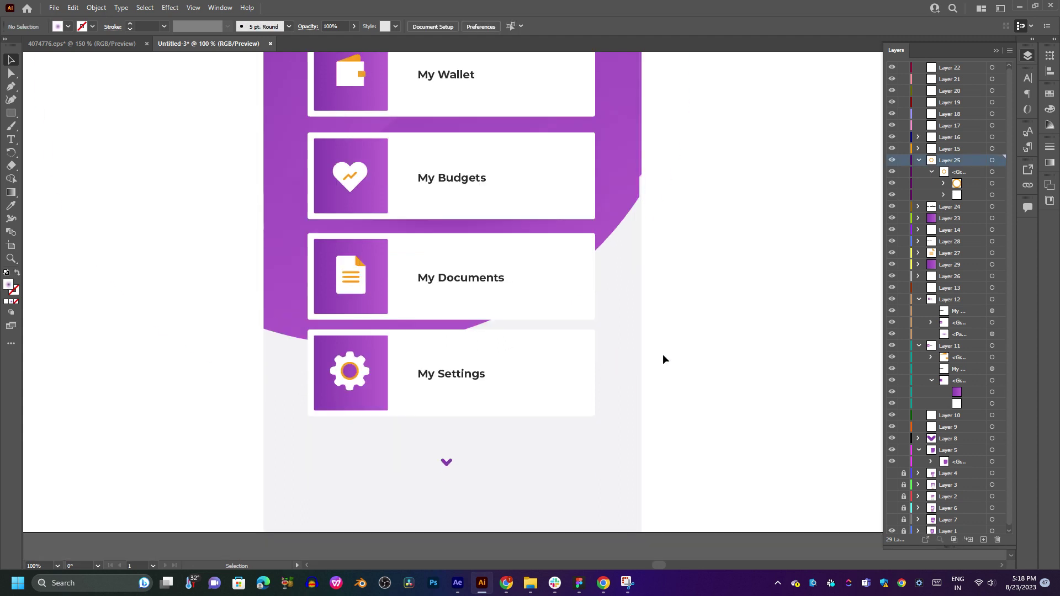
{"action": "left_click", "coordinate": [449, 421]}
{"action": "left_click", "coordinate": [265, 399]}
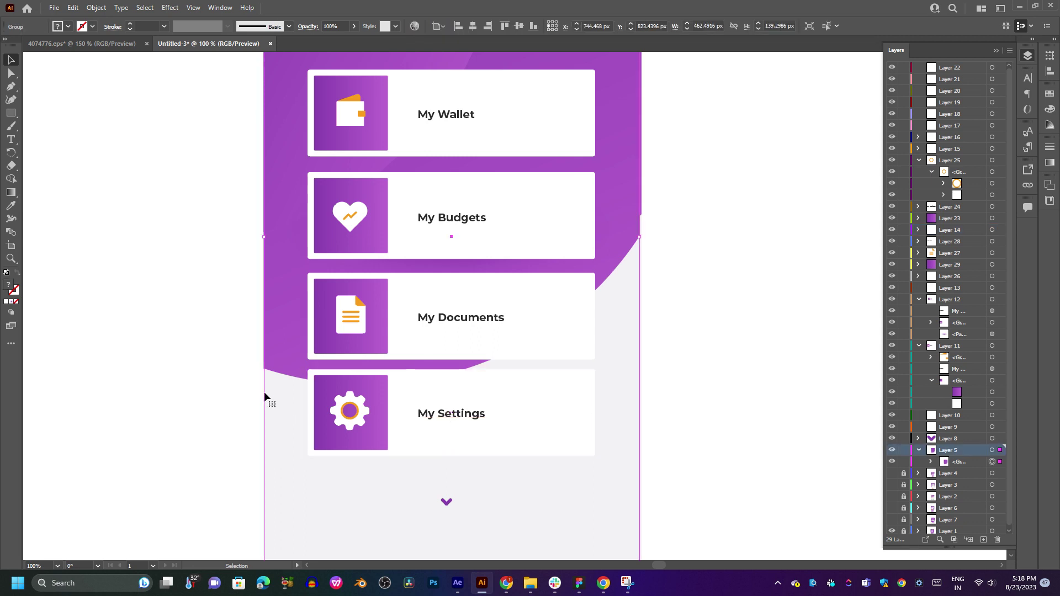
{"action": "key", "text": "ctrl+2"}
Select all parts of the My Settings card and group them.
{"action": "left_click_drag", "start_coordinate": [618, 369], "coordinate": [271, 458]}
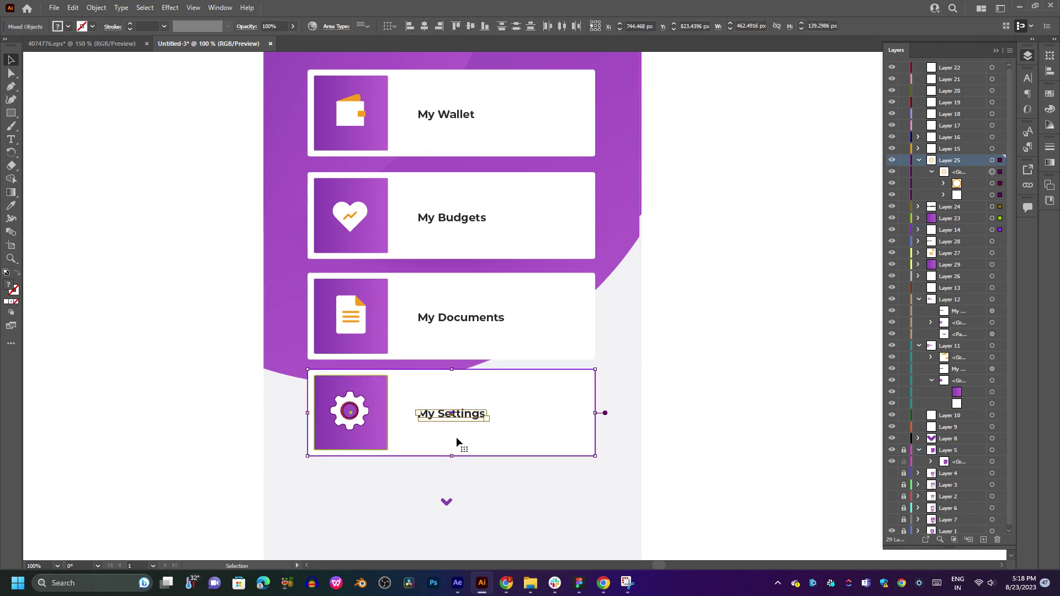
{"action": "scroll", "coordinate": [475, 413], "scroll_direction": "up", "scroll_amount": 2}
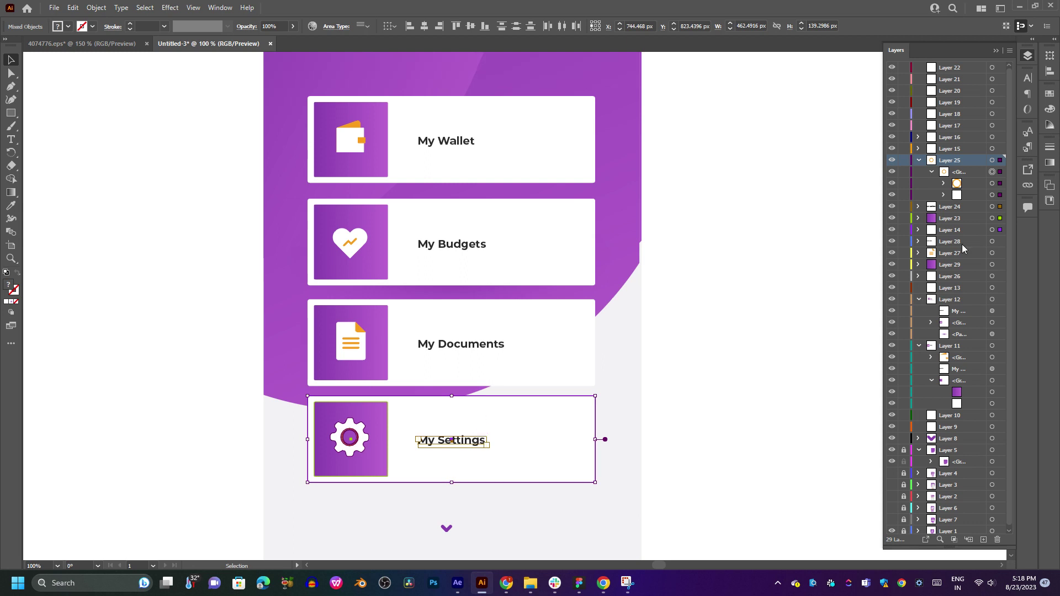
{"action": "key", "text": "ctrl+g"}
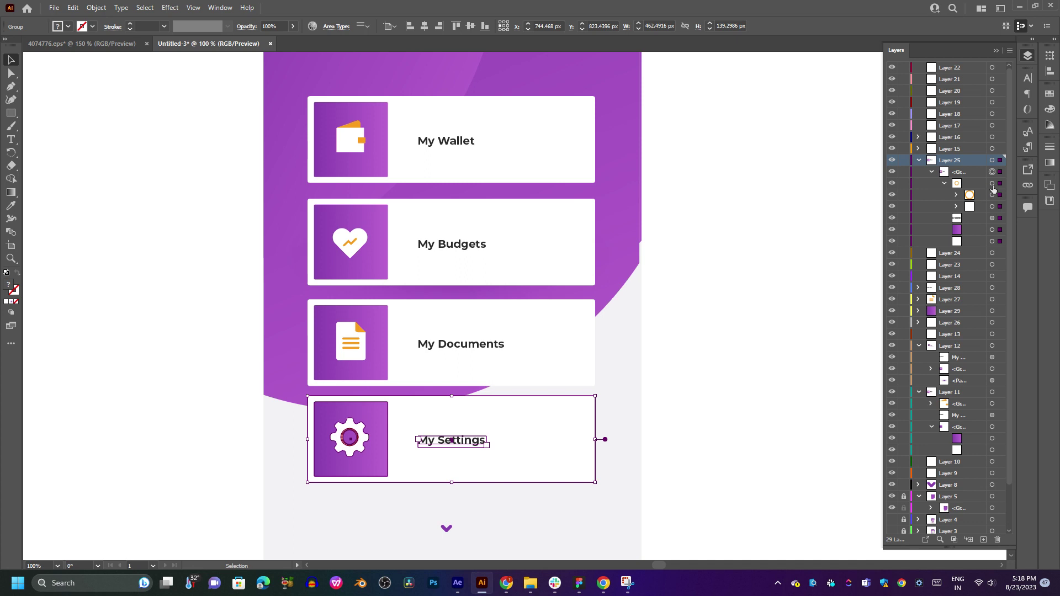
Move the My Settings text out of the card's group so it sits directly in Layer 25, above the group.
{"action": "left_click", "coordinate": [992, 183]}
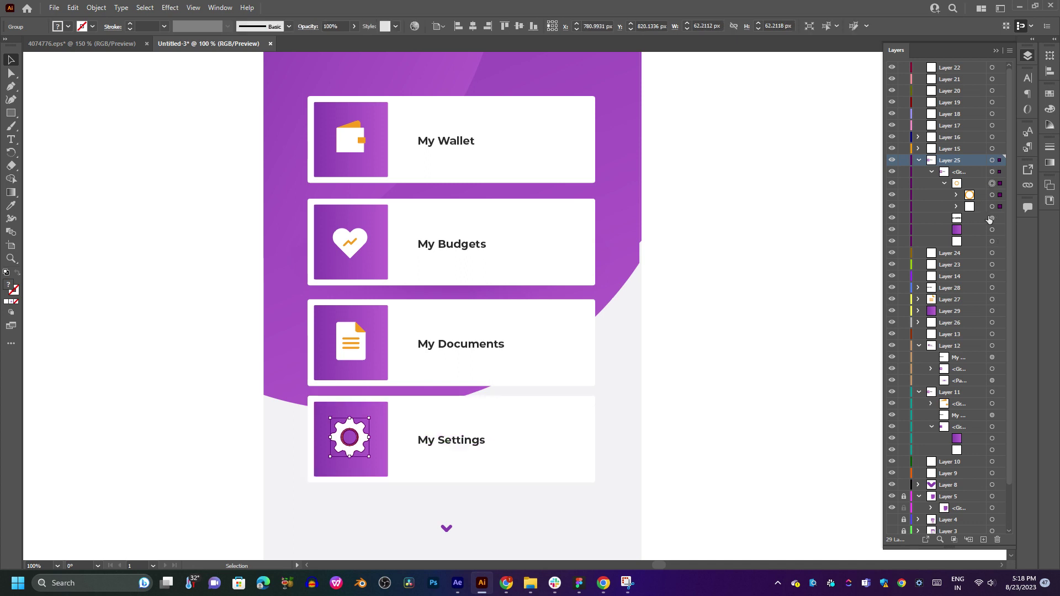
{"action": "left_click", "coordinate": [993, 218]}
{"action": "left_click", "coordinate": [962, 219]}
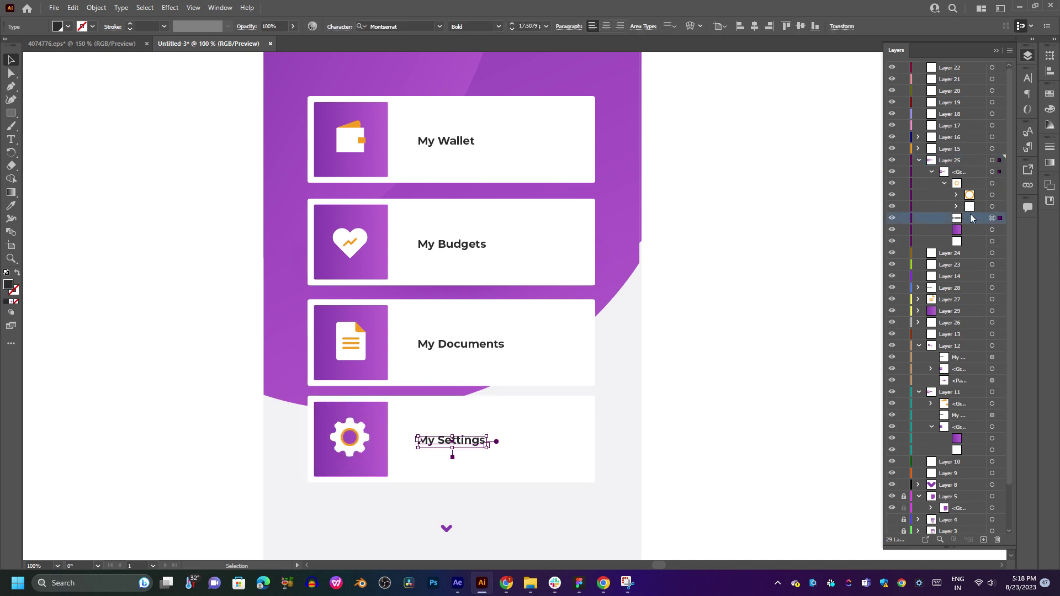
{"action": "left_click_drag", "start_coordinate": [962, 221], "coordinate": [959, 164]}
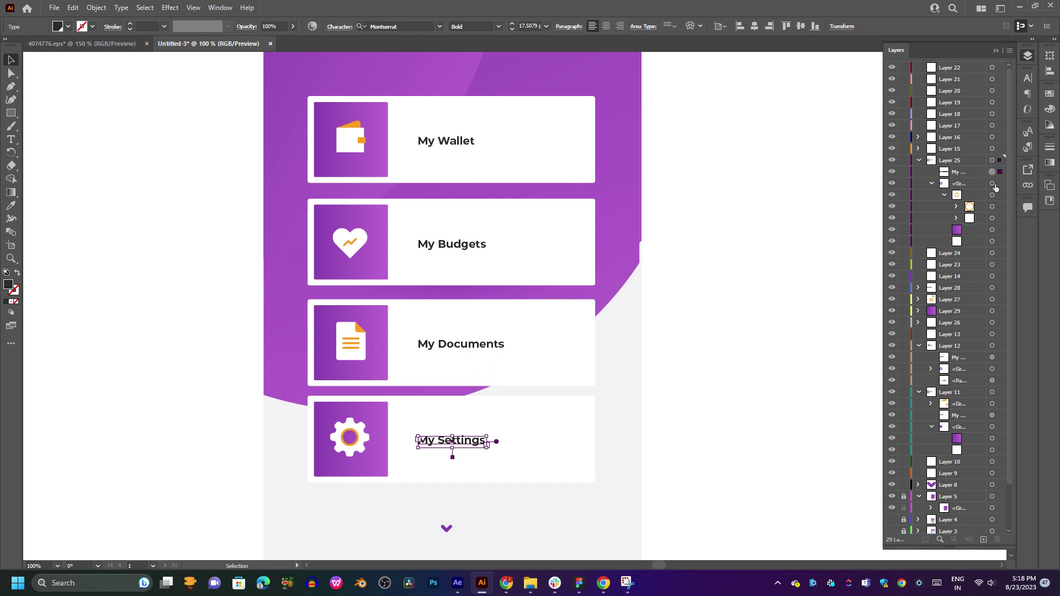
Ungroup the remaining icon and rectangles of the My Settings card.
{"action": "left_click", "coordinate": [993, 184]}
{"action": "right_click", "coordinate": [443, 435]}
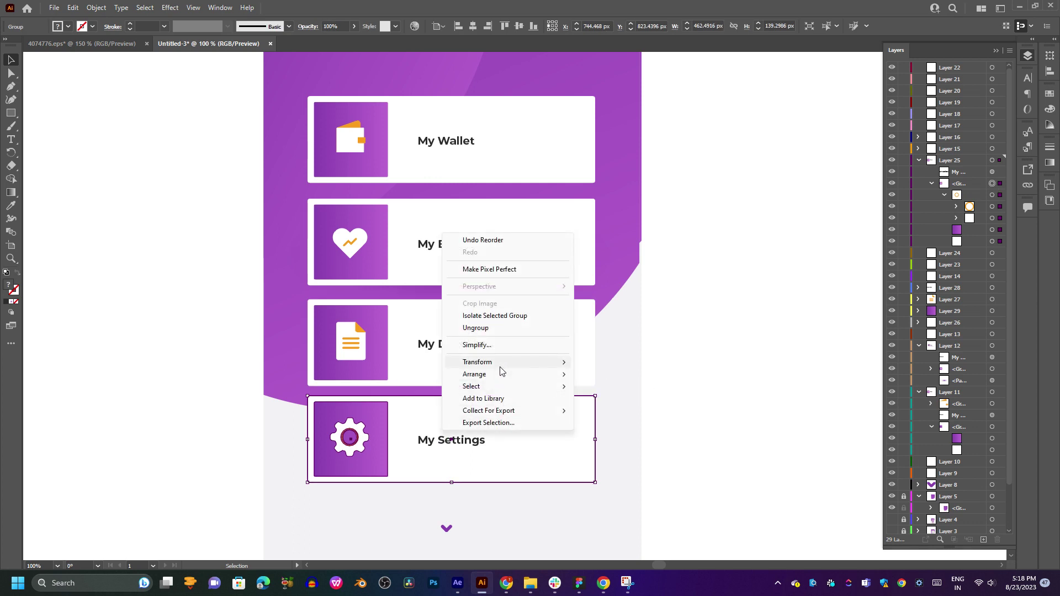
{"action": "left_click", "coordinate": [508, 329]}
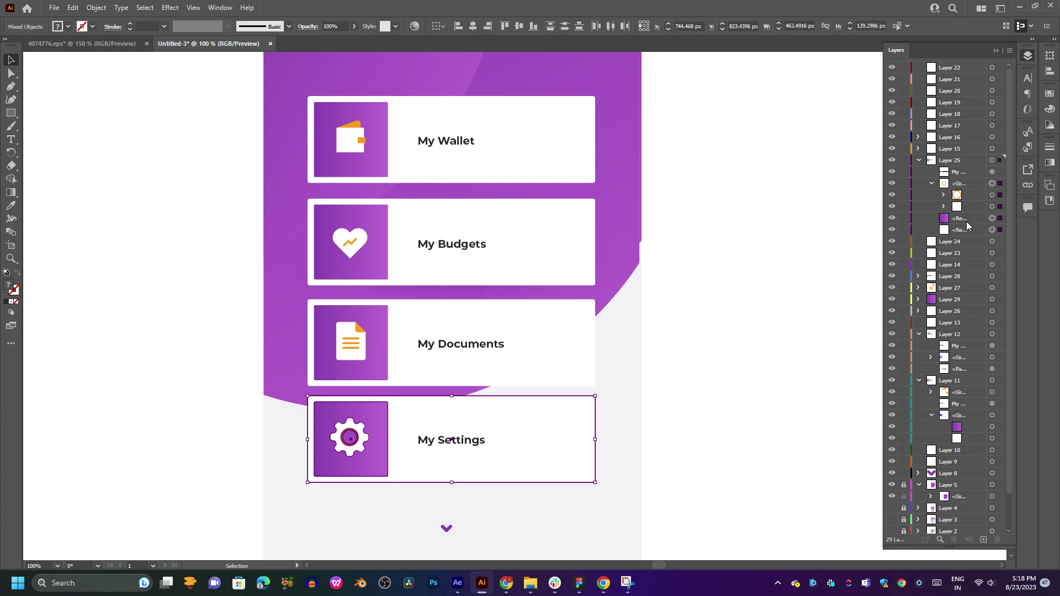
Select the white gear, its orange ring and the purple square in turn to check which objects they are.
{"action": "left_click", "coordinate": [995, 206]}
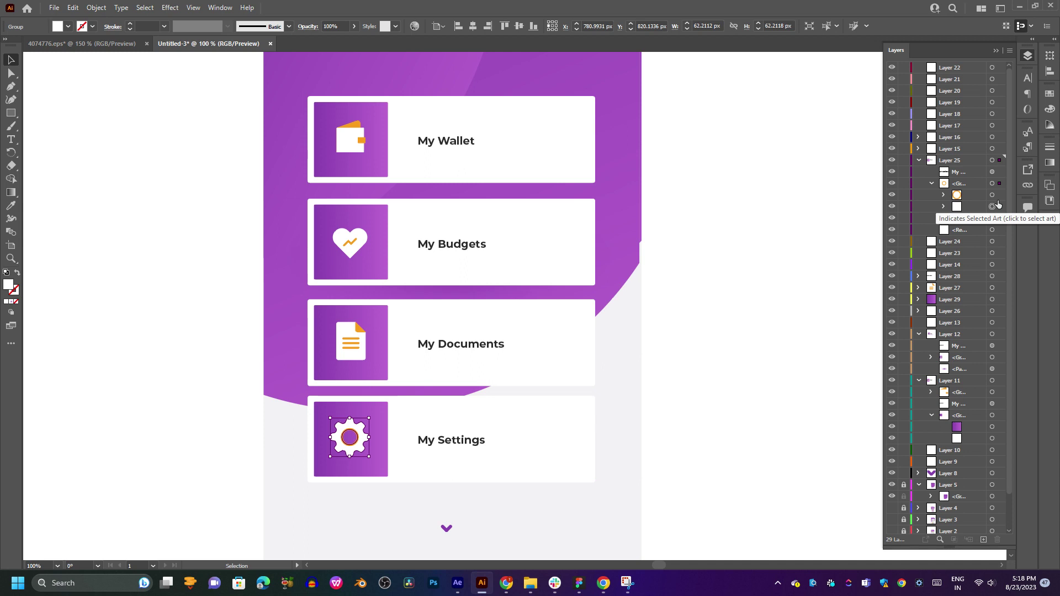
{"action": "left_click", "coordinate": [993, 196]}
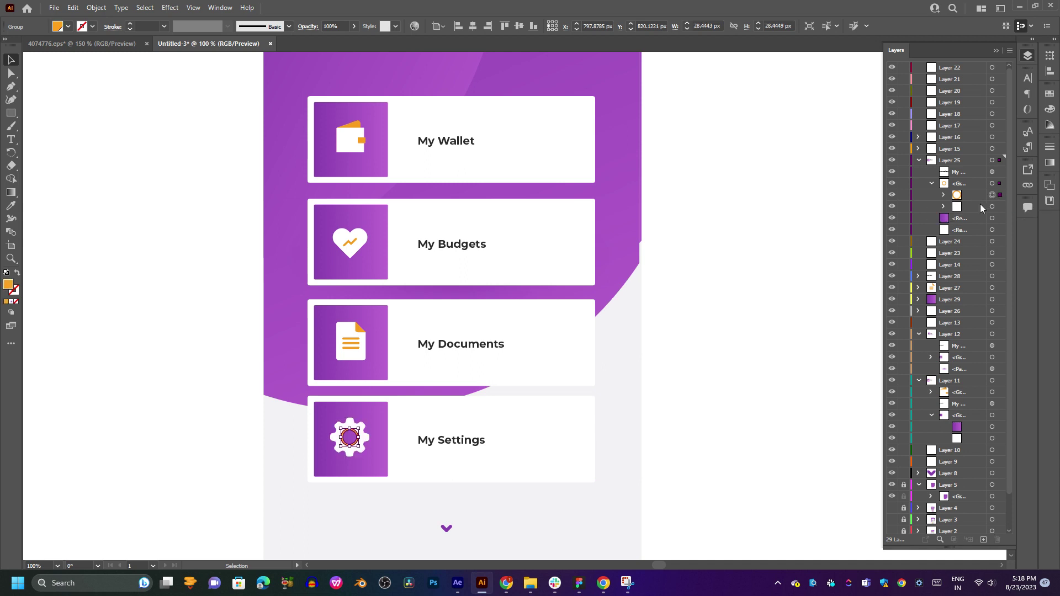
{"action": "left_click", "coordinate": [973, 217]}
{"action": "left_click", "coordinate": [994, 219]}
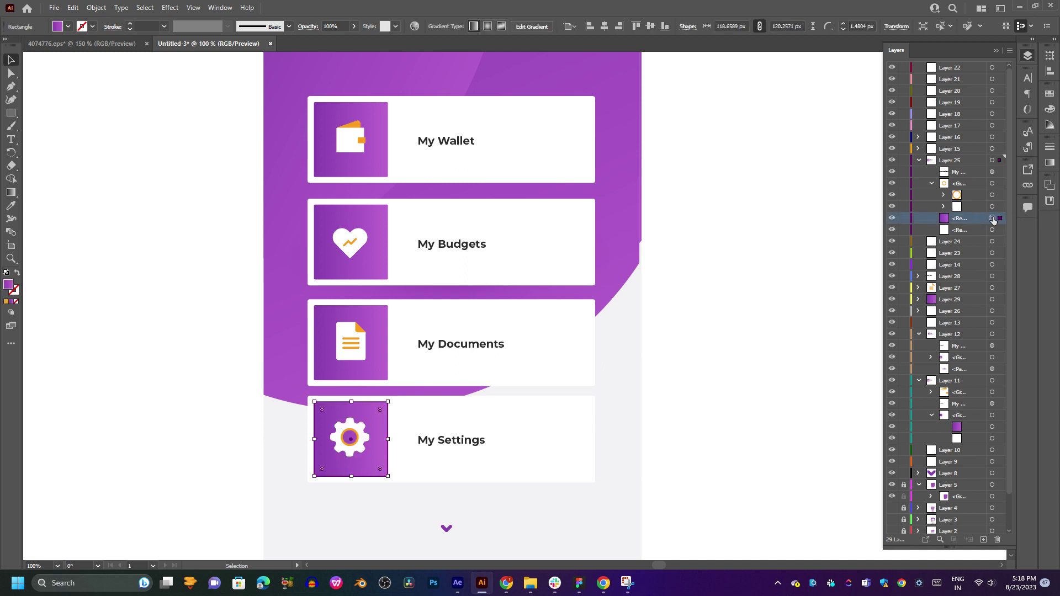
Create a new layer above Layer 25 and move the gear icon's group into it.
{"action": "left_click", "coordinate": [983, 193]}
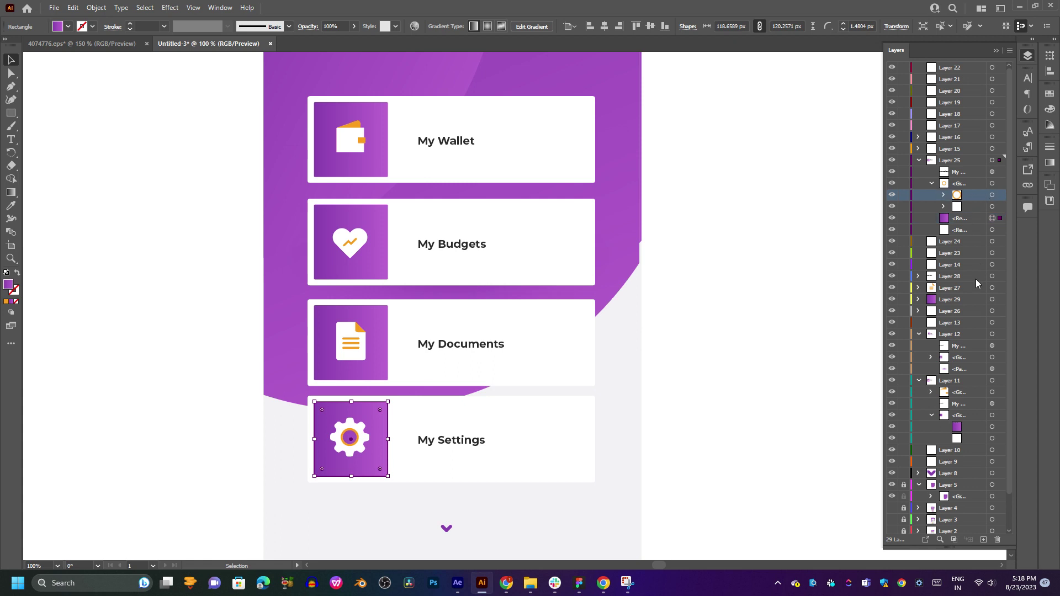
{"action": "left_click", "coordinate": [983, 541]}
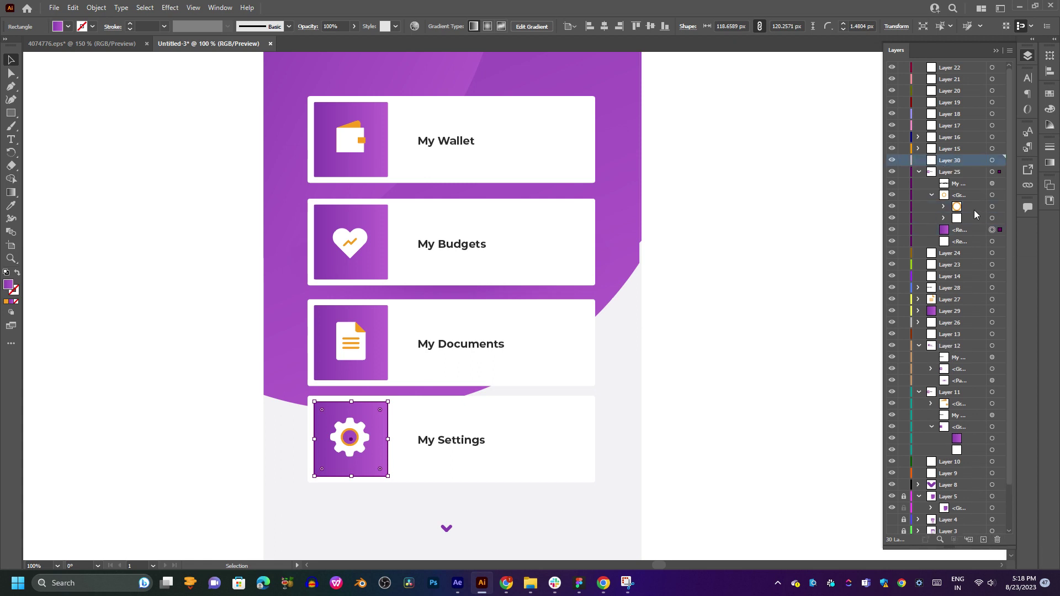
{"action": "left_click", "coordinate": [974, 208]}
{"action": "left_click", "coordinate": [993, 207]}
{"action": "left_click", "coordinate": [993, 218], "text": "shift"}
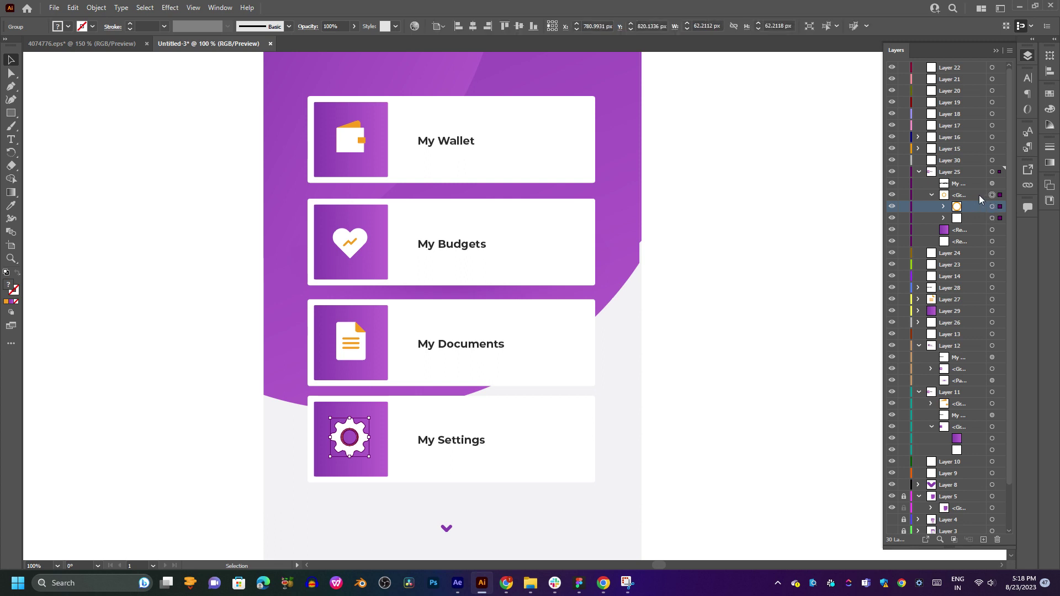
{"action": "left_click_drag", "start_coordinate": [980, 195], "coordinate": [939, 161]}
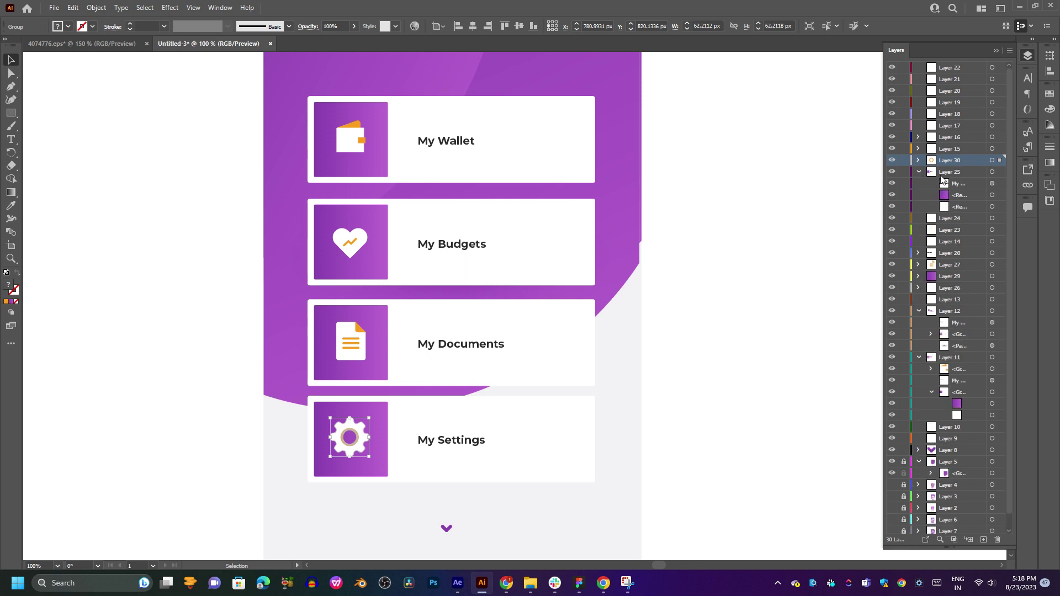
Move the empty Layer 24 above Layer 25, place the My Settings text in it, and collapse Layer 25.
{"action": "left_click", "coordinate": [965, 184]}
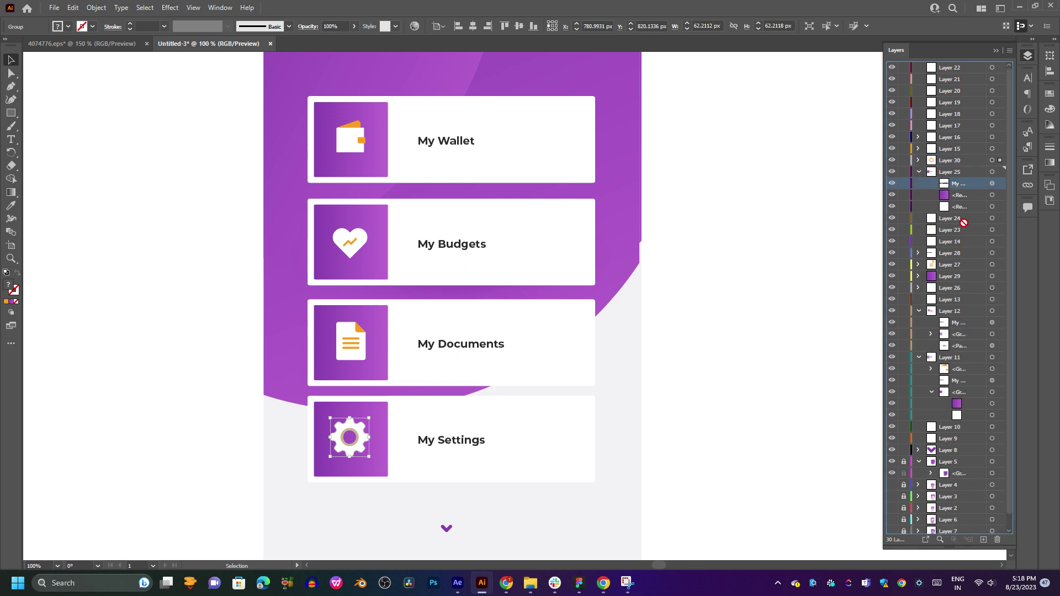
{"action": "left_click_drag", "start_coordinate": [953, 219], "coordinate": [952, 167]}
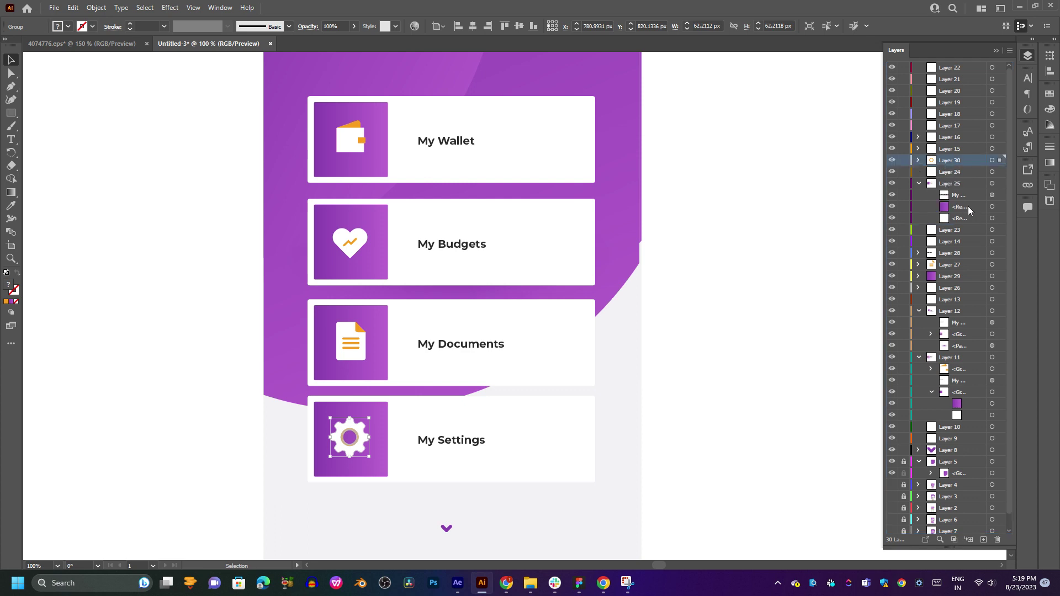
{"action": "left_click", "coordinate": [959, 172]}
{"action": "left_click", "coordinate": [918, 184]}
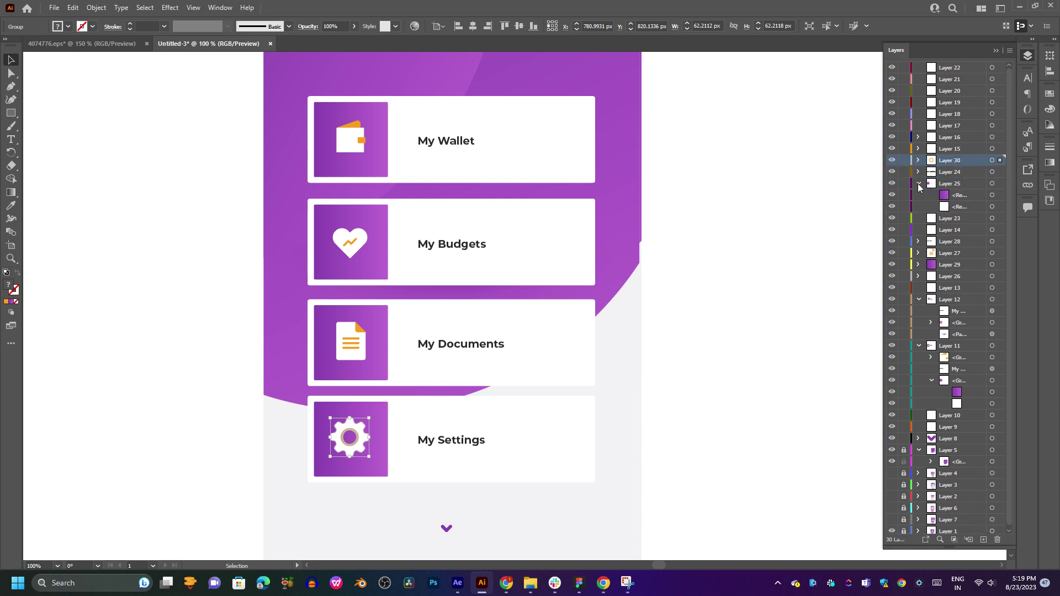
Toggle Layer 30's visibility, expand its gear group, and select the My Settings card's white rectangle to check the layer assignments.
{"action": "left_click", "coordinate": [892, 160]}
{"action": "left_click", "coordinate": [891, 161]}
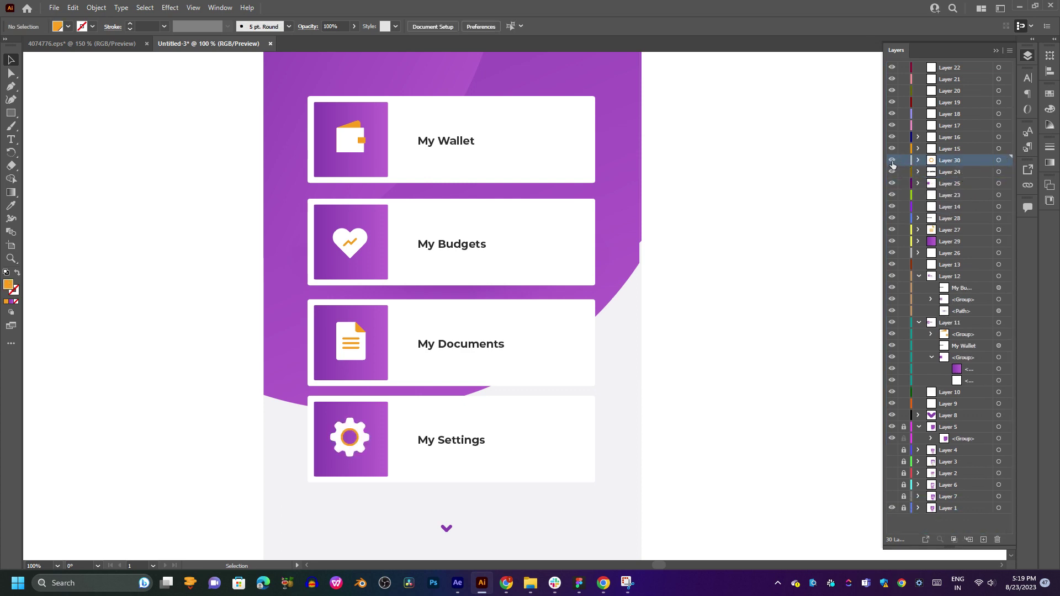
{"action": "left_click", "coordinate": [919, 161]}
{"action": "left_click", "coordinate": [962, 172]}
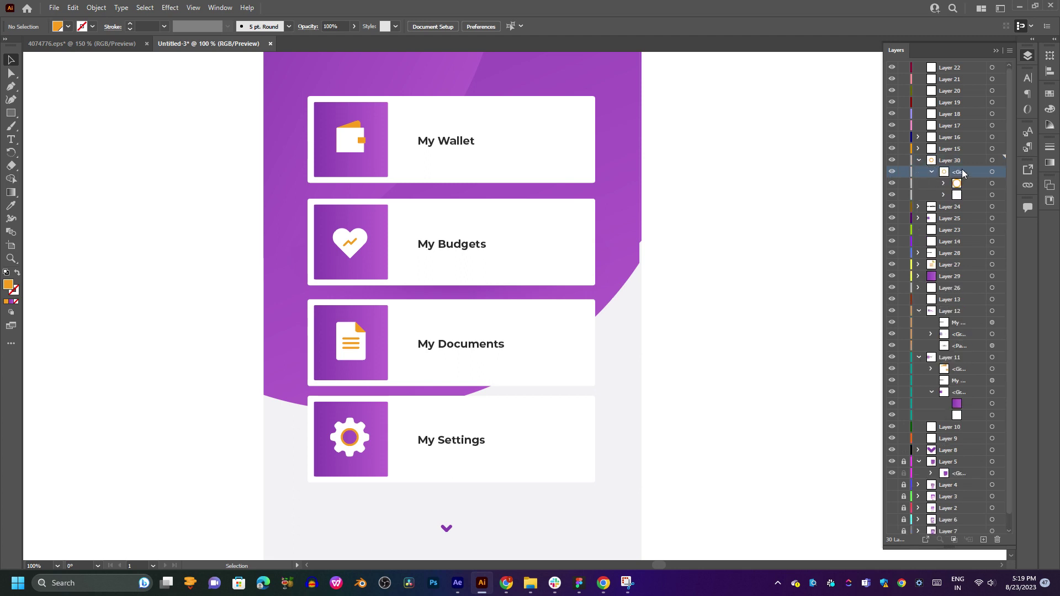
{"action": "left_click", "coordinate": [989, 172]}
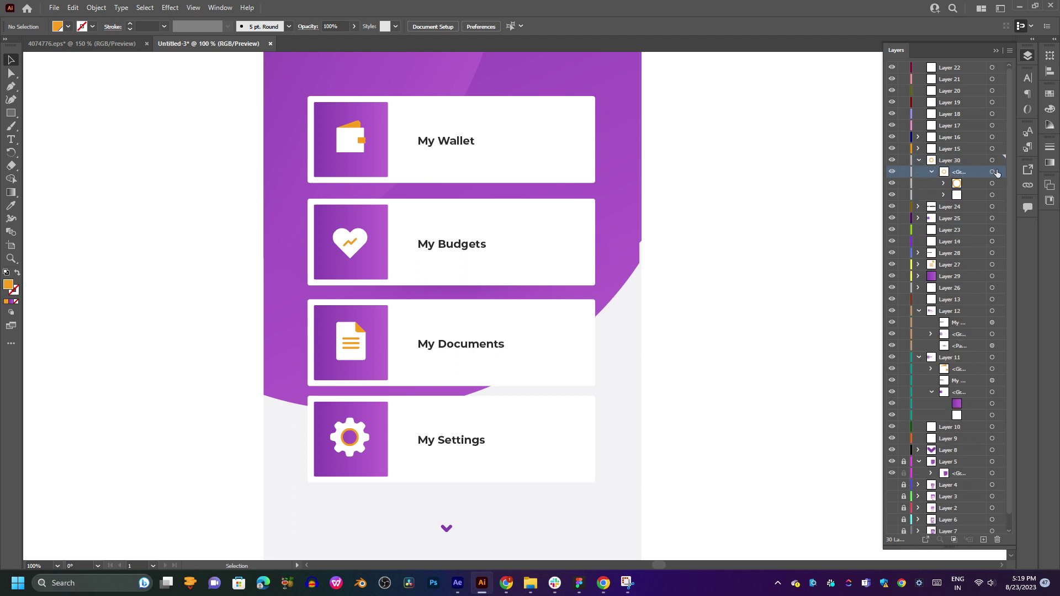
{"action": "left_click", "coordinate": [806, 211]}
{"action": "left_click", "coordinate": [523, 436]}
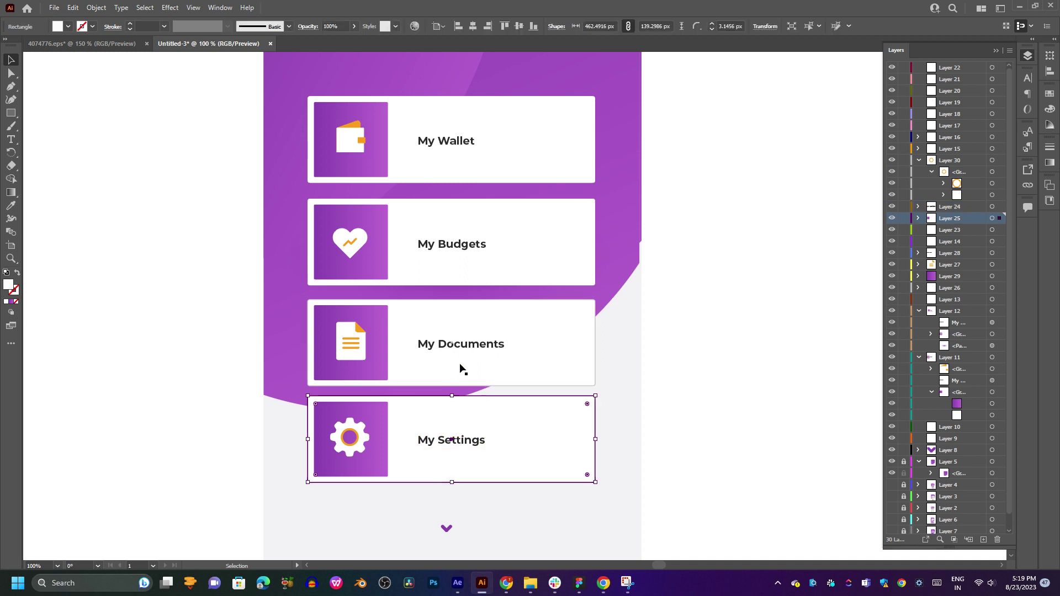
Delete the stray ellipse path behind the My Budgets card from Layer 12.
{"action": "left_click", "coordinate": [458, 367]}
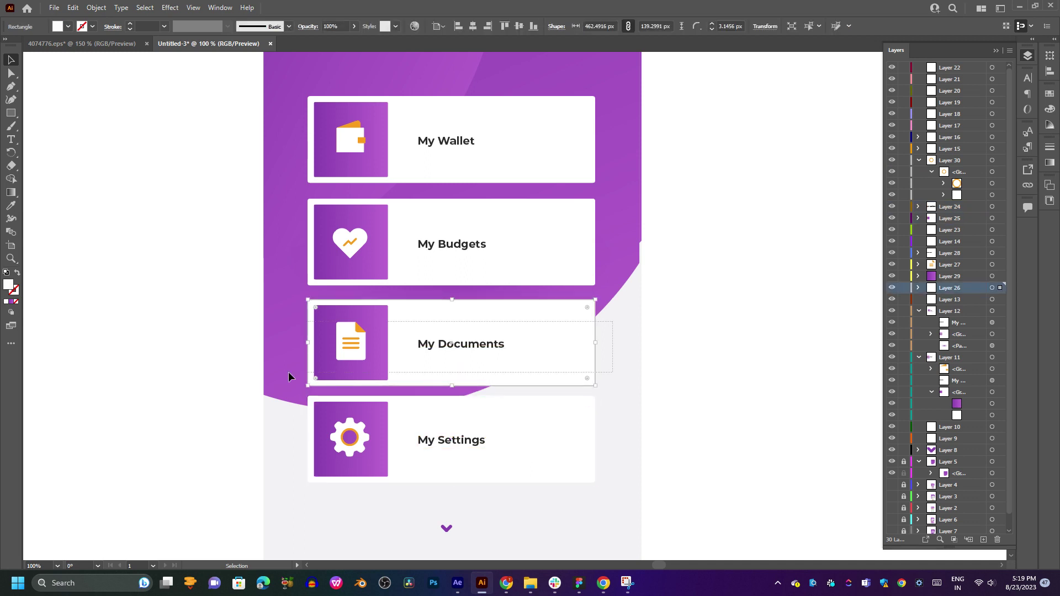
{"action": "left_click_drag", "start_coordinate": [288, 371], "coordinate": [555, 330]}
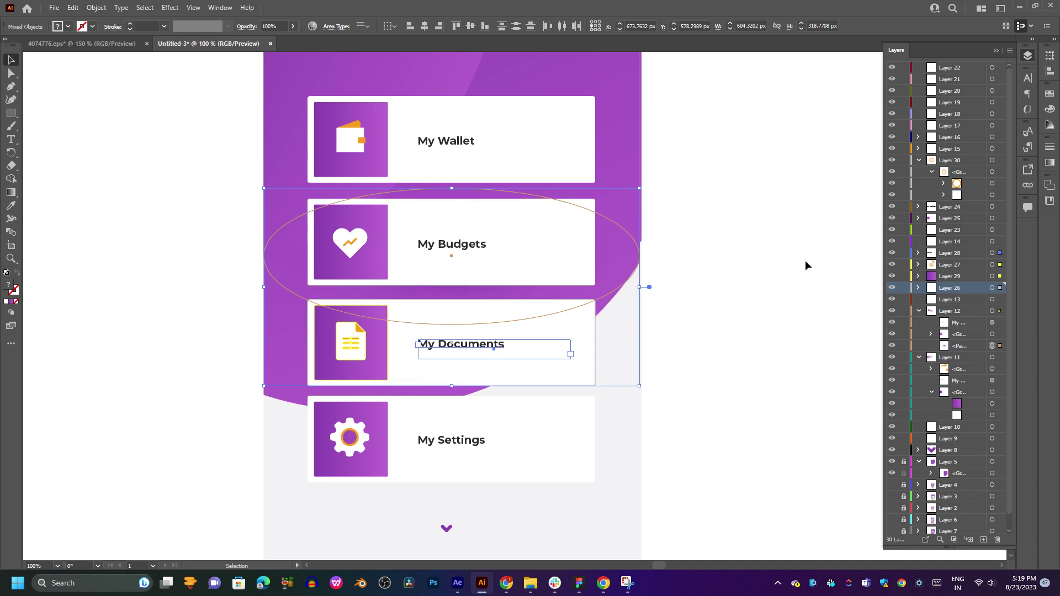
{"action": "left_click", "coordinate": [560, 272]}
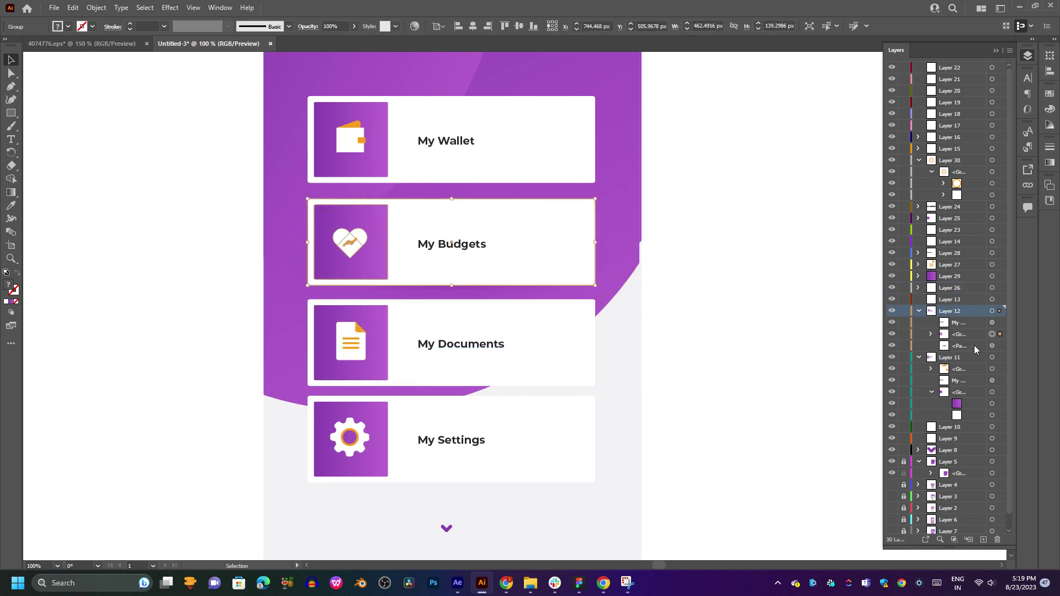
{"action": "left_click", "coordinate": [992, 346]}
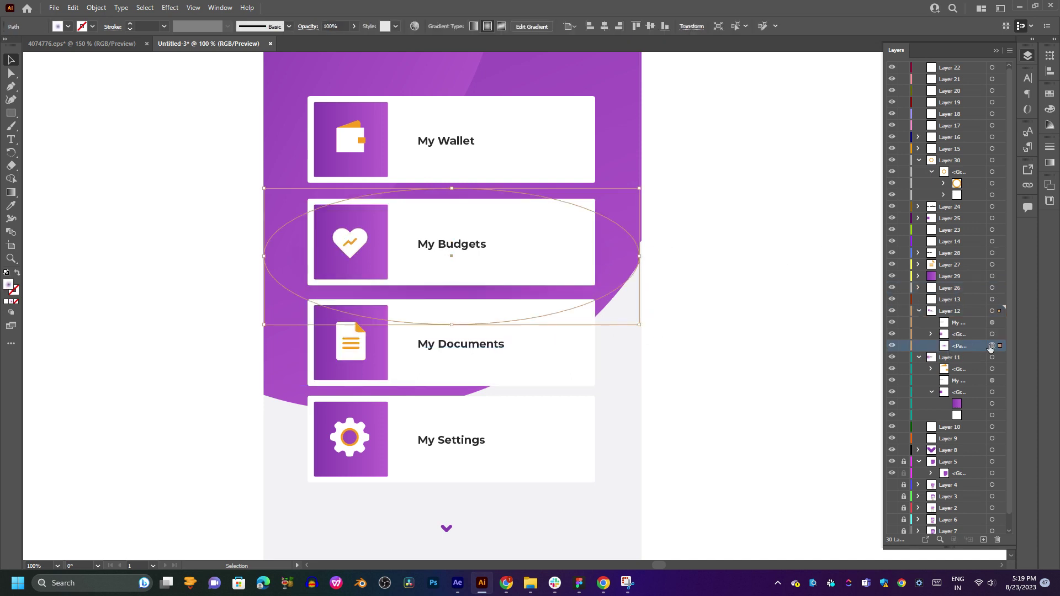
{"action": "left_click", "coordinate": [1000, 540]}
{"action": "left_click", "coordinate": [604, 583]}
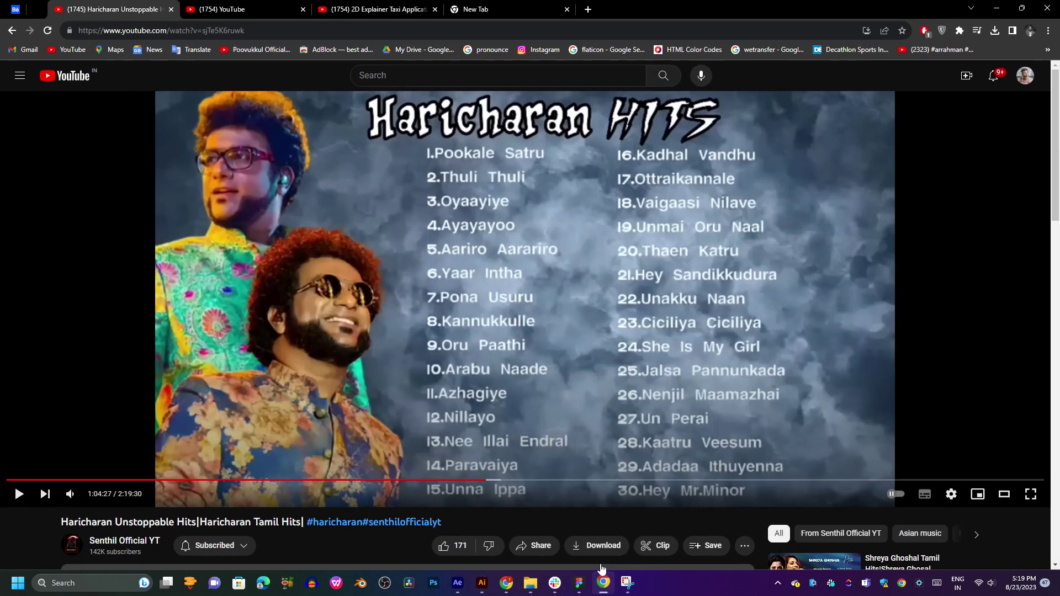
{"action": "left_click", "coordinate": [377, 288]}
{"action": "left_click", "coordinate": [397, 10]}
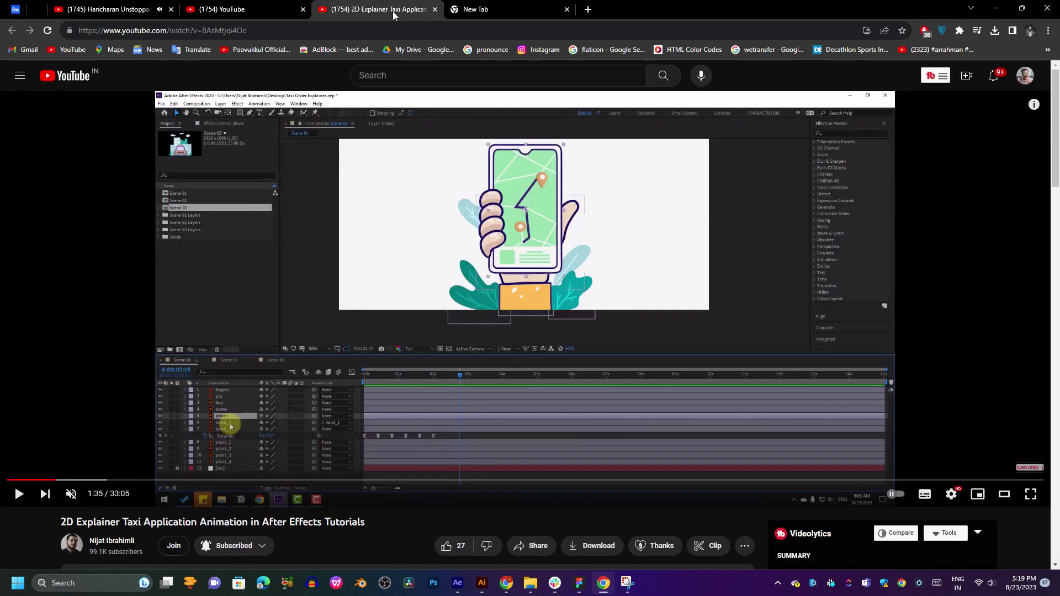
{"action": "left_click", "coordinate": [240, 15]}
{"action": "left_click", "coordinate": [483, 10]}
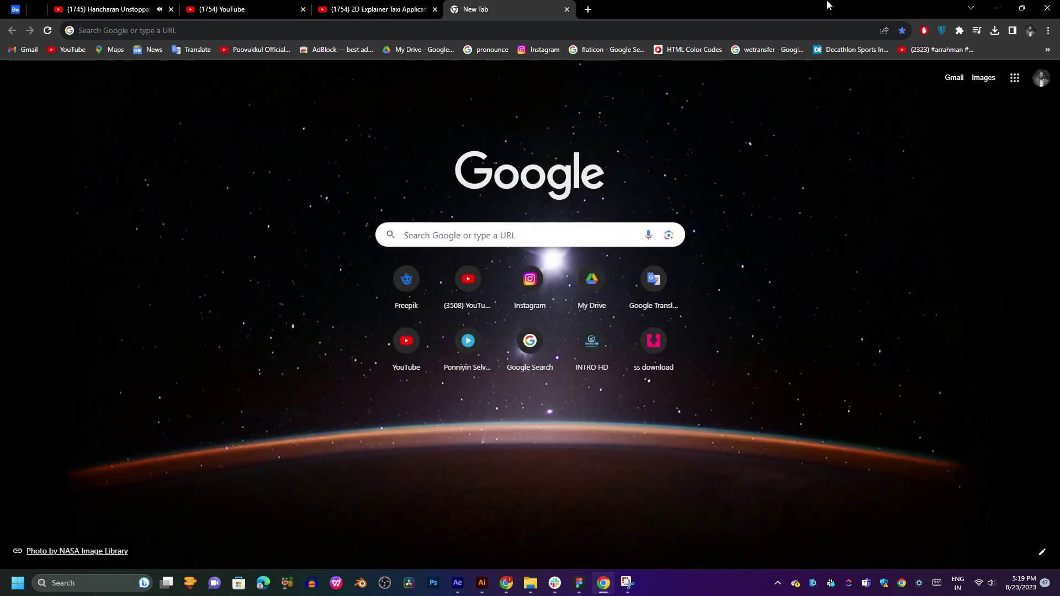
{"action": "left_click", "coordinate": [997, 8]}
{"action": "left_click", "coordinate": [512, 368]}
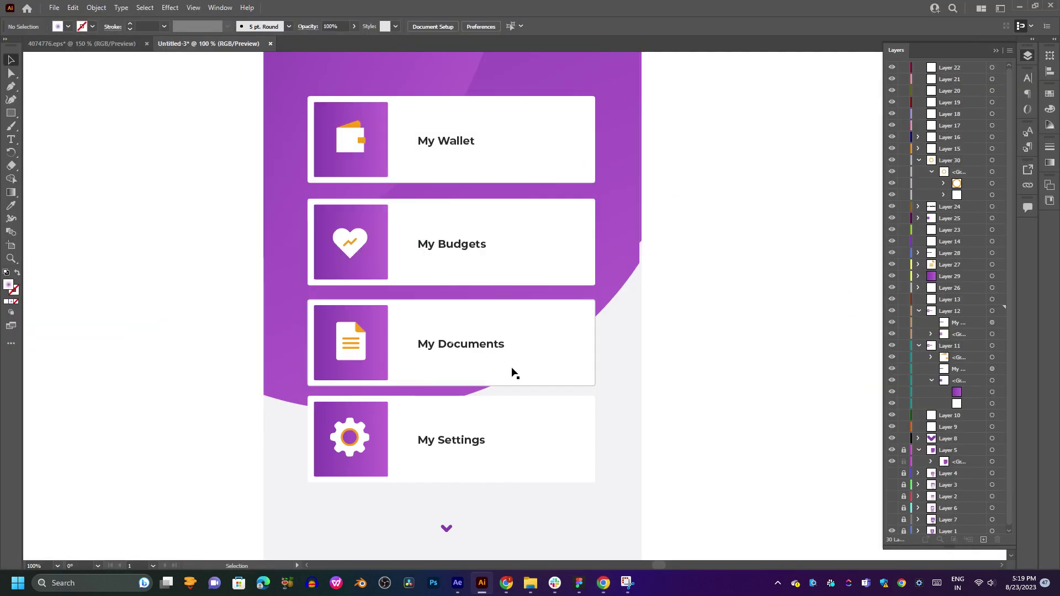
{"action": "double_click", "coordinate": [478, 350]}
{"action": "left_click_drag", "start_coordinate": [567, 346], "coordinate": [383, 369]}
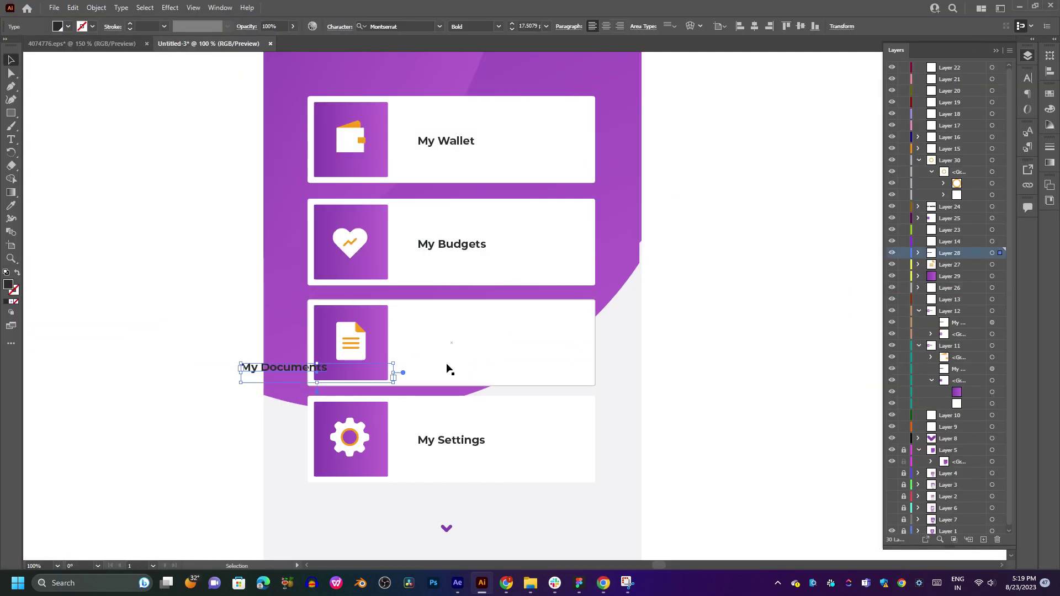
{"action": "key", "text": "a"}
{"action": "key", "text": "ctrl+z"}
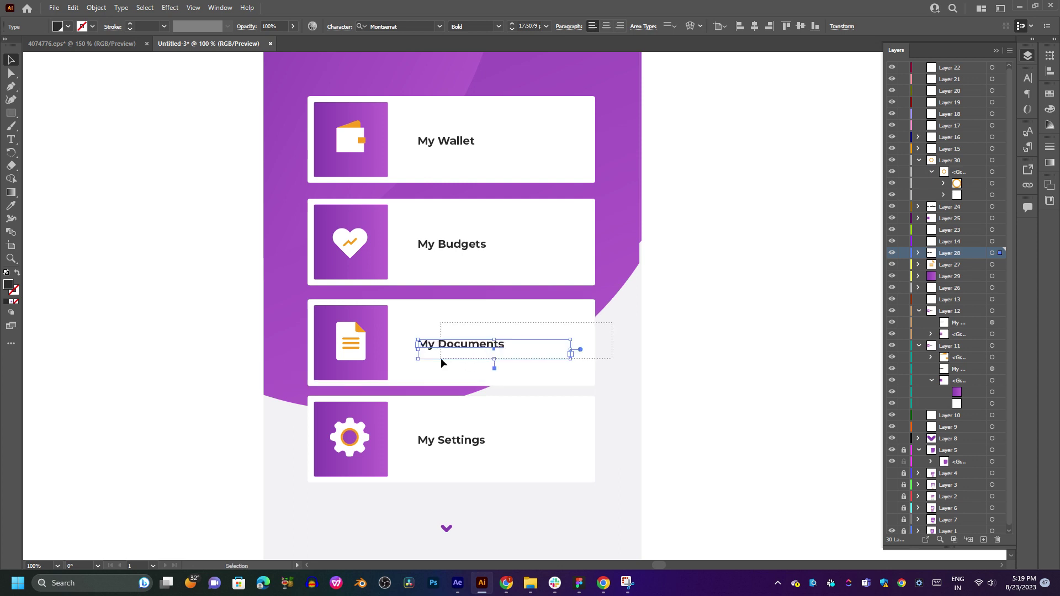
Group the My Documents card's text, icon, purple square and white rectangle on Layer 28, and expand that layer and group.
{"action": "key", "text": "v"}
{"action": "left_click", "coordinate": [329, 365]}
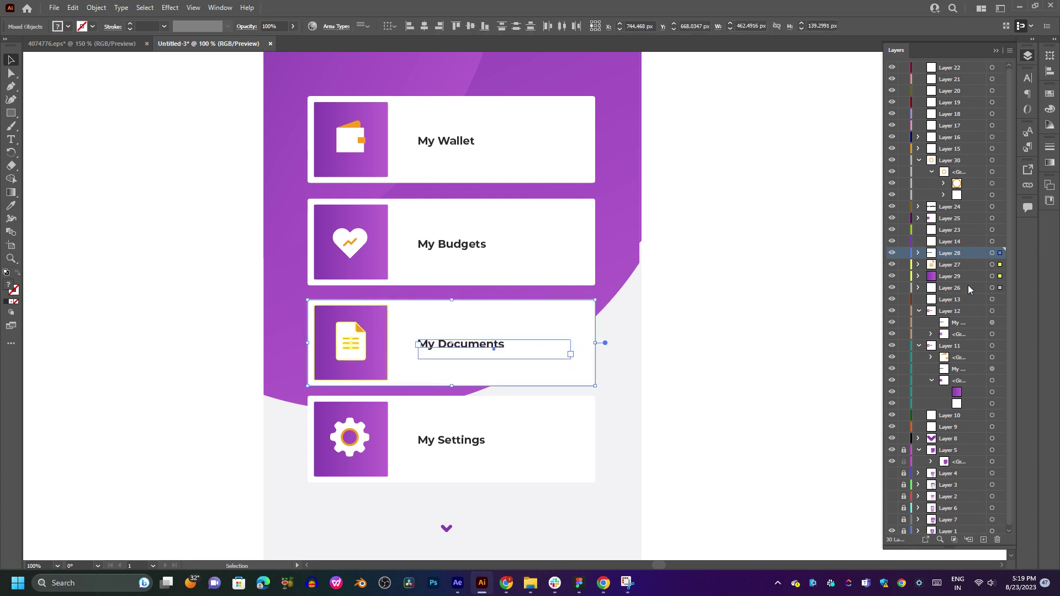
{"action": "scroll", "coordinate": [552, 354], "scroll_direction": "up", "scroll_amount": 3}
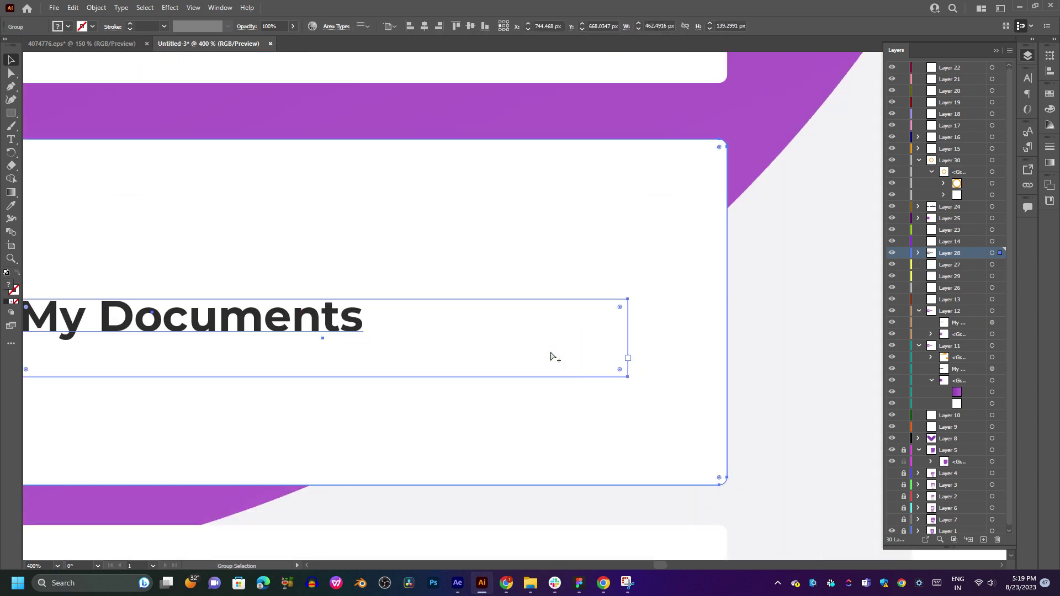
{"action": "scroll", "coordinate": [547, 367], "scroll_direction": "down", "scroll_amount": 2}
{"action": "left_click_drag", "start_coordinate": [547, 364], "coordinate": [669, 350]}
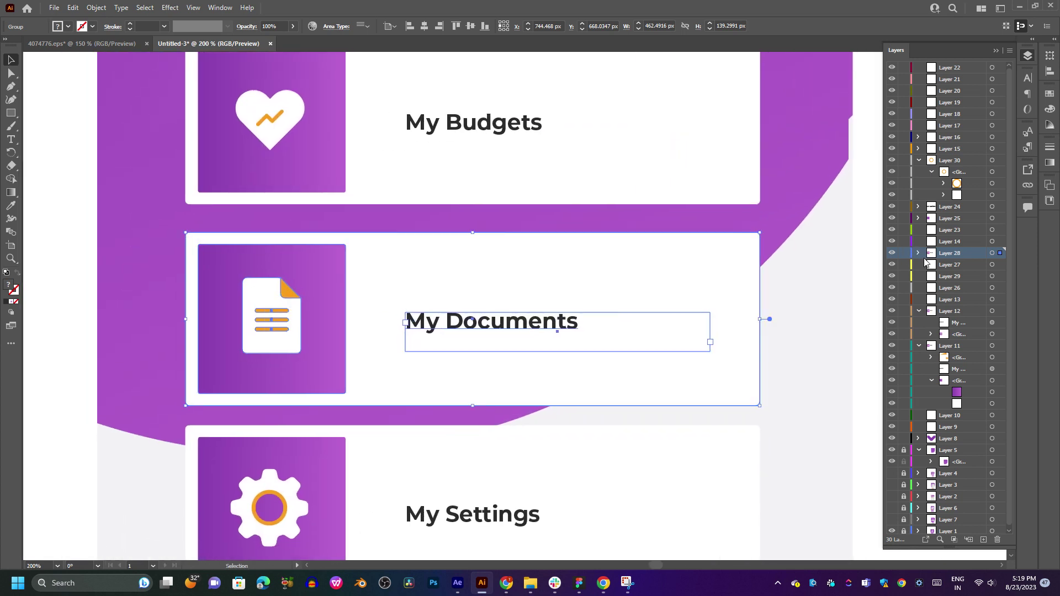
{"action": "left_click", "coordinate": [919, 254]}
{"action": "left_click", "coordinate": [932, 265]}
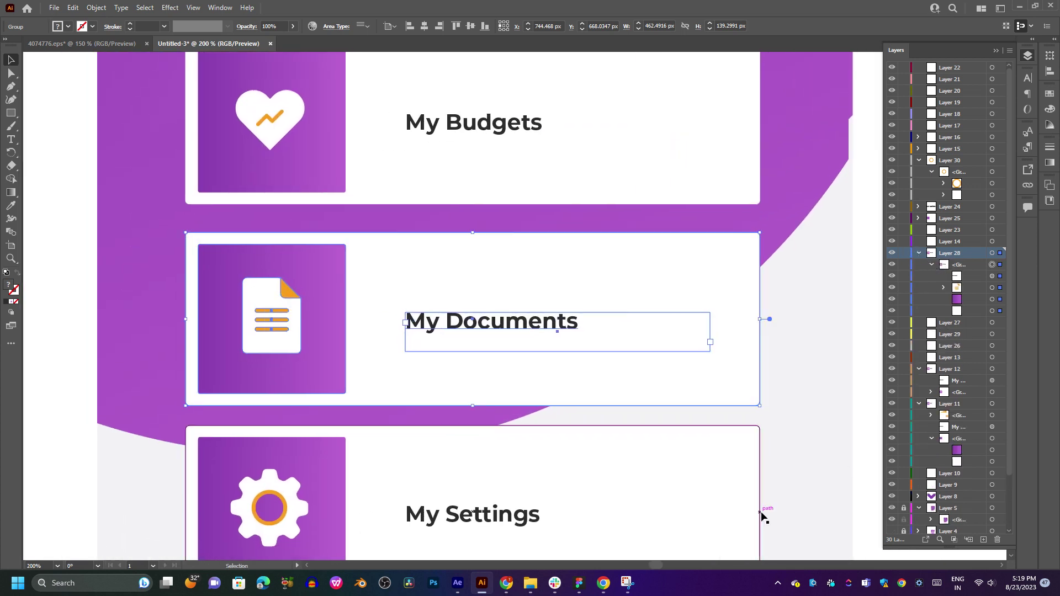
{"action": "left_click", "coordinate": [604, 583]}
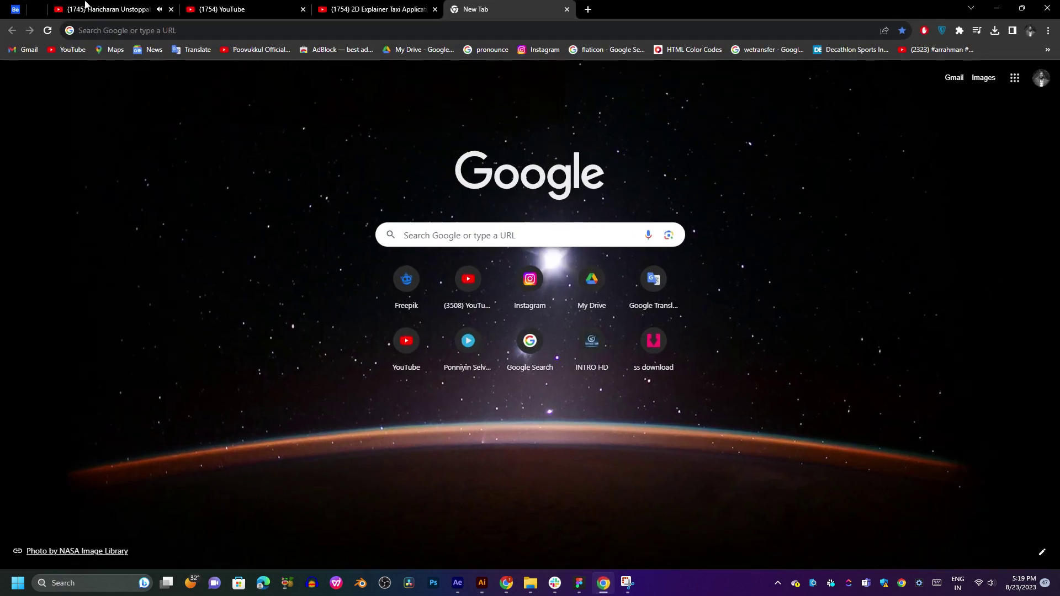
{"action": "left_click", "coordinate": [37, 9]}
{"action": "left_click", "coordinate": [88, 9]}
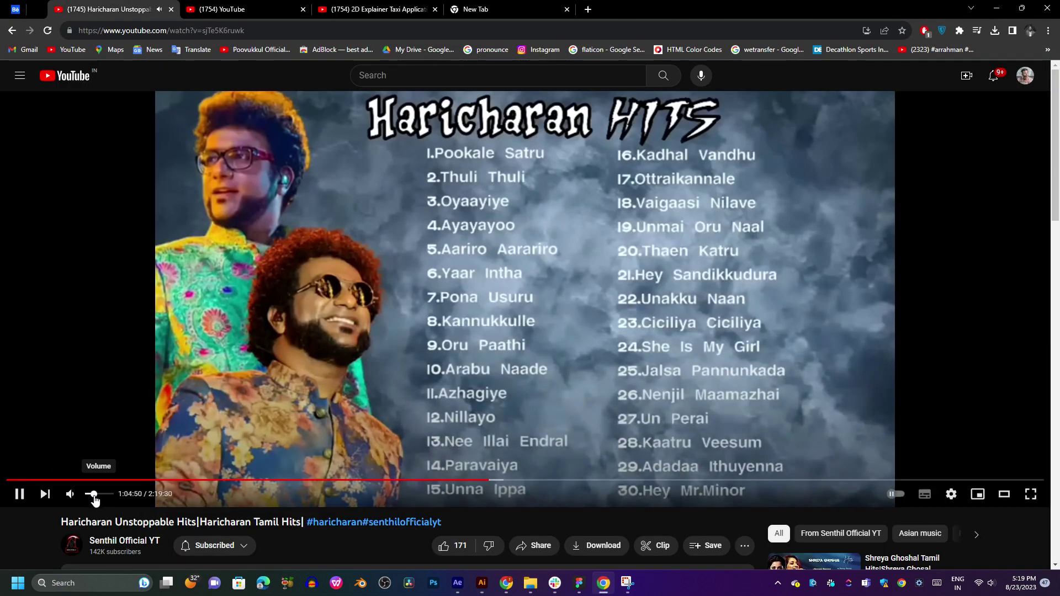
{"action": "left_click", "coordinate": [995, 9]}
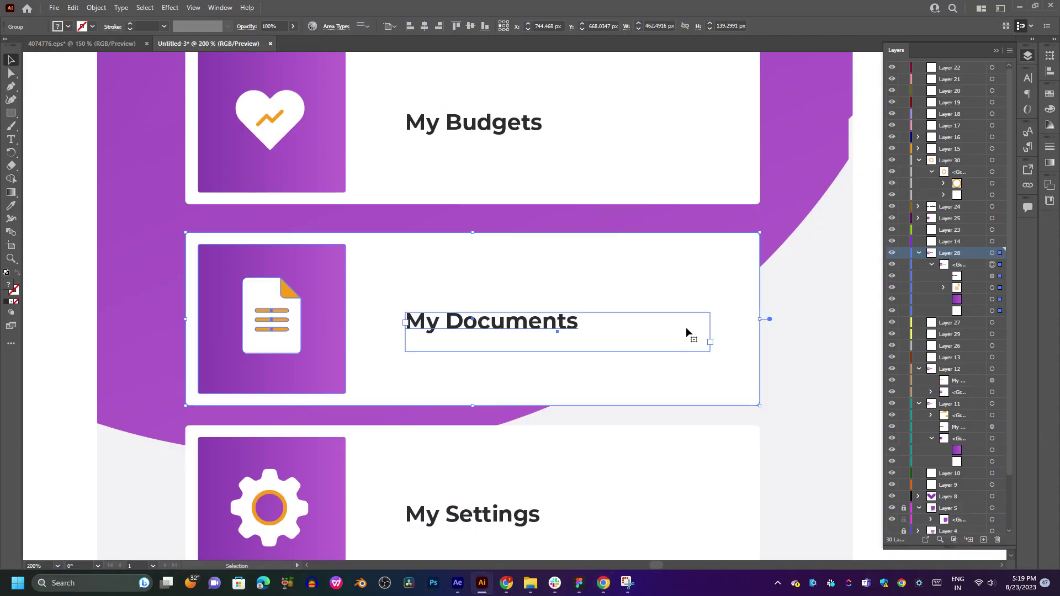
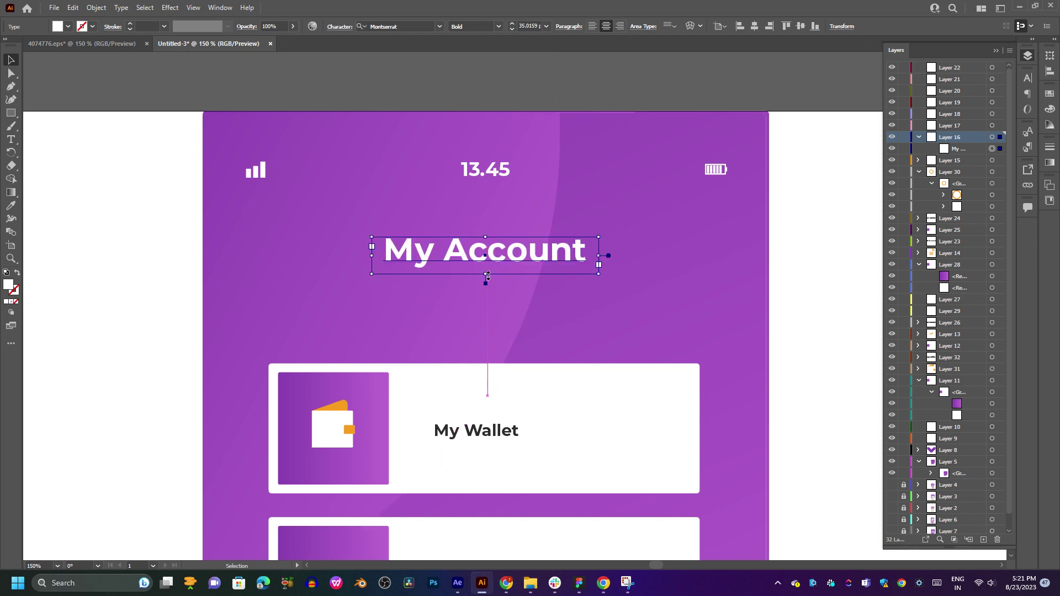
Move the status bar's battery icon from Layer 15 to Layer 17 and its signal bars to Layer 18.
{"action": "left_click", "coordinate": [723, 169]}
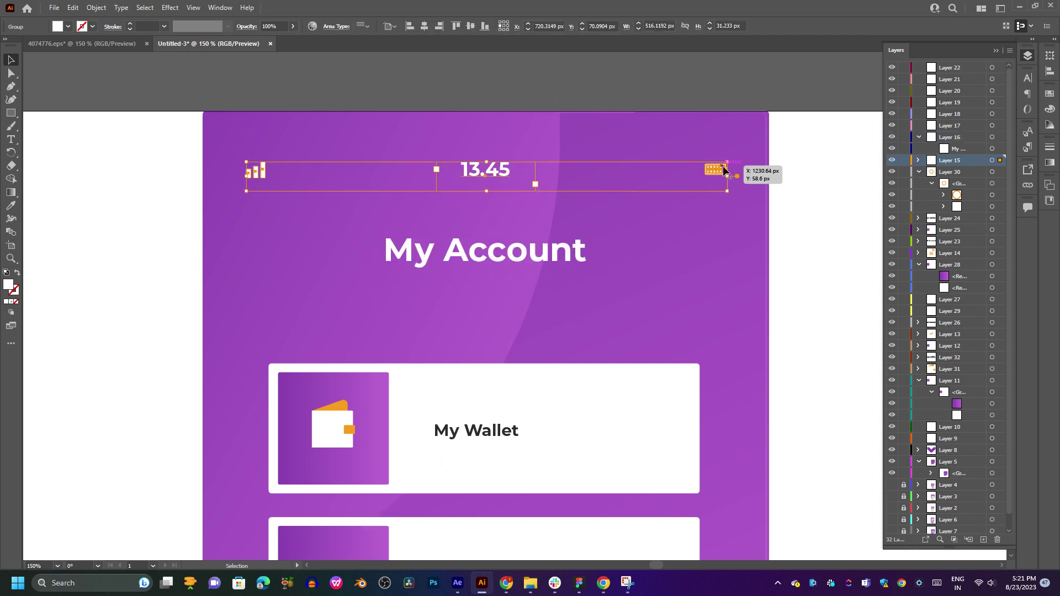
{"action": "left_click", "coordinate": [919, 160]}
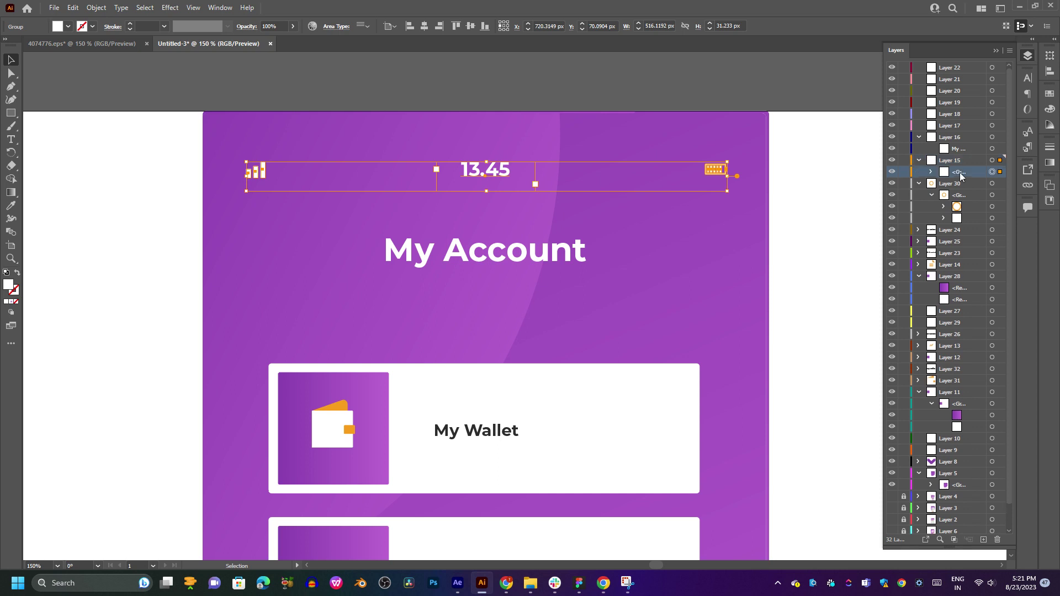
{"action": "left_click", "coordinate": [932, 172]}
{"action": "left_click", "coordinate": [992, 184]}
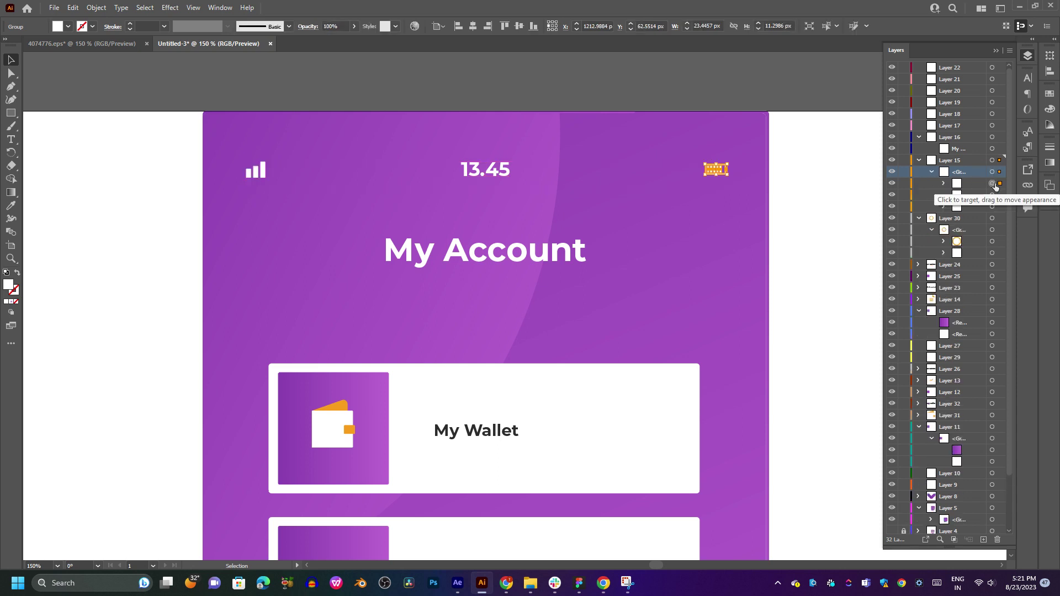
{"action": "left_click_drag", "start_coordinate": [963, 180], "coordinate": [958, 126]}
{"action": "left_click", "coordinate": [991, 195]}
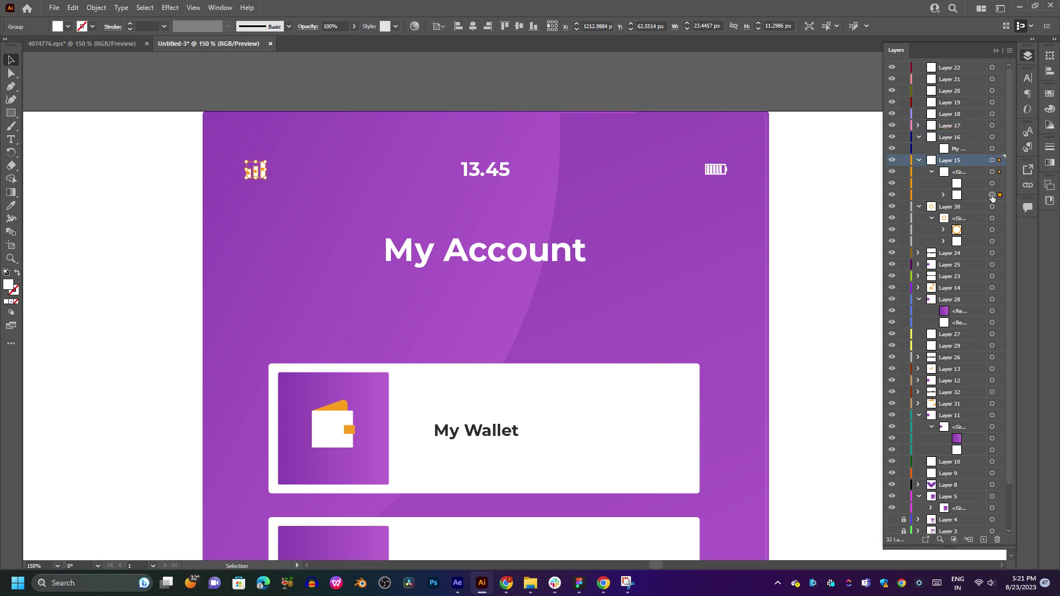
{"action": "left_click_drag", "start_coordinate": [964, 196], "coordinate": [959, 114]}
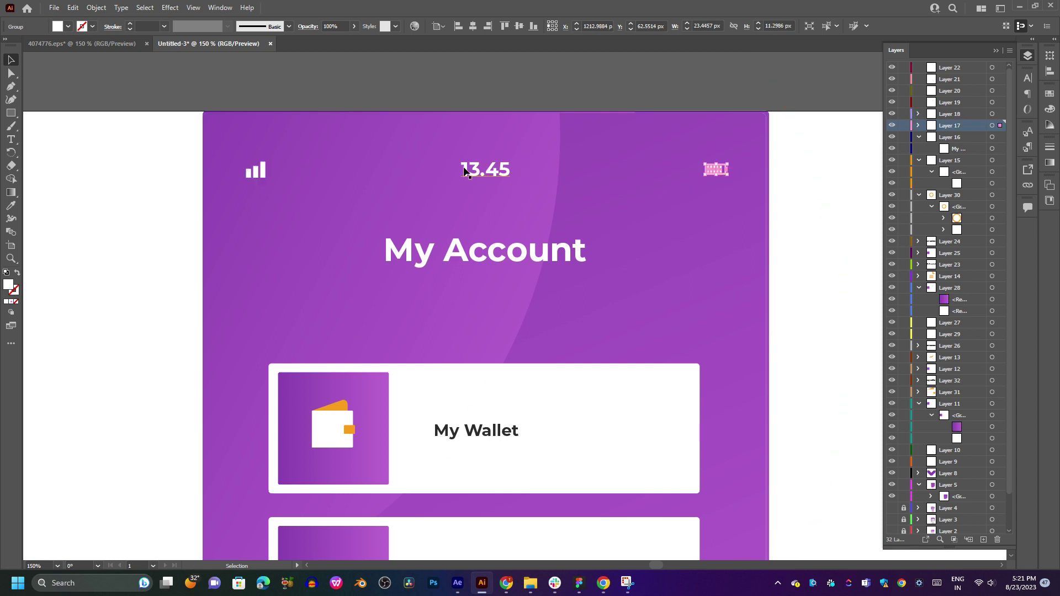
Take the 13.45 text out of its group directly into Layer 15, and collapse Layers 15 and 16.
{"action": "left_click", "coordinate": [482, 174]}
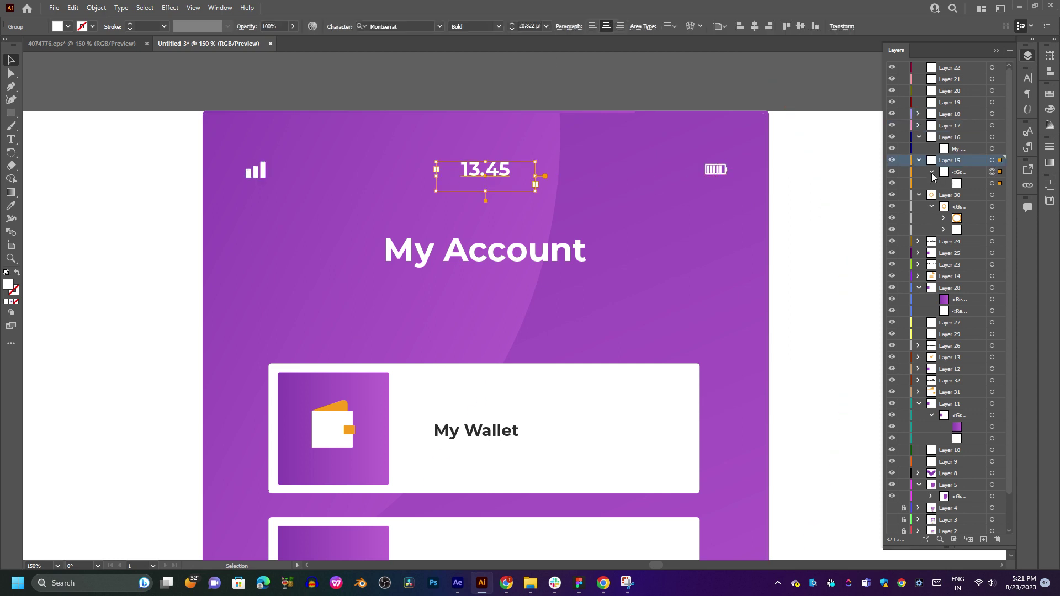
{"action": "left_click", "coordinate": [969, 186]}
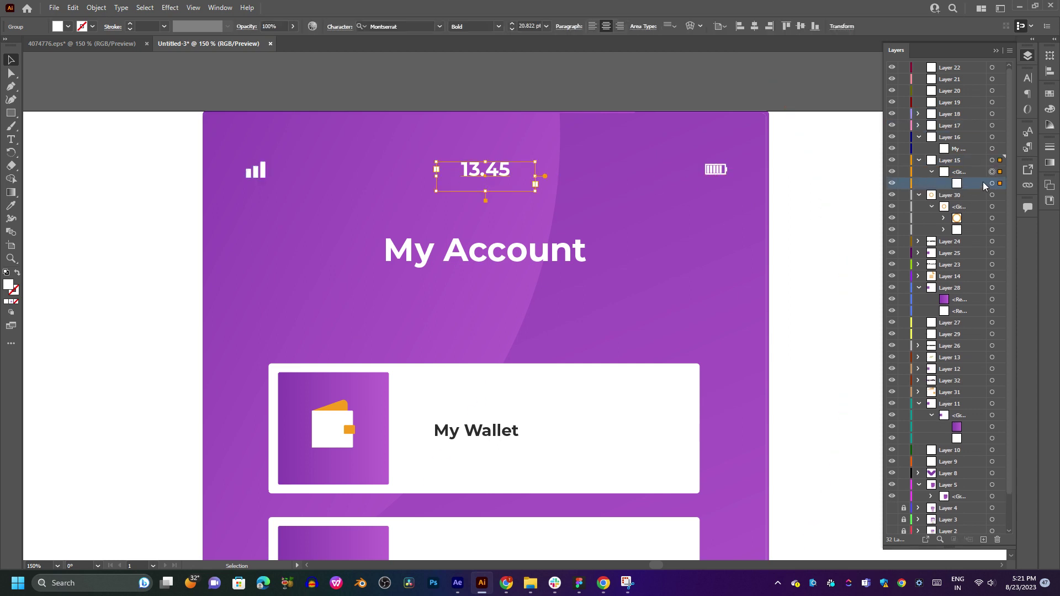
{"action": "left_click_drag", "start_coordinate": [983, 181], "coordinate": [943, 174]}
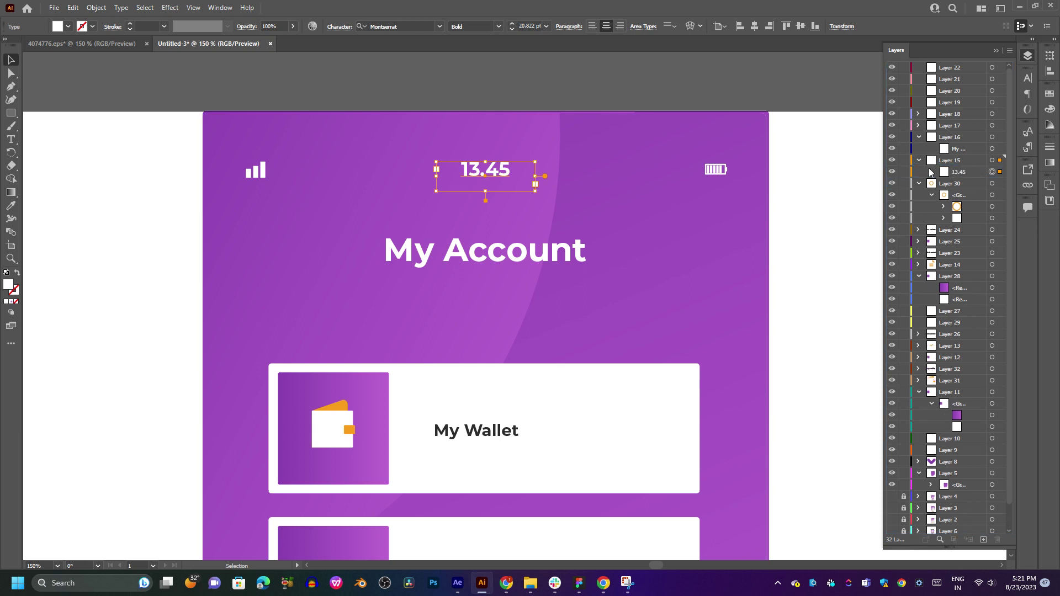
{"action": "left_click", "coordinate": [919, 160]}
{"action": "left_click", "coordinate": [919, 137]}
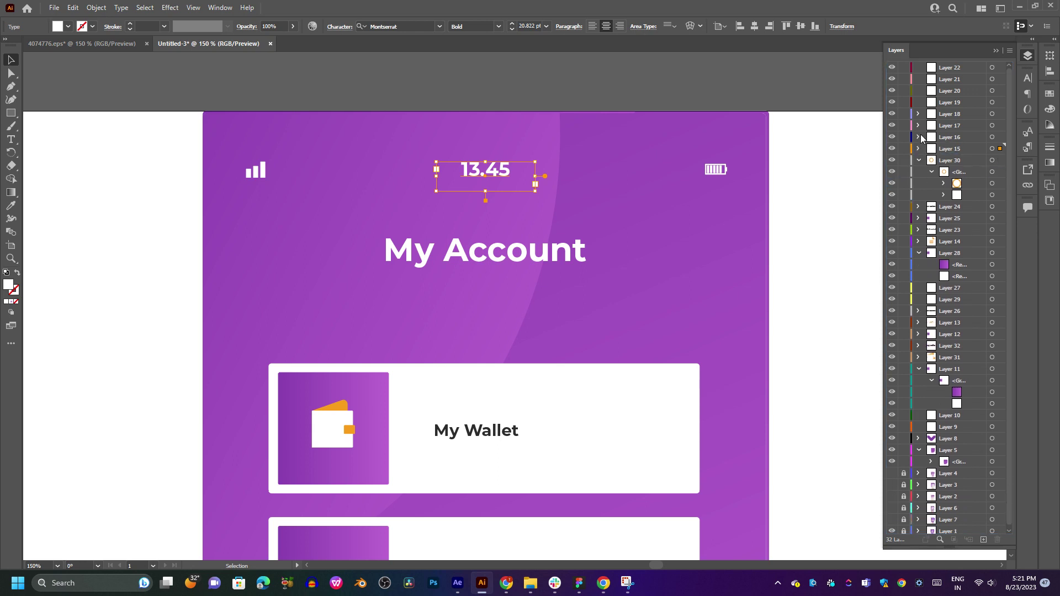
{"action": "left_click", "coordinate": [992, 138]}
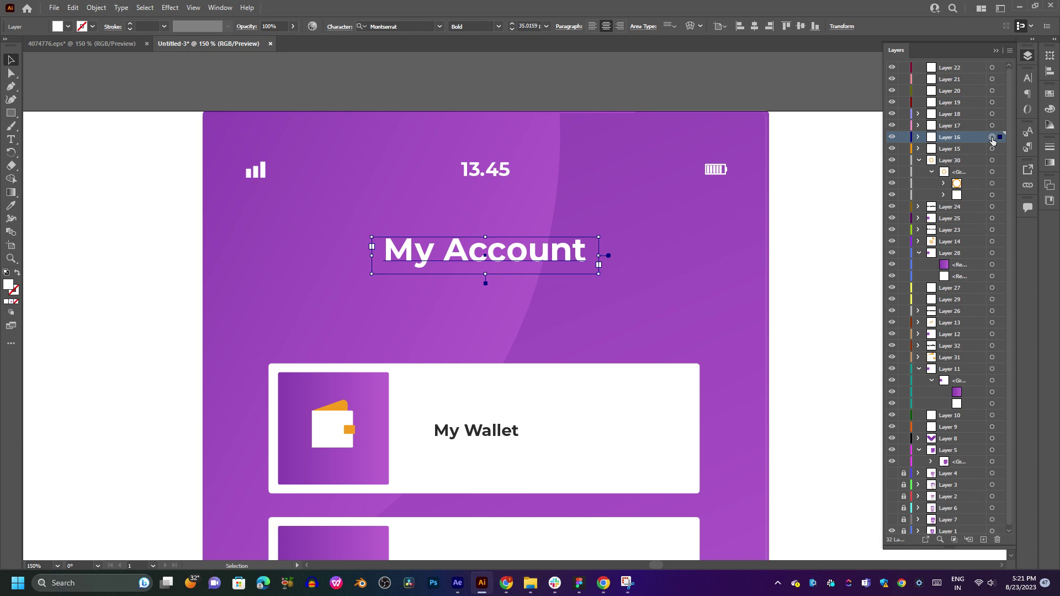
Select the My Account screen's background group and hide its Layer 5.
{"action": "left_click", "coordinate": [748, 224]}
{"action": "left_click_drag", "start_coordinate": [747, 224], "coordinate": [718, 168]}
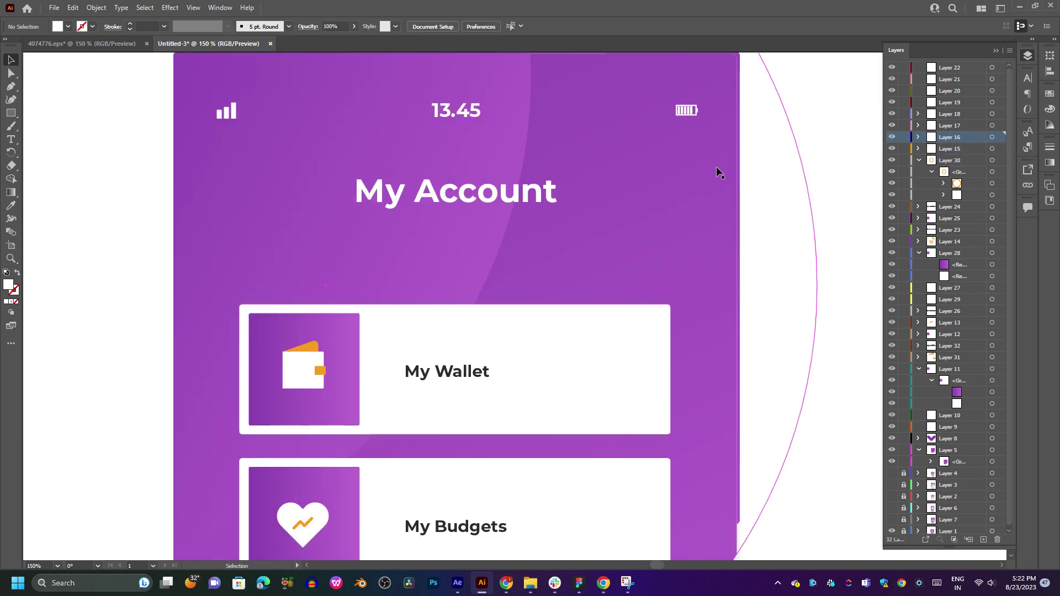
{"action": "scroll", "coordinate": [717, 168], "scroll_direction": "down", "scroll_amount": 3}
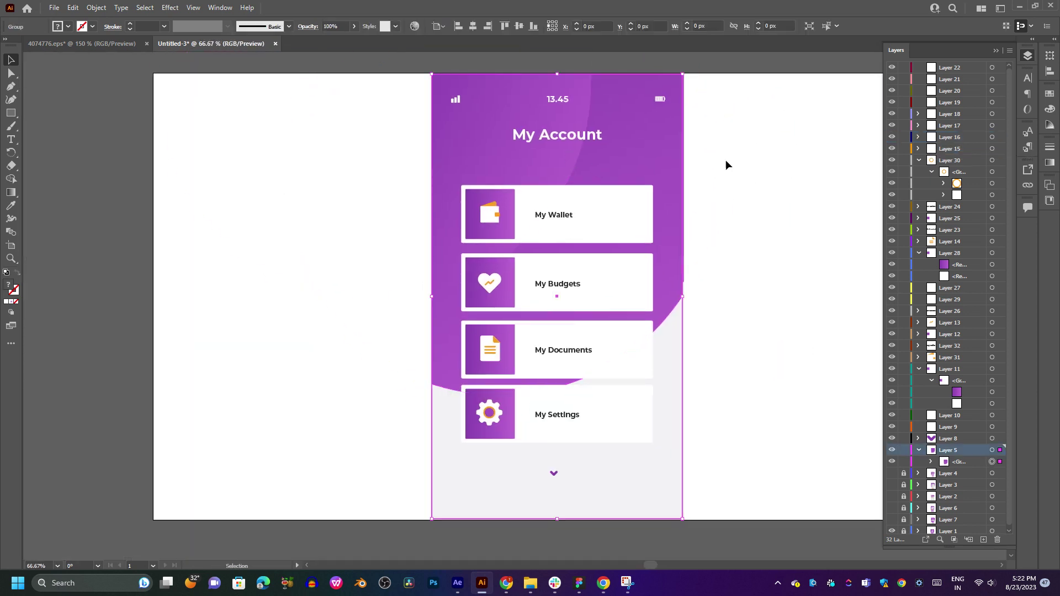
{"action": "left_click", "coordinate": [604, 204]}
{"action": "left_click", "coordinate": [655, 165]}
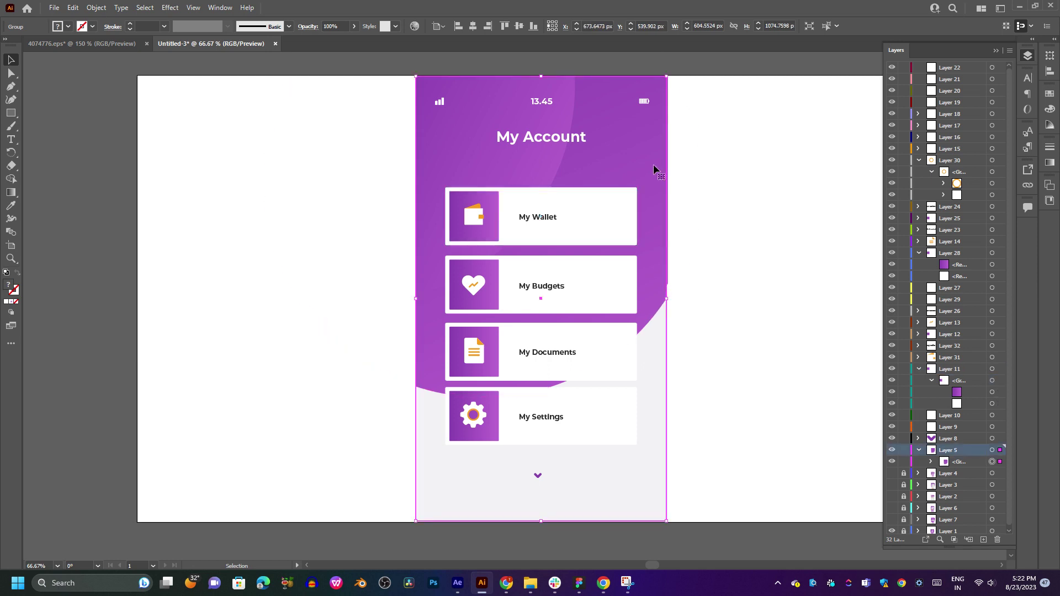
{"action": "scroll", "coordinate": [648, 144], "scroll_direction": "down", "scroll_amount": 1}
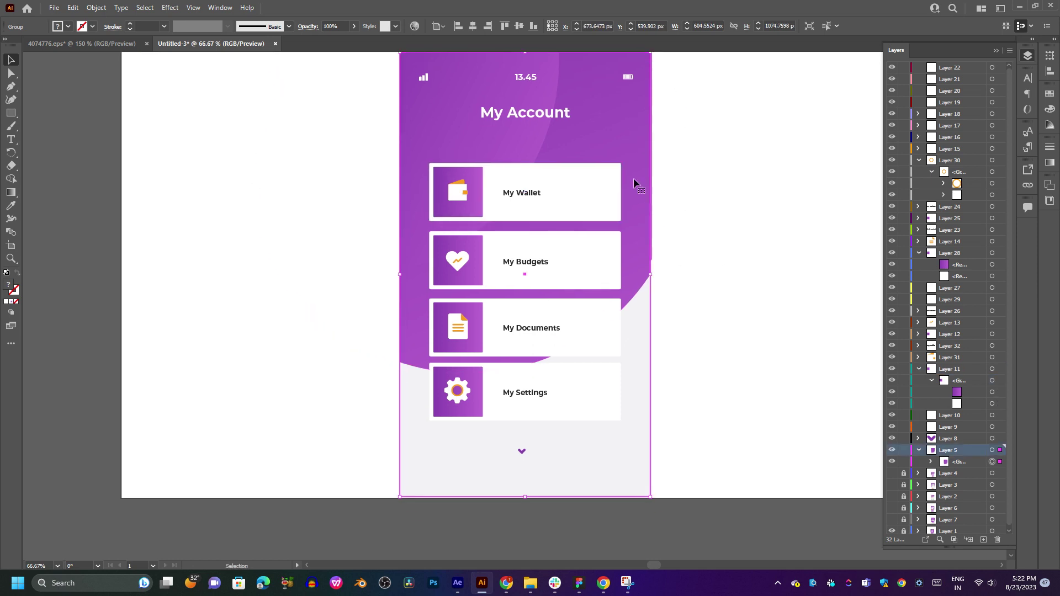
{"action": "left_click", "coordinate": [892, 450]}
{"action": "scroll", "coordinate": [686, 300], "scroll_direction": "up", "scroll_amount": 1}
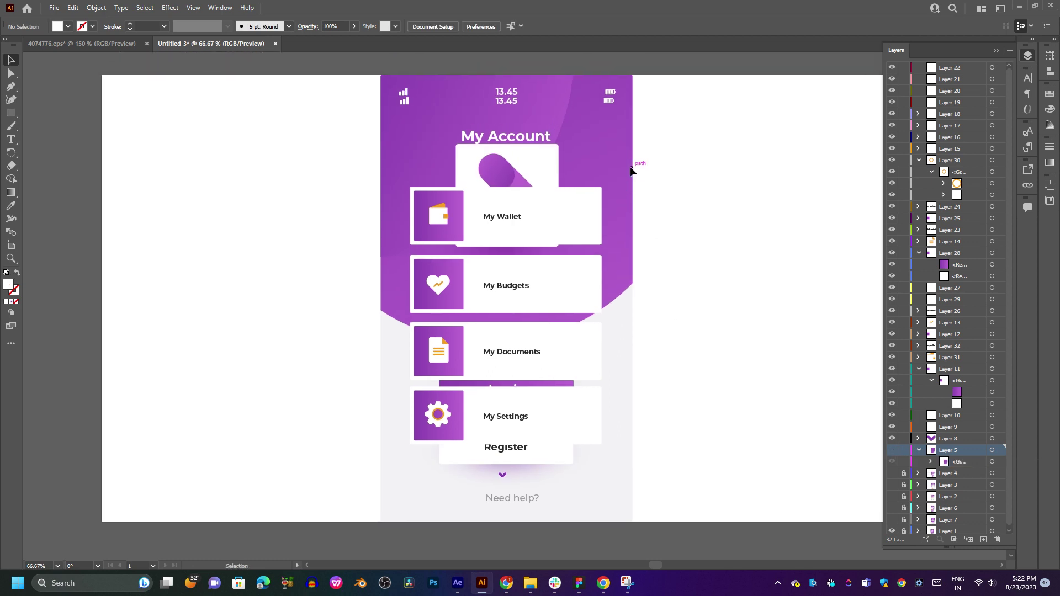
Select the status bar's battery icon to check its layer, and clear the selection.
{"action": "left_click", "coordinate": [607, 98]}
{"action": "left_click", "coordinate": [674, 134]}
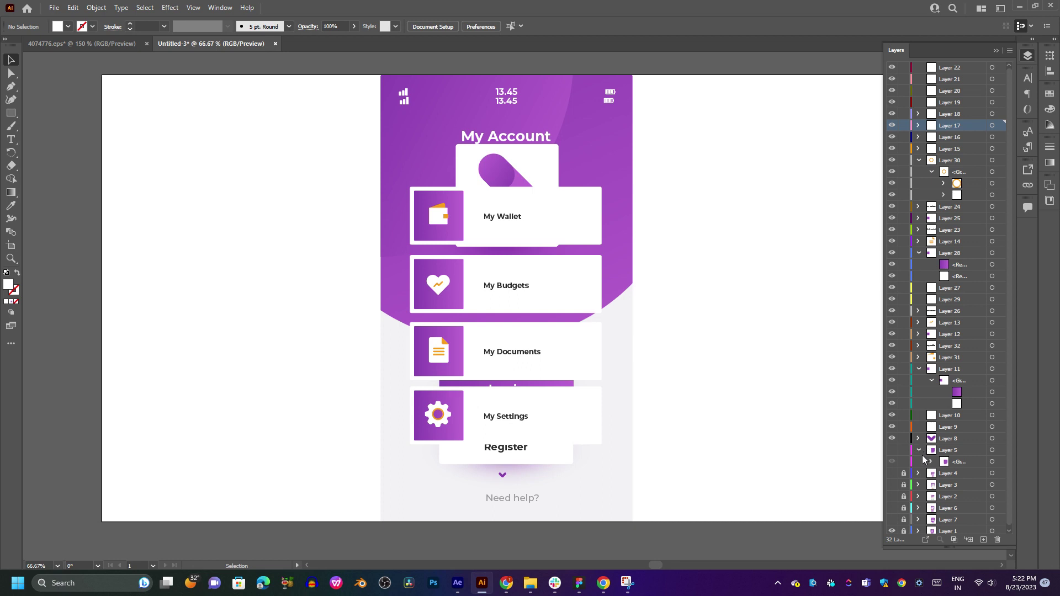
{"action": "scroll", "coordinate": [928, 497], "scroll_direction": "down", "scroll_amount": 1}
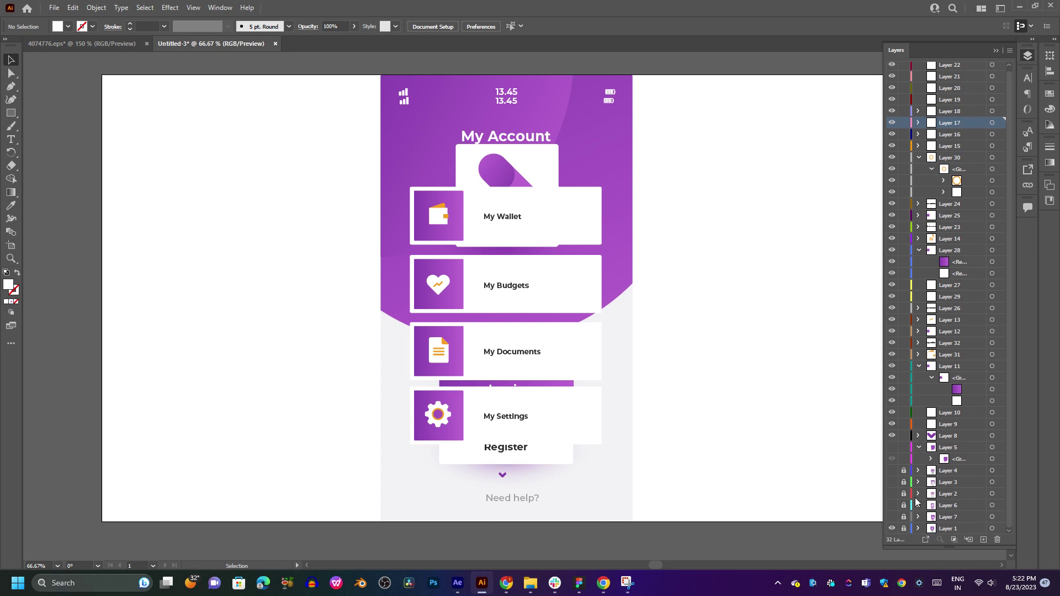
Hide Layer 1, collapse Layers 30, 28 and 11, and clear the layer highlight.
{"action": "left_click", "coordinate": [892, 529]}
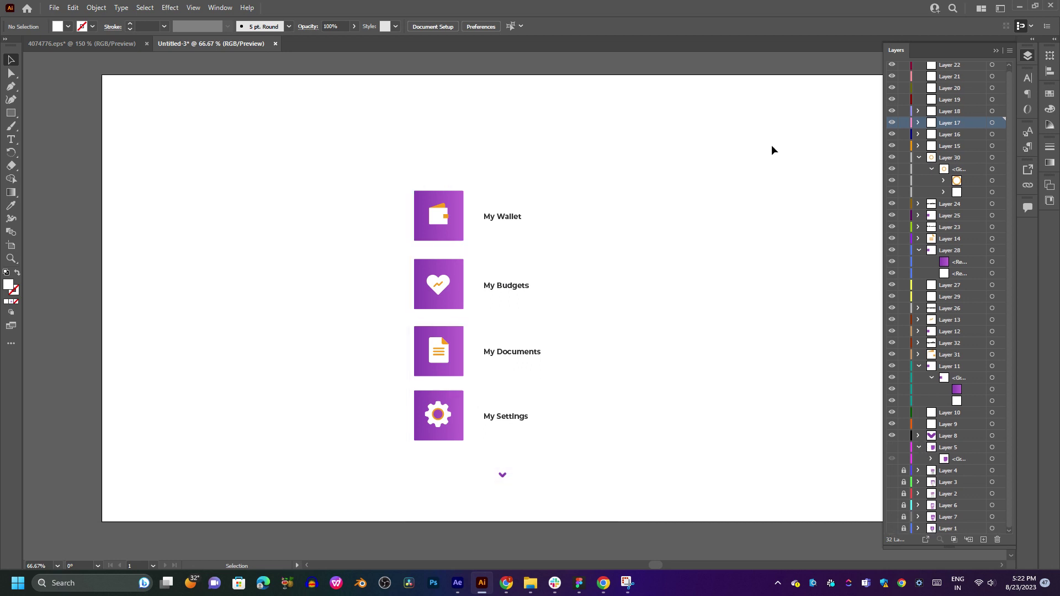
{"action": "scroll", "coordinate": [772, 149], "scroll_direction": "down", "scroll_amount": 3}
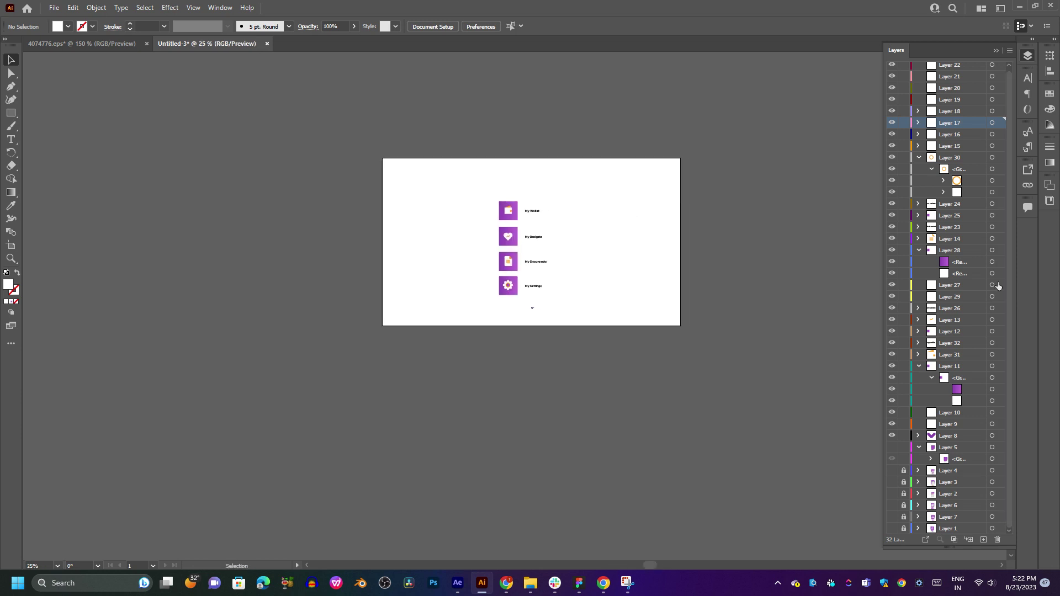
{"action": "scroll", "coordinate": [962, 232], "scroll_direction": "up", "scroll_amount": 1}
{"action": "left_click", "coordinate": [920, 160]}
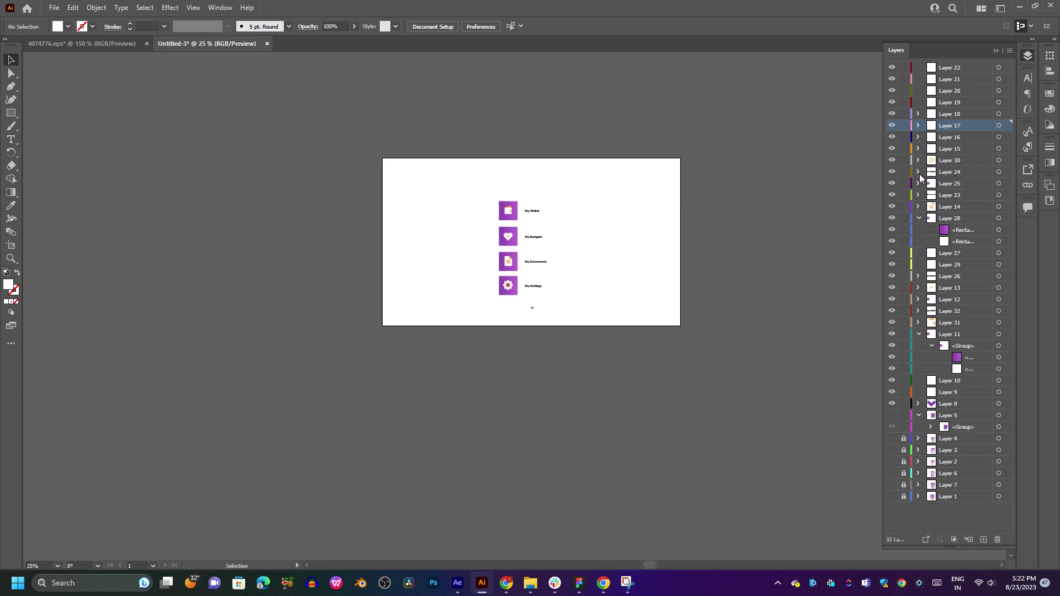
{"action": "left_click", "coordinate": [920, 219]}
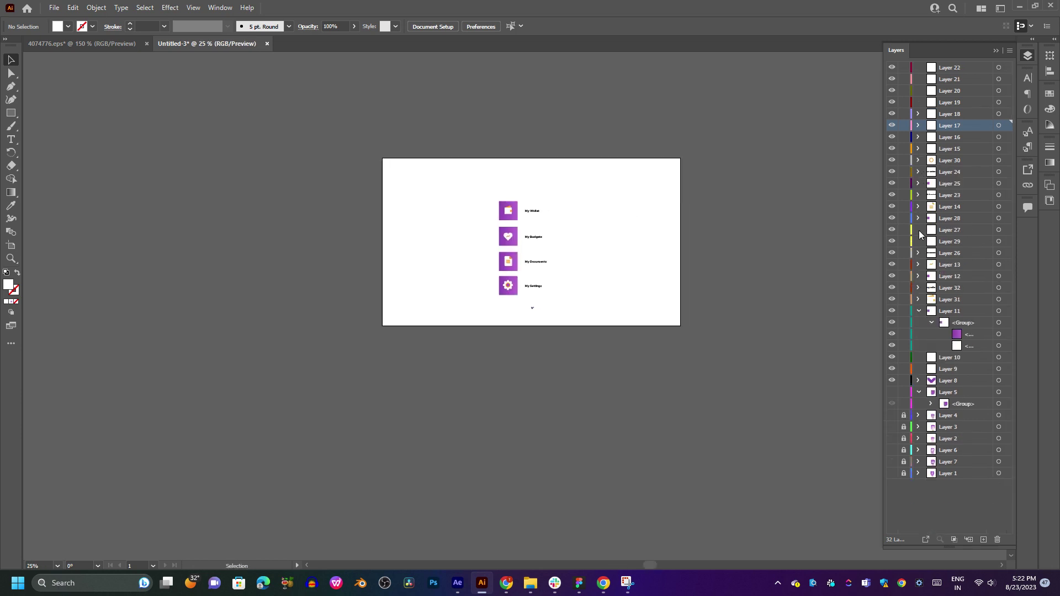
{"action": "left_click", "coordinate": [919, 311]}
{"action": "left_click", "coordinate": [970, 523]}
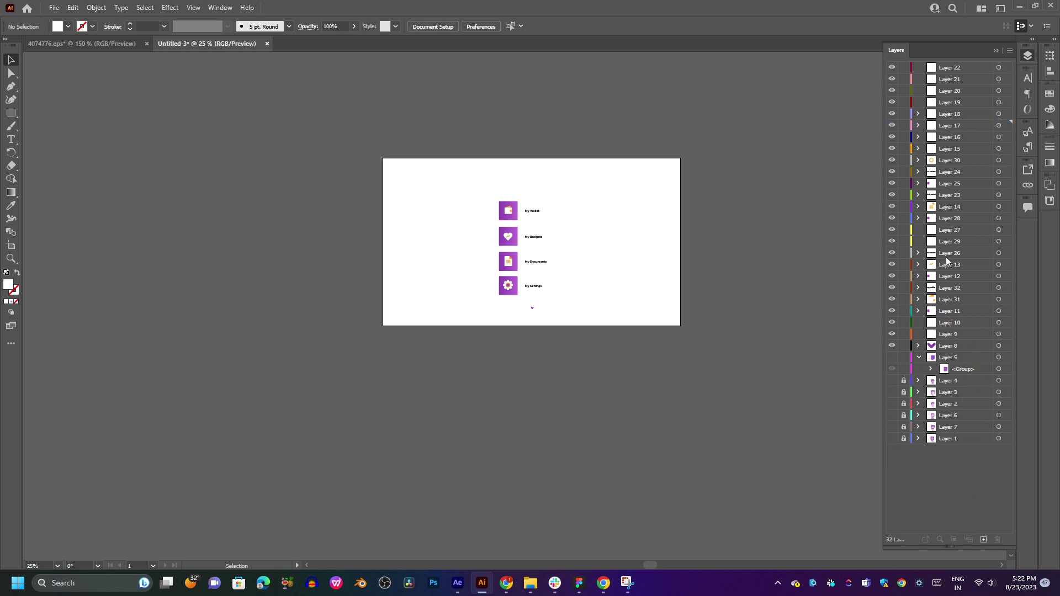
{"action": "left_click_drag", "start_coordinate": [944, 334], "coordinate": [963, 369]}
{"action": "scroll", "coordinate": [787, 289], "scroll_direction": "right", "scroll_amount": 2}
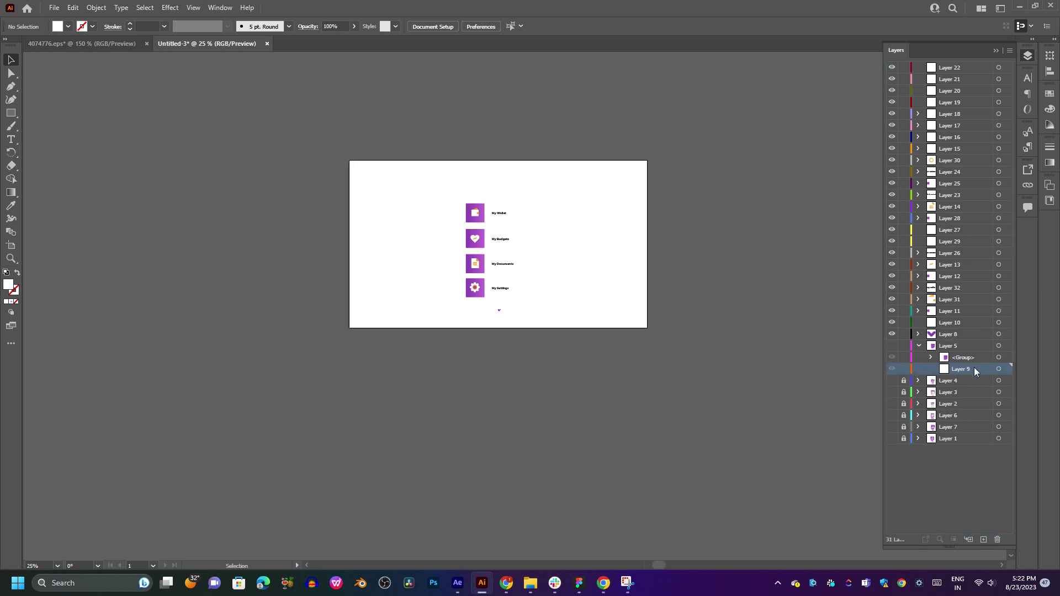
{"action": "left_click_drag", "start_coordinate": [974, 367], "coordinate": [967, 337]}
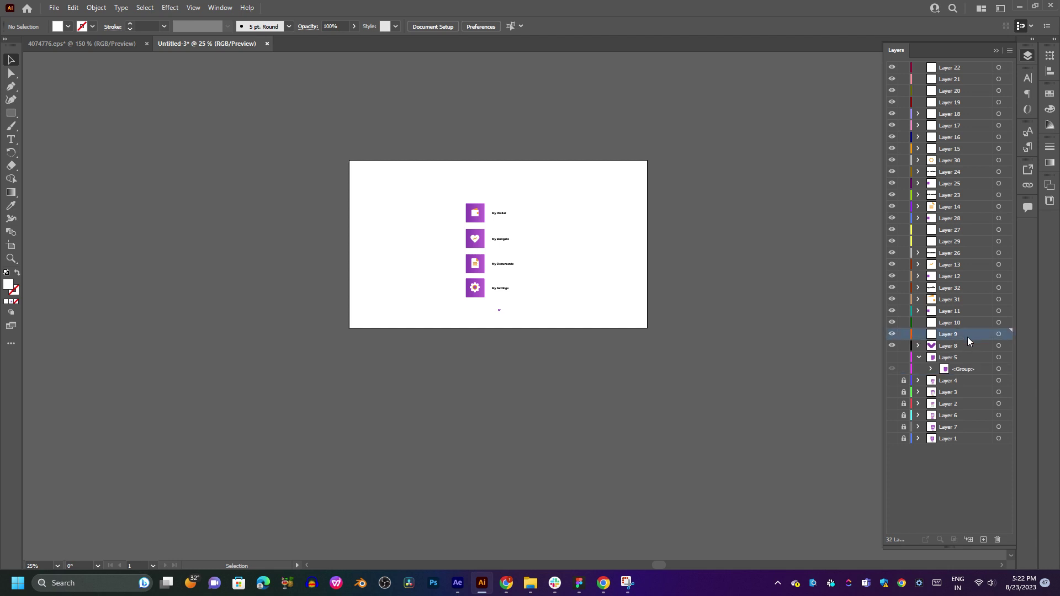
Collapse Layer 5, keep it hidden, and move the empty Layer 9 directly below it.
{"action": "left_click", "coordinate": [919, 358]}
{"action": "left_click", "coordinate": [893, 357]}
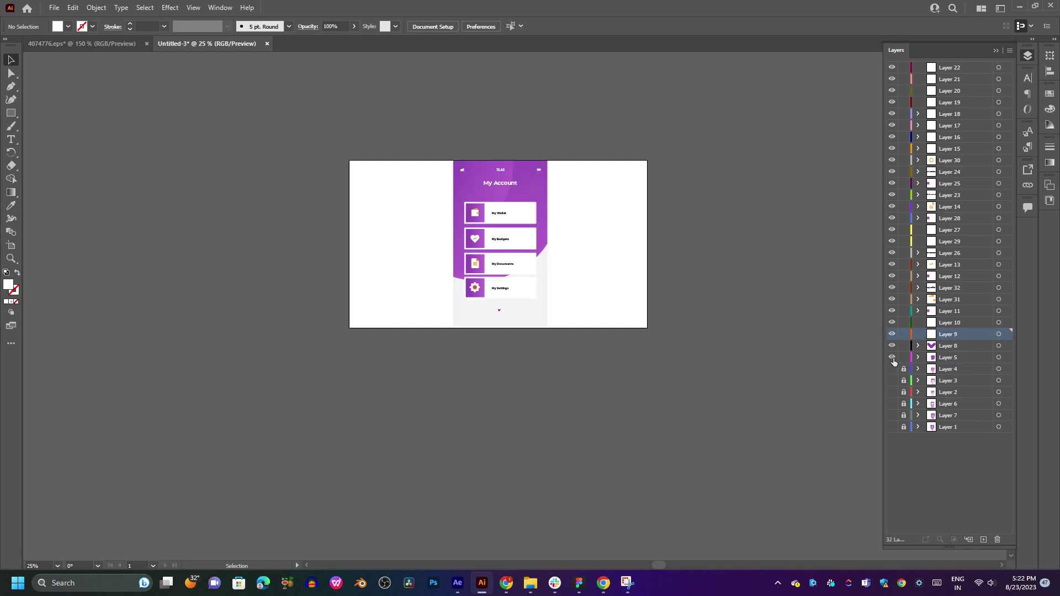
{"action": "left_click", "coordinate": [892, 358]}
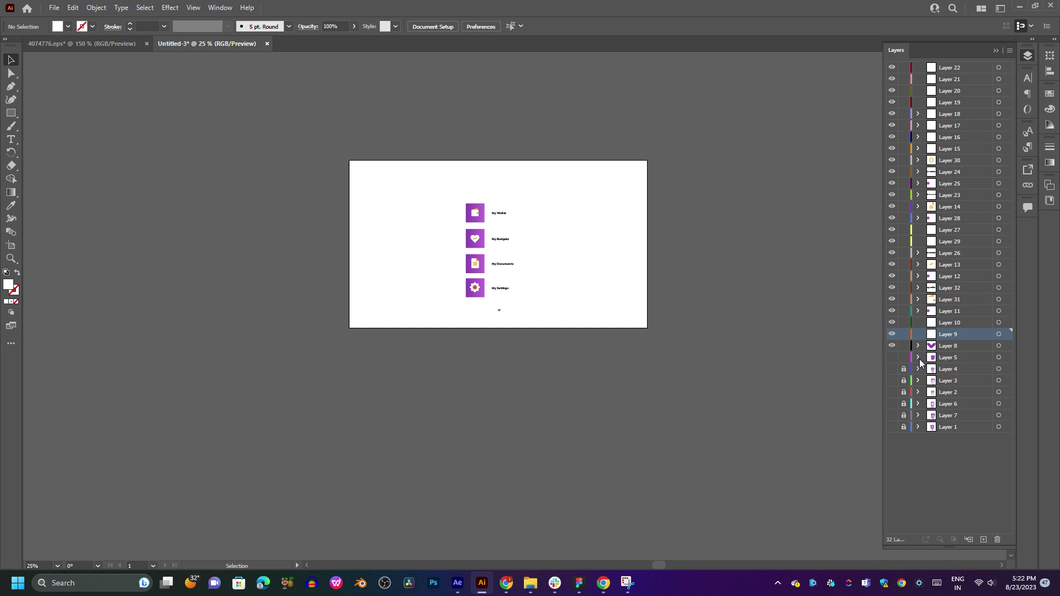
{"action": "left_click_drag", "start_coordinate": [945, 336], "coordinate": [939, 365]}
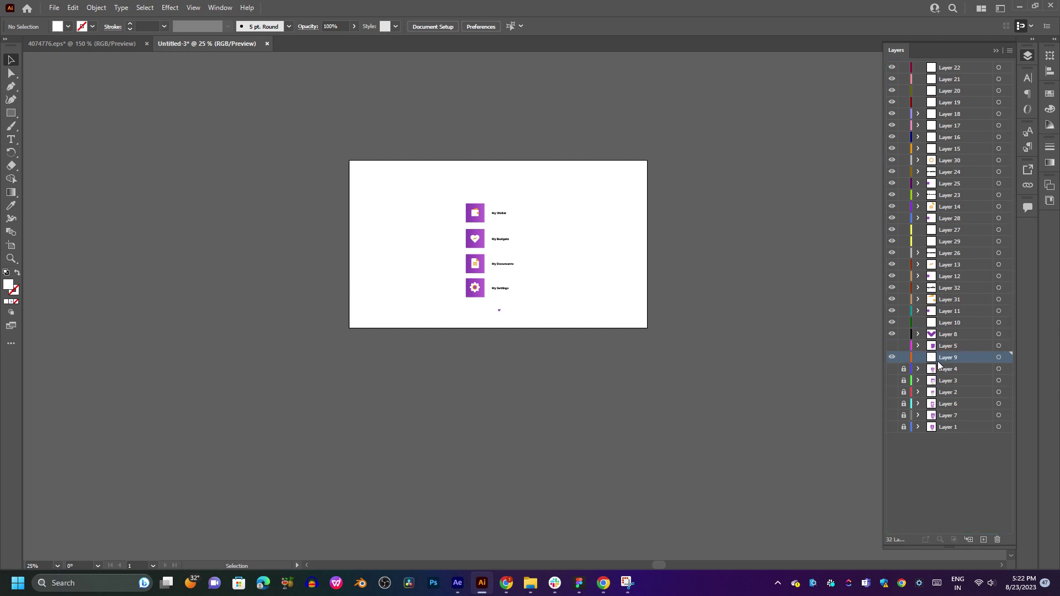
Draw a 1920 × 1080 px rectangle covering the artboard on Layer 9 and fill it with light orange.
{"action": "left_click", "coordinate": [18, 112]}
{"action": "left_click_drag", "start_coordinate": [349, 161], "coordinate": [647, 327]}
{"action": "left_click", "coordinate": [68, 26]}
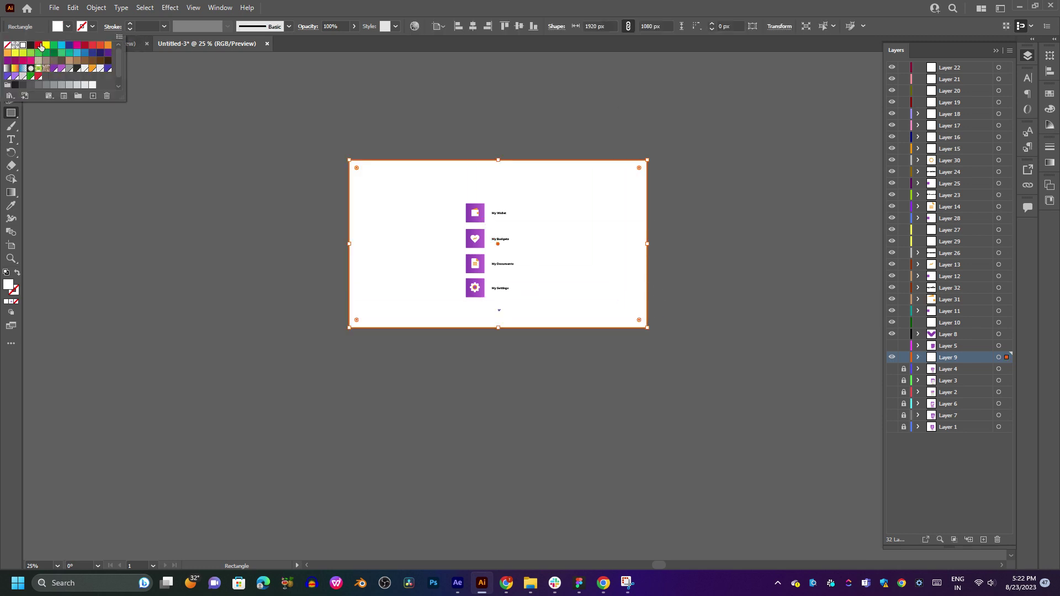
{"action": "left_click", "coordinate": [40, 46]}
{"action": "left_click", "coordinate": [30, 46]}
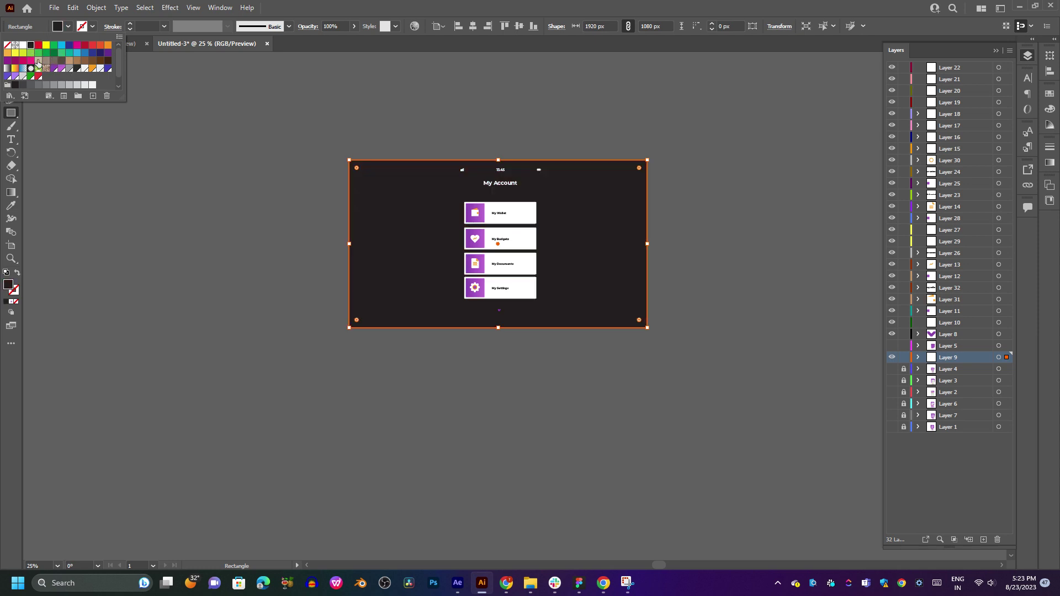
{"action": "left_click", "coordinate": [38, 61]}
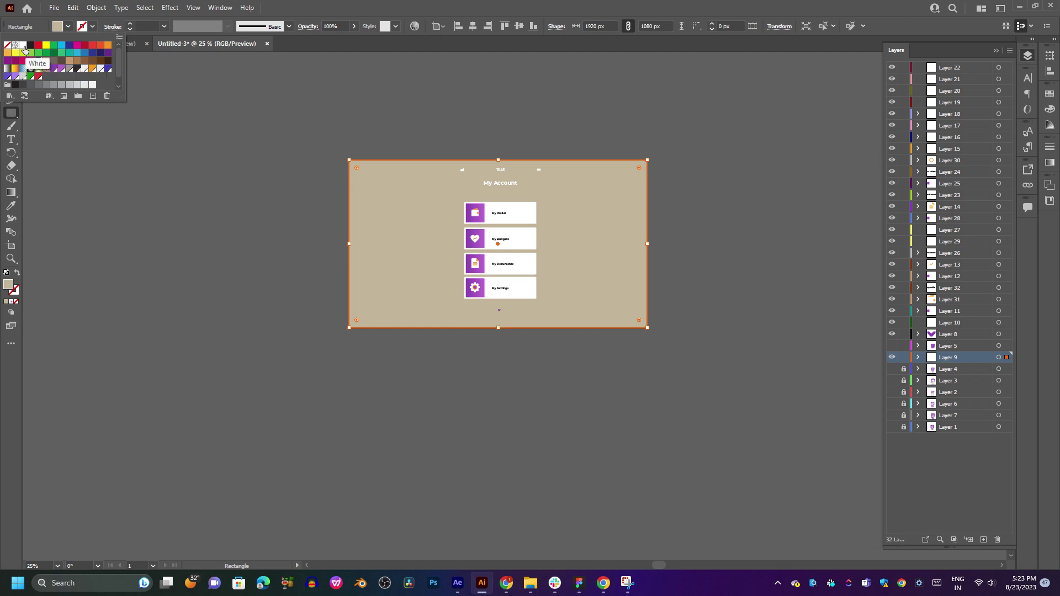
{"action": "left_click", "coordinate": [15, 53]}
{"action": "left_click", "coordinate": [7, 53]}
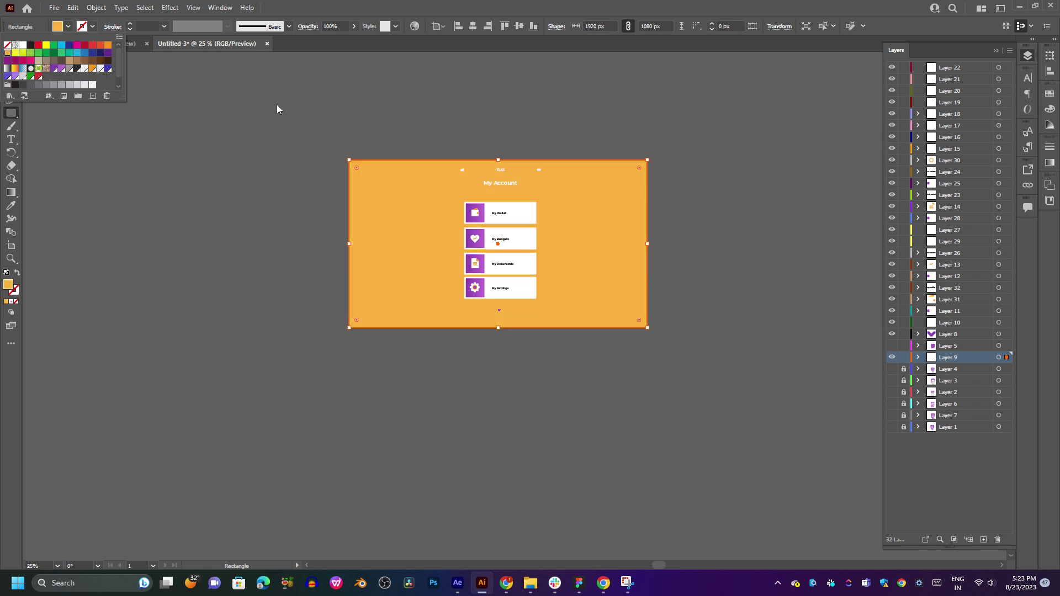
{"action": "left_click", "coordinate": [532, 128]}
{"action": "left_click", "coordinate": [556, 310]}
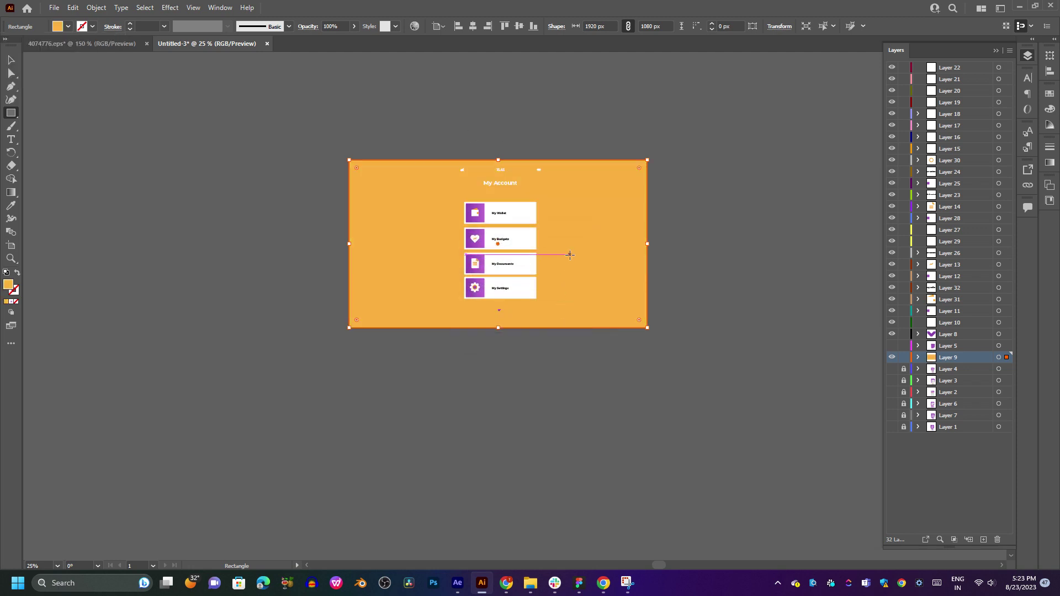
Check the My Account elements against the orange background, clear the selection, and hide Layer 9.
{"action": "scroll", "coordinate": [550, 218], "scroll_direction": "up", "scroll_amount": 2}
{"action": "scroll", "coordinate": [550, 218], "scroll_direction": "up", "scroll_amount": 2}
{"action": "left_click_drag", "start_coordinate": [443, 217], "coordinate": [629, 254]}
{"action": "scroll", "coordinate": [552, 206], "scroll_direction": "down", "scroll_amount": 1}
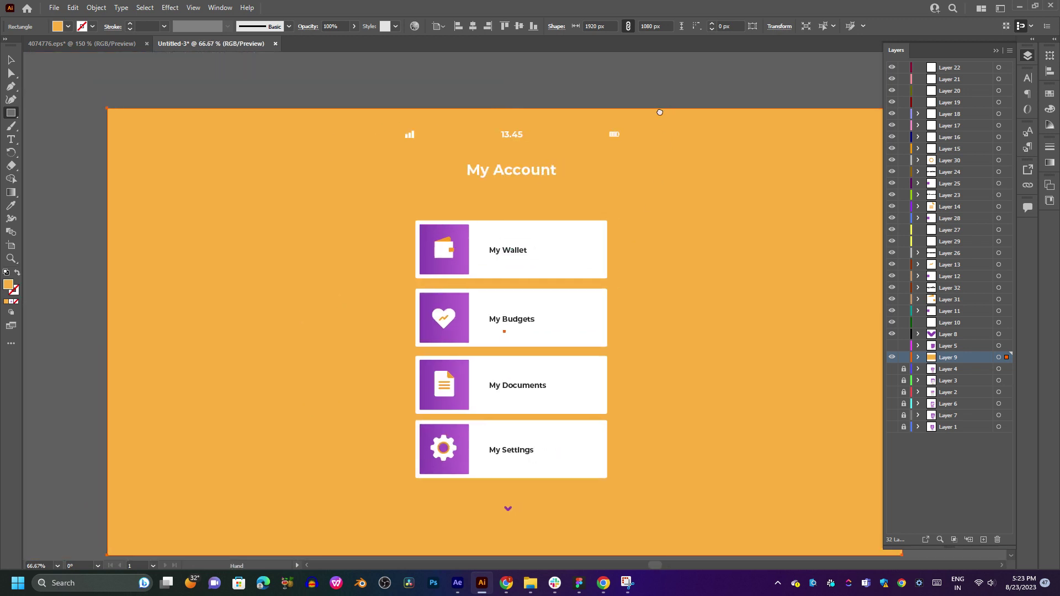
{"action": "left_click", "coordinate": [675, 87]}
{"action": "left_click", "coordinate": [557, 309]}
{"action": "left_click_drag", "start_coordinate": [468, 275], "coordinate": [576, 274]}
{"action": "key", "text": "v"}
{"action": "left_click", "coordinate": [892, 357]}
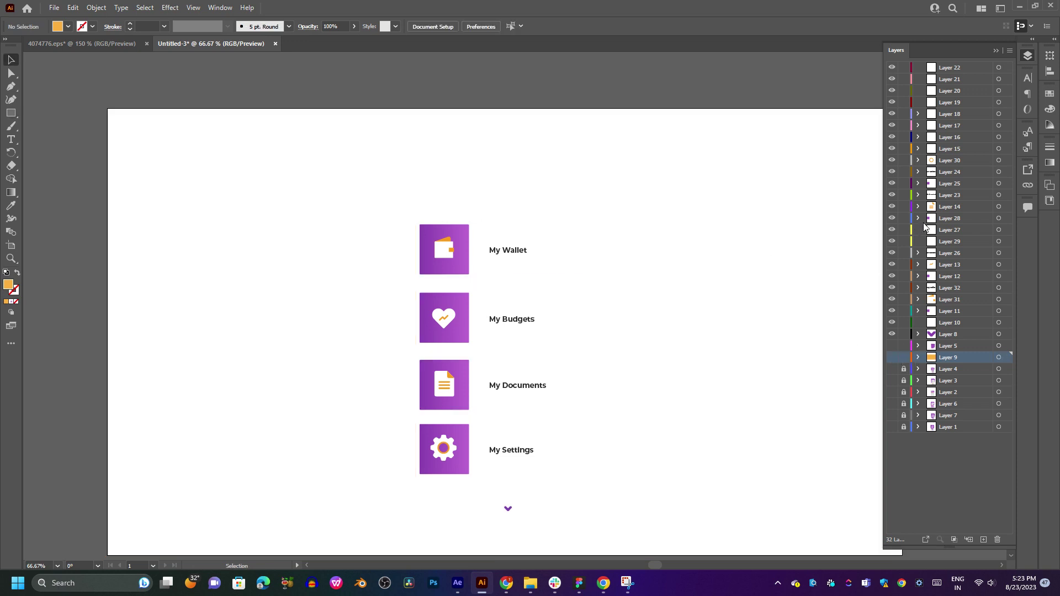
Delete the empty Layers 22, 21, 20 and 19.
{"action": "left_click", "coordinate": [980, 69]}
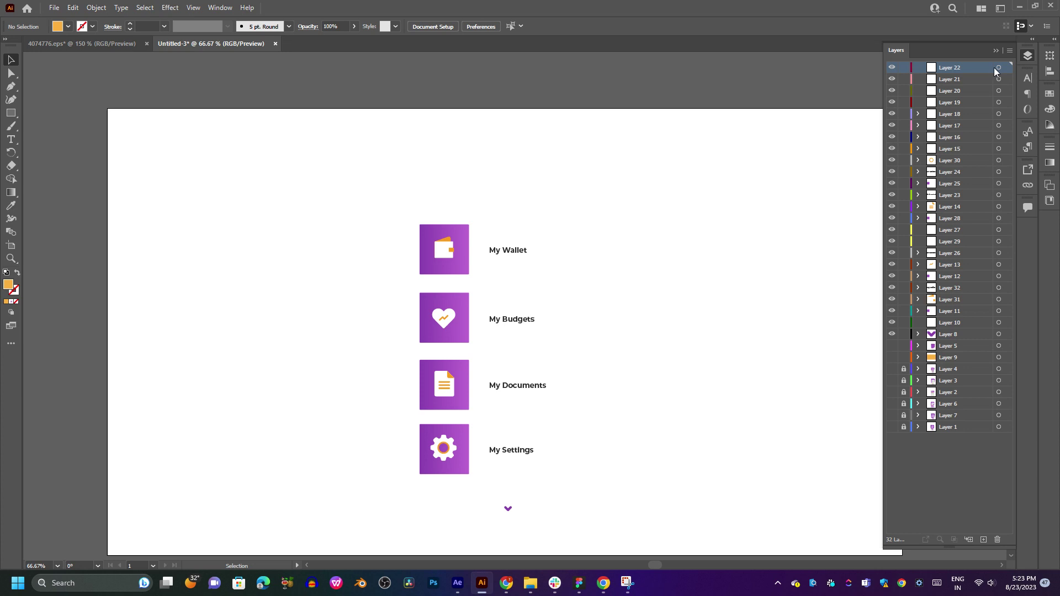
{"action": "left_click", "coordinate": [997, 540]}
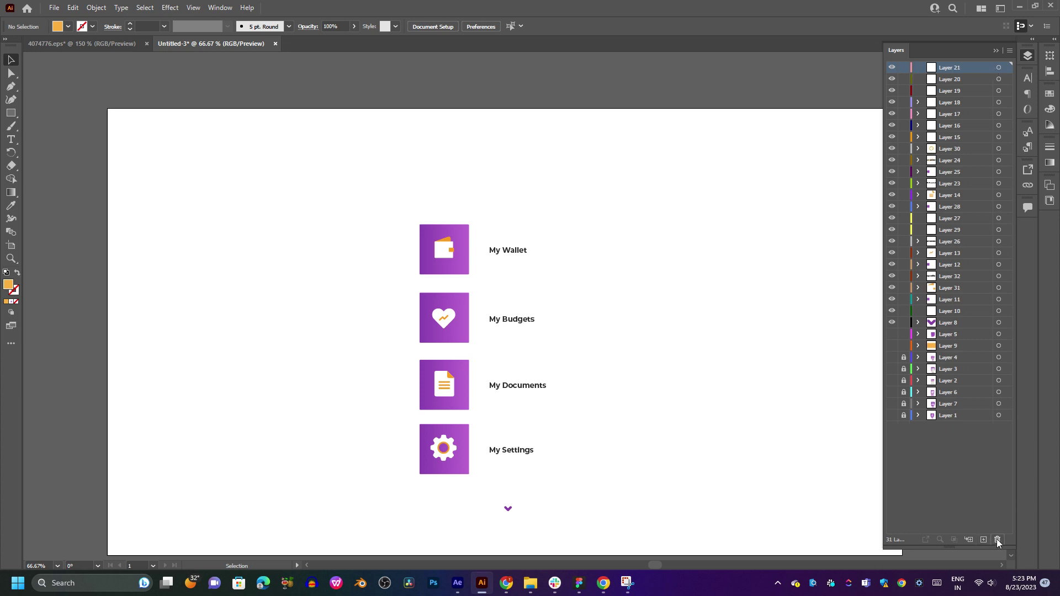
{"action": "left_click", "coordinate": [997, 540]}
{"action": "left_click", "coordinate": [996, 539]}
{"action": "left_click", "coordinate": [997, 540]}
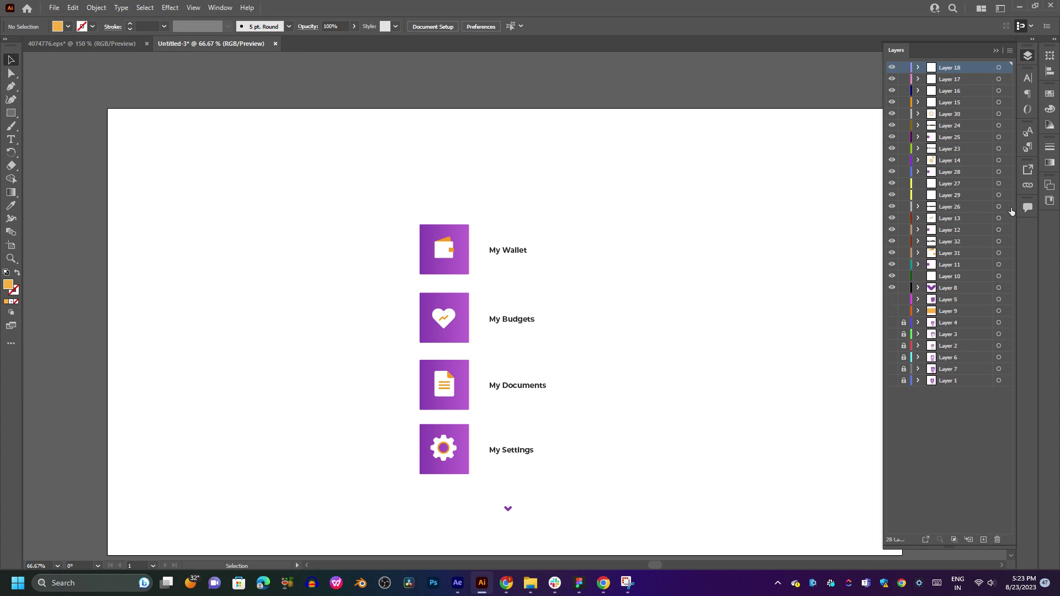
Delete the empty Layers 27, 29 and 10.
{"action": "left_click", "coordinate": [985, 186]}
{"action": "left_click", "coordinate": [997, 544]}
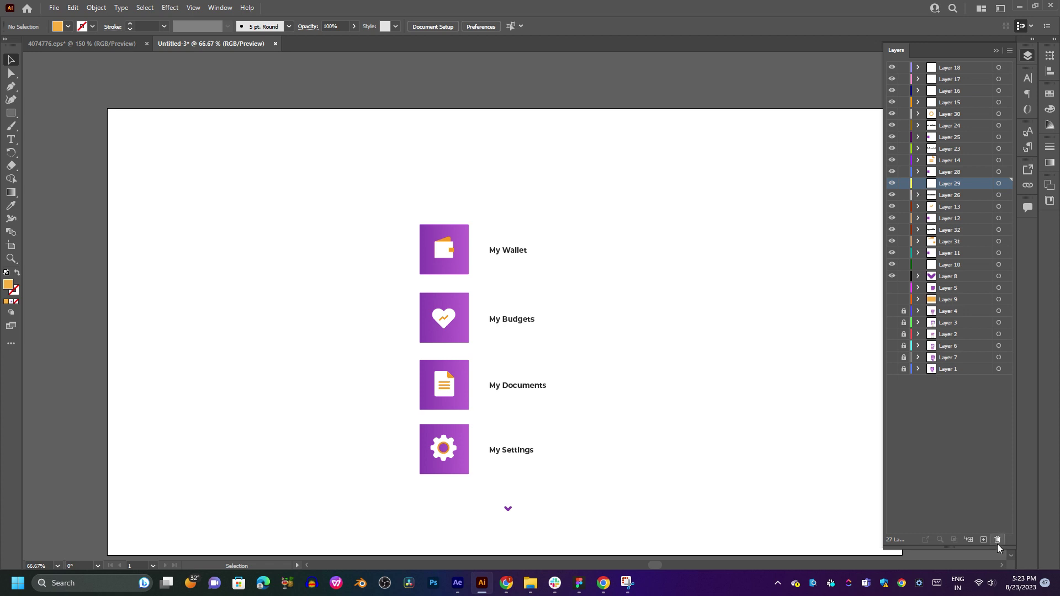
{"action": "left_click", "coordinate": [997, 545]}
{"action": "left_click", "coordinate": [983, 253]}
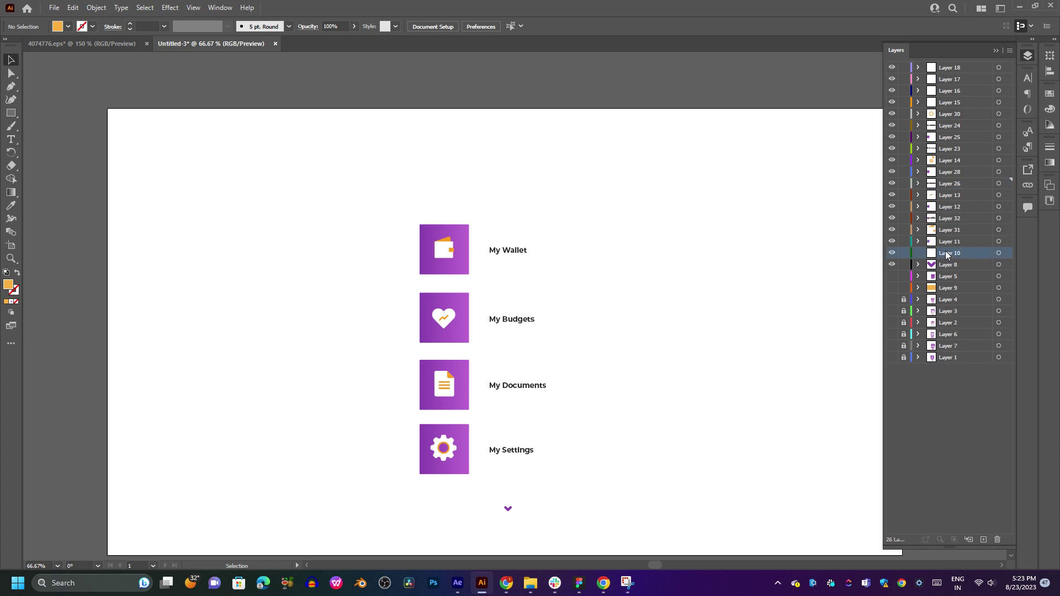
{"action": "left_click", "coordinate": [997, 541]}
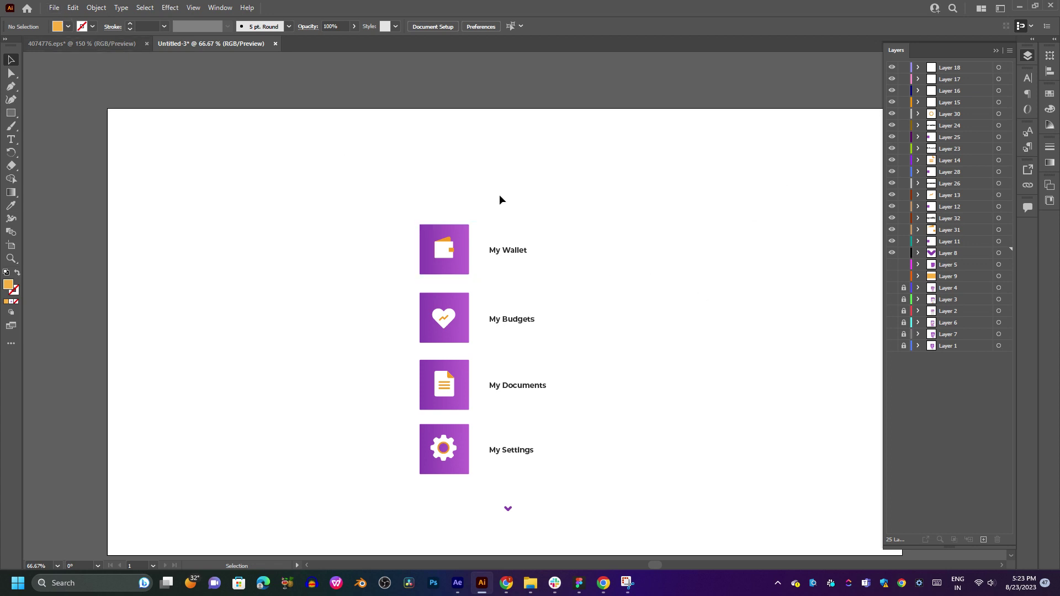
Start saving a copy of the document and show the folder's files as extra large icons.
{"action": "key", "text": "a"}
{"action": "key", "text": "ctrl+alt+s"}
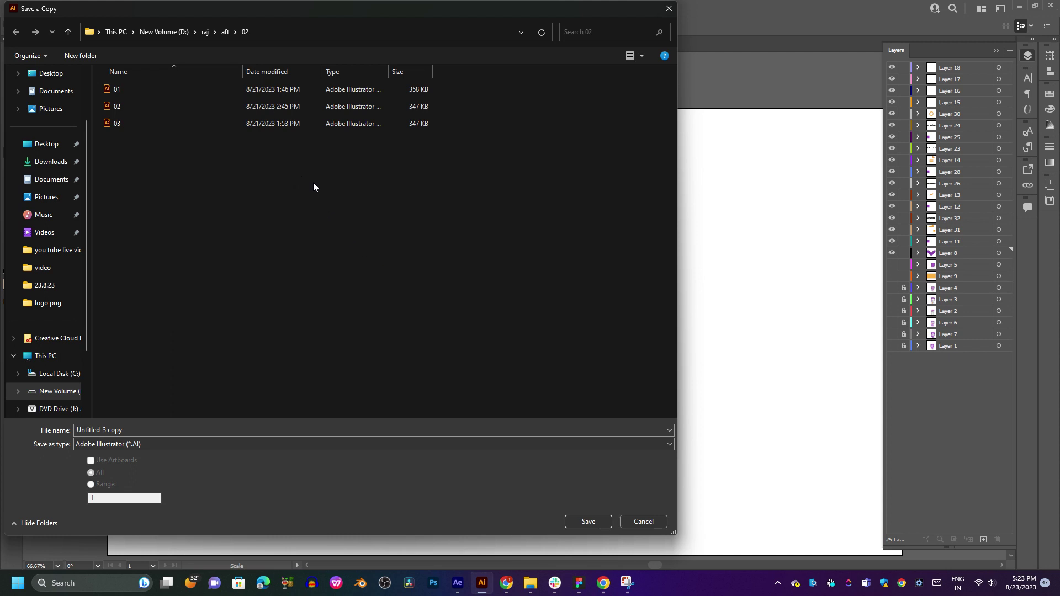
{"action": "key", "text": "ctrl+shift+1"}
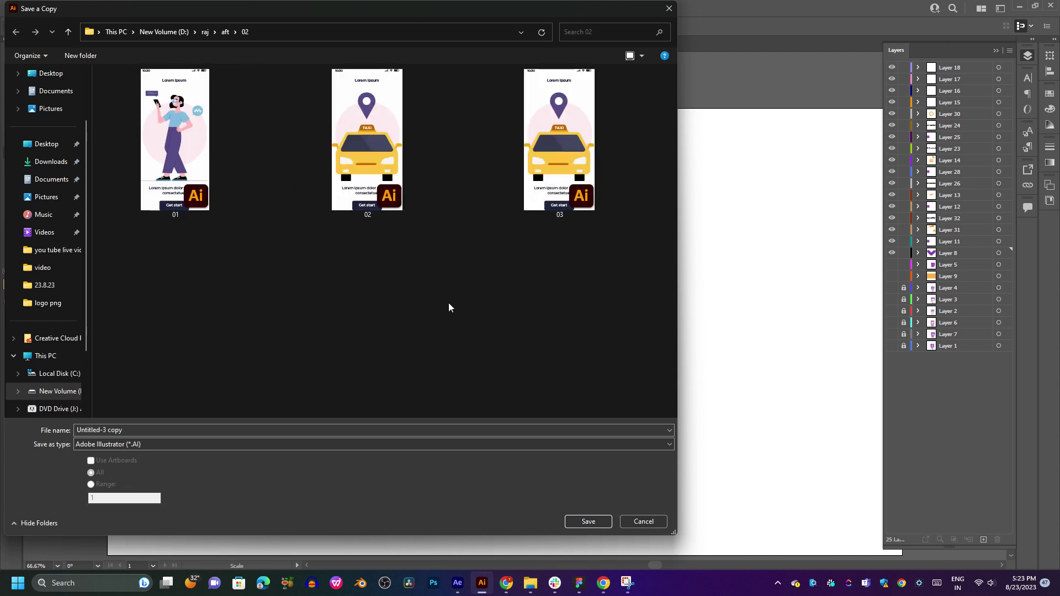
Browse to the 01.02.2023 folder on New Volume (D:) as the location for the copy.
{"action": "key", "text": "alt+Up"}
{"action": "key", "text": "alt+Up"}
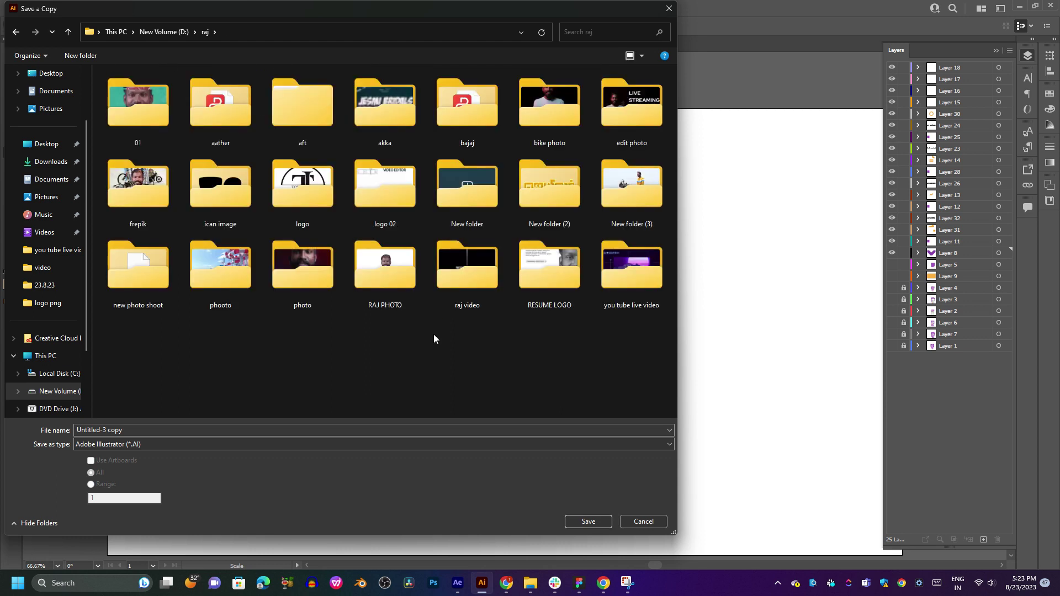
{"action": "left_click", "coordinate": [139, 121]}
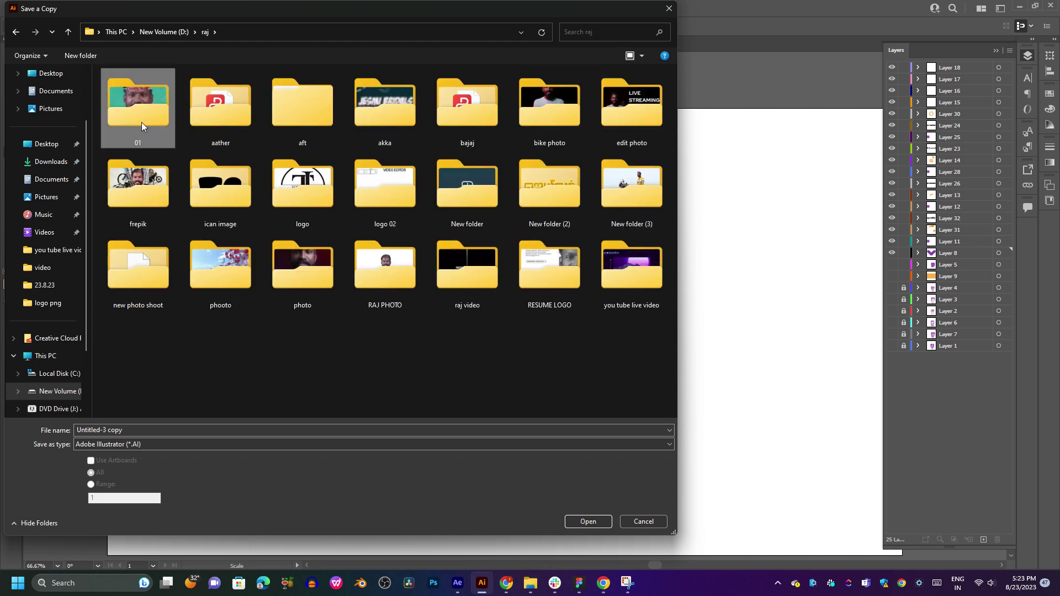
{"action": "key", "text": "alt+Up"}
{"action": "double_click", "coordinate": [150, 94]}
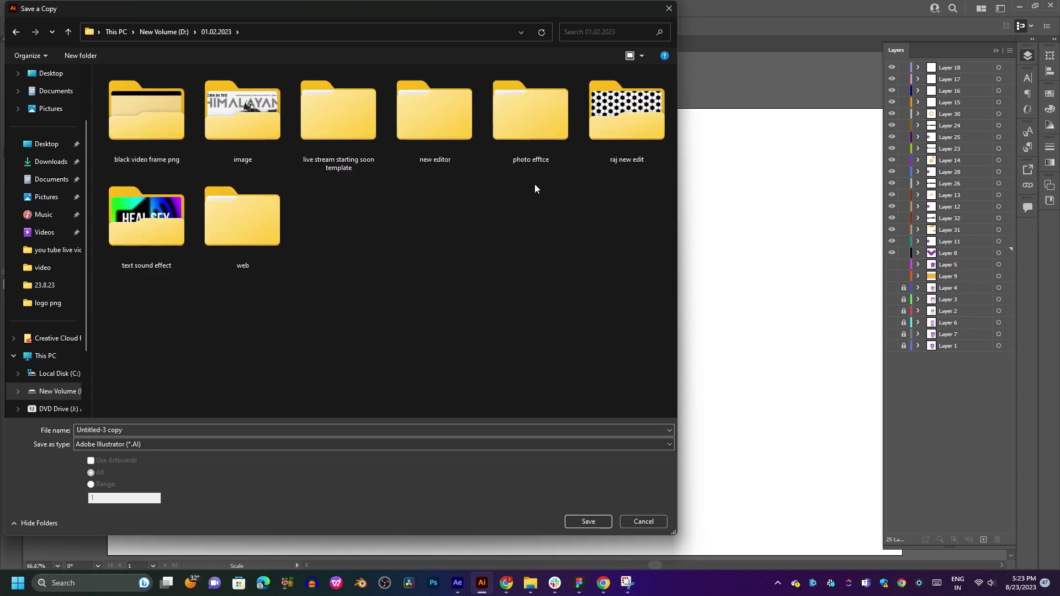
{"action": "left_click", "coordinate": [281, 235]}
{"action": "double_click", "coordinate": [281, 234]}
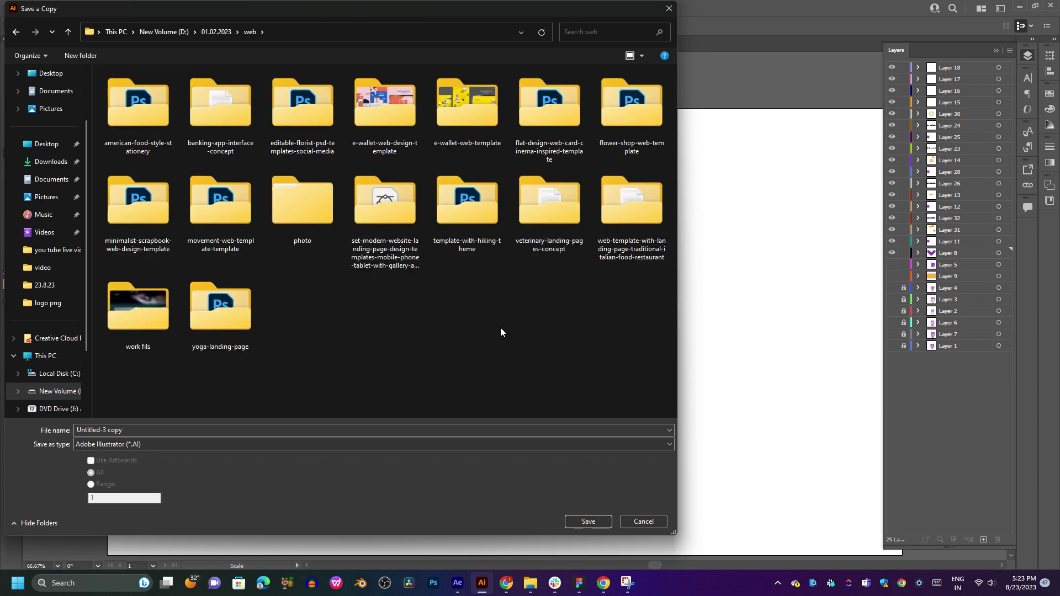
{"action": "key", "text": "alt+Up"}
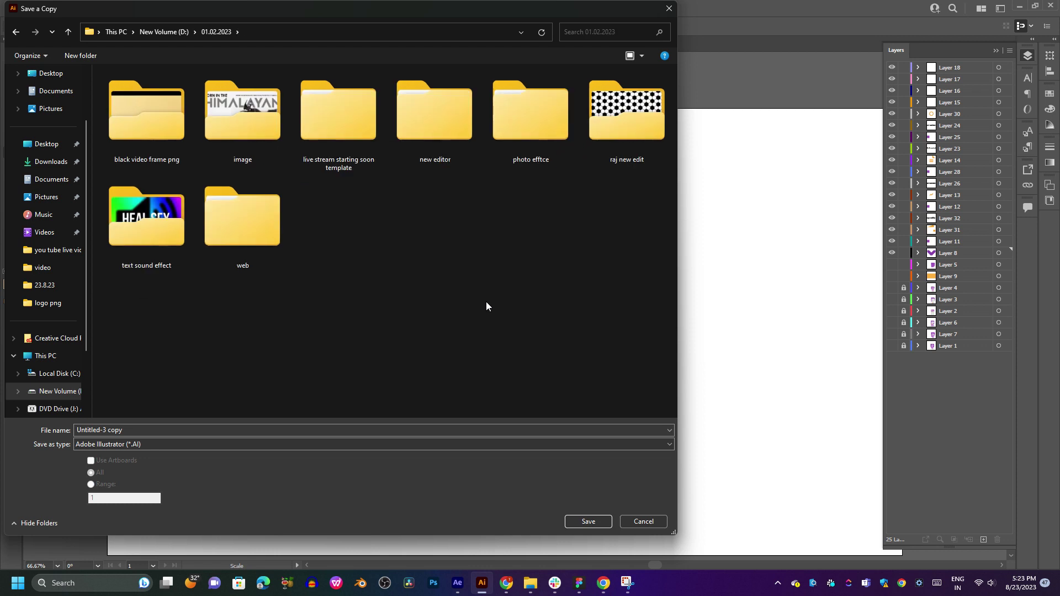
Create and open a folder named illust and after effects, and add a new folder with the default name inside it.
{"action": "key", "text": "ctrl+shift+n"}
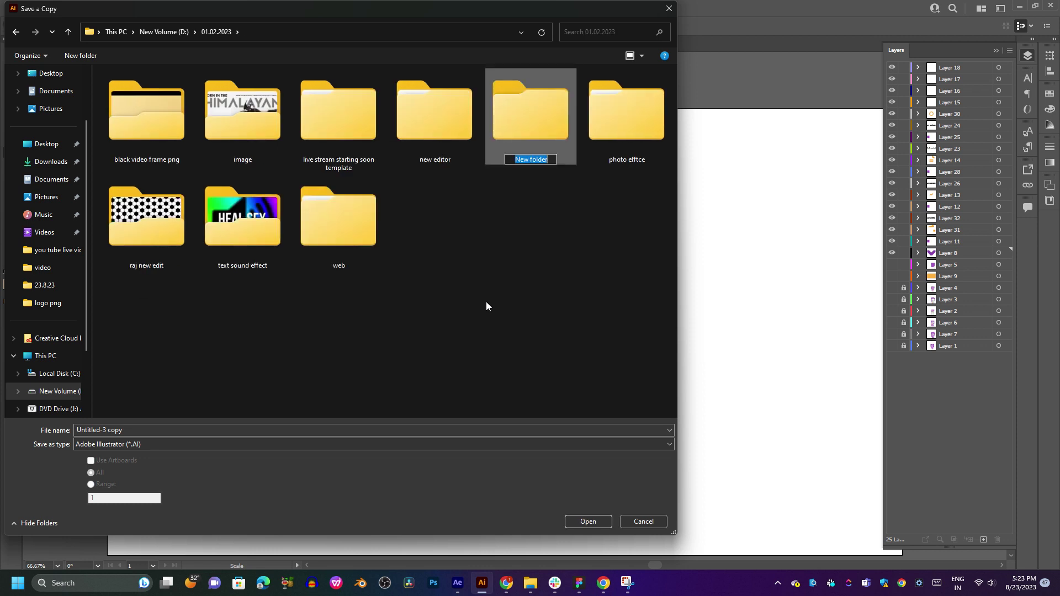
{"action": "type", "text": "illust"}
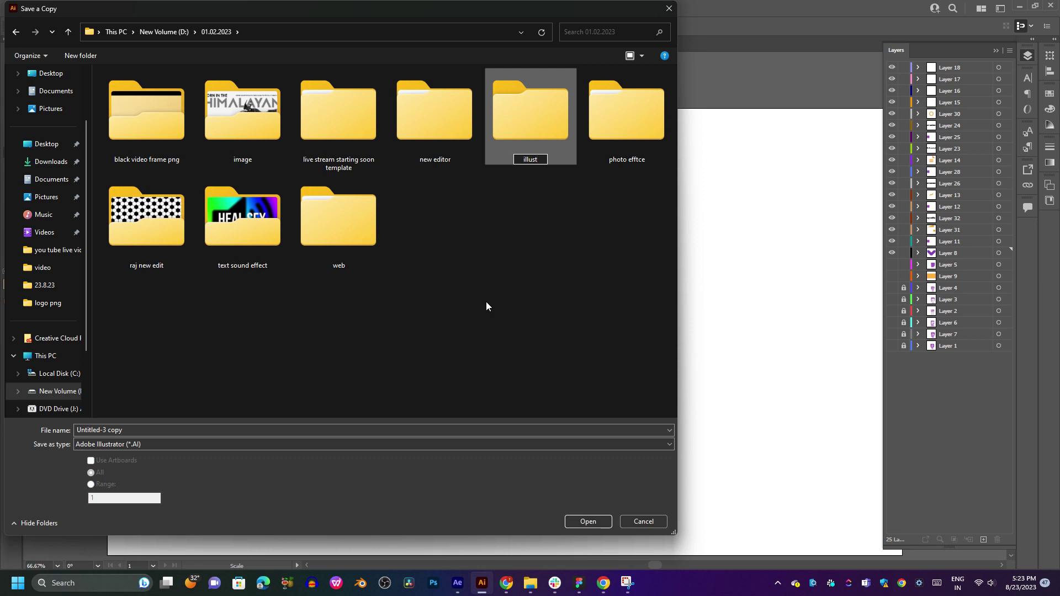
{"action": "type", "text": " and  after effects"}
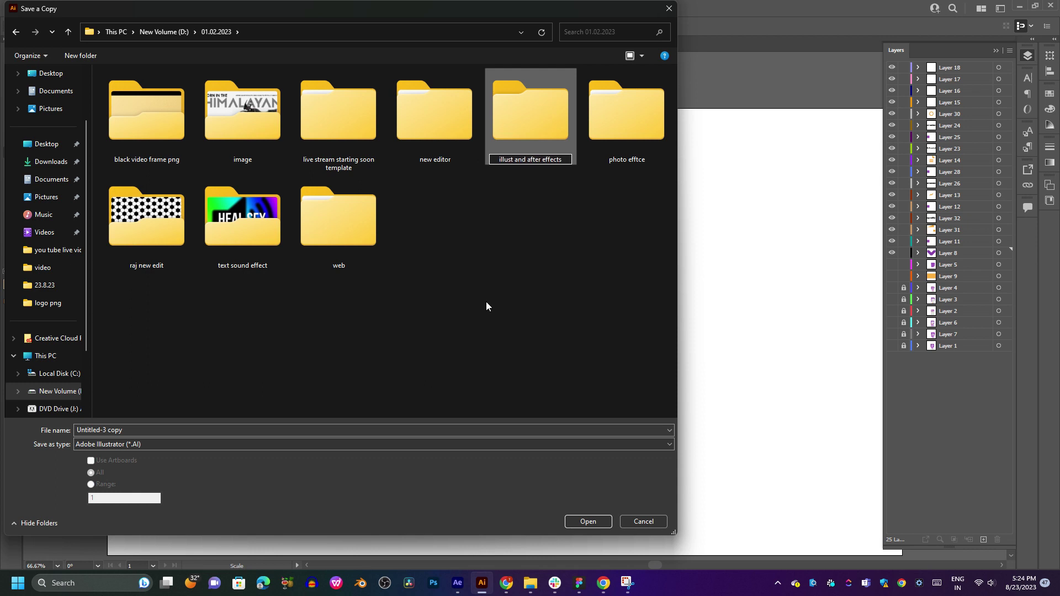
{"action": "key", "text": "Return"}
{"action": "key", "text": "Return"}
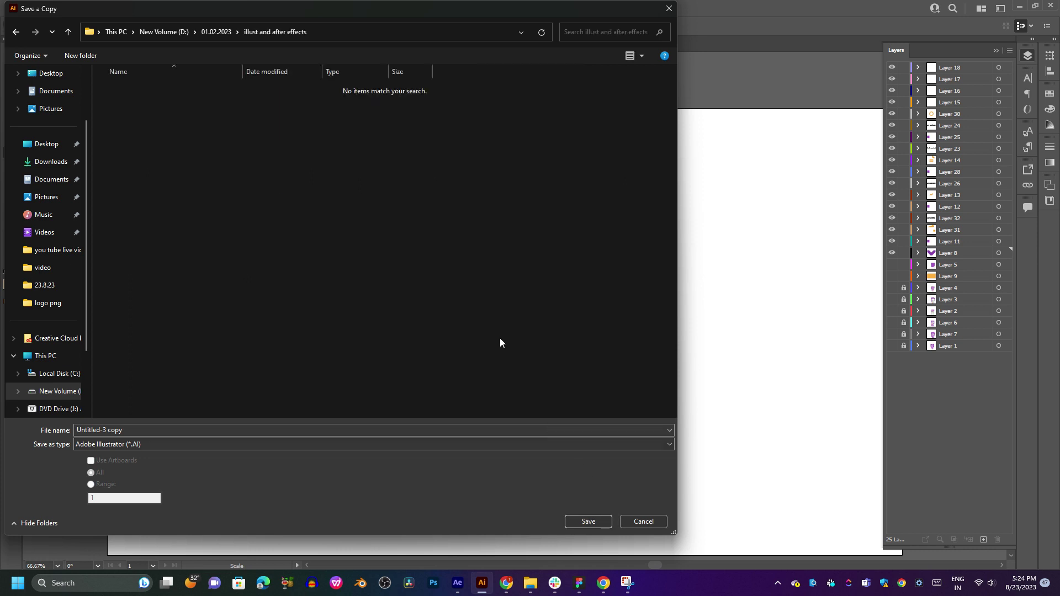
{"action": "key", "text": "ctrl+shift+n"}
{"action": "key", "text": "Return"}
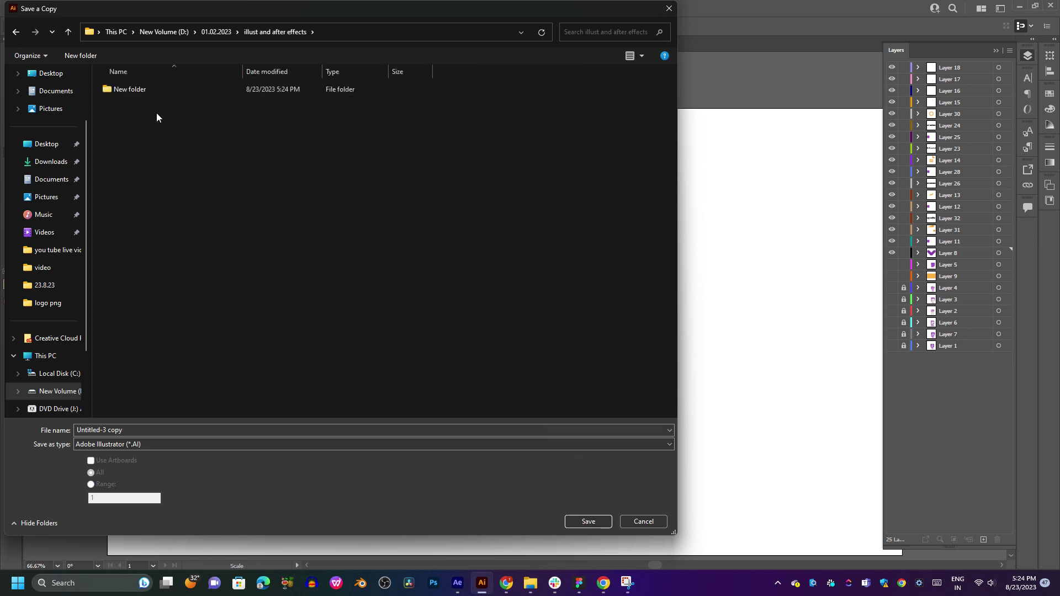
Save the copy as an Adobe Illustrator file named 01 inside New folder, with the Illustrator 2020 version options.
{"action": "double_click", "coordinate": [138, 92]}
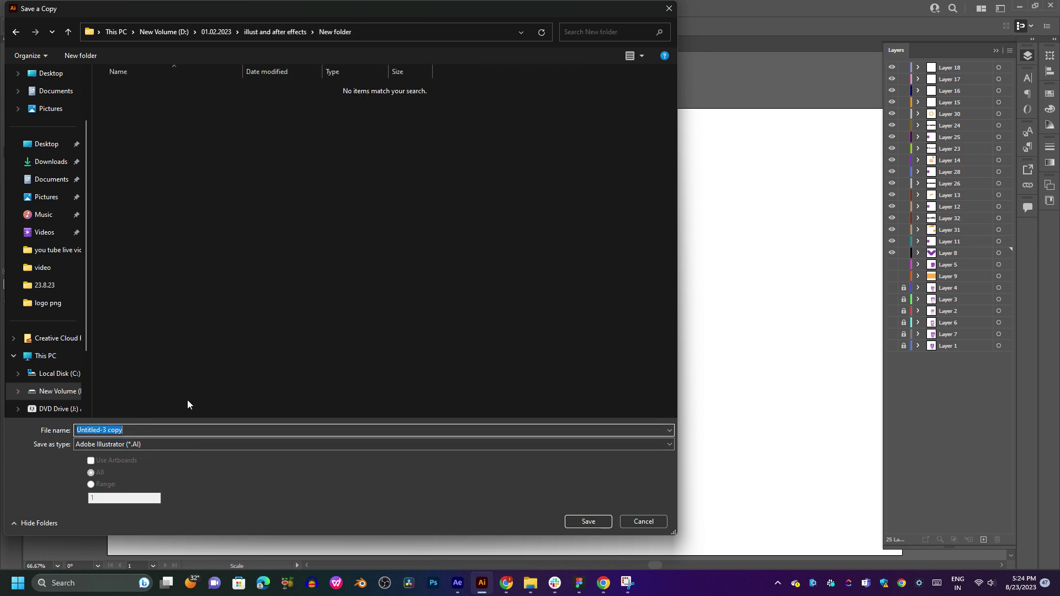
{"action": "type", "text": "01"}
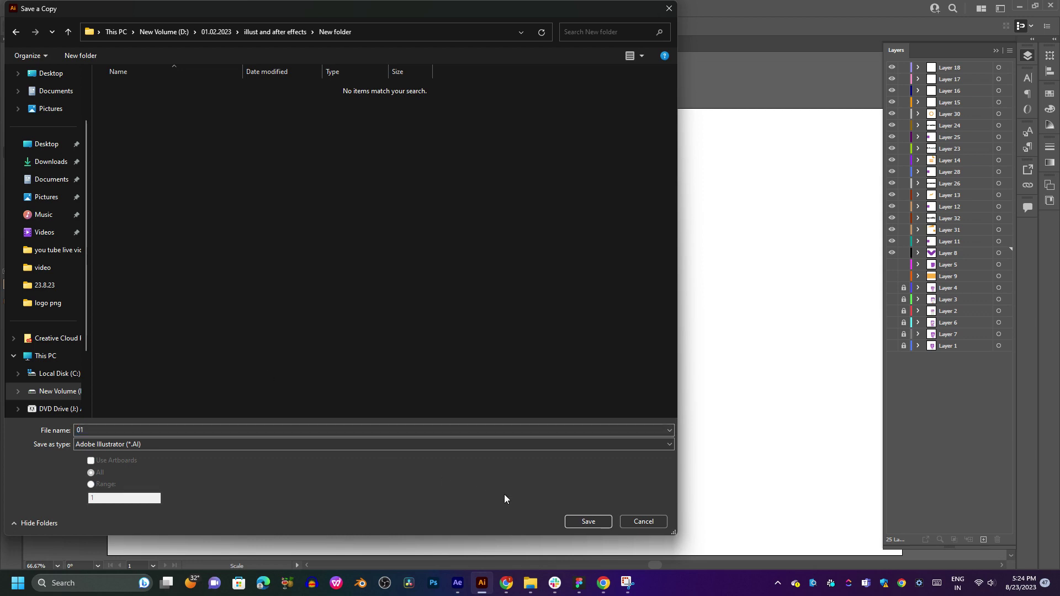
{"action": "left_click", "coordinate": [578, 525]}
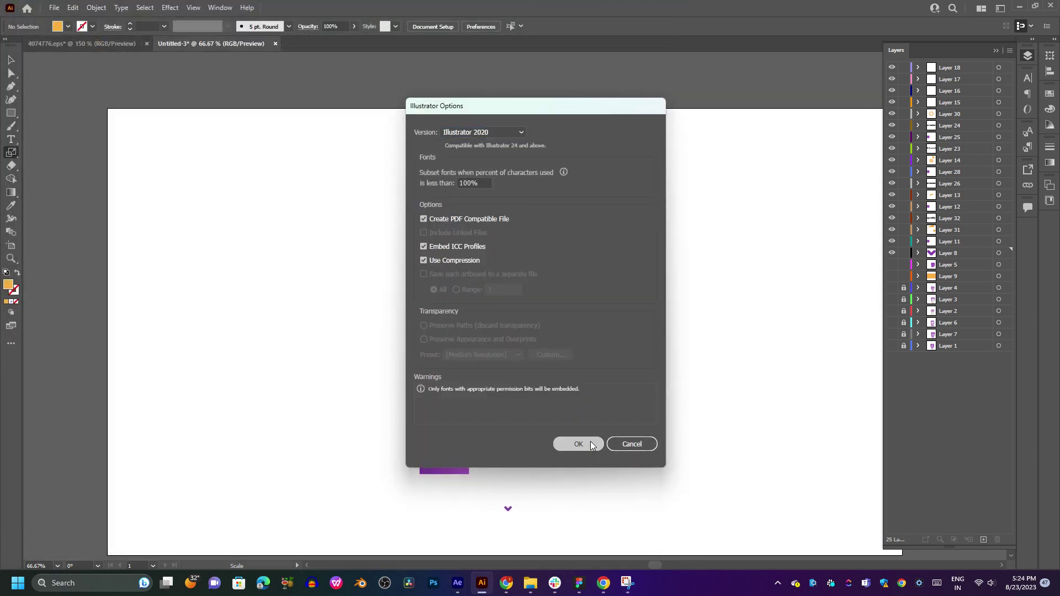
{"action": "left_click", "coordinate": [574, 444]}
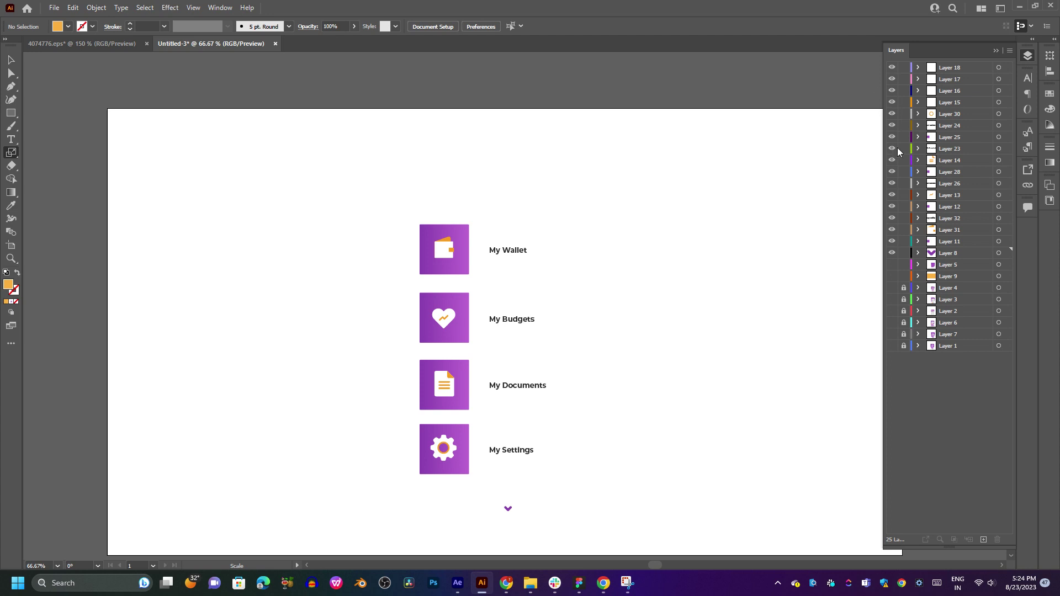
Examine the contents of Layer 5 and Layer 4 to find which screen's artwork each one holds.
{"action": "left_click", "coordinate": [8, 58]}
{"action": "key", "text": "ctrl+0"}
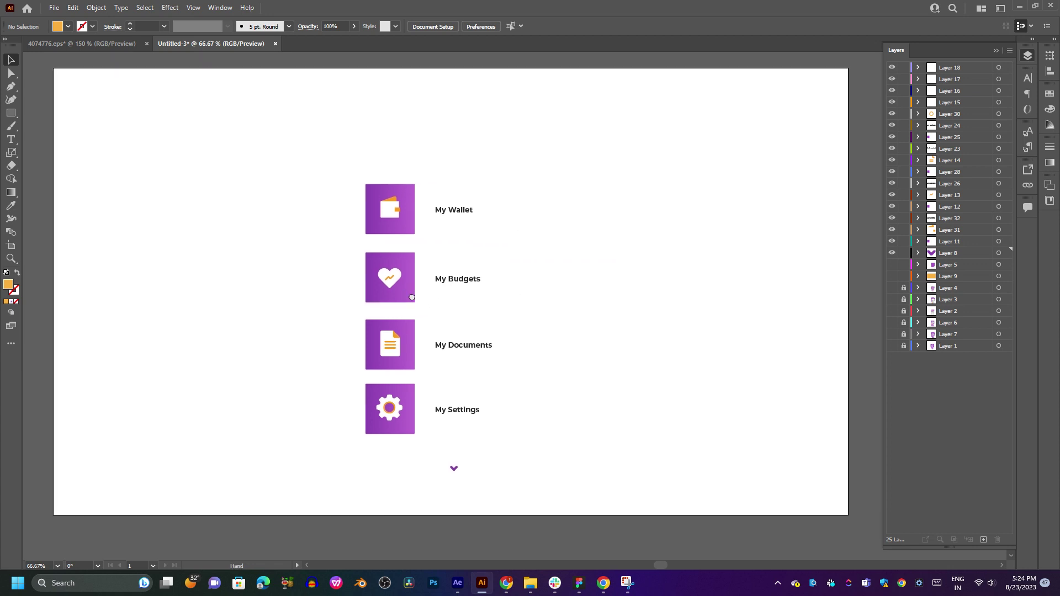
{"action": "left_click", "coordinate": [444, 264]}
{"action": "left_click", "coordinate": [919, 265]}
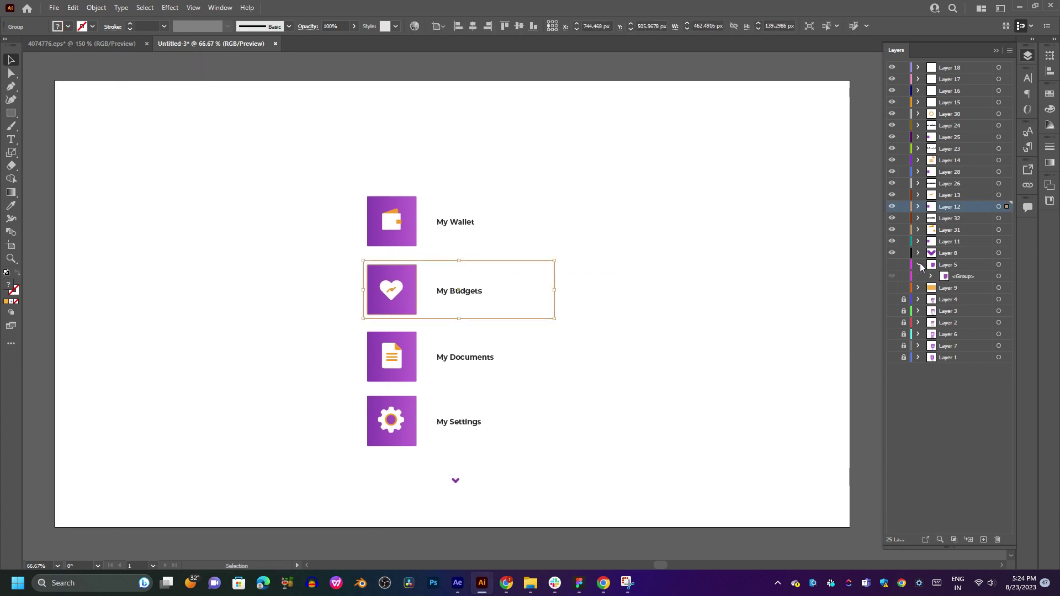
{"action": "left_click", "coordinate": [919, 265]}
{"action": "left_click", "coordinate": [709, 319]}
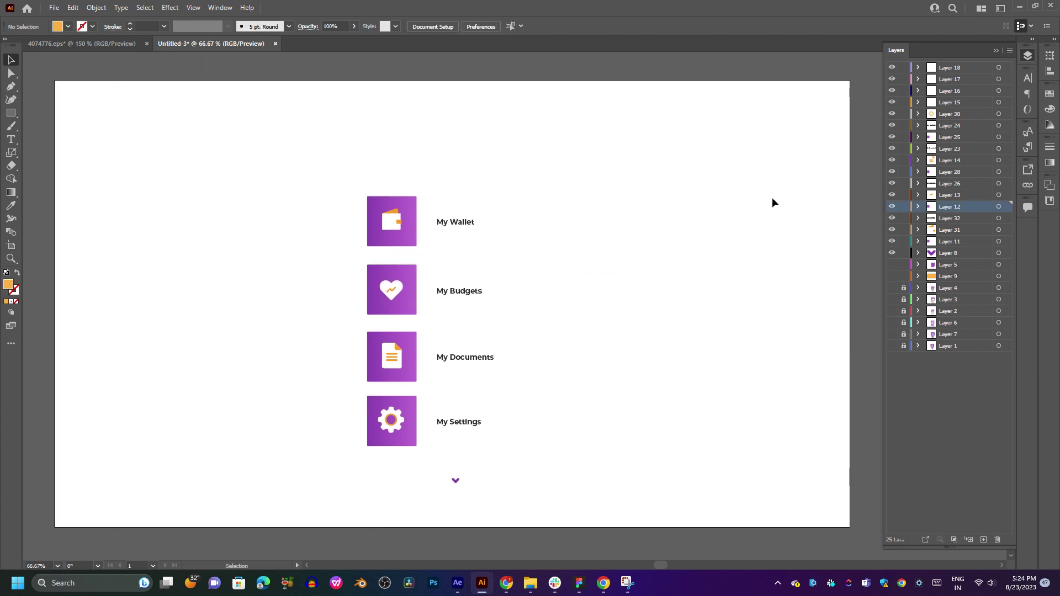
{"action": "left_click", "coordinate": [919, 288]}
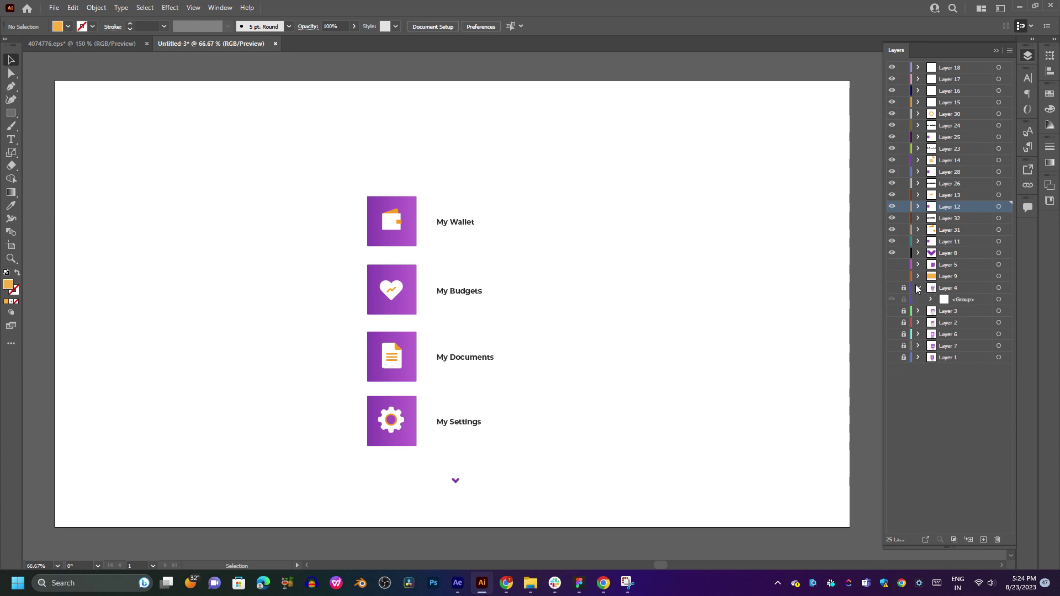
{"action": "left_click", "coordinate": [932, 300]}
{"action": "left_click", "coordinate": [892, 288]}
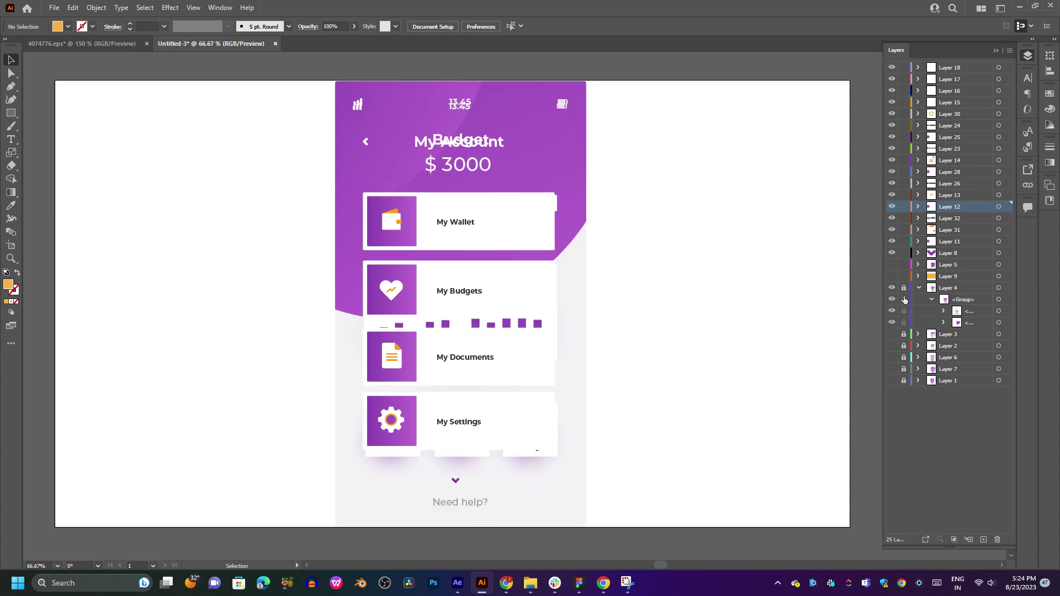
{"action": "left_click", "coordinate": [919, 289]}
{"action": "left_click", "coordinate": [891, 288]}
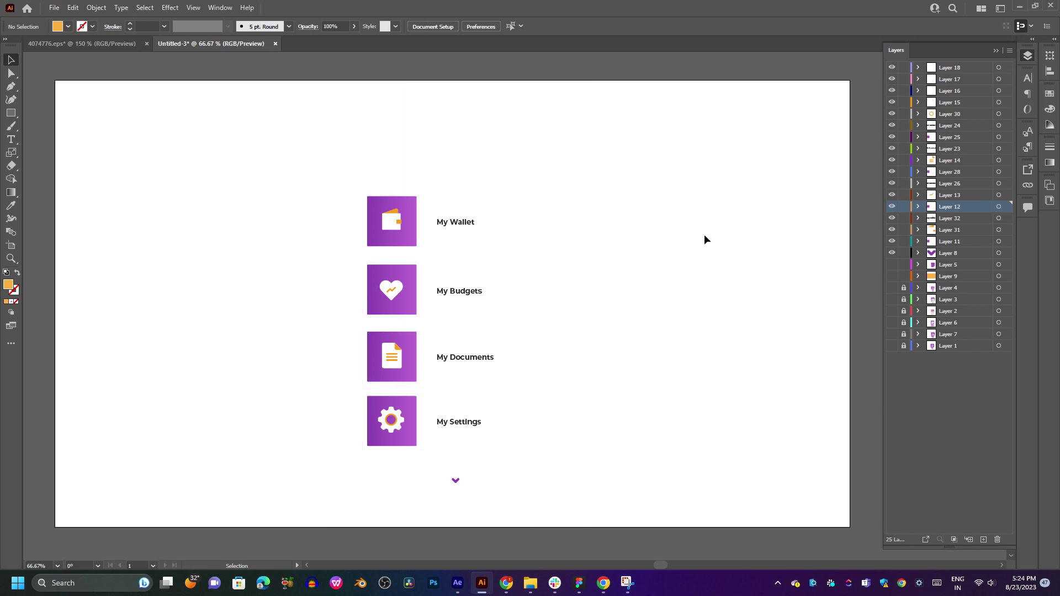
Show and lock the orange background on Layer 9 and delete all the My Account screen artwork above it.
{"action": "left_click", "coordinate": [893, 276]}
{"action": "left_click_drag", "start_coordinate": [635, 64], "coordinate": [243, 528]}
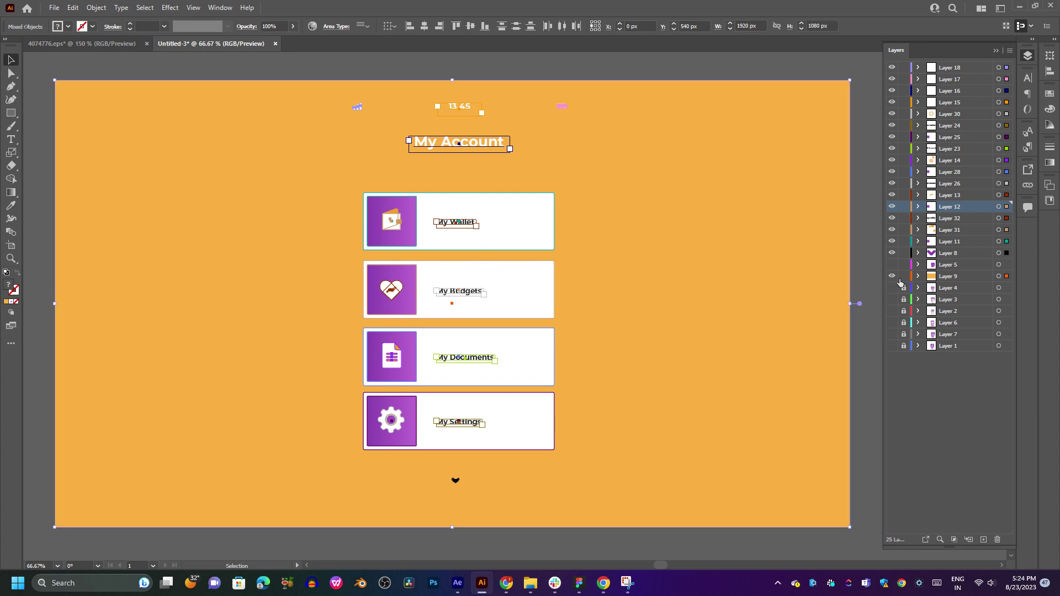
{"action": "left_click", "coordinate": [537, 190], "text": "shift"}
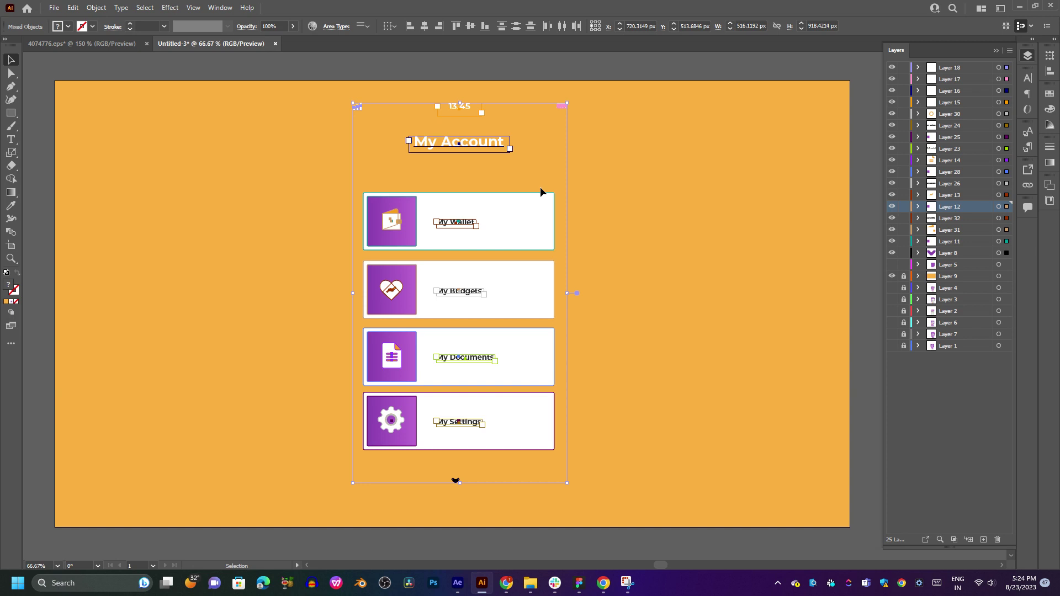
{"action": "key", "text": "Delete"}
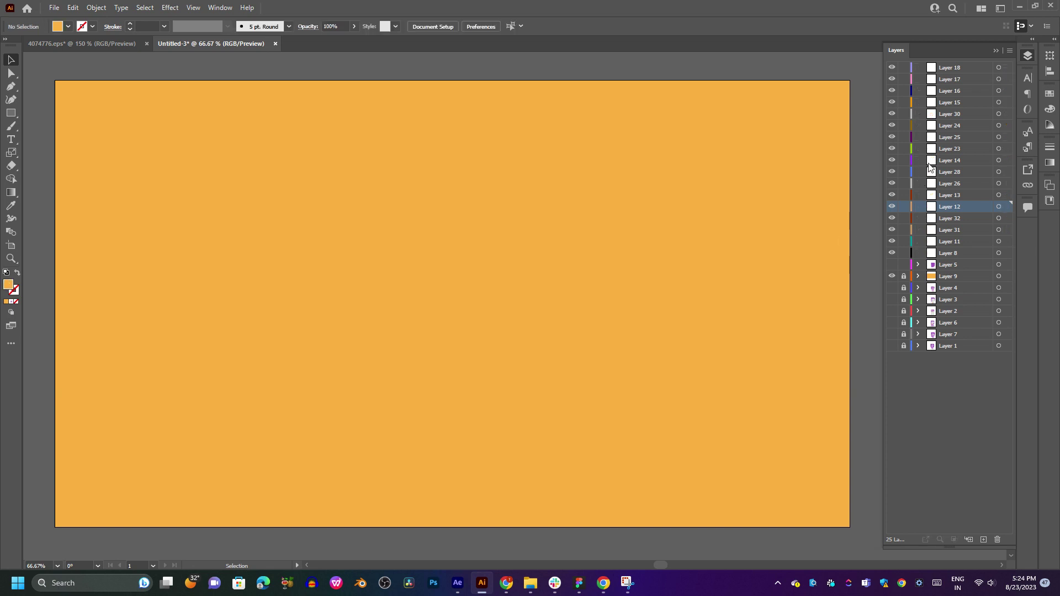
Move Layer 4 above Layer 9, make it visible and unlocked, and expand its contents.
{"action": "left_click_drag", "start_coordinate": [952, 286], "coordinate": [967, 270]}
{"action": "left_click", "coordinate": [892, 276]}
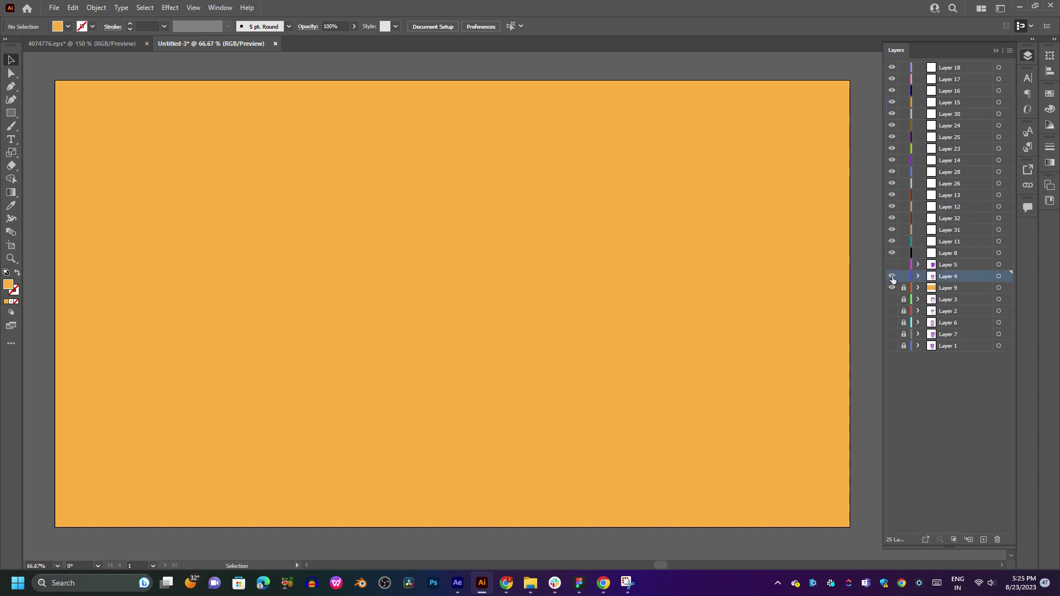
{"action": "left_click", "coordinate": [918, 276]}
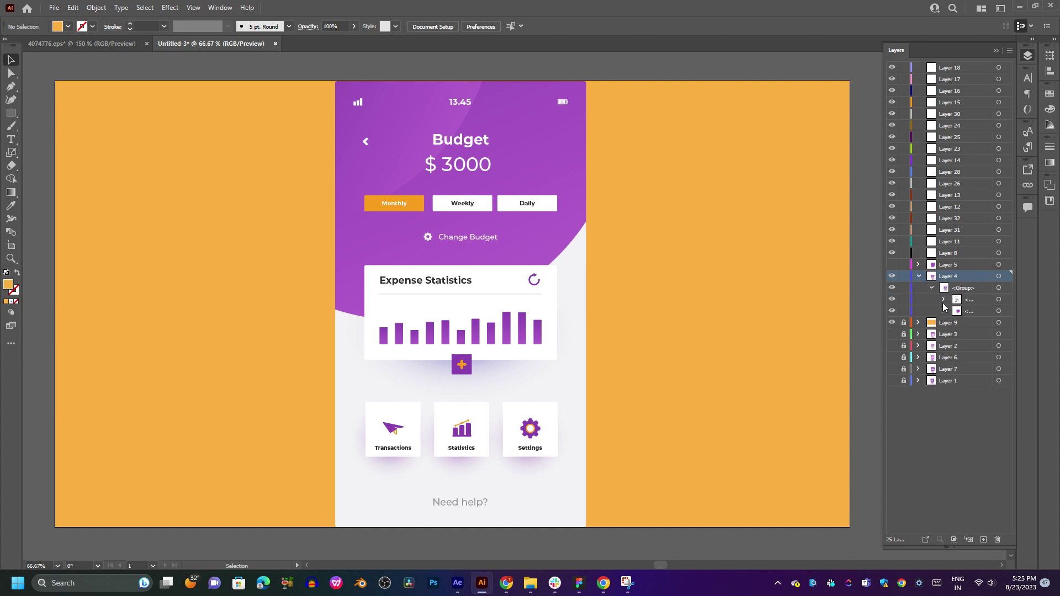
Ungroup the Budget screen artwork on Layer 4 twice to split it into its main parts.
{"action": "left_click", "coordinate": [555, 228]}
{"action": "right_click", "coordinate": [552, 226]}
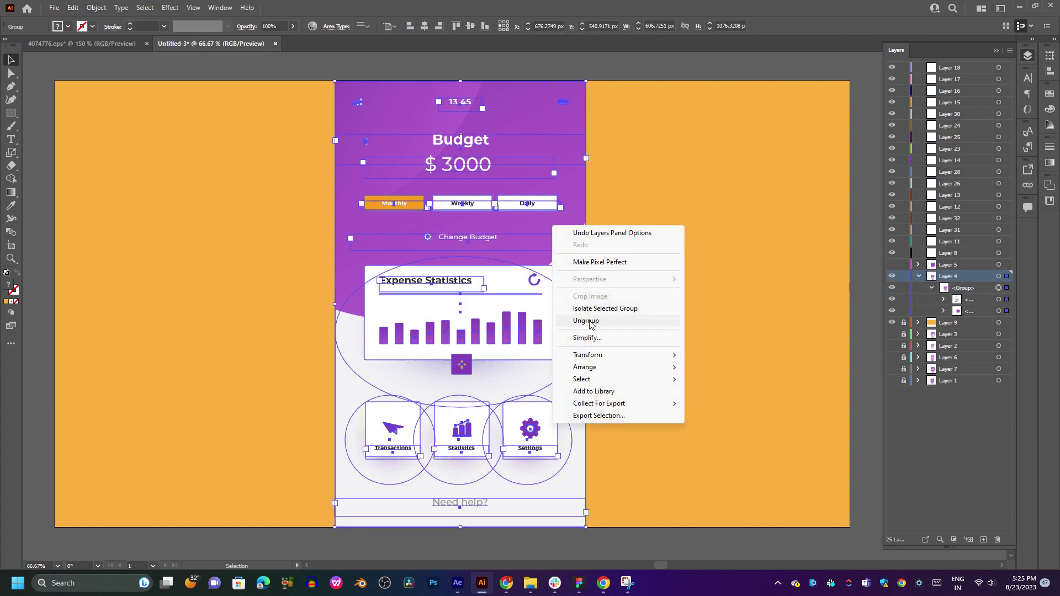
{"action": "left_click", "coordinate": [591, 324]}
{"action": "right_click", "coordinate": [431, 263]}
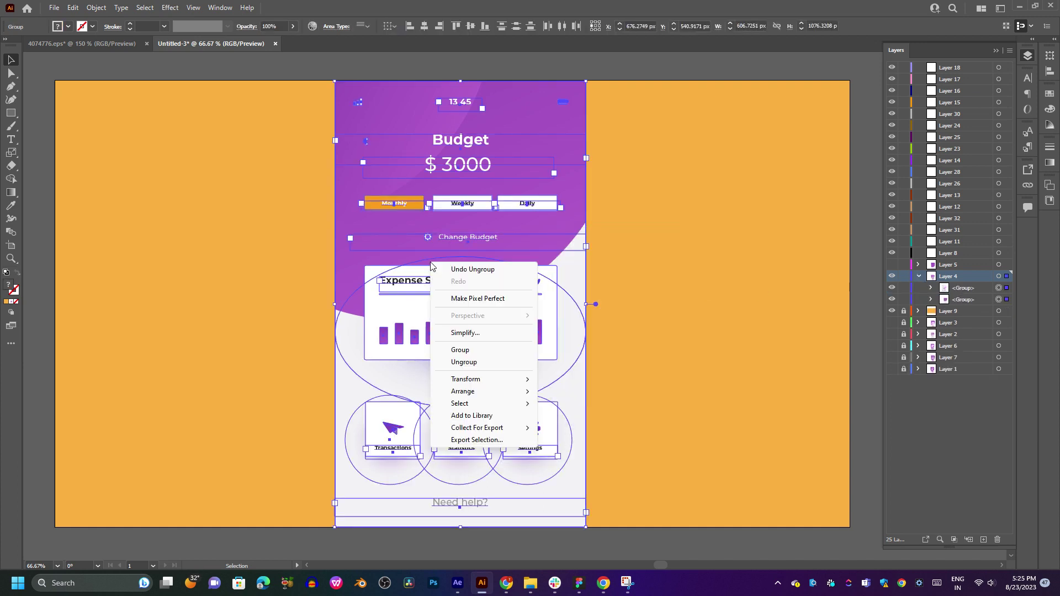
{"action": "left_click", "coordinate": [464, 362]}
Inspect the Budget screen's clip group and background rectangle by expanding the group and checking the visibility of each.
{"action": "left_click", "coordinate": [549, 222]}
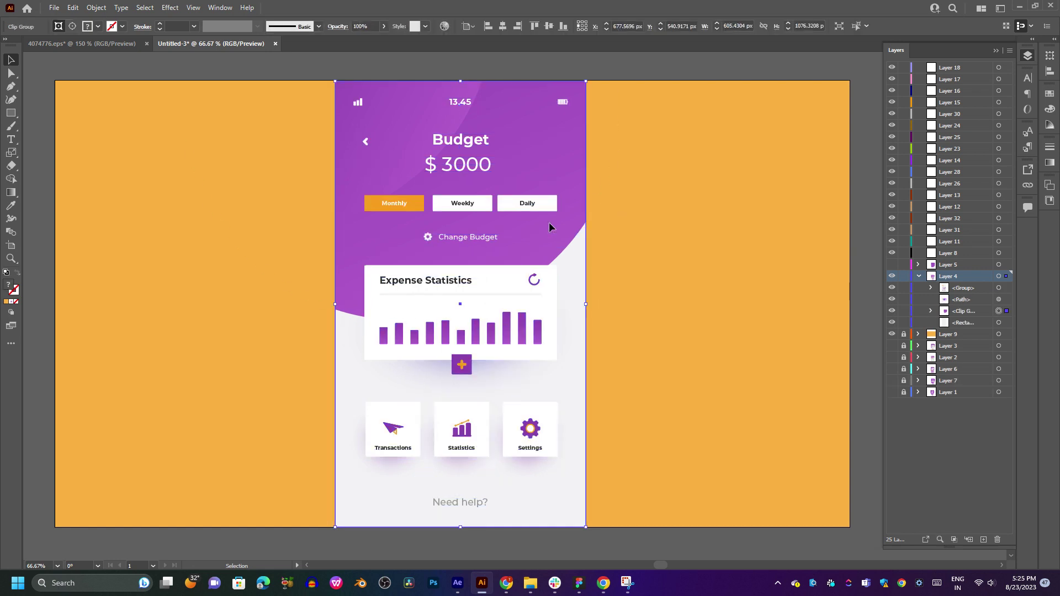
{"action": "right_click", "coordinate": [550, 227]}
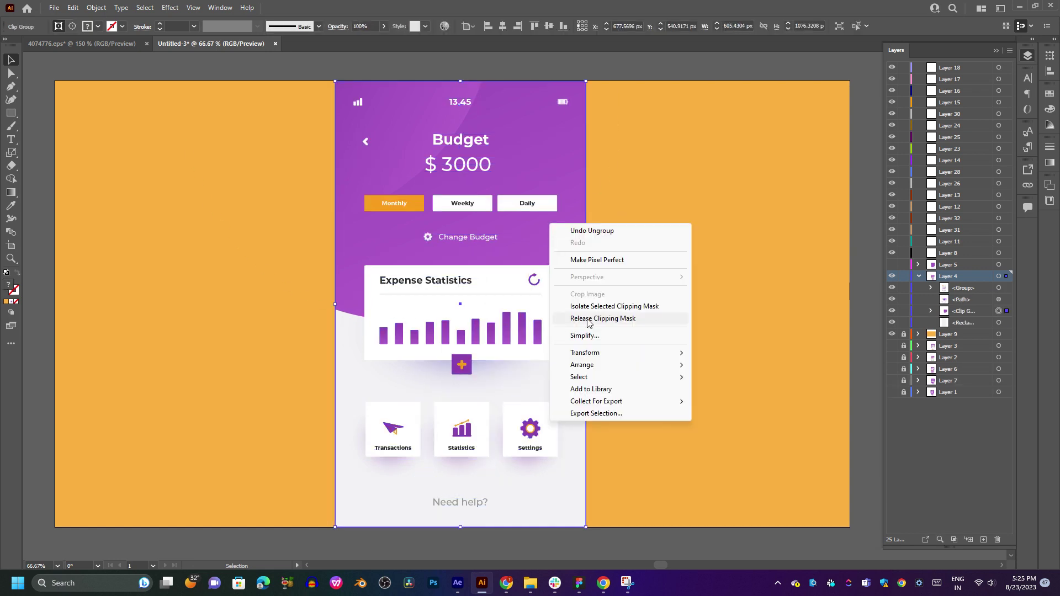
{"action": "left_click", "coordinate": [931, 311]}
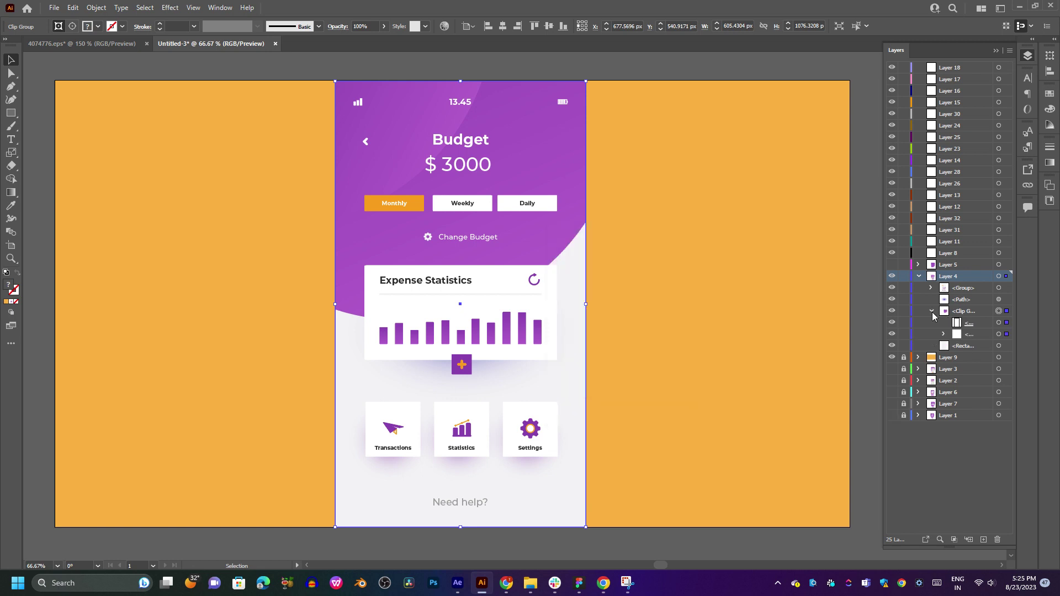
{"action": "left_click", "coordinate": [891, 312]}
{"action": "left_click", "coordinate": [892, 312]}
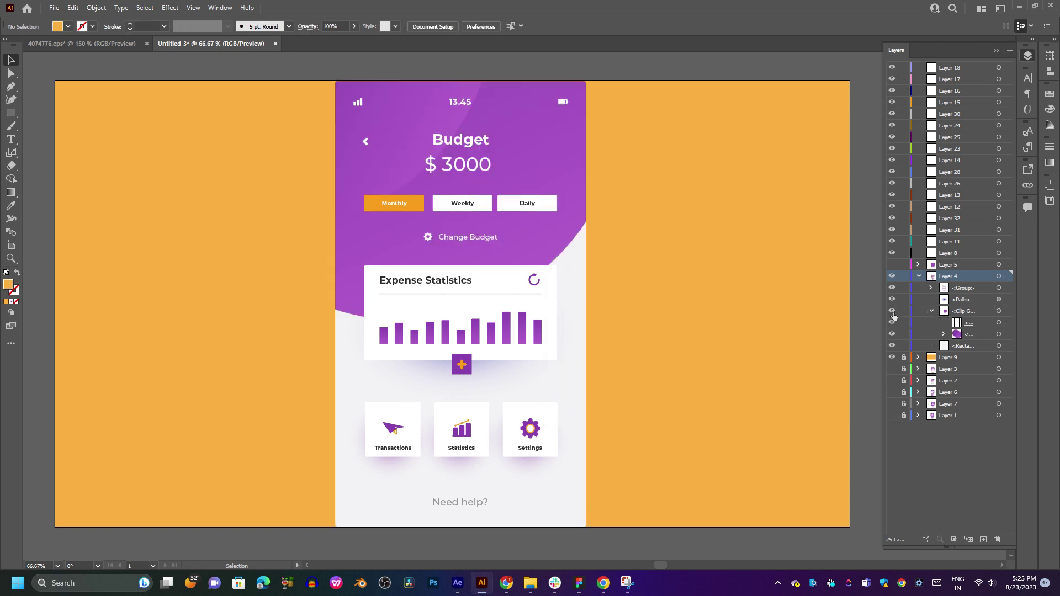
{"action": "left_click", "coordinate": [892, 347]}
Ungroup the Budget screen's content group holding the texts, buttons, chart and icons.
{"action": "left_click", "coordinate": [504, 338]}
{"action": "scroll", "coordinate": [508, 325], "scroll_direction": "up", "scroll_amount": 3}
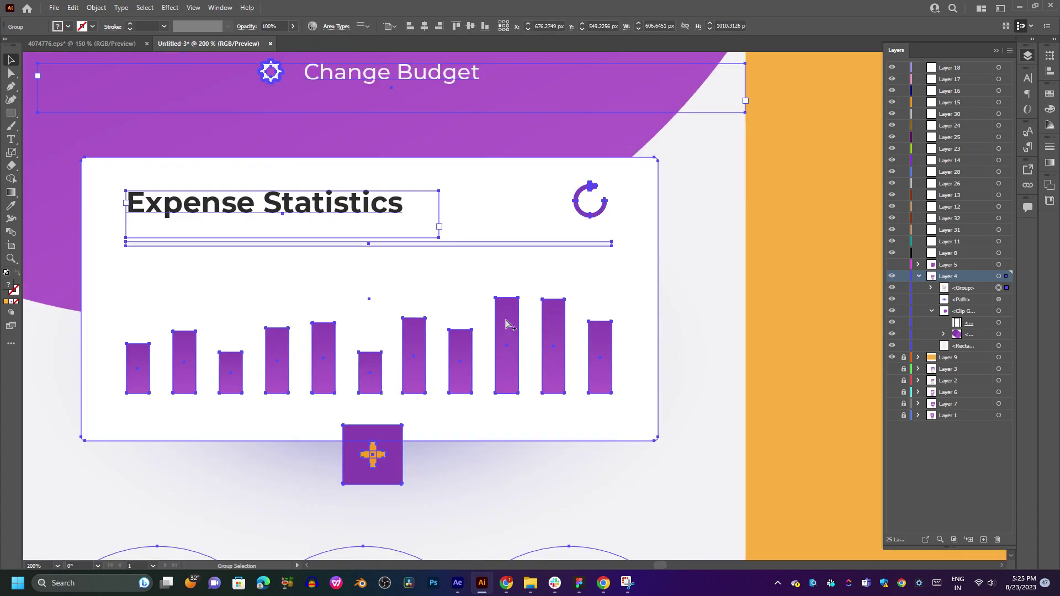
{"action": "scroll", "coordinate": [507, 324], "scroll_direction": "down", "scroll_amount": 3}
{"action": "left_click_drag", "start_coordinate": [504, 296], "coordinate": [503, 216]}
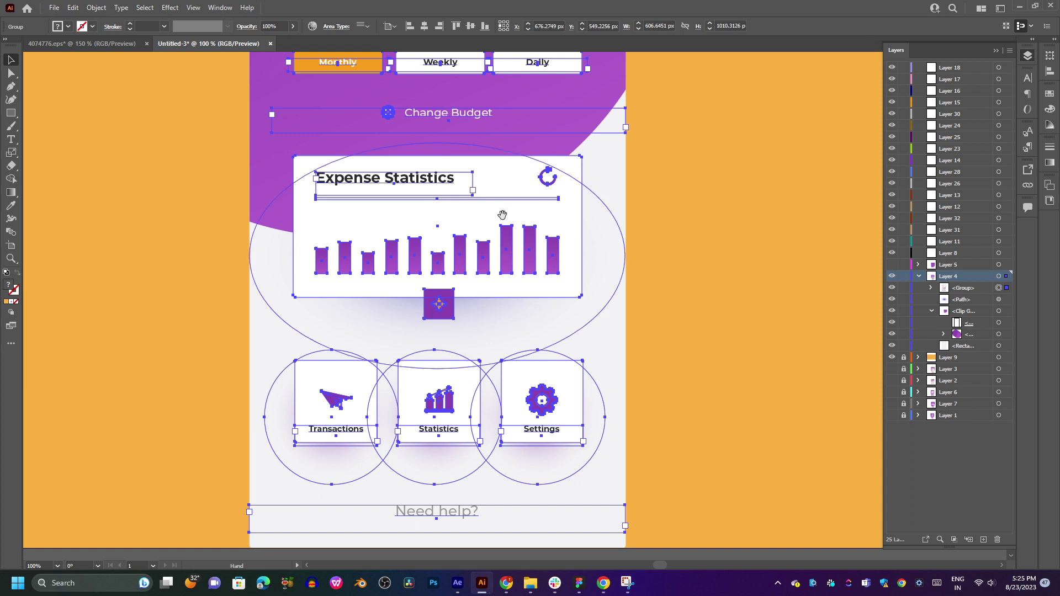
{"action": "scroll", "coordinate": [486, 332], "scroll_direction": "up", "scroll_amount": 3}
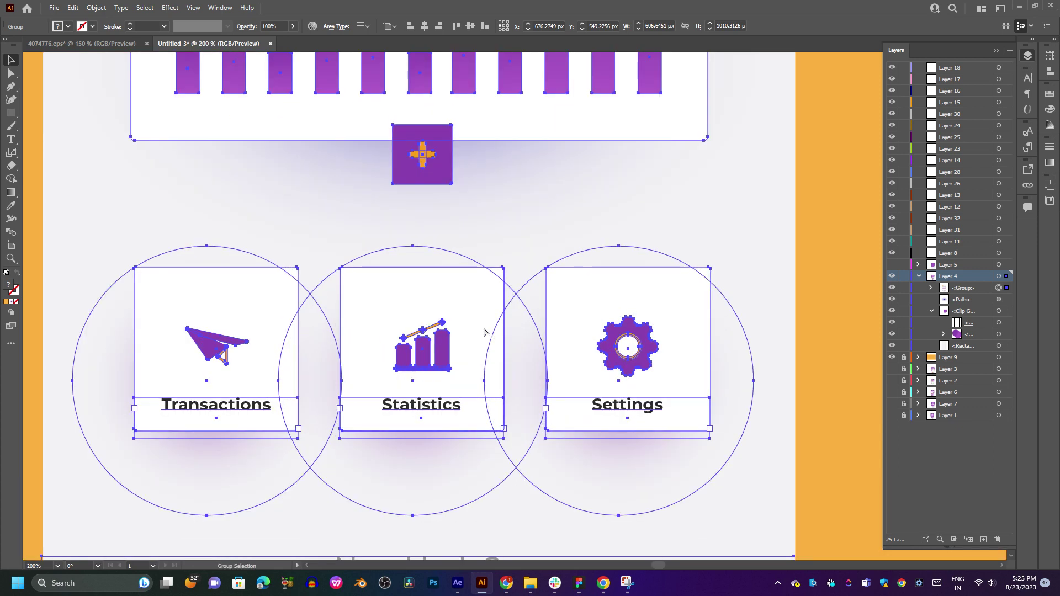
{"action": "scroll", "coordinate": [484, 333], "scroll_direction": "down", "scroll_amount": 2}
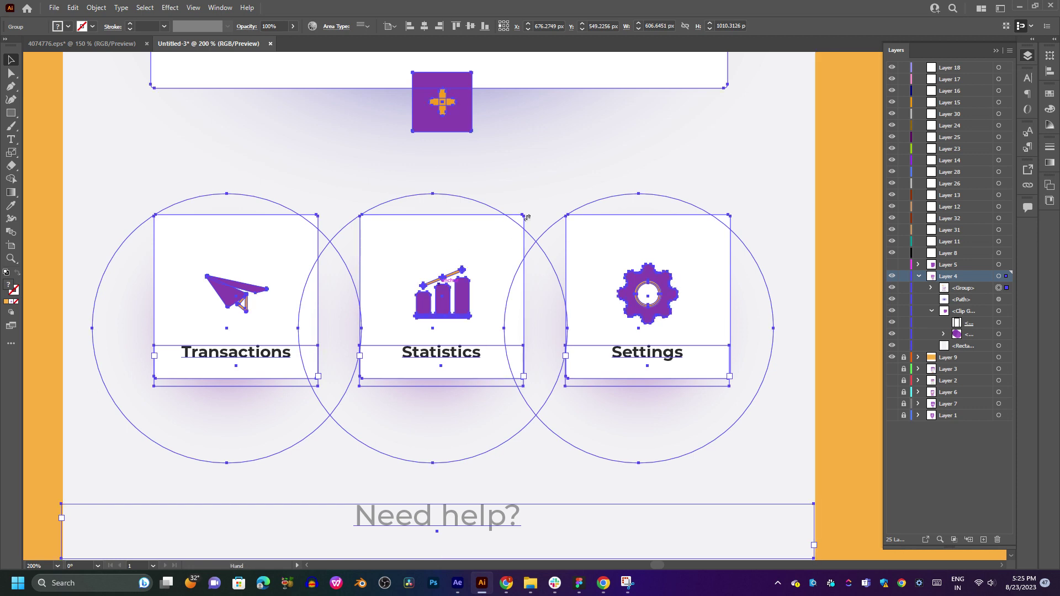
{"action": "scroll", "coordinate": [462, 248], "scroll_direction": "up", "scroll_amount": 10}
{"action": "scroll", "coordinate": [502, 125], "scroll_direction": "up", "scroll_amount": 10}
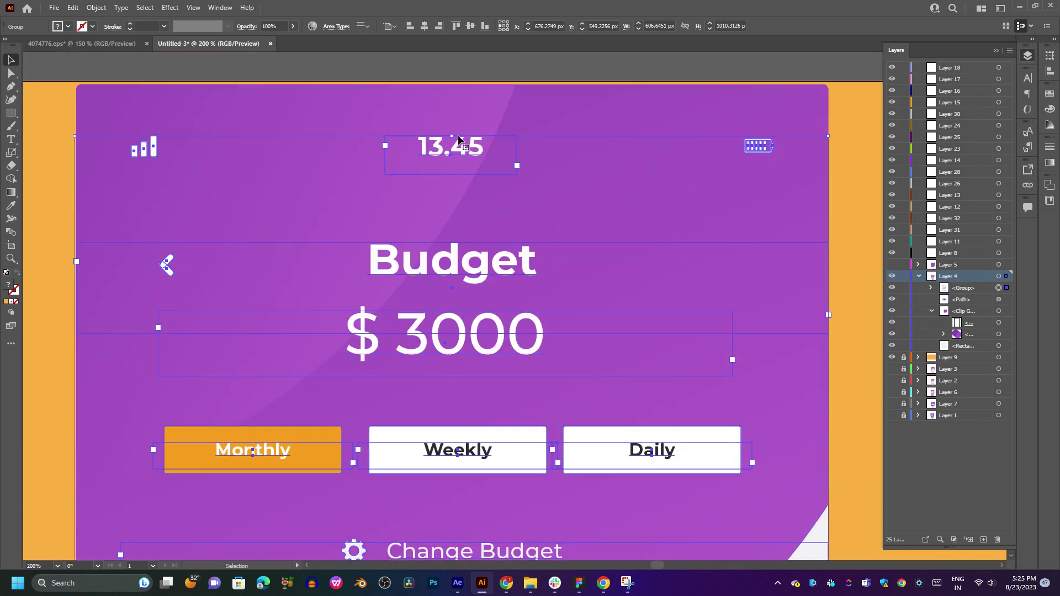
{"action": "key", "text": "ctrl+shift+a"}
{"action": "left_click", "coordinate": [472, 148]}
{"action": "right_click", "coordinate": [472, 148]}
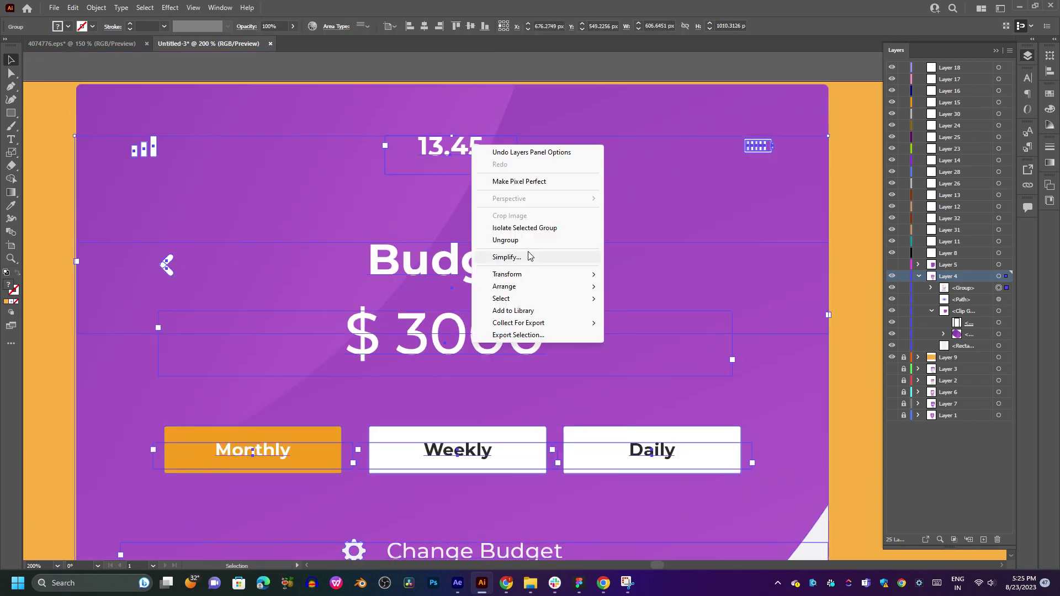
{"action": "left_click", "coordinate": [527, 243]}
Select the plus button and the Budget heading individually to check the ungrouped objects.
{"action": "left_click", "coordinate": [993, 287]}
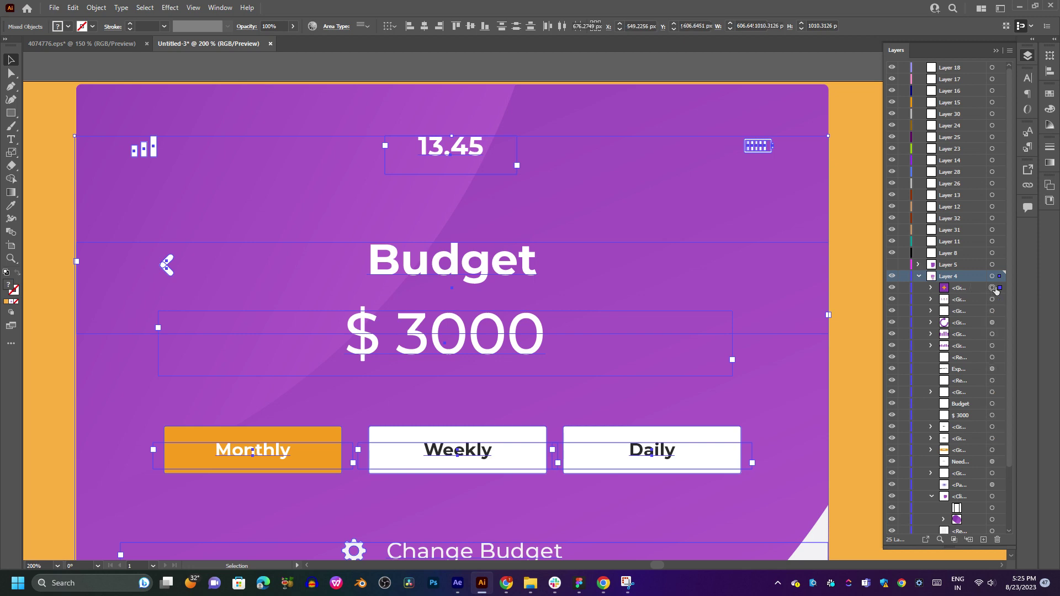
{"action": "scroll", "coordinate": [622, 354], "scroll_direction": "down", "scroll_amount": 10}
{"action": "left_click_drag", "start_coordinate": [623, 354], "coordinate": [612, 186]}
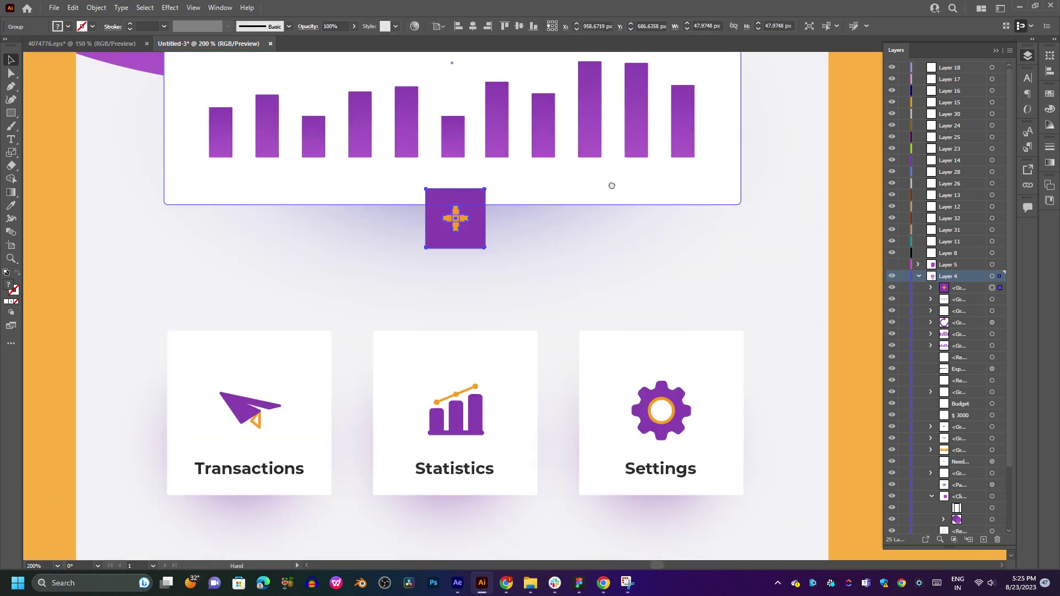
{"action": "scroll", "coordinate": [612, 185], "scroll_direction": "down", "scroll_amount": 2}
{"action": "scroll", "coordinate": [744, 256], "scroll_direction": "up", "scroll_amount": 5}
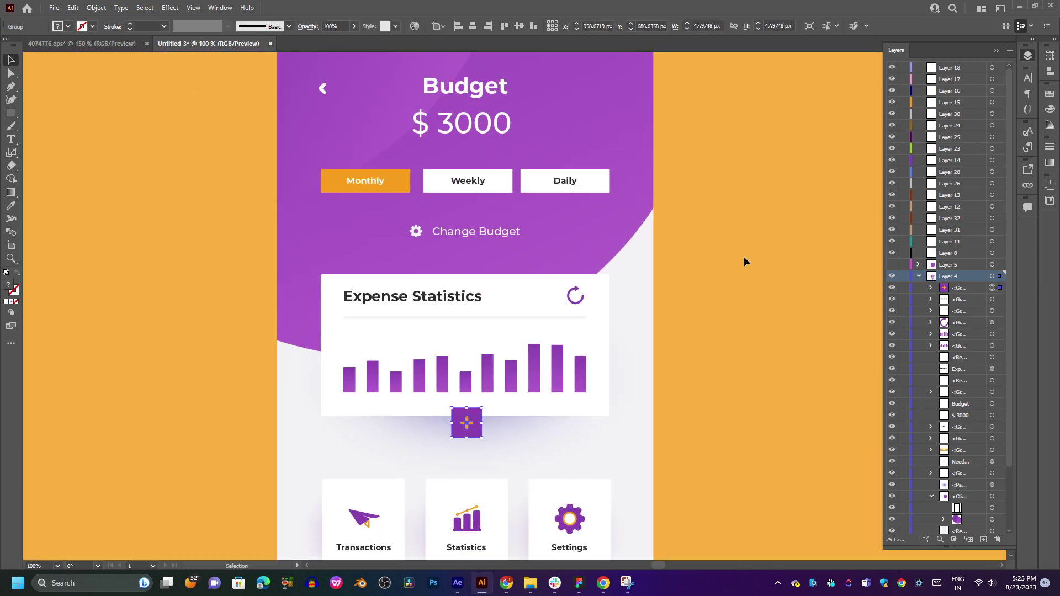
{"action": "key", "text": "ctrl+shift+a"}
{"action": "scroll", "coordinate": [743, 256], "scroll_direction": "up", "scroll_amount": 4}
{"action": "left_click", "coordinate": [462, 276]}
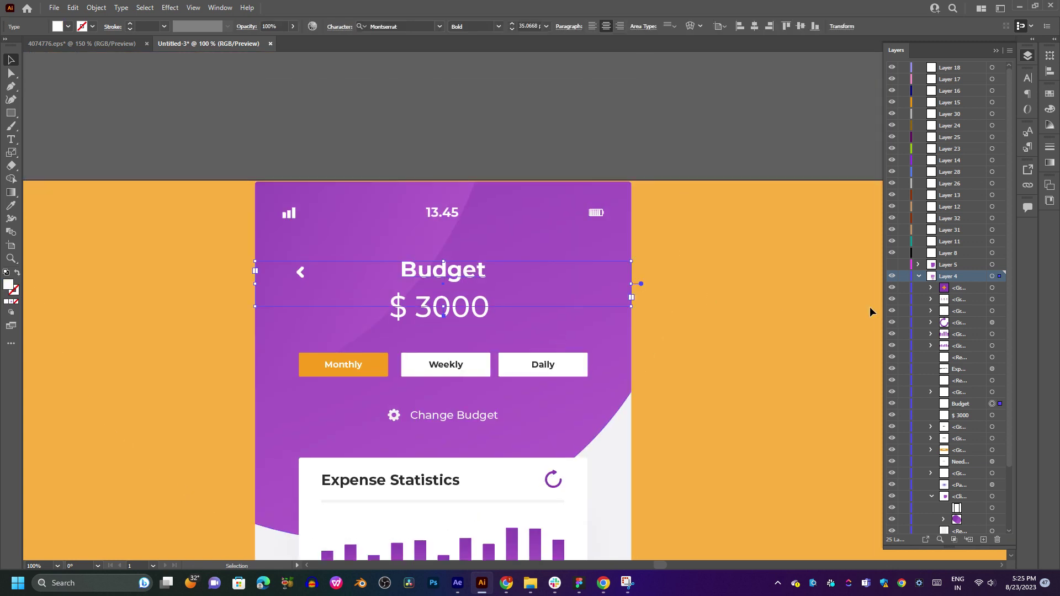
Release all the artwork on Layer 4 to separate sublayers in sequence.
{"action": "left_click", "coordinate": [993, 278]}
{"action": "scroll", "coordinate": [983, 324], "scroll_direction": "down", "scroll_amount": 2}
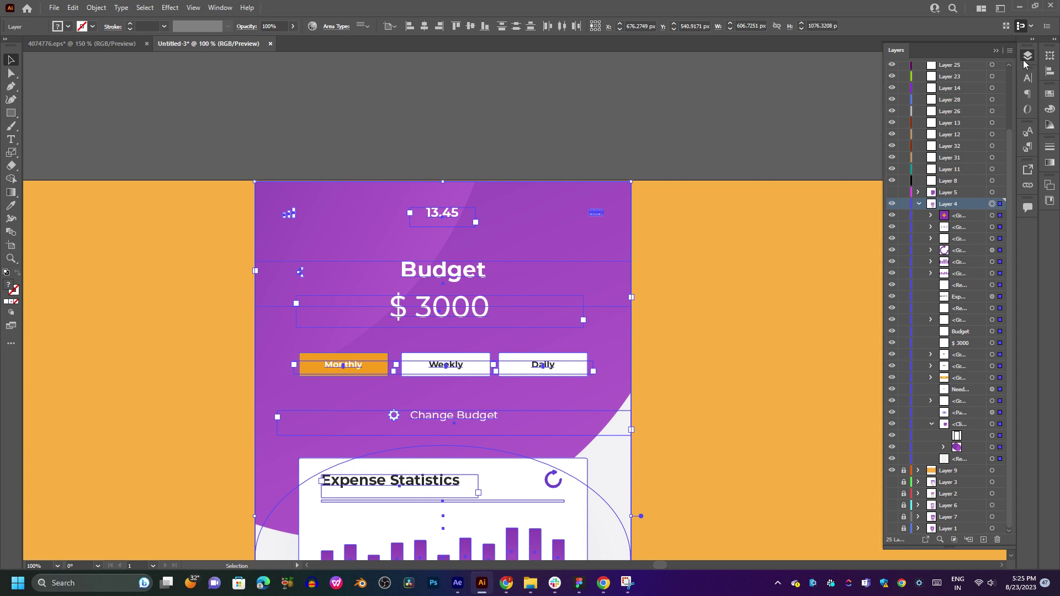
{"action": "left_click", "coordinate": [1010, 50]}
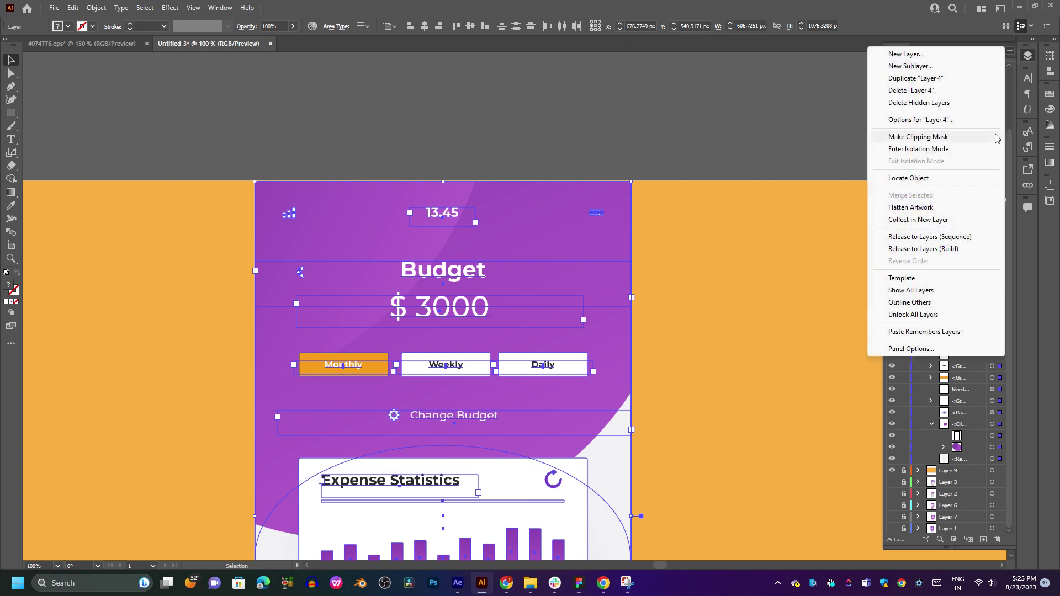
{"action": "left_click", "coordinate": [938, 234]}
Select the Daily, Weekly and Monthly buttons, the back arrow and the status bar one at a time to check their separation.
{"action": "left_click", "coordinate": [714, 125]}
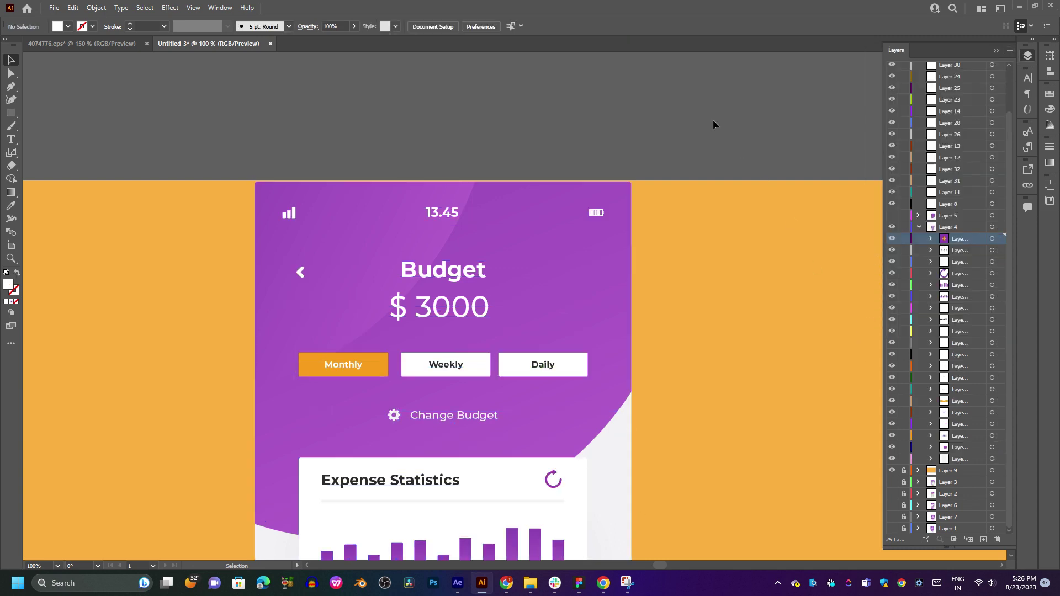
{"action": "scroll", "coordinate": [677, 299], "scroll_direction": "down", "scroll_amount": 2}
{"action": "left_click", "coordinate": [495, 311]}
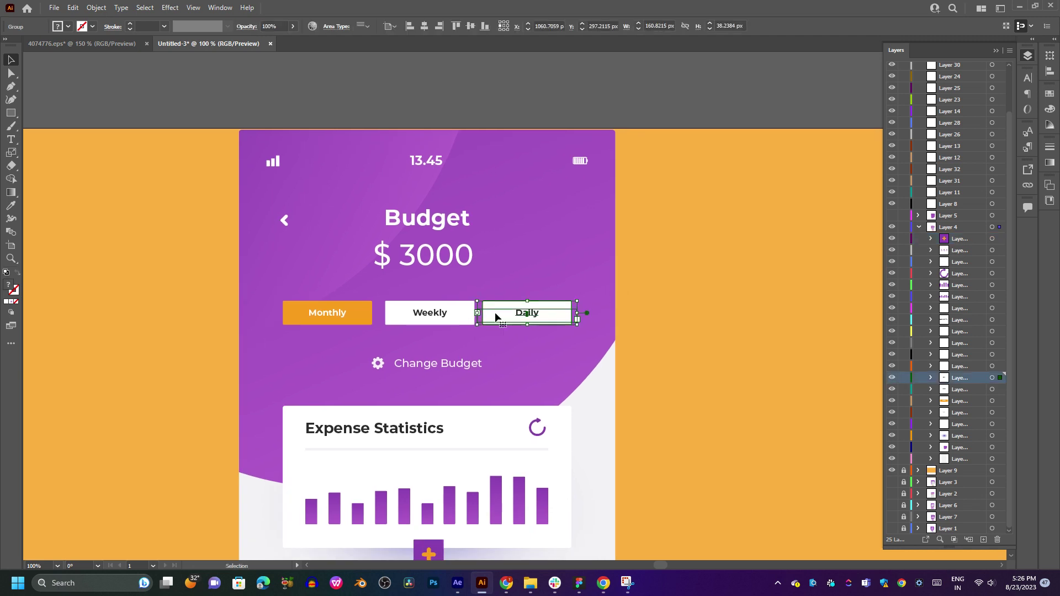
{"action": "left_click", "coordinate": [432, 318]}
{"action": "left_click", "coordinate": [343, 316]}
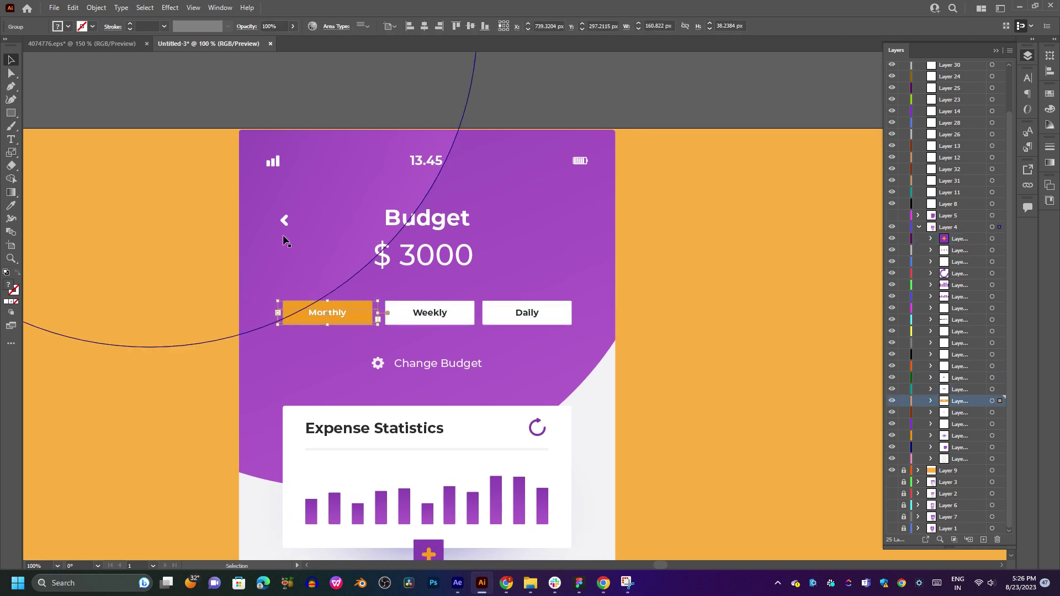
{"action": "left_click_drag", "start_coordinate": [284, 221], "coordinate": [286, 222]}
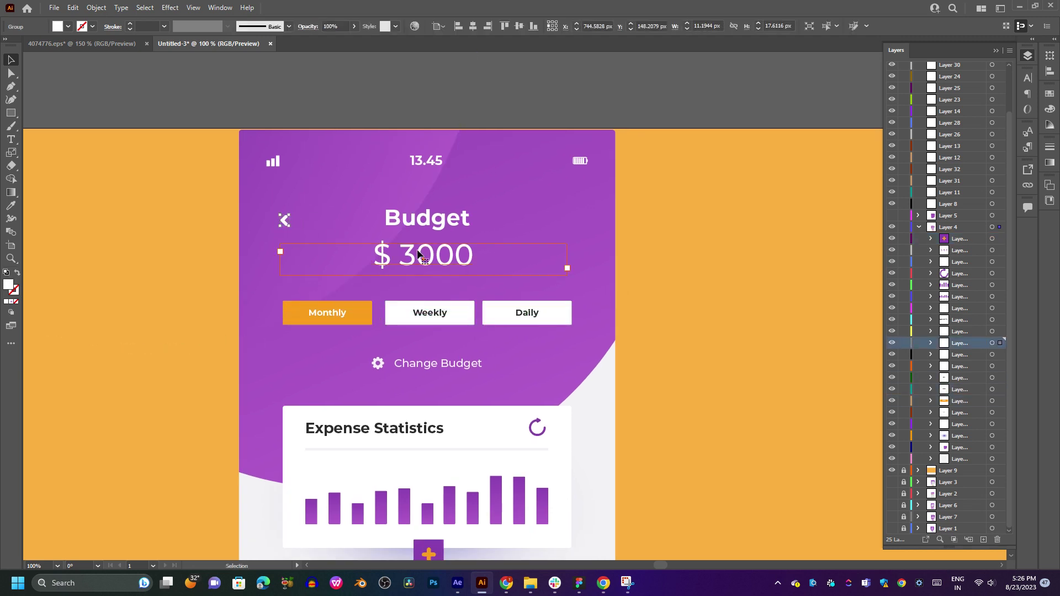
{"action": "left_click", "coordinate": [423, 174]}
Check the plus button, both chart bar groups, the refresh icon and the Expense Statistics heading by selecting each individually.
{"action": "scroll", "coordinate": [558, 340], "scroll_direction": "down", "scroll_amount": 7}
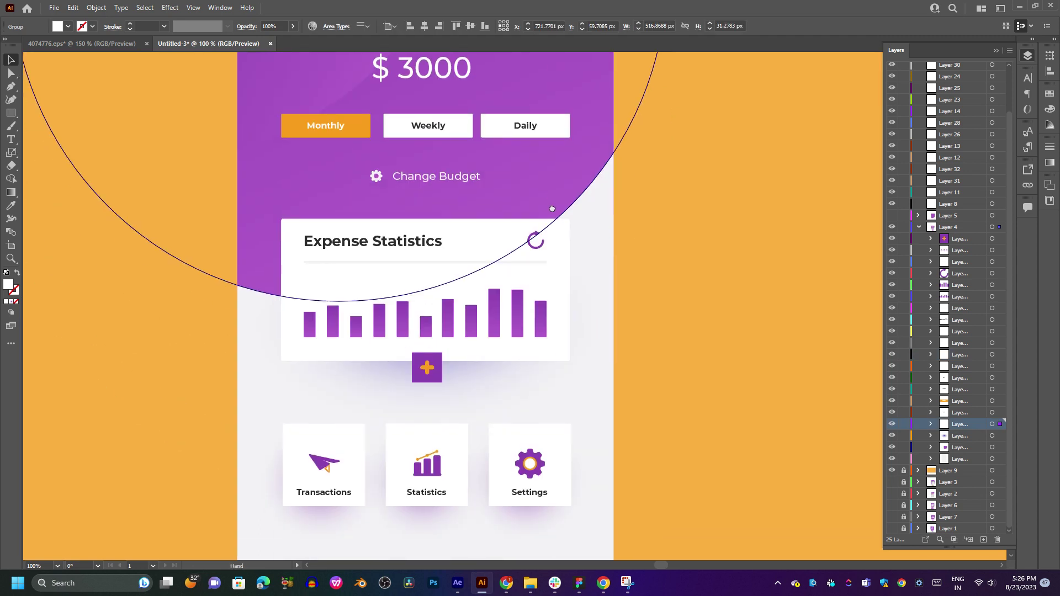
{"action": "left_click", "coordinate": [510, 333]}
{"action": "left_click", "coordinate": [426, 367]}
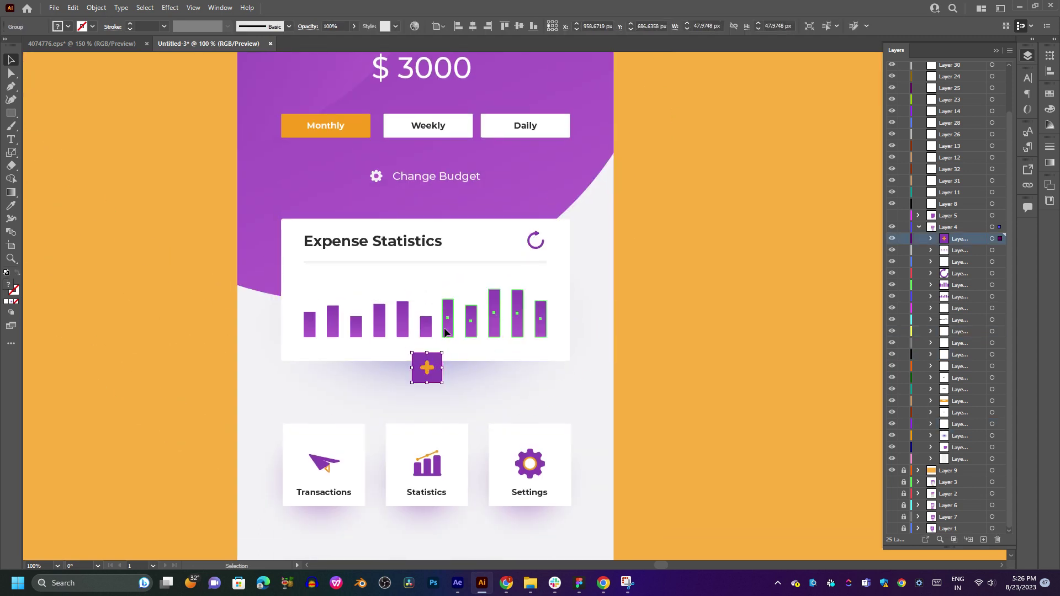
{"action": "left_click", "coordinate": [448, 326]}
{"action": "left_click", "coordinate": [426, 331]}
{"action": "left_click", "coordinate": [425, 326]}
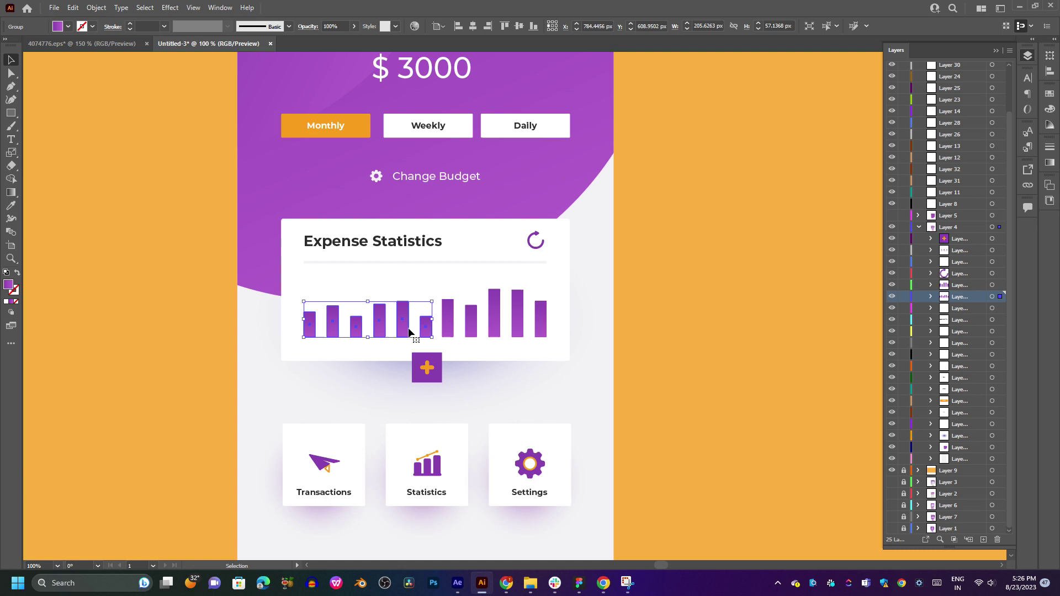
{"action": "left_click", "coordinate": [531, 246]}
{"action": "left_click", "coordinate": [404, 245]}
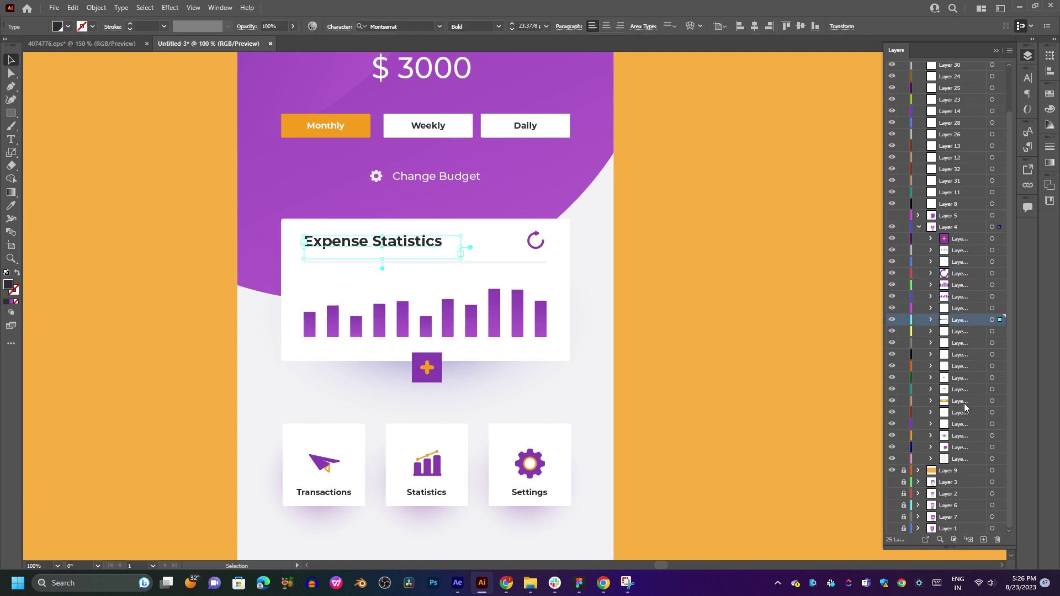
Hide the orange Layer 9 and the two lowest background sublayers of Layer 4, and leave nothing selected.
{"action": "left_click", "coordinate": [893, 470]}
{"action": "left_click", "coordinate": [892, 459]}
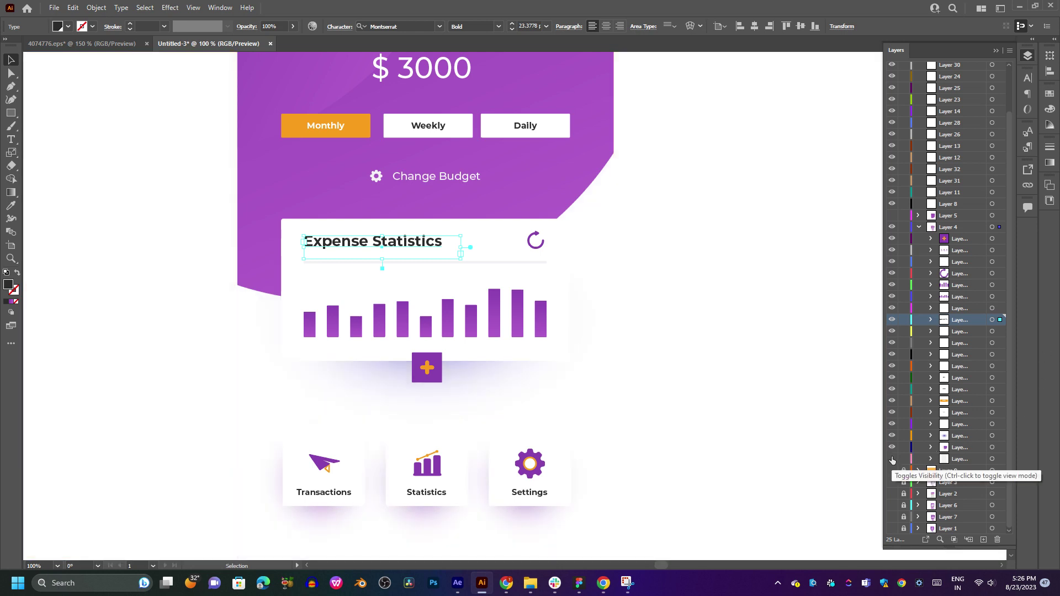
{"action": "left_click", "coordinate": [892, 447]}
{"action": "left_click", "coordinate": [650, 278]}
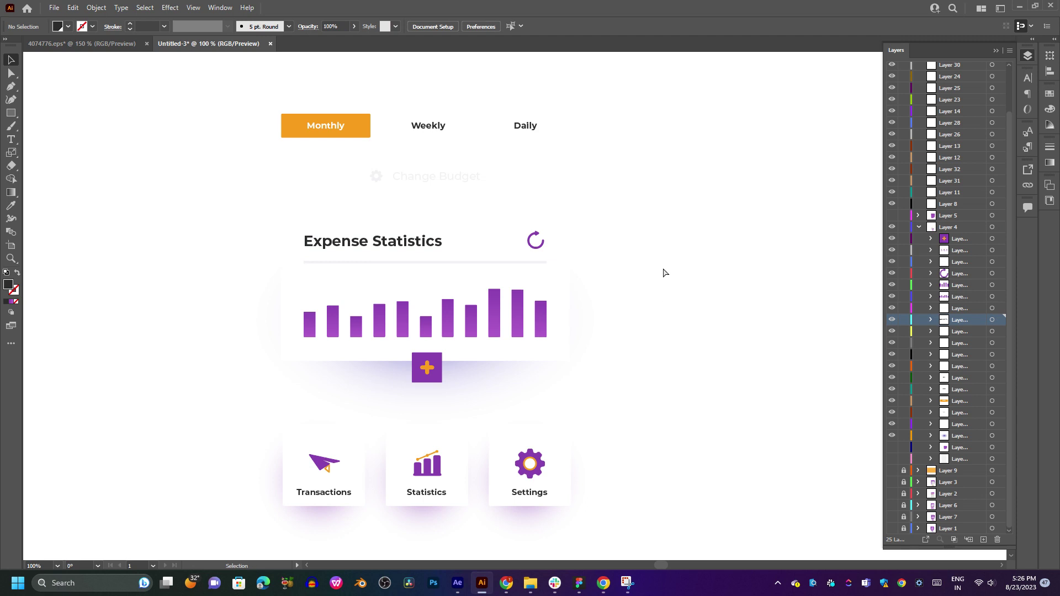
Save a copy of the document as 02 in Adobe Illustrator format with the Illustrator 2020 version options.
{"action": "key", "text": "ctrl+alt+s"}
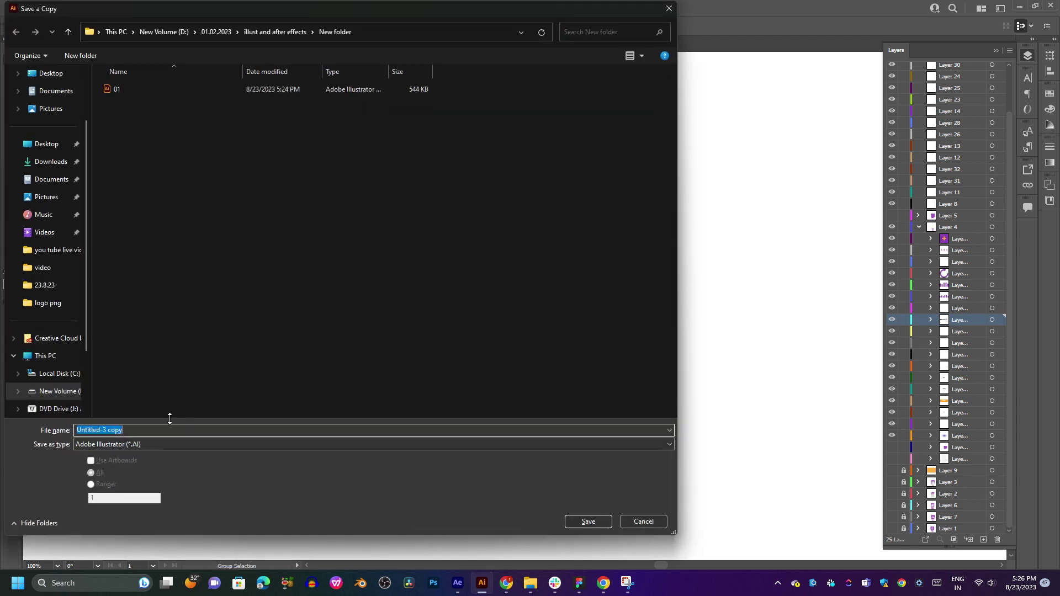
{"action": "type", "text": "02"}
{"action": "key", "text": "Return"}
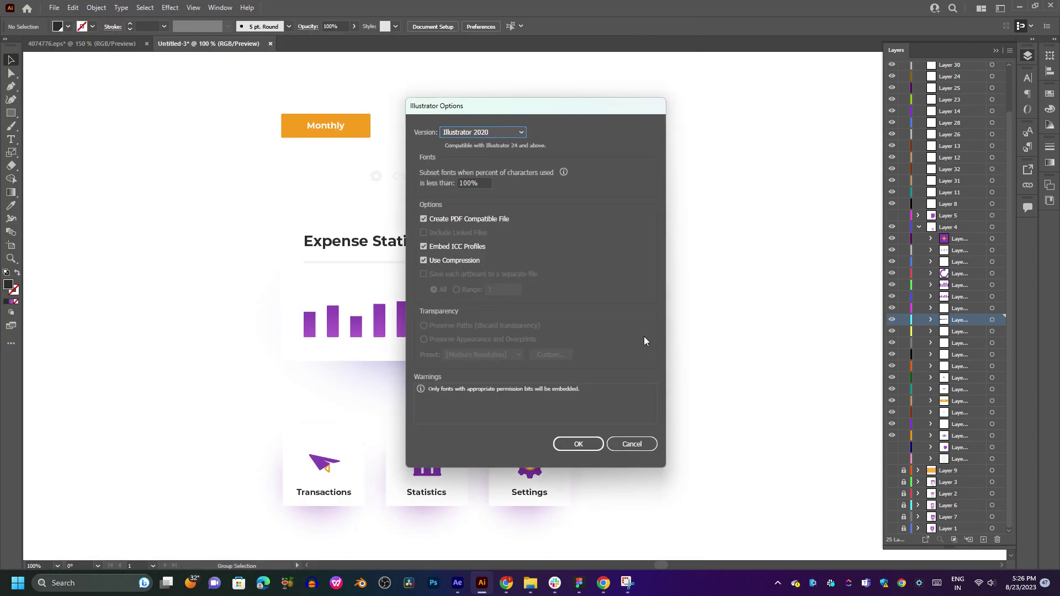
{"action": "left_click", "coordinate": [579, 444]}
Switch to After Effects, then locate file 02 in File Explorer under 01.02.2023, illust and after effects, New folder.
{"action": "left_click", "coordinate": [457, 583]}
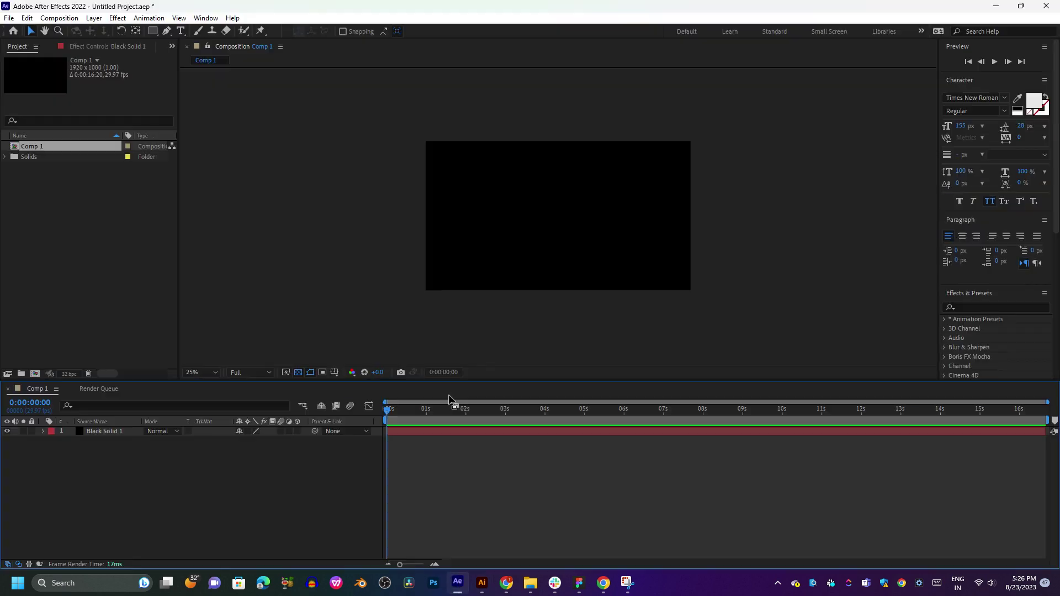
{"action": "mouse_move", "coordinate": [530, 583]}
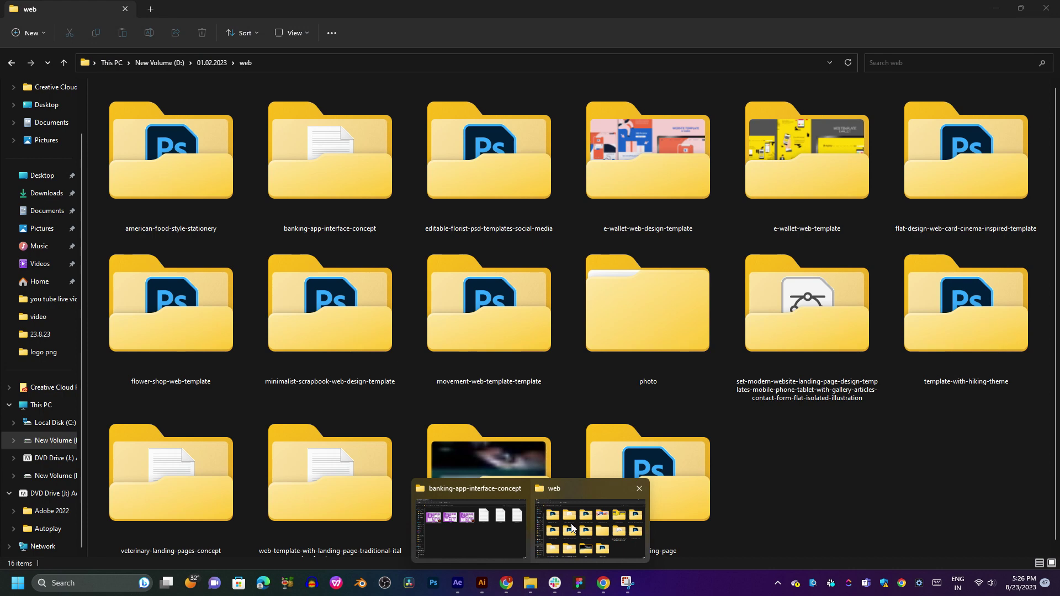
{"action": "left_click", "coordinate": [572, 528]}
{"action": "key", "text": "alt+Up"}
{"action": "left_click", "coordinate": [486, 141]}
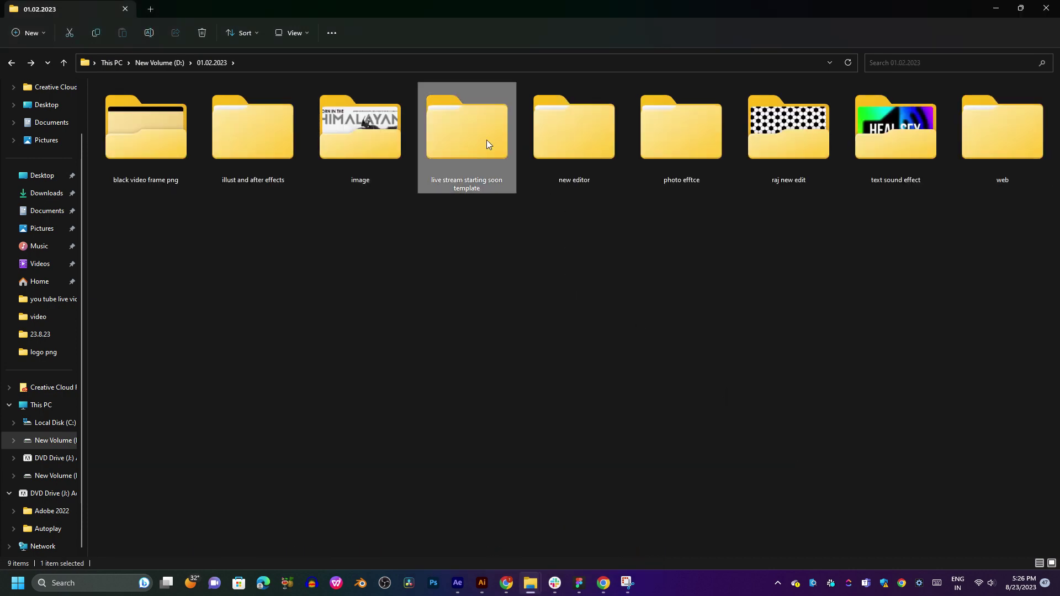
{"action": "left_click", "coordinate": [641, 131]}
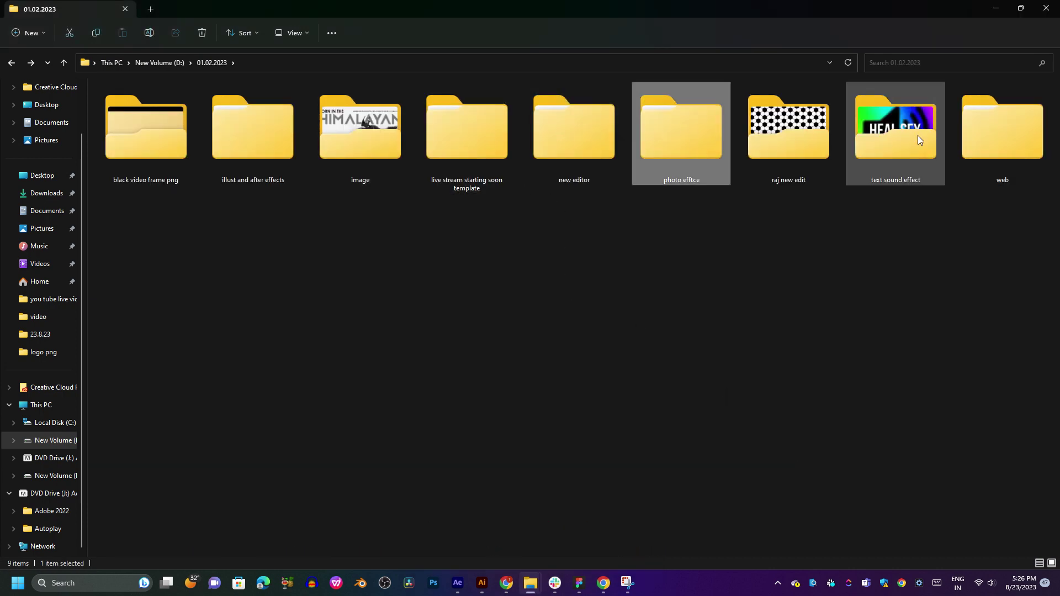
{"action": "double_click", "coordinate": [244, 164]}
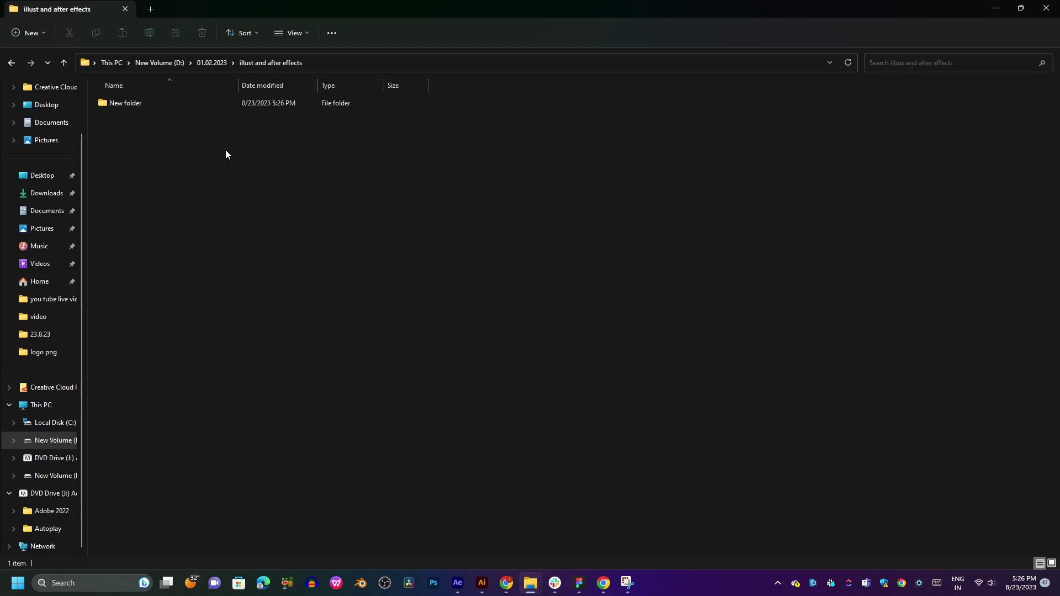
{"action": "double_click", "coordinate": [166, 104]}
{"action": "left_click", "coordinate": [162, 119]}
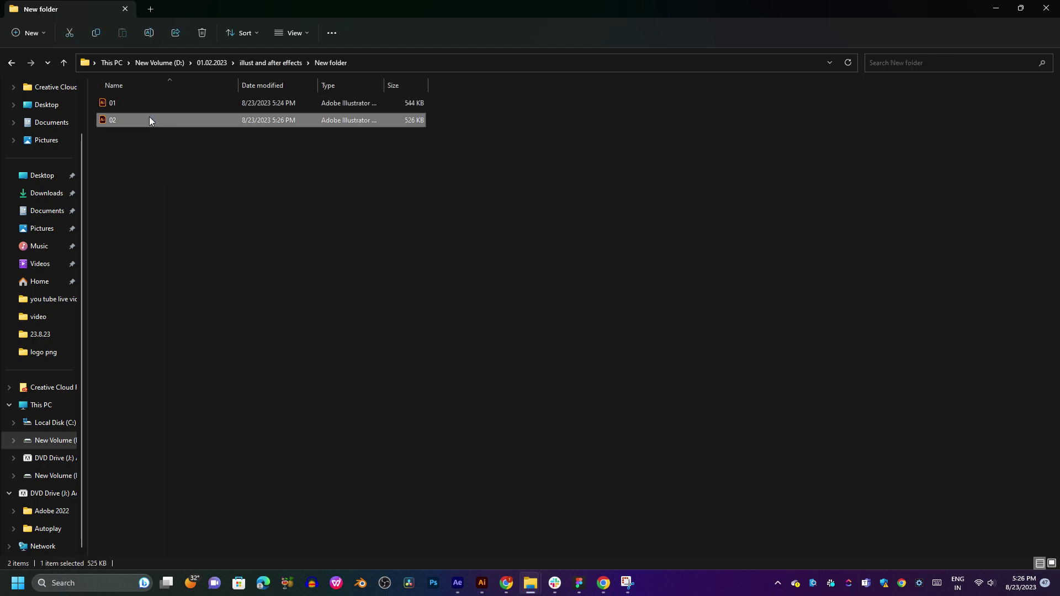
Import 02.ai into the After Effects project as a composition at document size and open the 02 composition.
{"action": "key", "text": "alt+Tab"}
{"action": "left_click_drag", "start_coordinate": [149, 119], "coordinate": [117, 230]}
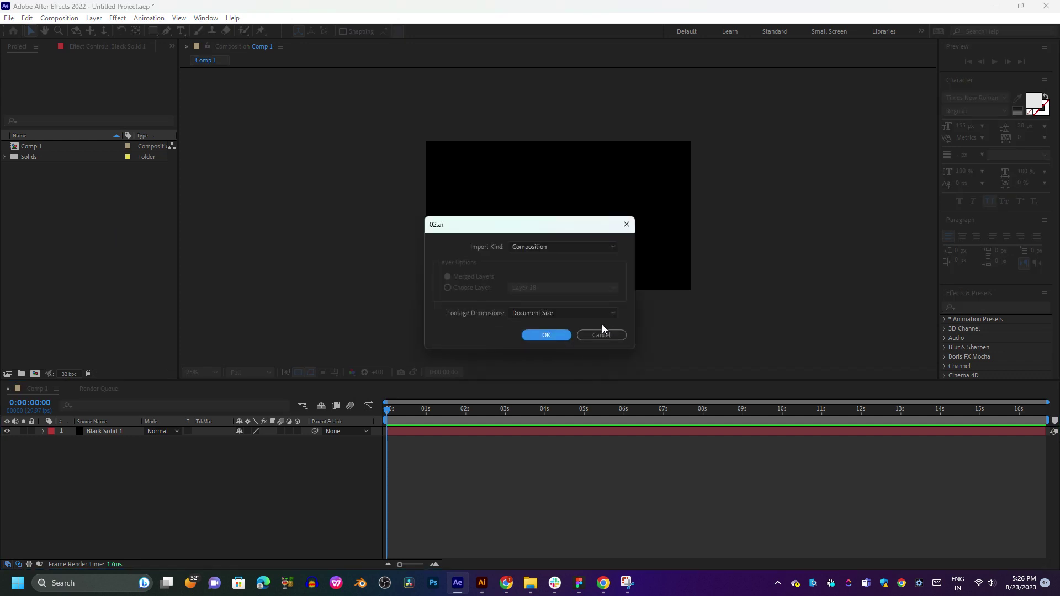
{"action": "left_click", "coordinate": [560, 332]}
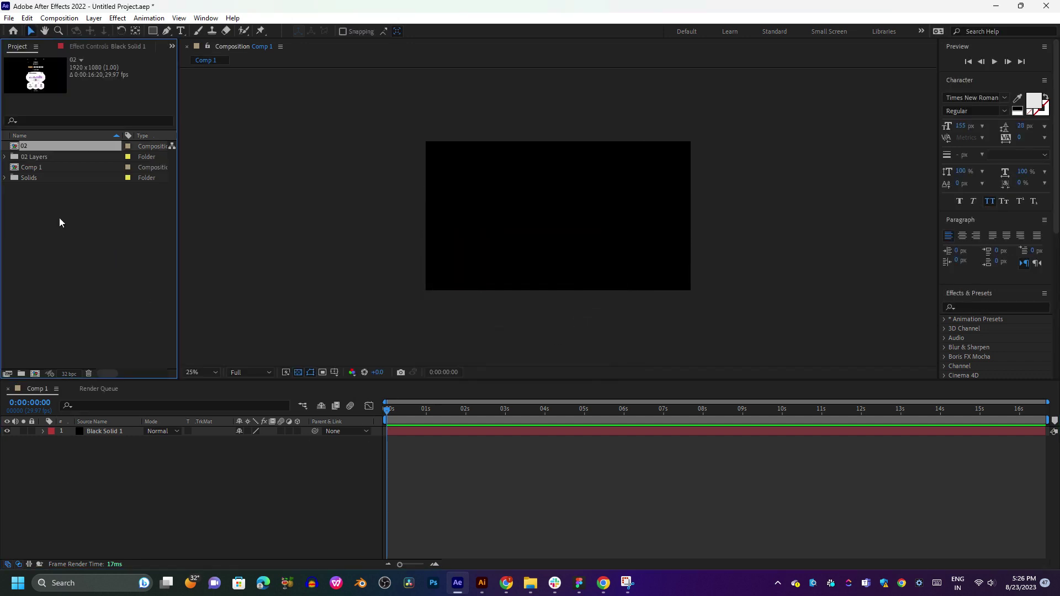
{"action": "double_click", "coordinate": [30, 147]}
Examine the 02 composition's layer list and its artwork at closer range and at different times.
{"action": "scroll", "coordinate": [255, 498], "scroll_direction": "down", "scroll_amount": 5}
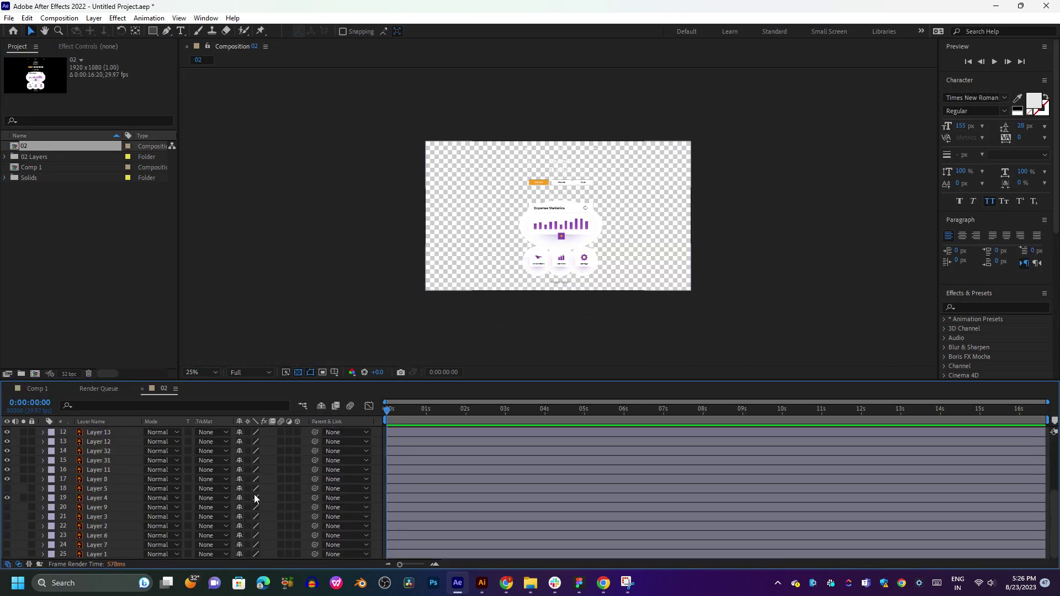
{"action": "scroll", "coordinate": [254, 499], "scroll_direction": "up", "scroll_amount": 5}
{"action": "scroll", "coordinate": [571, 223], "scroll_direction": "up", "scroll_amount": 4}
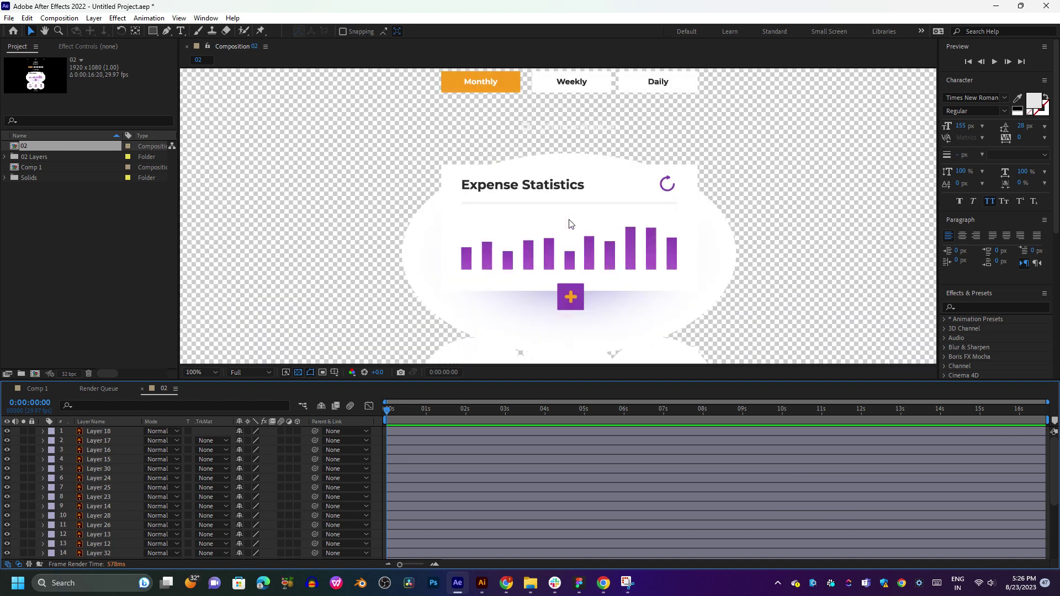
{"action": "scroll", "coordinate": [571, 224], "scroll_direction": "down", "scroll_amount": 2}
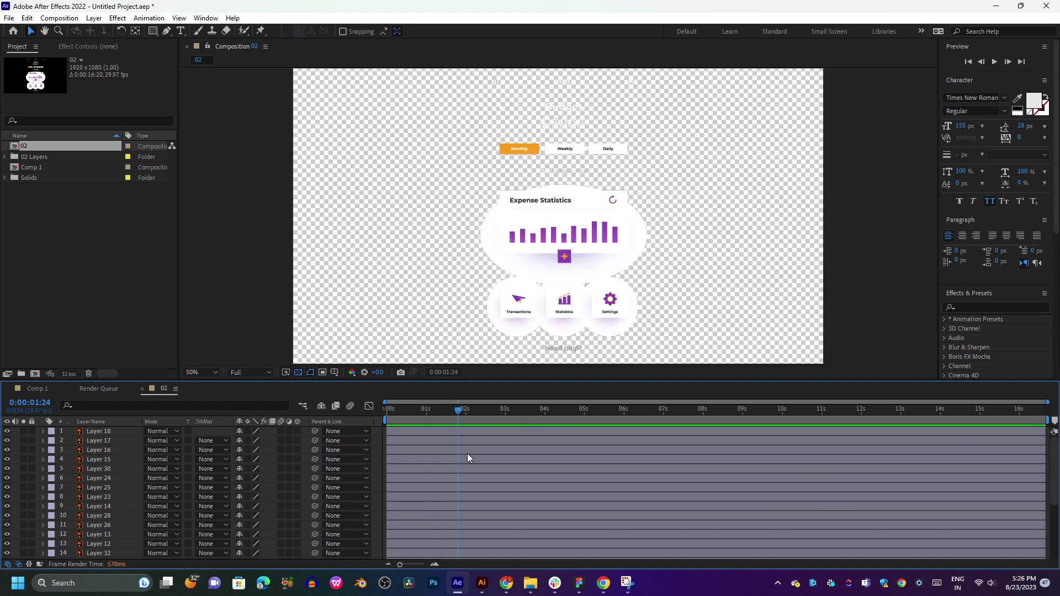
{"action": "scroll", "coordinate": [470, 464], "scroll_direction": "down", "scroll_amount": 5}
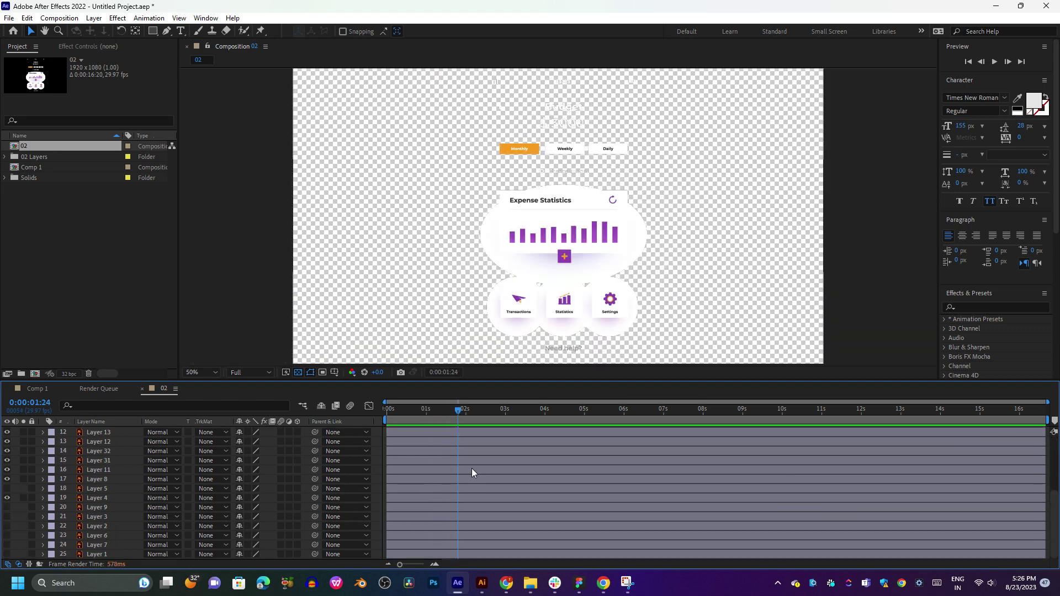
{"action": "left_click", "coordinate": [429, 412]}
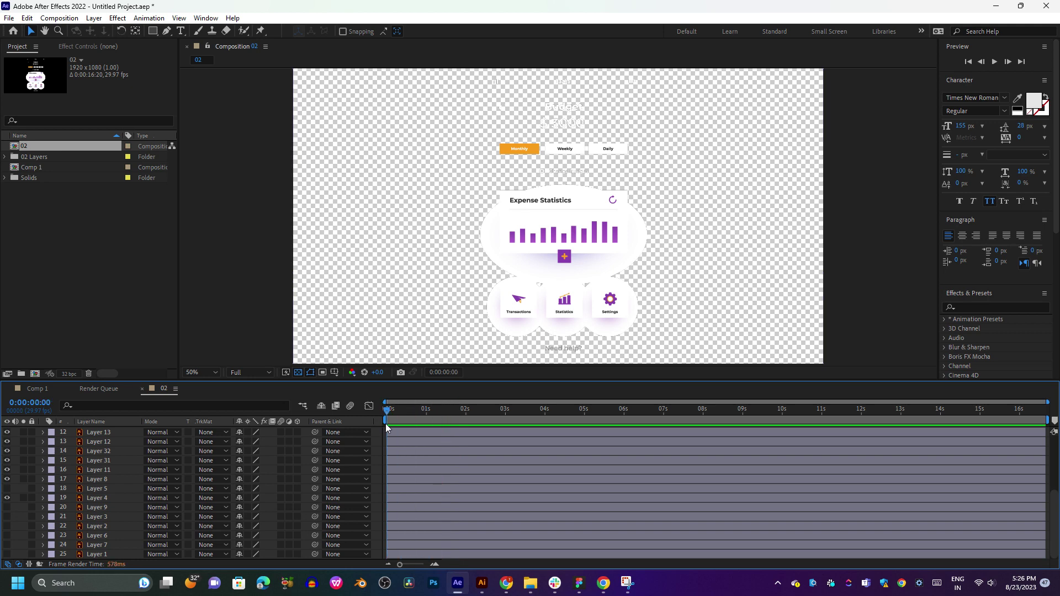
Select Layer 4, Layer 5 and Layer 31 in turn and look closely at the artwork to see what each contains.
{"action": "left_click", "coordinate": [160, 498]}
{"action": "left_click", "coordinate": [116, 496]}
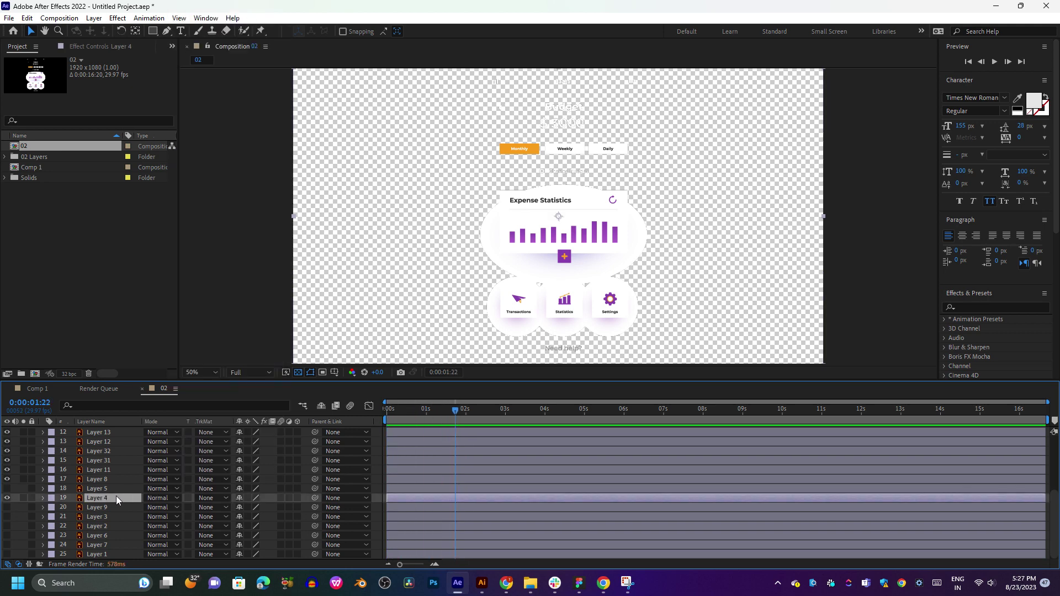
{"action": "left_click", "coordinate": [108, 488]}
{"action": "left_click", "coordinate": [114, 460]}
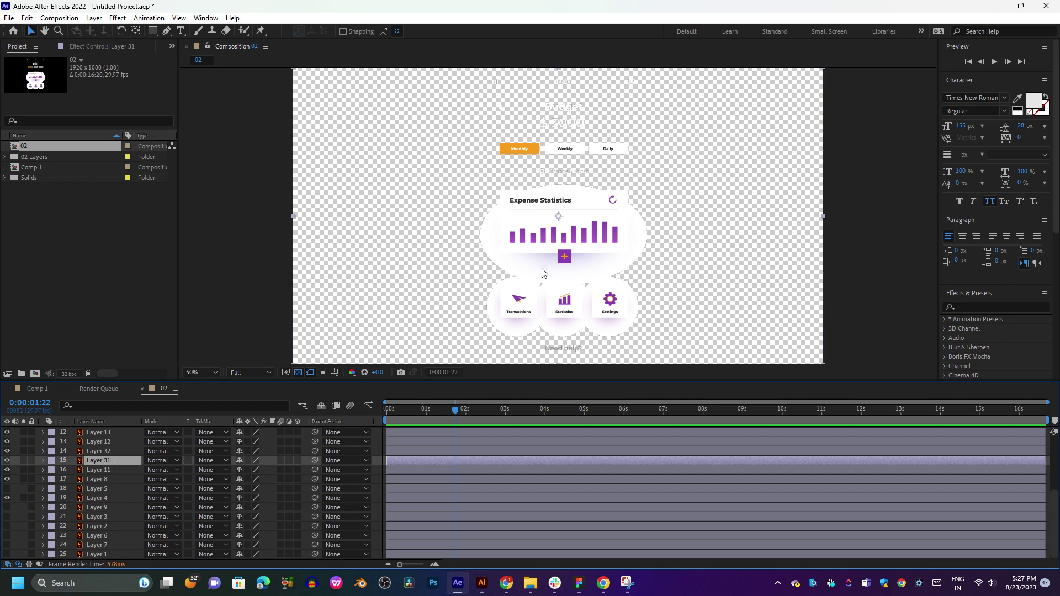
{"action": "key", "text": "period"}
{"action": "left_click_drag", "start_coordinate": [572, 278], "coordinate": [612, 205]}
{"action": "mouse_move", "coordinate": [613, 264]}
{"action": "left_mouse_down"}
{"action": "mouse_move", "coordinate": [532, 323]}
{"action": "mouse_move", "coordinate": [607, 263]}
{"action": "left_mouse_up"}
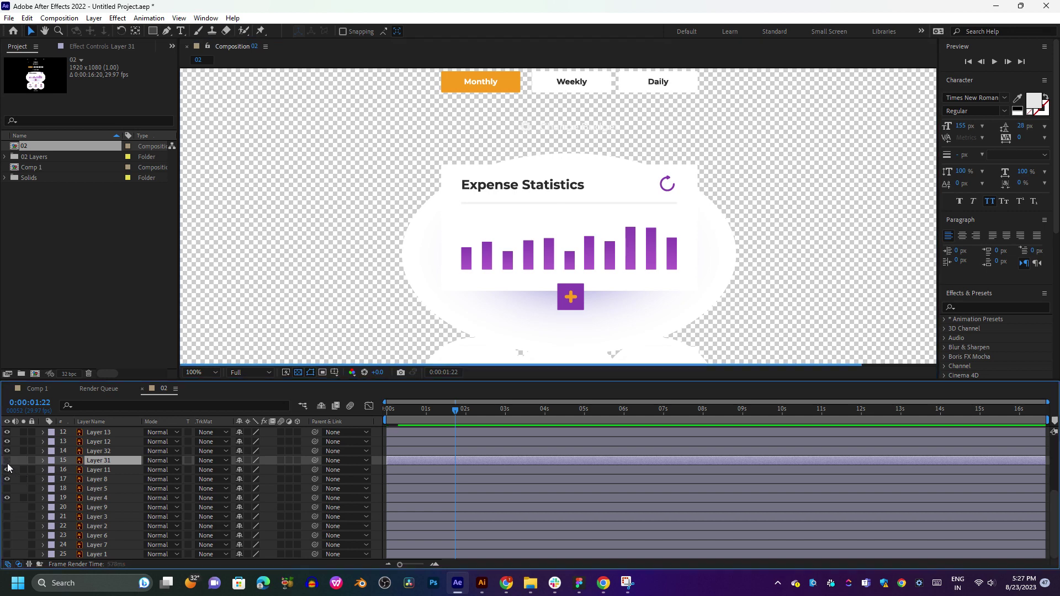
Hide Layers 28, 26, 13 and 12 in the 02 composition to check what they contribute to the artwork.
{"action": "scroll", "coordinate": [9, 462], "scroll_direction": "up", "scroll_amount": 1}
{"action": "left_click_drag", "start_coordinate": [7, 442], "coordinate": [7, 470]}
{"action": "scroll", "coordinate": [347, 351], "scroll_direction": "down", "scroll_amount": 4}
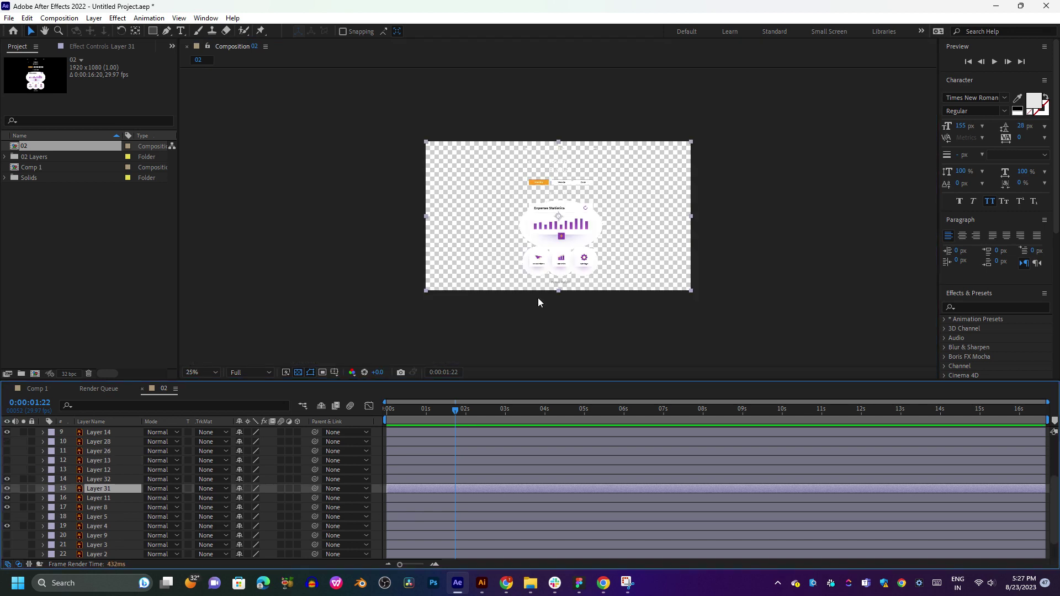
{"action": "scroll", "coordinate": [538, 302], "scroll_direction": "up", "scroll_amount": 2}
{"action": "scroll", "coordinate": [77, 474], "scroll_direction": "up", "scroll_amount": 3}
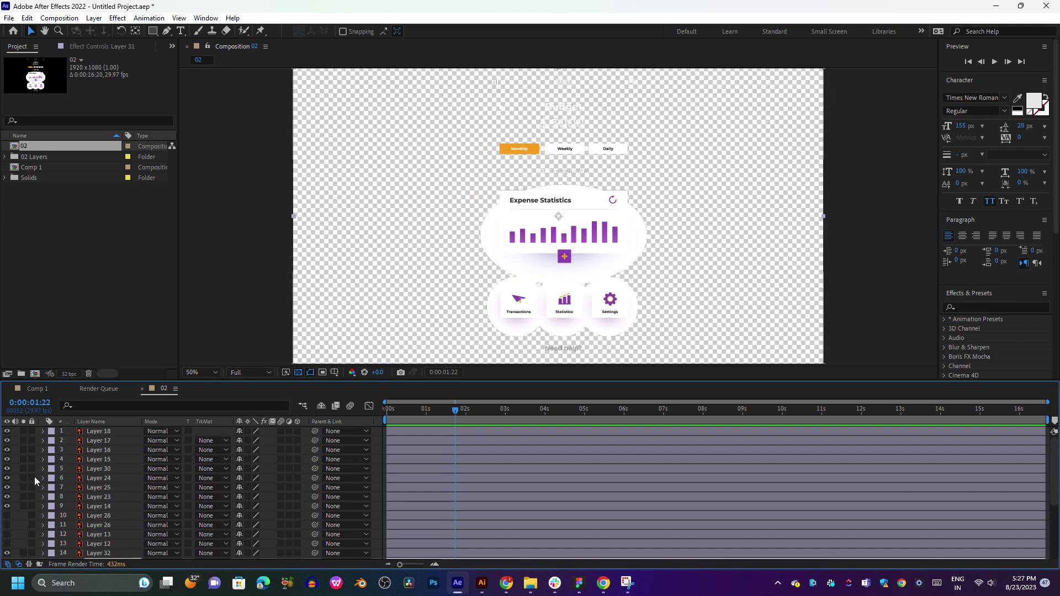
Hide every visible timeline layer except Layer 4, and open Layer 4 on its own to view its artwork.
{"action": "left_click_drag", "start_coordinate": [4, 445], "coordinate": [4, 507]}
{"action": "left_click", "coordinate": [7, 450]}
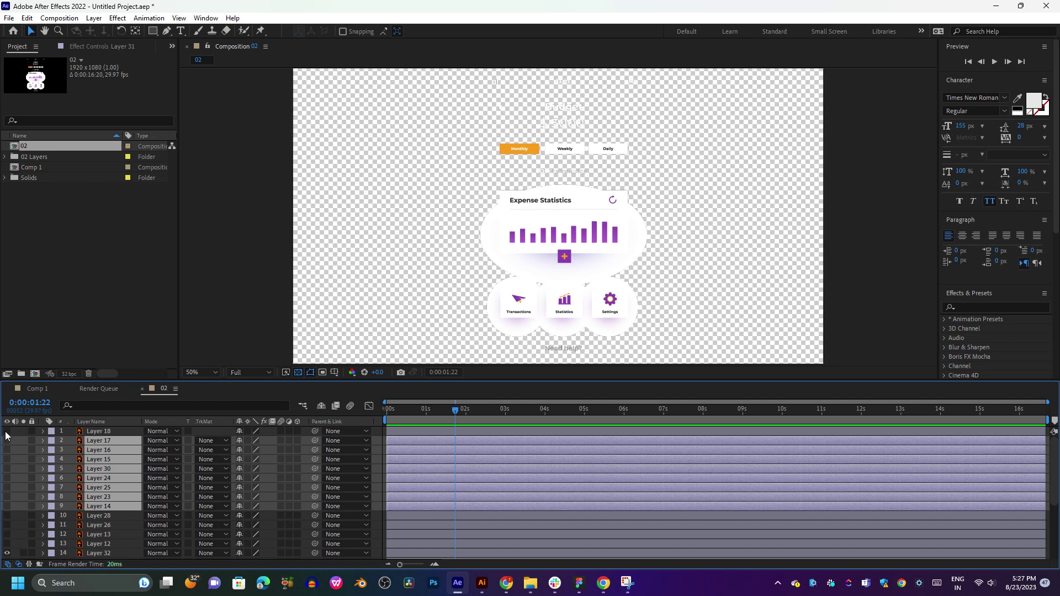
{"action": "scroll", "coordinate": [20, 495], "scroll_direction": "down", "scroll_amount": 1}
{"action": "left_click", "coordinate": [20, 495]}
{"action": "scroll", "coordinate": [11, 486], "scroll_direction": "down", "scroll_amount": 3}
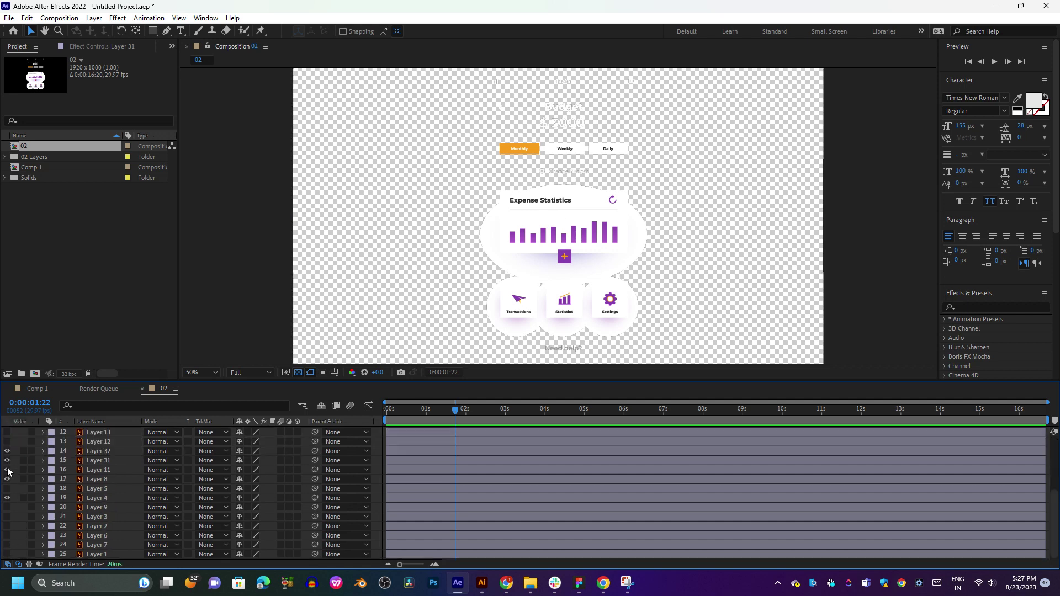
{"action": "left_click_drag", "start_coordinate": [7, 451], "coordinate": [6, 503]}
{"action": "left_click", "coordinate": [7, 498]}
{"action": "left_click", "coordinate": [7, 498]}
{"action": "left_click", "coordinate": [7, 498]}
{"action": "double_click", "coordinate": [105, 499]}
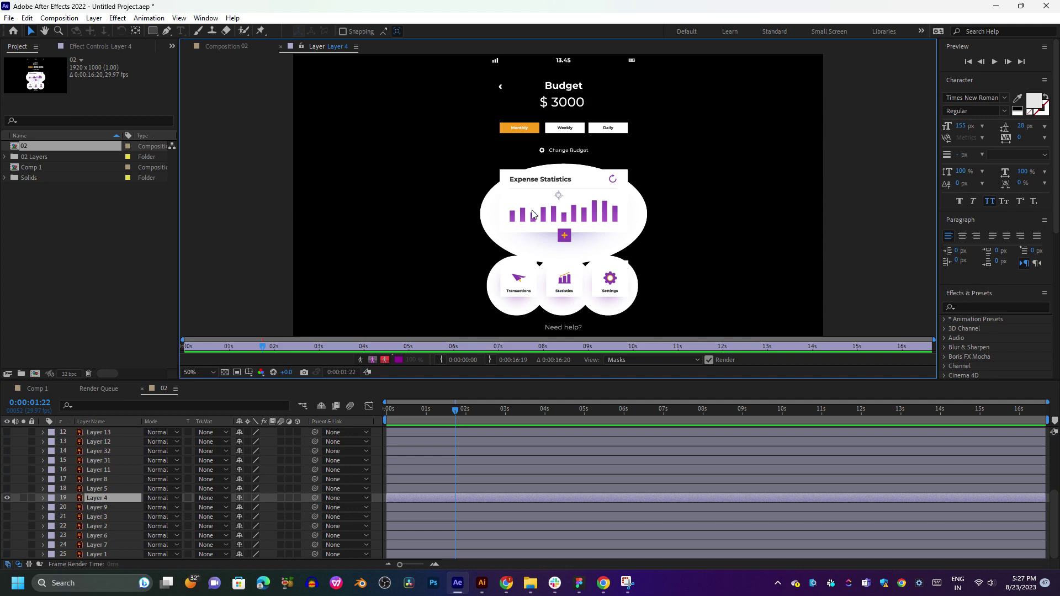
Switch to Illustrator and move the top three sublayers of Layer 4, starting with the plus button, into Layers 16, 15 and 30 respectively.
{"action": "left_click", "coordinate": [482, 583]}
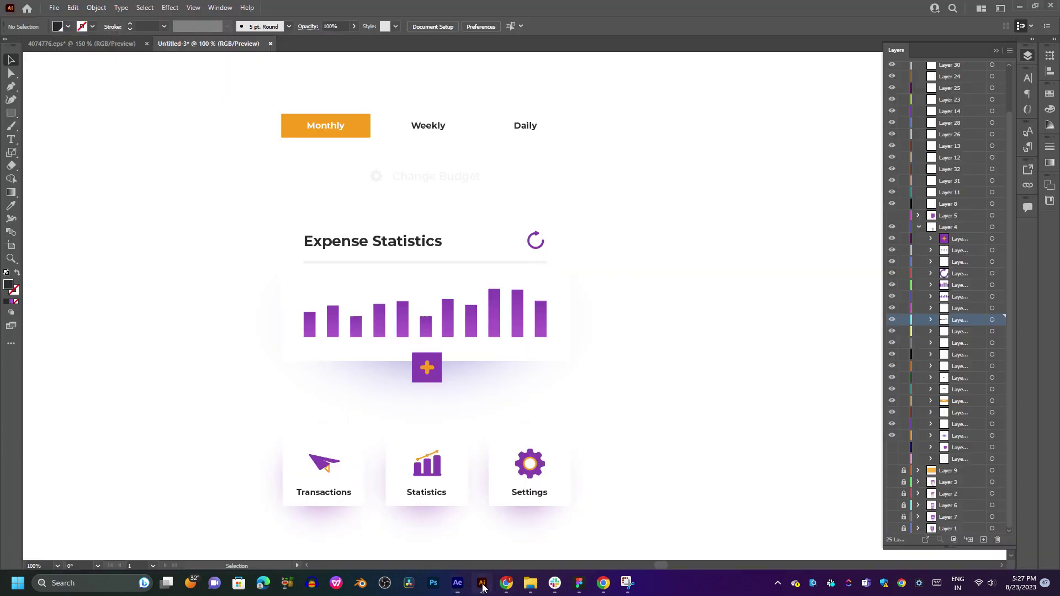
{"action": "left_click", "coordinate": [986, 240]}
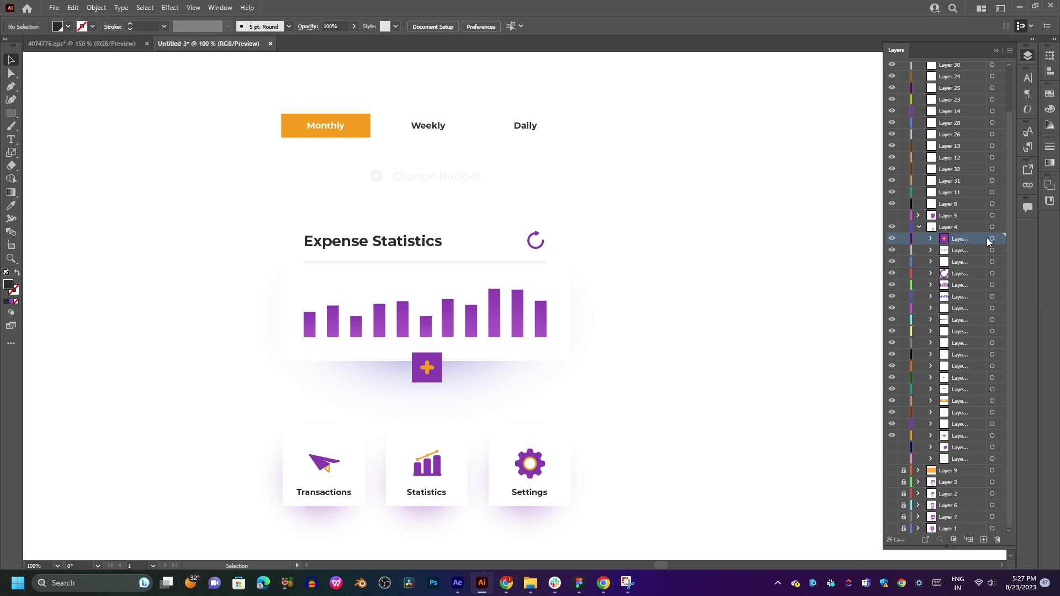
{"action": "left_click", "coordinate": [990, 240]}
{"action": "left_click_drag", "start_coordinate": [990, 241], "coordinate": [963, 91]}
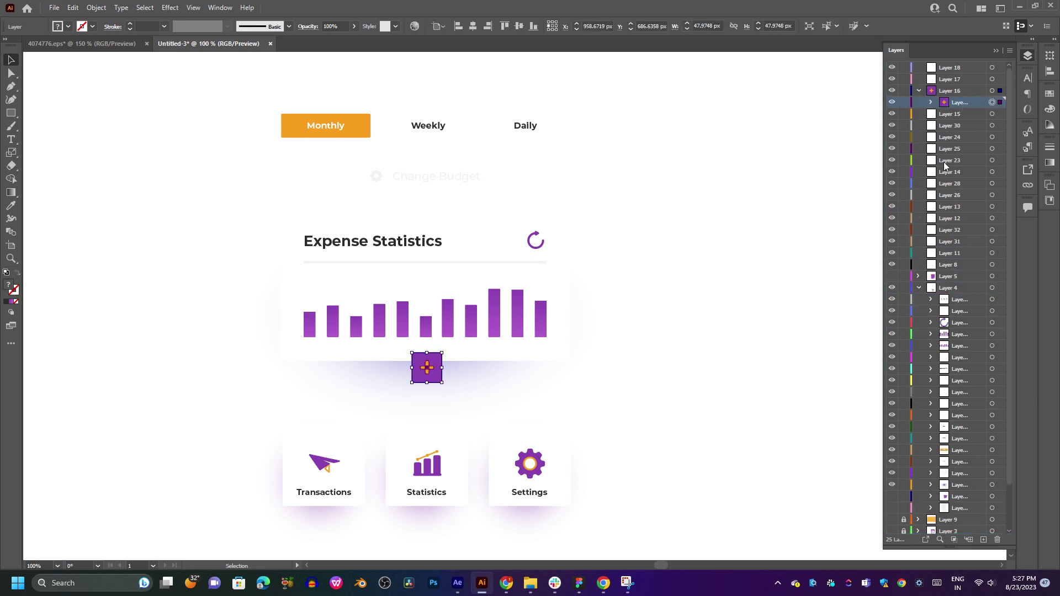
{"action": "left_click", "coordinate": [958, 301]}
{"action": "left_click_drag", "start_coordinate": [970, 305], "coordinate": [961, 114]}
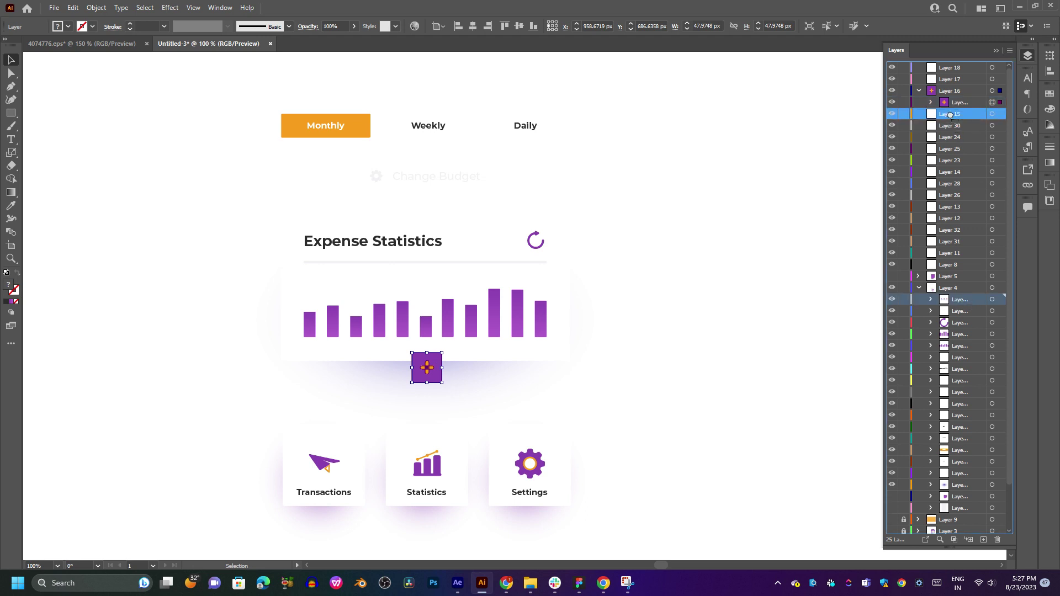
{"action": "left_click_drag", "start_coordinate": [966, 308], "coordinate": [961, 138]}
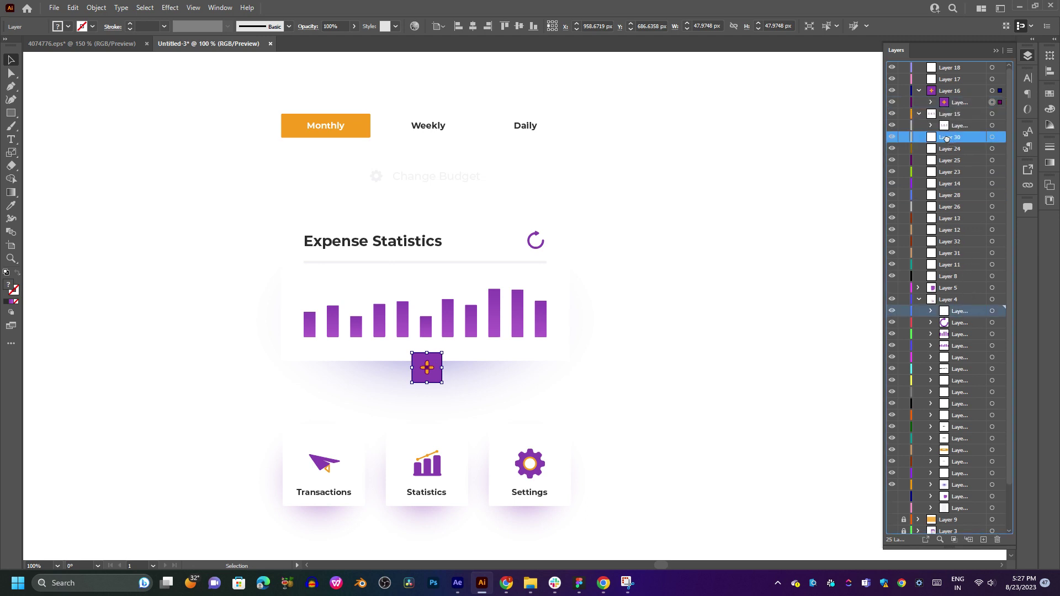
Move the refresh icon sublayer into Layer 24, both bar chart sublayers into Layer 25, and the next Layer 4 sublayer into Layer 23.
{"action": "left_click_drag", "start_coordinate": [972, 321], "coordinate": [941, 161]}
{"action": "left_click_drag", "start_coordinate": [960, 334], "coordinate": [959, 184]}
{"action": "left_click_drag", "start_coordinate": [962, 346], "coordinate": [949, 194]}
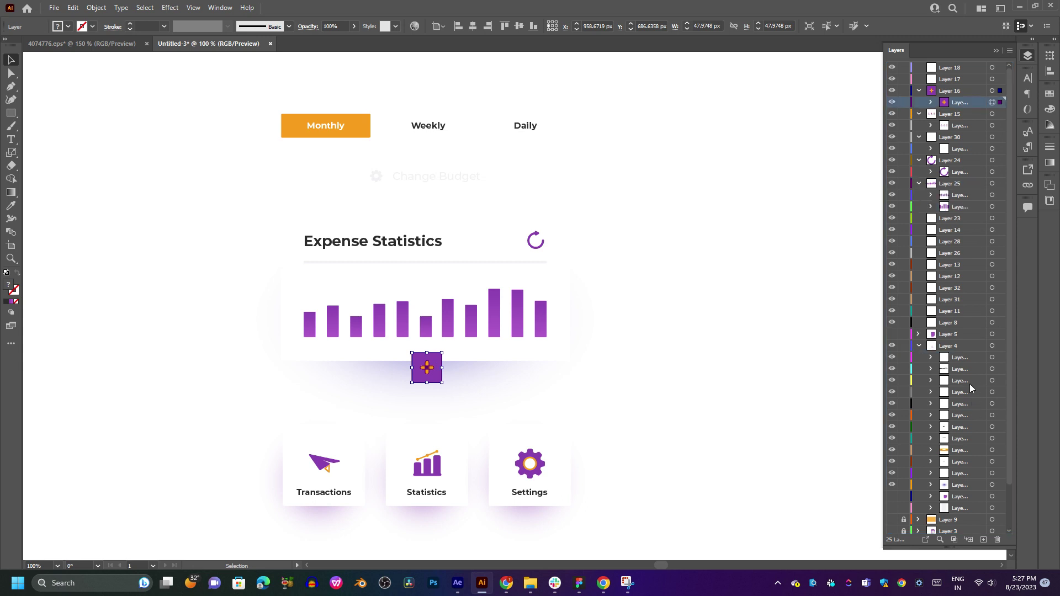
{"action": "left_click_drag", "start_coordinate": [966, 363], "coordinate": [959, 219]}
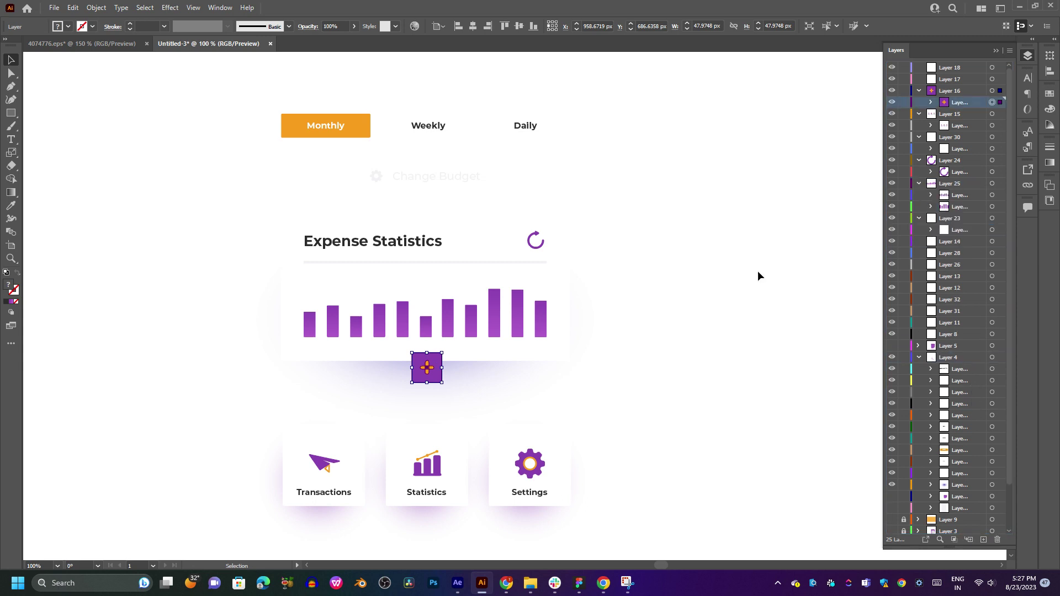
Show the orange background of Layer 9 and move the next three sublayers of Layer 4 into Layers 14, 28 and 26.
{"action": "left_click", "coordinate": [892, 520]}
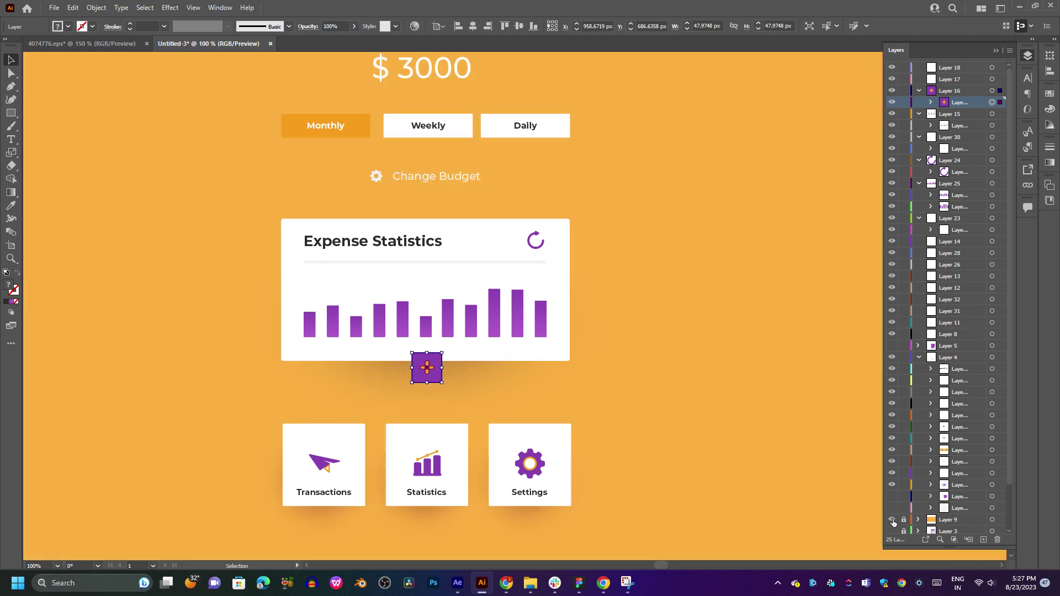
{"action": "left_click_drag", "start_coordinate": [681, 319], "coordinate": [635, 278]}
{"action": "left_click_drag", "start_coordinate": [963, 376], "coordinate": [958, 247]}
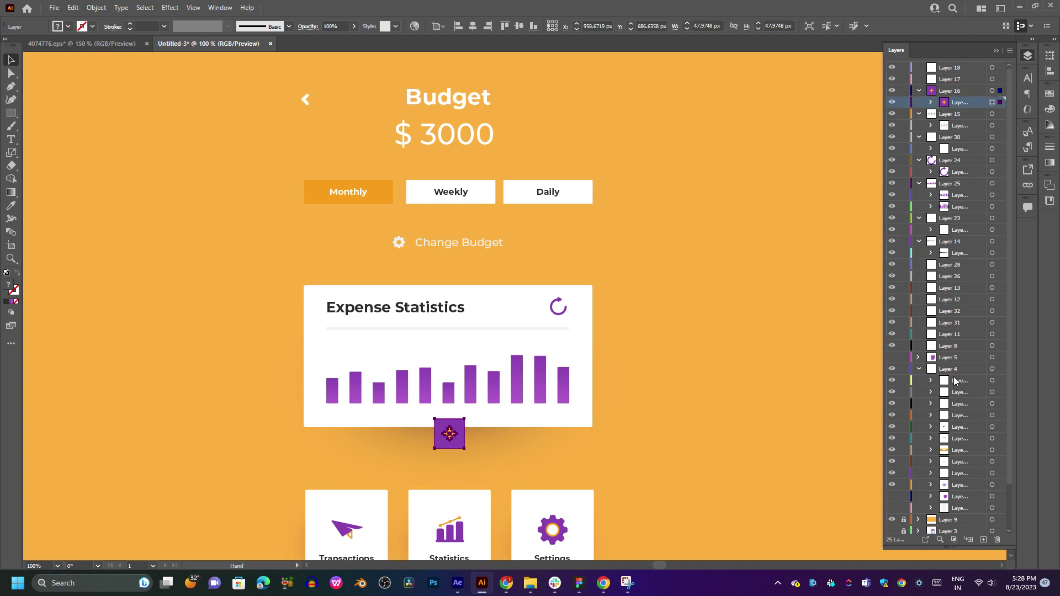
{"action": "left_click_drag", "start_coordinate": [955, 380], "coordinate": [959, 266]}
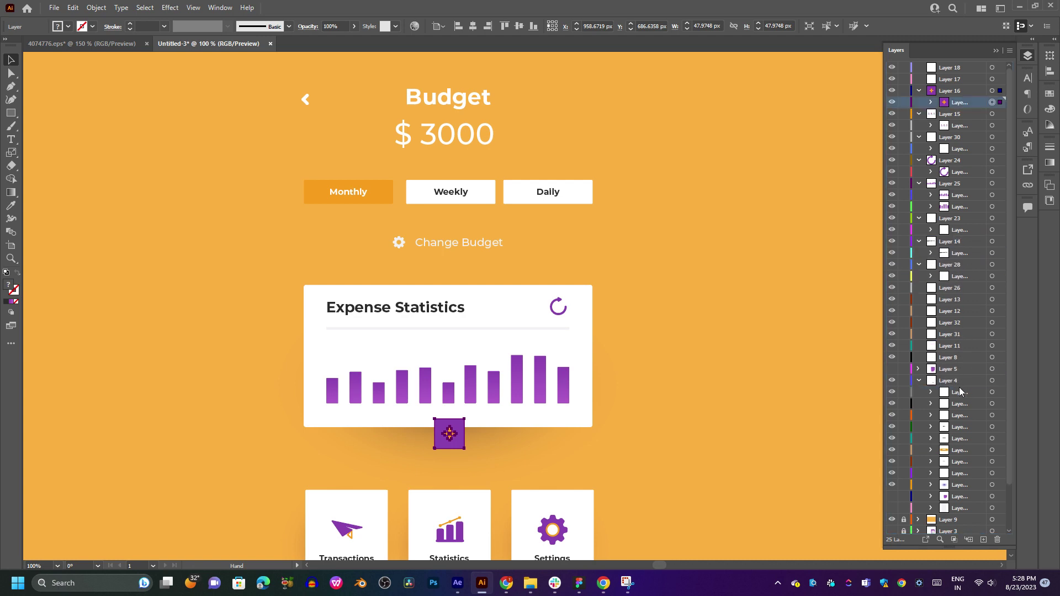
{"action": "left_click_drag", "start_coordinate": [961, 392], "coordinate": [951, 287]}
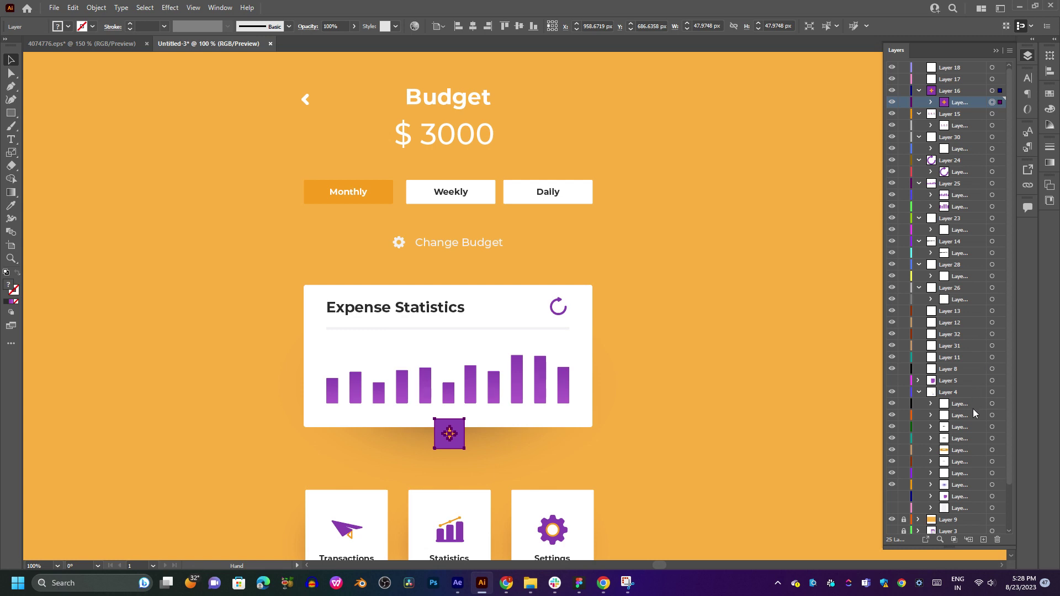
Move the following sublayers of Layer 4, one each in order, into Layers 13, 12, 32, 31, 11 and 8.
{"action": "left_click_drag", "start_coordinate": [973, 409], "coordinate": [945, 333]}
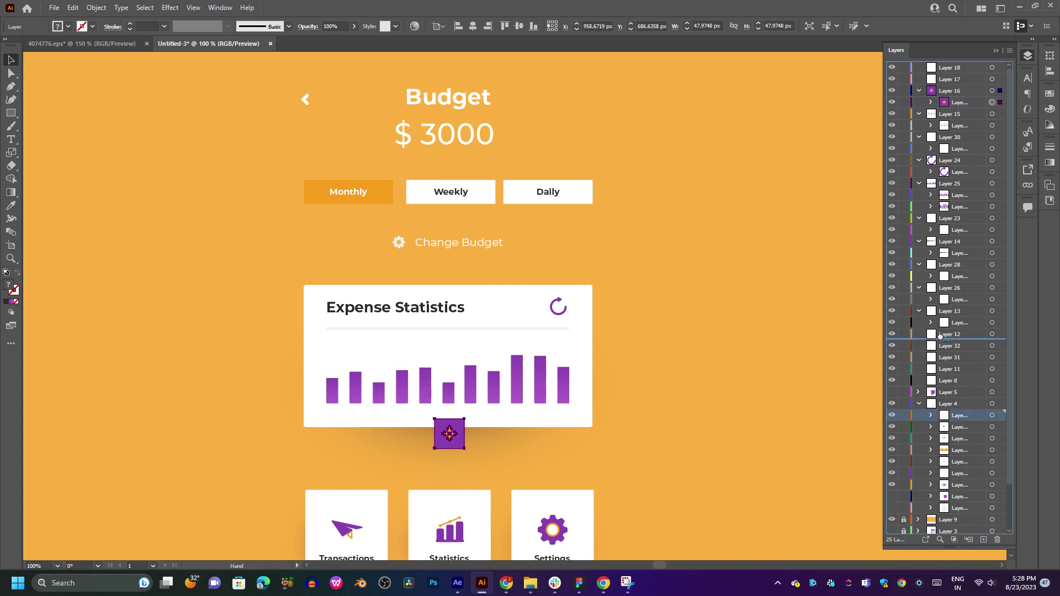
{"action": "left_click_drag", "start_coordinate": [961, 428], "coordinate": [950, 358]}
{"action": "left_click_drag", "start_coordinate": [960, 437], "coordinate": [949, 381]}
{"action": "left_click_drag", "start_coordinate": [961, 454], "coordinate": [950, 404]}
{"action": "left_click_drag", "start_coordinate": [961, 465], "coordinate": [950, 428]}
Delete Layer 5 together with its artwork.
{"action": "left_click", "coordinate": [958, 455]}
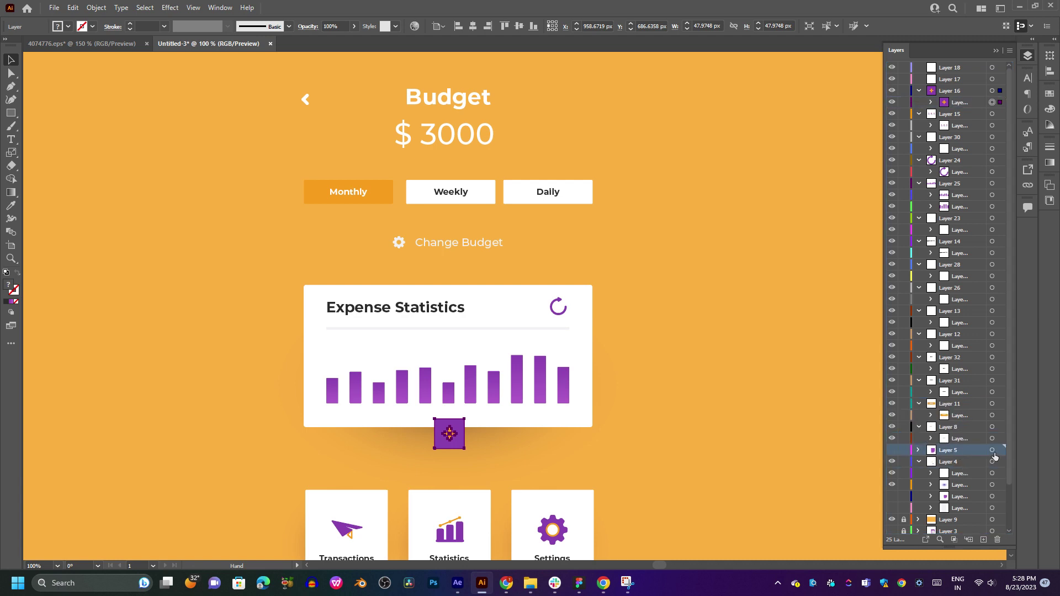
{"action": "left_click", "coordinate": [997, 539]}
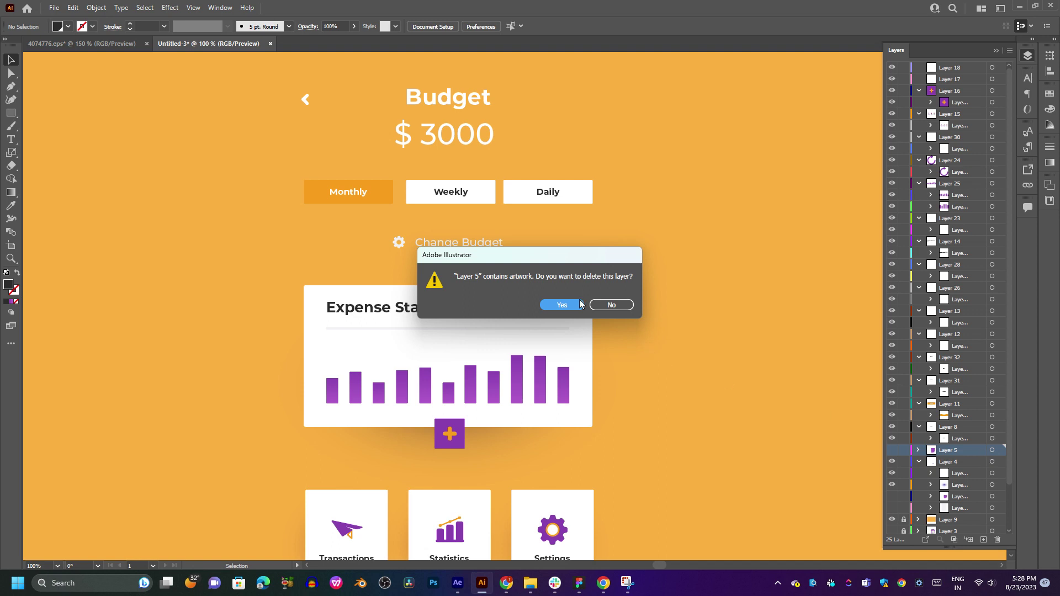
{"action": "left_click", "coordinate": [579, 305]}
Examine which artwork belongs to the sublayers left in Layer 4 and to the Expense Statistics card.
{"action": "scroll", "coordinate": [635, 331], "scroll_direction": "down", "scroll_amount": 3}
{"action": "left_click_drag", "start_coordinate": [613, 310], "coordinate": [564, 445]}
{"action": "left_click", "coordinate": [986, 462]}
{"action": "scroll", "coordinate": [565, 444], "scroll_direction": "up", "scroll_amount": 1}
{"action": "scroll", "coordinate": [504, 304], "scroll_direction": "down", "scroll_amount": 4}
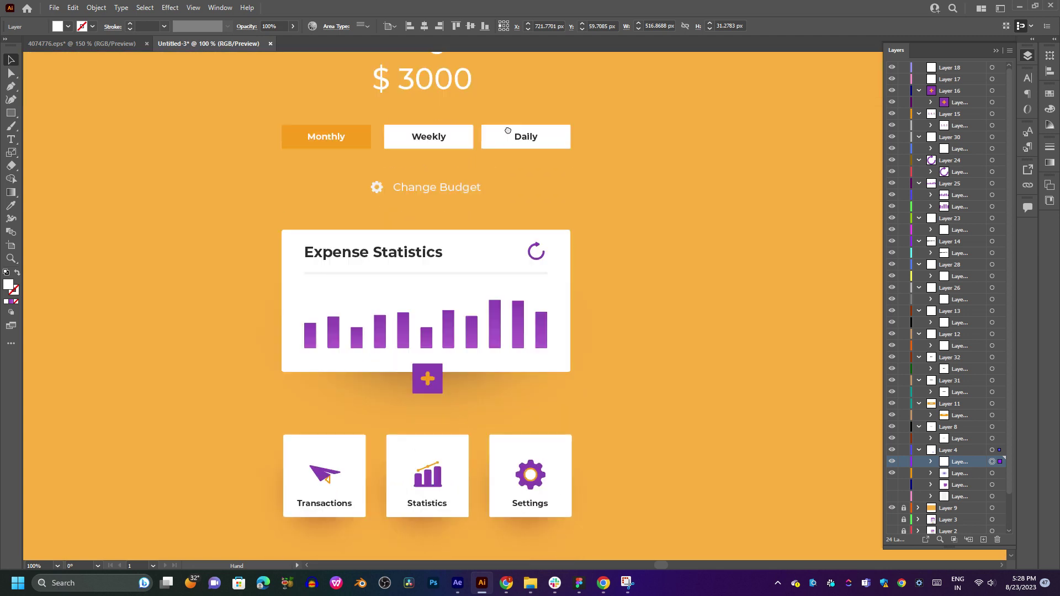
{"action": "left_click", "coordinate": [508, 204]}
{"action": "left_click", "coordinate": [497, 182]}
{"action": "scroll", "coordinate": [491, 177], "scroll_direction": "up", "scroll_amount": 1}
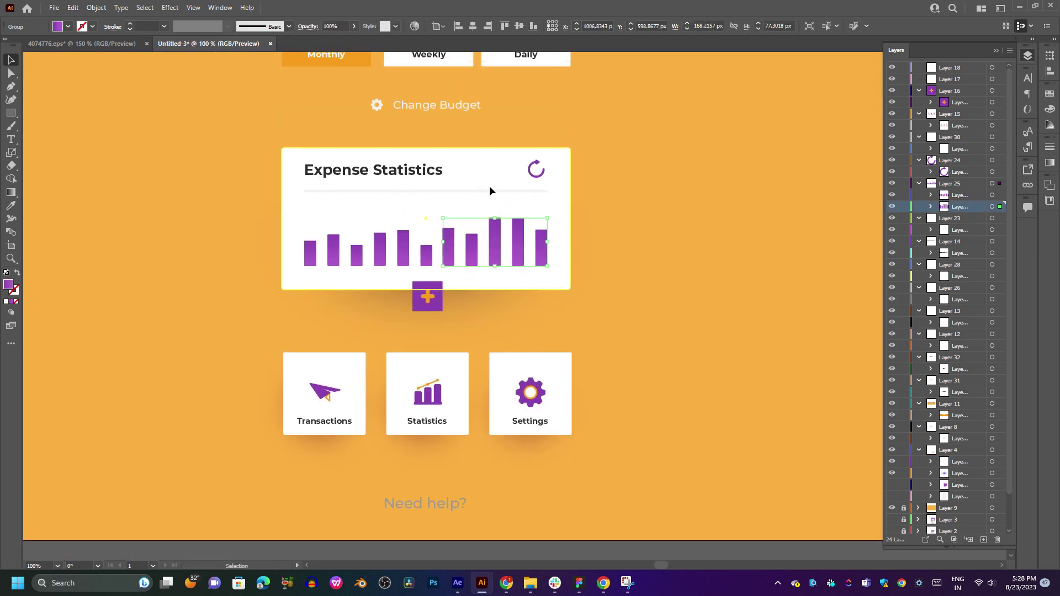
{"action": "left_click", "coordinate": [932, 276]}
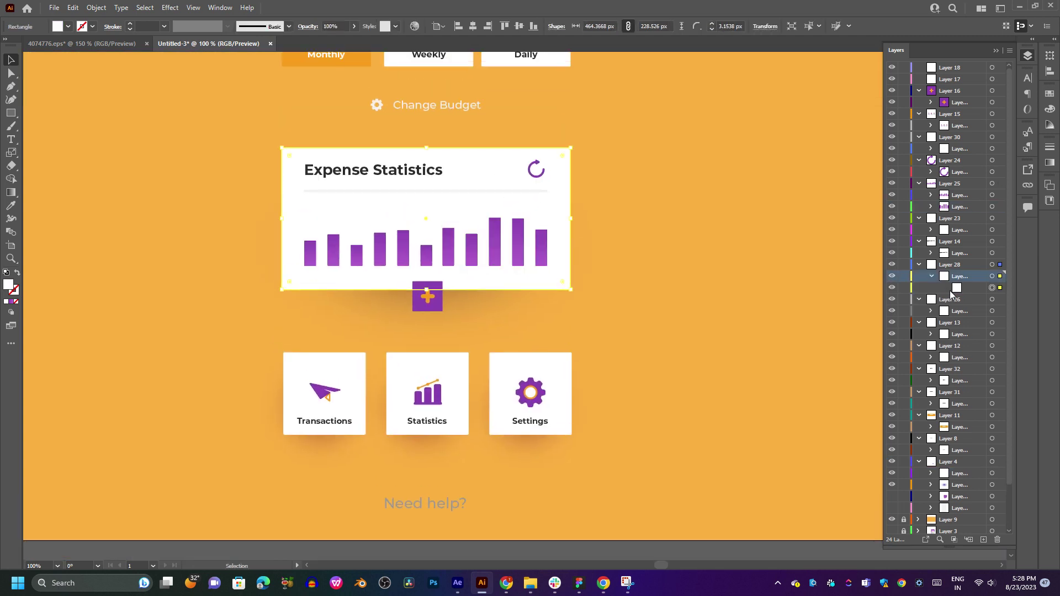
{"action": "key", "text": "ctrl+shift+a"}
{"action": "scroll", "coordinate": [963, 474], "scroll_direction": "down", "scroll_amount": 1}
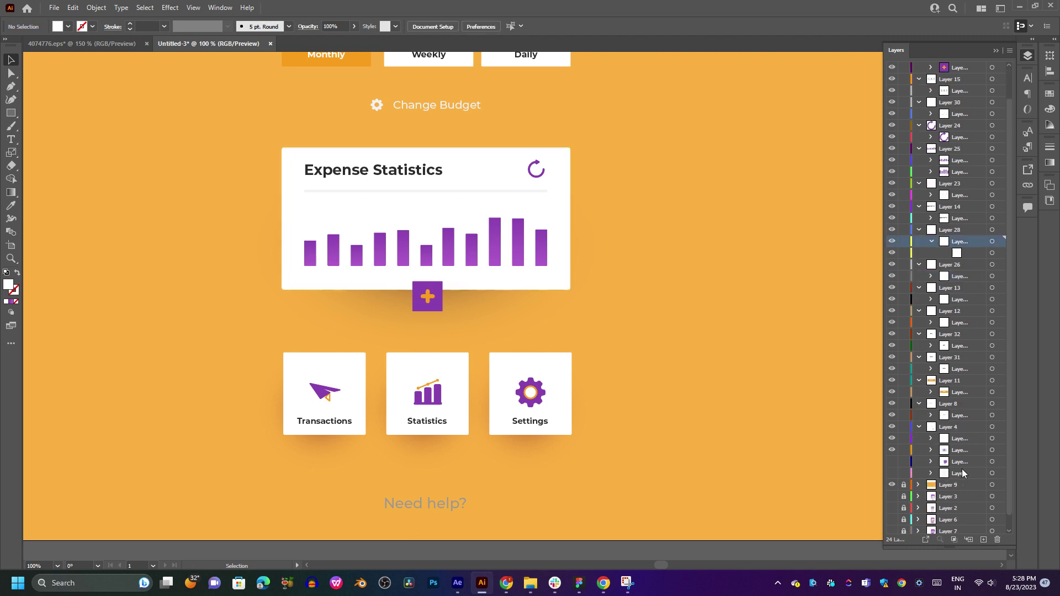
Delete the elliptical gradient shadow sublayer behind the Expense Statistics card and the hidden sublayer Layer 49 from Layer 4.
{"action": "left_click", "coordinate": [991, 451]}
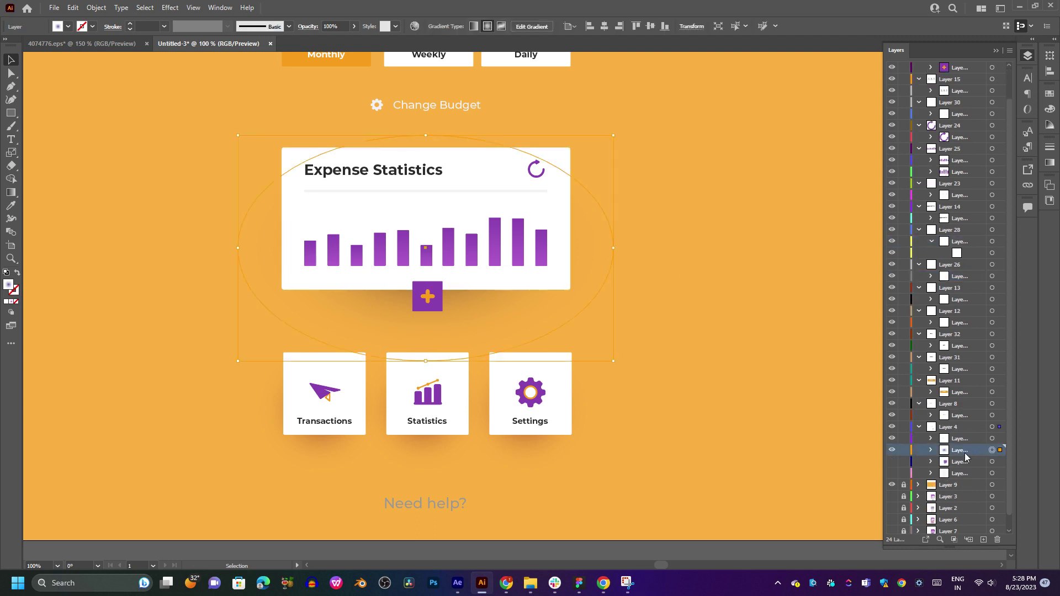
{"action": "left_click", "coordinate": [891, 451]}
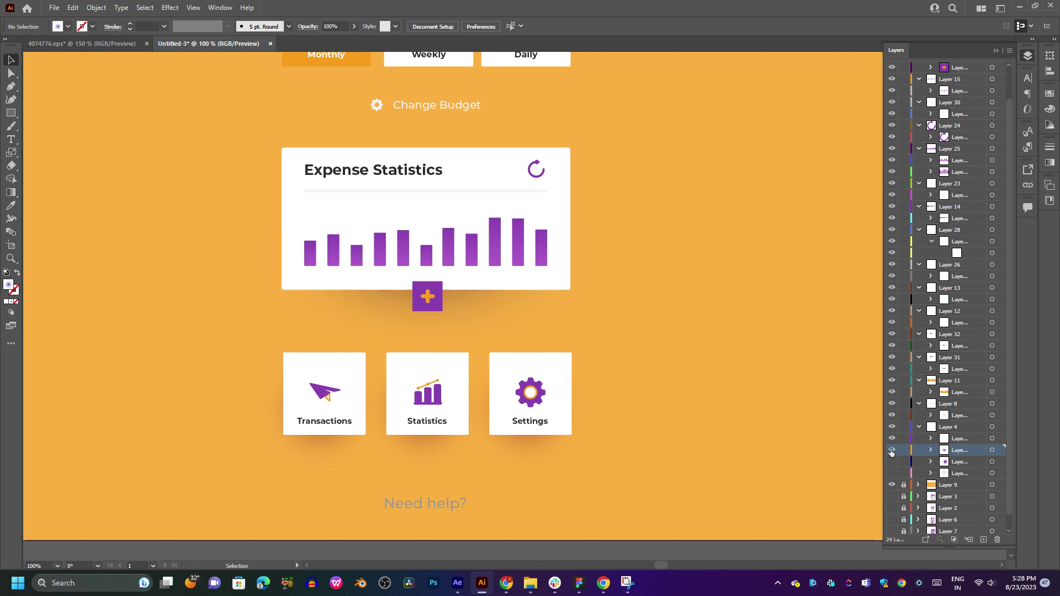
{"action": "left_click", "coordinate": [997, 540]}
{"action": "left_click", "coordinate": [564, 305]}
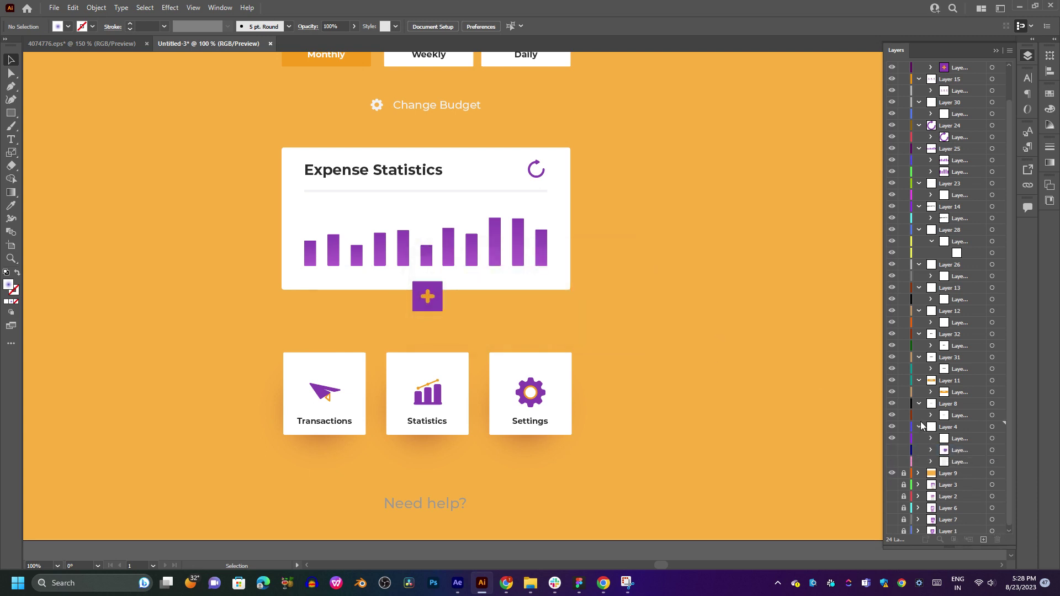
{"action": "left_click", "coordinate": [997, 540]}
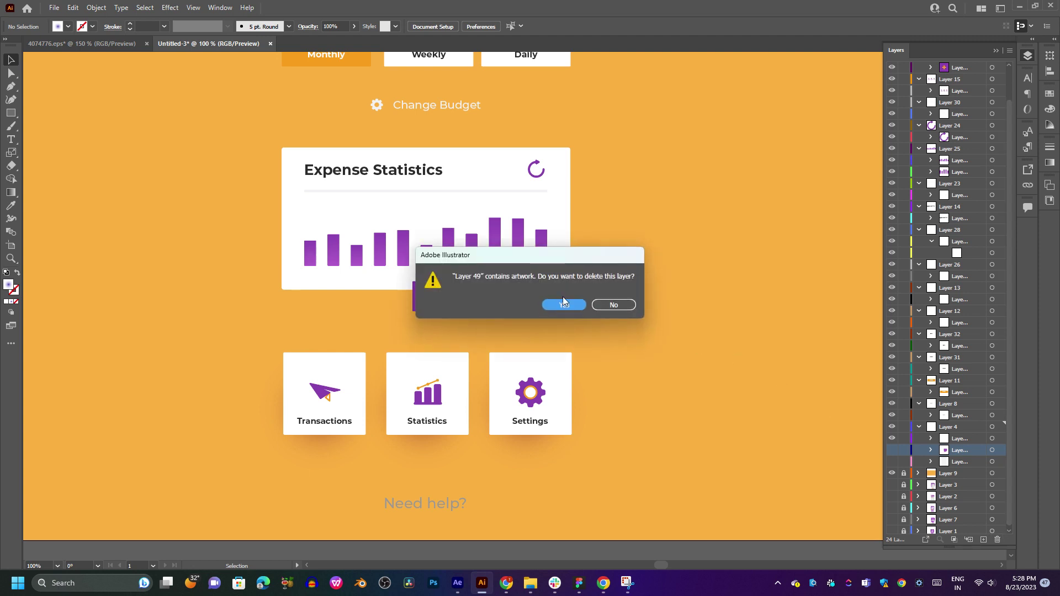
{"action": "left_click", "coordinate": [561, 304]}
Toggle the visibility of sublayer Layer 47 to check its artwork across the screen design, and delete it from Layer 4.
{"action": "left_click_drag", "start_coordinate": [602, 265], "coordinate": [596, 346]}
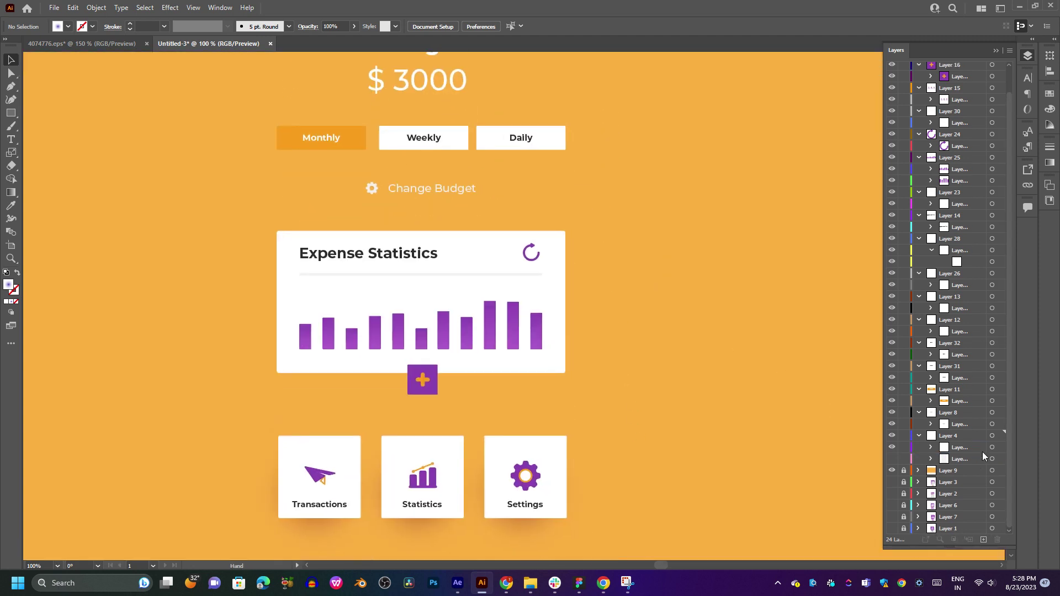
{"action": "left_click", "coordinate": [969, 448]}
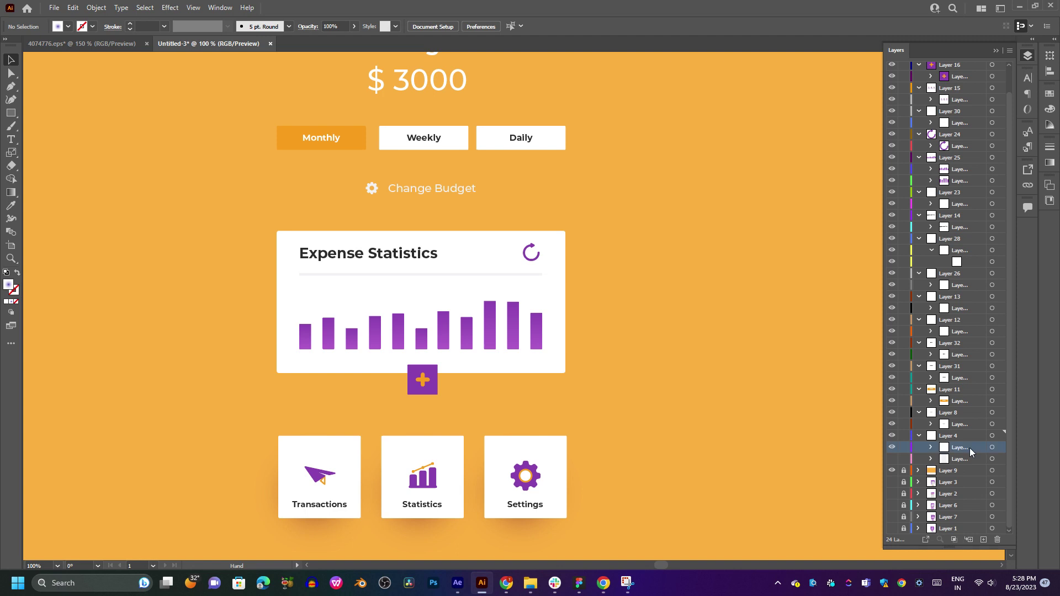
{"action": "left_click", "coordinate": [893, 448]}
{"action": "scroll", "coordinate": [674, 431], "scroll_direction": "down", "scroll_amount": 3}
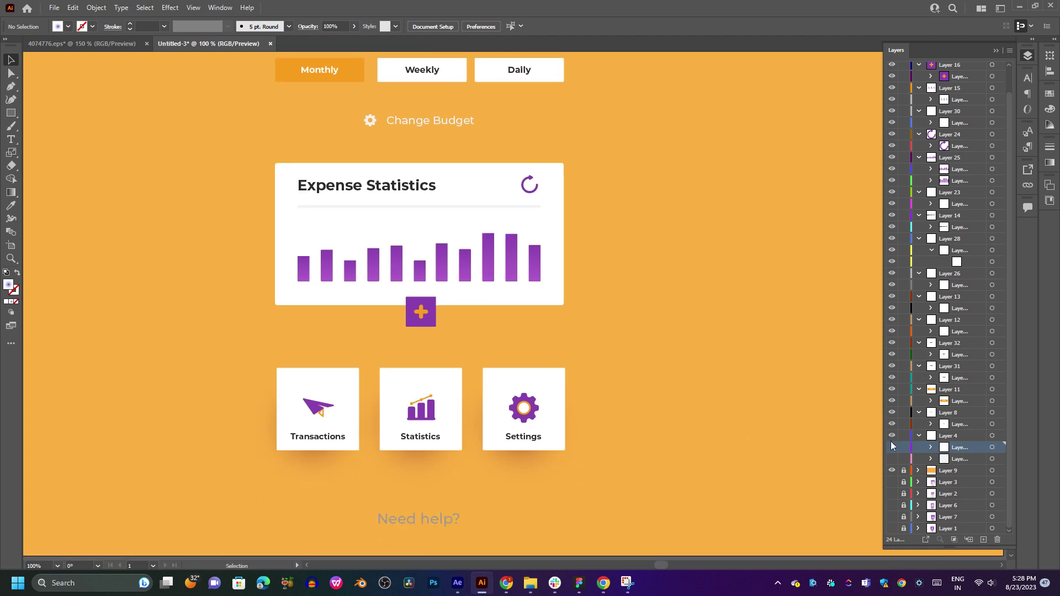
{"action": "left_click_drag", "start_coordinate": [646, 281], "coordinate": [679, 499]}
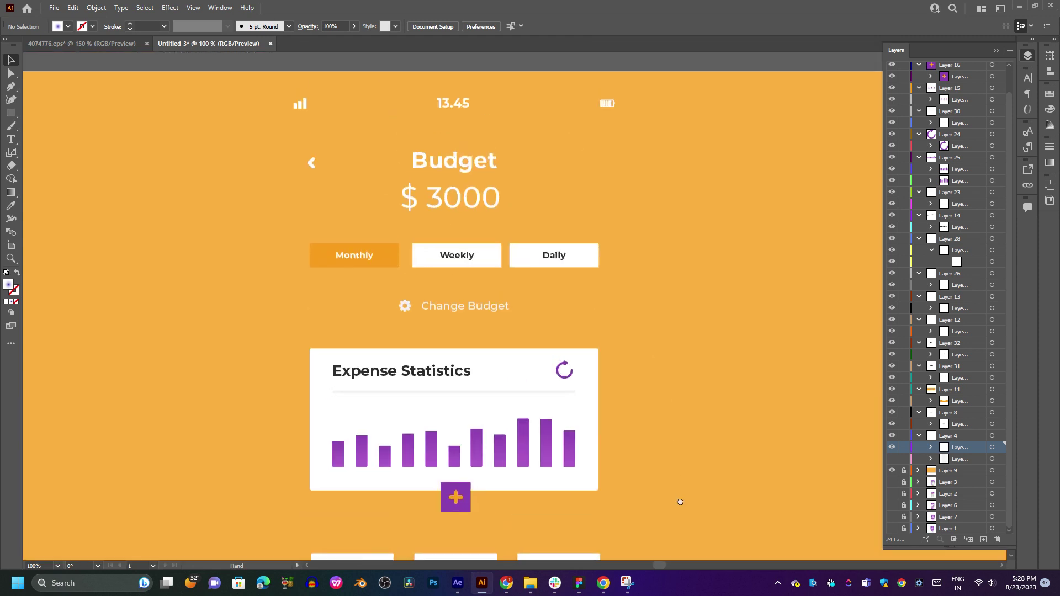
{"action": "left_click_drag", "start_coordinate": [660, 432], "coordinate": [663, 278]}
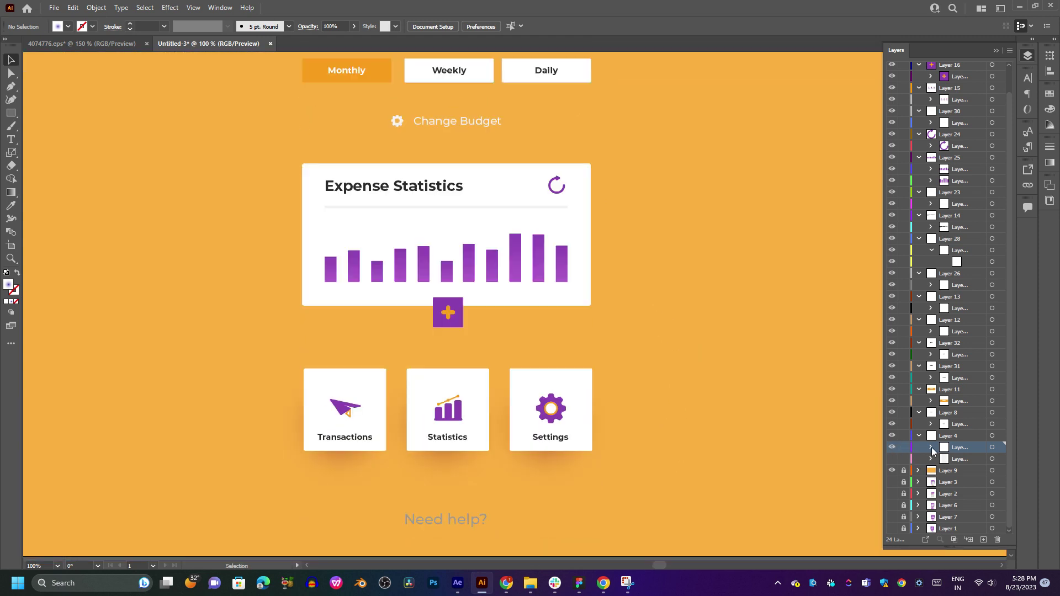
{"action": "left_click", "coordinate": [997, 540]}
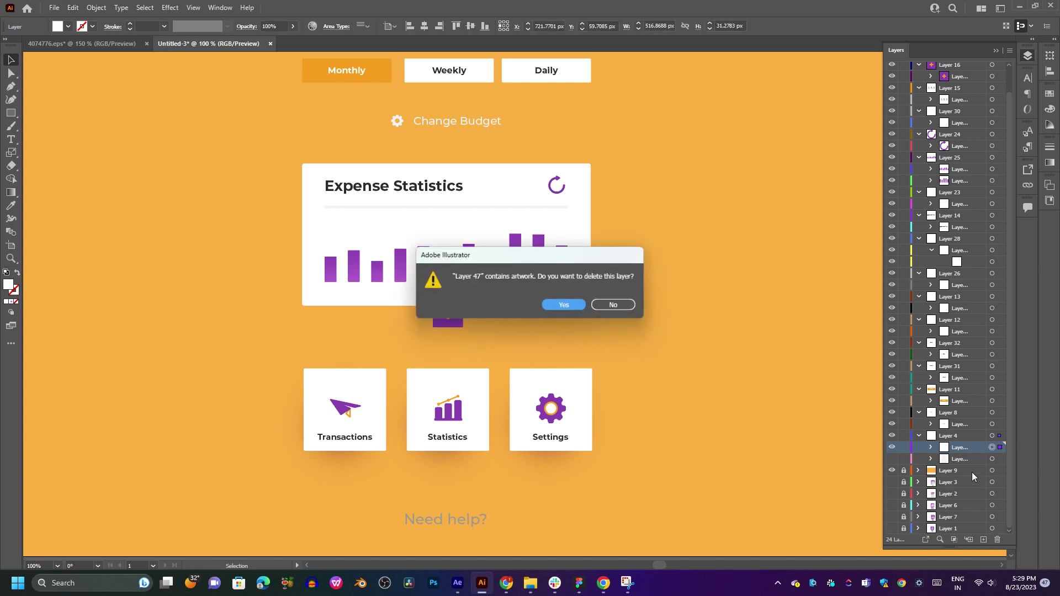
{"action": "left_click", "coordinate": [569, 304]}
Delete Layer 4 with its remaining artwork.
{"action": "left_click", "coordinate": [956, 446]}
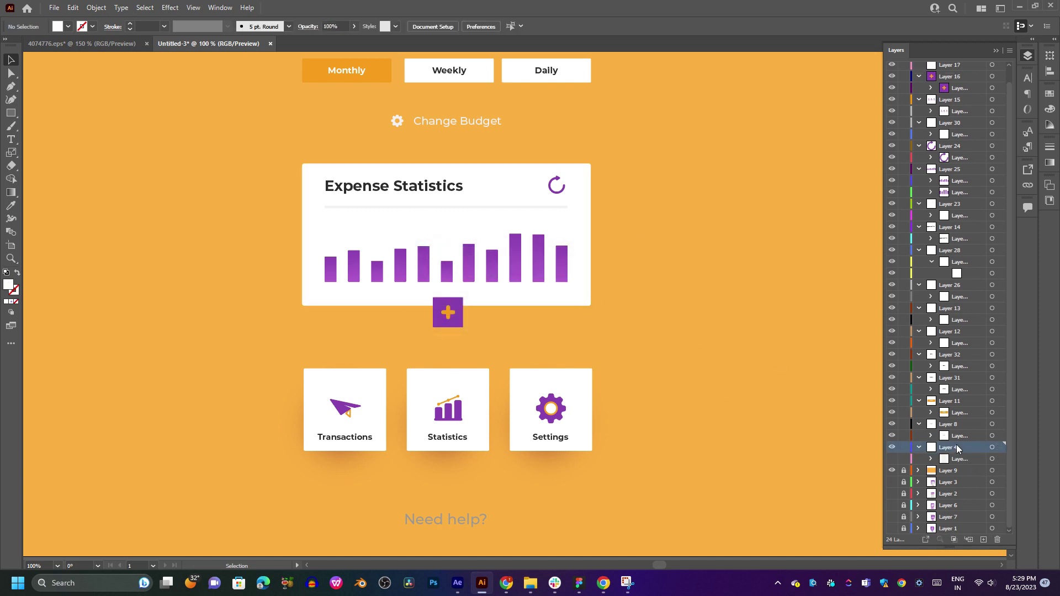
{"action": "left_click", "coordinate": [998, 539]}
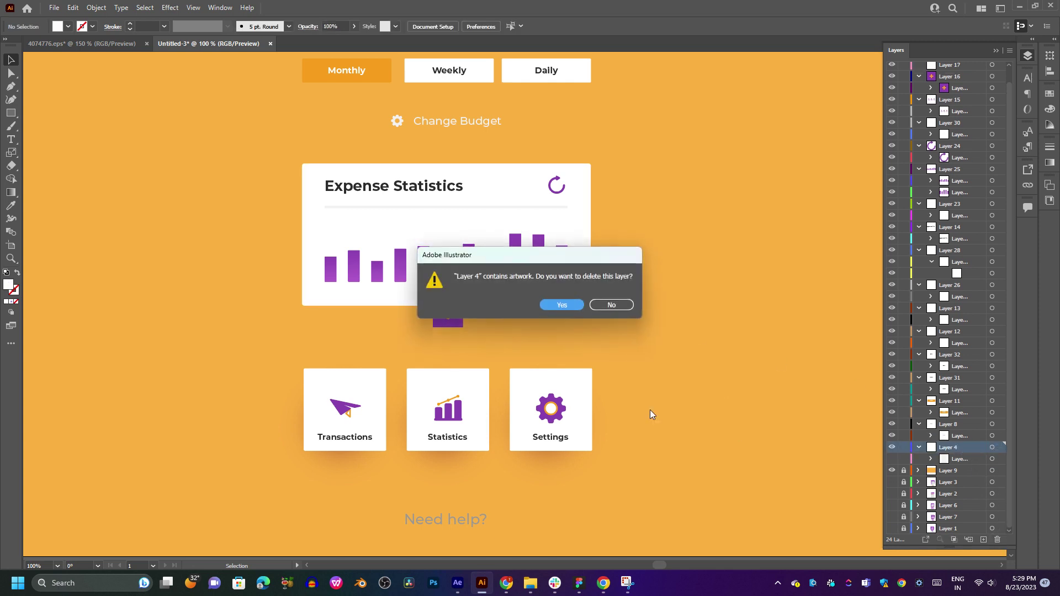
{"action": "left_click", "coordinate": [563, 305]}
Check the upper part of the screen design and undo the deletions of Layer 4 and its sublayer Layer 47.
{"action": "scroll", "coordinate": [585, 348], "scroll_direction": "up", "scroll_amount": 5}
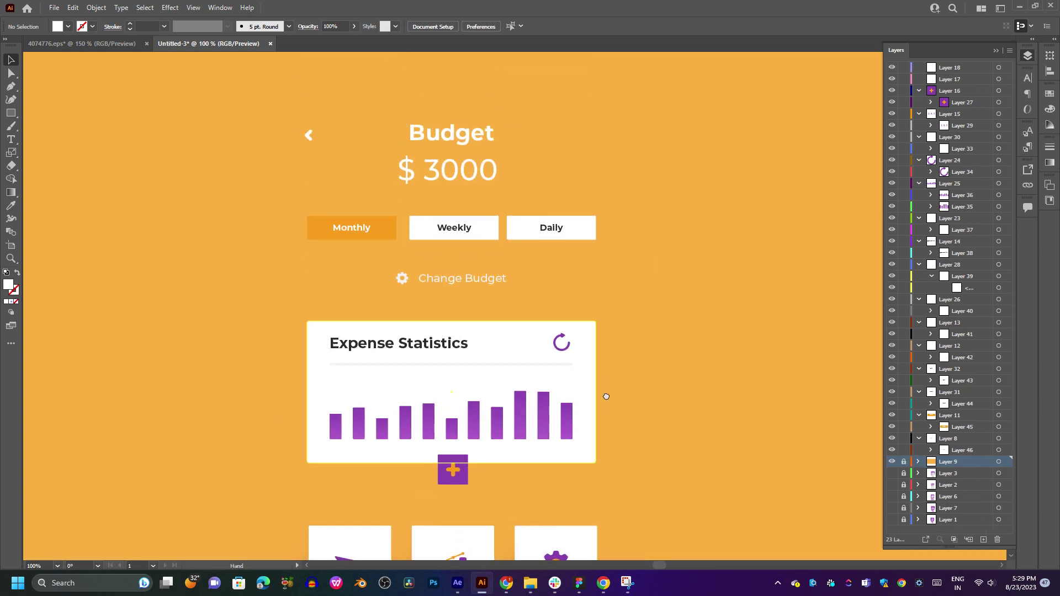
{"action": "left_click_drag", "start_coordinate": [604, 393], "coordinate": [608, 443]}
{"action": "key", "text": "ctrl+z"}
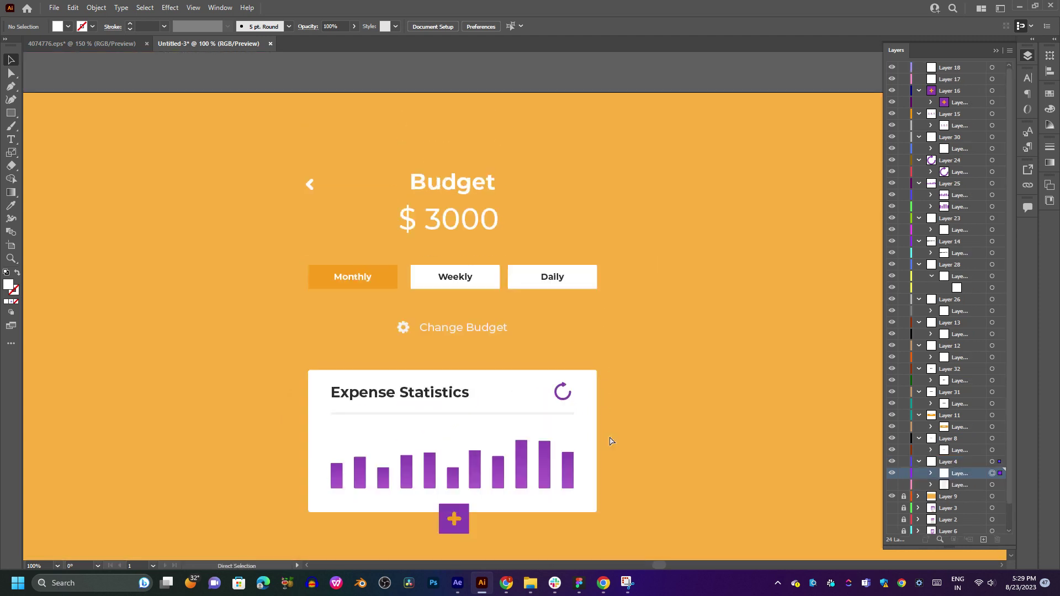
Move sublayer Layer 47, holding the status bar's signal, time and battery artwork, from Layer 4 into Layer 17.
{"action": "left_click", "coordinate": [931, 473]}
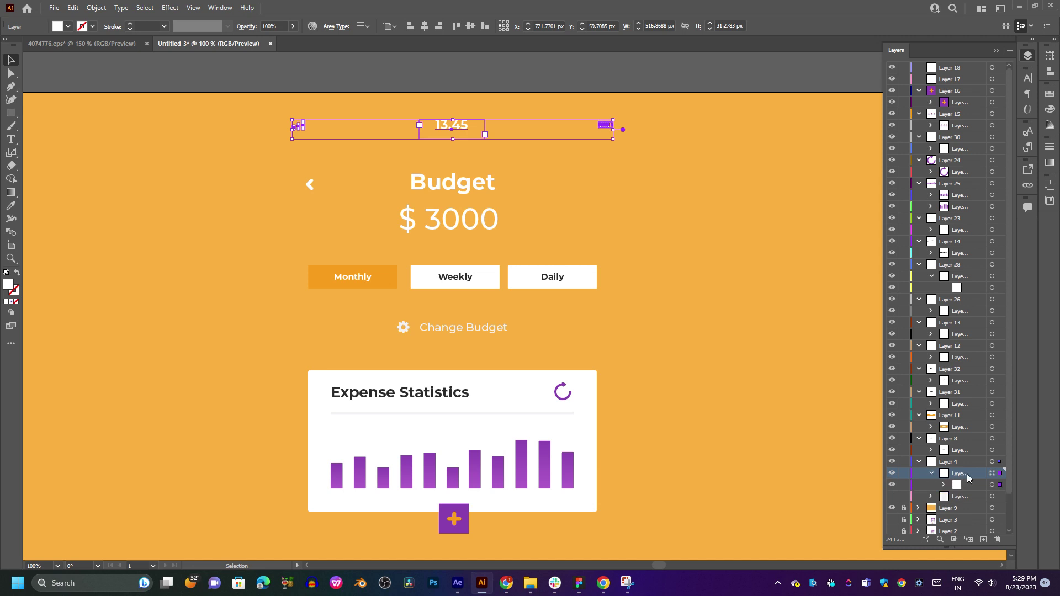
{"action": "left_click_drag", "start_coordinate": [969, 478], "coordinate": [954, 81]}
{"action": "left_click", "coordinate": [745, 166]}
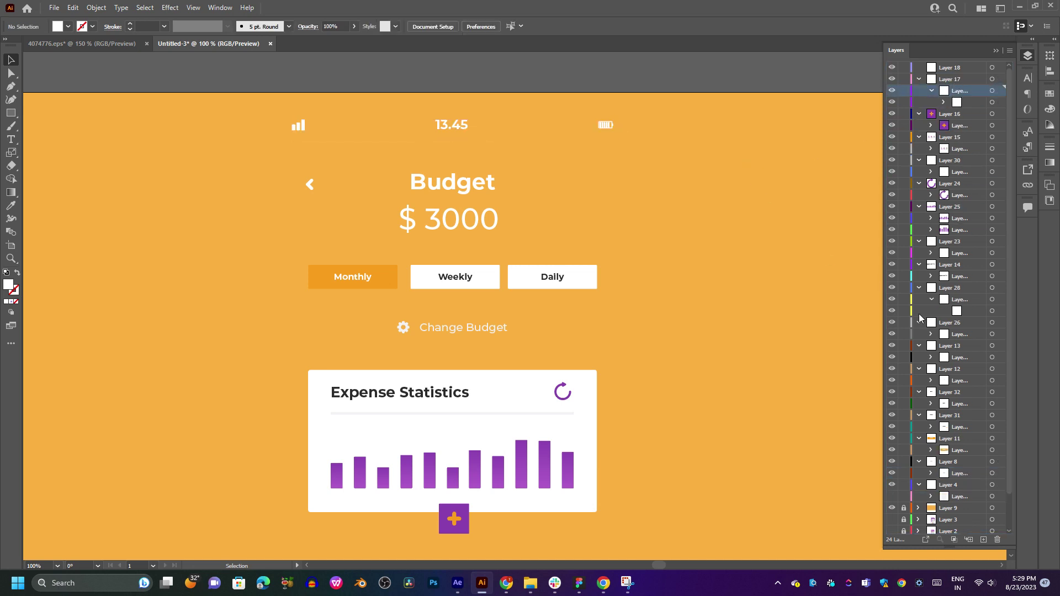
Check which layers hold the Daily, Weekly and Monthly buttons, the budget amount, the title, the back arrow and the status bar.
{"action": "left_click", "coordinate": [556, 282]}
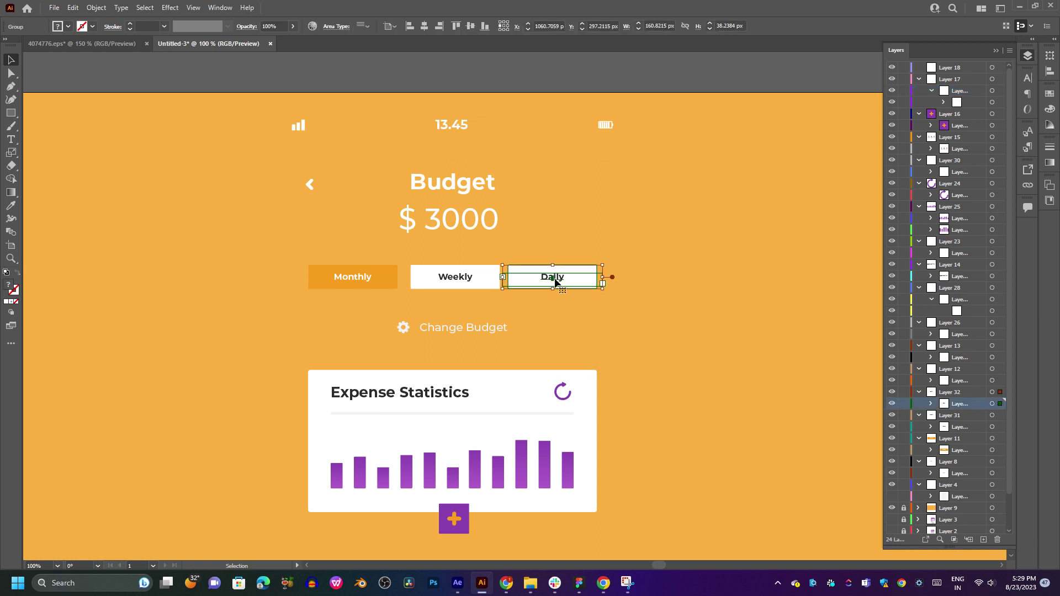
{"action": "left_click", "coordinate": [474, 279]}
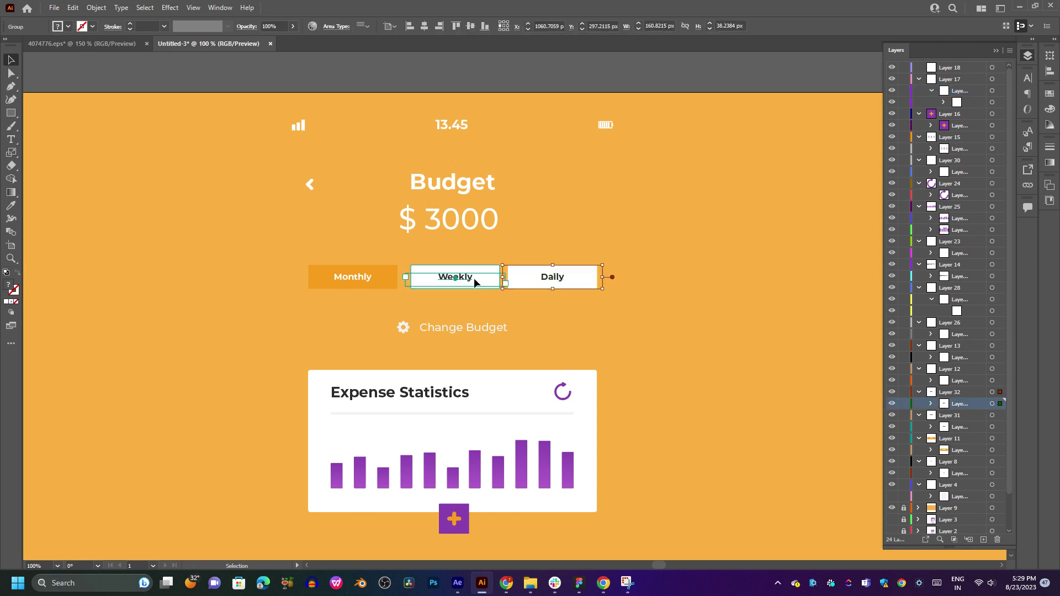
{"action": "left_click", "coordinate": [375, 286]}
{"action": "left_click", "coordinate": [437, 223]}
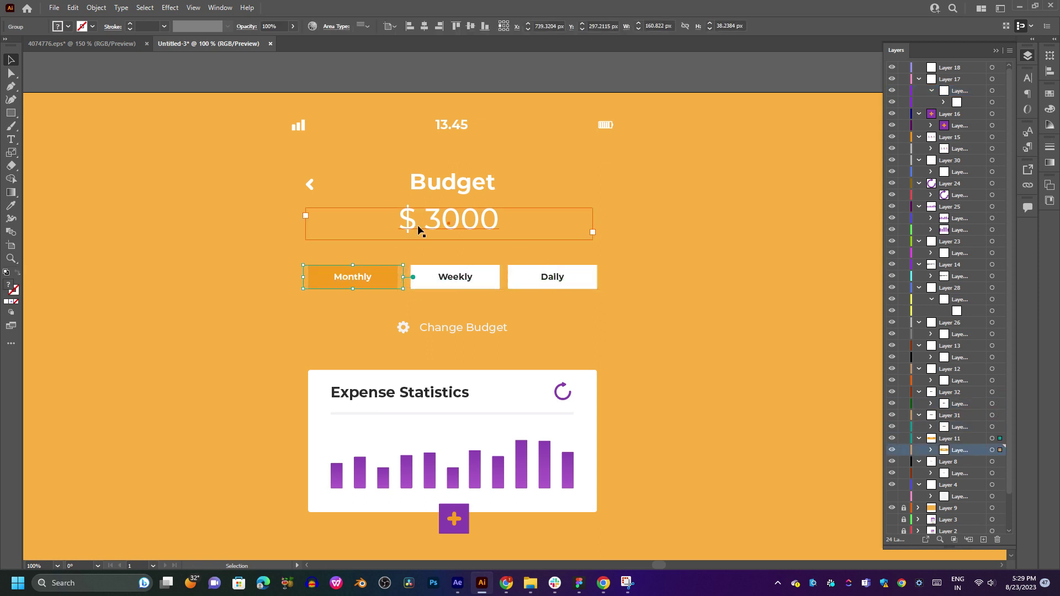
{"action": "left_click", "coordinate": [445, 190]}
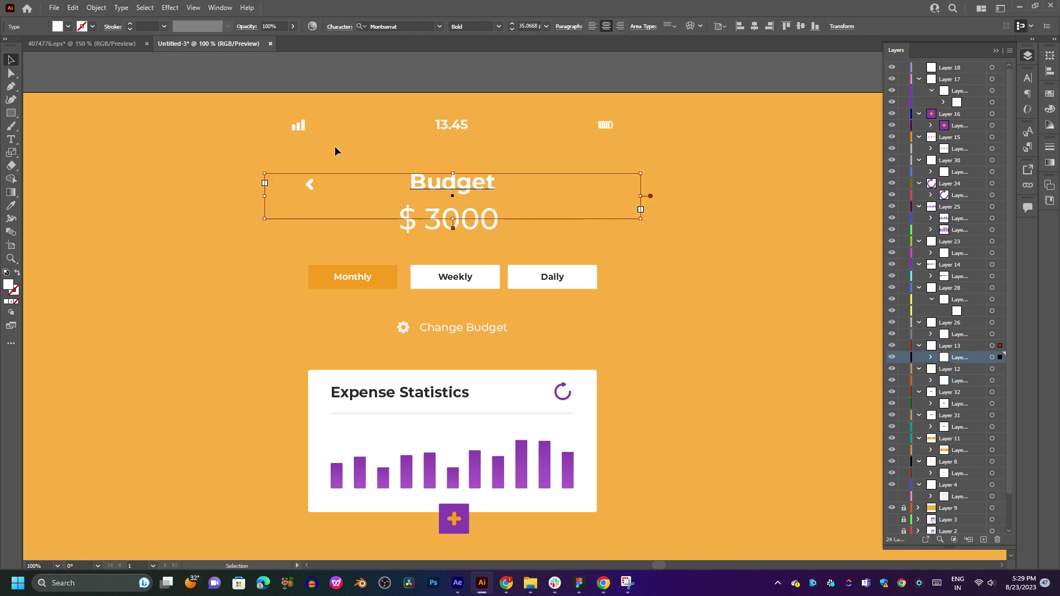
{"action": "left_click", "coordinate": [307, 189]}
{"action": "left_click", "coordinate": [294, 124]}
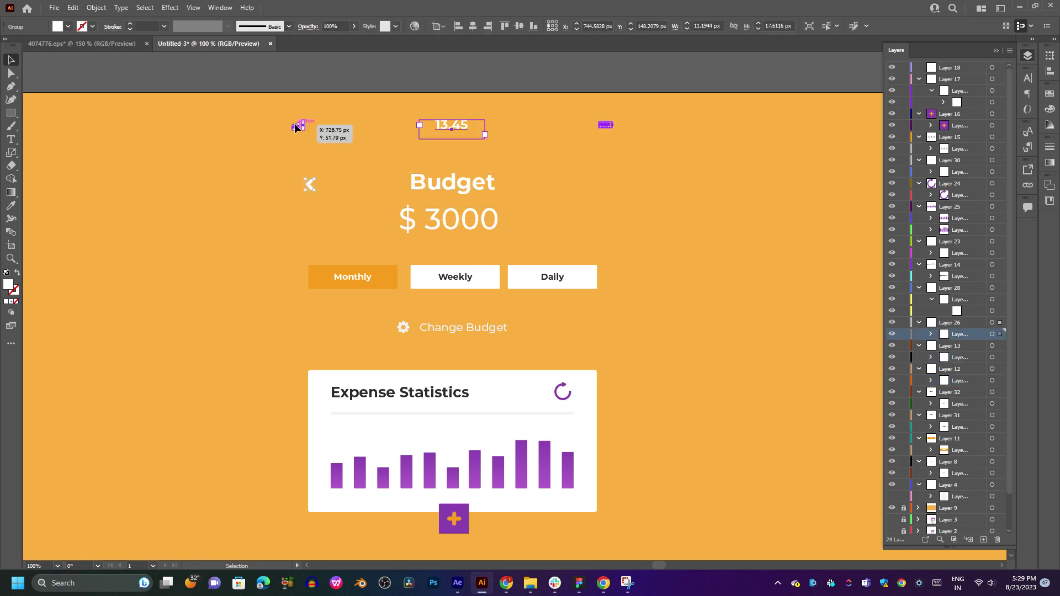
Check which layers hold the Expense Statistics card, its refresh icon, divider, heading and bars, and the plus button.
{"action": "scroll", "coordinate": [567, 338], "scroll_direction": "down", "scroll_amount": 3}
{"action": "left_click", "coordinate": [568, 336]}
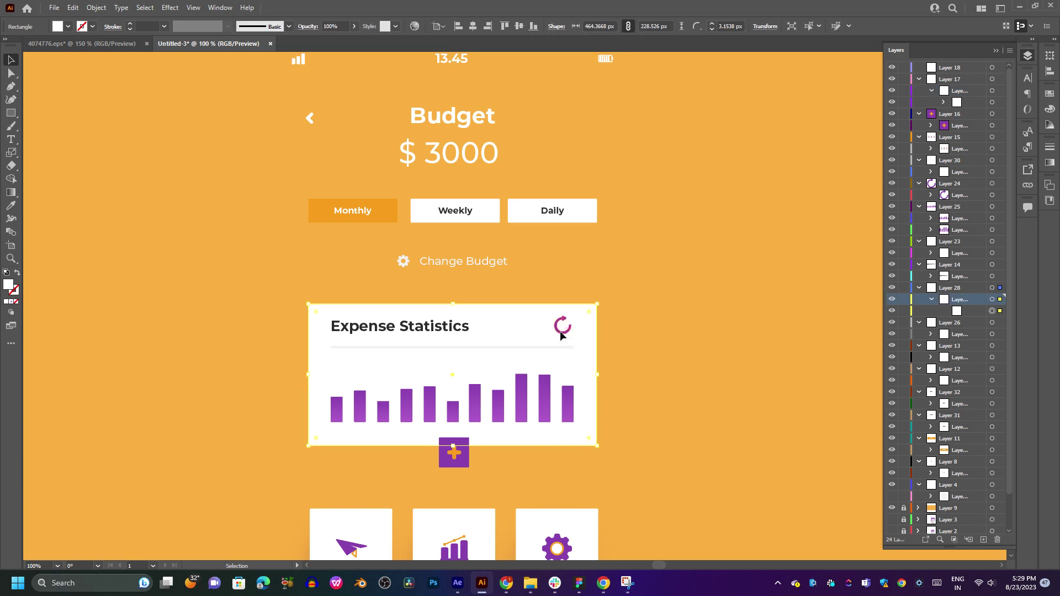
{"action": "left_click", "coordinate": [561, 329]}
{"action": "left_click", "coordinate": [531, 355]}
{"action": "left_click", "coordinate": [529, 348]}
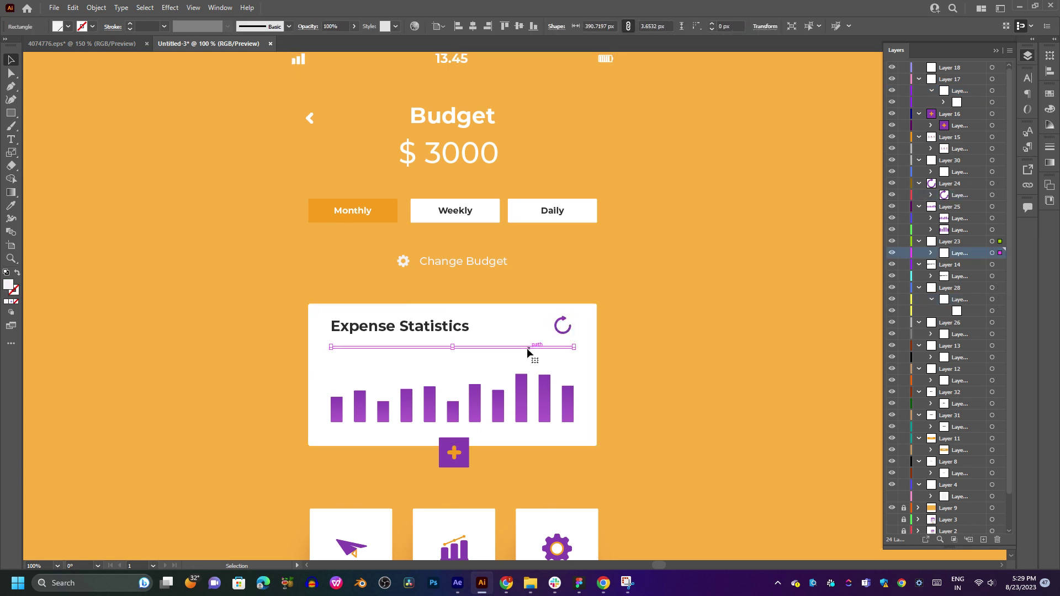
{"action": "left_click", "coordinate": [475, 331]}
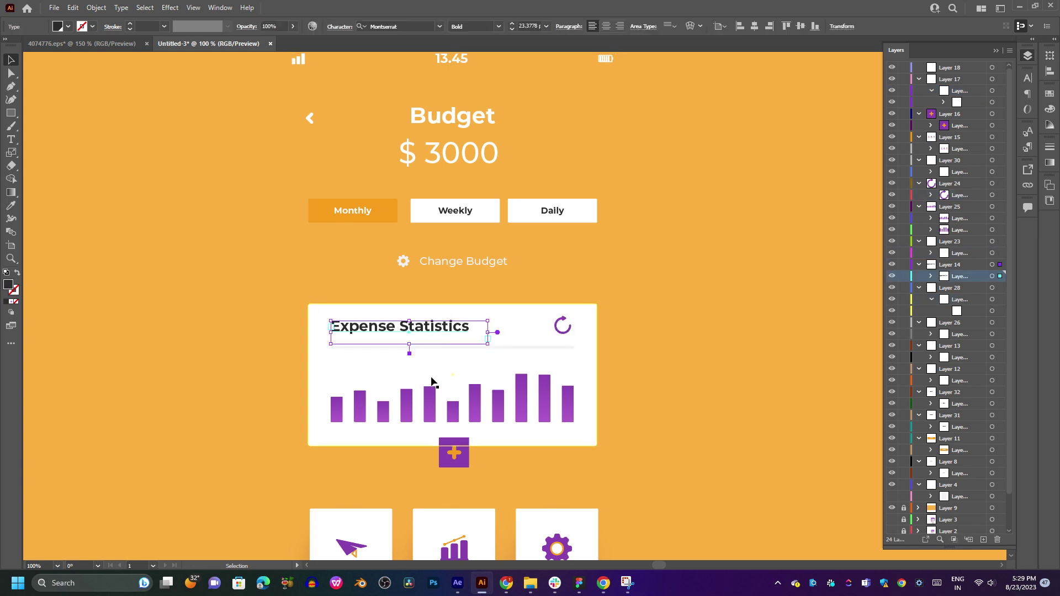
{"action": "left_click", "coordinate": [513, 408]}
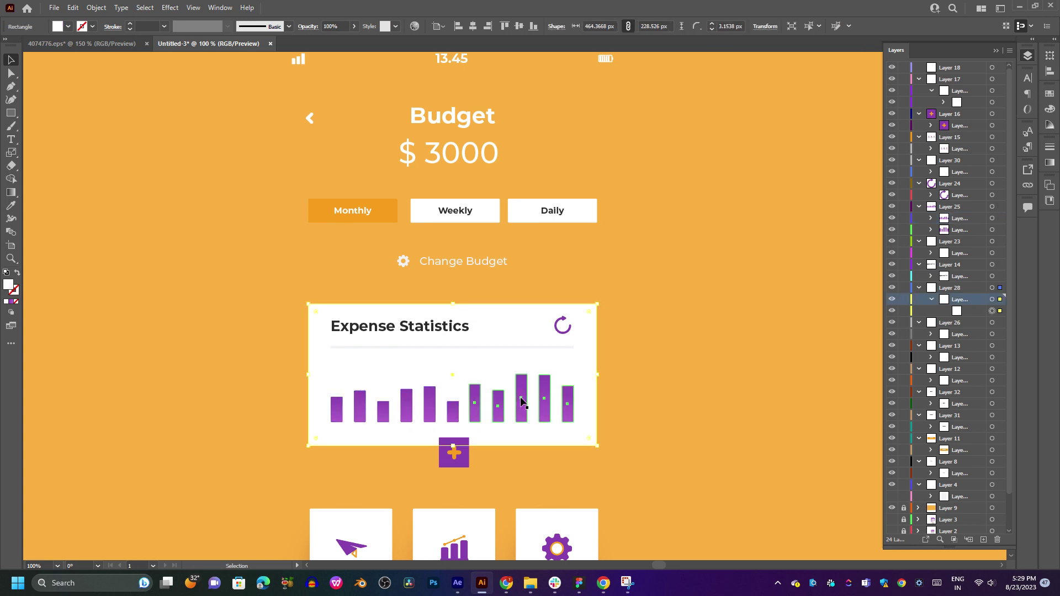
{"action": "left_click", "coordinate": [521, 402]}
{"action": "scroll", "coordinate": [474, 419], "scroll_direction": "down", "scroll_amount": 1}
{"action": "left_click", "coordinate": [453, 428]}
{"action": "scroll", "coordinate": [453, 426], "scroll_direction": "down", "scroll_amount": 2}
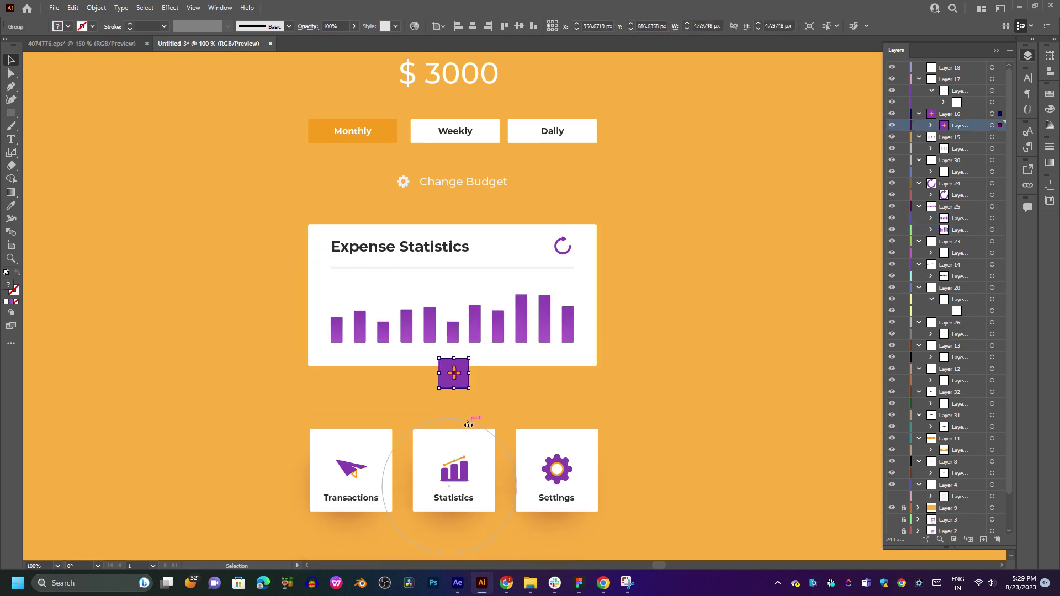
Select the group of Transactions, Statistics and Settings cards and add two sublayers inside Layer 15.
{"action": "left_click", "coordinate": [468, 468]}
{"action": "scroll", "coordinate": [468, 468], "scroll_direction": "down", "scroll_amount": 2}
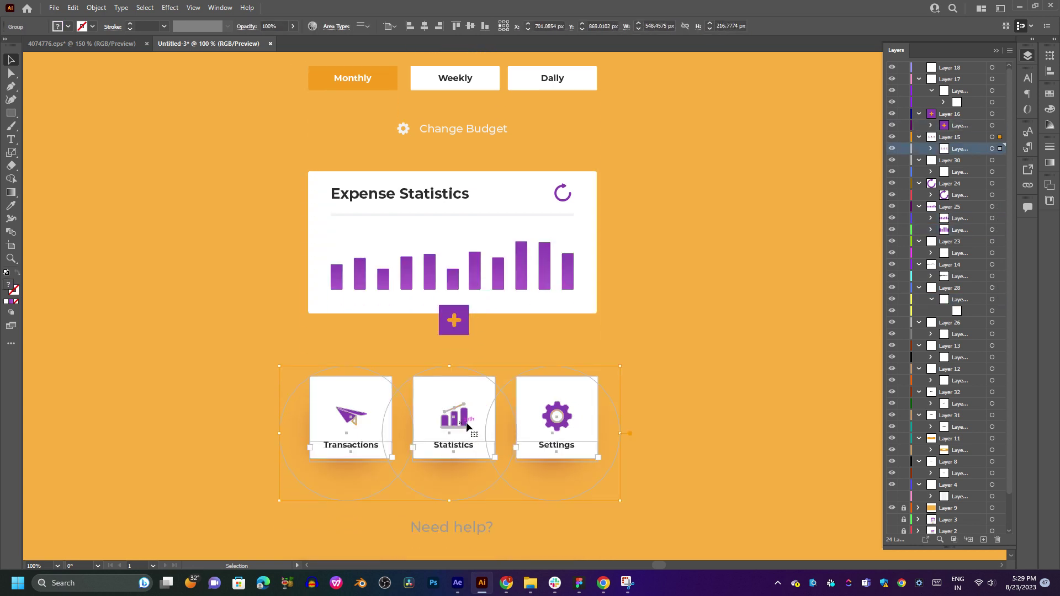
{"action": "left_click", "coordinate": [982, 540]}
{"action": "left_click", "coordinate": [982, 540]}
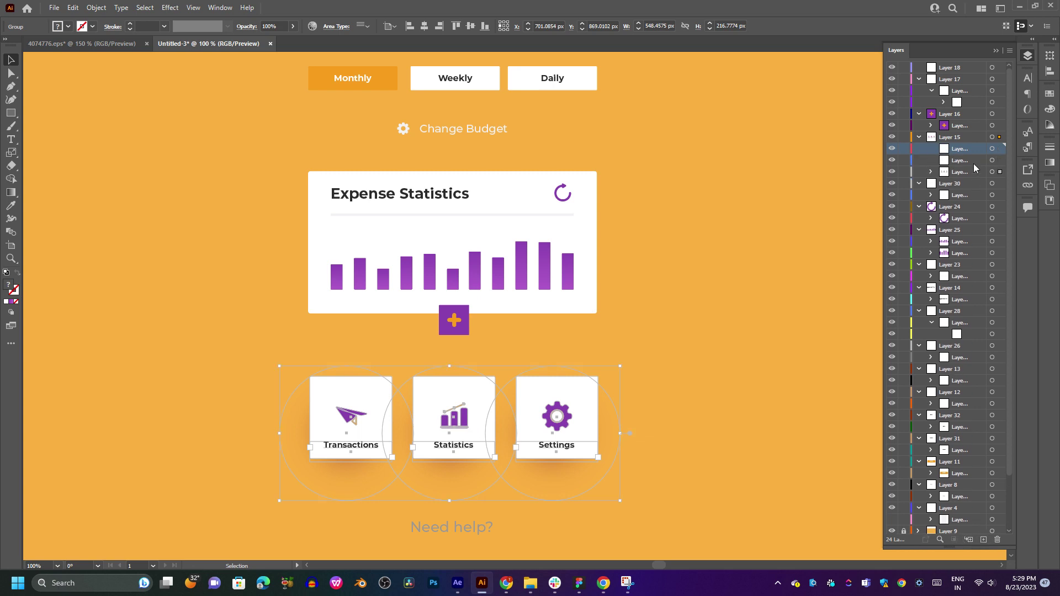
Add three new top-level layers directly above Layer 15.
{"action": "left_click", "coordinate": [960, 139]}
{"action": "left_click", "coordinate": [984, 540]}
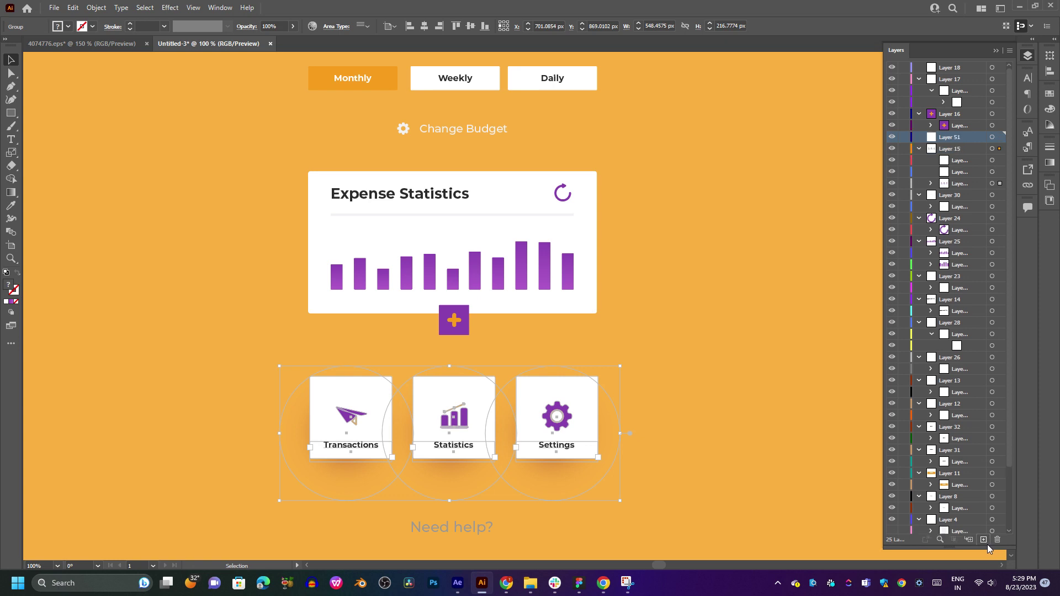
{"action": "left_click", "coordinate": [984, 539]}
{"action": "left_click", "coordinate": [983, 539]}
Move the Settings gear icon out of Layer 15's nested group into Layer 53, and the Settings label into Layer 52.
{"action": "left_click", "coordinate": [931, 206]}
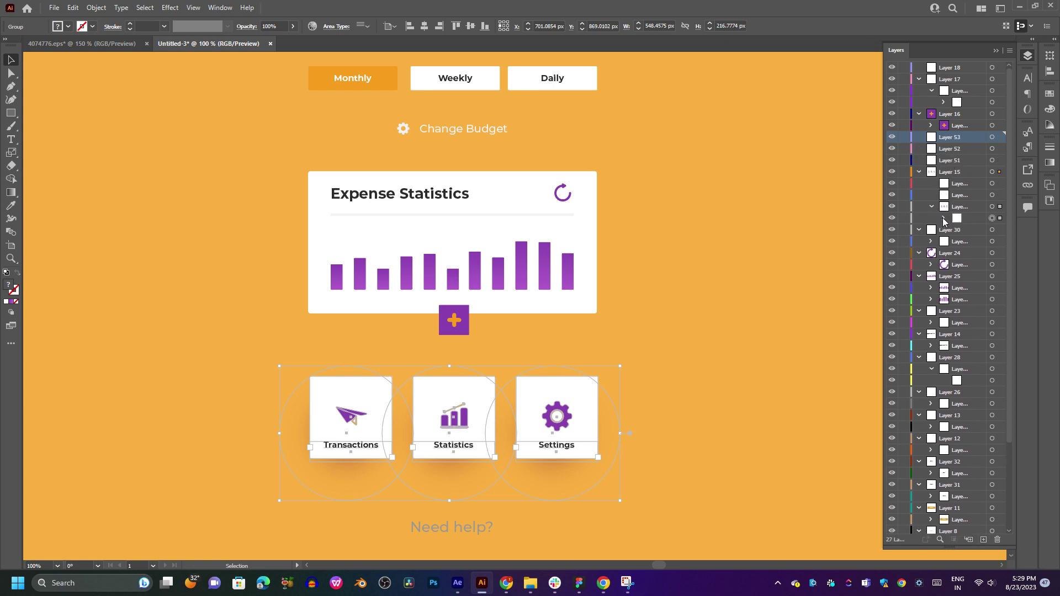
{"action": "left_click", "coordinate": [944, 218]}
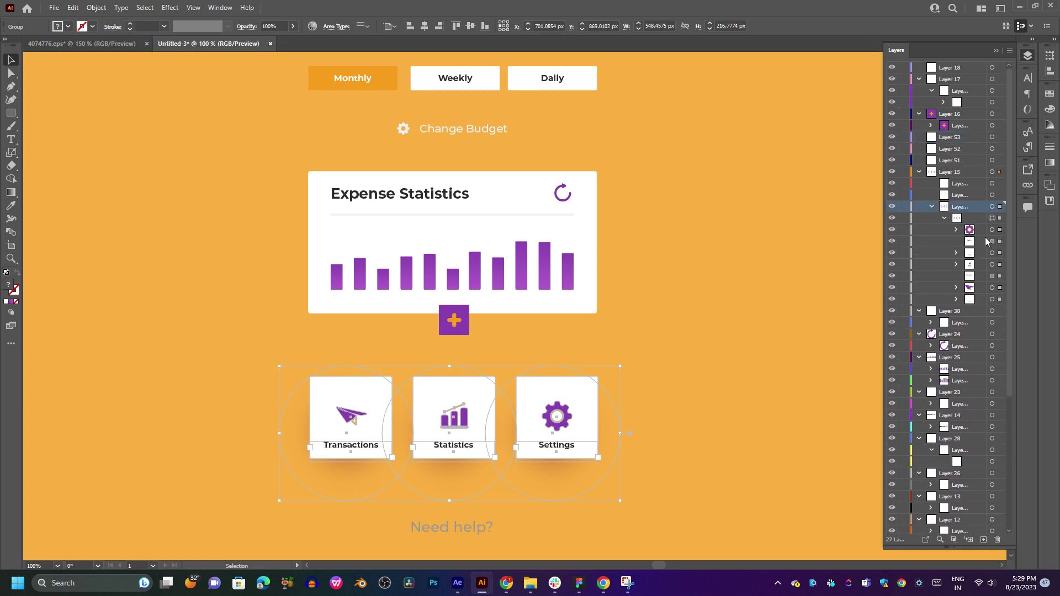
{"action": "left_click", "coordinate": [984, 231]}
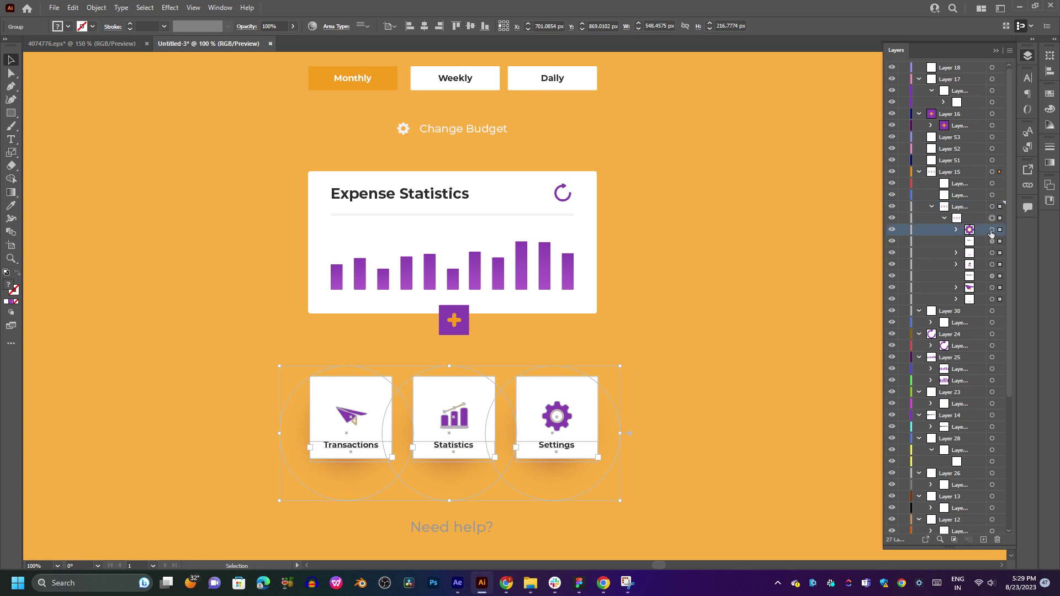
{"action": "left_click", "coordinate": [992, 230]}
{"action": "left_click_drag", "start_coordinate": [983, 229], "coordinate": [970, 136]}
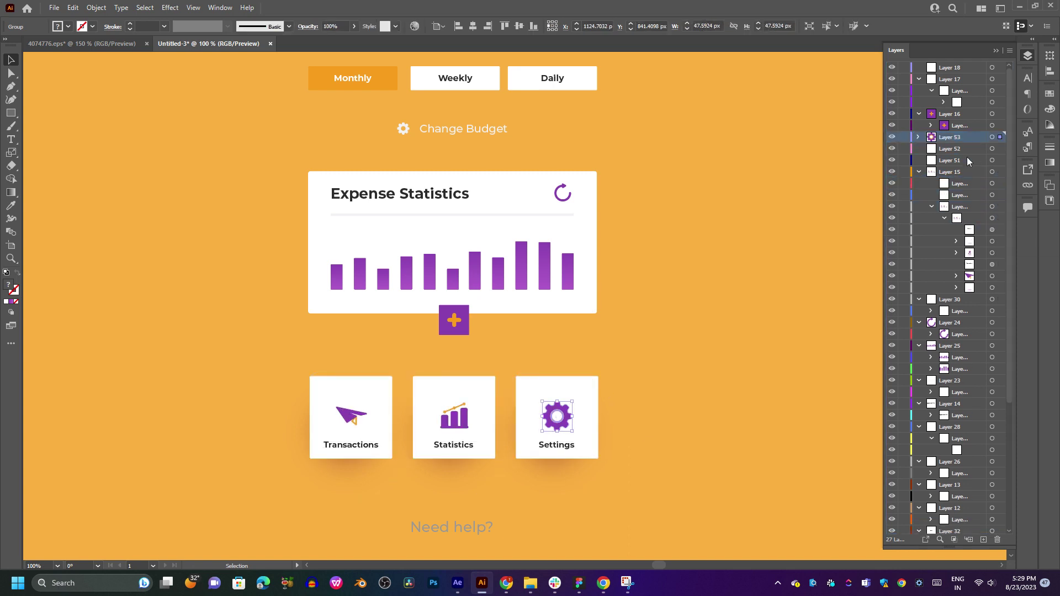
{"action": "left_click", "coordinate": [991, 231]}
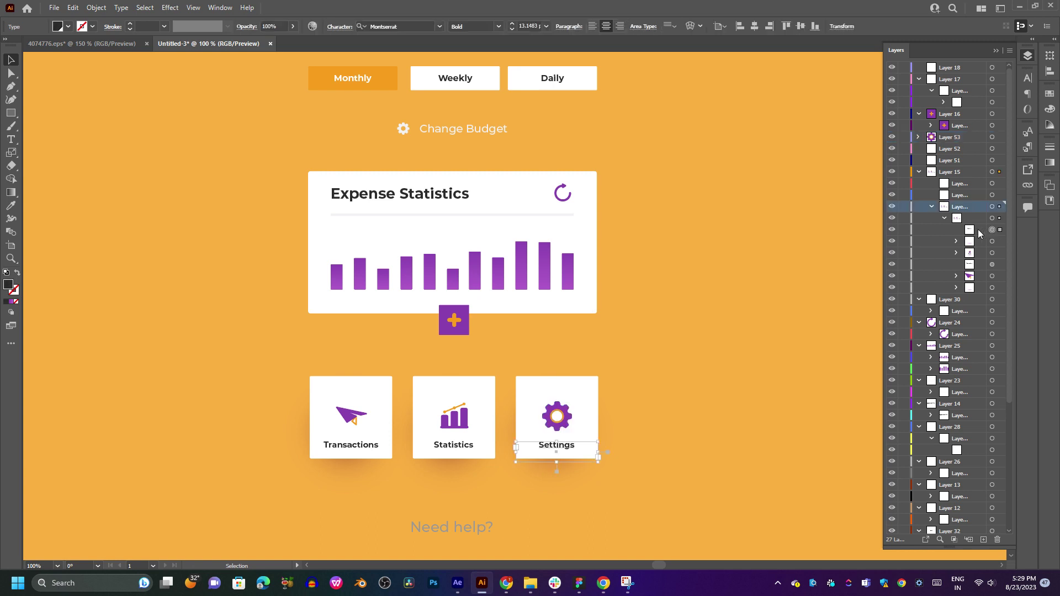
{"action": "left_click_drag", "start_coordinate": [978, 229], "coordinate": [965, 150]}
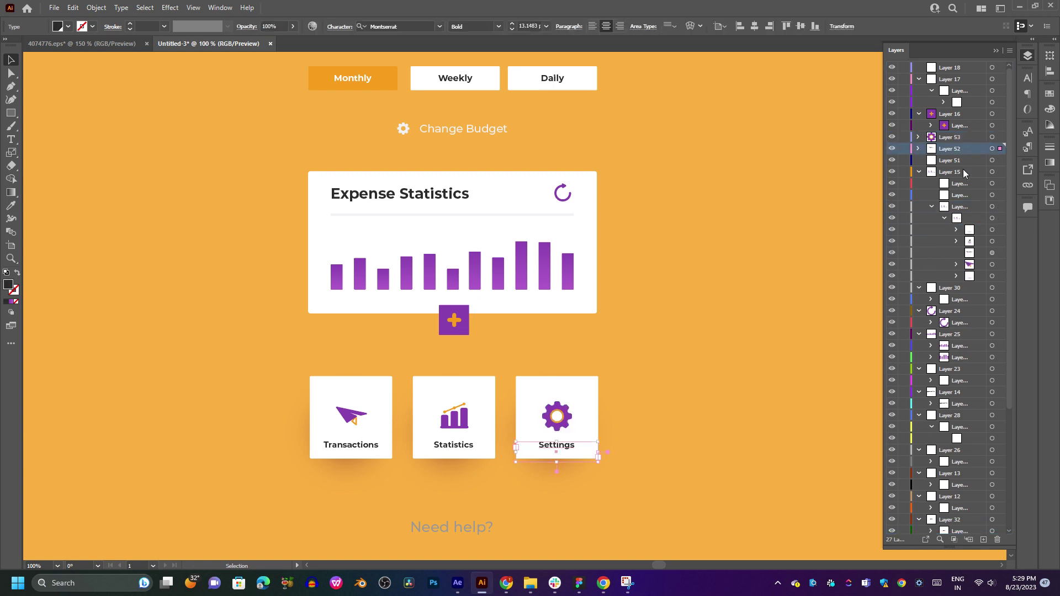
Try to delete the Settings card's whole background group and undo the deletion.
{"action": "left_click", "coordinate": [992, 230]}
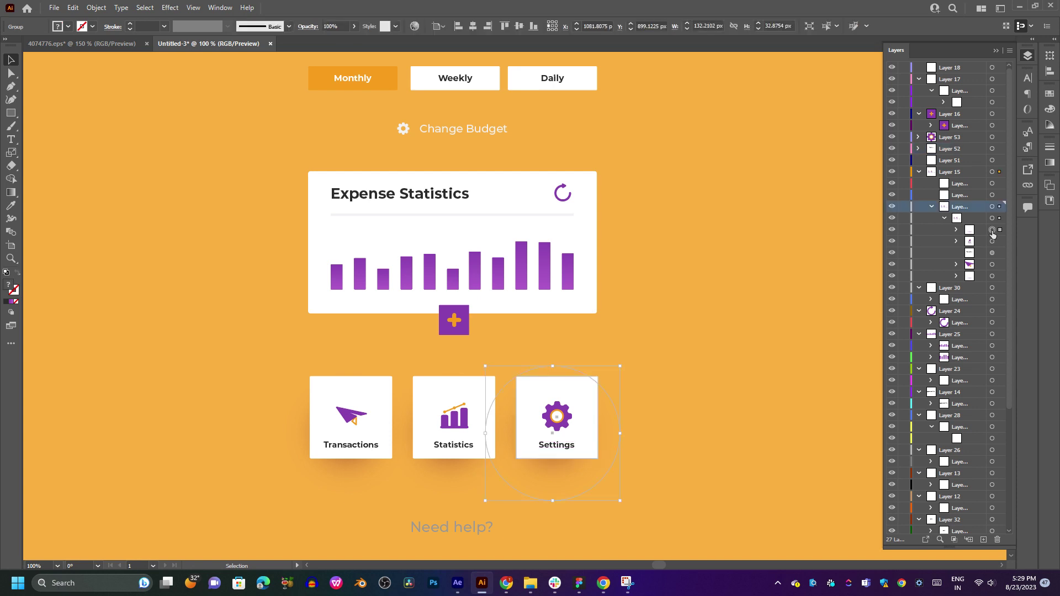
{"action": "left_click", "coordinate": [957, 230]}
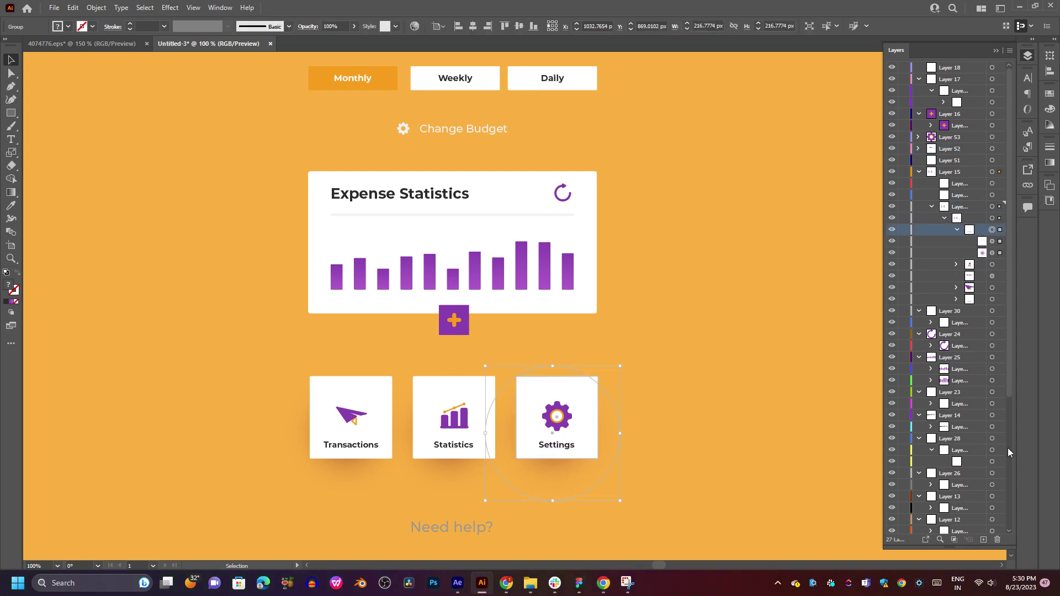
{"action": "left_click", "coordinate": [997, 540]}
{"action": "left_click", "coordinate": [992, 229]}
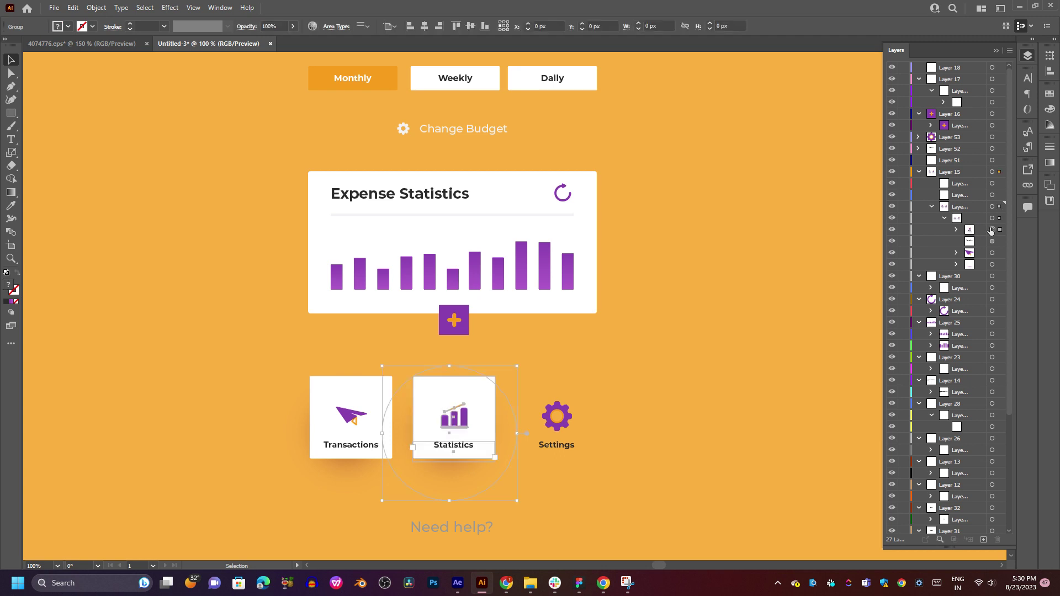
{"action": "key", "text": "ctrl+d"}
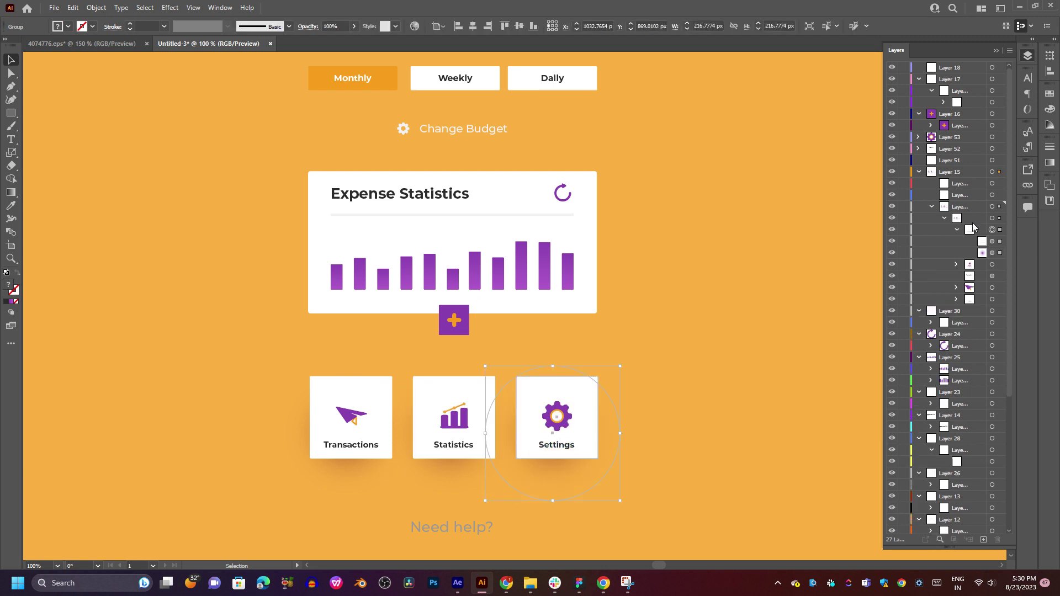
Delete the circular gradient shadow path behind the Settings card and move the card's rectangle out of the groups directly into Layer 29.
{"action": "left_click", "coordinate": [992, 252]}
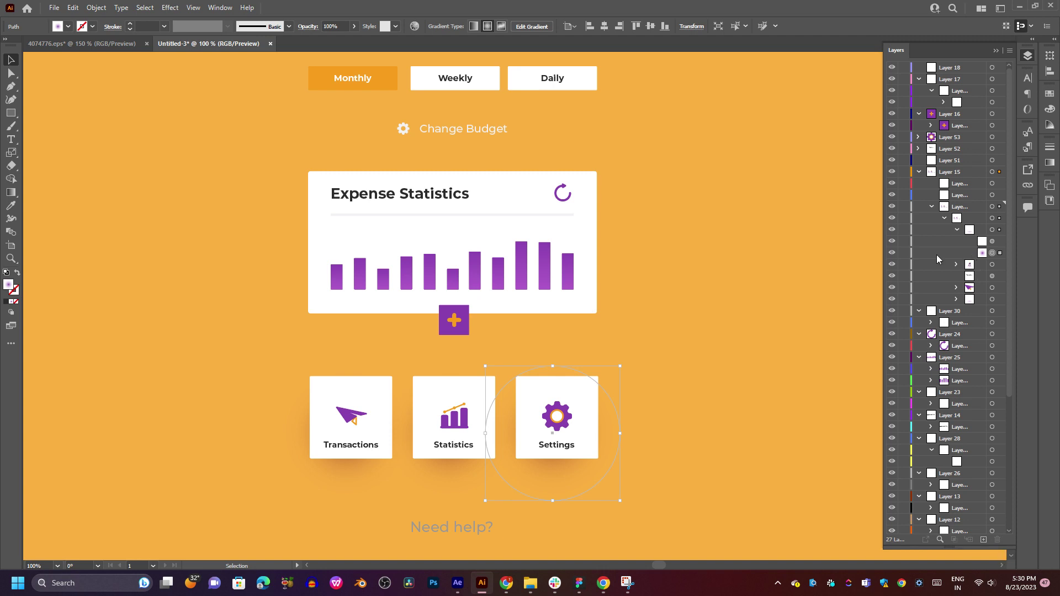
{"action": "left_click", "coordinate": [980, 253]}
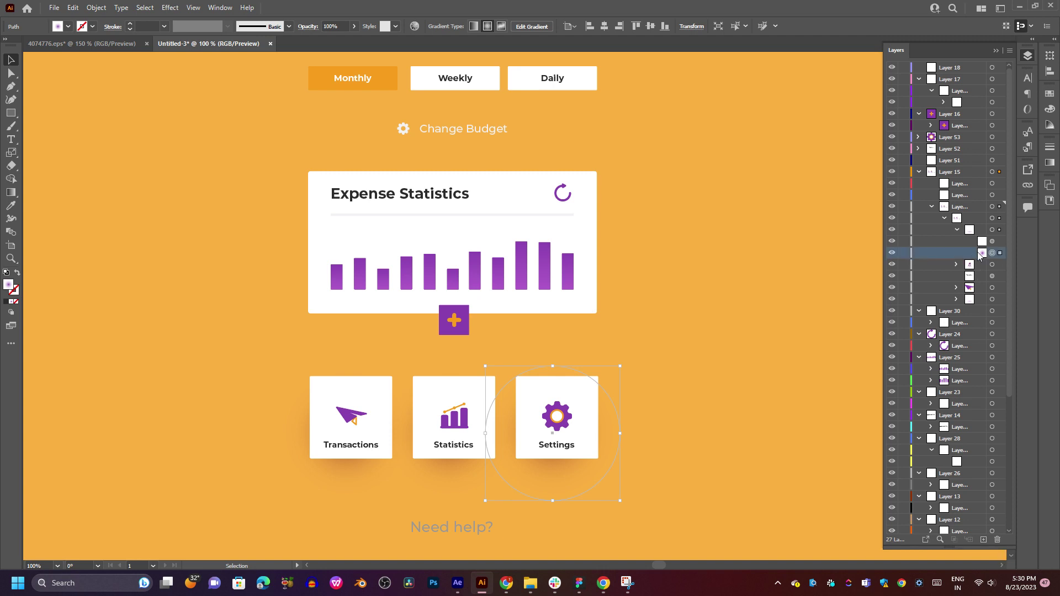
{"action": "left_click", "coordinate": [997, 539]}
{"action": "left_click_drag", "start_coordinate": [980, 242], "coordinate": [975, 218]}
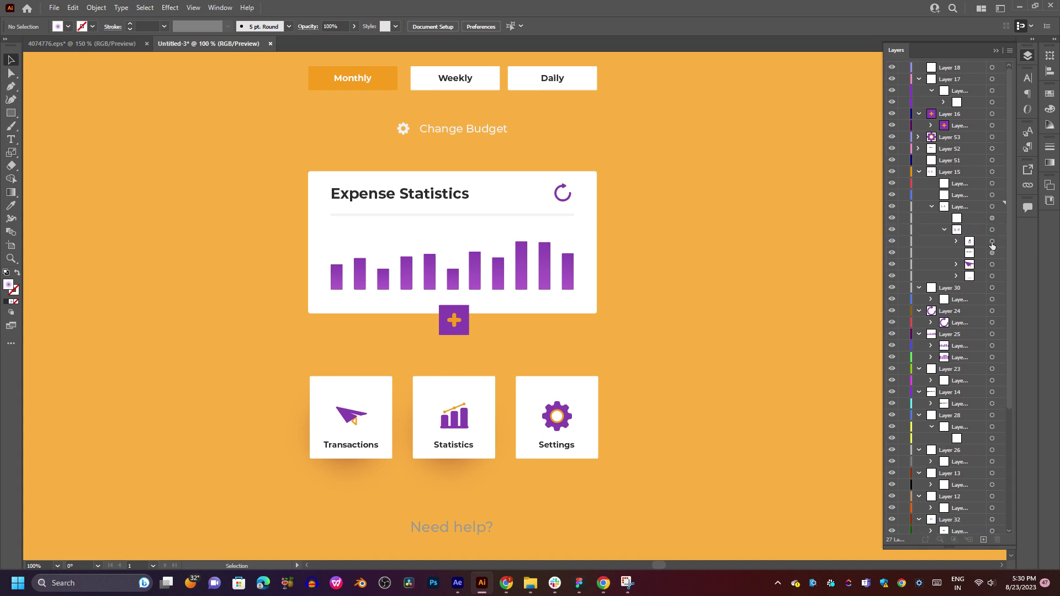
Widen the Layers panel to read the item names and delete the circular gradient shadow path behind the Statistics card.
{"action": "left_click", "coordinate": [992, 243]}
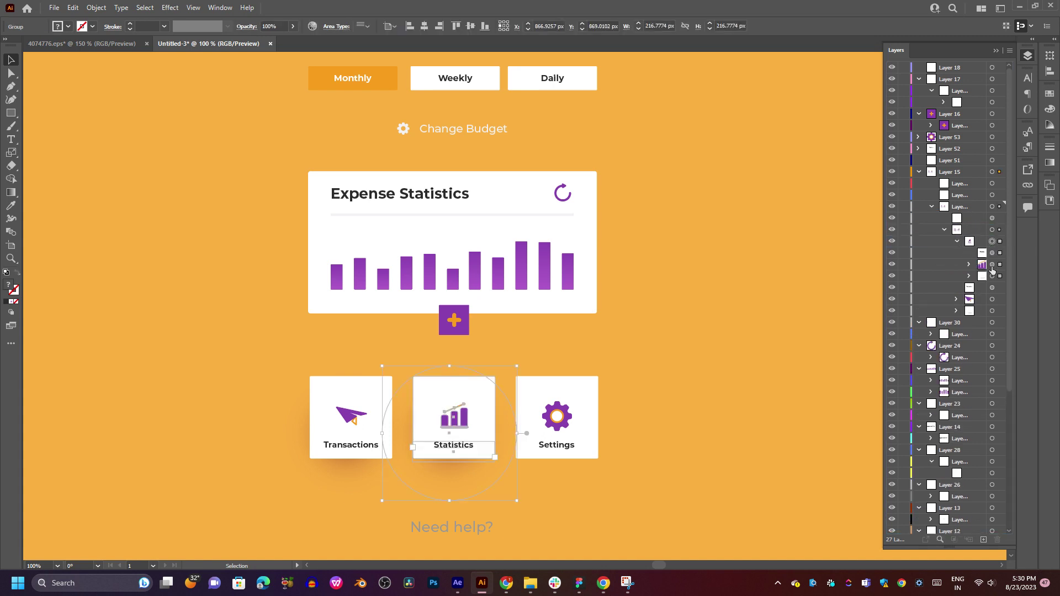
{"action": "left_click", "coordinate": [993, 276]}
{"action": "left_click", "coordinate": [970, 278]}
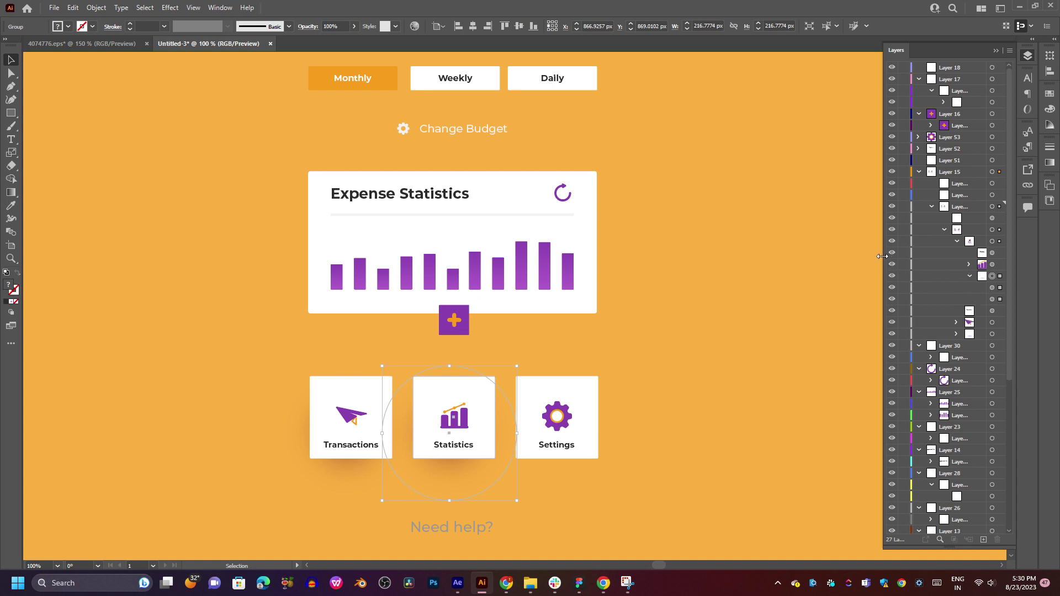
{"action": "left_click_drag", "start_coordinate": [884, 258], "coordinate": [755, 260]}
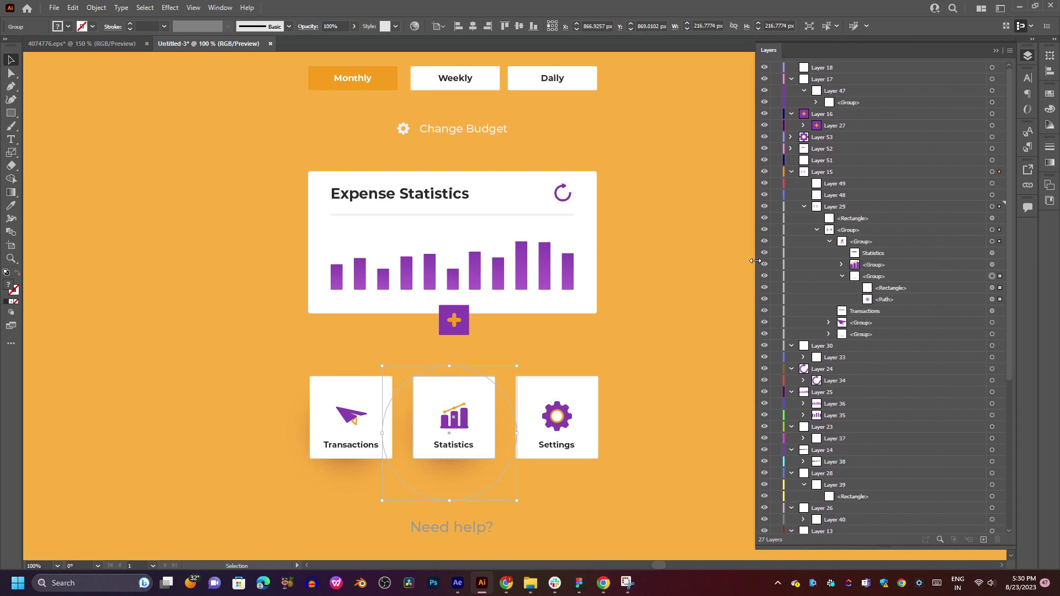
{"action": "left_click", "coordinate": [939, 299]}
{"action": "left_click", "coordinate": [997, 540]}
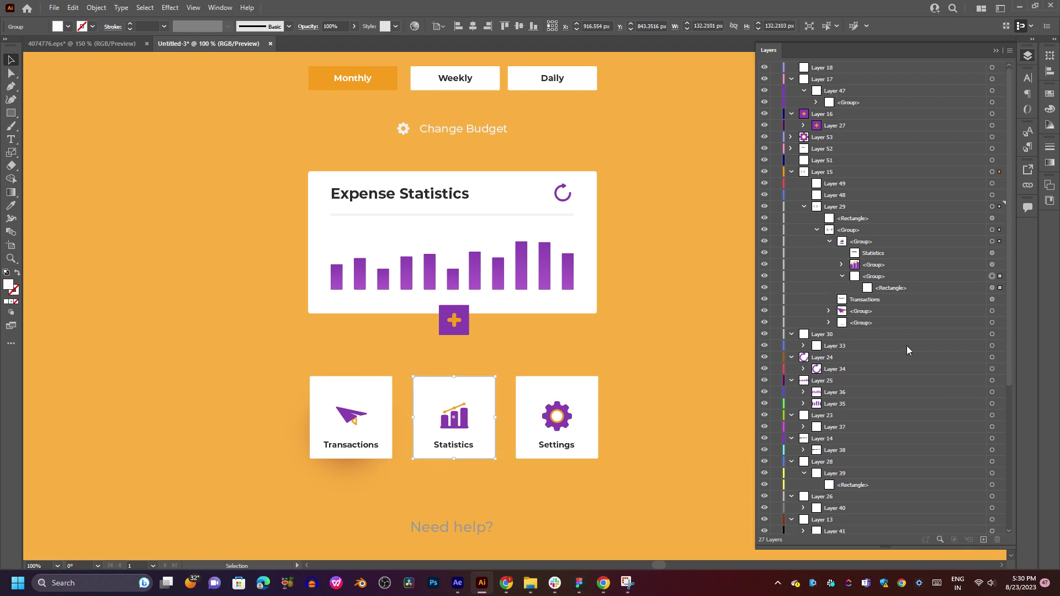
Move the Statistics card's rectangle out of its subgroup and the Statistics chart icon group into Layer 51.
{"action": "left_click_drag", "start_coordinate": [893, 293], "coordinate": [900, 160]}
{"action": "left_click", "coordinate": [993, 264]}
Add three more top-level layers between Layer 51 and Layer 15.
{"action": "left_click", "coordinate": [840, 174]}
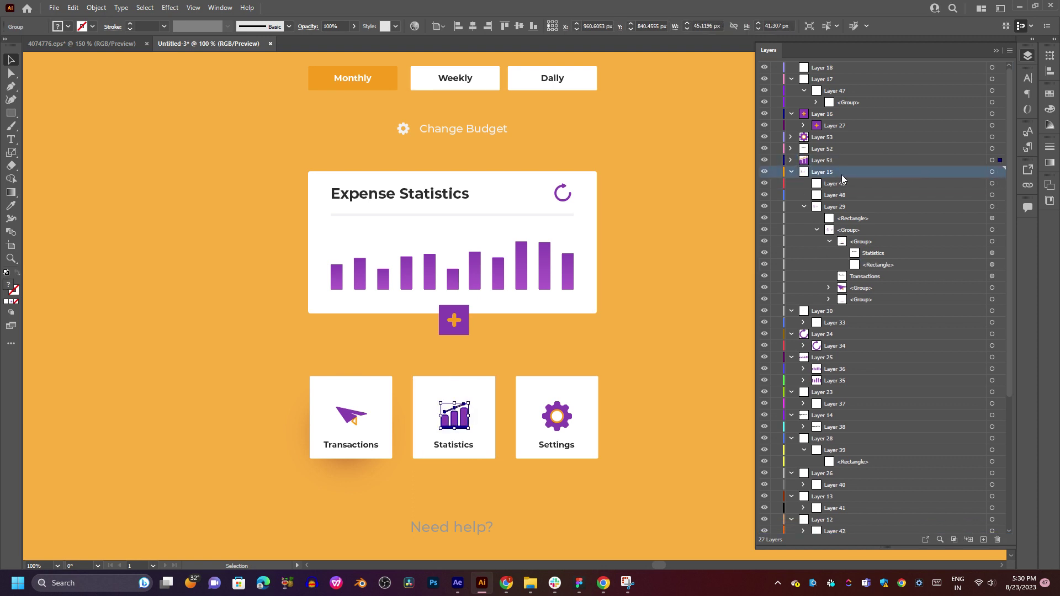
{"action": "left_click", "coordinate": [983, 540]}
{"action": "left_click", "coordinate": [983, 540]}
{"action": "left_click", "coordinate": [983, 540]}
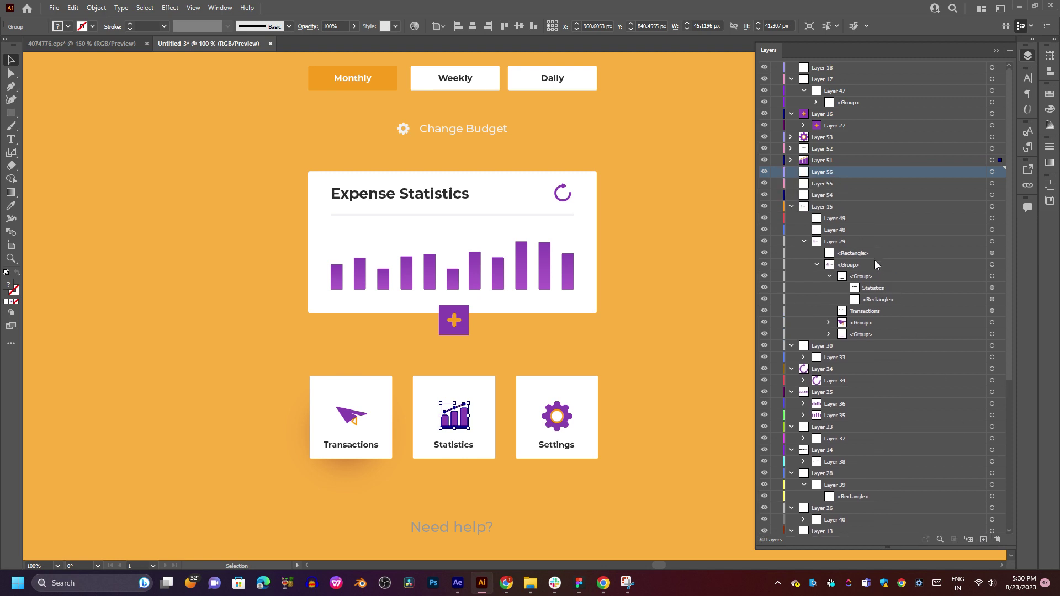
Delete the empty sublayers Layer 49 and Layer 48 from Layer 15.
{"action": "left_click", "coordinate": [850, 229]}
{"action": "left_click", "coordinate": [853, 220]}
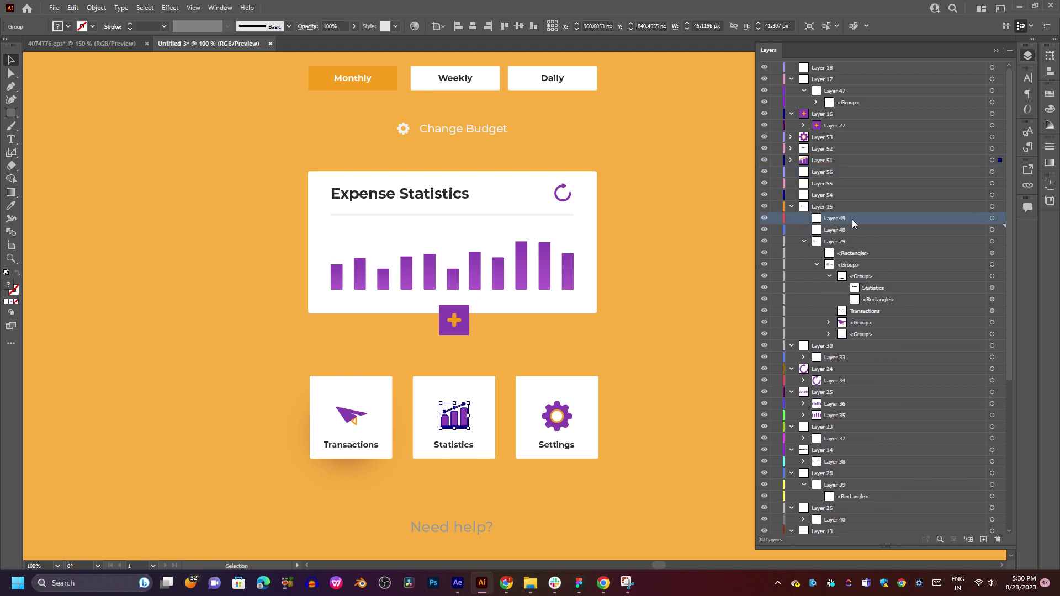
{"action": "left_click", "coordinate": [997, 541]}
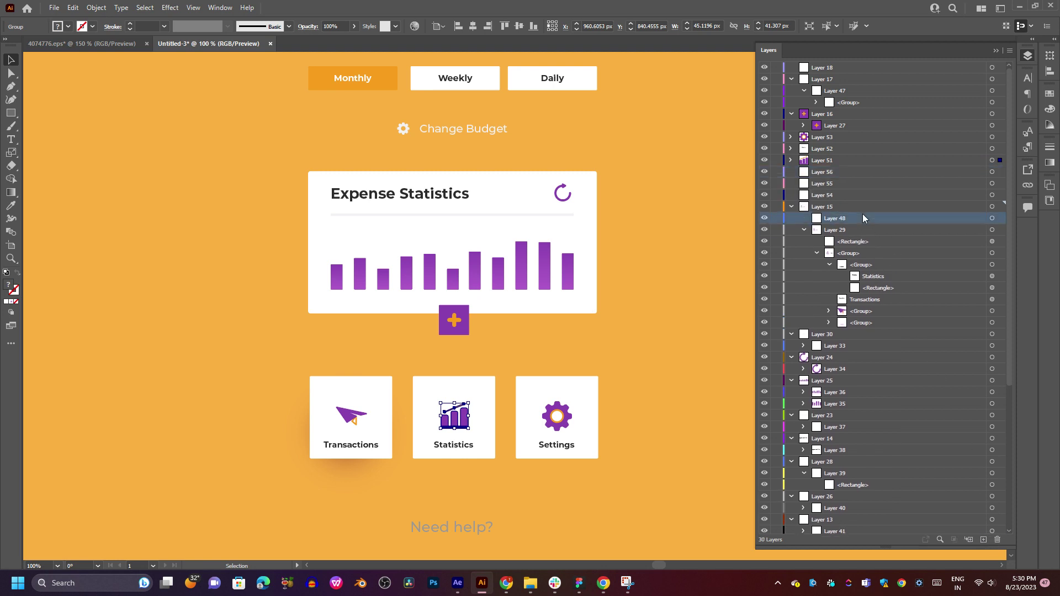
{"action": "left_click", "coordinate": [997, 540]}
{"action": "left_click", "coordinate": [839, 222]}
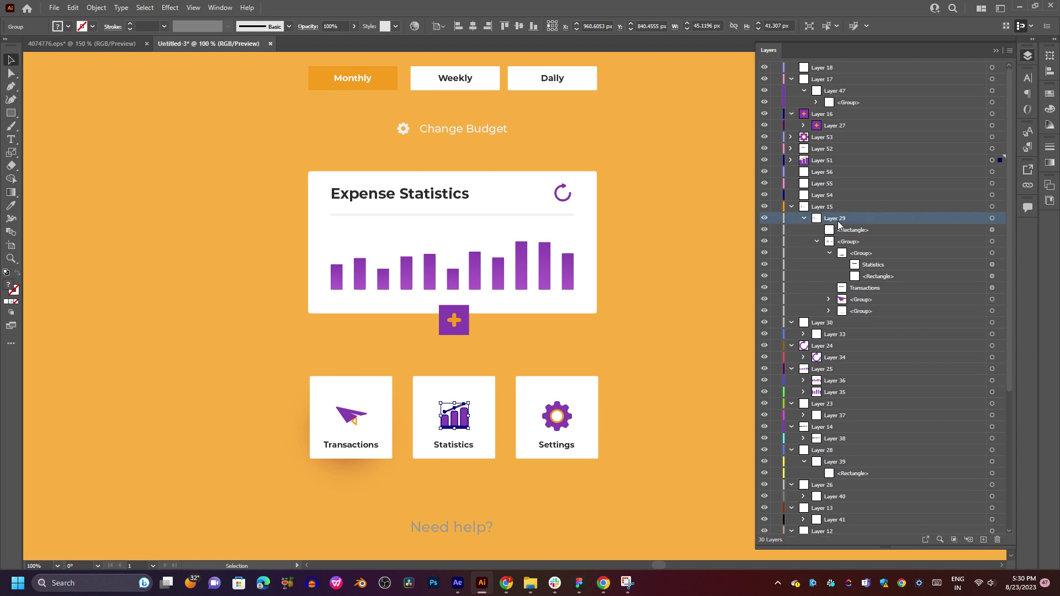
Identify the loose rectangle in Layer 29 by toggling its visibility and move this Settings card background into Layer 52.
{"action": "left_click", "coordinate": [856, 232]}
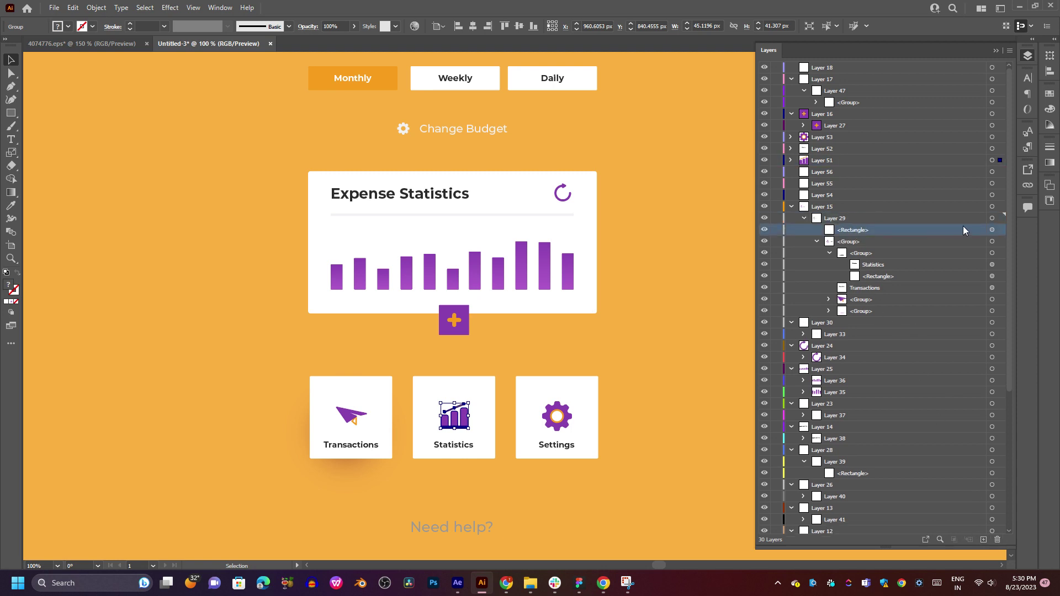
{"action": "left_click", "coordinate": [764, 230]}
{"action": "left_click", "coordinate": [764, 229]}
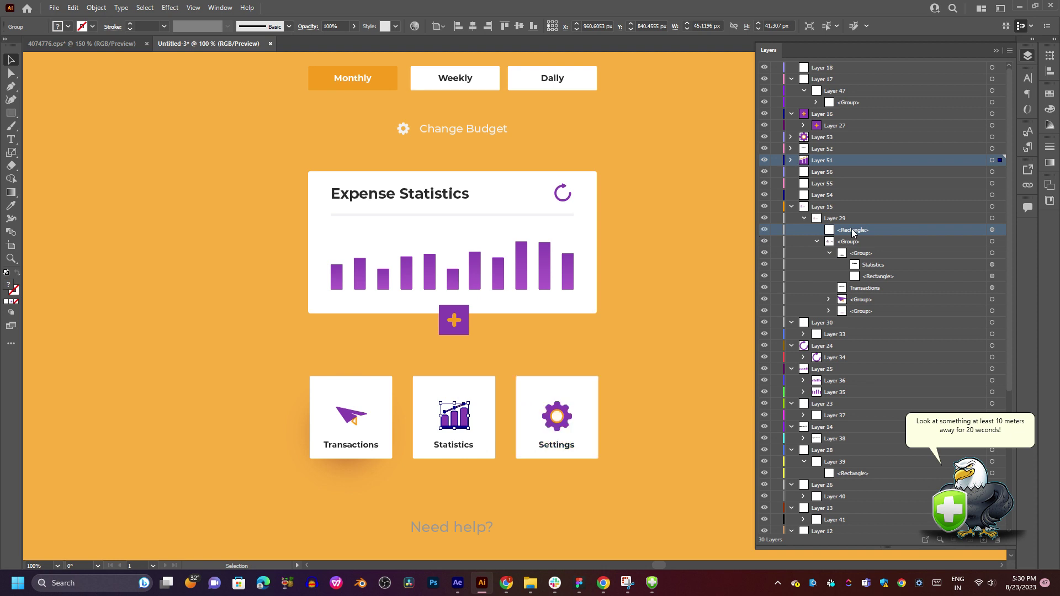
{"action": "left_click_drag", "start_coordinate": [875, 232], "coordinate": [804, 160]}
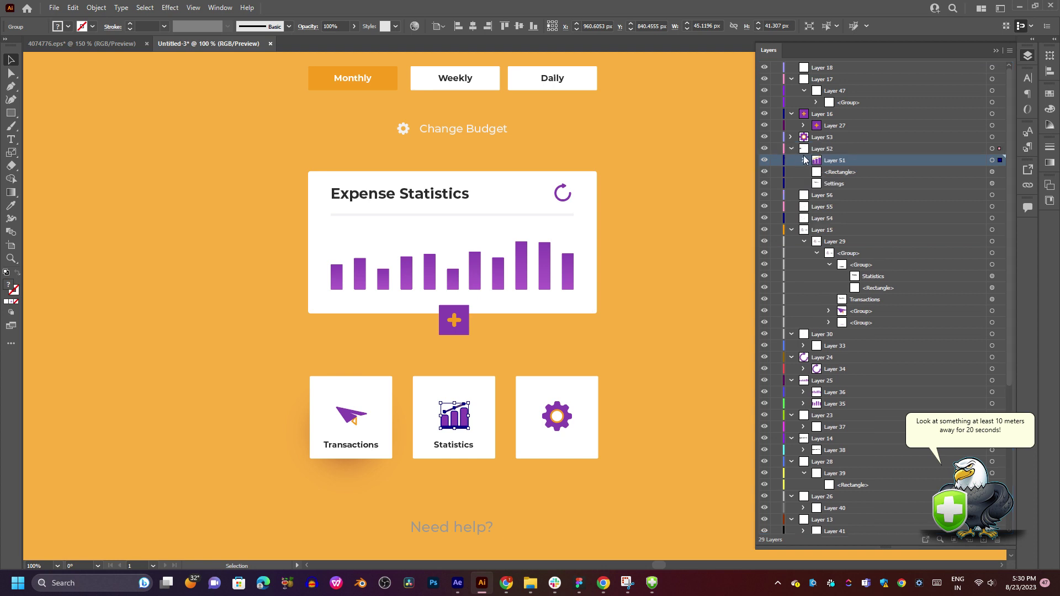
Check Layer 52's contents by toggling their visibility and move Layer 51 with the Statistics icon out of it into Layer 56.
{"action": "left_click", "coordinate": [830, 175]}
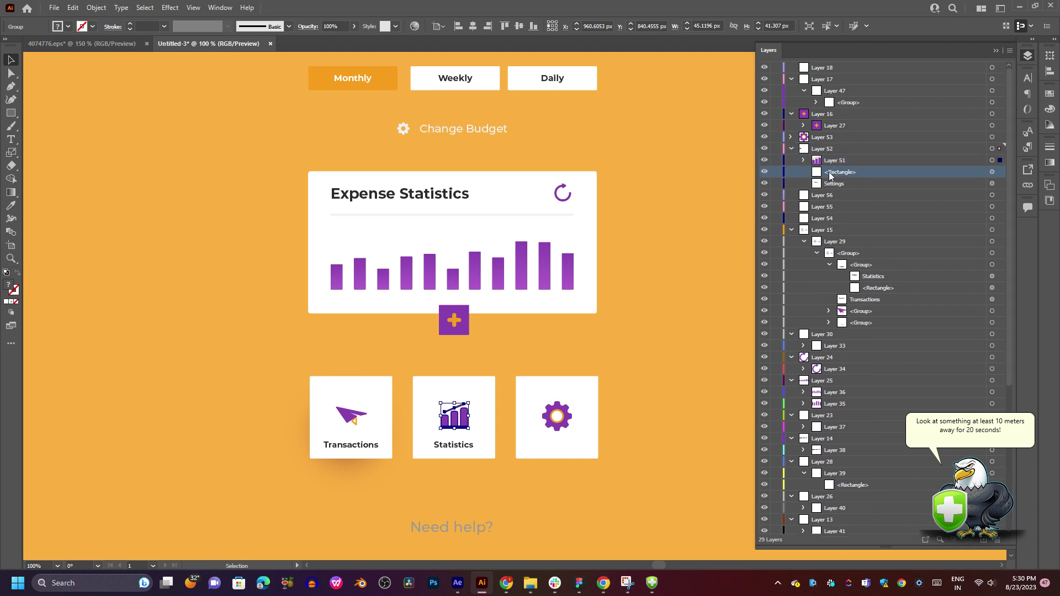
{"action": "left_click", "coordinate": [764, 172]}
{"action": "left_click", "coordinate": [764, 171]}
{"action": "left_click", "coordinate": [764, 151]}
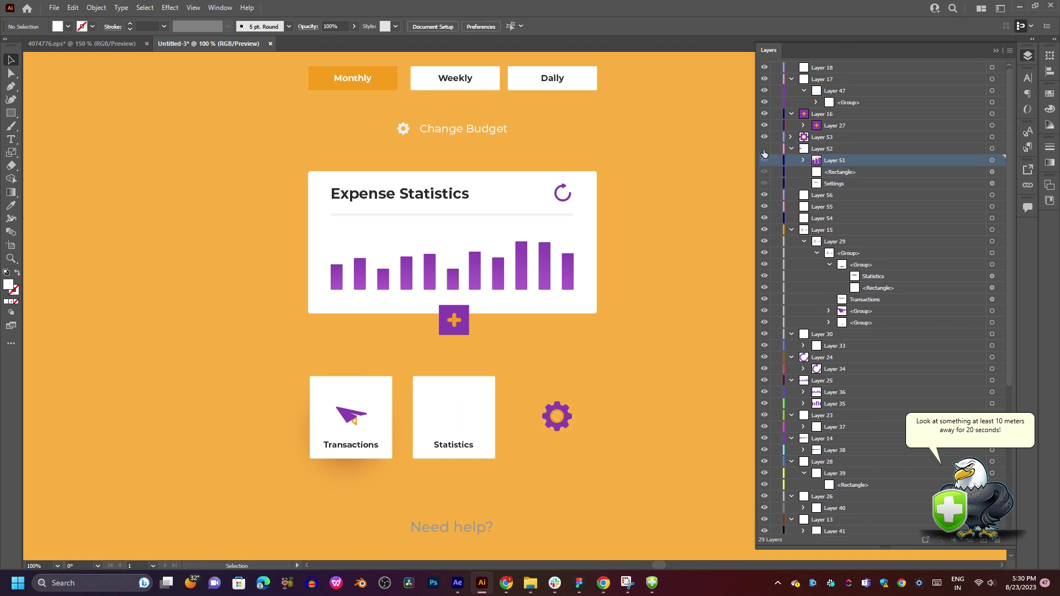
{"action": "left_click", "coordinate": [764, 151]}
{"action": "left_click", "coordinate": [764, 149]}
{"action": "left_click", "coordinate": [764, 150]}
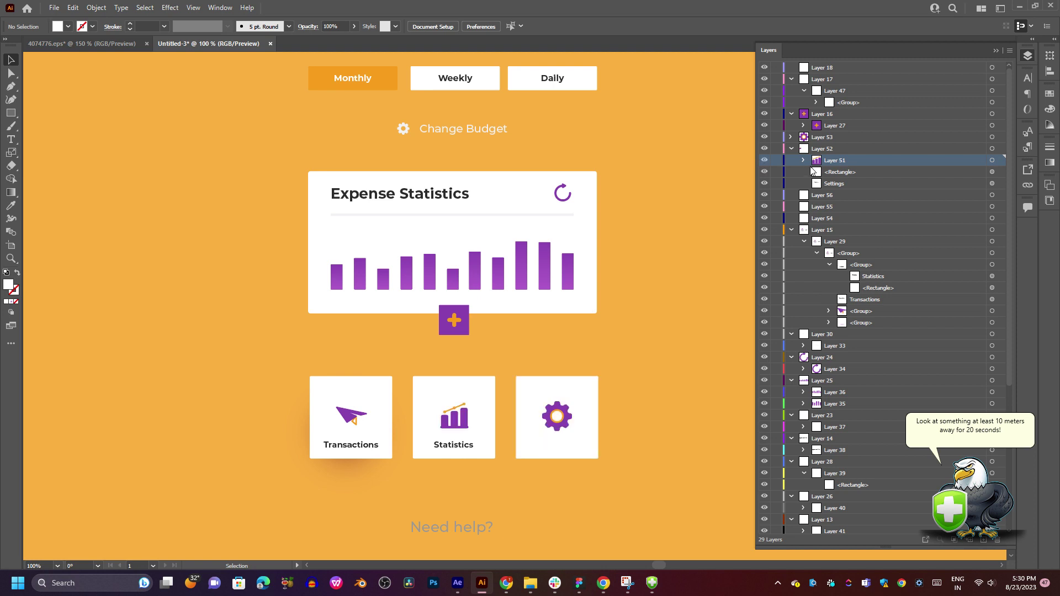
{"action": "left_click", "coordinate": [840, 173]}
{"action": "left_click_drag", "start_coordinate": [834, 160], "coordinate": [823, 196]}
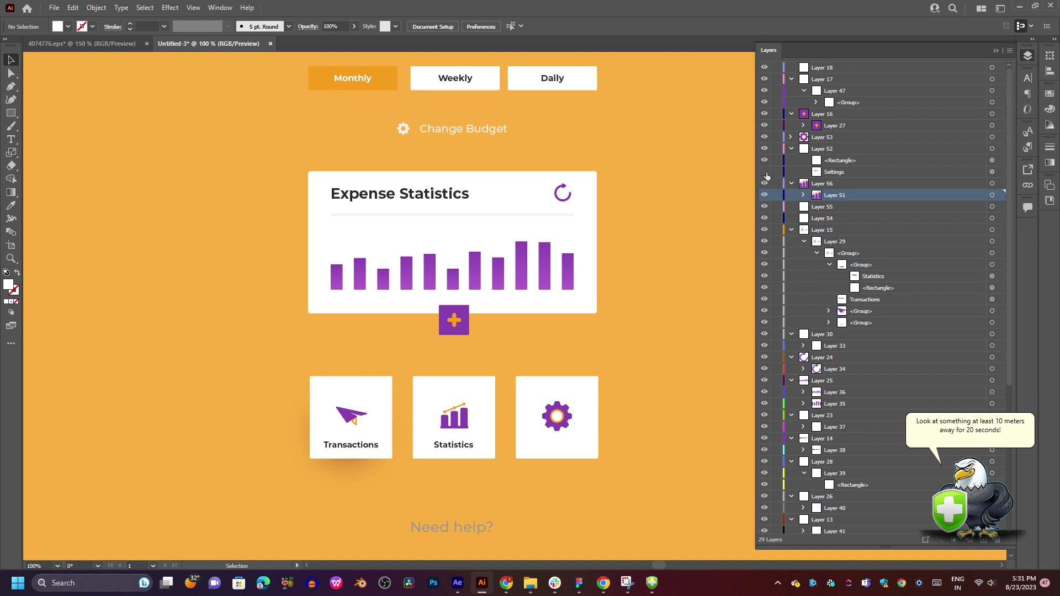
Add a new layer above Layer 52, move the Settings text into it, and collapse Layer 52.
{"action": "left_click", "coordinate": [869, 174]}
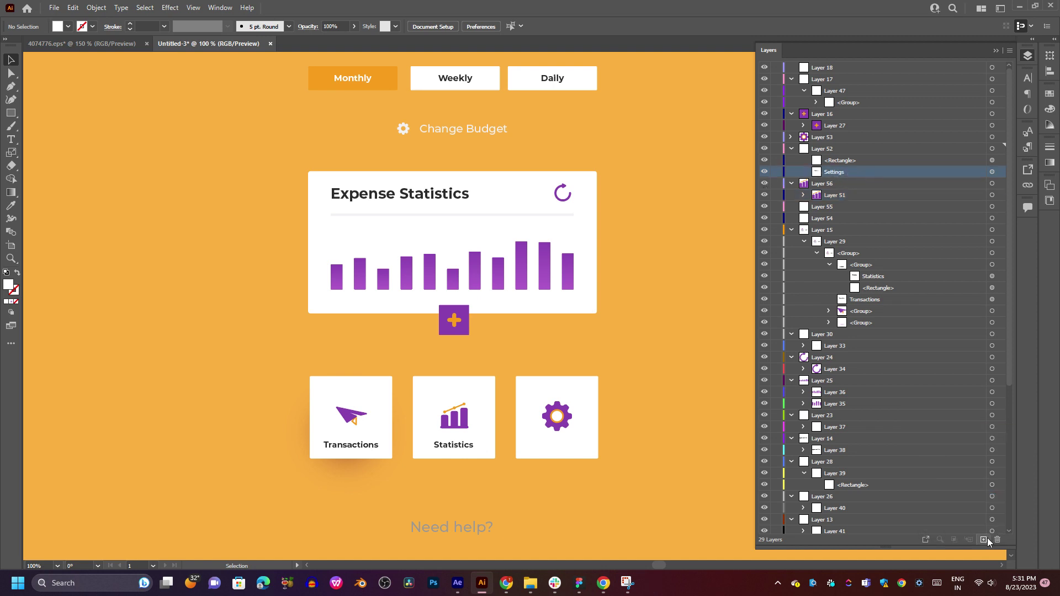
{"action": "left_click", "coordinate": [827, 149]}
{"action": "left_click", "coordinate": [984, 539]}
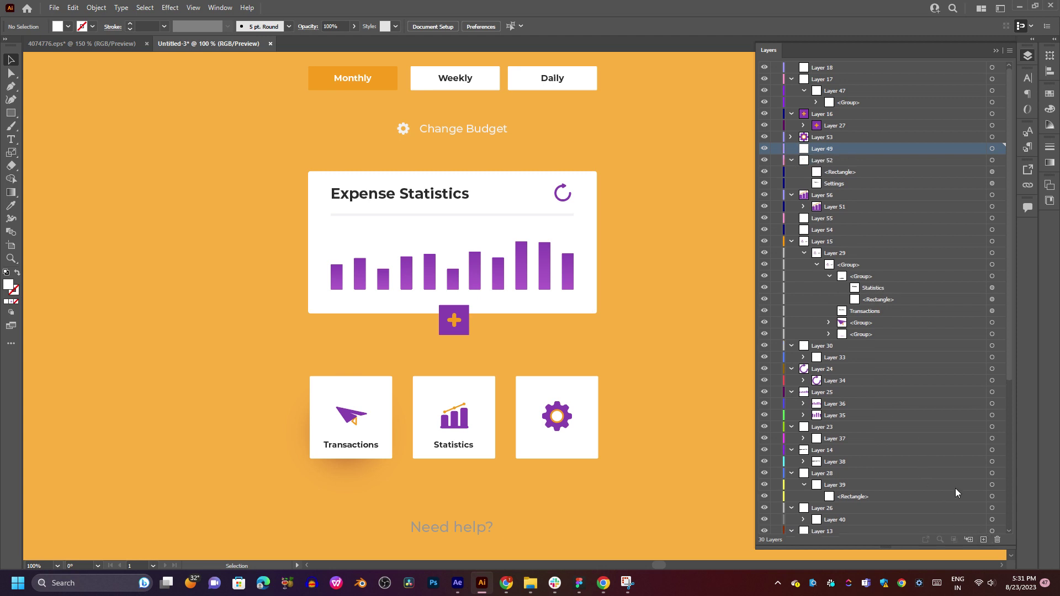
{"action": "left_click", "coordinate": [843, 186]}
{"action": "left_click_drag", "start_coordinate": [843, 188], "coordinate": [832, 152]}
{"action": "left_click", "coordinate": [791, 161]}
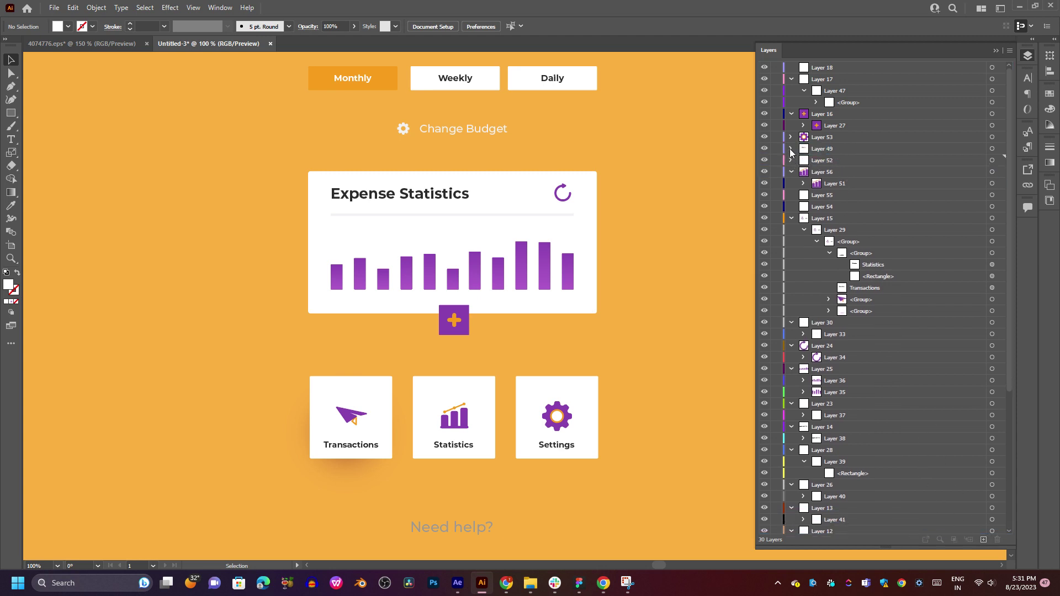
{"action": "mouse_move", "coordinate": [766, 139]}
{"action": "left_mouse_down"}
{"action": "mouse_move", "coordinate": [764, 163]}
{"action": "mouse_move", "coordinate": [762, 141]}
{"action": "left_mouse_up"}
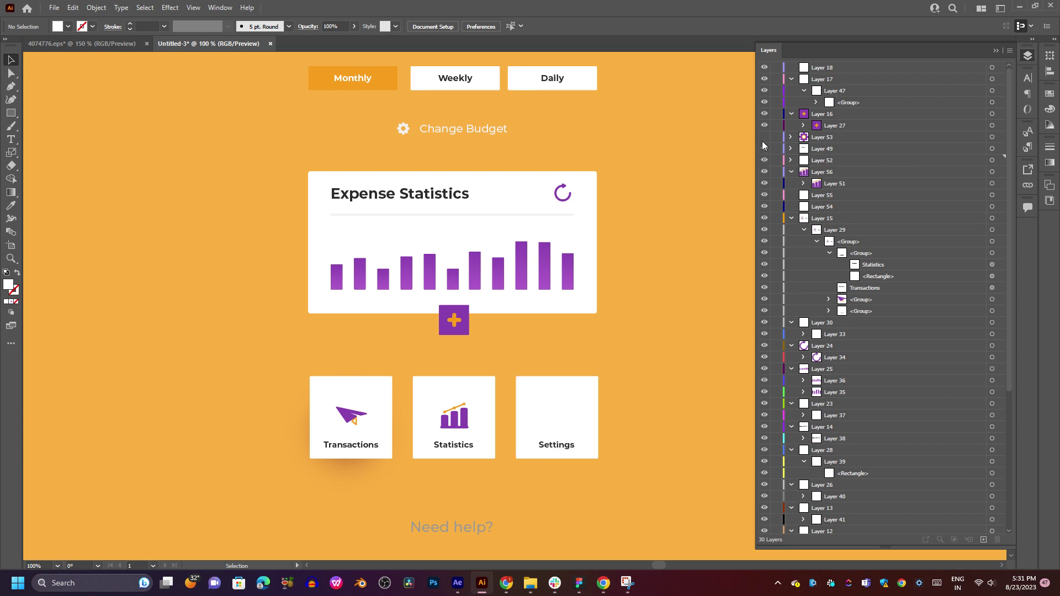
Move the Statistics text from Layer 29's nested group into Layer 55 and the Statistics card's rectangle into Layer 54.
{"action": "left_click", "coordinate": [448, 428]}
{"action": "scroll", "coordinate": [450, 430], "scroll_direction": "up", "scroll_amount": 3}
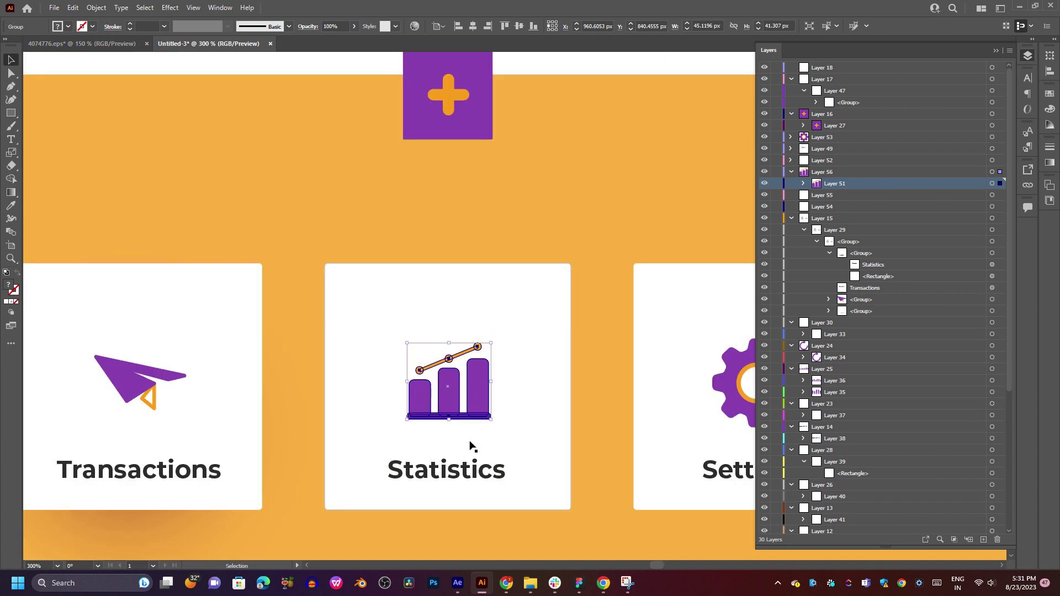
{"action": "left_click_drag", "start_coordinate": [471, 445], "coordinate": [460, 383]}
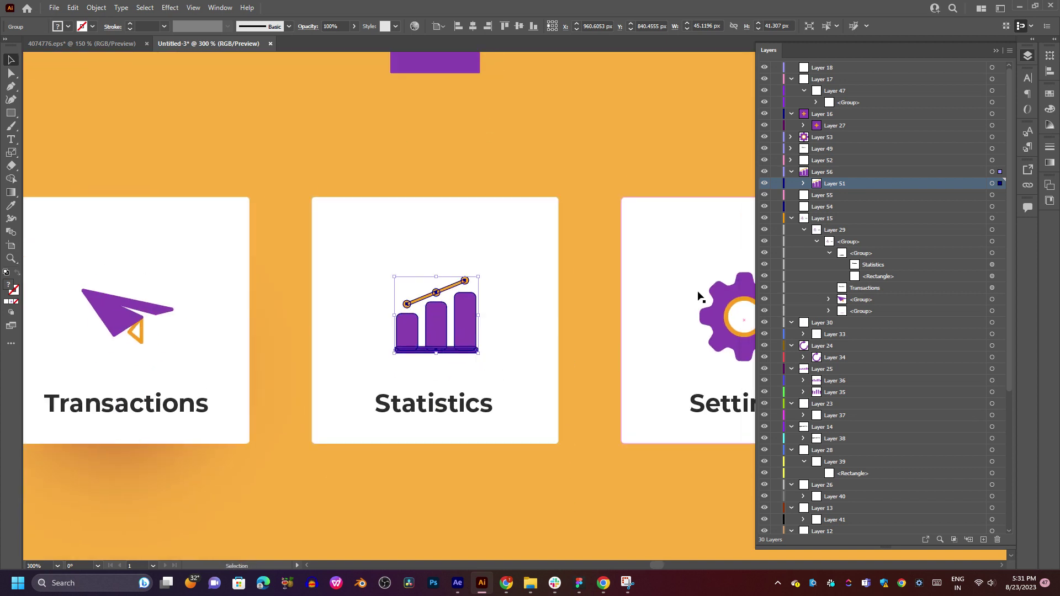
{"action": "left_click", "coordinate": [819, 196]}
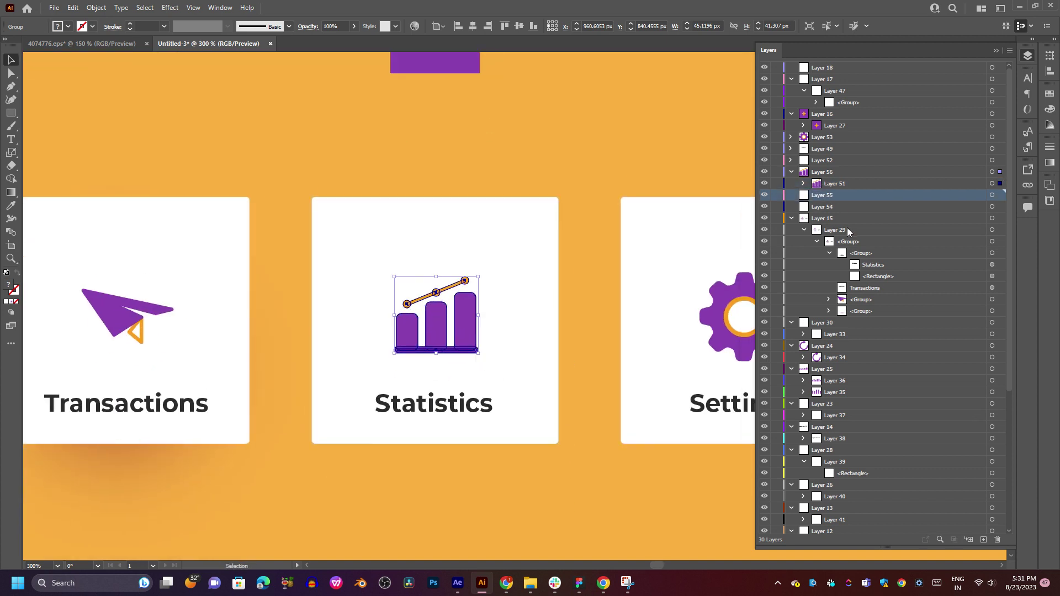
{"action": "left_click", "coordinate": [997, 264]}
{"action": "left_click_drag", "start_coordinate": [950, 267], "coordinate": [839, 196]}
{"action": "mouse_move", "coordinate": [839, 195]}
{"action": "left_mouse_down"}
{"action": "mouse_move", "coordinate": [842, 227]}
{"action": "mouse_move", "coordinate": [843, 207]}
{"action": "left_mouse_up"}
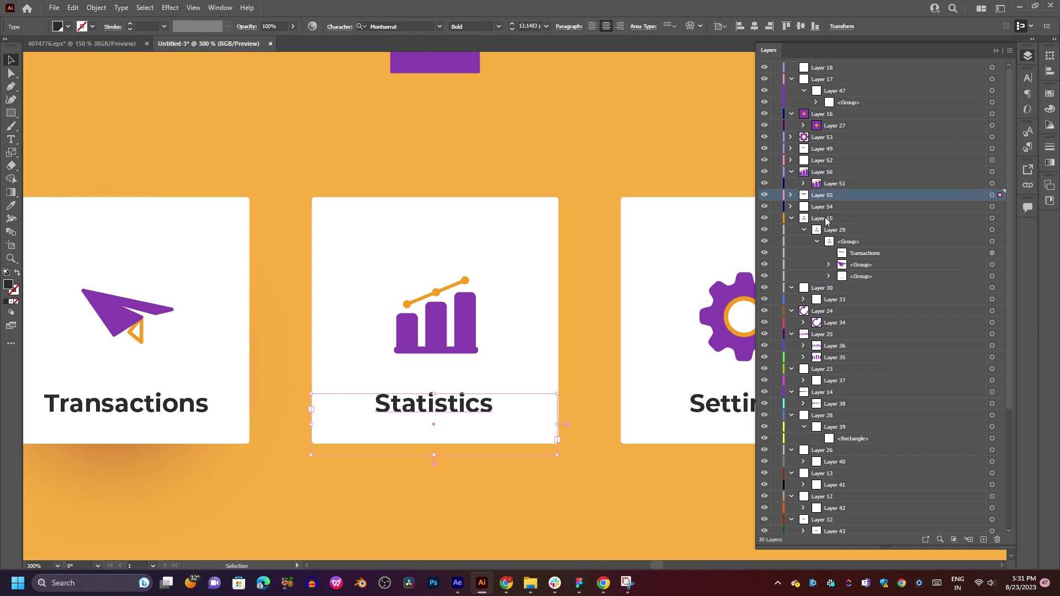
Toggle the visibility of Layers 54, 55 and 51 to check the separated Statistics card parts, and collapse Layer 56.
{"action": "left_click", "coordinate": [821, 208]}
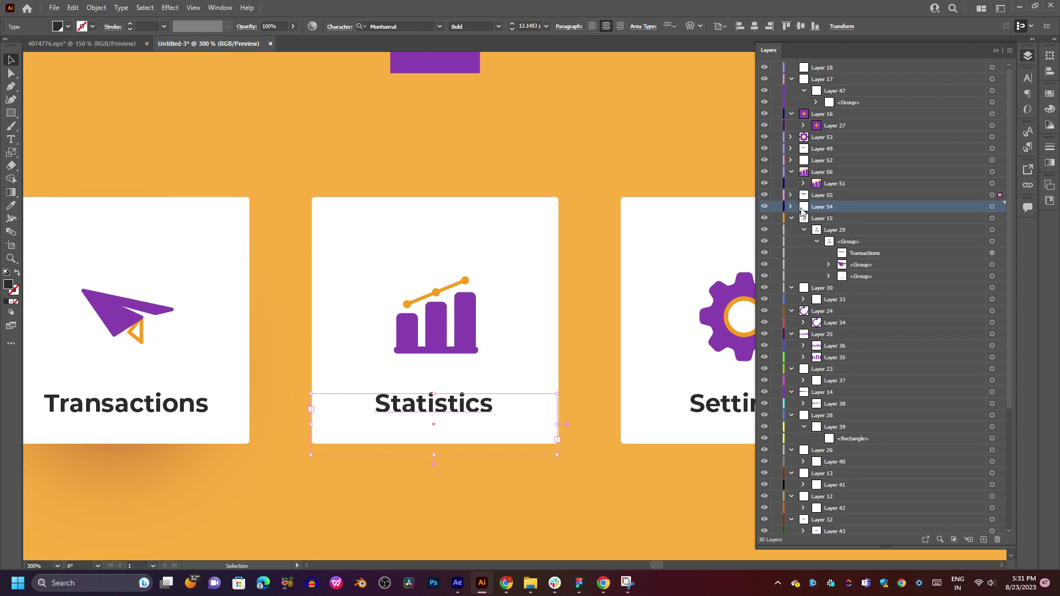
{"action": "left_click", "coordinate": [765, 207]}
{"action": "left_click", "coordinate": [765, 207]}
{"action": "left_click", "coordinate": [765, 195]}
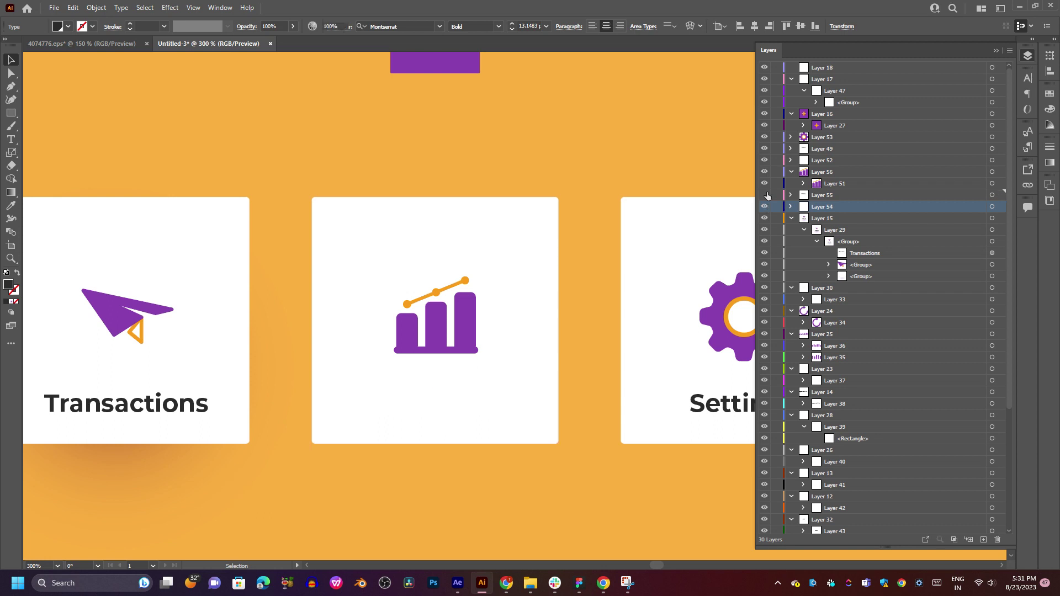
{"action": "left_click", "coordinate": [766, 195]}
{"action": "left_click", "coordinate": [766, 184]}
{"action": "left_click", "coordinate": [766, 184]}
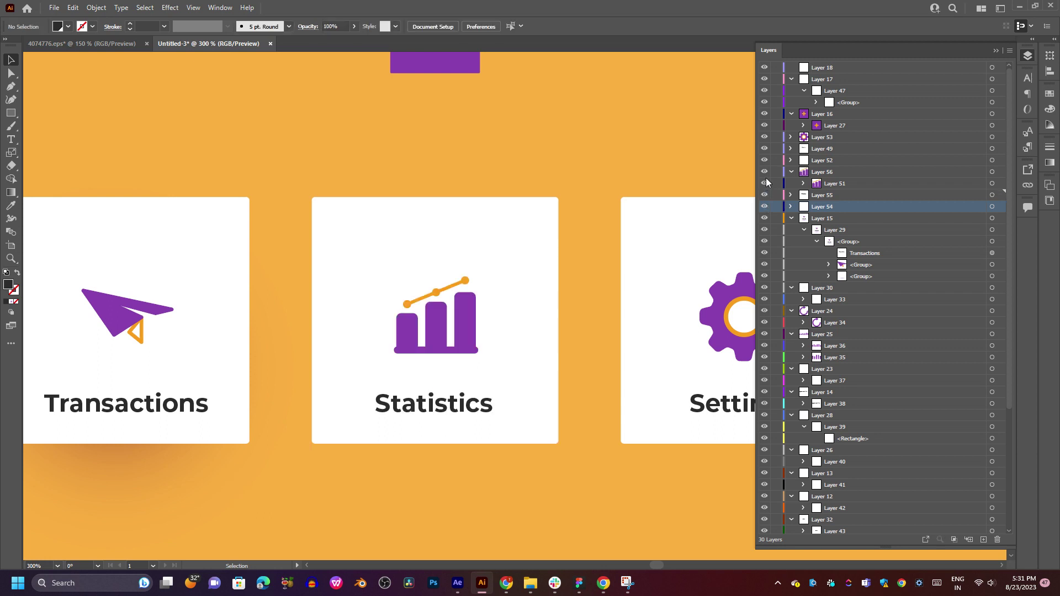
{"action": "left_click", "coordinate": [791, 172]}
Add four new top-level layers directly above Layer 15.
{"action": "left_click", "coordinate": [823, 210]}
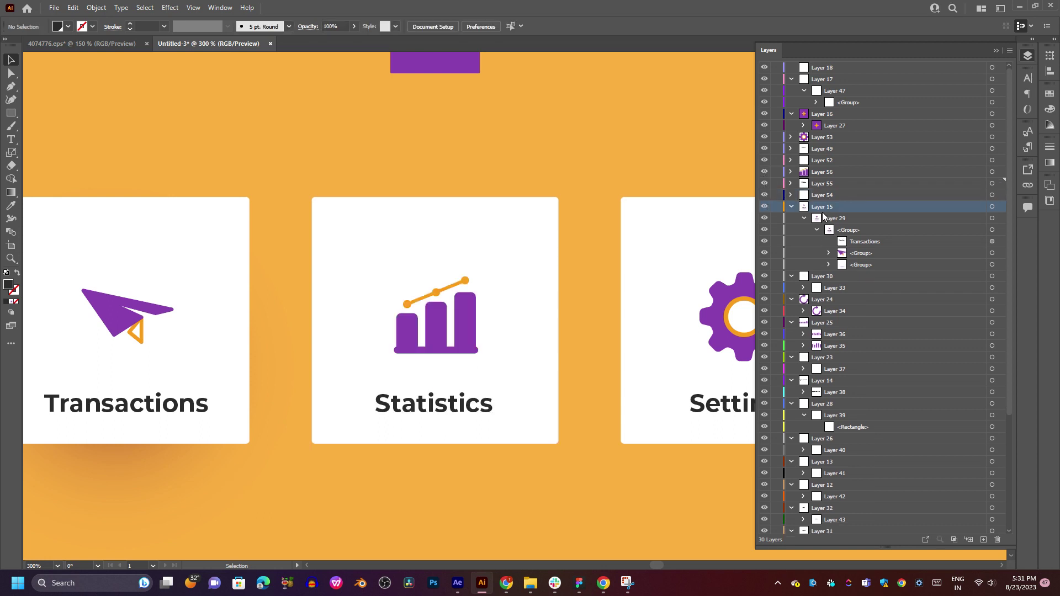
{"action": "left_click", "coordinate": [984, 540]}
{"action": "left_click", "coordinate": [984, 539]}
{"action": "left_click", "coordinate": [983, 539]}
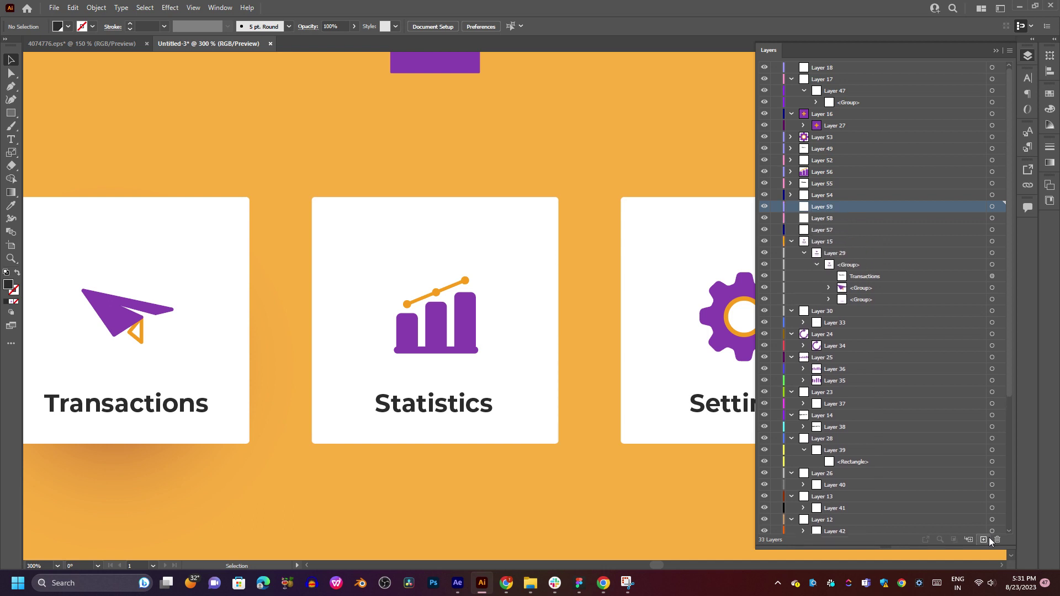
{"action": "left_click", "coordinate": [983, 539]}
Move the Transactions text into Layer 60, the paper-plane group into Layer 59 and the card background group into Layer 58.
{"action": "left_click", "coordinate": [871, 289]}
{"action": "left_click_drag", "start_coordinate": [893, 291], "coordinate": [871, 207]}
{"action": "left_click", "coordinate": [878, 288]}
{"action": "left_click_drag", "start_coordinate": [878, 291], "coordinate": [859, 219]}
{"action": "left_click", "coordinate": [875, 288]}
{"action": "left_click_drag", "start_coordinate": [875, 288], "coordinate": [857, 231]}
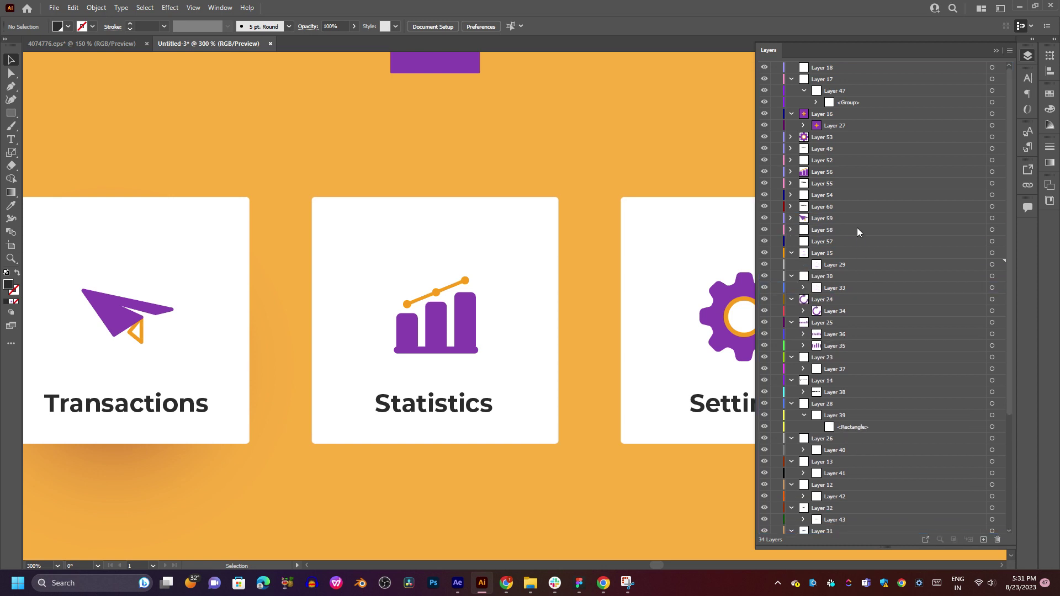
Delete the emptied Layer 15 together with its sublayer Layer 29.
{"action": "left_click", "coordinate": [765, 265]}
{"action": "left_click", "coordinate": [870, 254]}
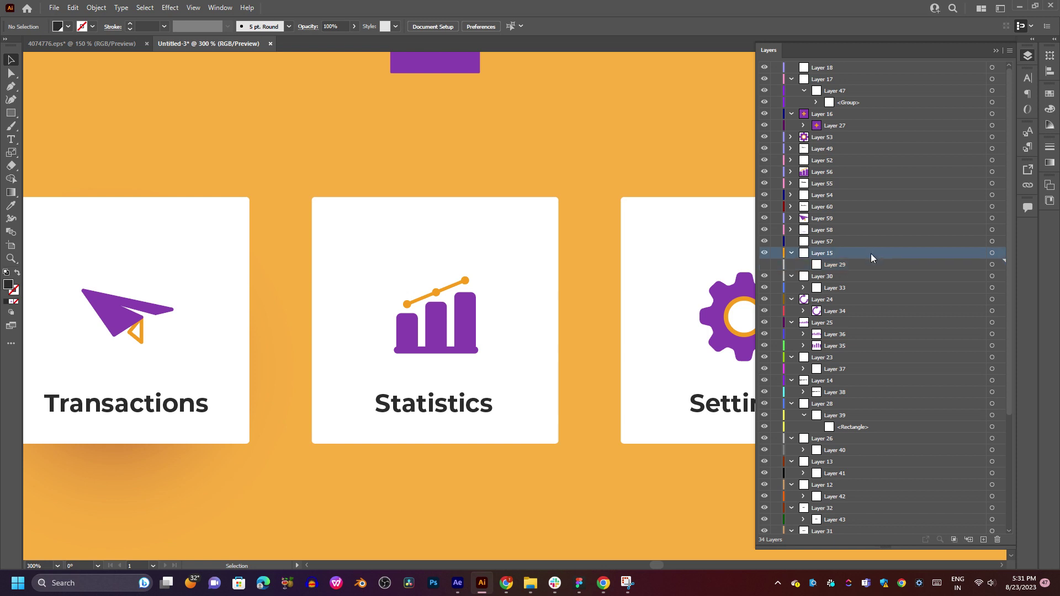
{"action": "left_click", "coordinate": [991, 254]}
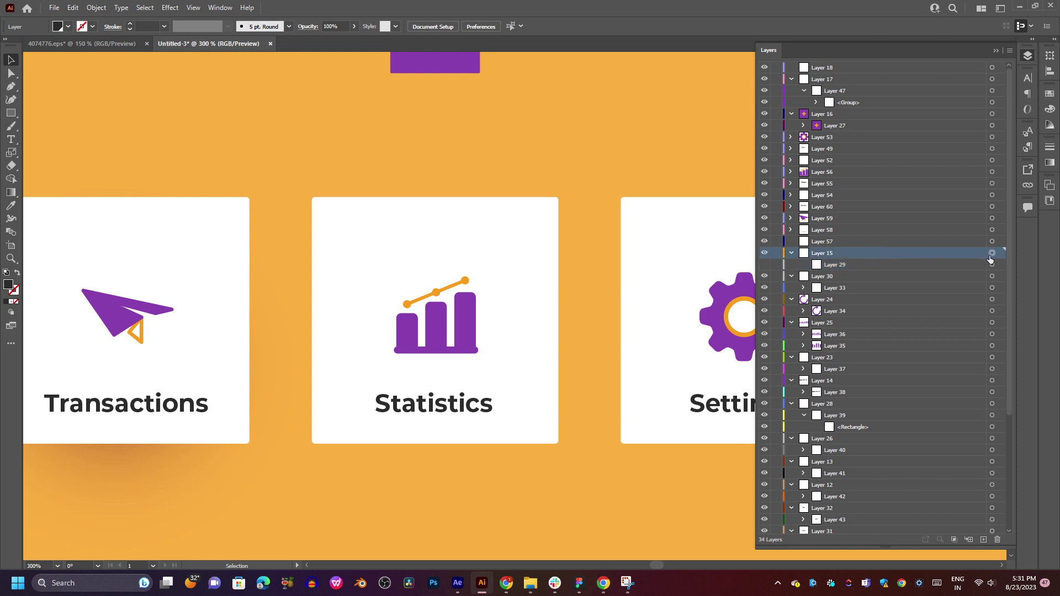
{"action": "left_click", "coordinate": [997, 539]}
Toggle the visibility of Layers 54, 60, 59 and 58 to check the separated parts of the Transactions and Statistics cards.
{"action": "left_click_drag", "start_coordinate": [493, 313], "coordinate": [630, 309]}
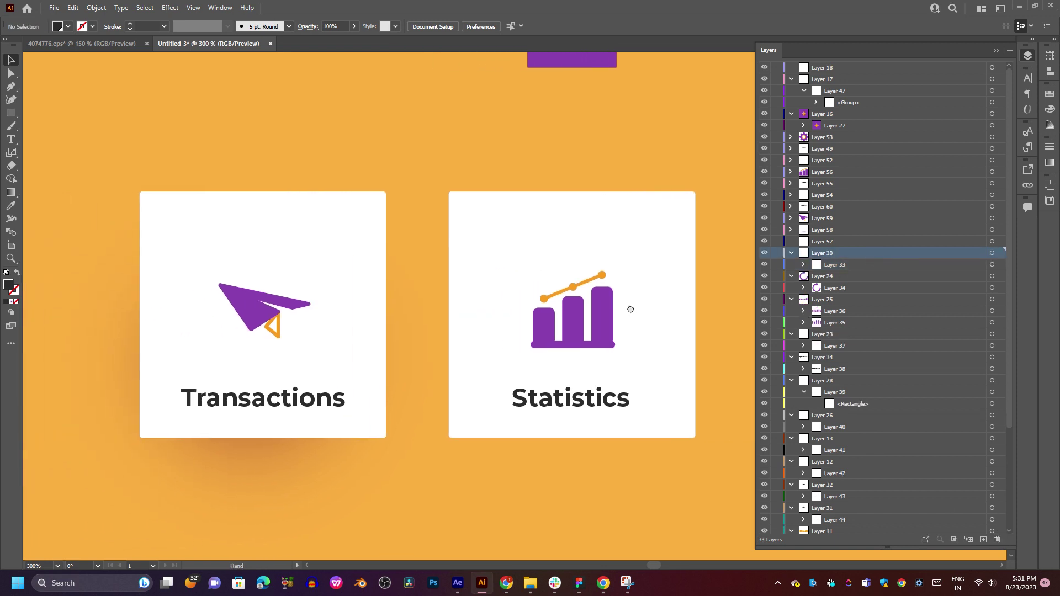
{"action": "left_click", "coordinate": [765, 195]}
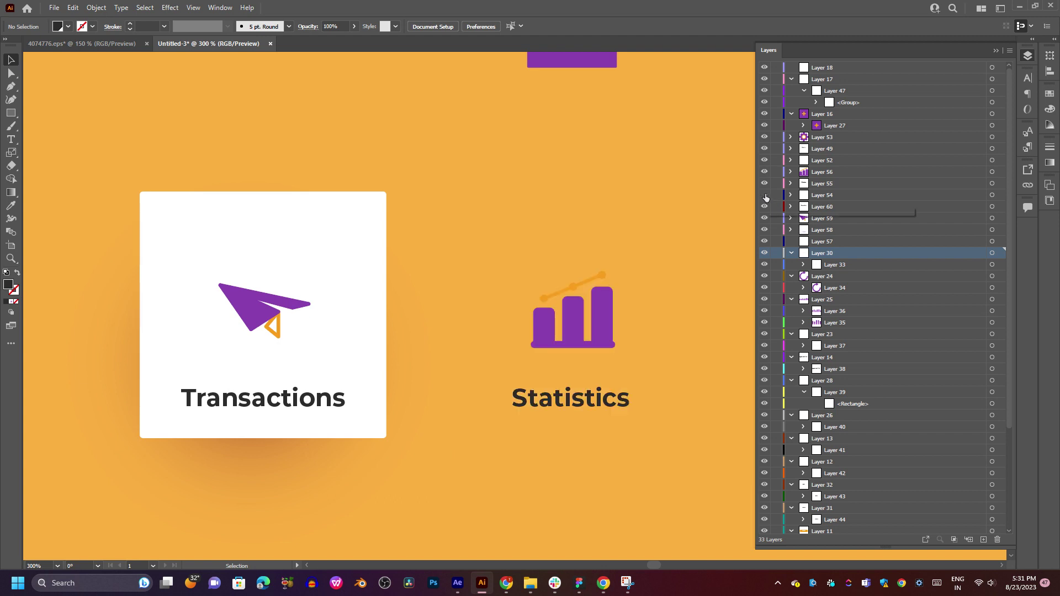
{"action": "left_click", "coordinate": [766, 194]}
{"action": "left_click", "coordinate": [764, 207]}
{"action": "left_click", "coordinate": [764, 206]}
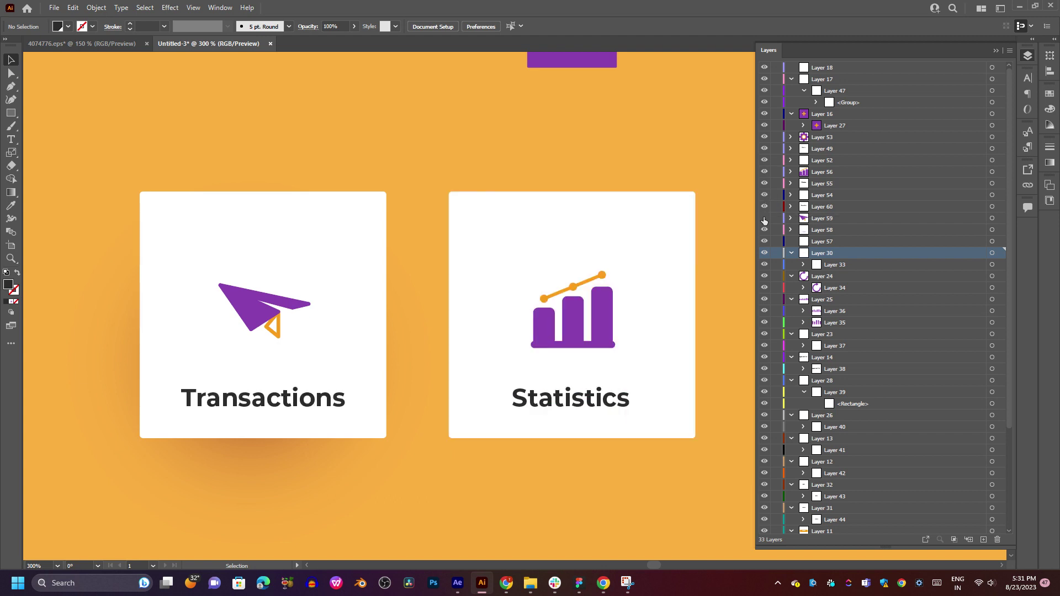
{"action": "left_click", "coordinate": [765, 218]}
{"action": "left_click", "coordinate": [764, 218]}
{"action": "left_click", "coordinate": [764, 230]}
{"action": "left_click", "coordinate": [765, 230]}
{"action": "left_click", "coordinate": [765, 230]}
{"action": "left_click", "coordinate": [765, 230]}
Examine which layers hold the Need help? text, the Statistics and Settings labels, and the Change Budget group.
{"action": "scroll", "coordinate": [583, 294], "scroll_direction": "down", "scroll_amount": 3}
{"action": "left_click_drag", "start_coordinate": [591, 294], "coordinate": [447, 338]}
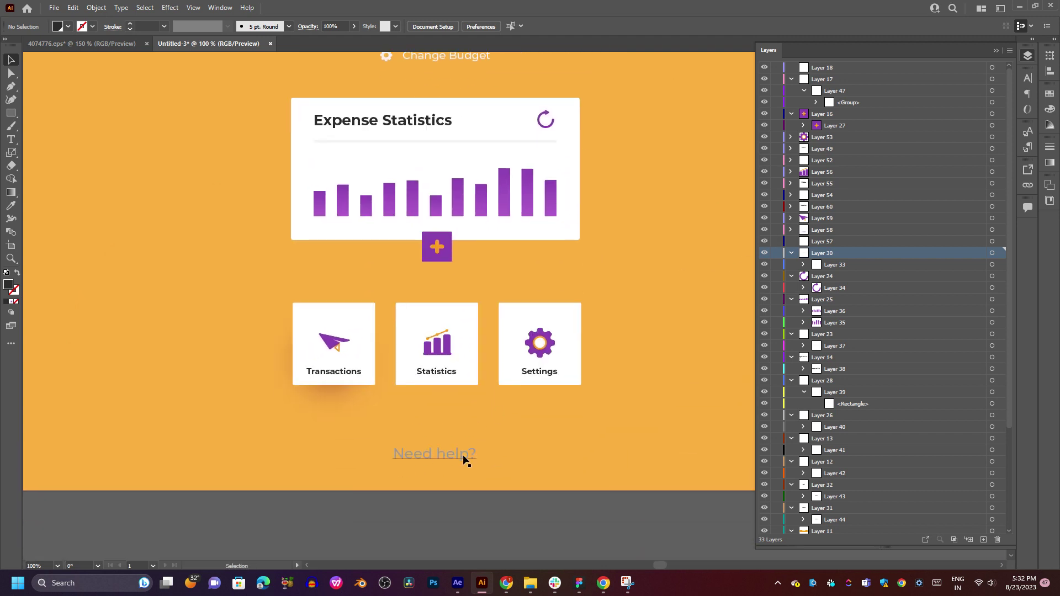
{"action": "left_click", "coordinate": [454, 455]}
{"action": "scroll", "coordinate": [879, 372], "scroll_direction": "down", "scroll_amount": 3}
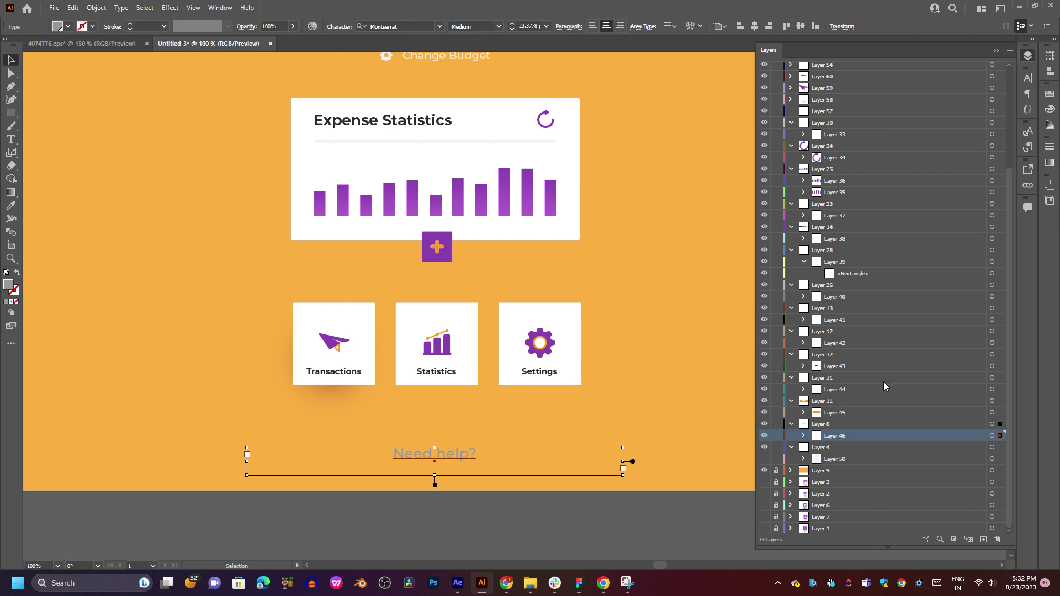
{"action": "left_click", "coordinate": [442, 365]}
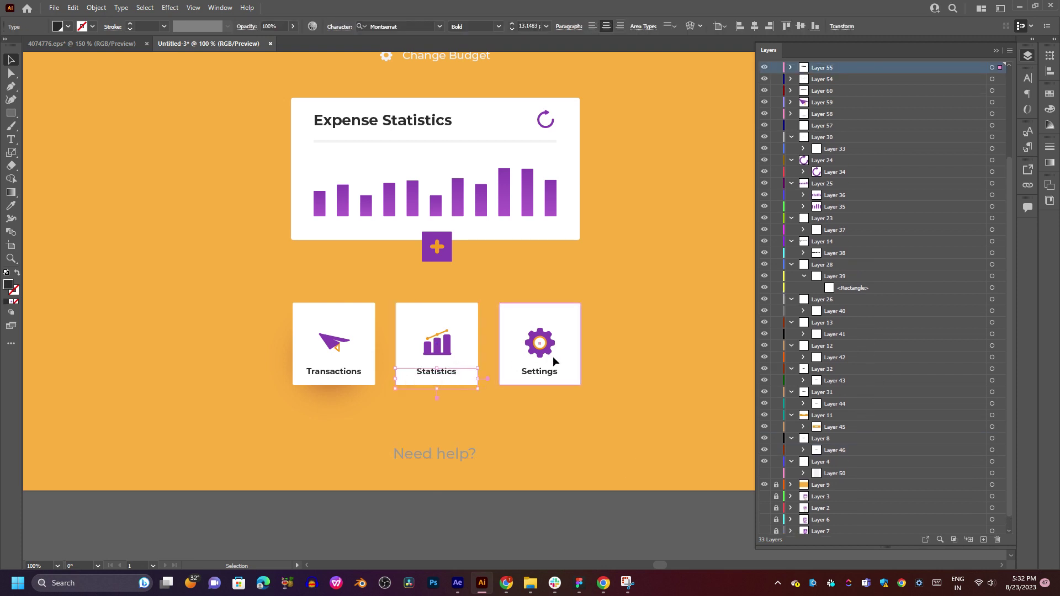
{"action": "left_click", "coordinate": [544, 375]}
{"action": "left_click", "coordinate": [585, 495]}
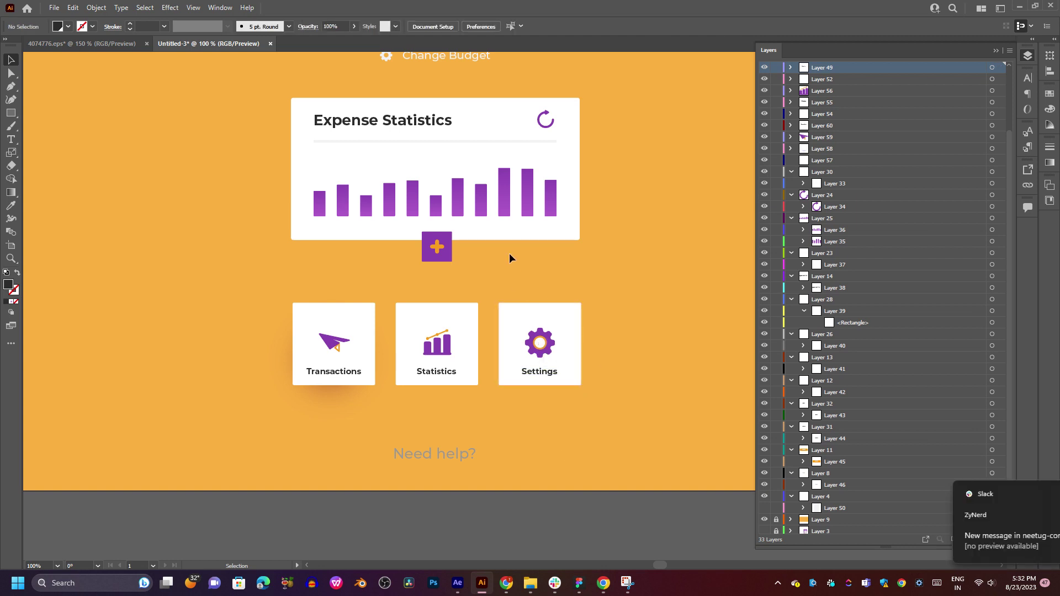
{"action": "scroll", "coordinate": [502, 226], "scroll_direction": "up", "scroll_amount": 10}
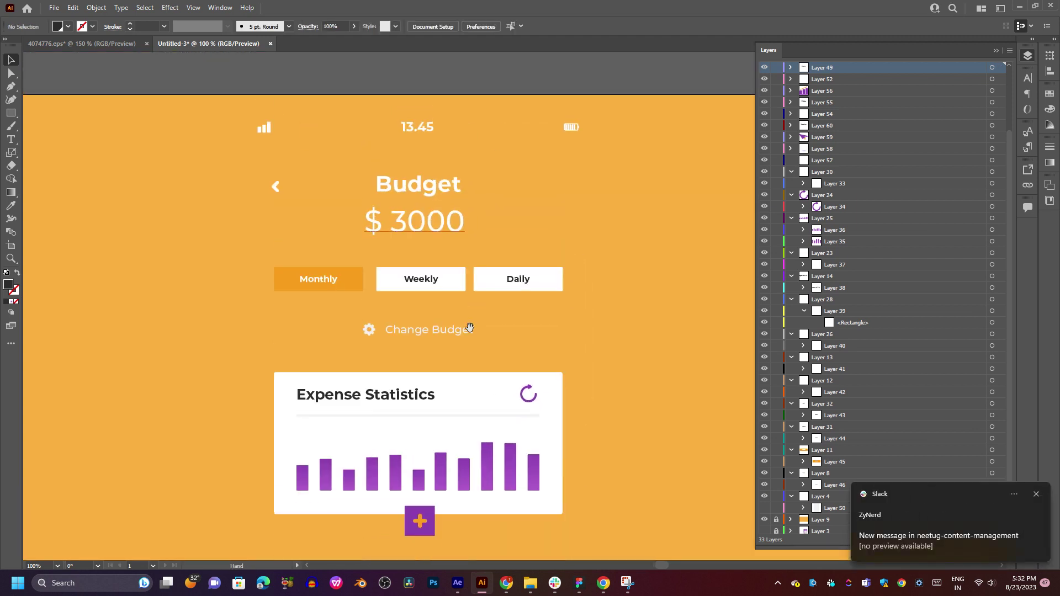
{"action": "left_click", "coordinate": [419, 334]}
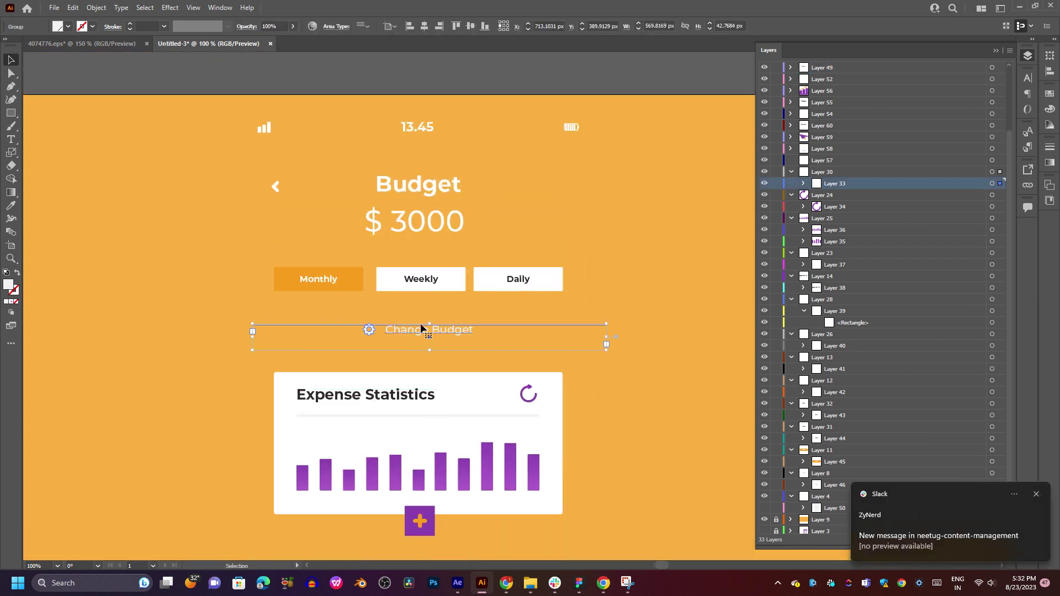
Move the Change Budget gear icon group into Layer 57 and the Change Budget text directly into Layer 30.
{"action": "left_click", "coordinate": [804, 184]}
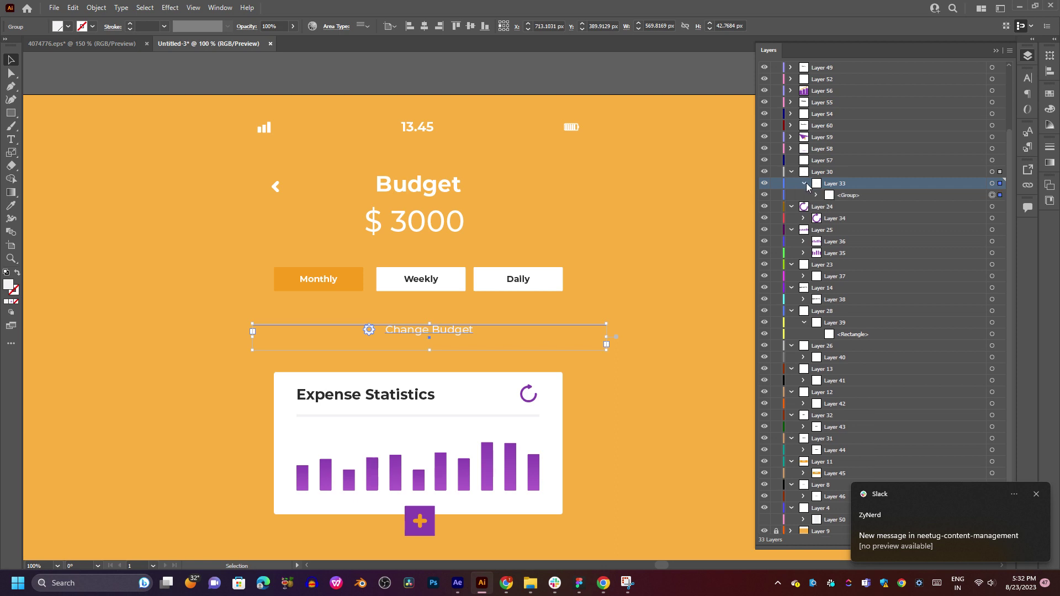
{"action": "left_click", "coordinate": [816, 195]}
{"action": "left_click", "coordinate": [856, 208]}
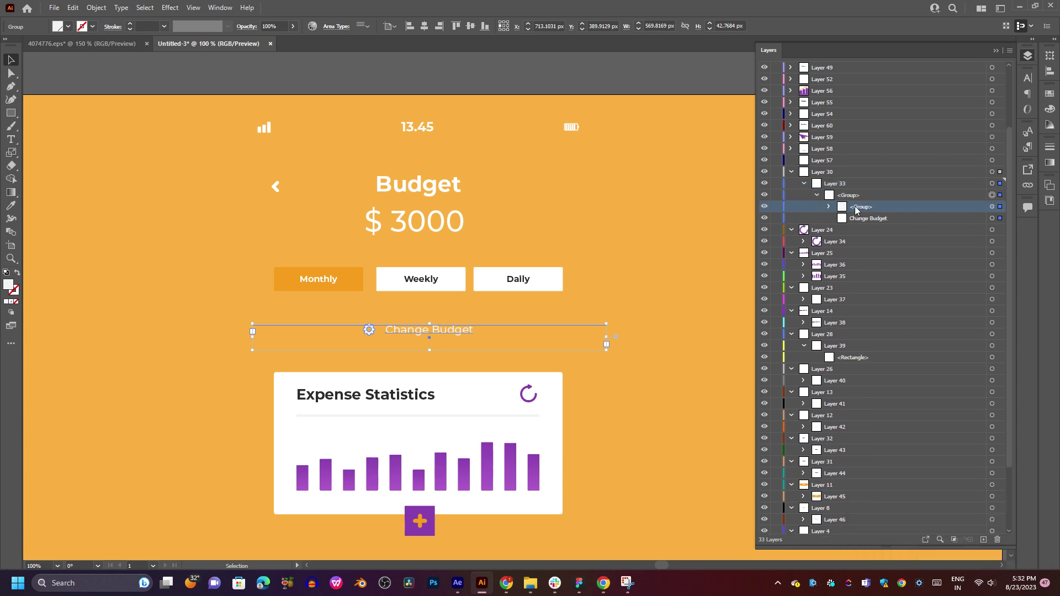
{"action": "left_click", "coordinate": [992, 208]}
{"action": "left_click_drag", "start_coordinate": [884, 210], "coordinate": [870, 180]}
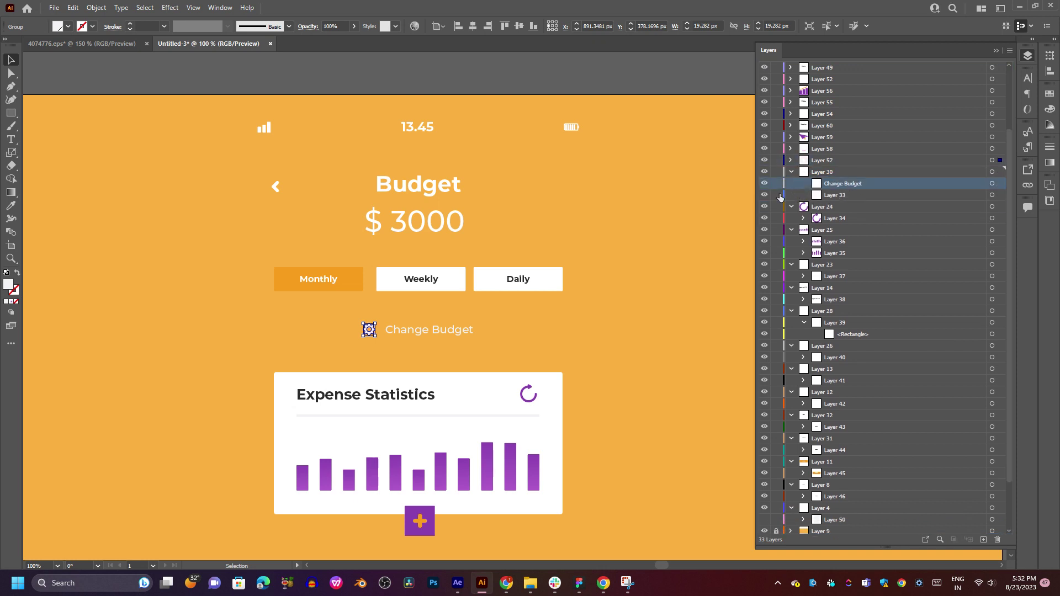
{"action": "left_click", "coordinate": [871, 196]}
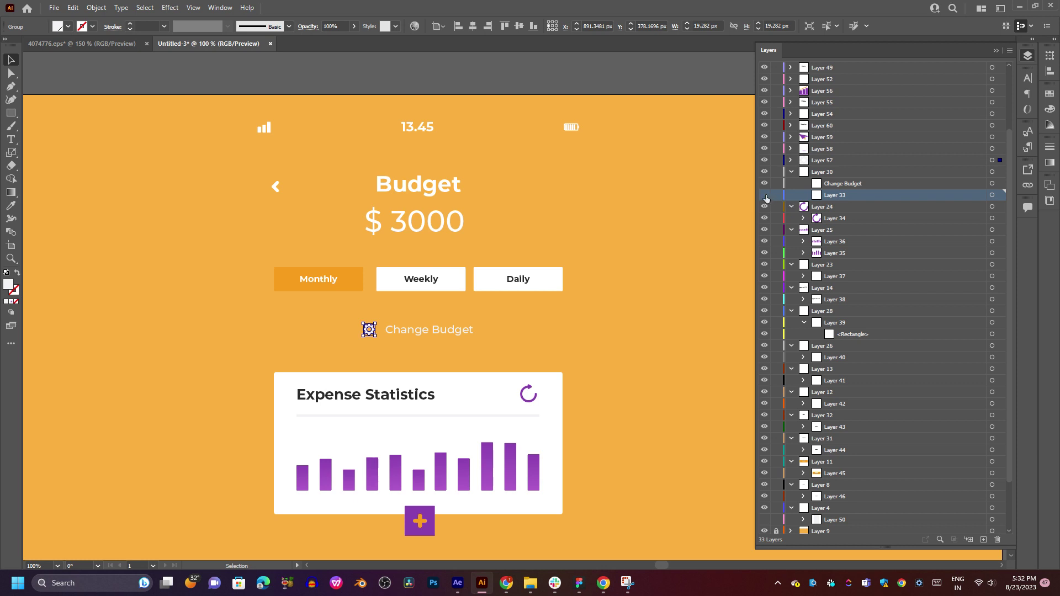
{"action": "left_click", "coordinate": [608, 303]}
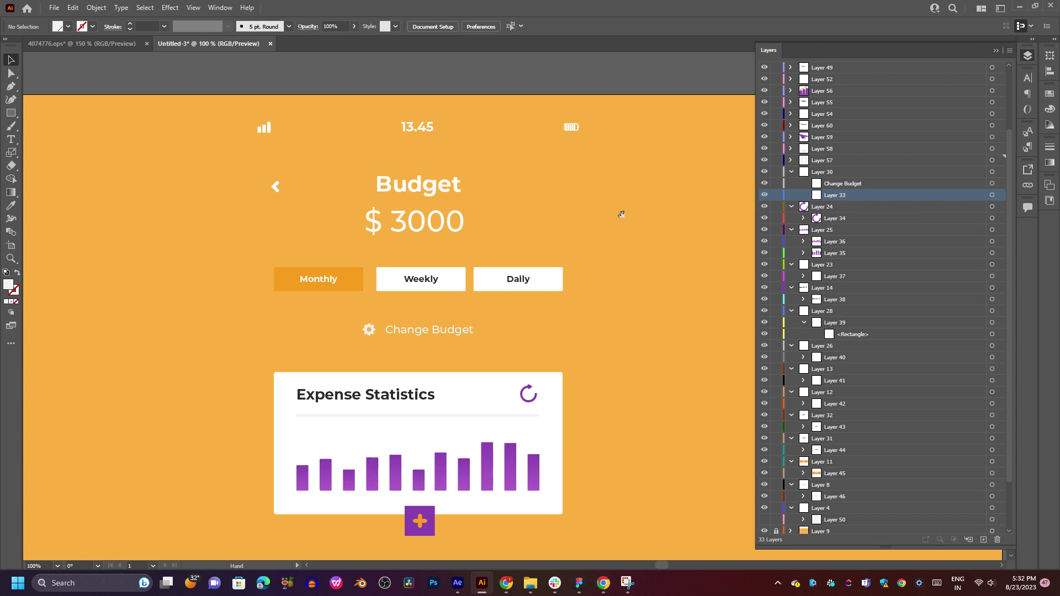
{"action": "scroll", "coordinate": [622, 214], "scroll_direction": "up", "scroll_amount": 3}
{"action": "left_click", "coordinate": [791, 171]}
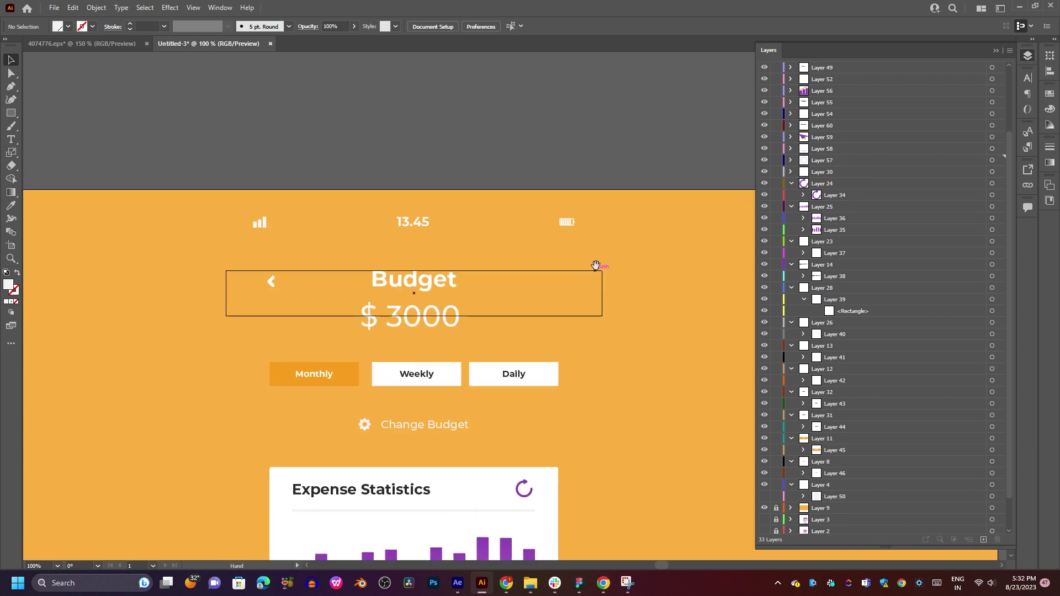
Move the status bar's battery group into Layer 18, and the 13.45 text and signal-bars group directly into Layer 17.
{"action": "left_click_drag", "start_coordinate": [595, 266], "coordinate": [598, 288]}
{"action": "left_click", "coordinate": [409, 342]}
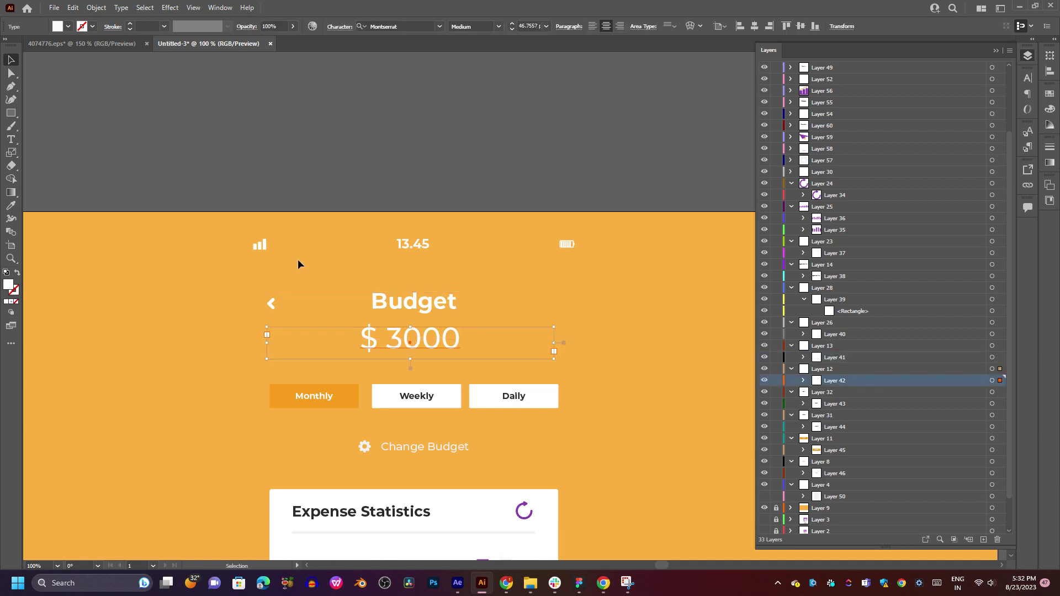
{"action": "left_click", "coordinate": [264, 249]}
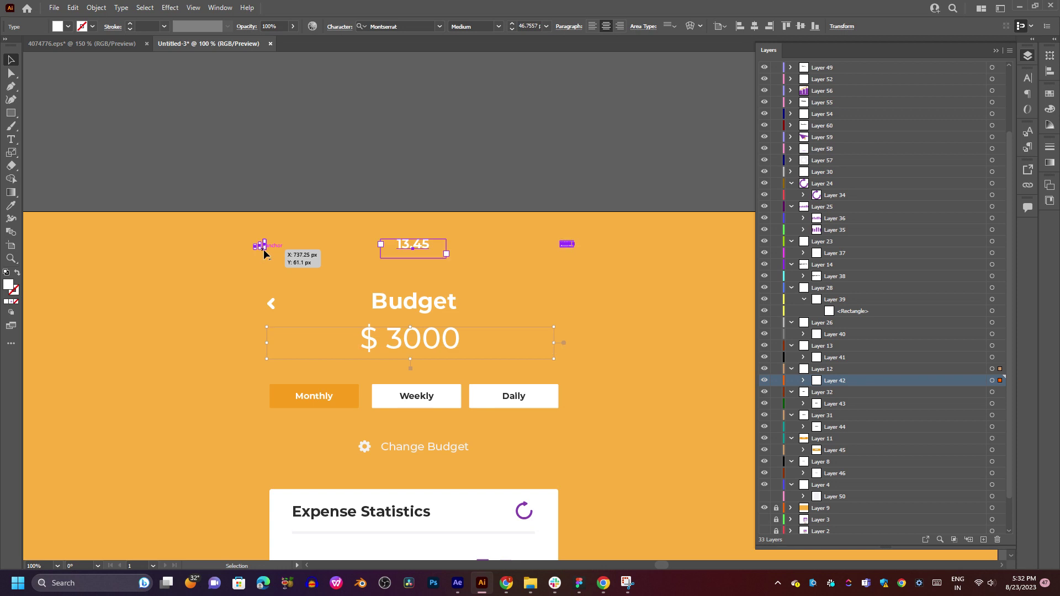
{"action": "scroll", "coordinate": [889, 114], "scroll_direction": "up", "scroll_amount": 1}
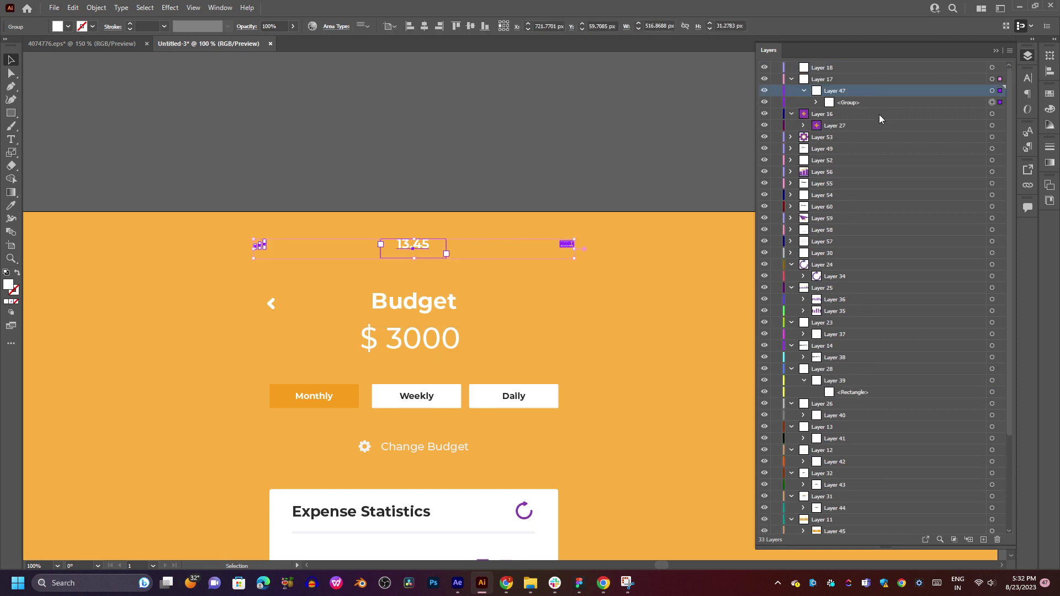
{"action": "left_click", "coordinate": [816, 102]}
{"action": "left_click", "coordinate": [862, 113]}
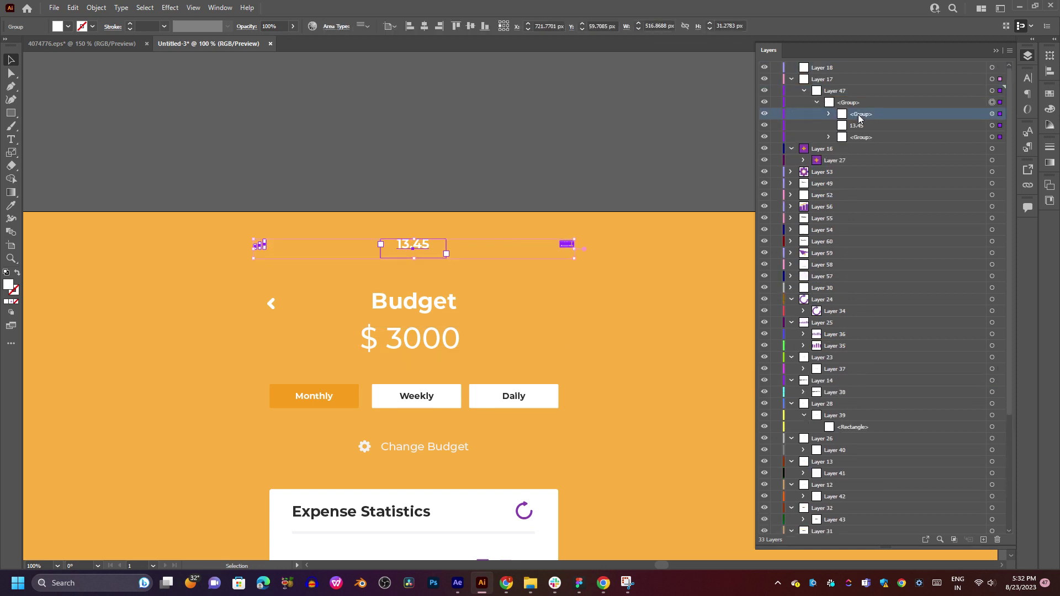
{"action": "left_click_drag", "start_coordinate": [883, 114], "coordinate": [876, 67]}
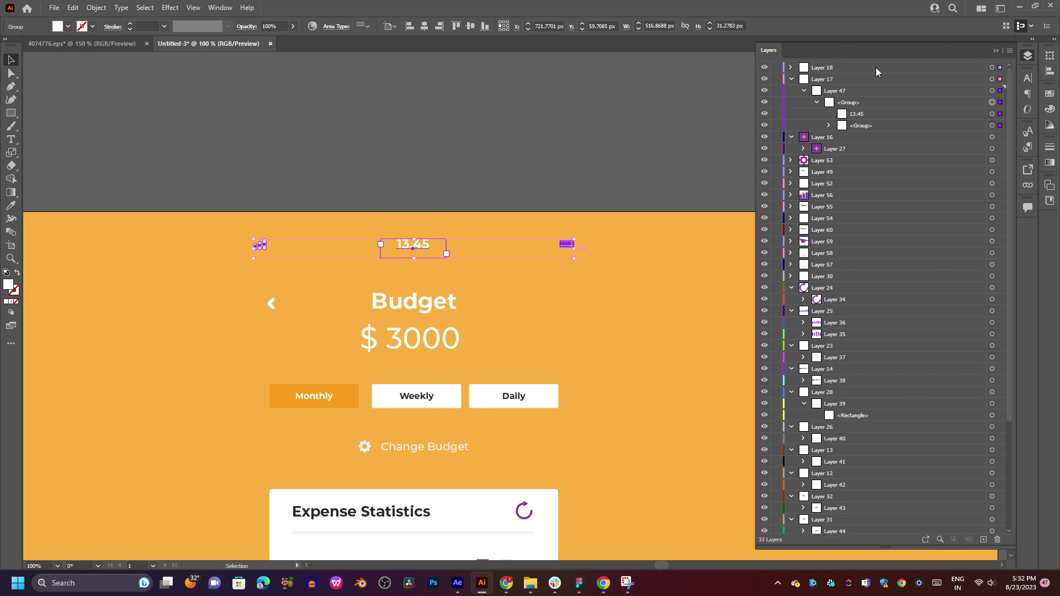
{"action": "left_click", "coordinate": [883, 115]}
{"action": "left_click_drag", "start_coordinate": [900, 112], "coordinate": [877, 98]}
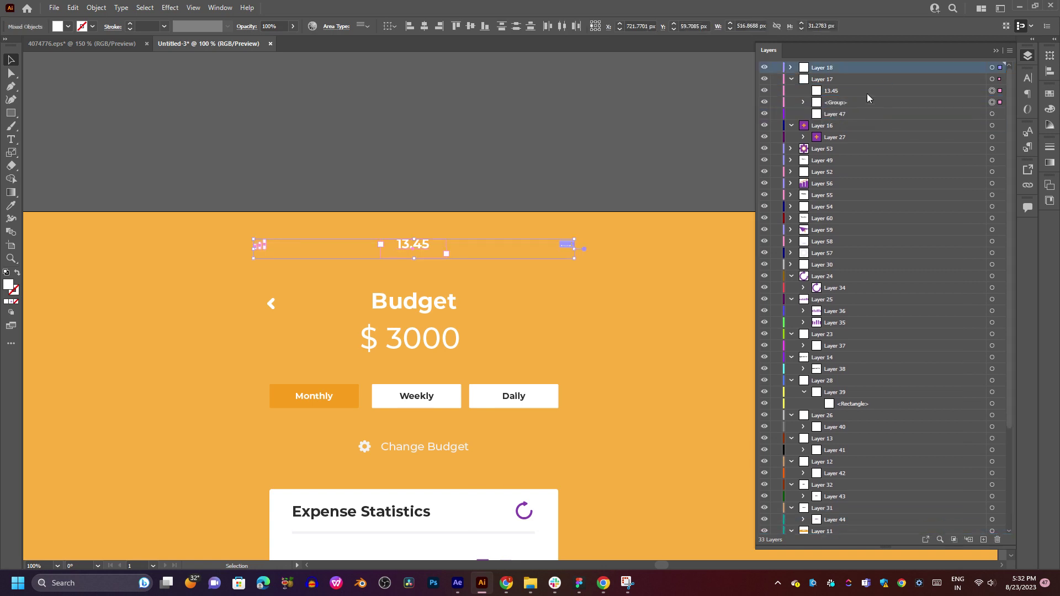
Create a new layer above Layer 17 and move the 13.45 time text into it.
{"action": "left_click", "coordinate": [840, 103]}
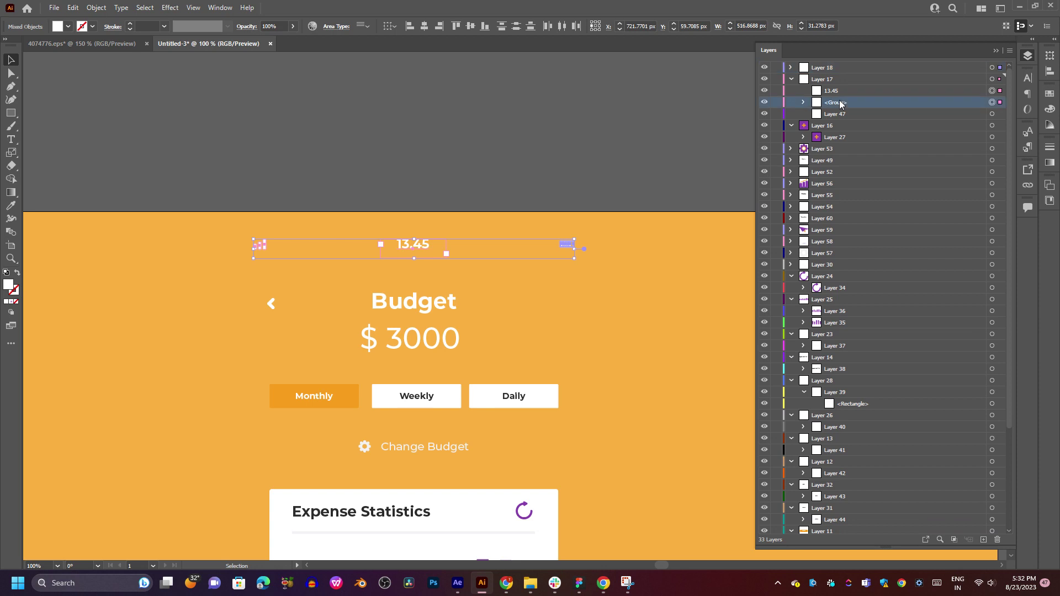
{"action": "left_click", "coordinate": [983, 540]}
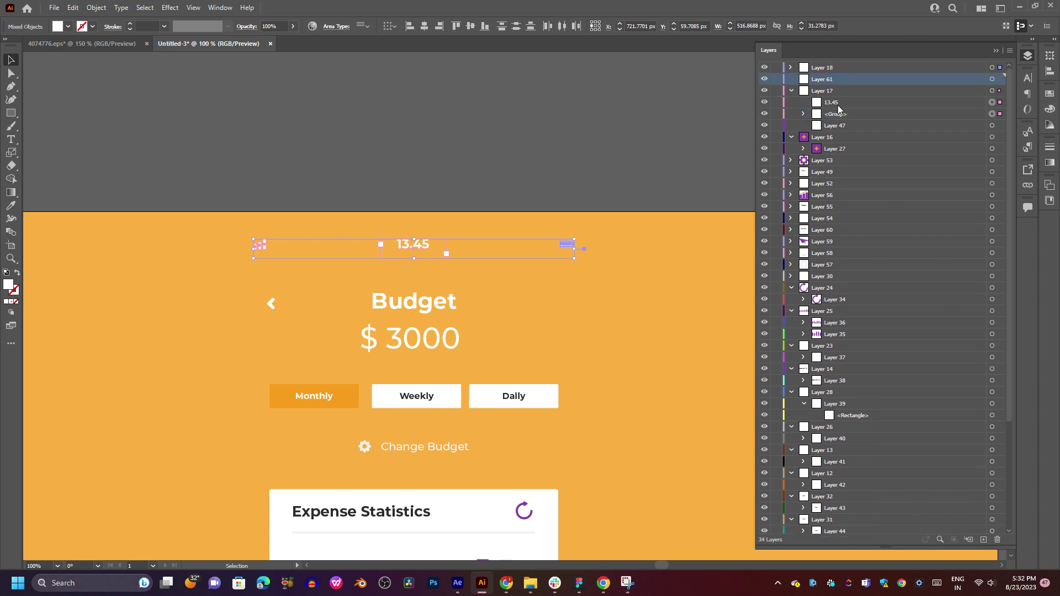
{"action": "left_click", "coordinate": [842, 106]}
{"action": "left_click_drag", "start_coordinate": [857, 104], "coordinate": [855, 79]}
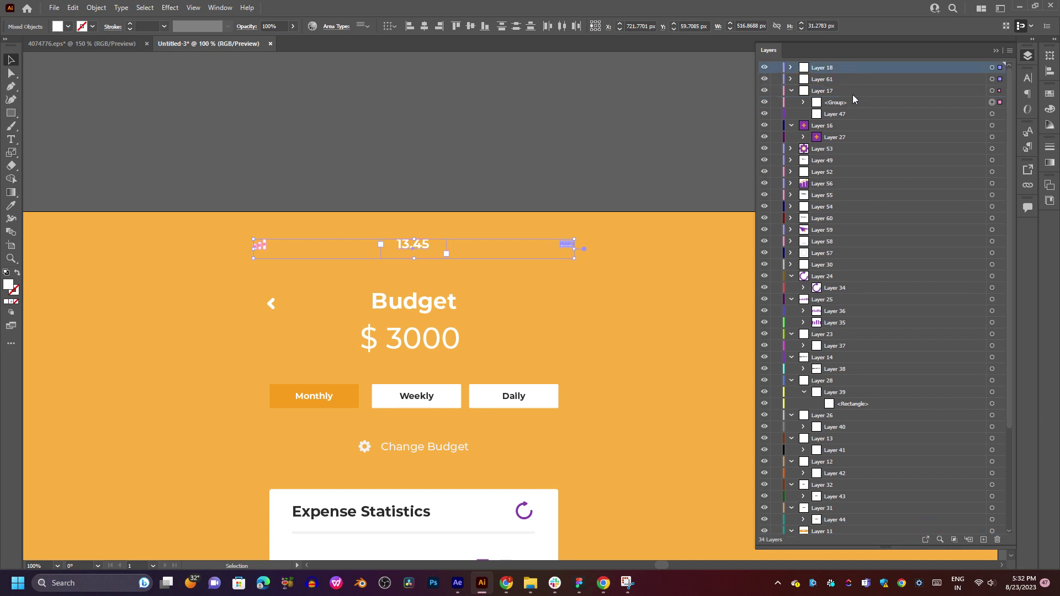
Delete the emptied sublayer Layer 47 from Layer 17 and toggle the signal-bars group's visibility to check it.
{"action": "left_click", "coordinate": [849, 105]}
{"action": "left_click", "coordinate": [803, 103]}
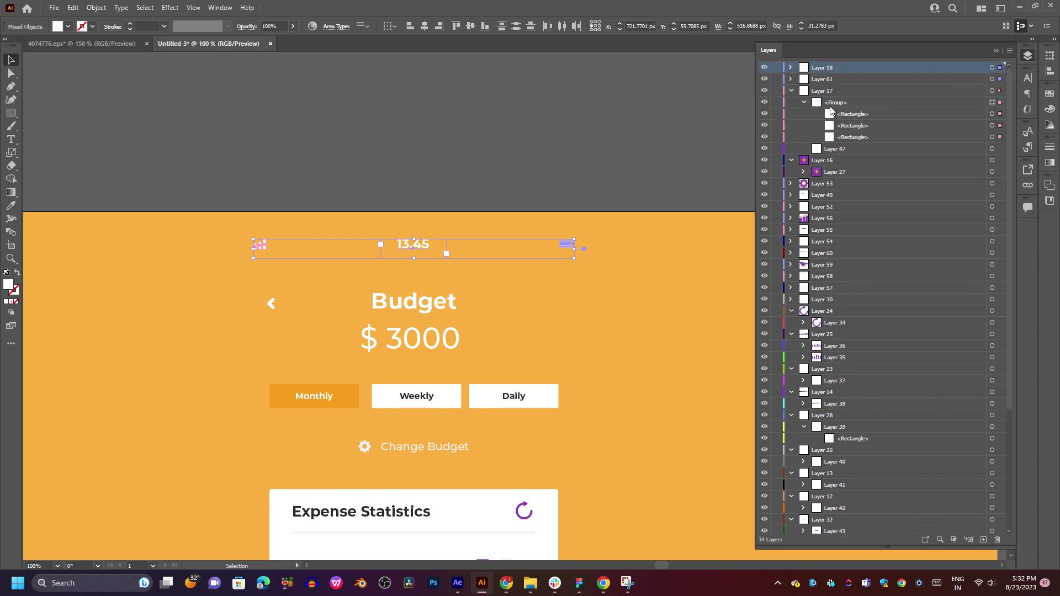
{"action": "left_click", "coordinate": [804, 103]}
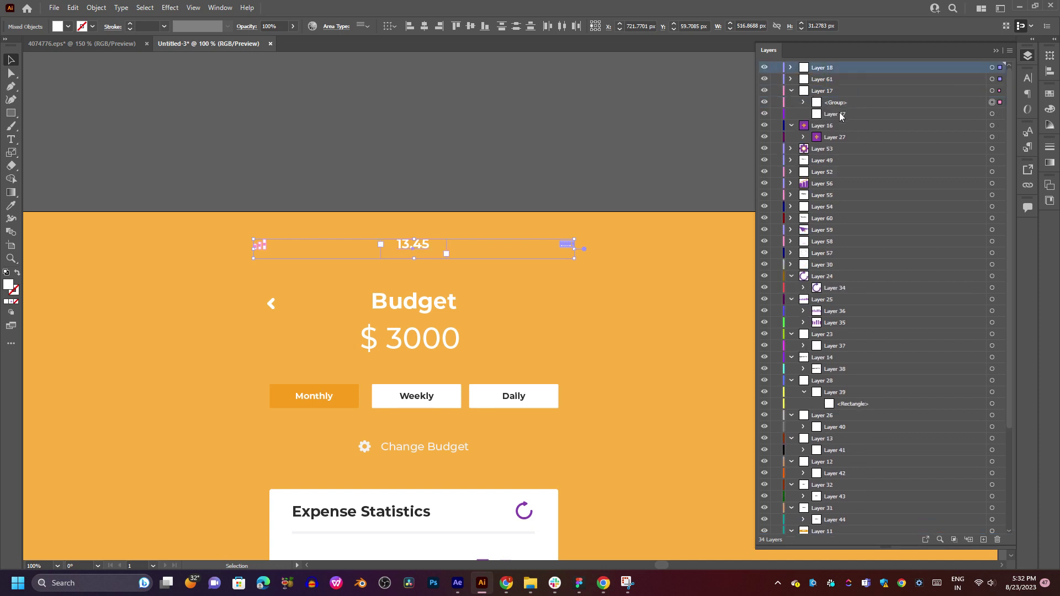
{"action": "left_click", "coordinate": [841, 114]}
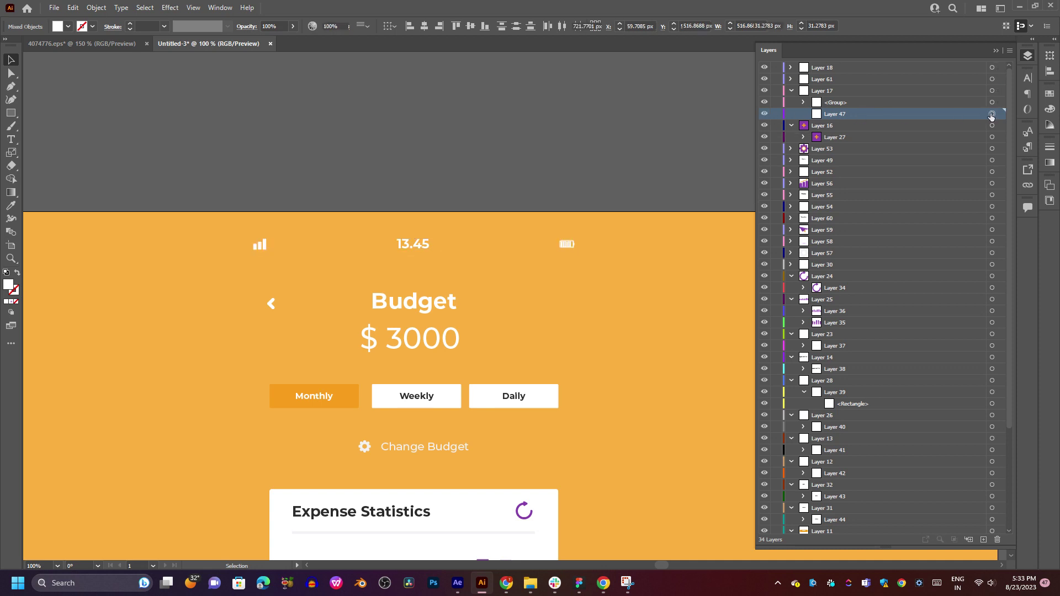
{"action": "left_click", "coordinate": [997, 539]}
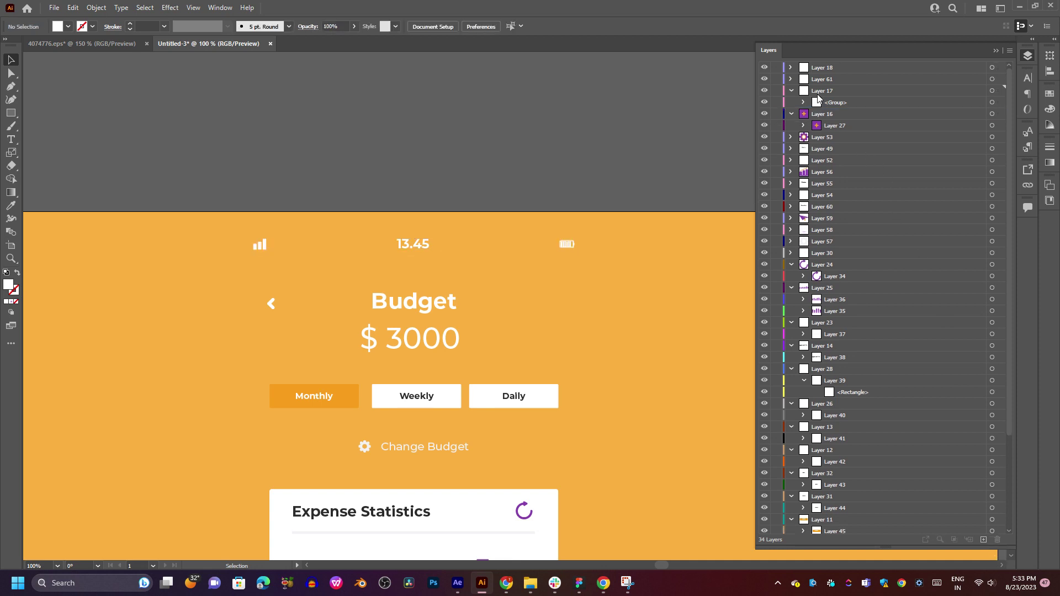
{"action": "left_click", "coordinate": [765, 103]}
{"action": "left_click", "coordinate": [765, 102]}
Save a copy of the document as an Adobe Illustrator file, replacing the existing file 02 with the default options.
{"action": "scroll", "coordinate": [552, 216], "scroll_direction": "down", "scroll_amount": 5}
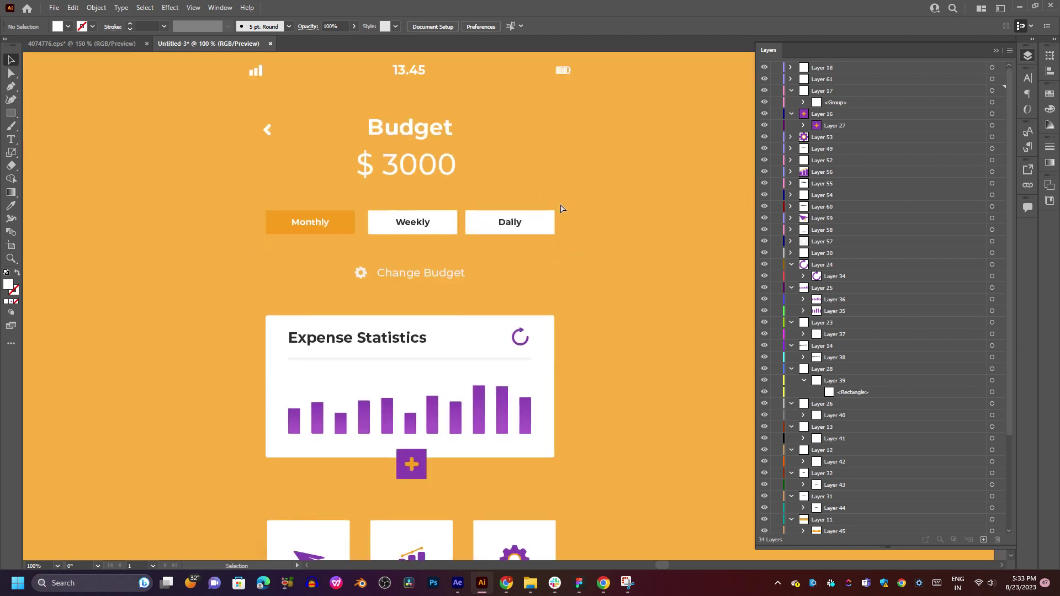
{"action": "scroll", "coordinate": [560, 204], "scroll_direction": "down", "scroll_amount": 1}
{"action": "scroll", "coordinate": [582, 239], "scroll_direction": "right", "scroll_amount": 2}
{"action": "scroll", "coordinate": [582, 238], "scroll_direction": "down", "scroll_amount": 1}
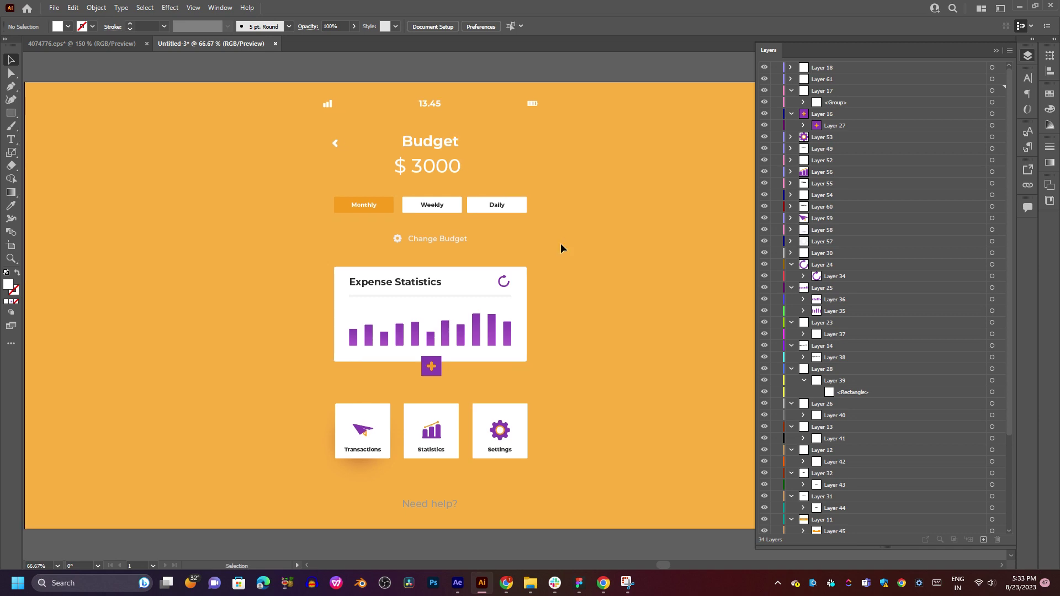
{"action": "key", "text": "ctrl+alt+s"}
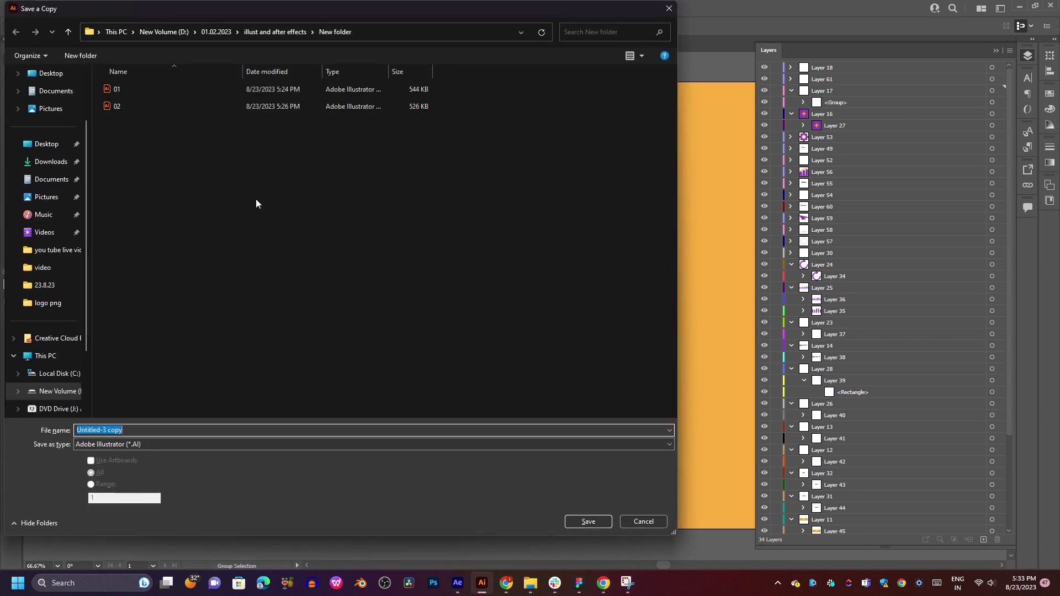
{"action": "left_click", "coordinate": [137, 107]}
{"action": "left_click", "coordinate": [577, 519]}
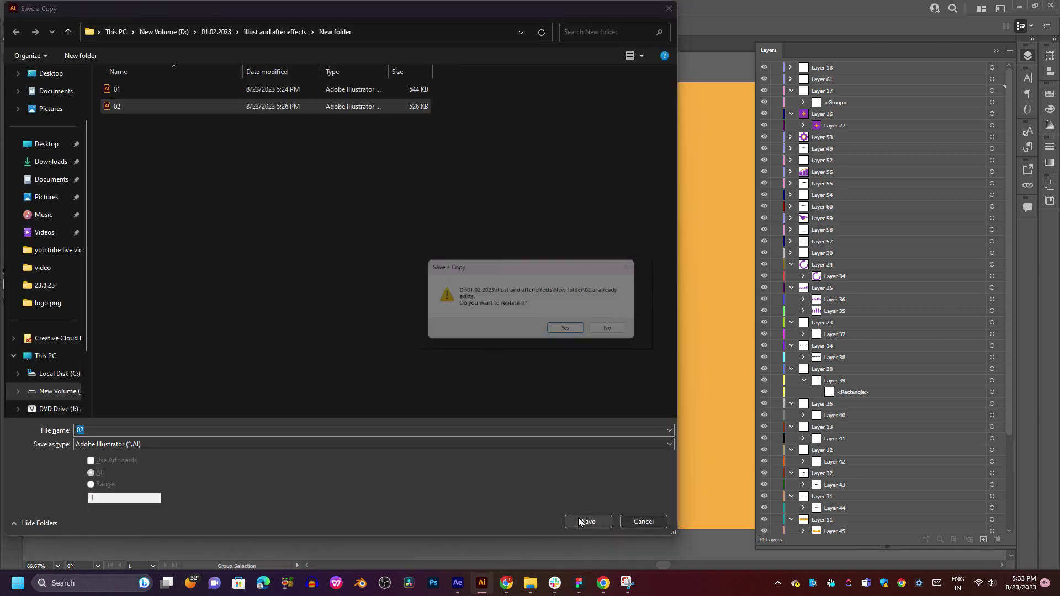
{"action": "left_click", "coordinate": [570, 332]}
{"action": "left_click", "coordinate": [579, 443]}
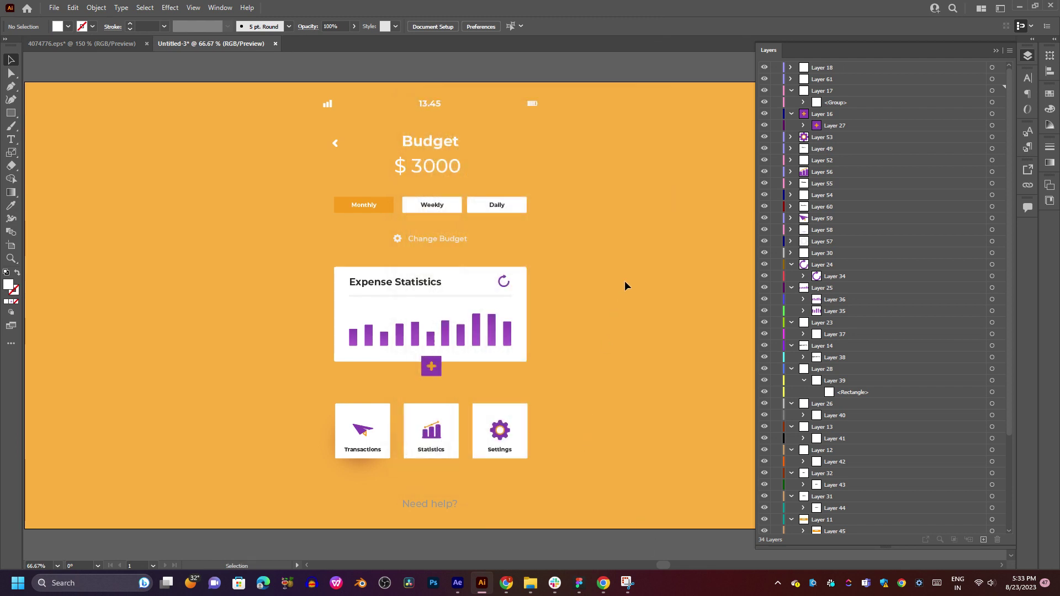
Collapse all expanded layers from Layer 17 down to Layer 4 so only top-level layers are listed.
{"action": "left_click", "coordinate": [792, 91]}
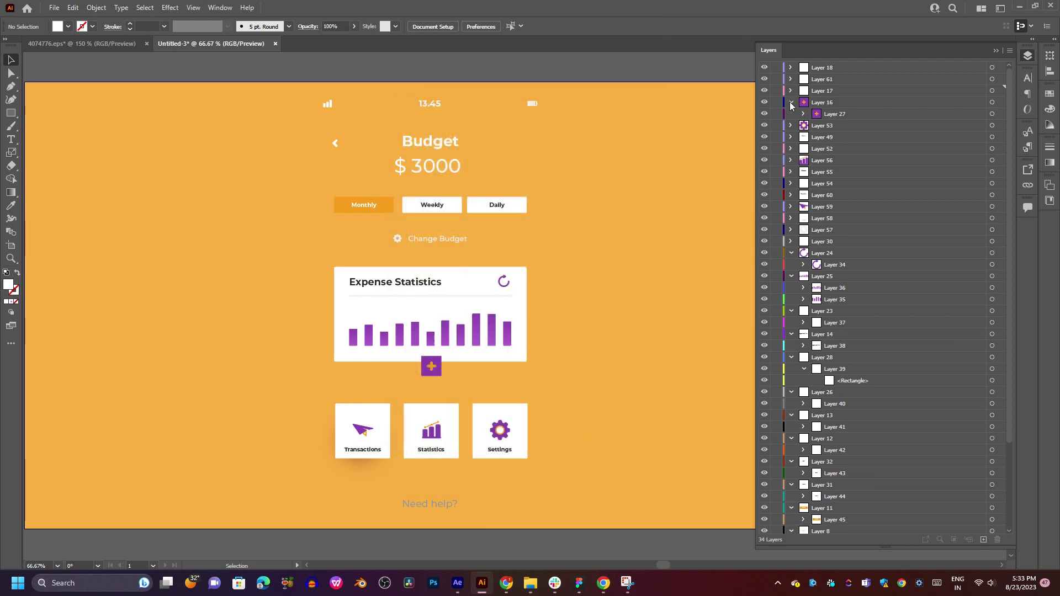
{"action": "left_click", "coordinate": [791, 102]}
{"action": "left_click", "coordinate": [791, 242]}
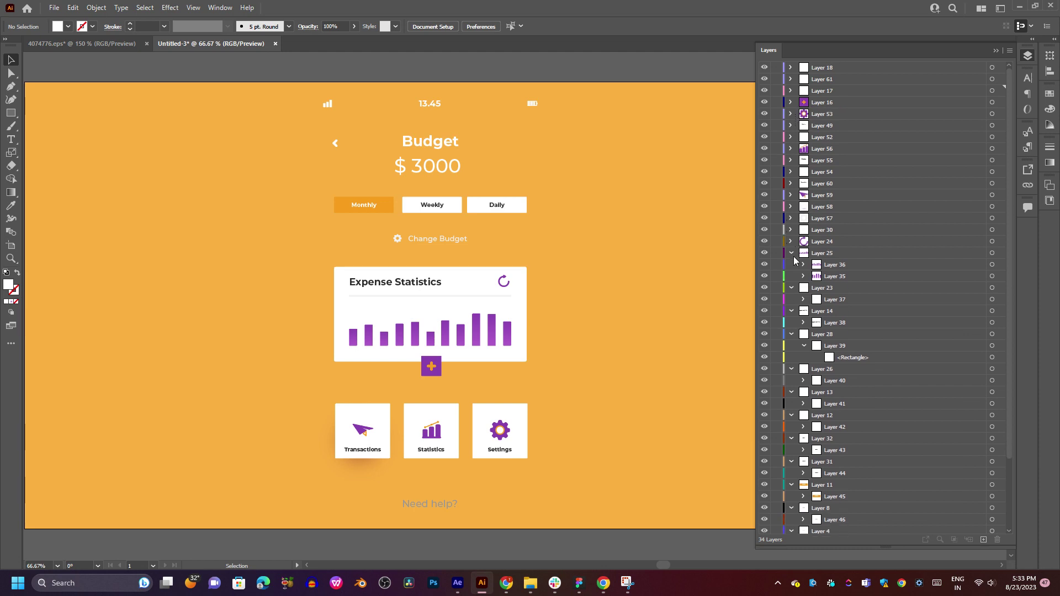
{"action": "left_click", "coordinate": [792, 253]}
{"action": "left_click", "coordinate": [792, 288]}
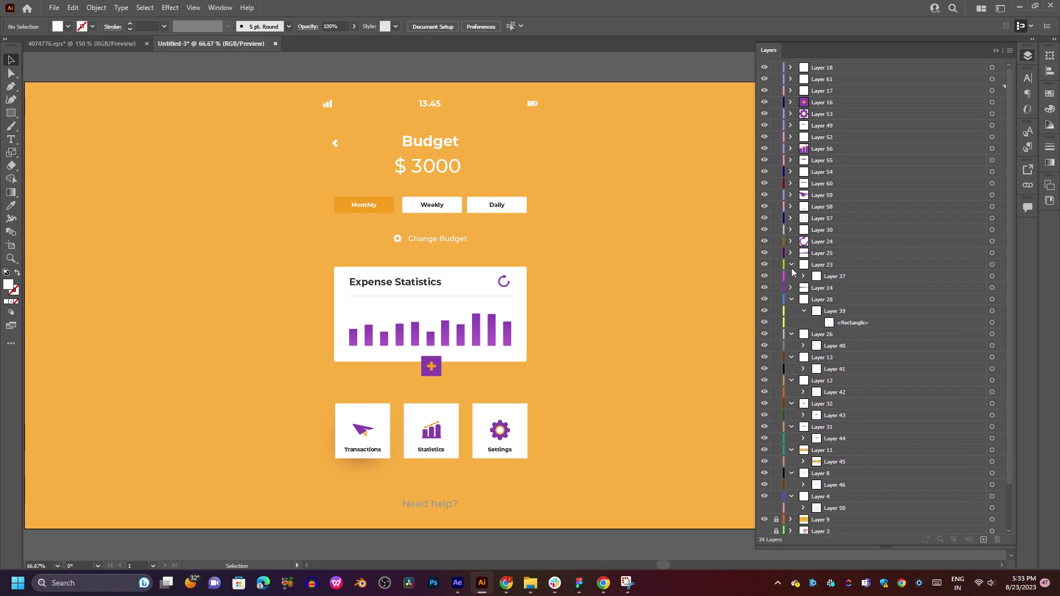
{"action": "left_click", "coordinate": [792, 265]}
{"action": "left_click", "coordinate": [791, 287]}
{"action": "left_click", "coordinate": [791, 301]}
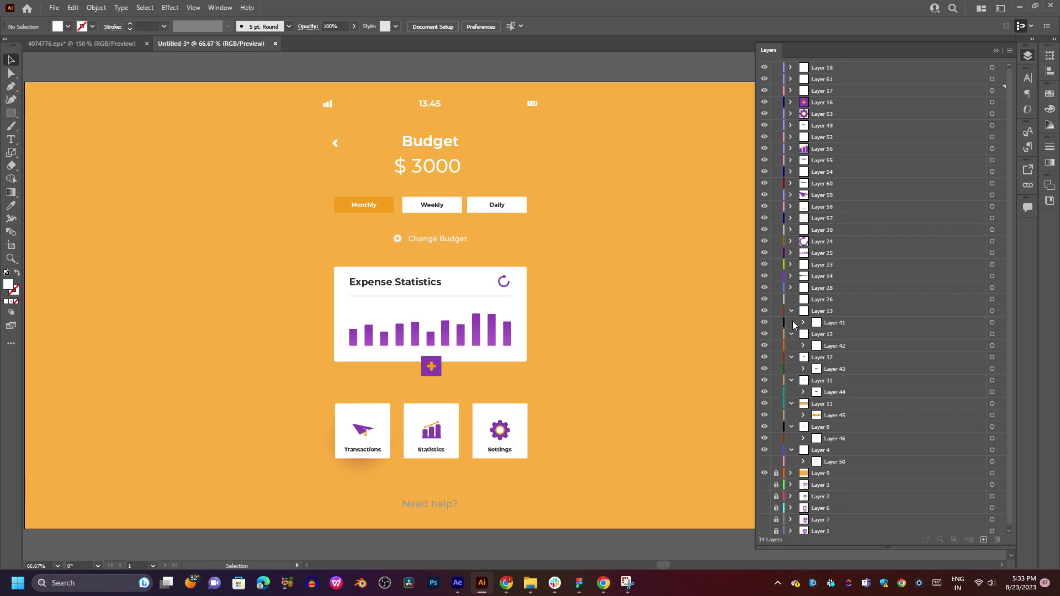
{"action": "left_click", "coordinate": [792, 311]}
{"action": "left_click", "coordinate": [791, 323]}
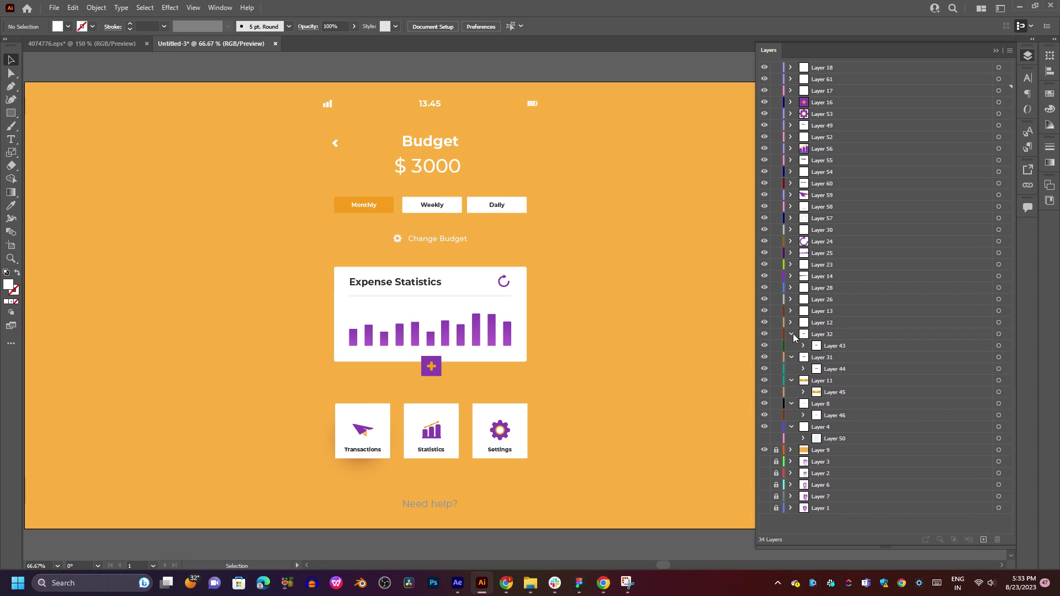
{"action": "left_click", "coordinate": [792, 334]}
{"action": "left_click", "coordinate": [792, 345]}
{"action": "left_click", "coordinate": [792, 357]}
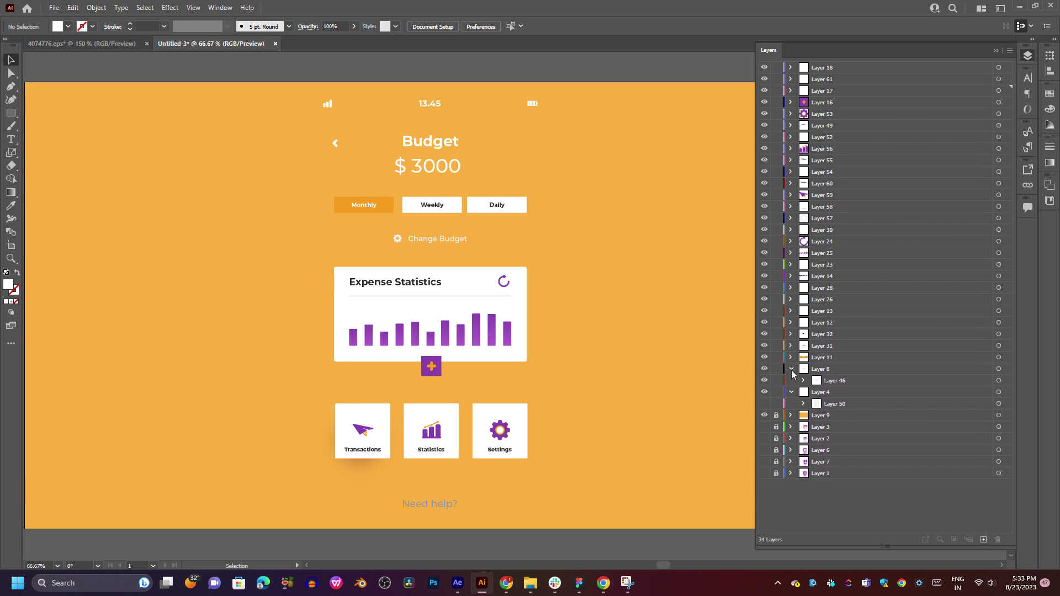
{"action": "left_click", "coordinate": [791, 368]}
{"action": "left_click", "coordinate": [791, 380]}
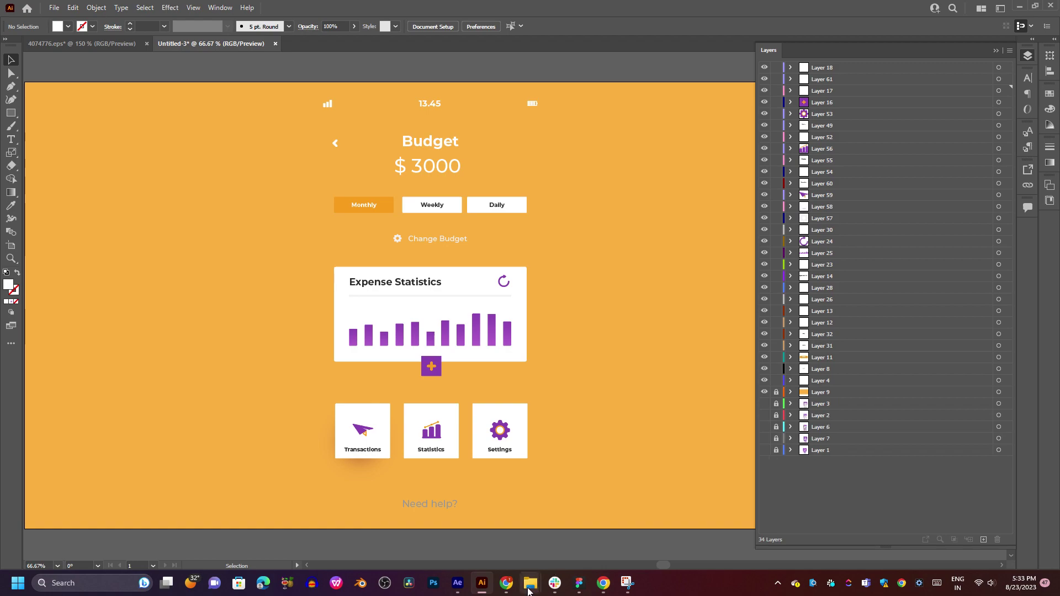
Switch to After Effects and close the old 02 composition timeline and the Render Queue.
{"action": "left_click", "coordinate": [457, 583]}
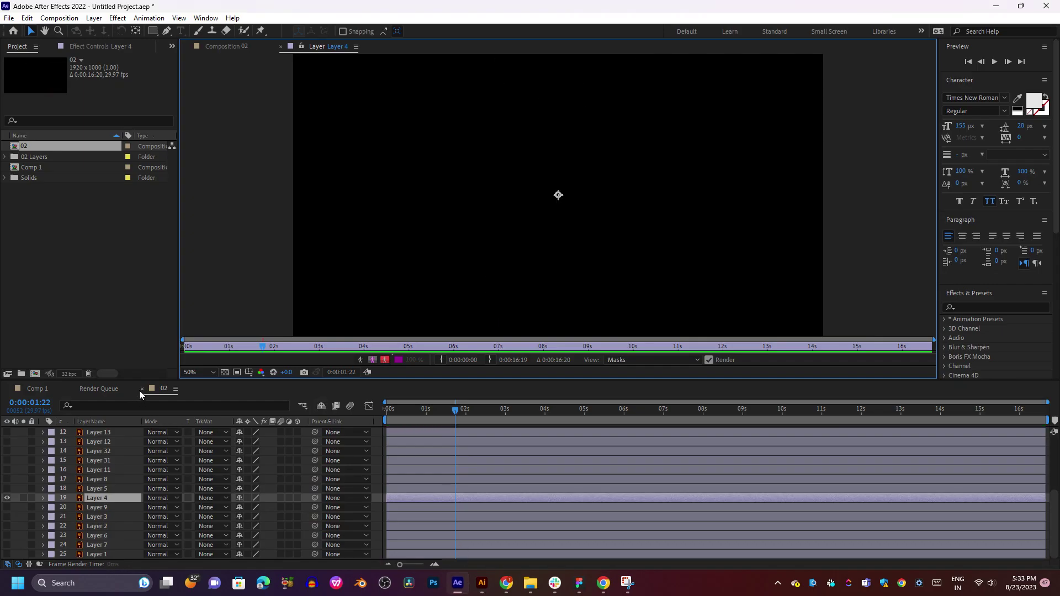
{"action": "left_click", "coordinate": [141, 389]}
{"action": "left_click", "coordinate": [39, 388]}
{"action": "left_click", "coordinate": [91, 389]}
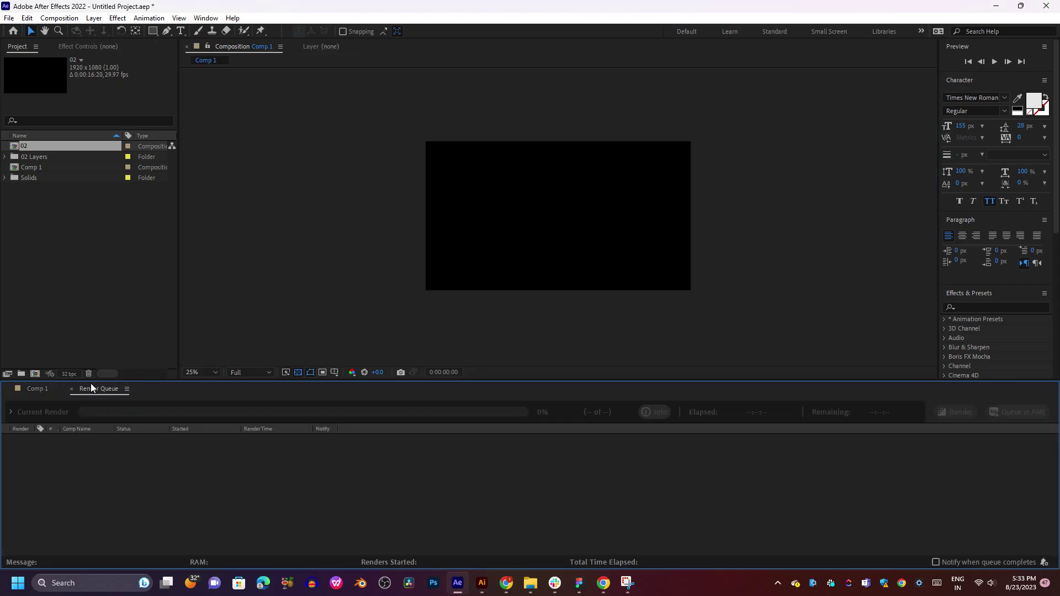
{"action": "left_click", "coordinate": [71, 388]}
{"action": "left_click_drag", "start_coordinate": [103, 281], "coordinate": [58, 138]}
{"action": "key", "text": "Delete"}
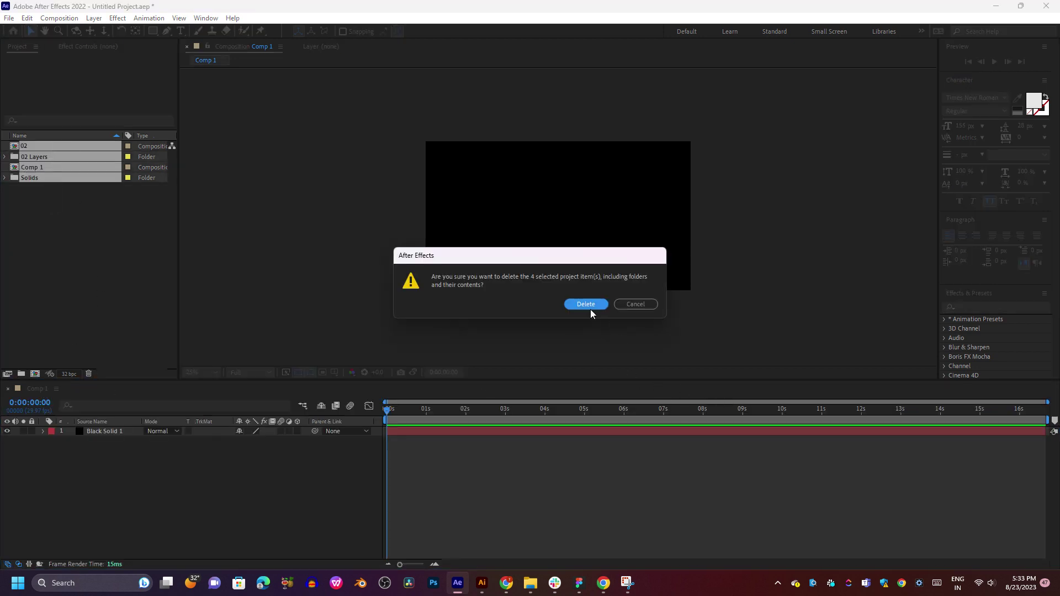
{"action": "left_click", "coordinate": [636, 305]}
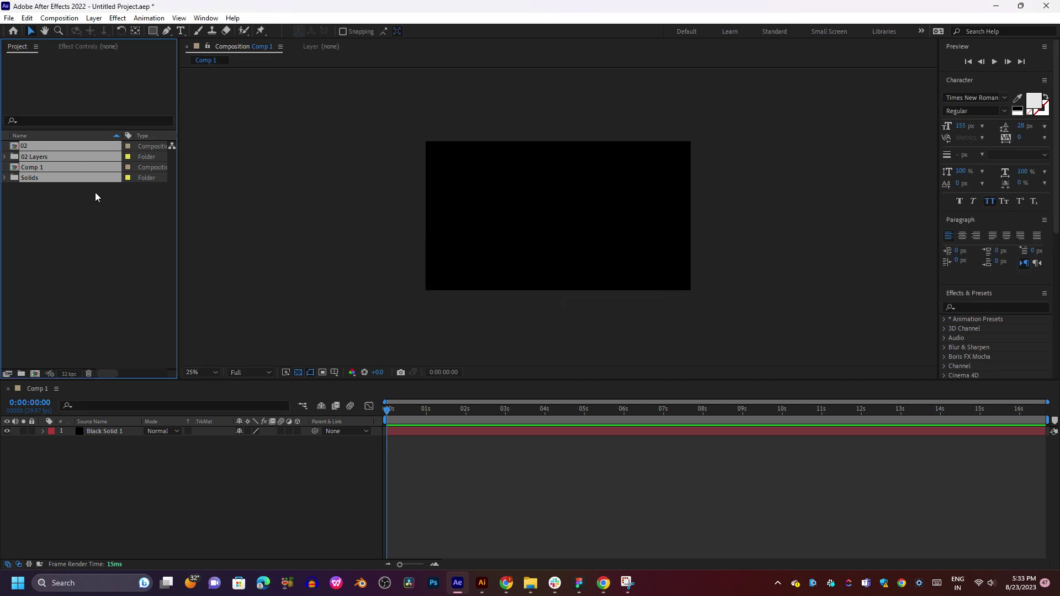
Delete the 02 composition, the 02 Layers folder and Comp 1 from the project.
{"action": "left_click", "coordinate": [42, 167]}
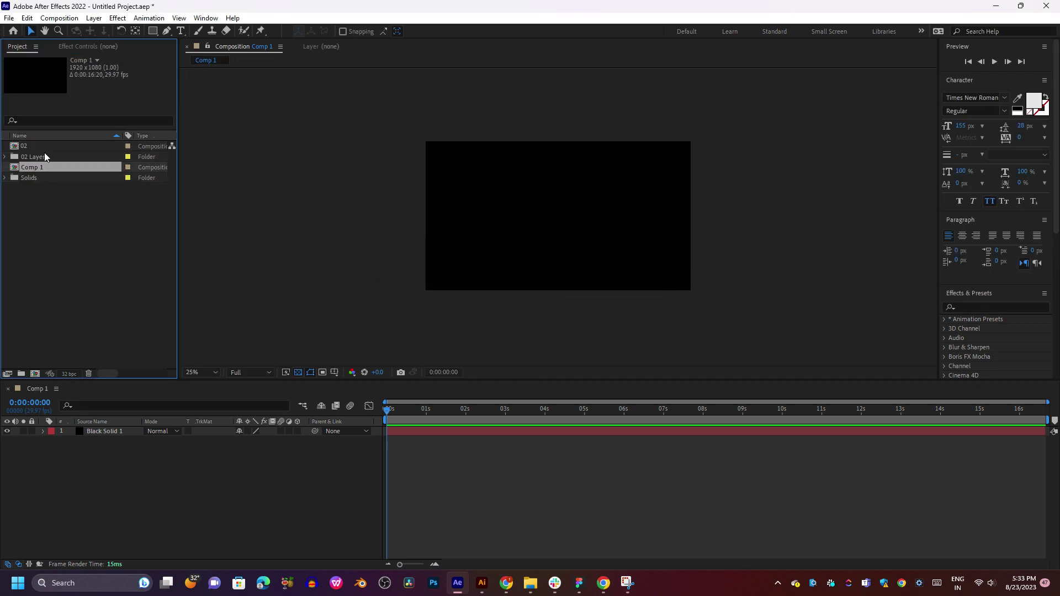
{"action": "left_click", "coordinate": [44, 152], "text": "ctrl"}
{"action": "left_click", "coordinate": [46, 150], "text": "ctrl"}
{"action": "key", "text": "Delete"}
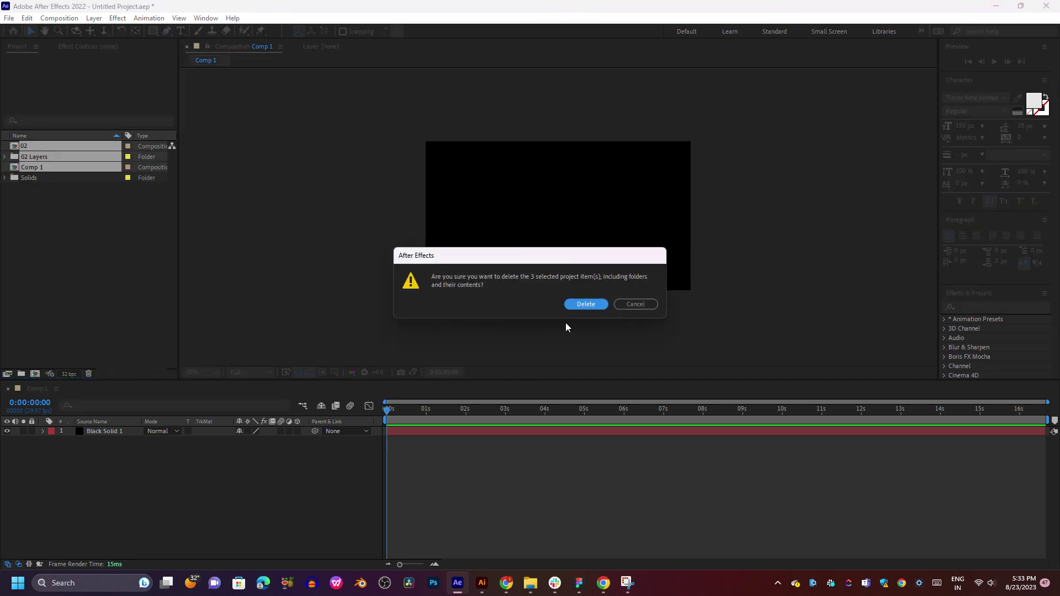
{"action": "left_click", "coordinate": [568, 303]}
Create a 1920 x 1080 composition at 29.97 fps with the default settings and add a full-size black solid to it.
{"action": "left_click", "coordinate": [487, 233]}
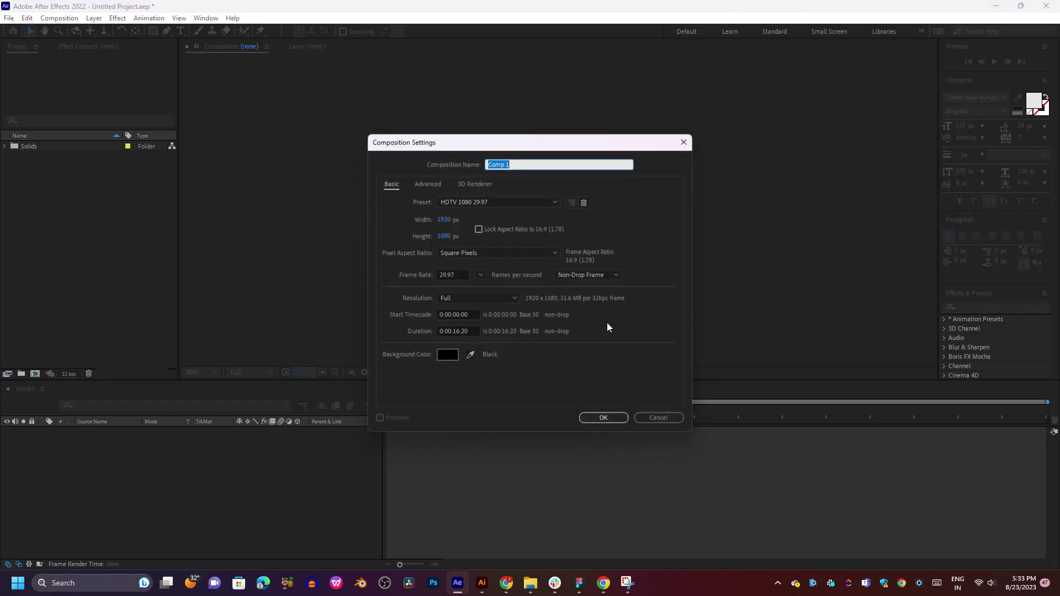
{"action": "left_click", "coordinate": [602, 417]}
{"action": "right_click", "coordinate": [235, 476]}
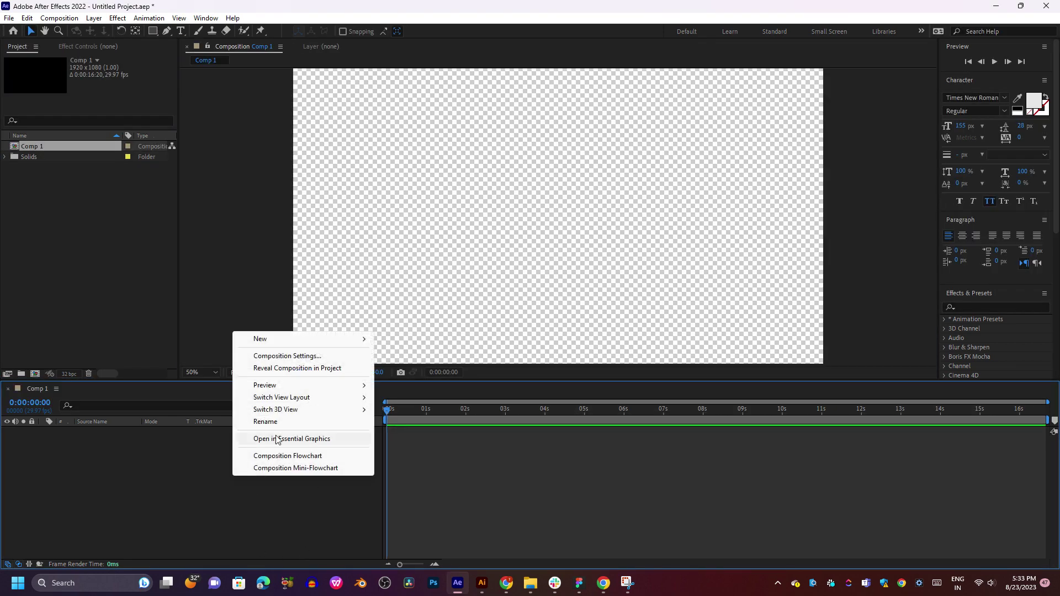
{"action": "mouse_move", "coordinate": [288, 338]}
{"action": "left_click", "coordinate": [419, 367]}
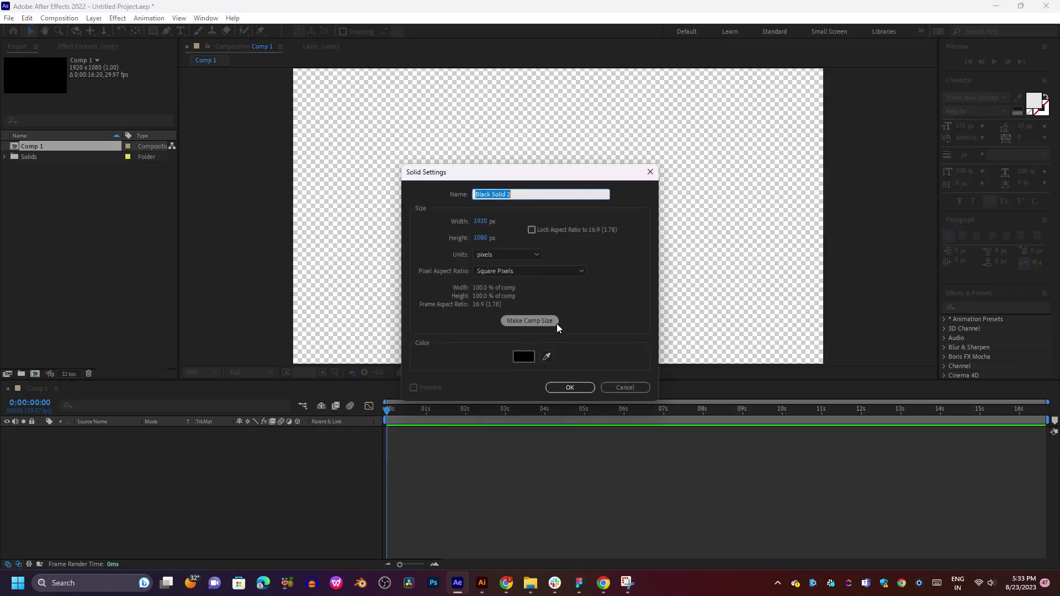
{"action": "left_click", "coordinate": [565, 384]}
Import the Illustrator file 02 from New folder into the project as a layered composition.
{"action": "mouse_move", "coordinate": [531, 583]}
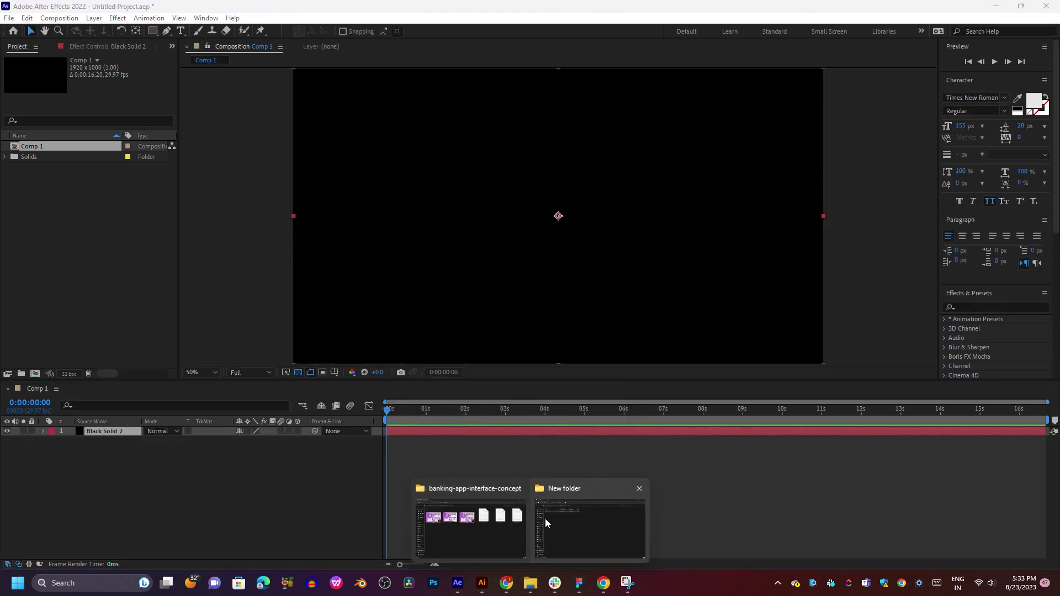
{"action": "left_click", "coordinate": [575, 522]}
{"action": "left_click_drag", "start_coordinate": [160, 120], "coordinate": [127, 315]}
{"action": "key", "text": "alt+Tab"}
{"action": "left_click", "coordinate": [551, 333]}
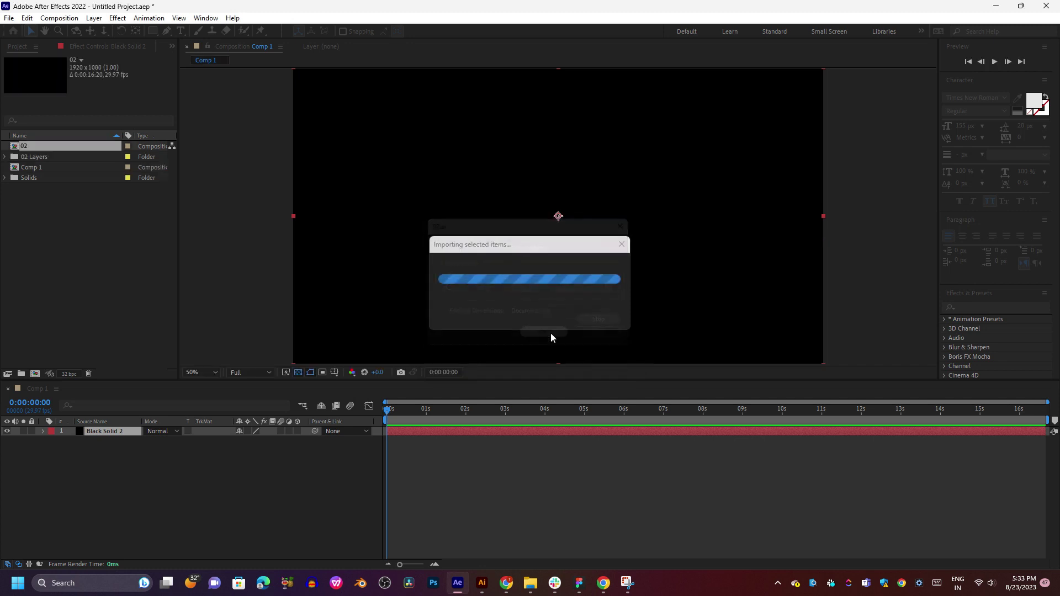
Open the 02 composition, scrub its first few seconds and look through the imported layer list.
{"action": "double_click", "coordinate": [45, 148]}
{"action": "left_click_drag", "start_coordinate": [442, 411], "coordinate": [475, 415]}
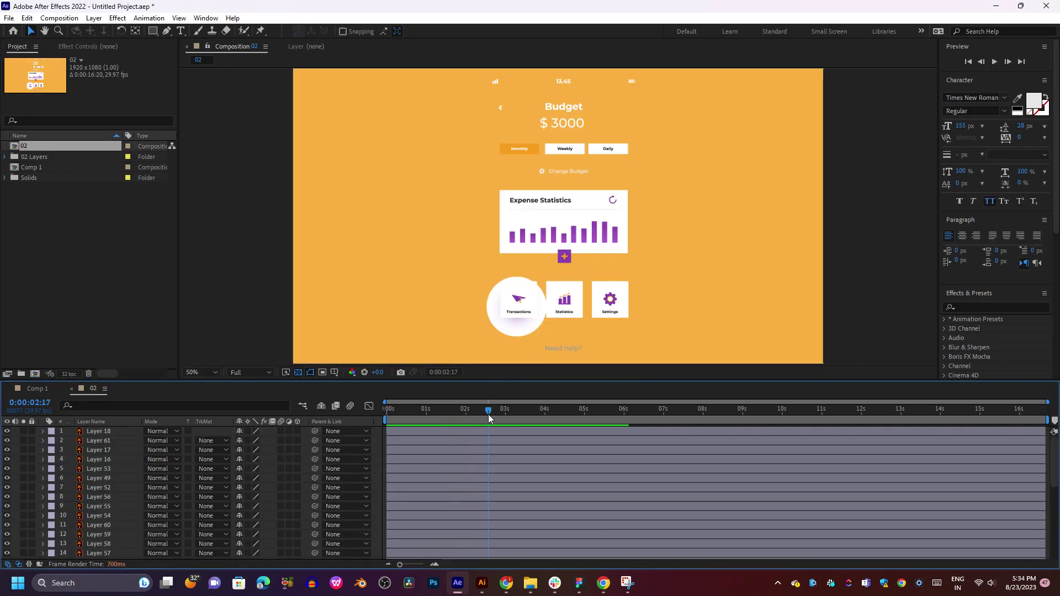
{"action": "scroll", "coordinate": [483, 468], "scroll_direction": "down", "scroll_amount": 5}
{"action": "left_click", "coordinate": [483, 468]}
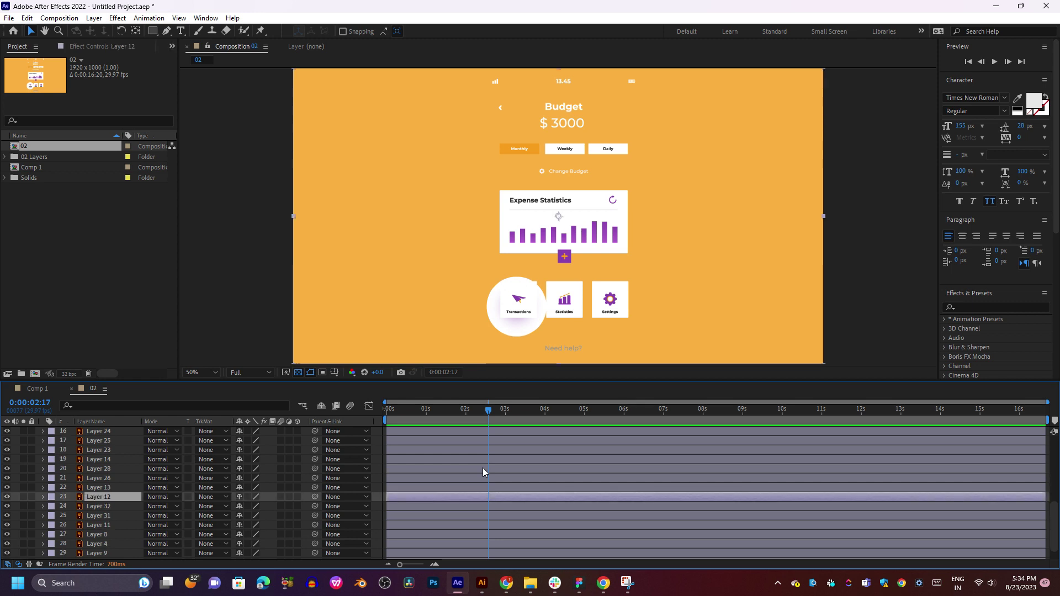
{"action": "scroll", "coordinate": [482, 461], "scroll_direction": "up", "scroll_amount": 4}
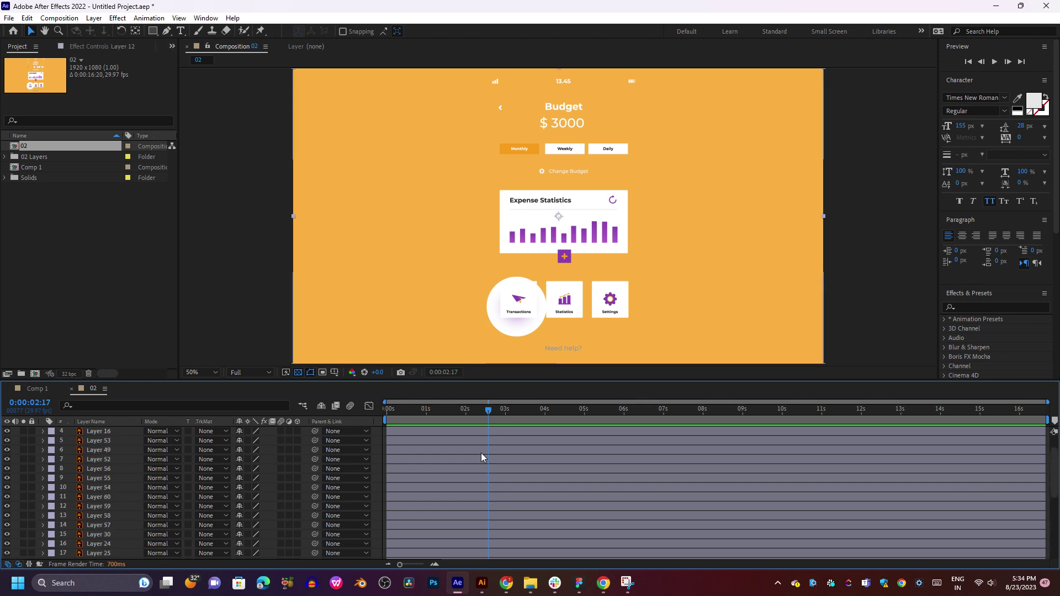
Switch to Illustrator and delete the round gradient path behind the Transactions tile in Layer 58, leaving the layer collapsed.
{"action": "left_click", "coordinate": [482, 584]}
{"action": "left_click", "coordinate": [336, 436]}
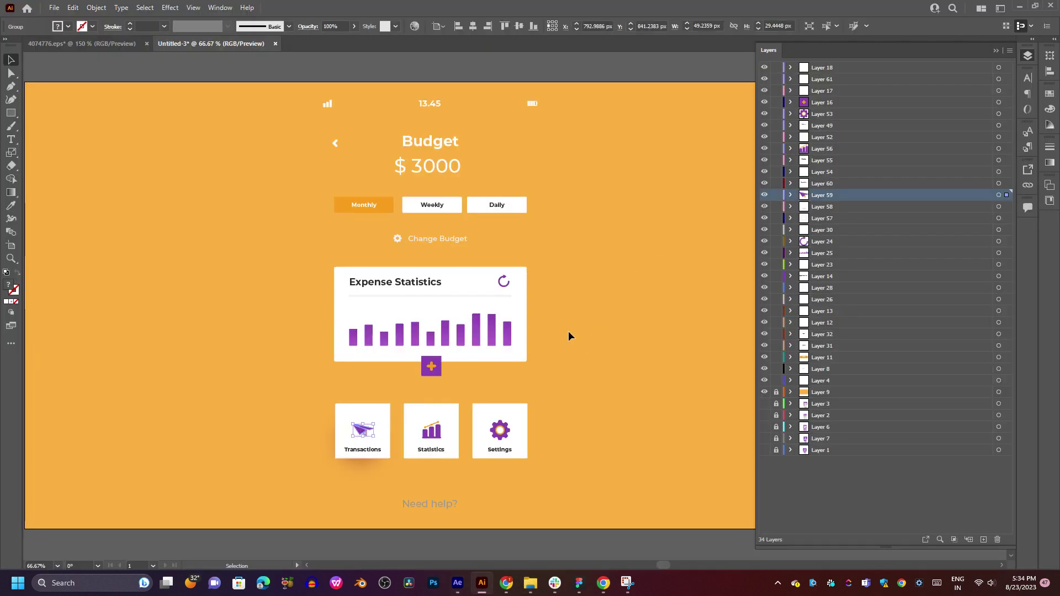
{"action": "left_click", "coordinate": [373, 417]}
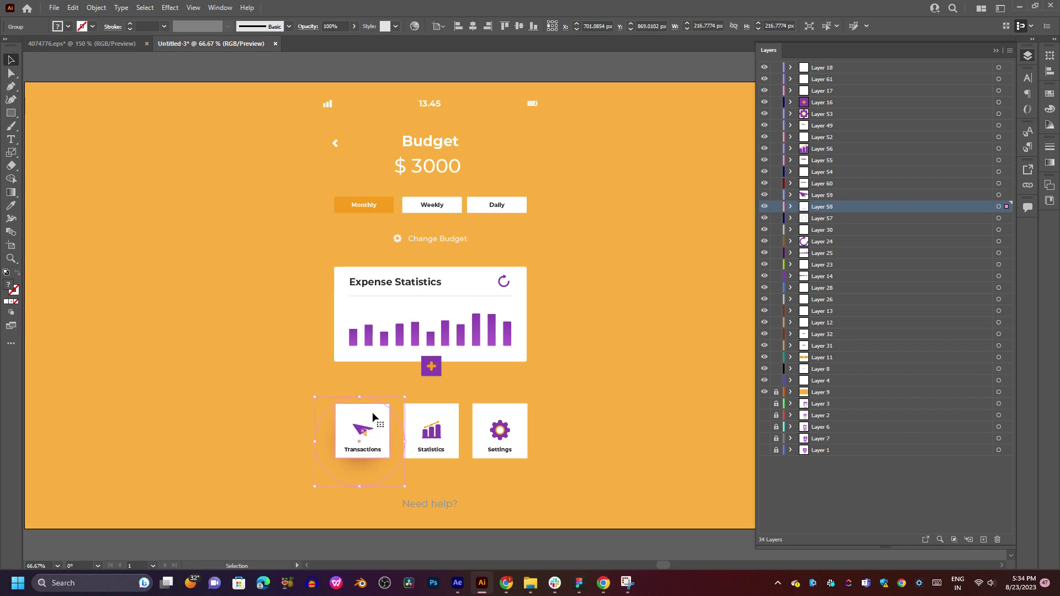
{"action": "left_click", "coordinate": [791, 207]}
{"action": "left_click", "coordinate": [804, 219]}
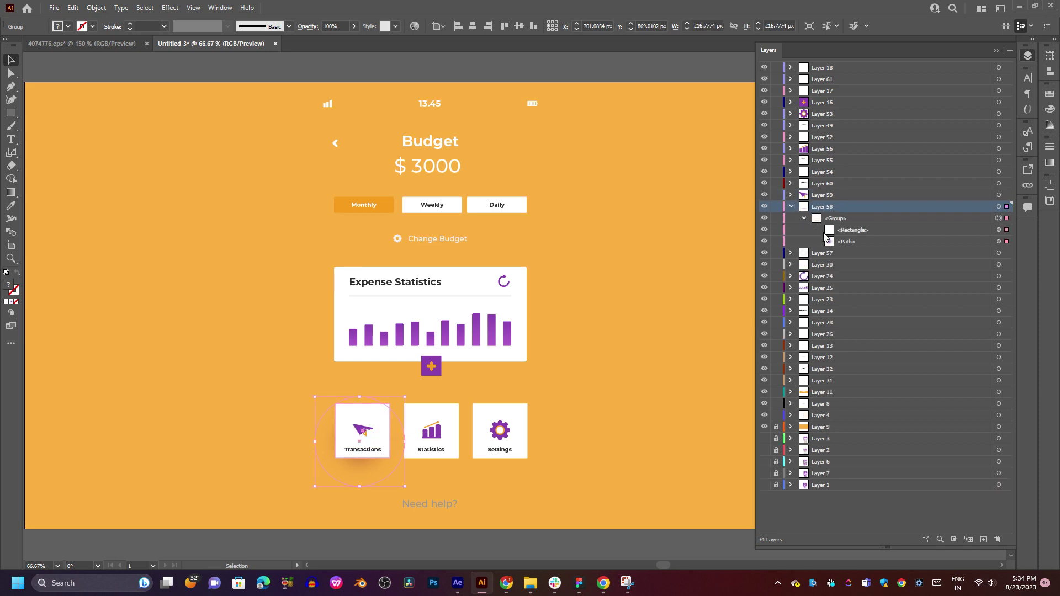
{"action": "left_click", "coordinate": [926, 243]}
{"action": "left_click", "coordinate": [998, 241]}
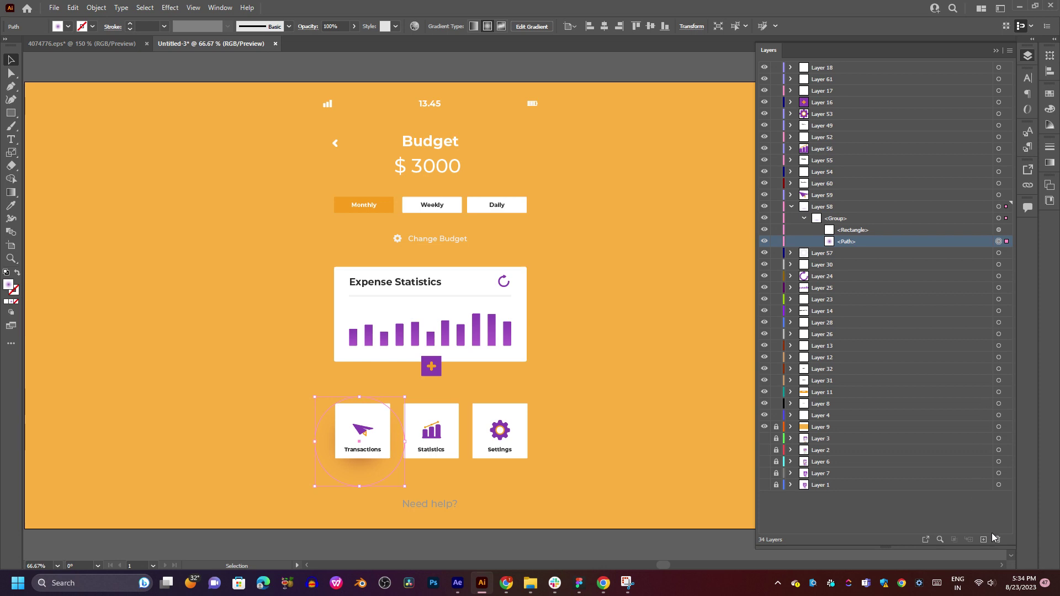
{"action": "left_click", "coordinate": [997, 540]}
{"action": "left_click", "coordinate": [790, 206]}
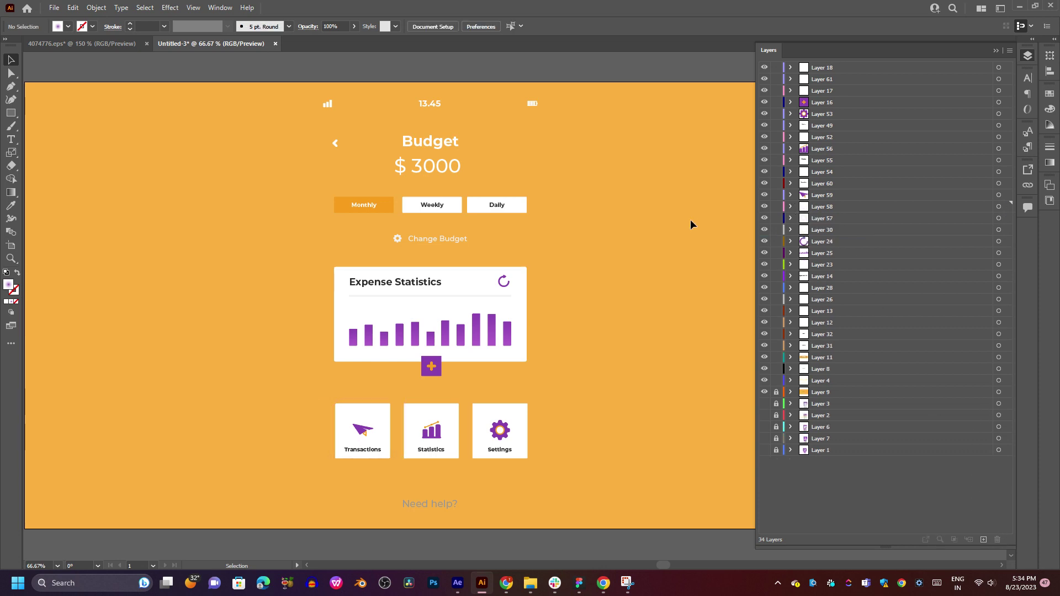
Select the Daily, Weekly and Monthly buttons in turn to check which layers hold them, and clear the selection.
{"action": "scroll", "coordinate": [553, 320], "scroll_direction": "up", "scroll_amount": 2}
{"action": "left_click", "coordinate": [484, 248]}
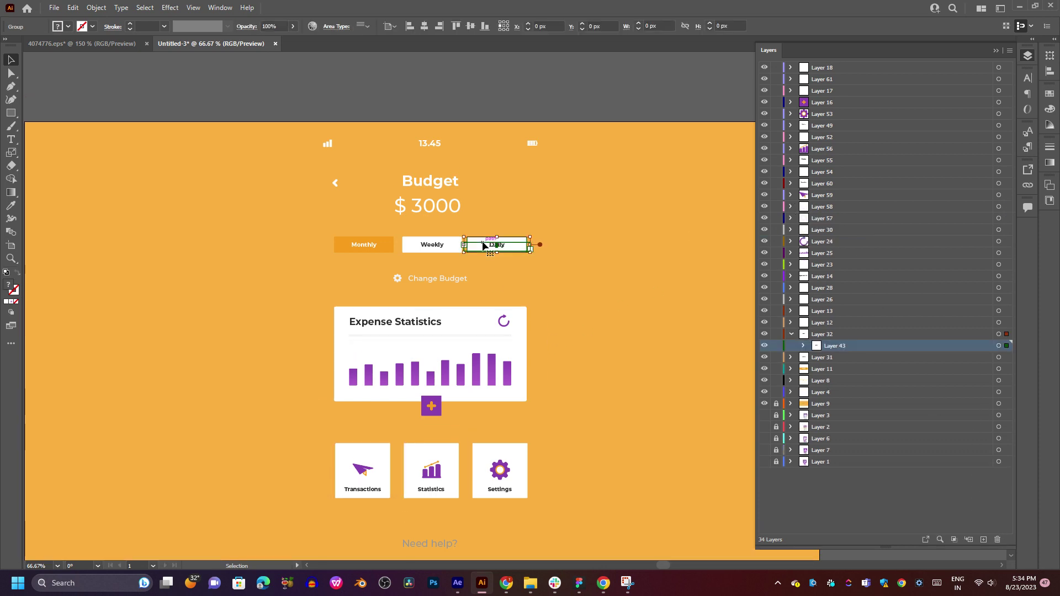
{"action": "left_click", "coordinate": [439, 249]}
{"action": "left_click", "coordinate": [367, 247]}
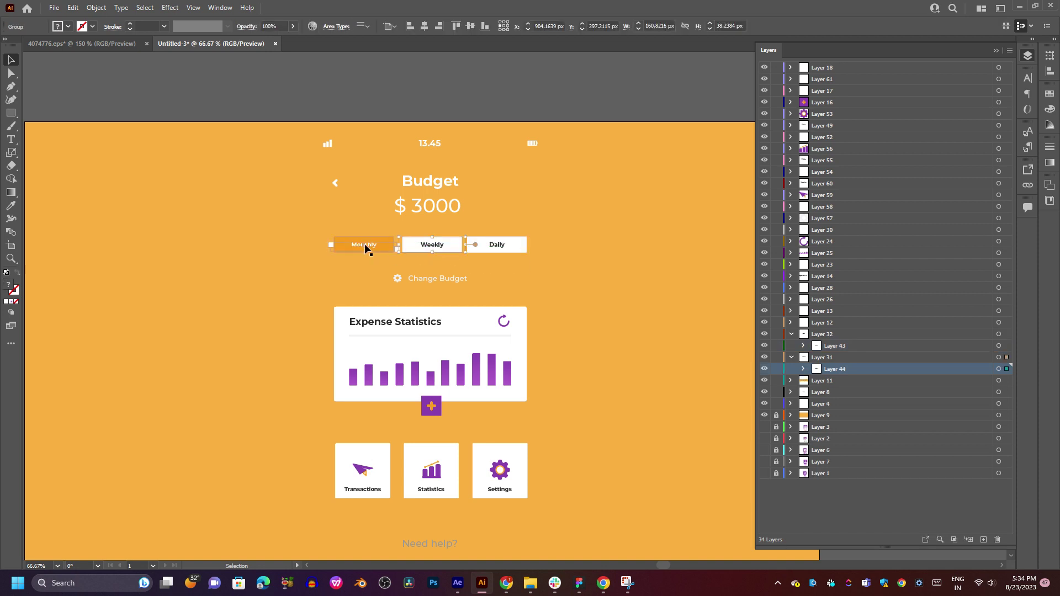
{"action": "left_click", "coordinate": [665, 319]}
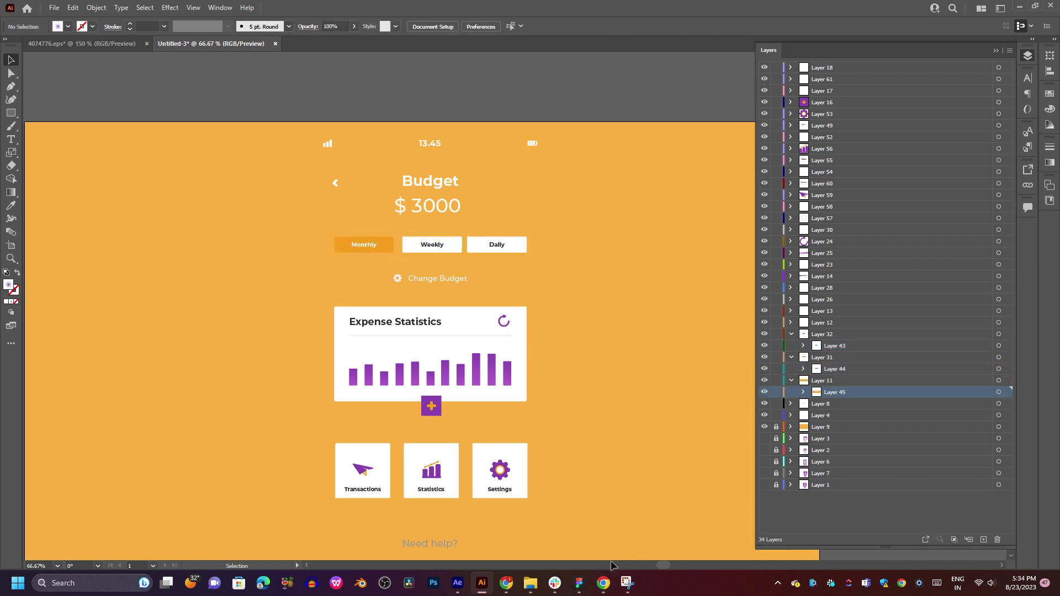
Try to save a copy of the document as an Illustrator file over the existing file 02.
{"action": "key", "text": "ctrl+alt+s"}
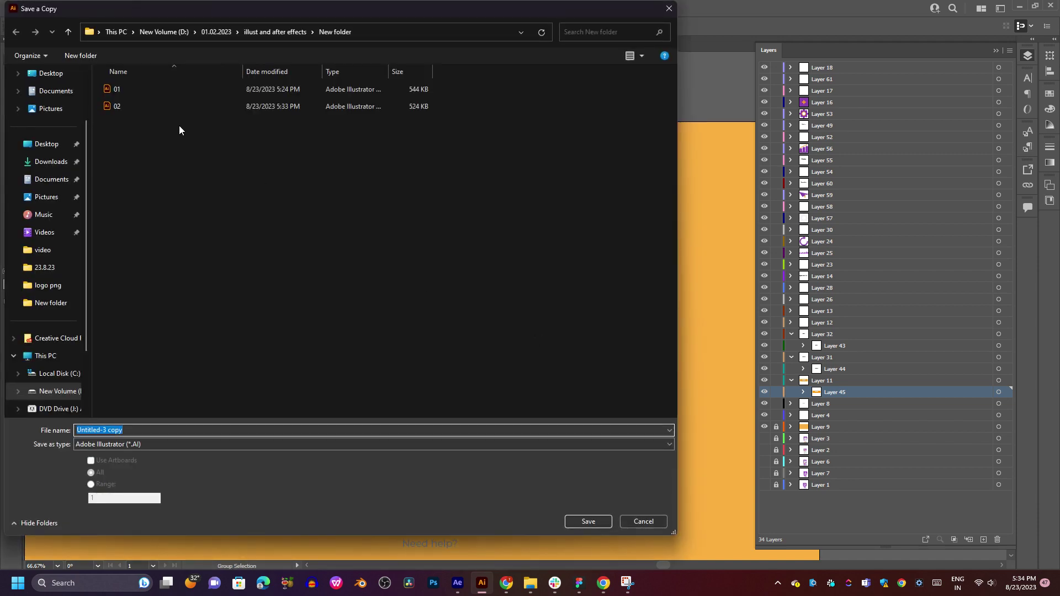
{"action": "left_click", "coordinate": [168, 108]}
{"action": "left_click", "coordinate": [602, 521]}
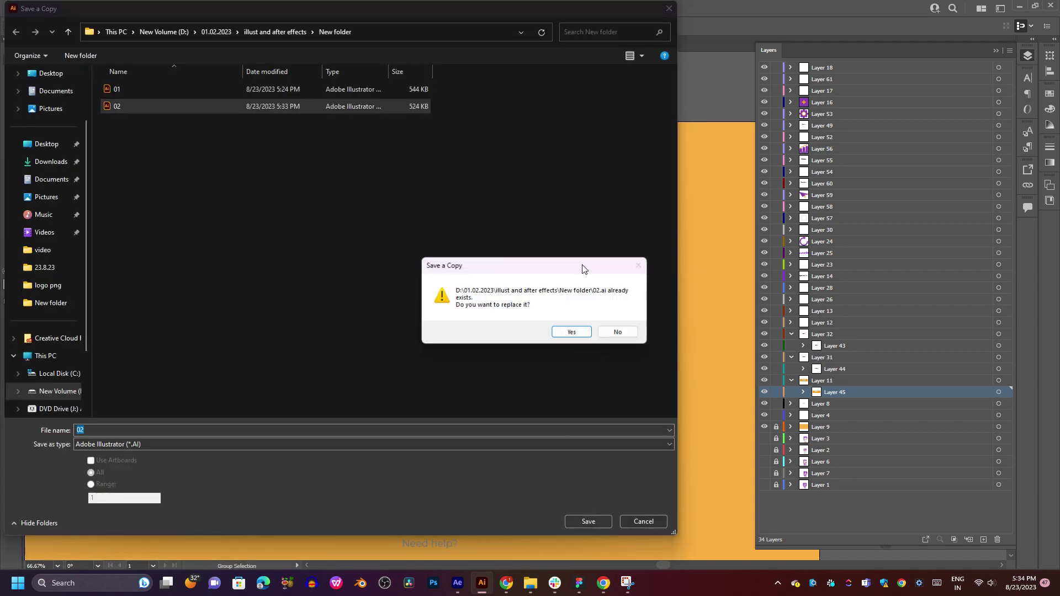
{"action": "left_click", "coordinate": [572, 332]}
{"action": "left_click", "coordinate": [631, 310]}
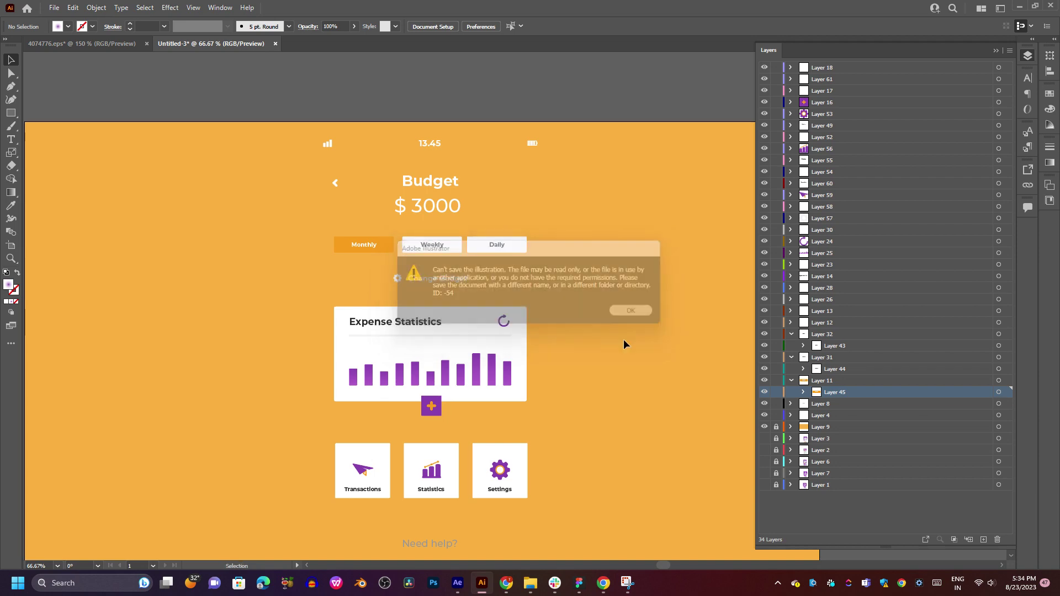
Switch to After Effects, close the 02 timeline and delete the 02 composition and the 02 Layers folder.
{"action": "left_click", "coordinate": [457, 583]}
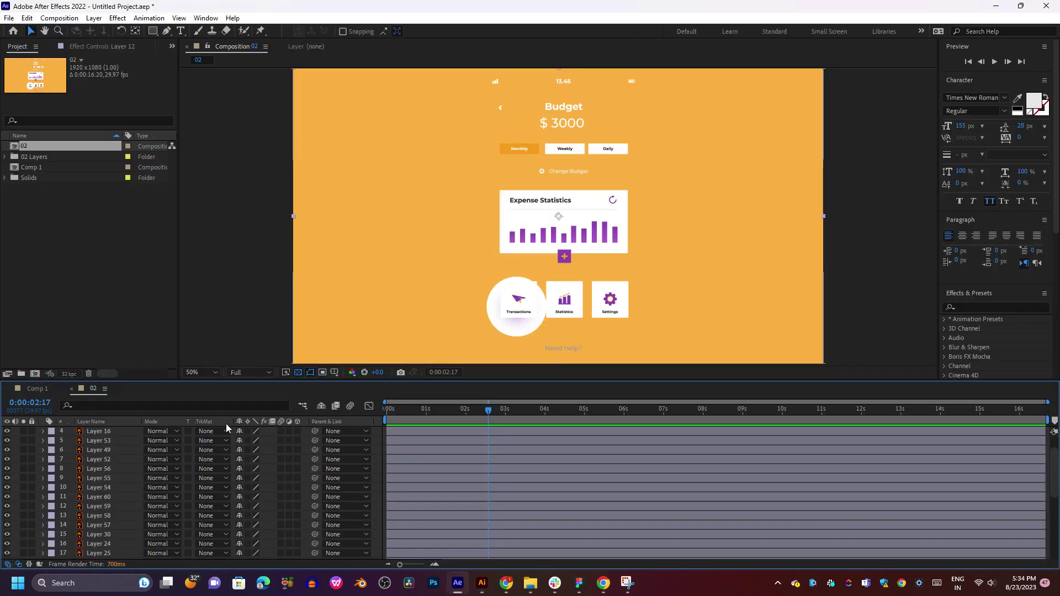
{"action": "left_click", "coordinate": [71, 389]}
{"action": "left_click", "coordinate": [51, 150]}
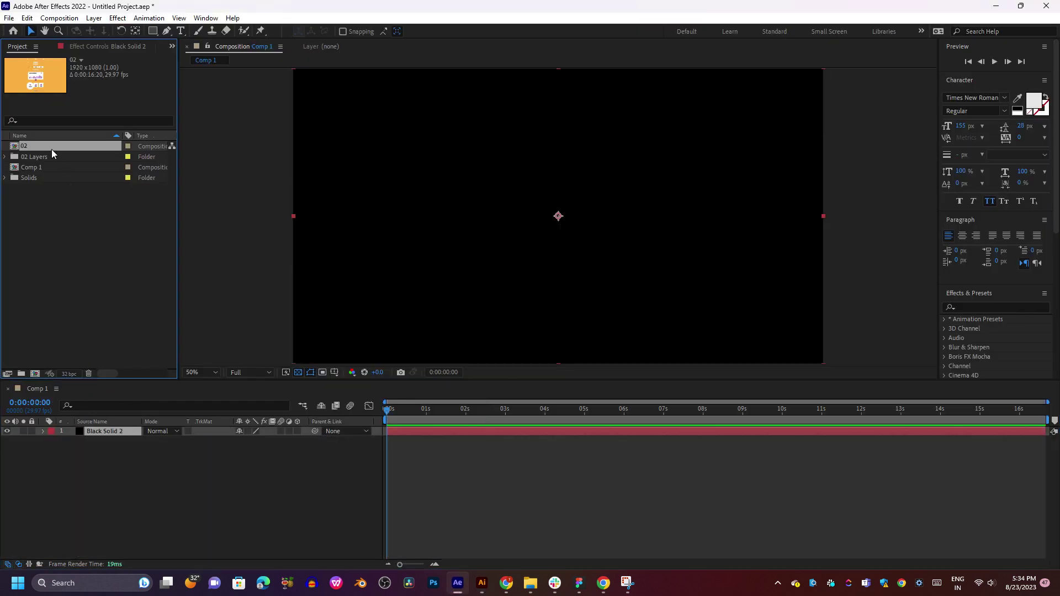
{"action": "key", "text": "Delete"}
{"action": "left_click", "coordinate": [563, 309]}
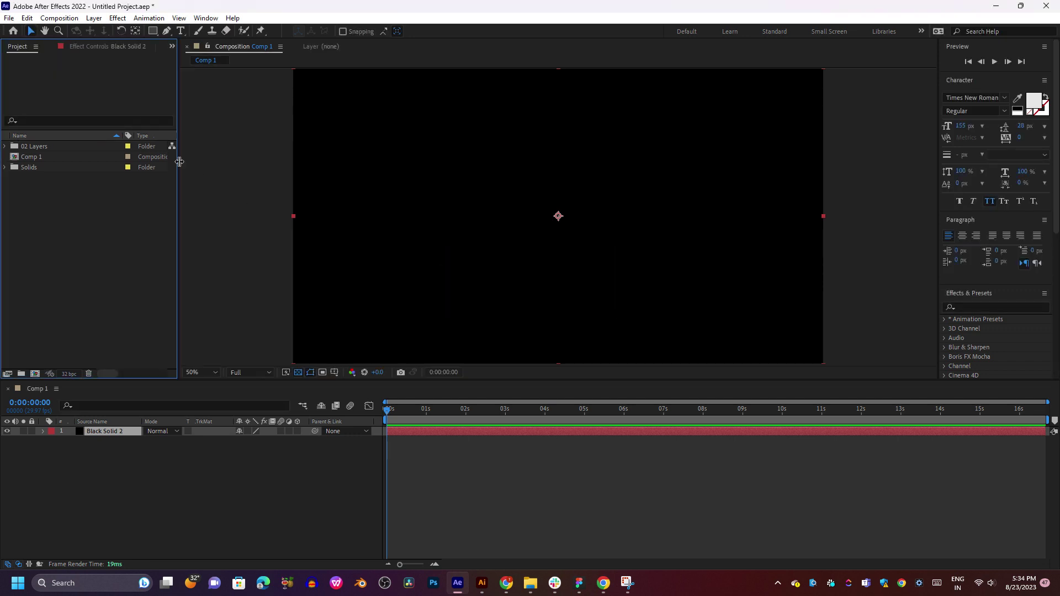
{"action": "left_click", "coordinate": [105, 148]}
{"action": "key", "text": "Delete"}
{"action": "left_click", "coordinate": [587, 307]}
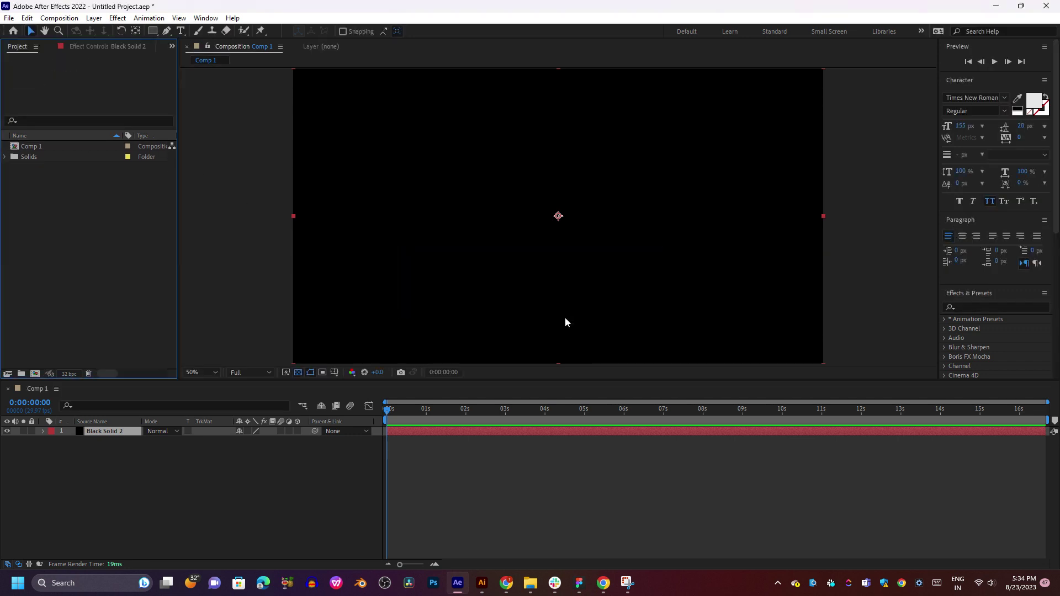
Import file 02 from New folder again as a layered composition.
{"action": "mouse_move", "coordinate": [530, 584]}
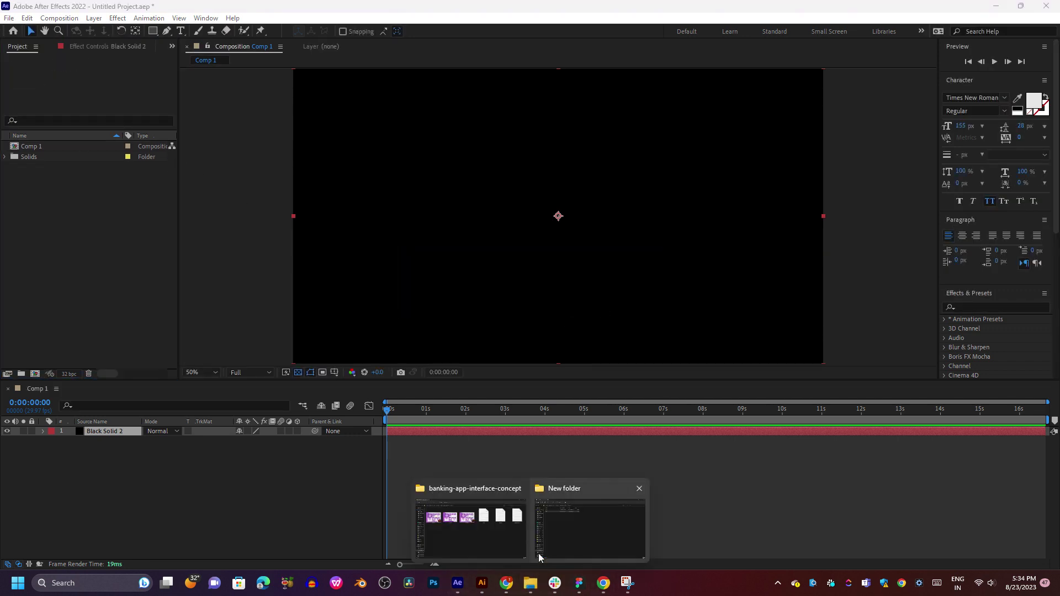
{"action": "left_click", "coordinate": [574, 532]}
{"action": "left_click_drag", "start_coordinate": [108, 120], "coordinate": [136, 270]}
{"action": "key", "text": "alt+Tab"}
{"action": "left_click", "coordinate": [564, 337]}
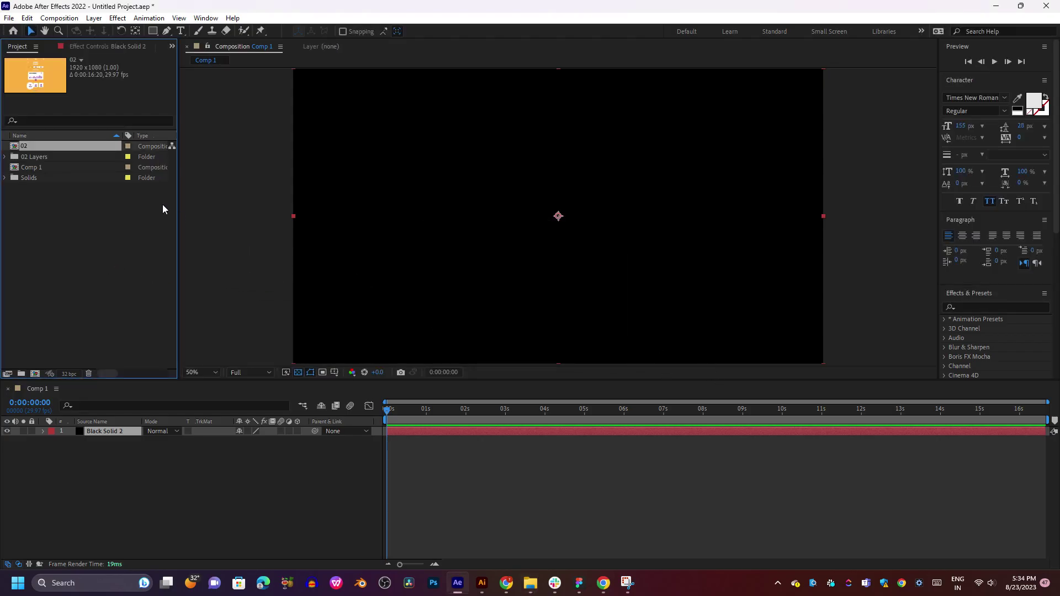
Switch to Illustrator, hide the orange background Layer 9 and try to save a copy over file 02.
{"action": "left_click", "coordinate": [482, 584]}
{"action": "left_click", "coordinate": [764, 427]}
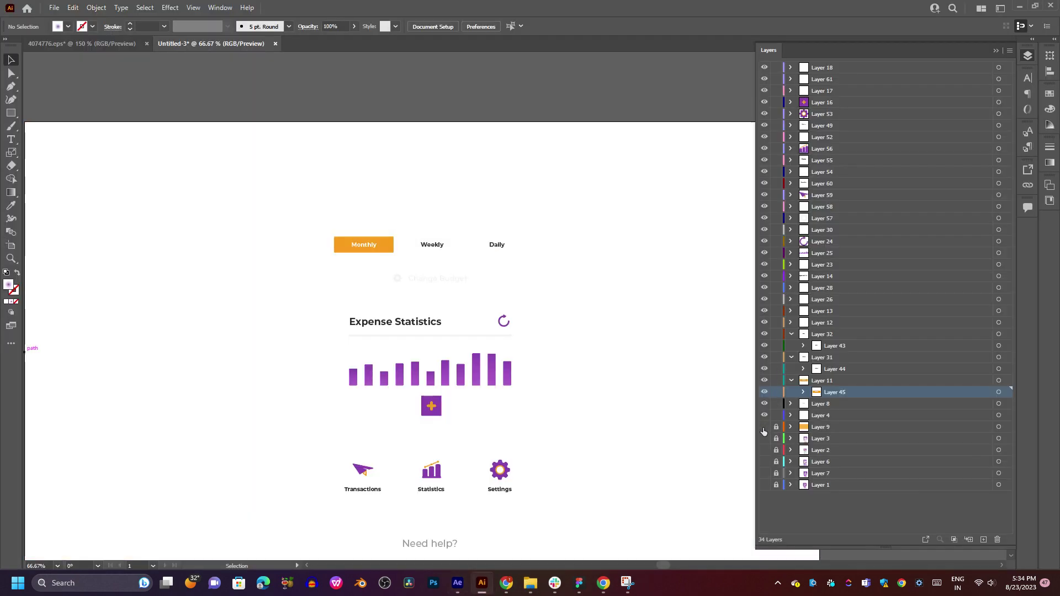
{"action": "key", "text": "ctrl+alt+s"}
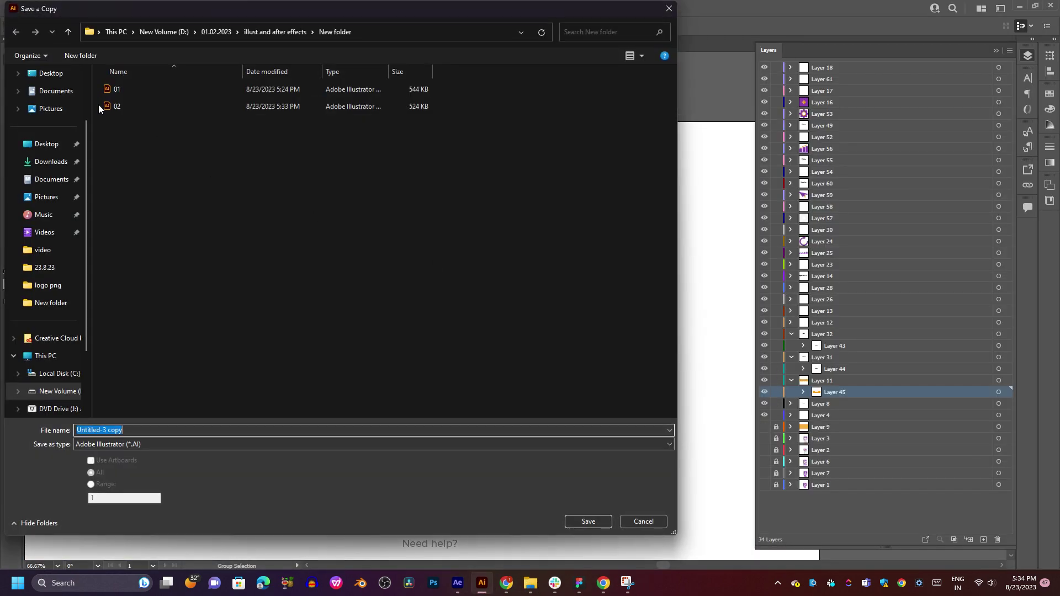
{"action": "left_click", "coordinate": [127, 110]}
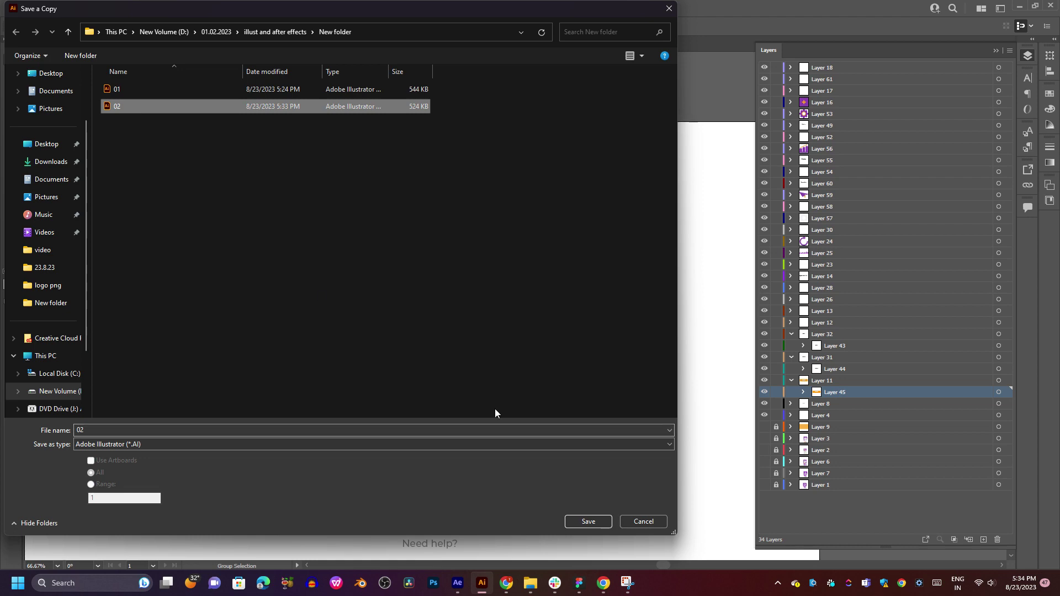
{"action": "left_click", "coordinate": [587, 522]}
{"action": "left_click", "coordinate": [571, 331]}
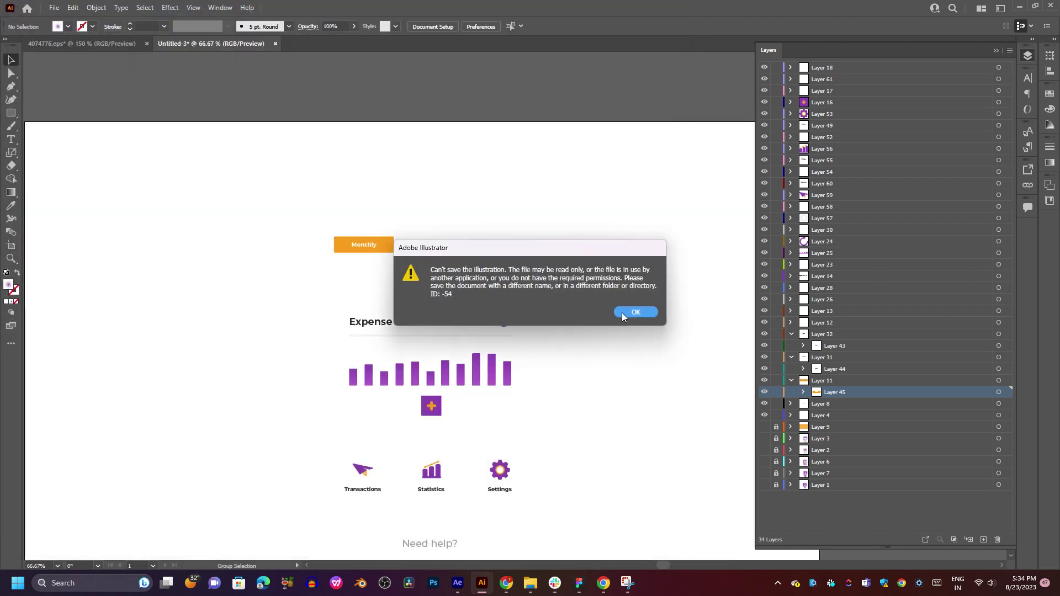
{"action": "left_click", "coordinate": [621, 313]}
Remove the re-imported 02 composition and its 02 Layers folder from the After Effects project and return to Illustrator.
{"action": "left_click", "coordinate": [457, 583]}
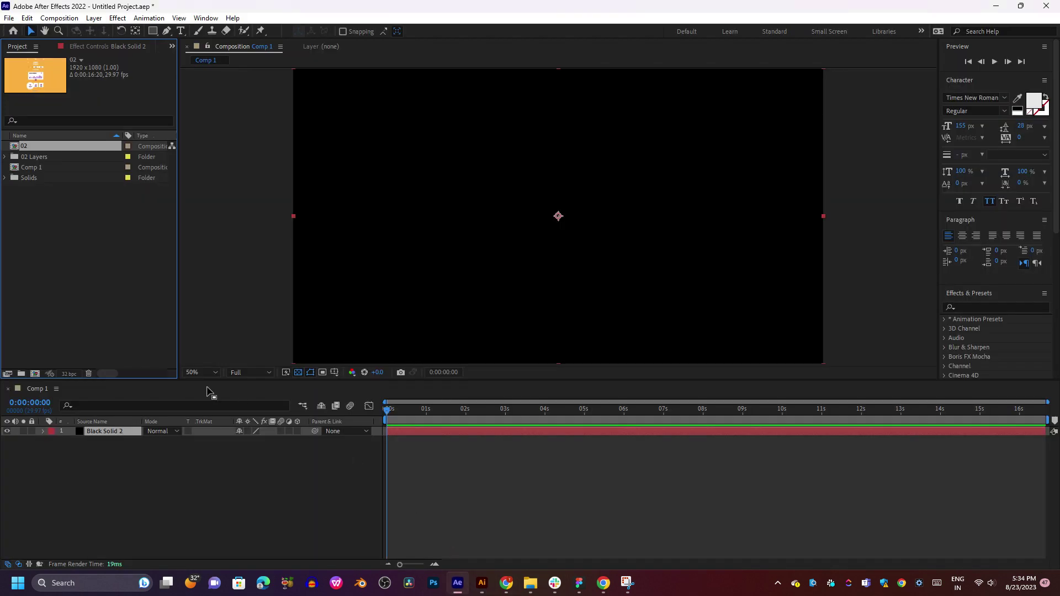
{"action": "left_click", "coordinate": [38, 156], "text": "ctrl"}
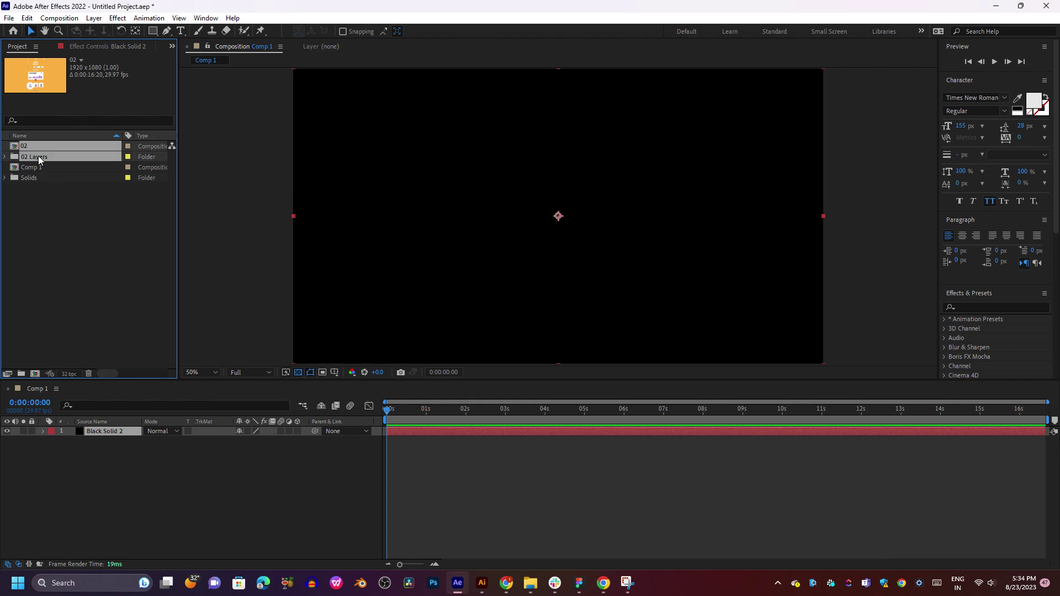
{"action": "key", "text": "Delete"}
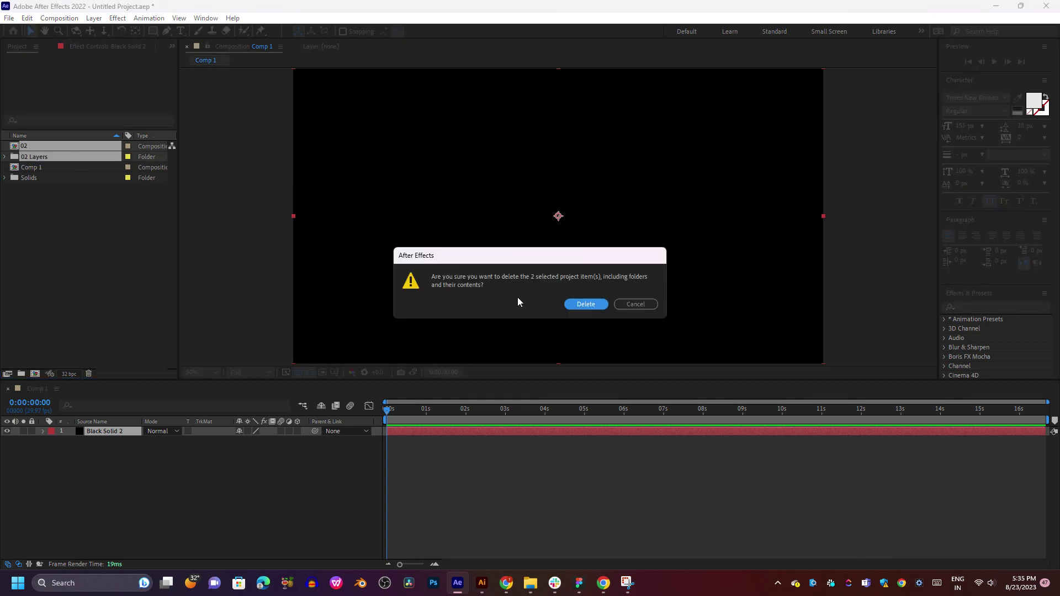
{"action": "left_click", "coordinate": [586, 304]}
{"action": "left_click", "coordinate": [482, 583]}
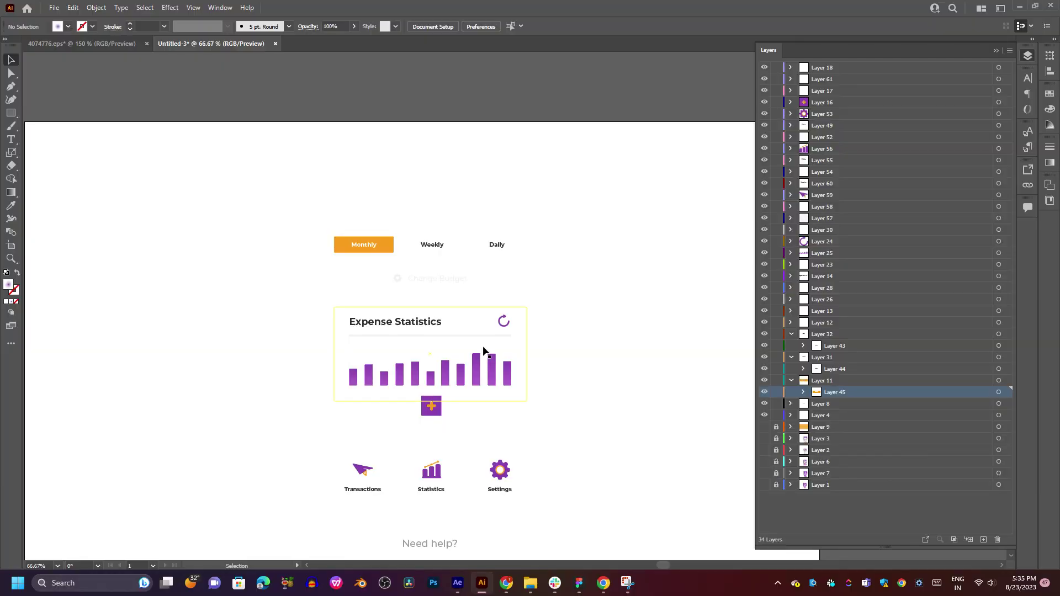
Try again to save a copy of the artwork over file 02 in New folder.
{"action": "key", "text": "a"}
{"action": "key", "text": "ctrl+alt+s"}
{"action": "left_click", "coordinate": [146, 107]}
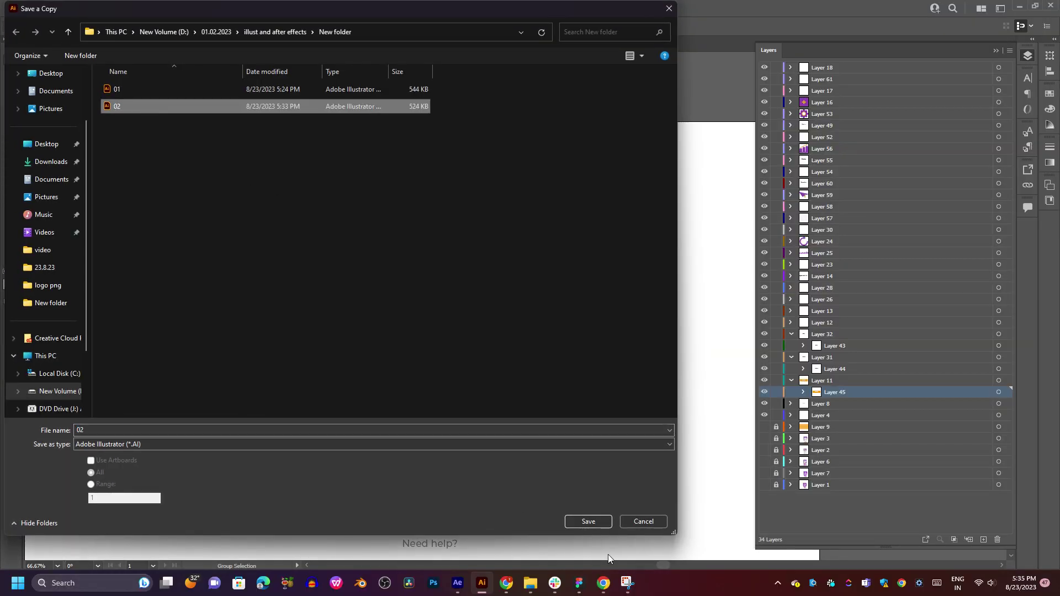
{"action": "left_click", "coordinate": [588, 523]}
{"action": "left_click", "coordinate": [560, 332]}
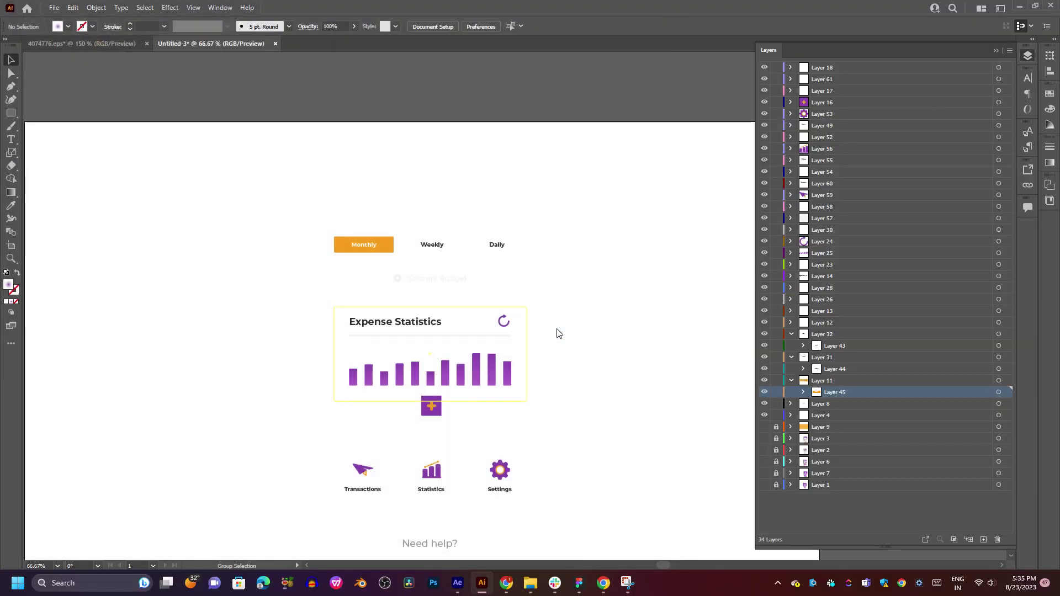
{"action": "left_click", "coordinate": [622, 313]}
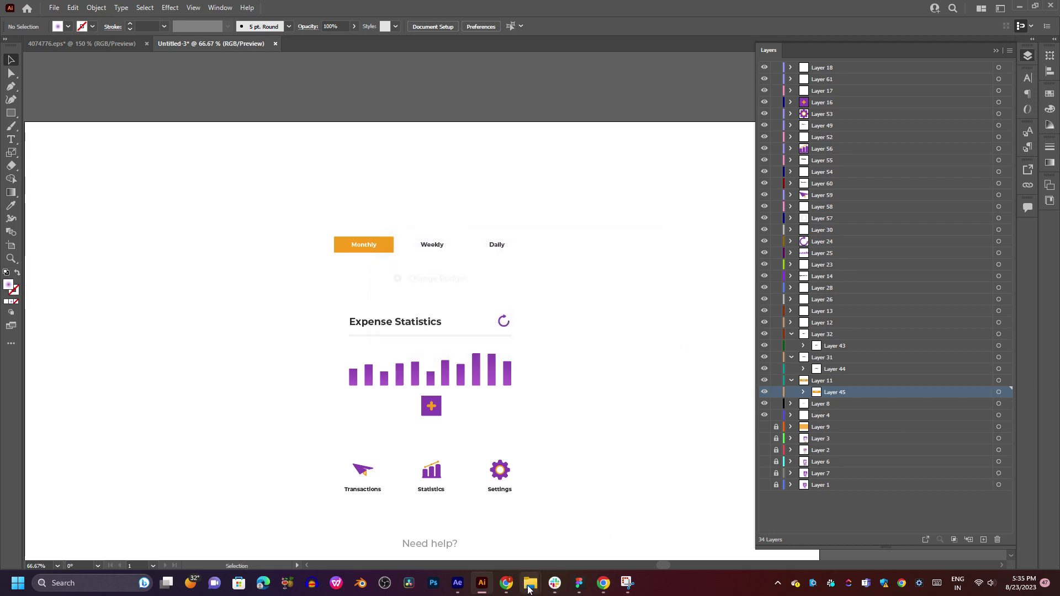
Switch to File Explorer and import file 02 from New folder into After Effects as a layered composition.
{"action": "mouse_move", "coordinate": [525, 587]}
{"action": "left_click", "coordinate": [568, 540]}
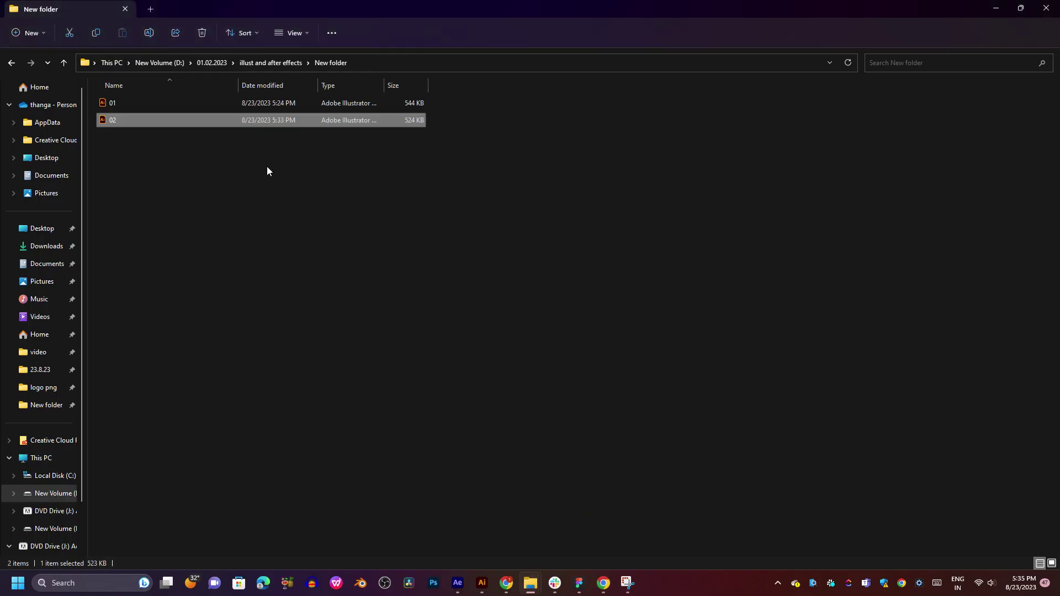
{"action": "key", "text": "alt+Tab"}
{"action": "left_click_drag", "start_coordinate": [143, 120], "coordinate": [424, 290]}
{"action": "key", "text": "alt+Tab"}
{"action": "left_click", "coordinate": [546, 335]}
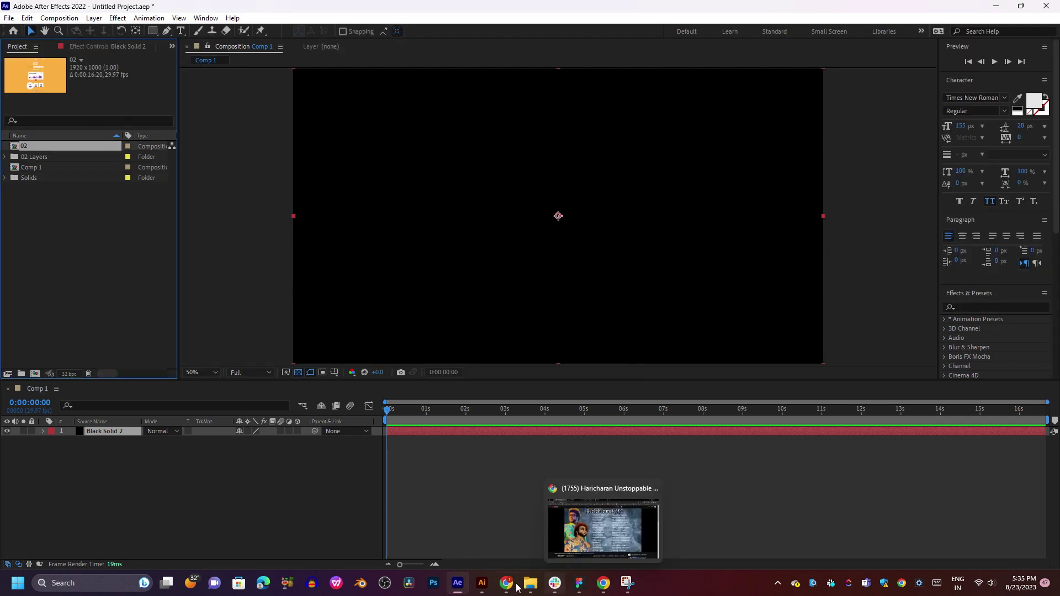
Switch to Illustrator and save a copy of the artwork as 03 in New folder.
{"action": "left_click", "coordinate": [482, 583]}
{"action": "scroll", "coordinate": [550, 413], "scroll_direction": "down", "scroll_amount": 2}
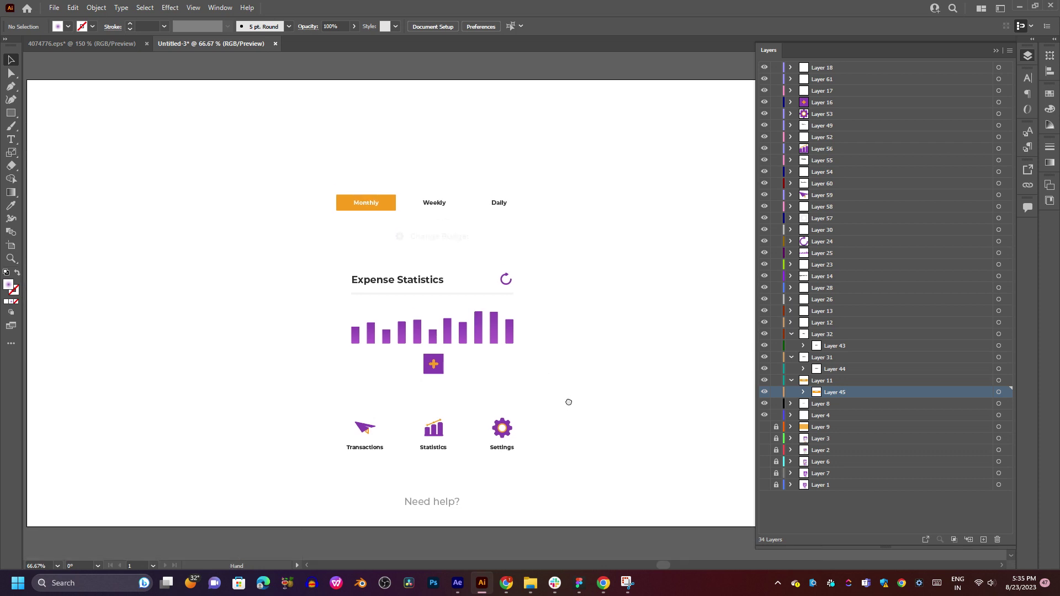
{"action": "key", "text": "ctrl+alt+s"}
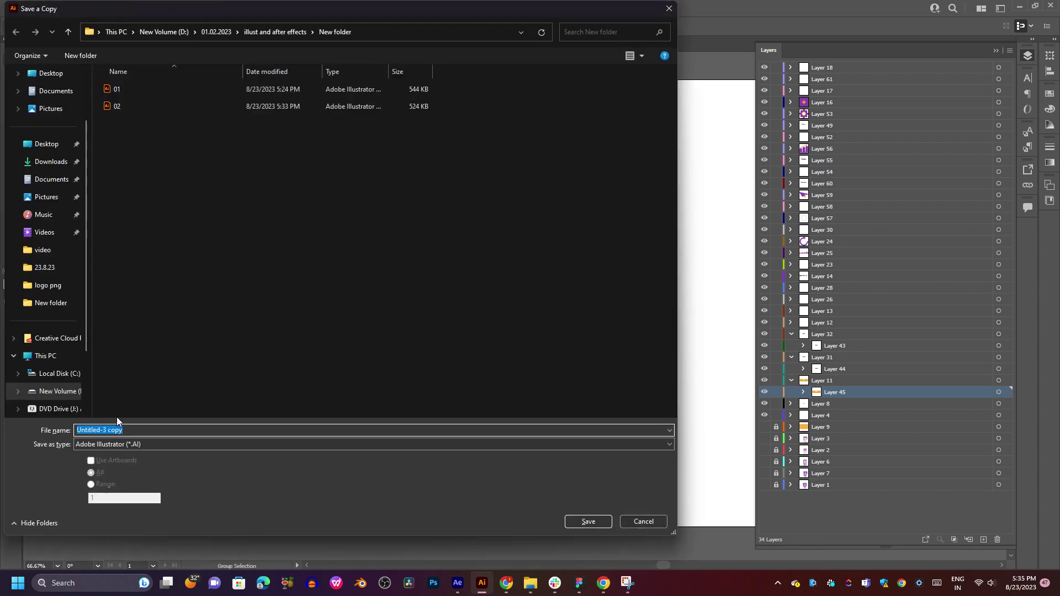
{"action": "type", "text": "03"}
{"action": "key", "text": "Return"}
{"action": "key", "text": "Return"}
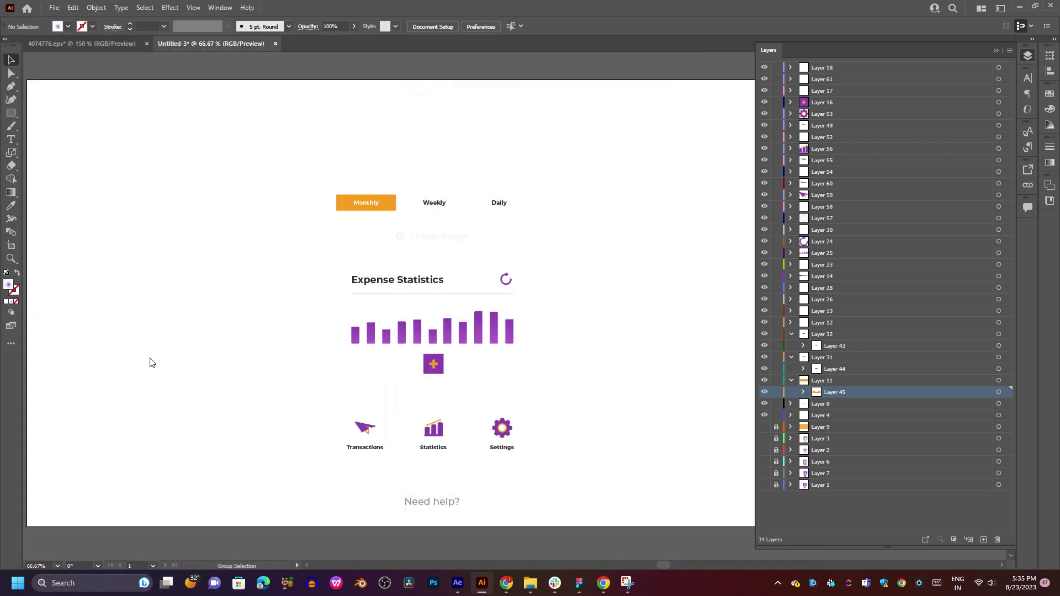
Switch to After Effects and delete the 02 composition and the 02 Layers folder from the project.
{"action": "key", "text": "alt+Tab"}
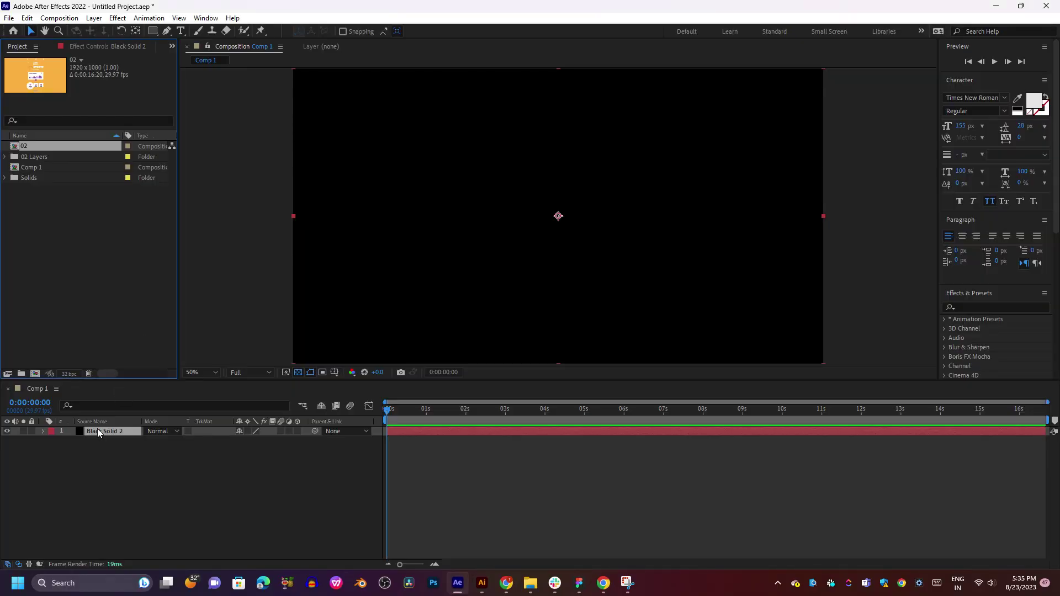
{"action": "left_click", "coordinate": [50, 157], "text": "shift"}
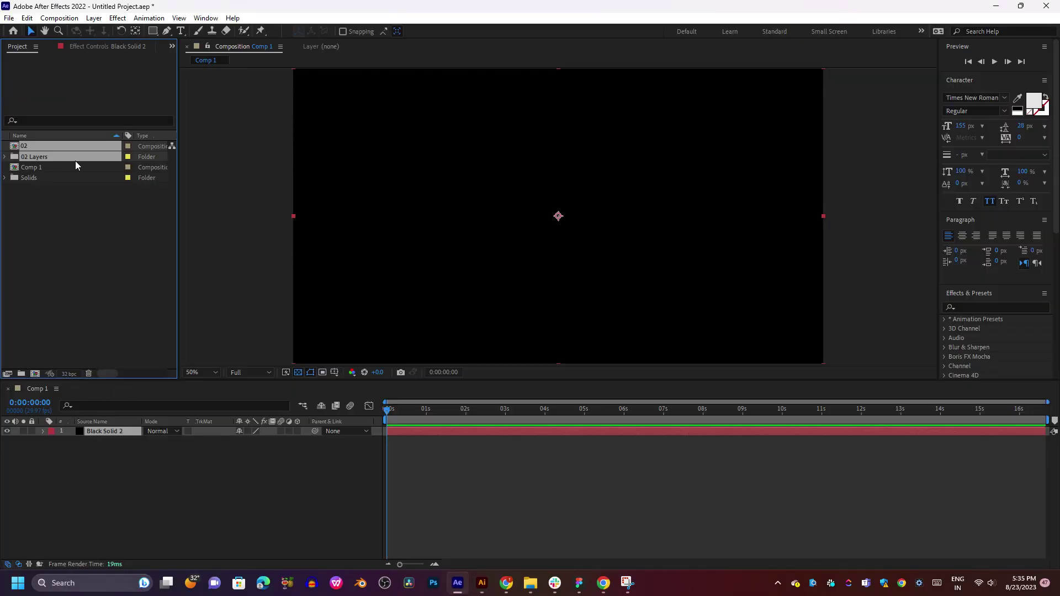
{"action": "key", "text": "Delete"}
{"action": "left_click", "coordinate": [587, 305]}
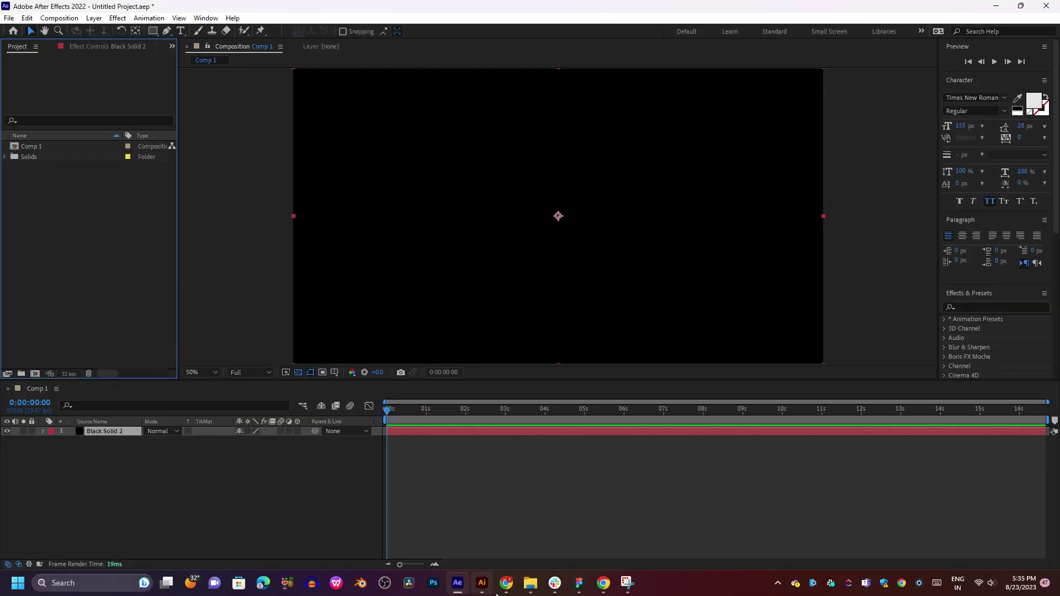
Switch to File Explorer, open file 03 from New folder in Illustrator and return to After Effects.
{"action": "mouse_move", "coordinate": [531, 583]}
{"action": "left_click", "coordinate": [557, 521]}
{"action": "left_click", "coordinate": [123, 137]}
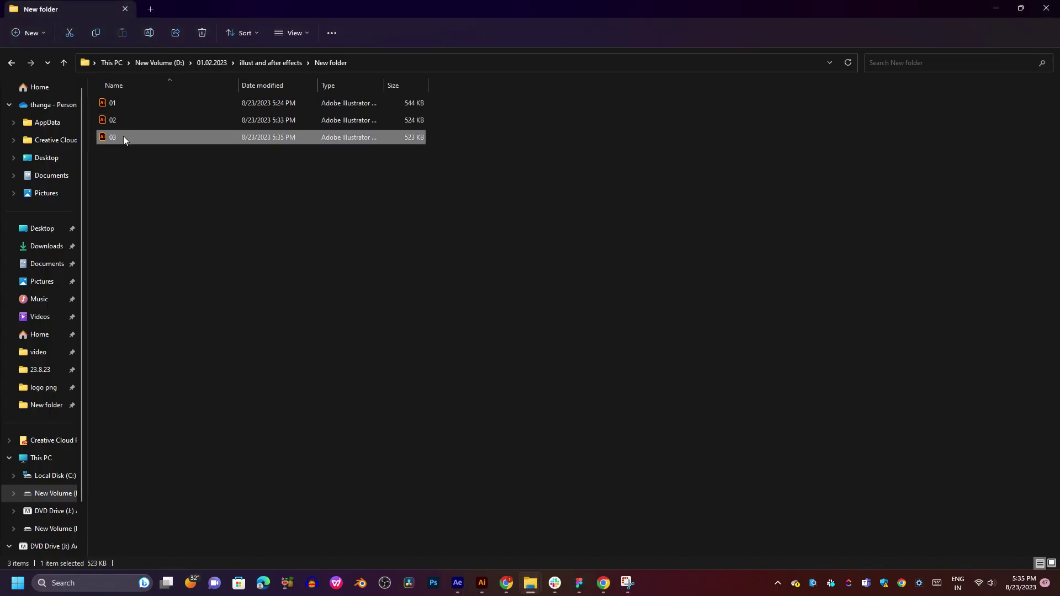
{"action": "double_click", "coordinate": [124, 137]}
{"action": "key", "text": "alt+Tab"}
{"action": "key", "text": "alt+Tab"}
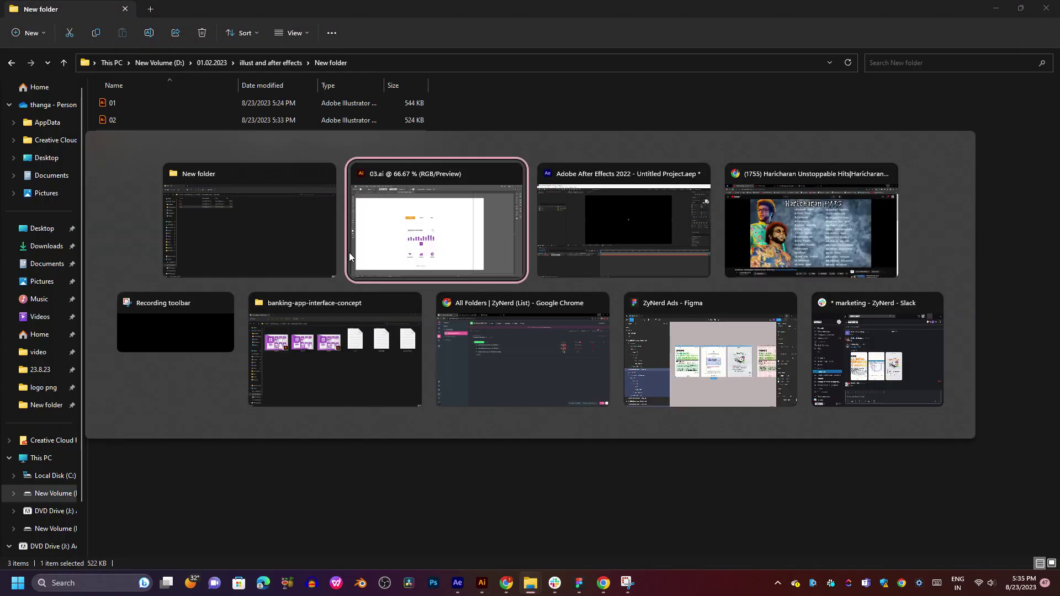
{"action": "key", "text": "alt+Tab"}
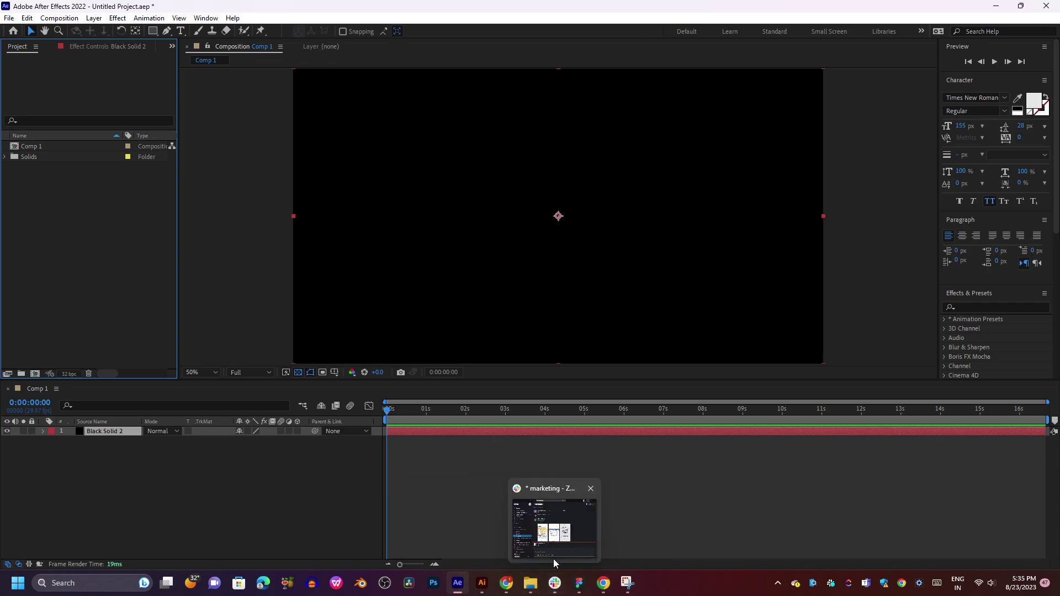
Import file 03 from New folder into After Effects as a document-size composition and open it at 0:00:02:06.
{"action": "mouse_move", "coordinate": [530, 583]}
{"action": "left_click", "coordinate": [579, 521]}
{"action": "key", "text": "alt+Tab"}
{"action": "left_click_drag", "start_coordinate": [137, 137], "coordinate": [123, 304]}
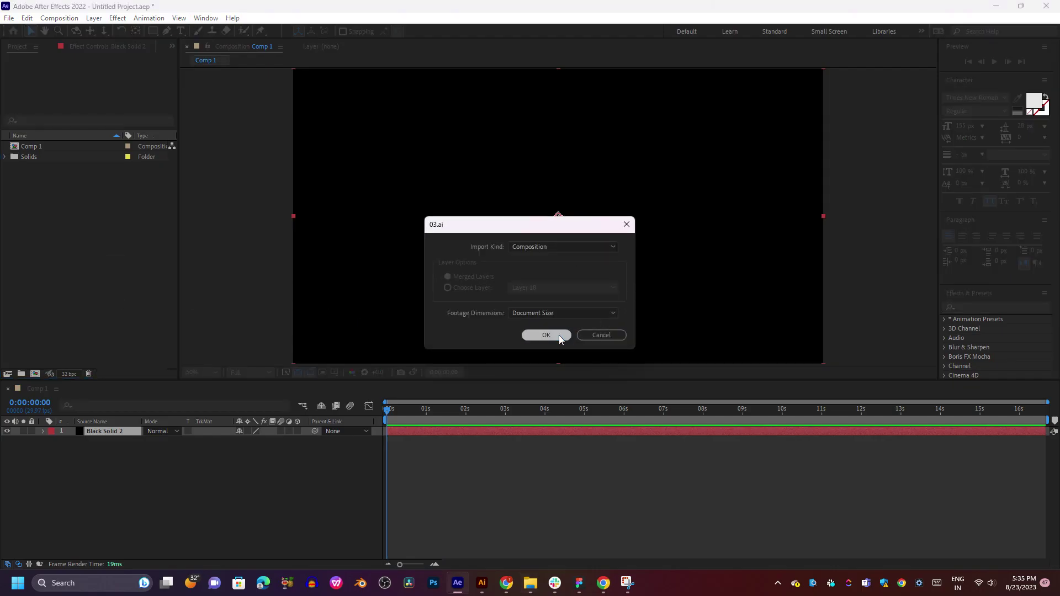
{"action": "left_click", "coordinate": [545, 333]}
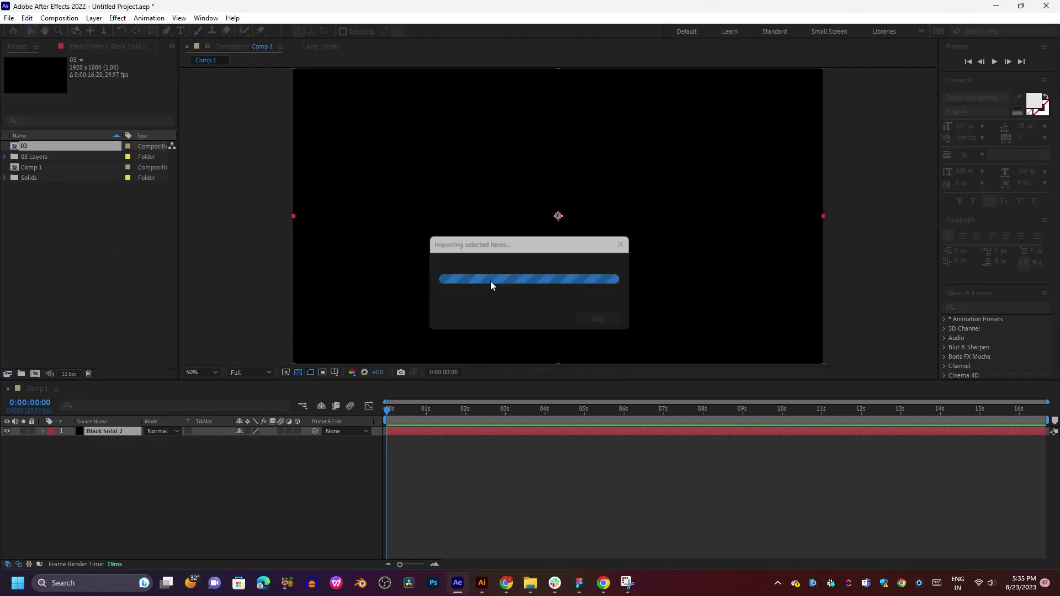
{"action": "double_click", "coordinate": [44, 147]}
{"action": "left_click", "coordinate": [472, 412]}
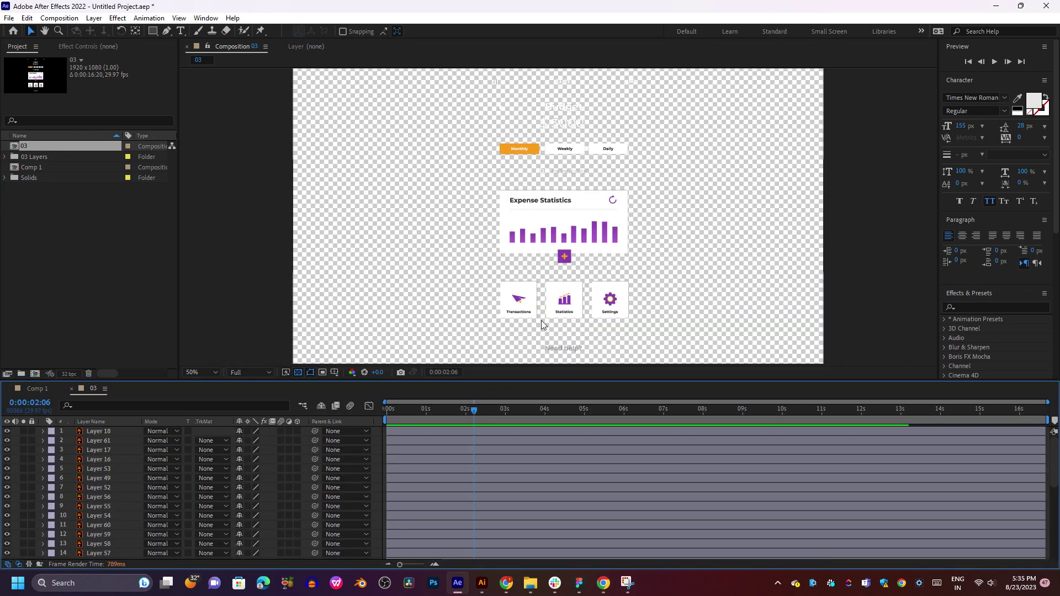
Delete the hidden layers 9, 3, 2, 6, 7 and 1 from the 03 timeline.
{"action": "scroll", "coordinate": [159, 450], "scroll_direction": "down", "scroll_amount": 5}
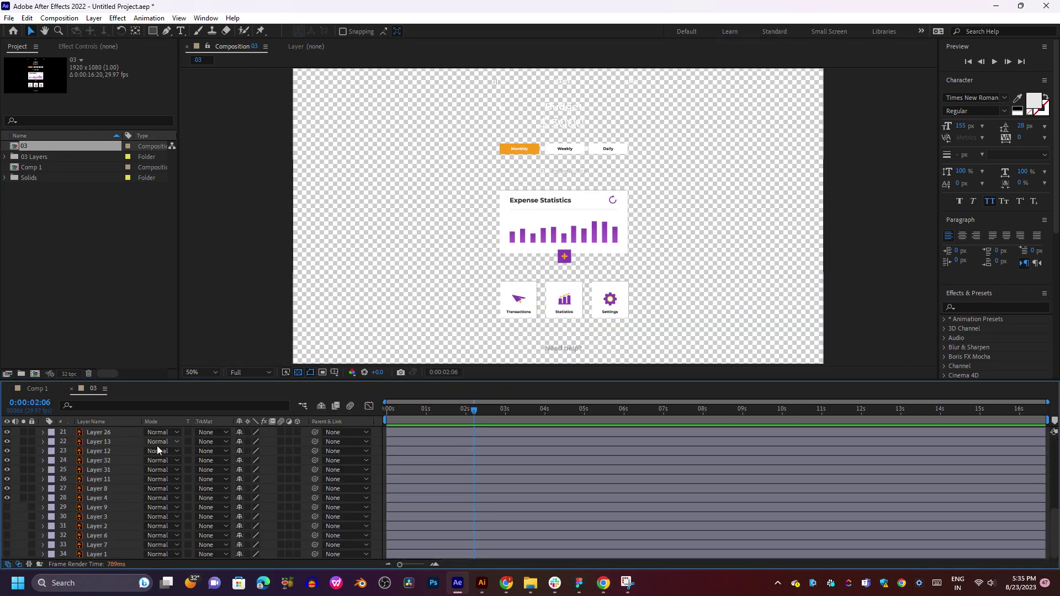
{"action": "left_click", "coordinate": [91, 511]}
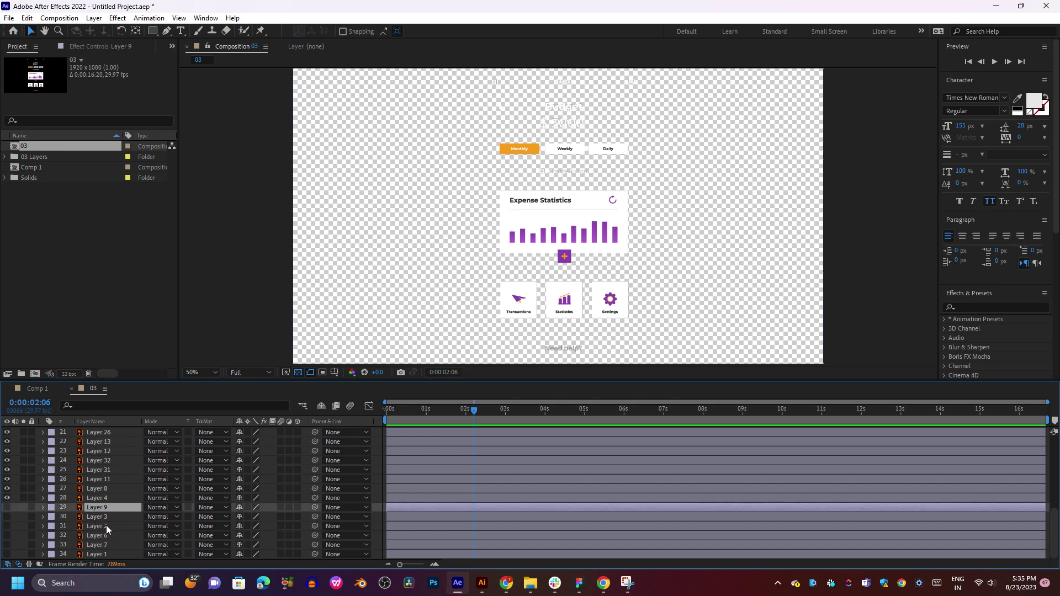
{"action": "left_click", "coordinate": [97, 552], "text": "shift"}
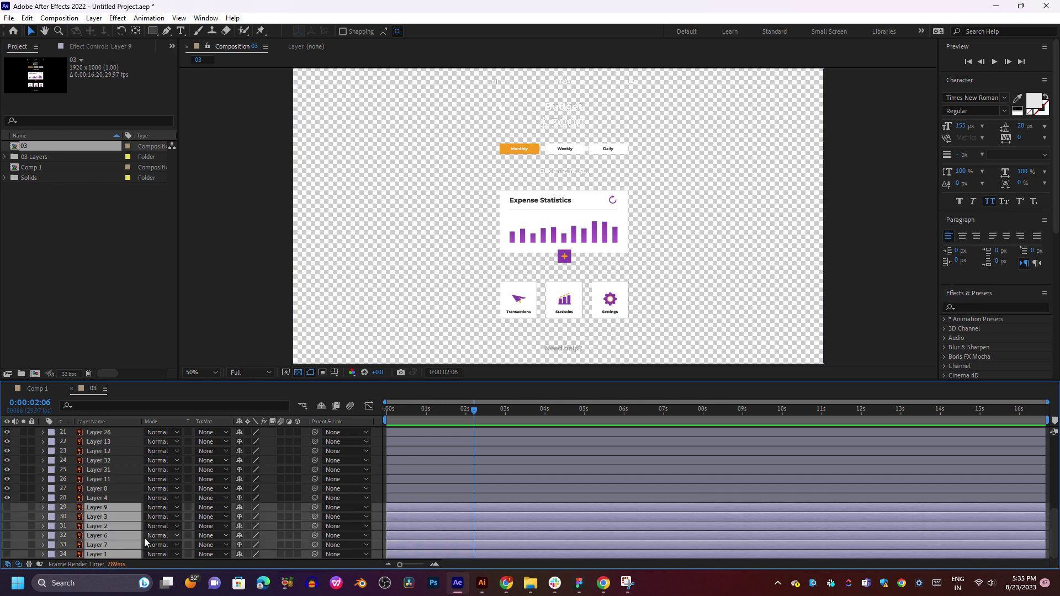
{"action": "key", "text": "Delete"}
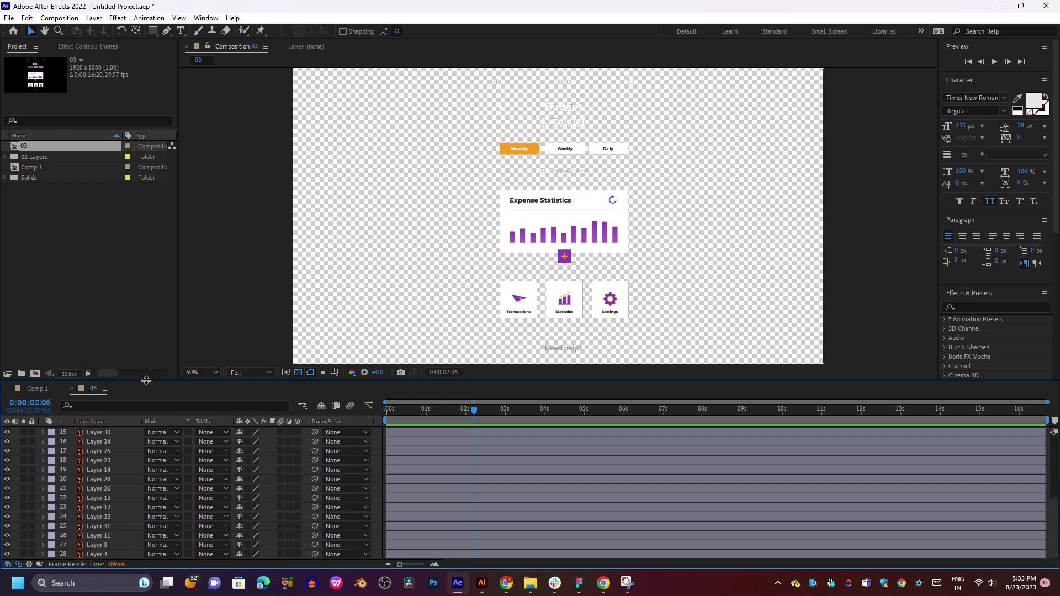
Add a black 1920 × 1080 px solid to composition 03 and place it beneath all the other layers.
{"action": "left_click_drag", "start_coordinate": [147, 380], "coordinate": [202, 207]}
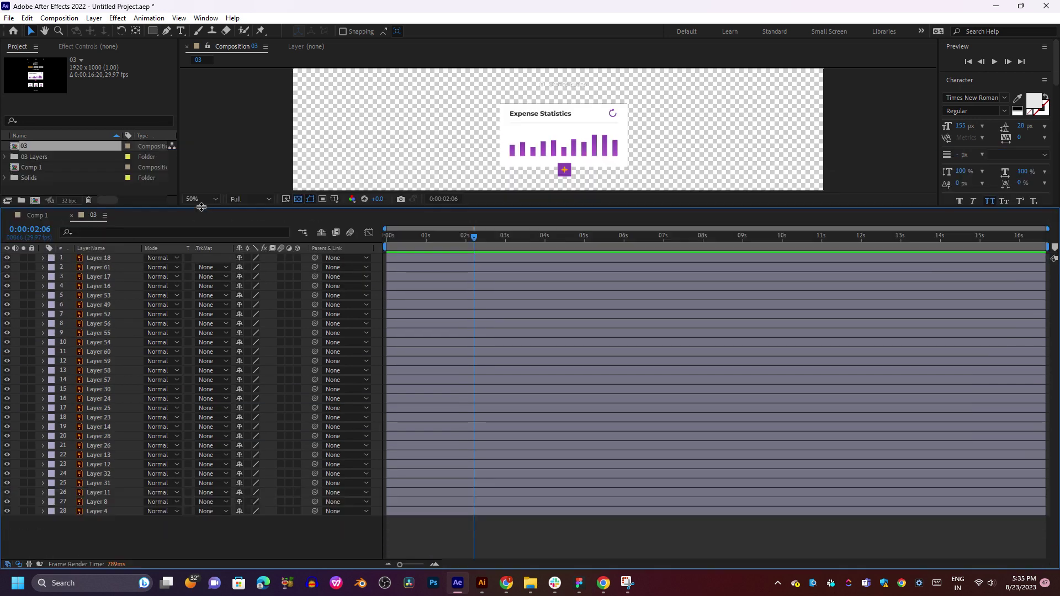
{"action": "right_click", "coordinate": [215, 544]}
{"action": "mouse_move", "coordinate": [282, 404]}
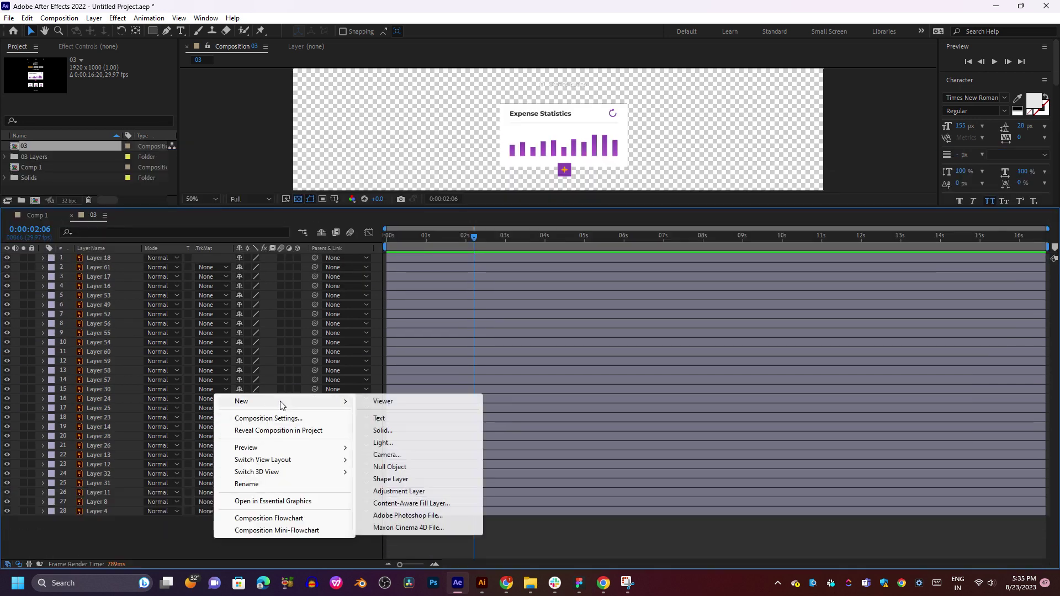
{"action": "left_click", "coordinate": [383, 403]}
{"action": "right_click", "coordinate": [270, 532]}
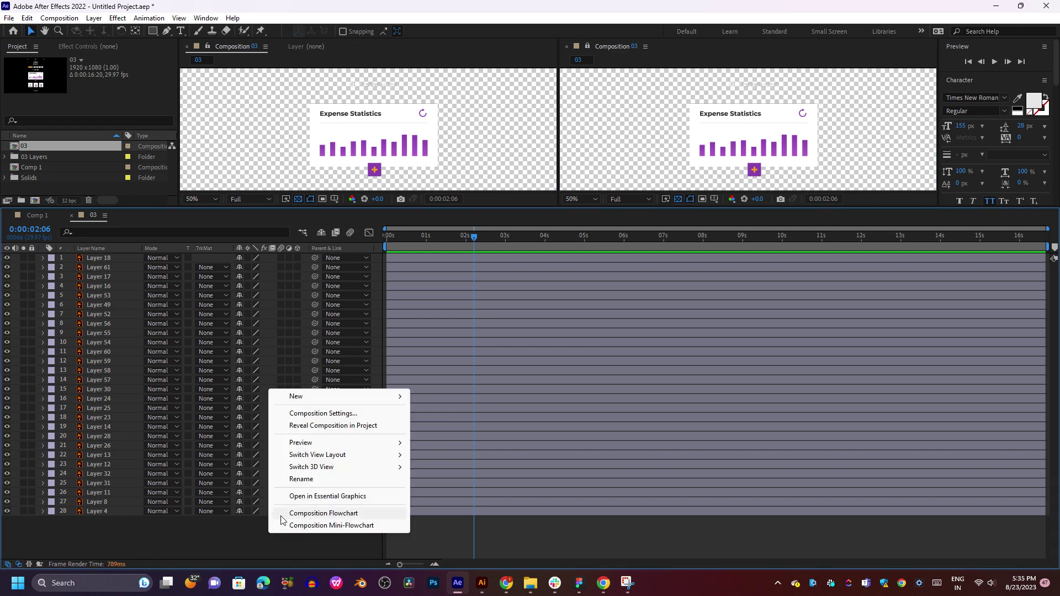
{"action": "mouse_move", "coordinate": [350, 398]}
{"action": "left_click", "coordinate": [438, 426]}
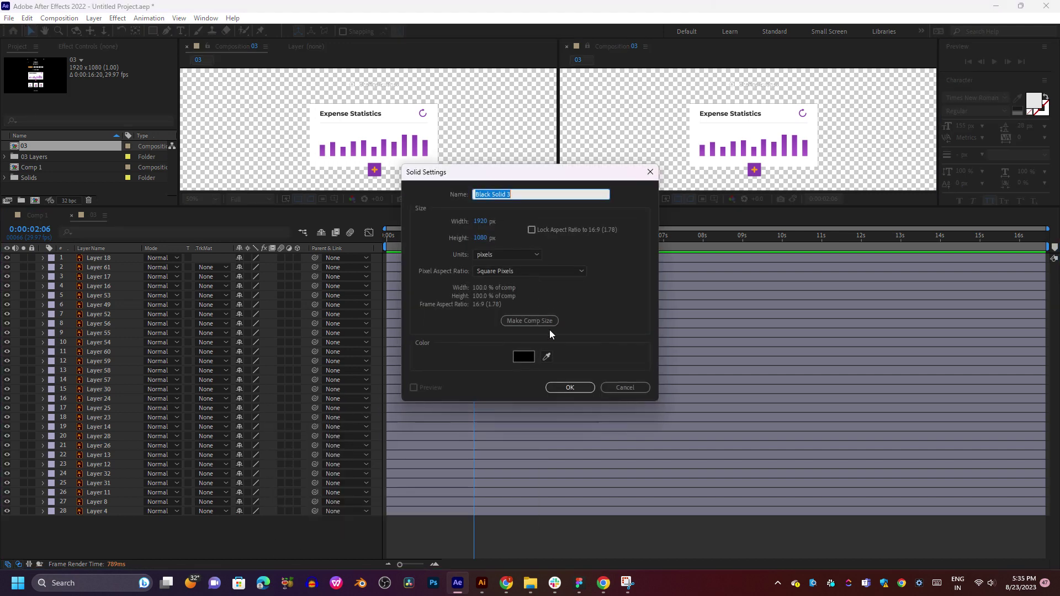
{"action": "left_click", "coordinate": [569, 389]}
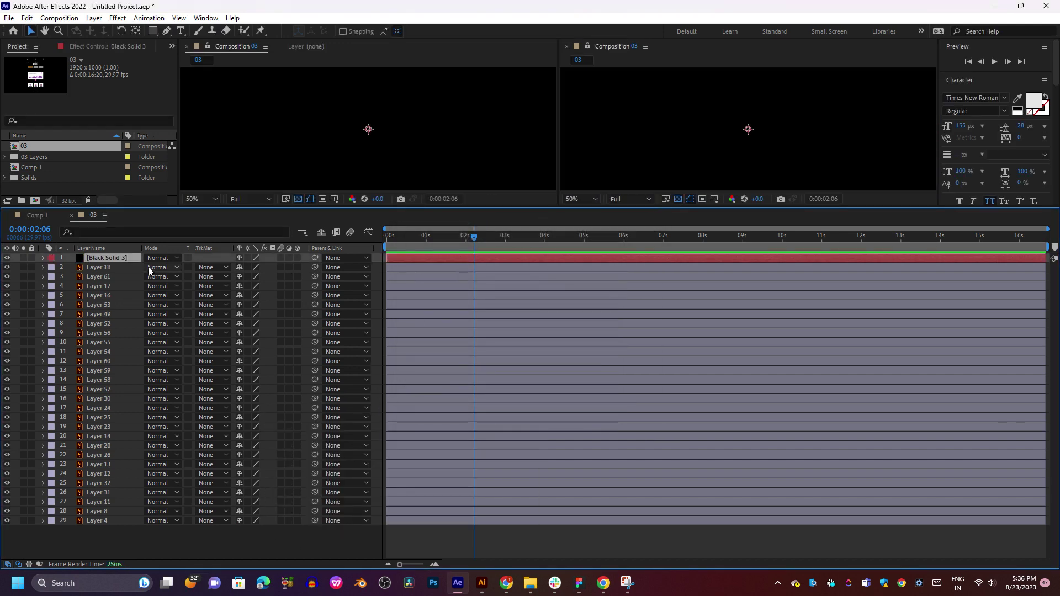
{"action": "left_click_drag", "start_coordinate": [131, 575], "coordinate": [126, 549]}
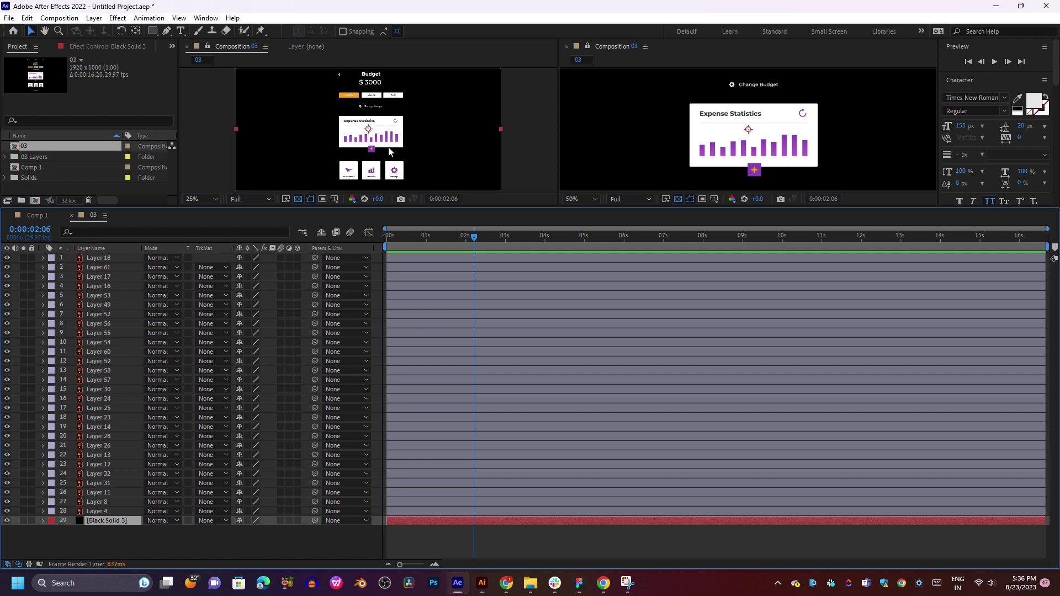
Open the black solid in its own layer view and set composition 03's background color to light blue A2E1F6.
{"action": "left_click", "coordinate": [87, 534]}
{"action": "double_click", "coordinate": [97, 521]}
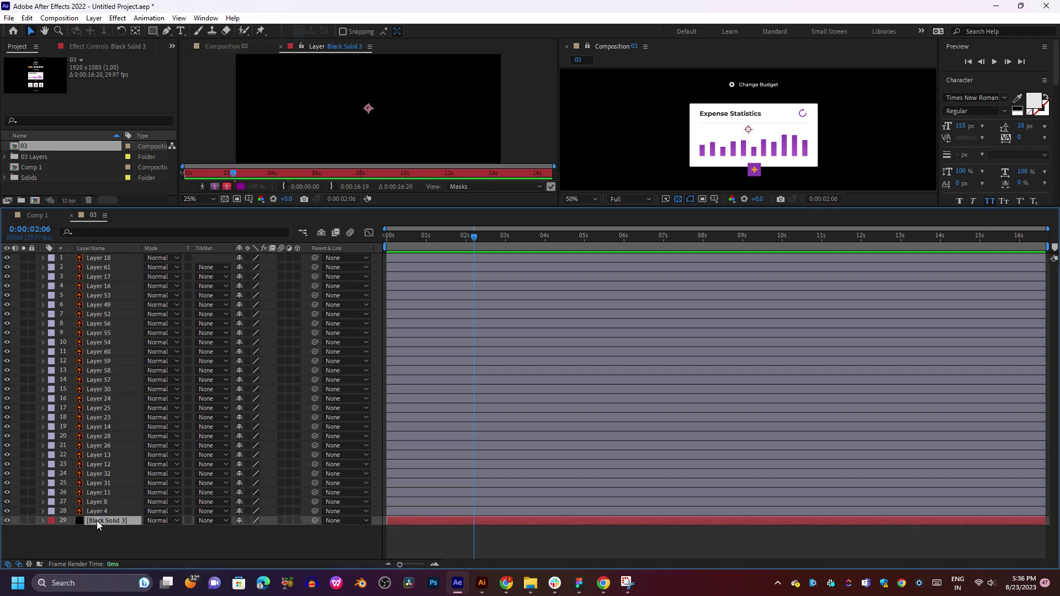
{"action": "key", "text": "ctrl+k"}
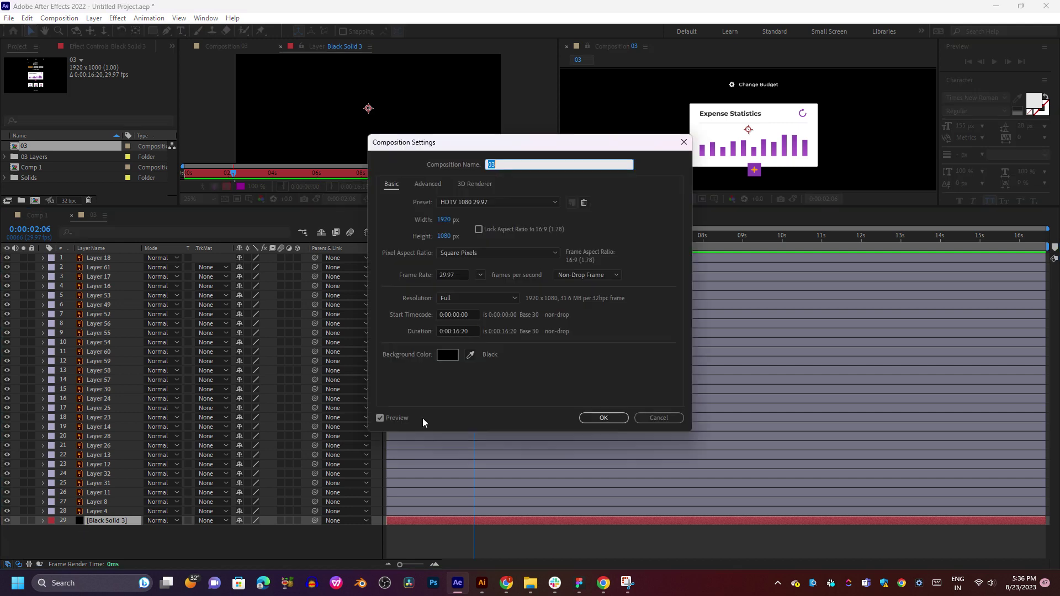
{"action": "left_click", "coordinate": [445, 356]}
{"action": "mouse_move", "coordinate": [423, 246]}
{"action": "left_mouse_down"}
{"action": "mouse_move", "coordinate": [398, 222]}
{"action": "mouse_move", "coordinate": [449, 257]}
{"action": "mouse_move", "coordinate": [434, 317]}
{"action": "mouse_move", "coordinate": [497, 239]}
{"action": "mouse_move", "coordinate": [446, 225]}
{"action": "left_mouse_up"}
{"action": "left_click", "coordinate": [550, 287]}
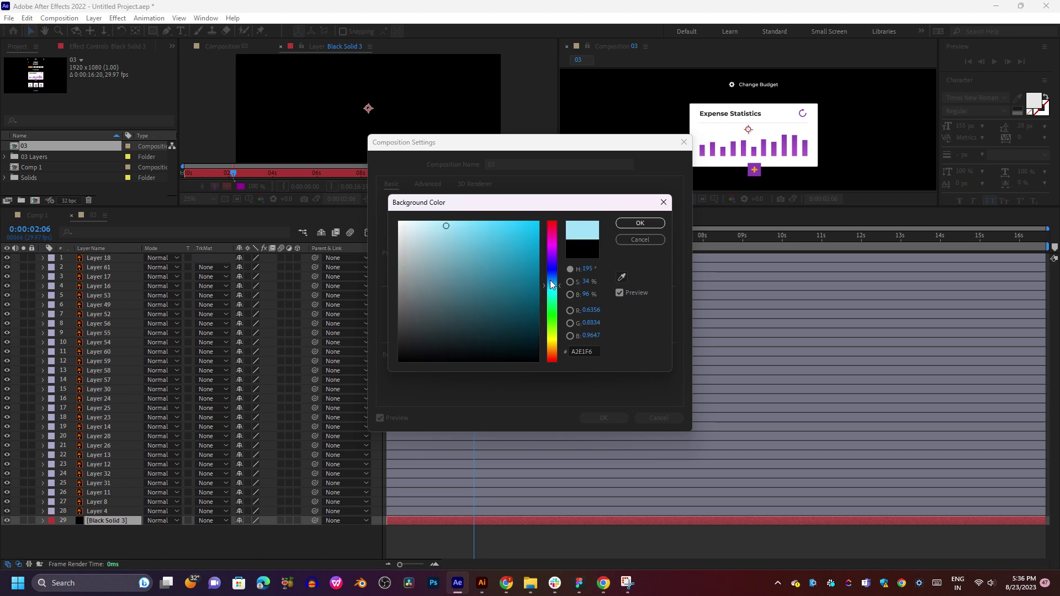
{"action": "left_click", "coordinate": [640, 223]}
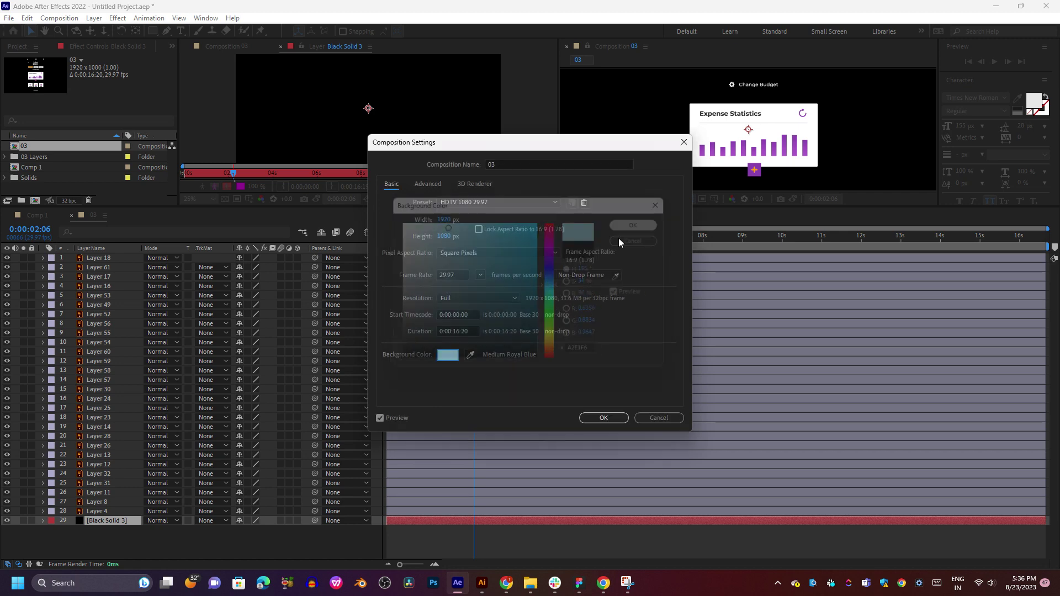
{"action": "left_click", "coordinate": [602, 418]}
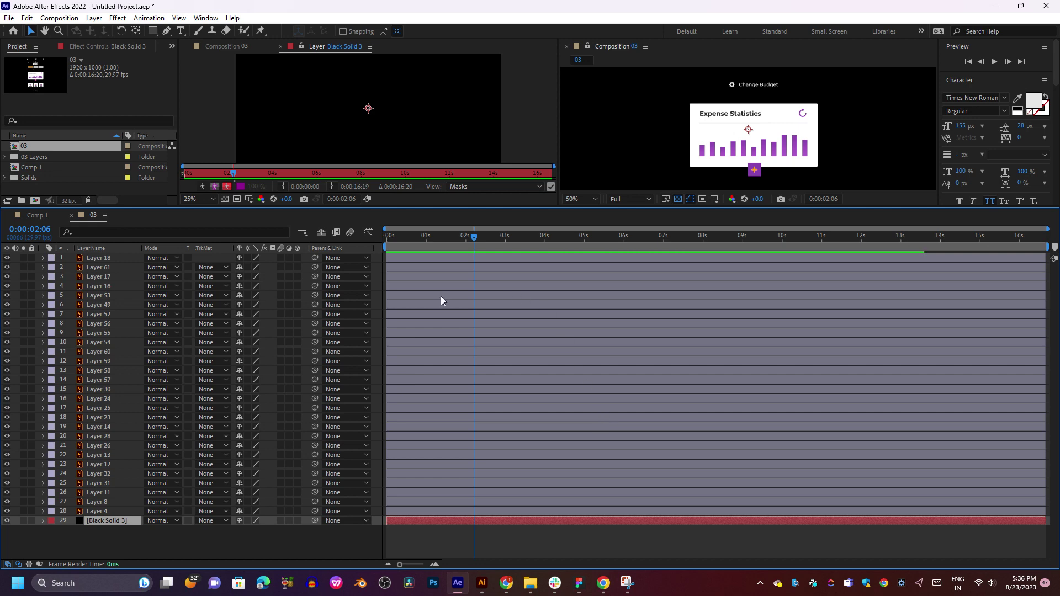
Look through the black solid's layer options and review the settings of composition 03.
{"action": "left_click", "coordinate": [121, 534]}
{"action": "left_click", "coordinate": [108, 525]}
{"action": "right_click", "coordinate": [108, 525]}
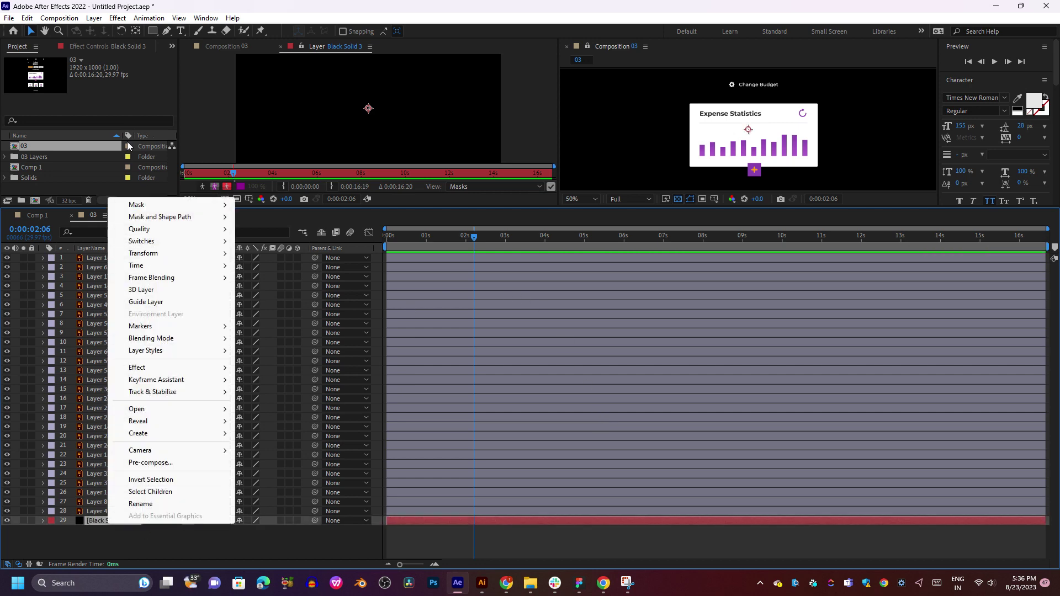
{"action": "left_click", "coordinate": [72, 19]}
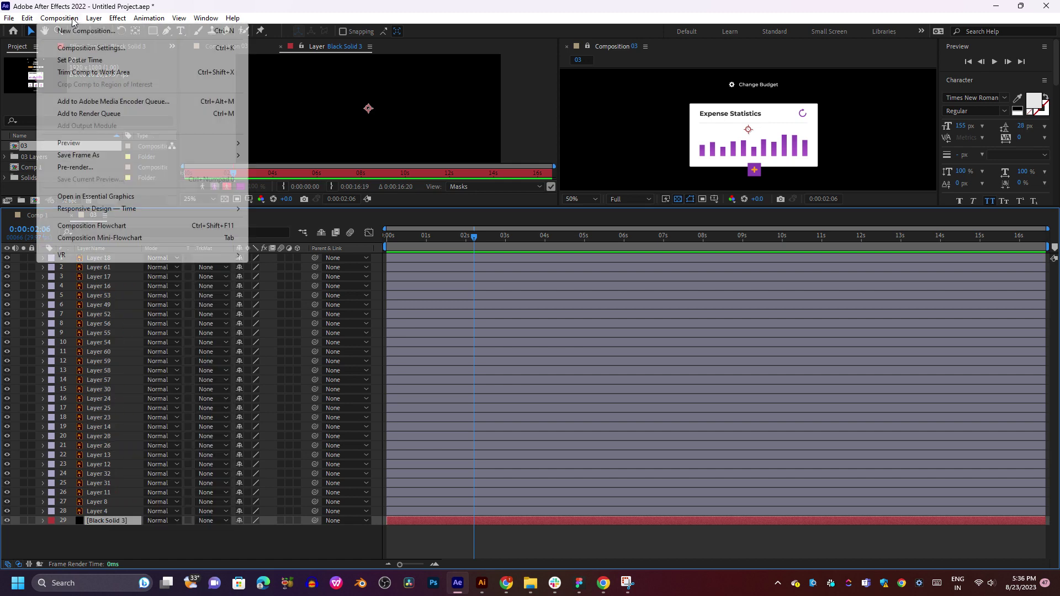
{"action": "left_click", "coordinate": [92, 48]}
{"action": "left_click", "coordinate": [604, 418]}
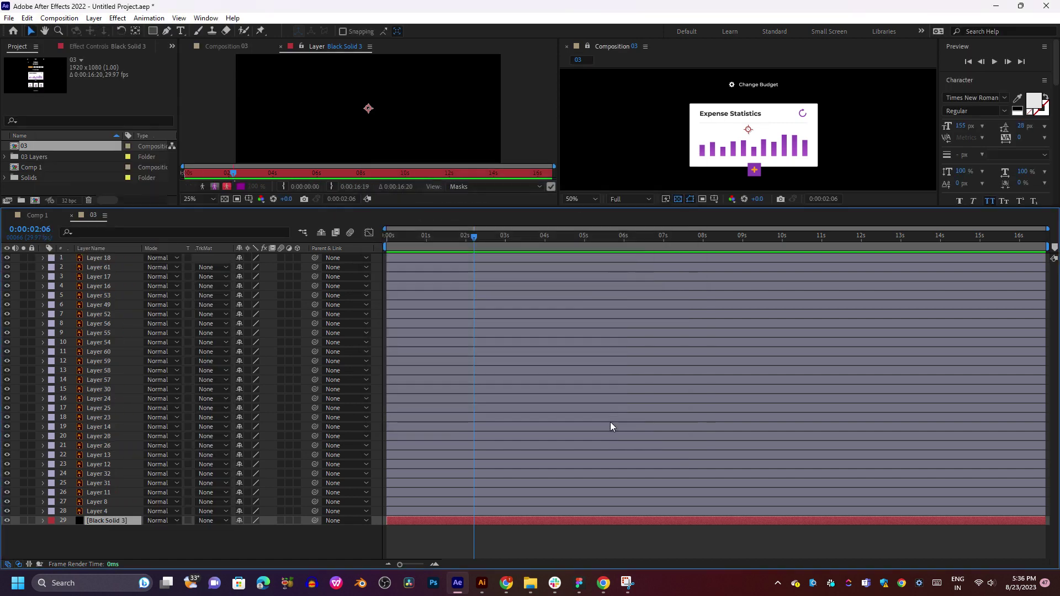
{"action": "left_click", "coordinate": [225, 200]}
{"action": "left_click", "coordinate": [59, 18]}
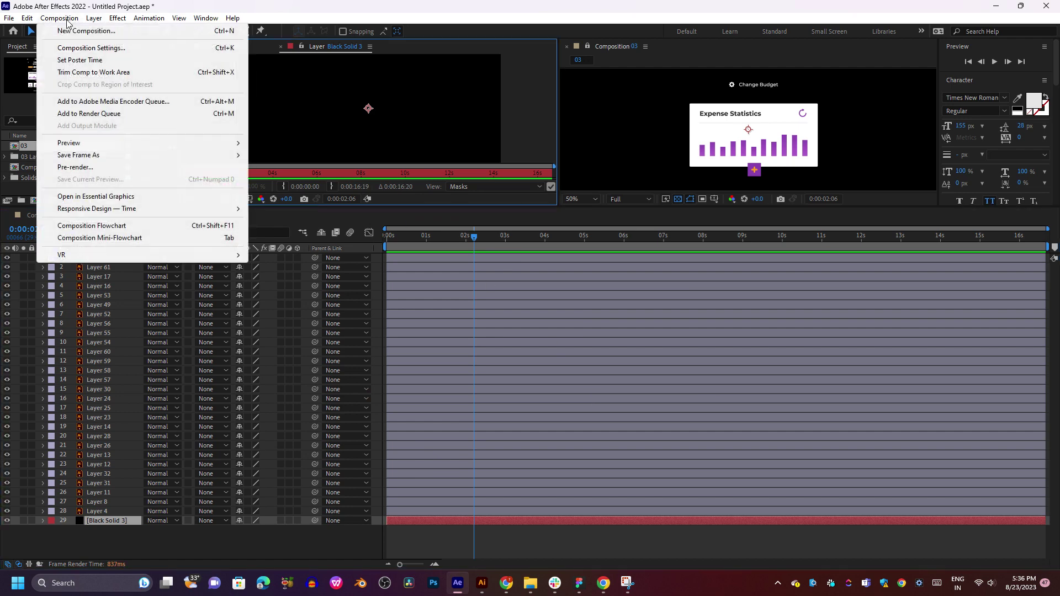
{"action": "left_click", "coordinate": [79, 76]}
{"action": "left_click_drag", "start_coordinate": [494, 234], "coordinate": [440, 280]}
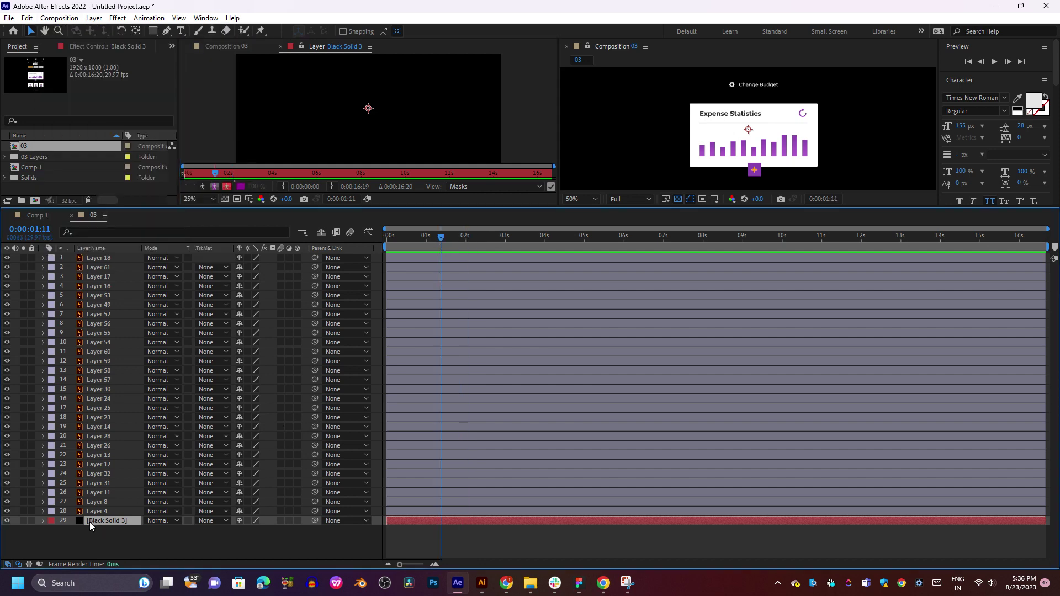
Create a new 1920 × 1080 px composition named Comp 2 with the HDTV 1080 29.97 preset and turn off its transparency grid.
{"action": "left_click", "coordinate": [59, 17]}
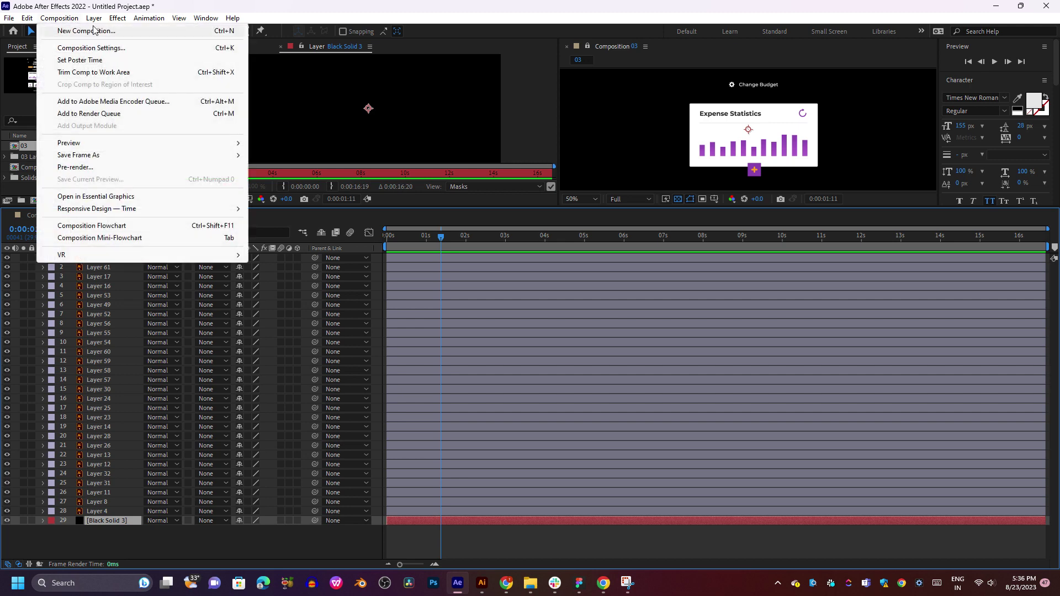
{"action": "left_click", "coordinate": [98, 32]}
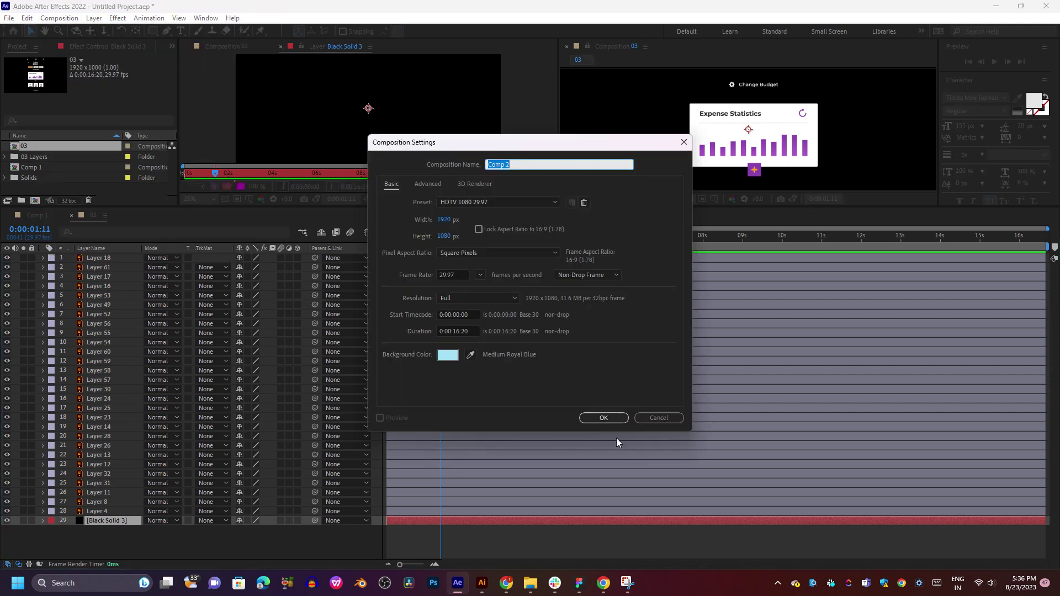
{"action": "left_click", "coordinate": [603, 423]}
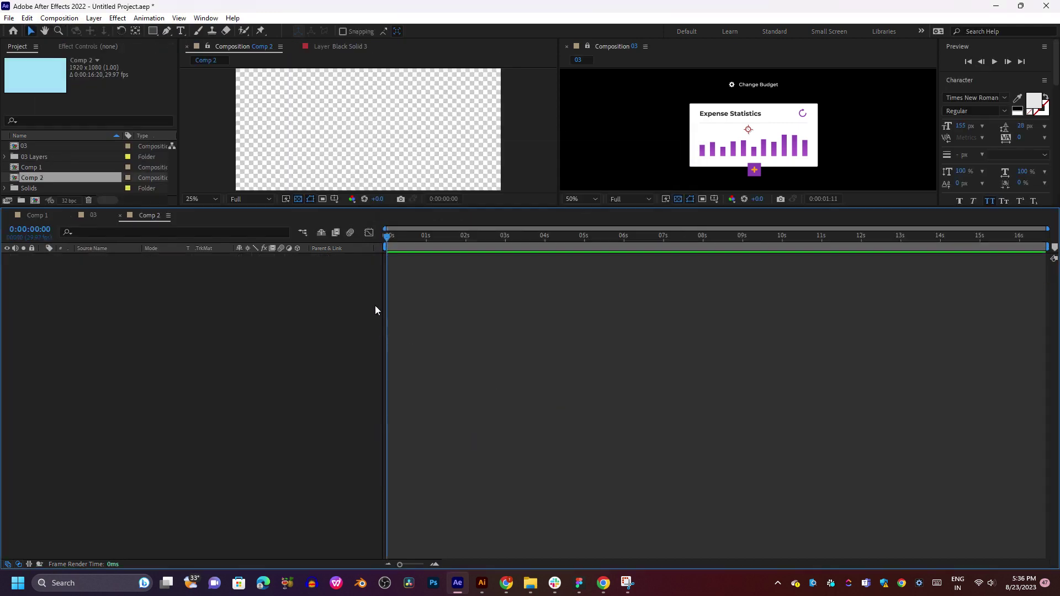
{"action": "left_click", "coordinate": [298, 198]}
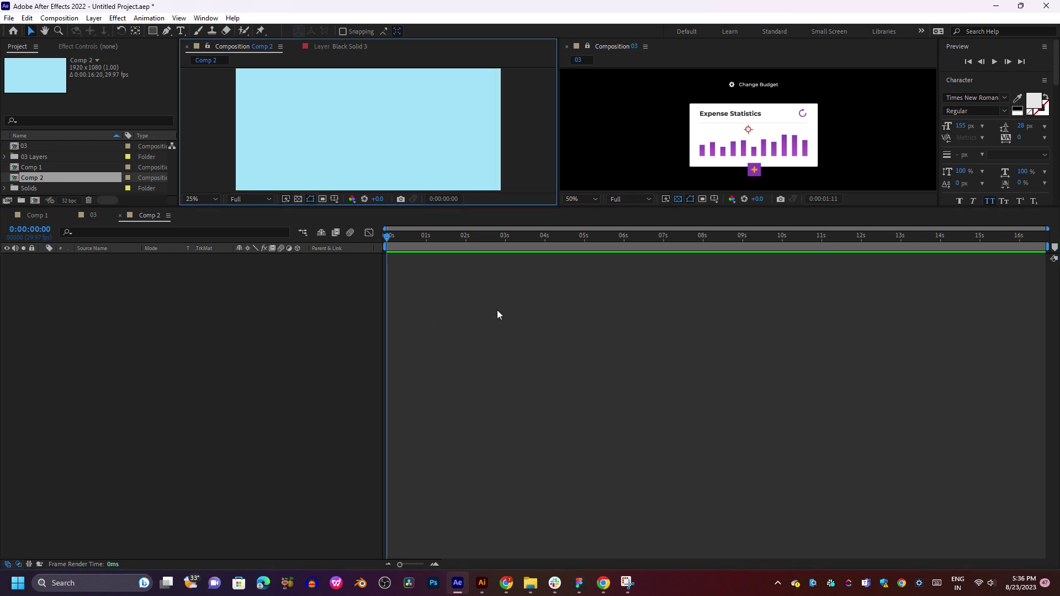
Nest composition 03 as a layer in Comp 2.
{"action": "left_click", "coordinate": [31, 151]}
{"action": "left_click_drag", "start_coordinate": [31, 151], "coordinate": [167, 340]}
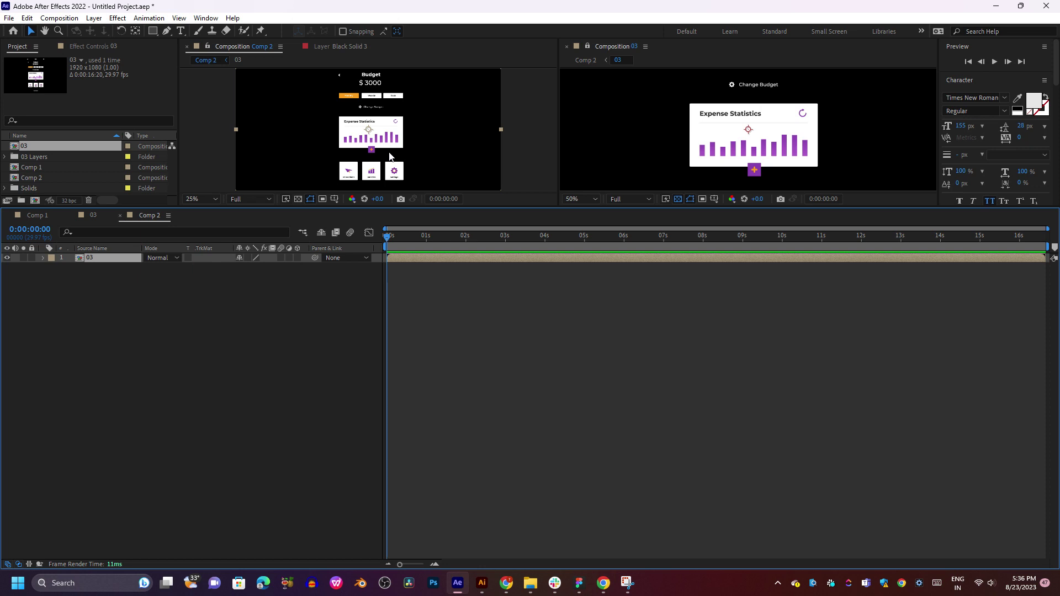
{"action": "scroll", "coordinate": [390, 152], "scroll_direction": "down", "scroll_amount": 1}
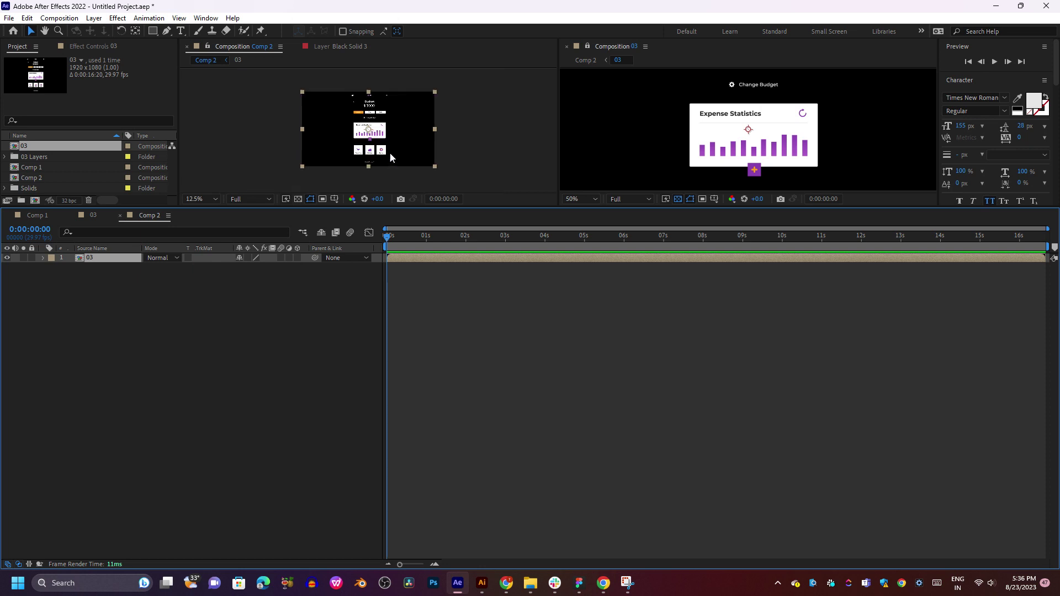
Hide the black solid in composition 03, check the result in Comp 2, and return to the 03 timeline.
{"action": "double_click", "coordinate": [98, 257]}
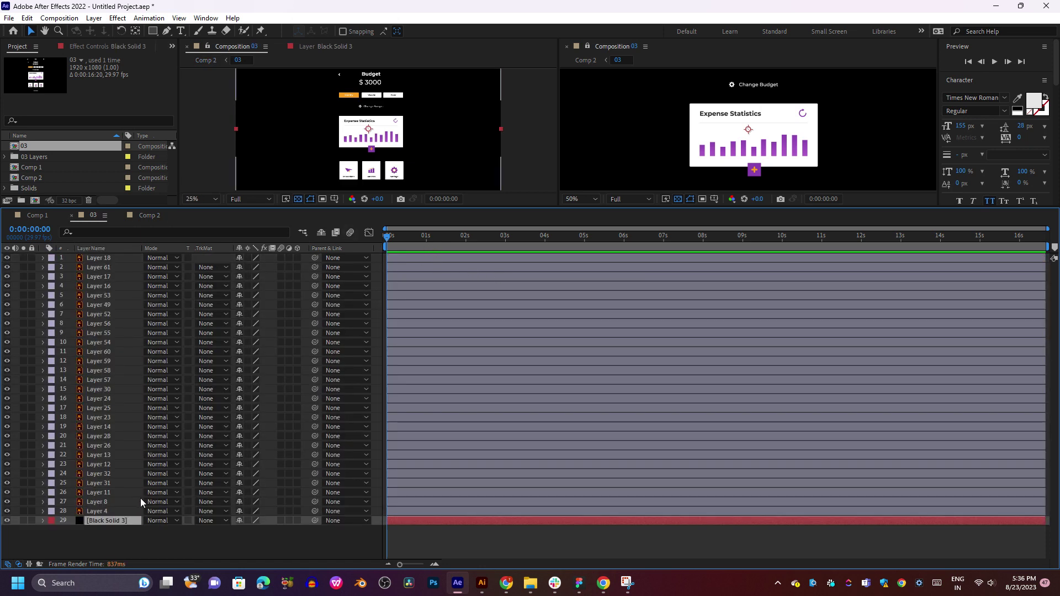
{"action": "left_click", "coordinate": [7, 521]}
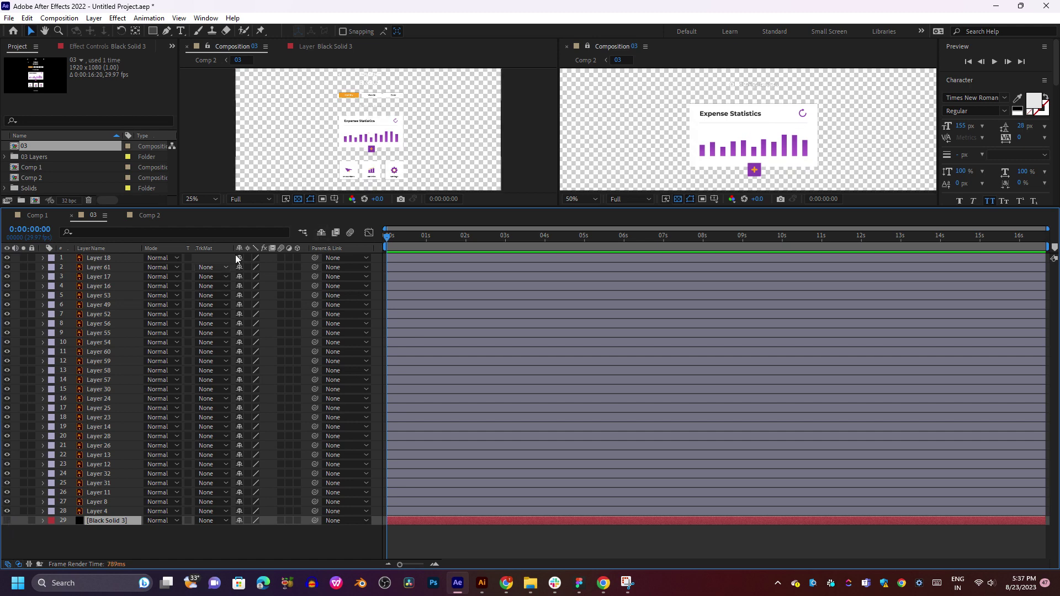
{"action": "left_click", "coordinate": [137, 216]}
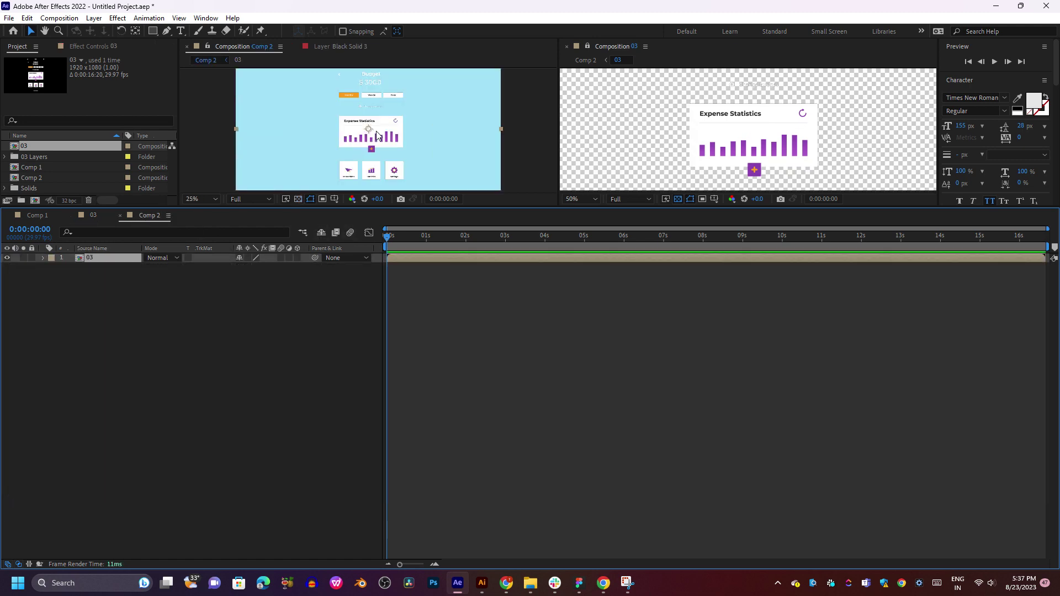
{"action": "left_click_drag", "start_coordinate": [405, 241], "coordinate": [449, 254]}
{"action": "double_click", "coordinate": [449, 254]}
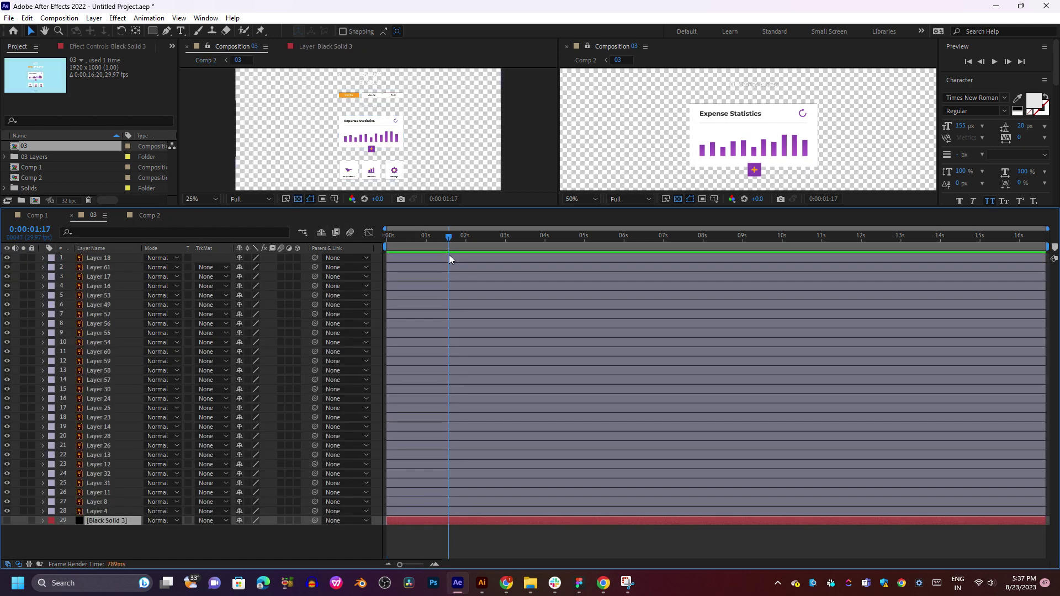
{"action": "left_click_drag", "start_coordinate": [389, 138], "coordinate": [388, 127]}
Add a light blue 92DFFF solid of 1920 × 1080 px to composition 03 beneath the artwork layers.
{"action": "right_click", "coordinate": [105, 532]}
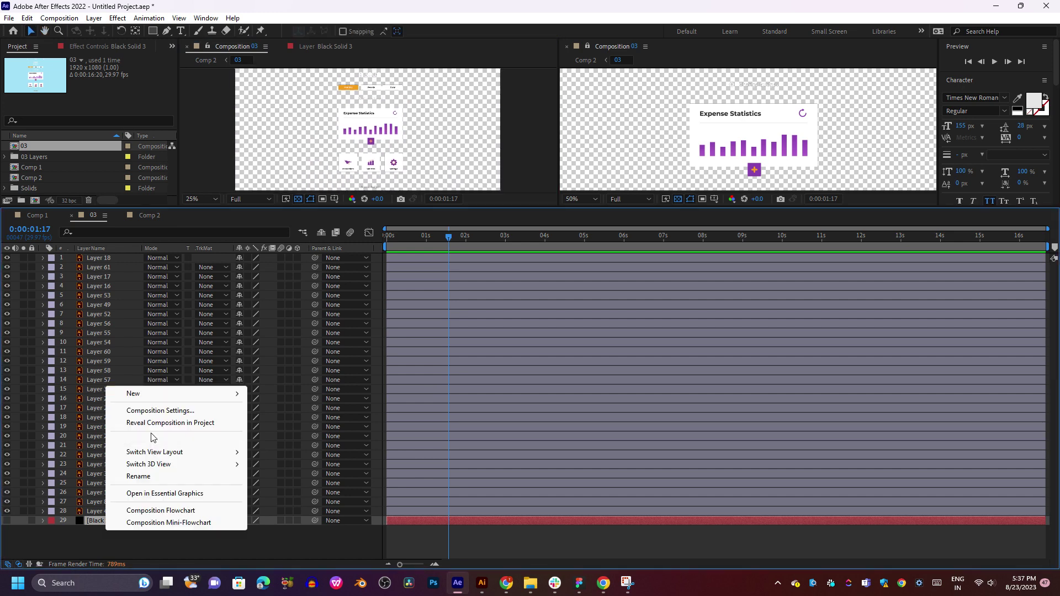
{"action": "mouse_move", "coordinate": [168, 398]}
{"action": "left_click", "coordinate": [279, 423]}
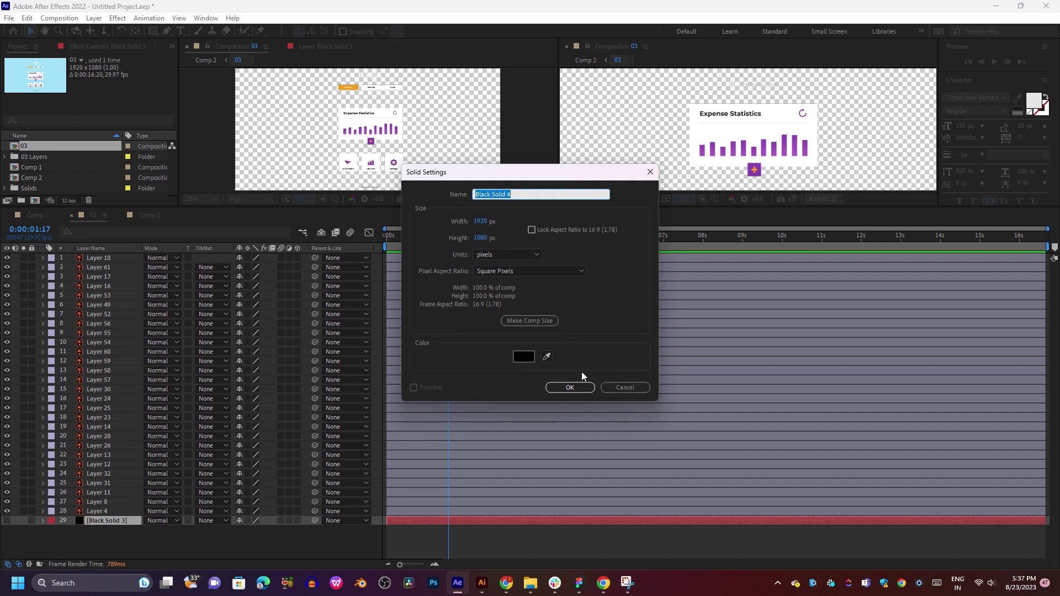
{"action": "left_click", "coordinate": [523, 357]}
{"action": "mouse_move", "coordinate": [520, 355]}
{"action": "left_mouse_down"}
{"action": "mouse_move", "coordinate": [457, 227]}
{"action": "mouse_move", "coordinate": [396, 288]}
{"action": "left_mouse_up"}
{"action": "left_click", "coordinate": [555, 307]}
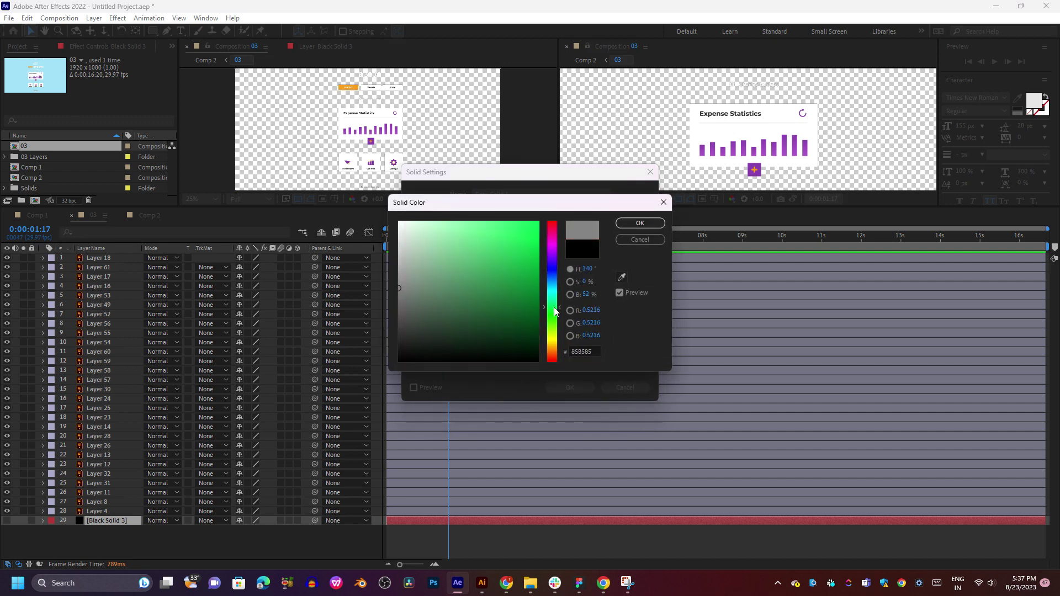
{"action": "left_click_drag", "start_coordinate": [469, 227], "coordinate": [458, 206]}
{"action": "left_click_drag", "start_coordinate": [552, 278], "coordinate": [555, 288]}
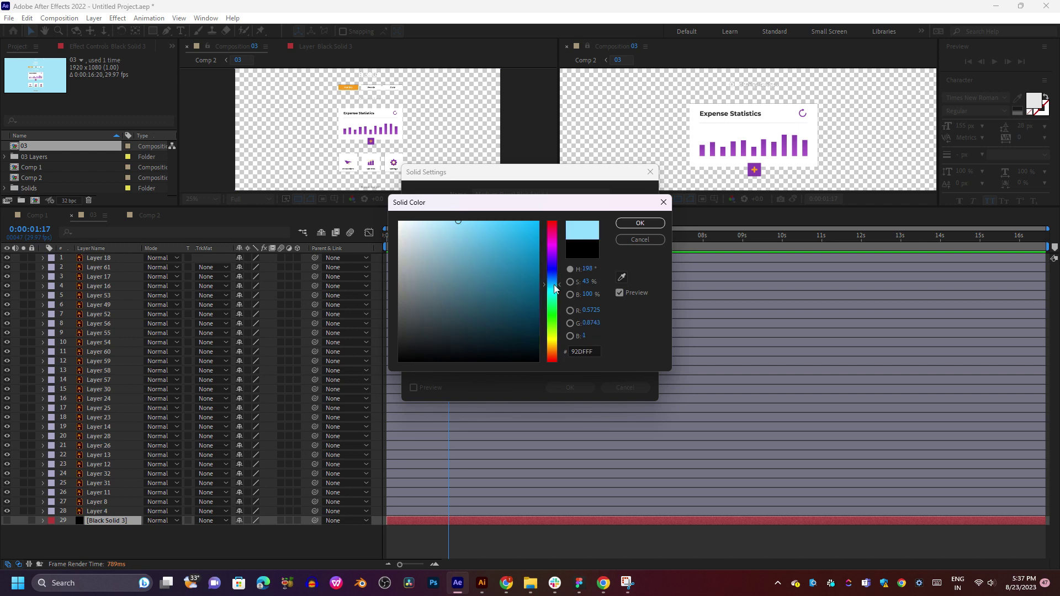
{"action": "left_click", "coordinate": [638, 223]}
{"action": "left_click", "coordinate": [572, 388]}
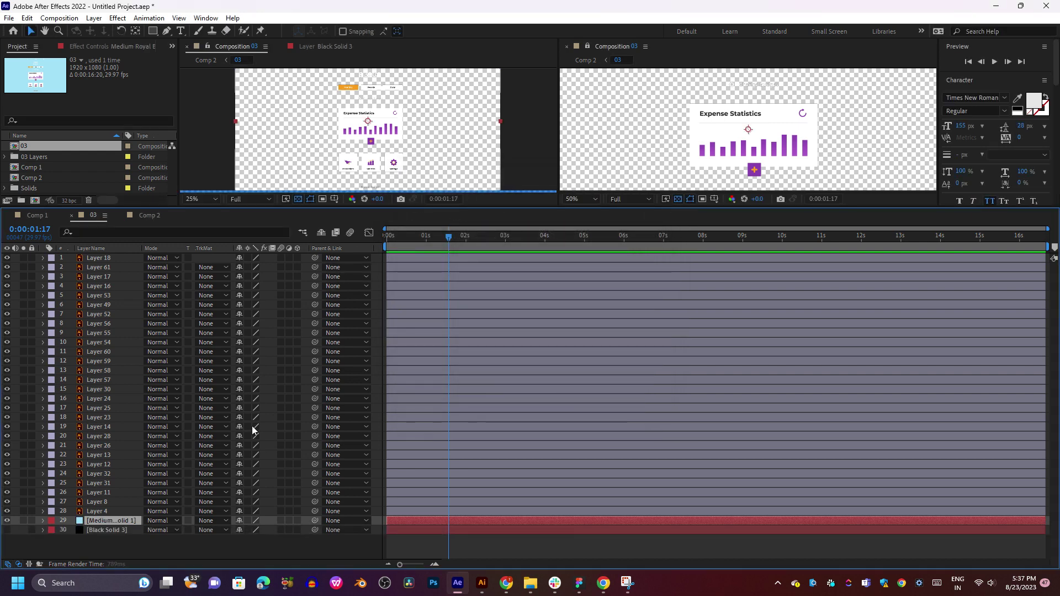
{"action": "scroll", "coordinate": [341, 173], "scroll_direction": "down", "scroll_amount": 1}
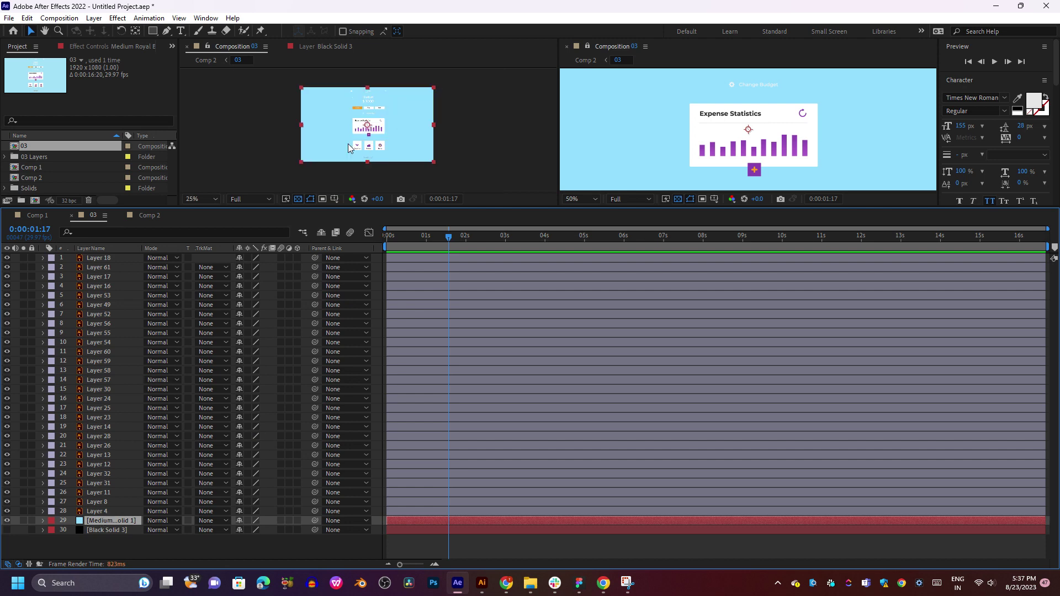
Enlarge the viewer area, close the second viewer of composition 03, and inspect the chart bars and artwork up close.
{"action": "left_click_drag", "start_coordinate": [304, 208], "coordinate": [330, 357]}
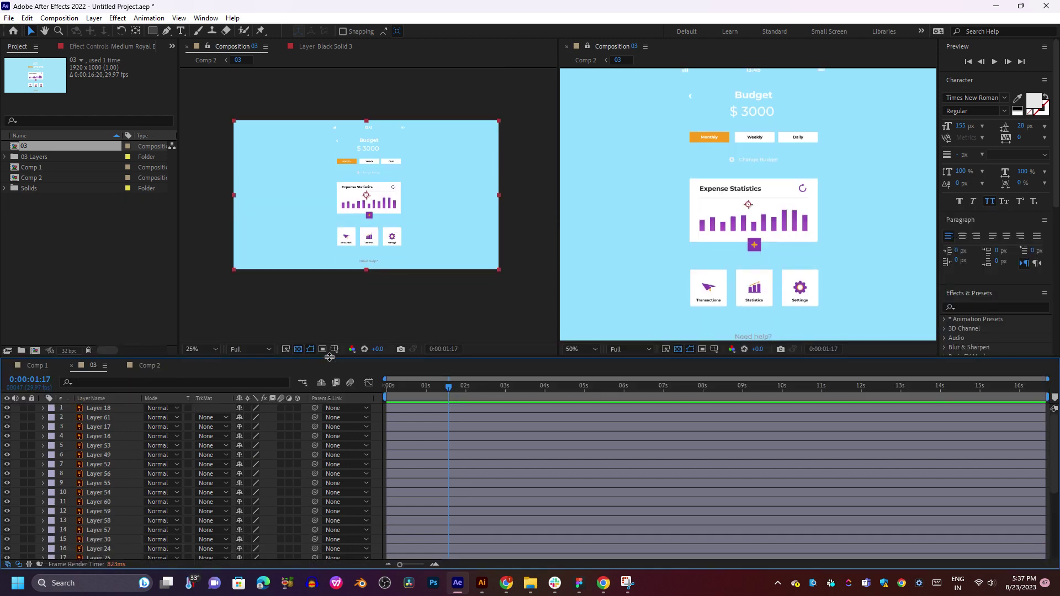
{"action": "left_click", "coordinate": [567, 46]}
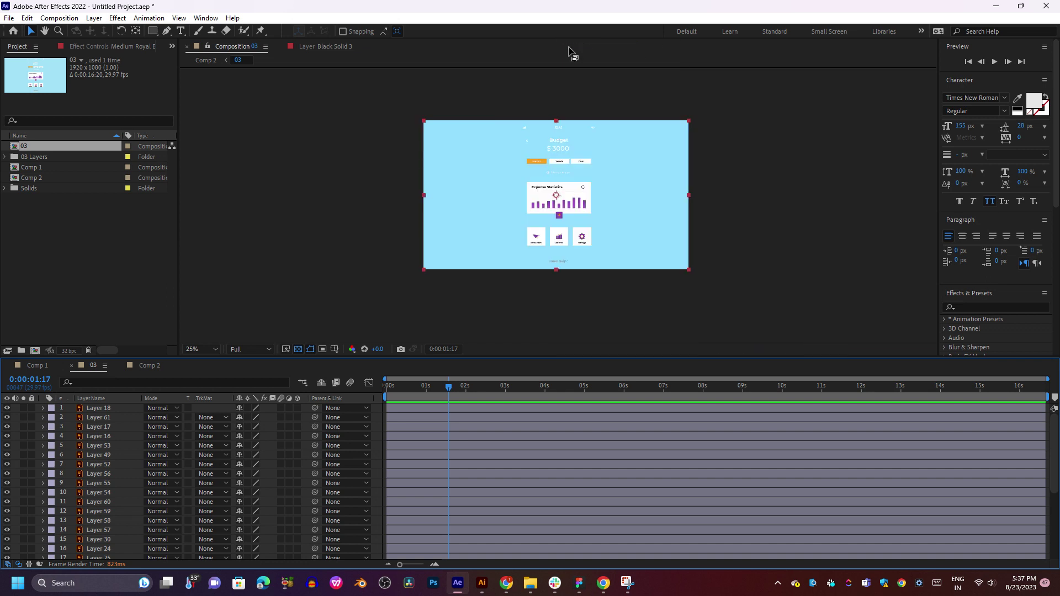
{"action": "scroll", "coordinate": [605, 223], "scroll_direction": "up", "scroll_amount": 1}
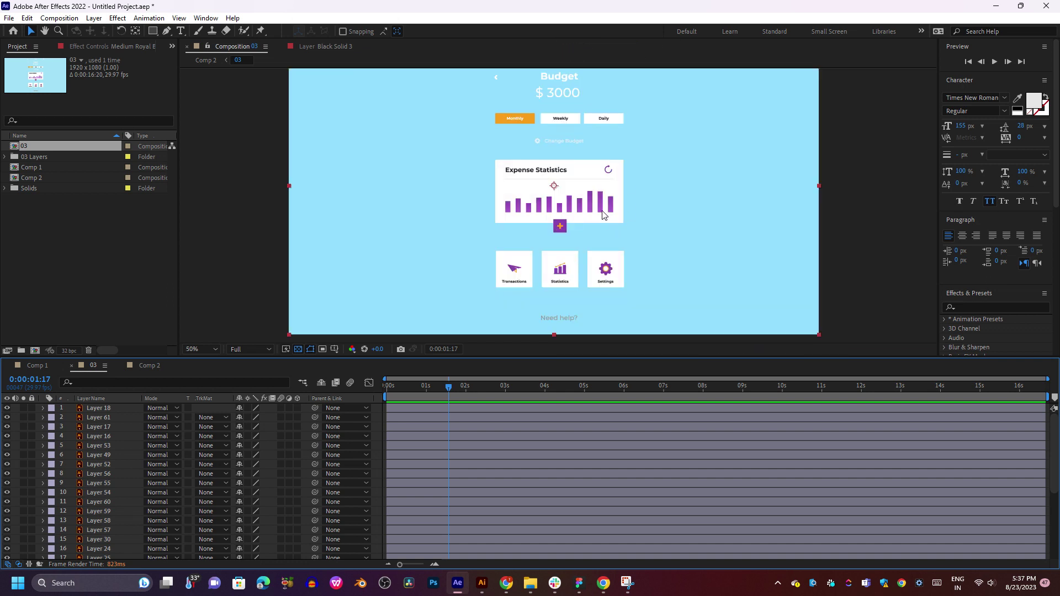
{"action": "scroll", "coordinate": [592, 194], "scroll_direction": "up", "scroll_amount": 1}
{"action": "scroll", "coordinate": [592, 193], "scroll_direction": "up", "scroll_amount": 4}
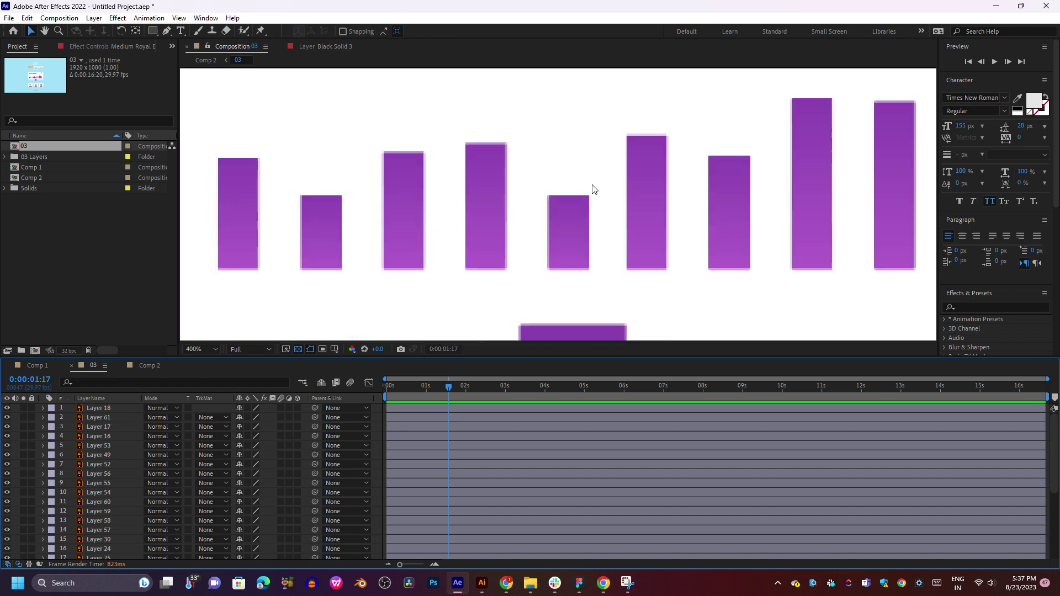
{"action": "scroll", "coordinate": [565, 204], "scroll_direction": "down", "scroll_amount": 5}
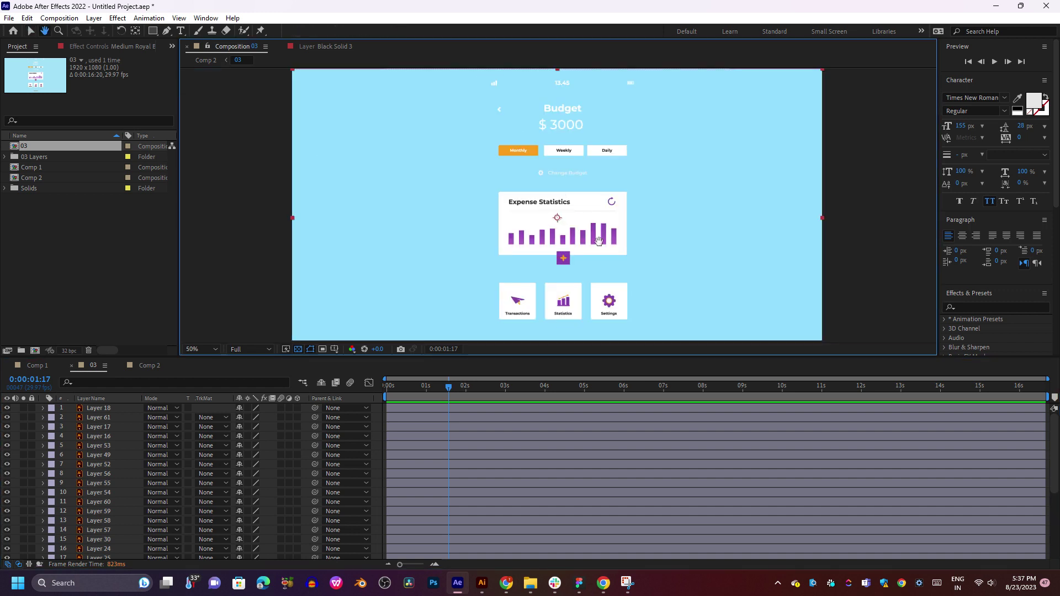
{"action": "key", "text": "v"}
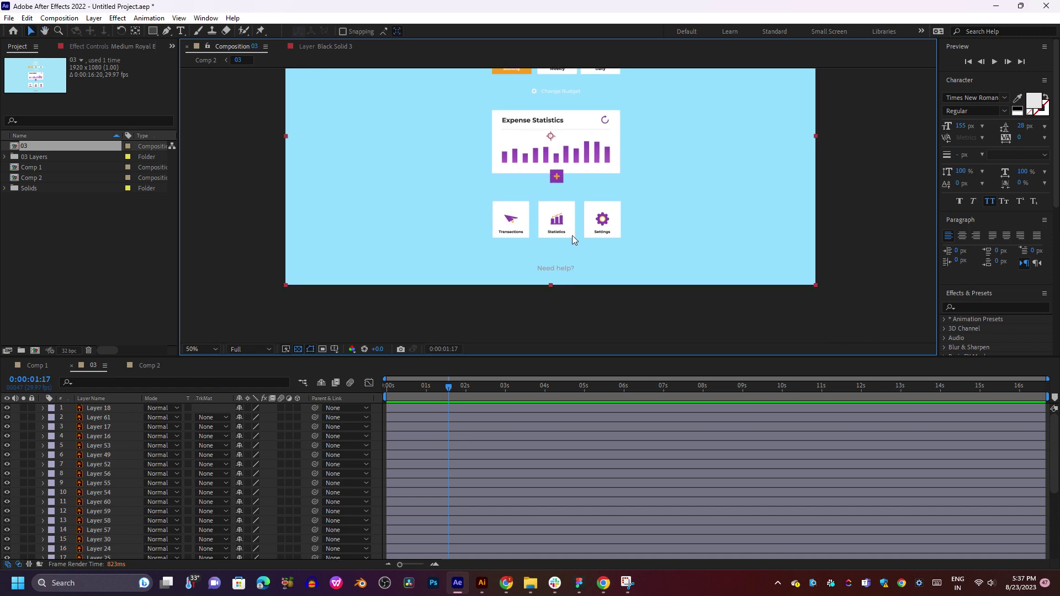
Lock the light blue solid layer in composition 03 so that it cannot be selected in the viewer.
{"action": "left_click", "coordinate": [118, 501]}
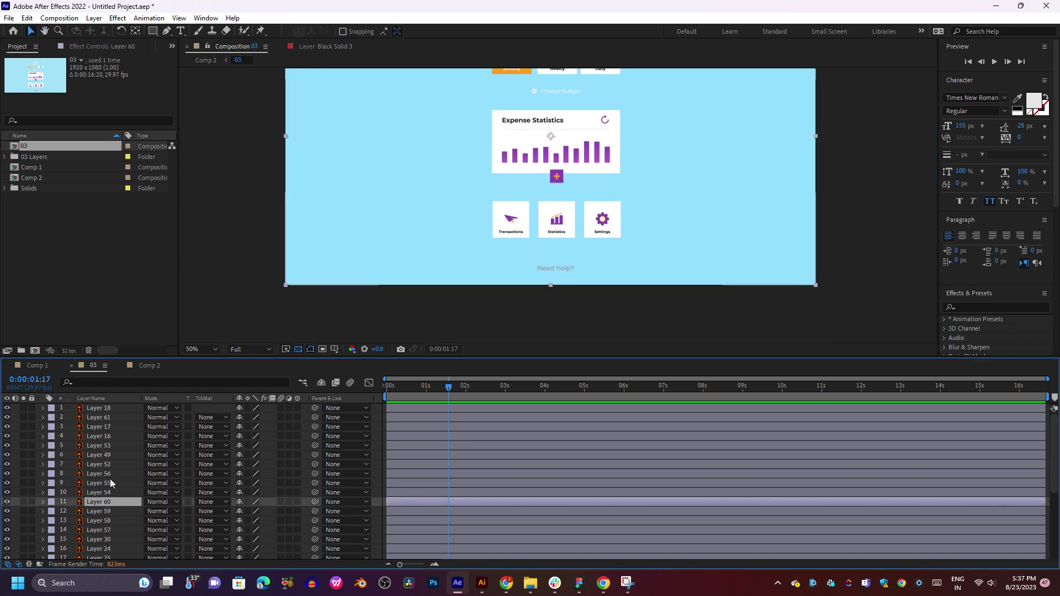
{"action": "left_click", "coordinate": [111, 480]}
{"action": "left_click", "coordinate": [109, 465]}
{"action": "left_click", "coordinate": [100, 436]}
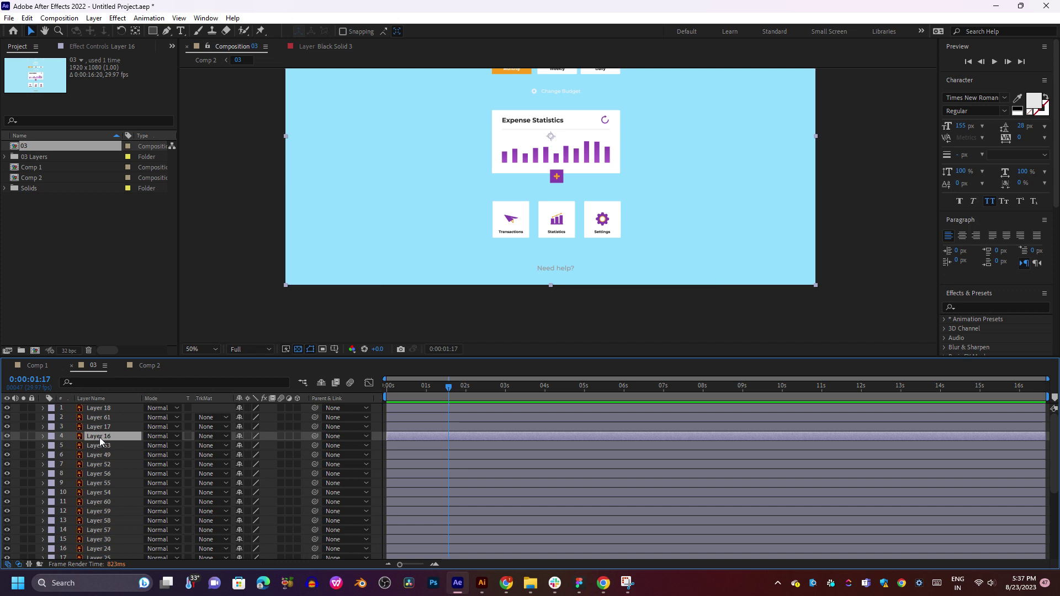
{"action": "scroll", "coordinate": [109, 468], "scroll_direction": "down", "scroll_amount": 1}
{"action": "scroll", "coordinate": [110, 469], "scroll_direction": "down", "scroll_amount": 3}
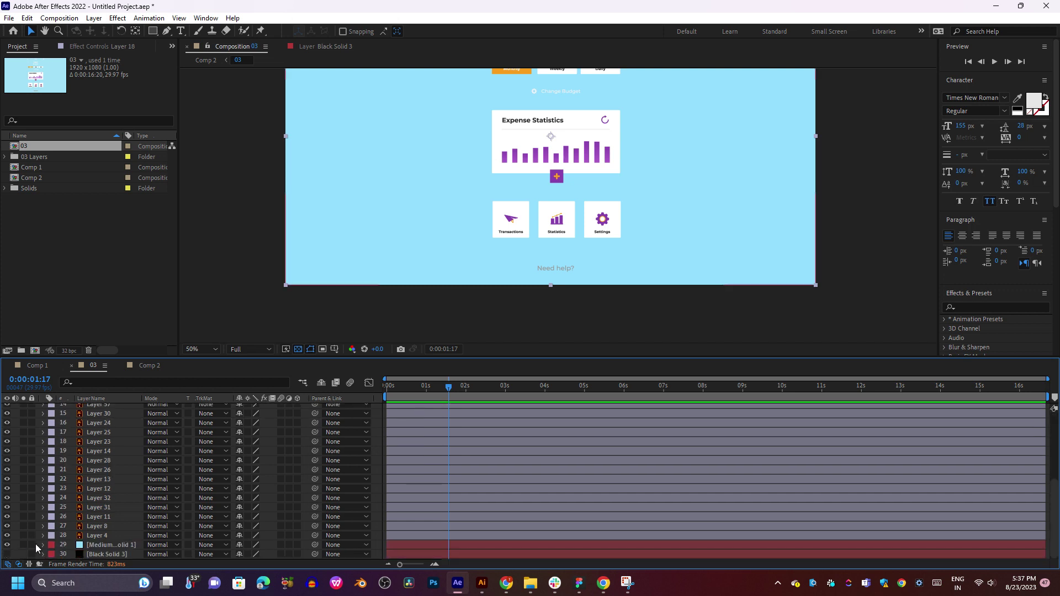
{"action": "left_click", "coordinate": [32, 545]}
{"action": "left_click", "coordinate": [116, 479]}
{"action": "left_click", "coordinate": [342, 235]}
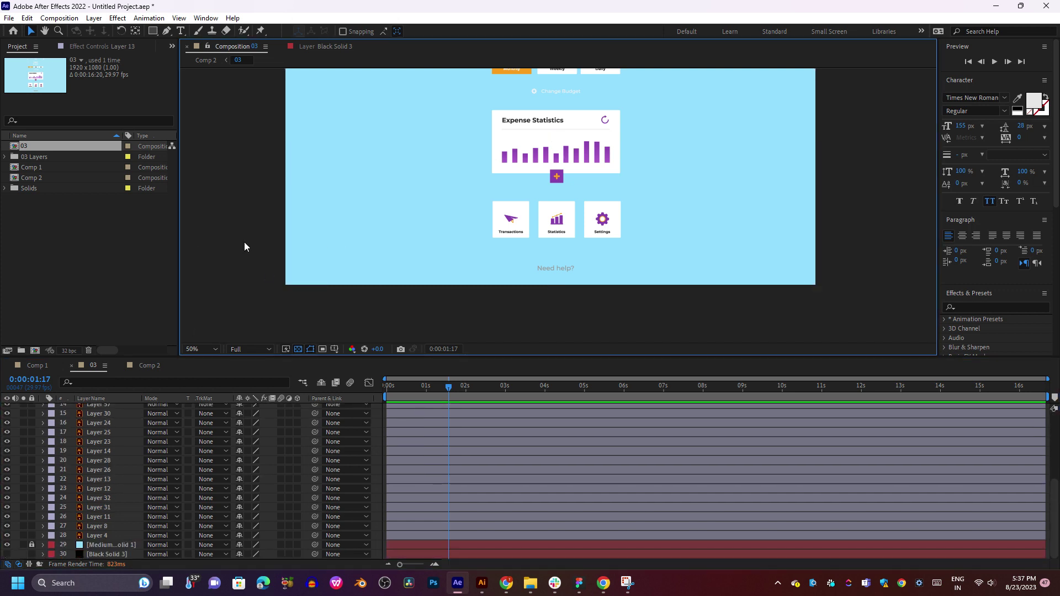
{"action": "double_click", "coordinate": [352, 237]}
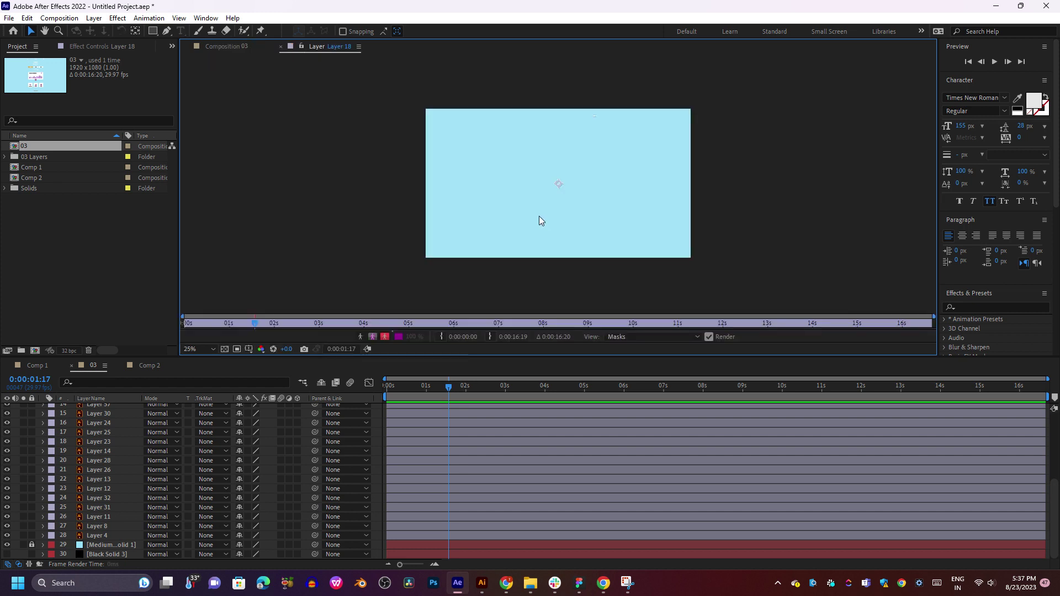
{"action": "left_click", "coordinate": [231, 45]}
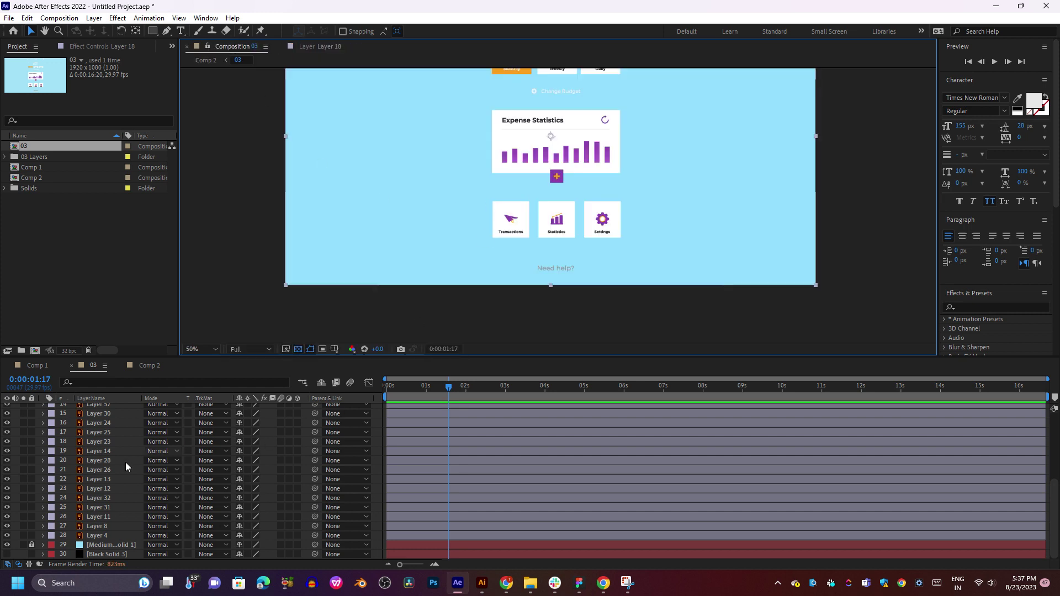
Toggle the visibility of Layer 14 and the lower layers in composition 03 to identify the artwork each one holds.
{"action": "left_click", "coordinate": [8, 451]}
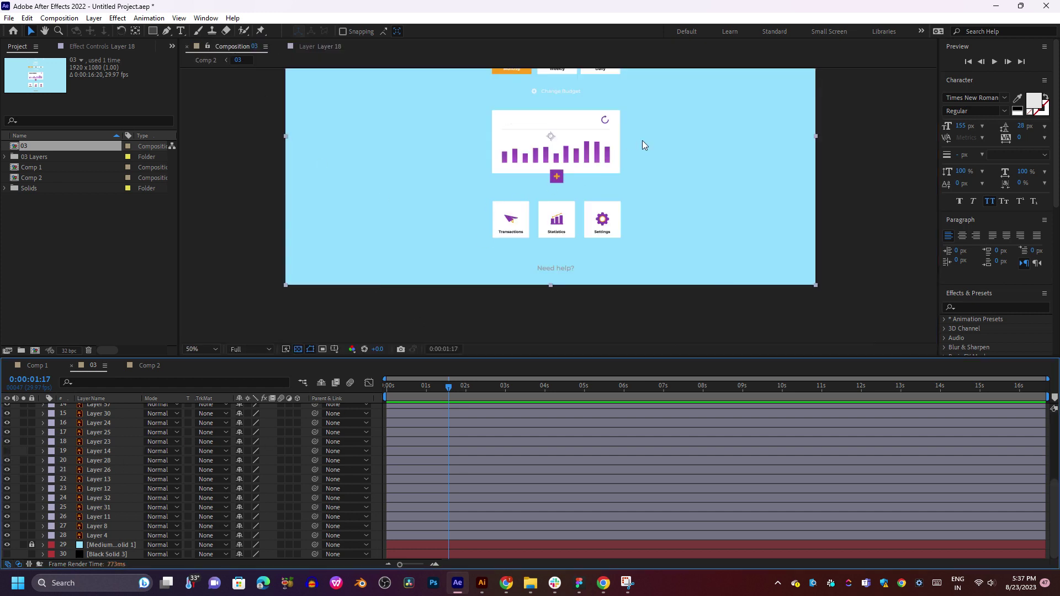
{"action": "key", "text": "h"}
{"action": "left_click_drag", "start_coordinate": [602, 144], "coordinate": [586, 203]}
{"action": "key", "text": "v"}
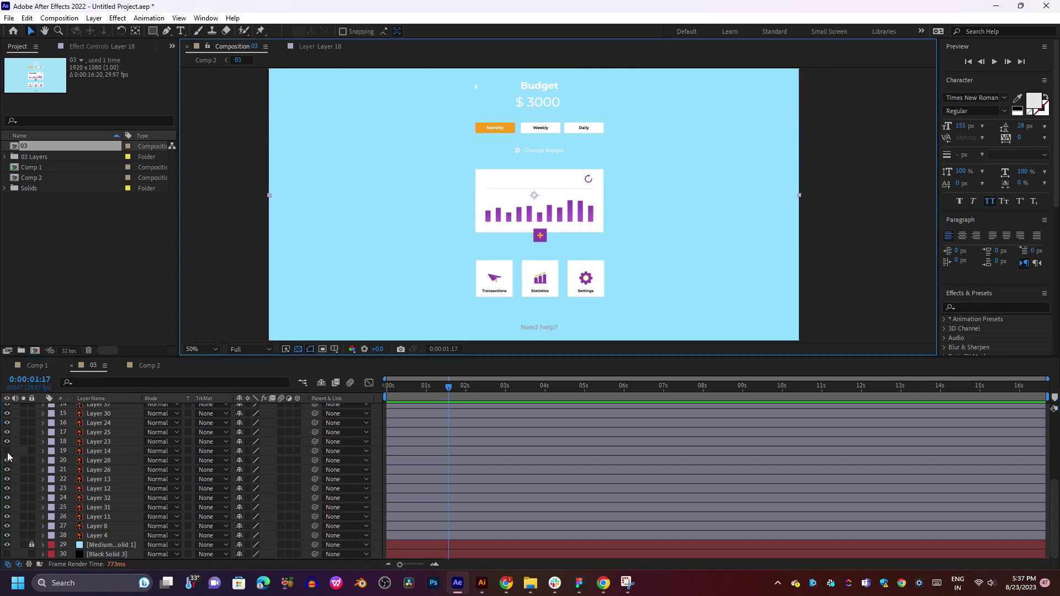
{"action": "left_click", "coordinate": [7, 451]}
{"action": "left_click_drag", "start_coordinate": [7, 499], "coordinate": [7, 554]}
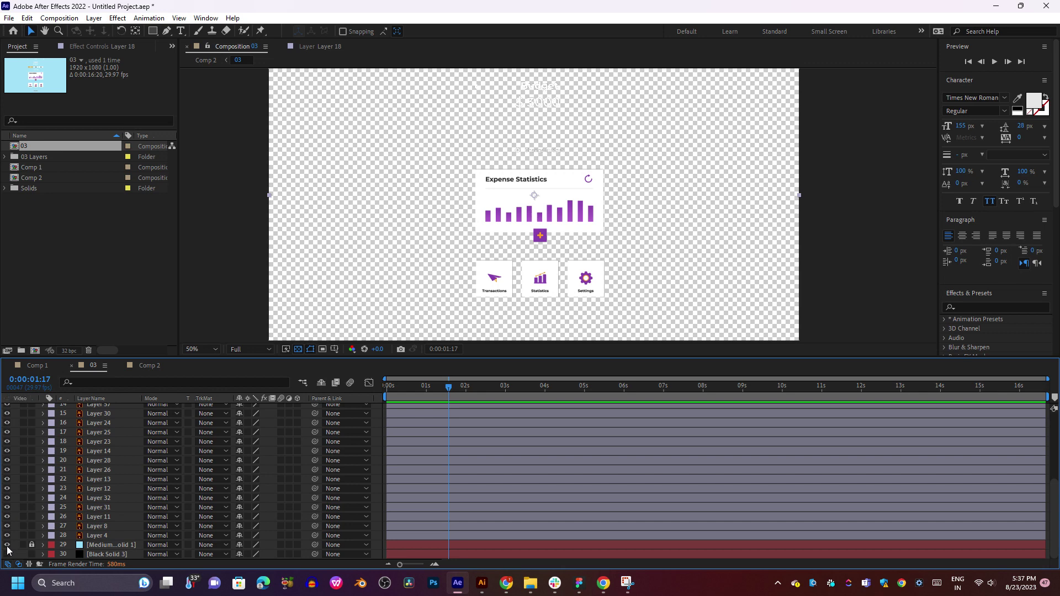
{"action": "left_click_drag", "start_coordinate": [7, 499], "coordinate": [6, 554]}
{"action": "scroll", "coordinate": [91, 483], "scroll_direction": "up", "scroll_amount": 4}
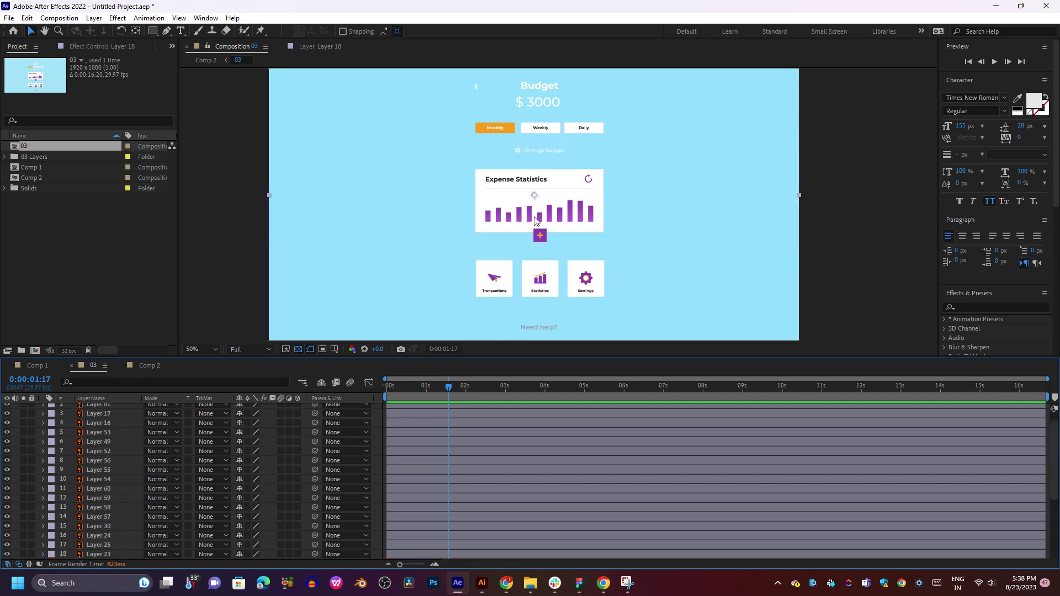
{"action": "scroll", "coordinate": [187, 463], "scroll_direction": "up", "scroll_amount": 1}
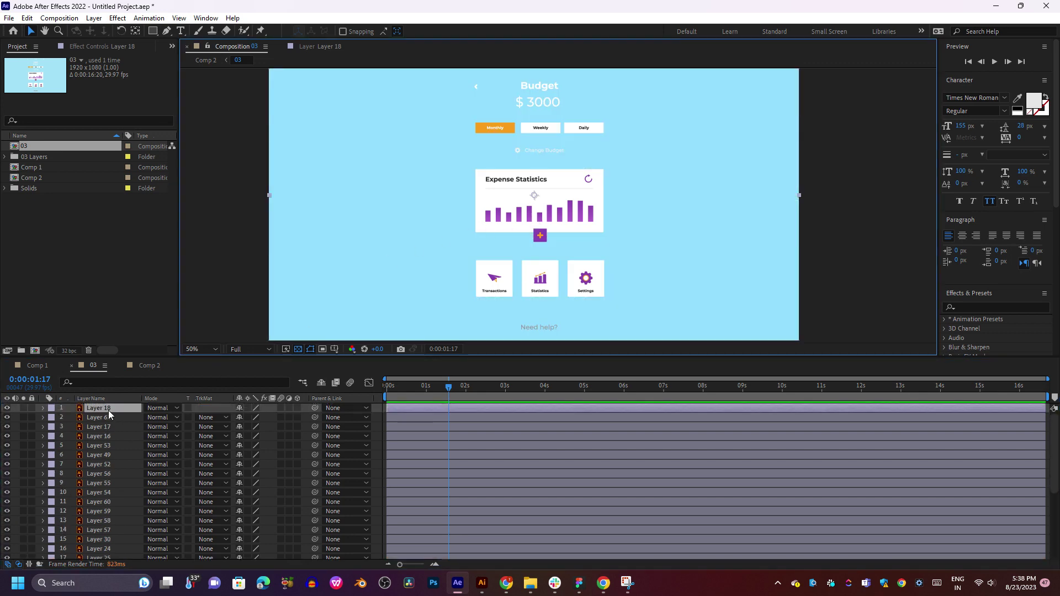
Toggle layer visibility in composition 03 to identify the chart artwork, and hide the layers from Layer 30 down to Layer 28.
{"action": "left_click", "coordinate": [101, 494], "text": "shift"}
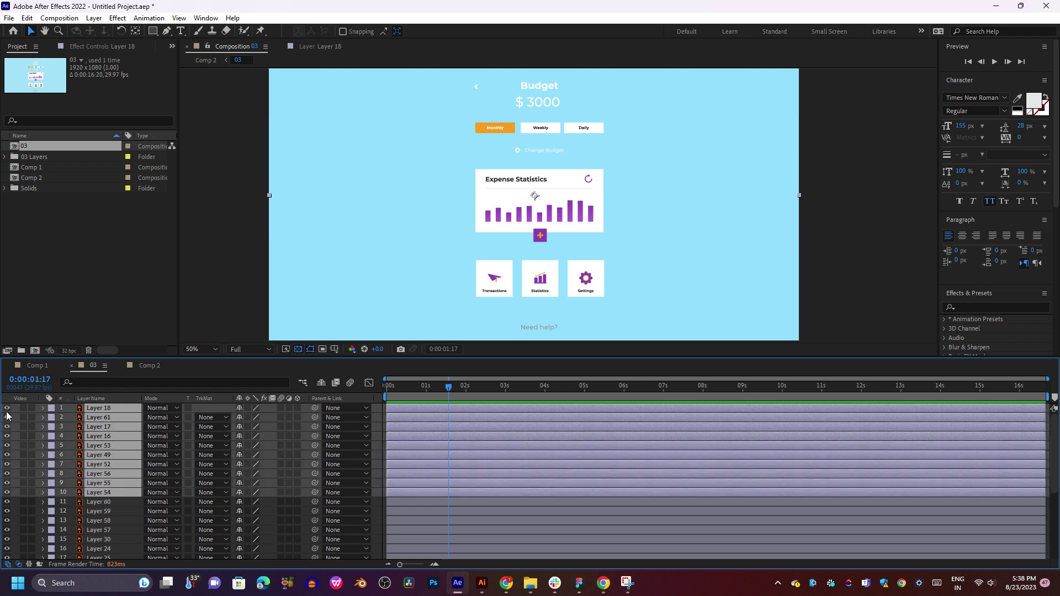
{"action": "left_click", "coordinate": [7, 417]}
{"action": "left_click", "coordinate": [99, 510]}
{"action": "left_click", "coordinate": [104, 466]}
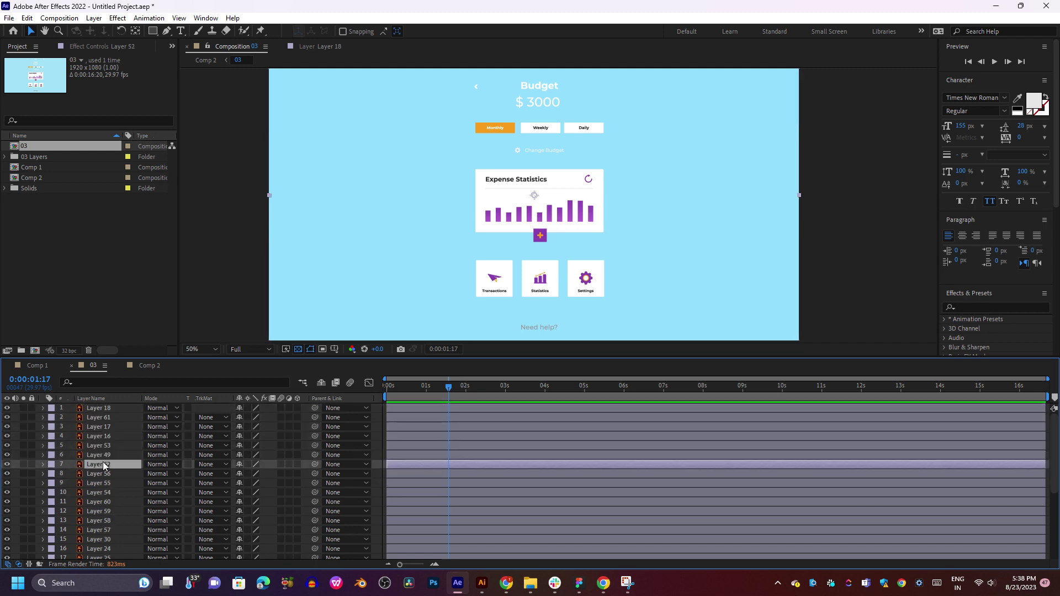
{"action": "left_click", "coordinate": [6, 465]}
{"action": "key", "text": "ctrl+shift+a"}
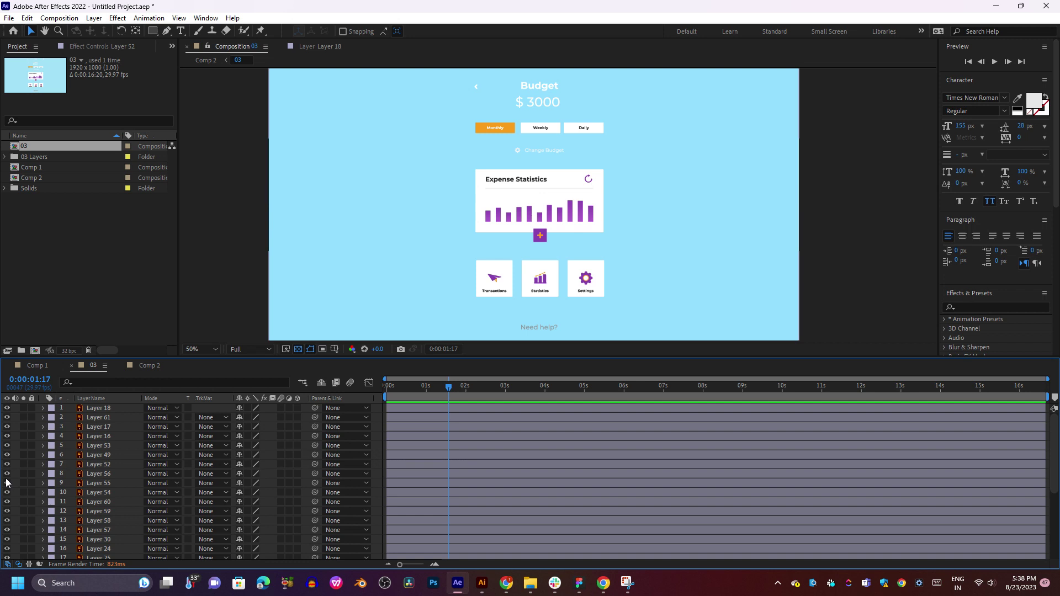
{"action": "scroll", "coordinate": [6, 482], "scroll_direction": "down", "scroll_amount": 2}
{"action": "left_click_drag", "start_coordinate": [6, 483], "coordinate": [7, 530]}
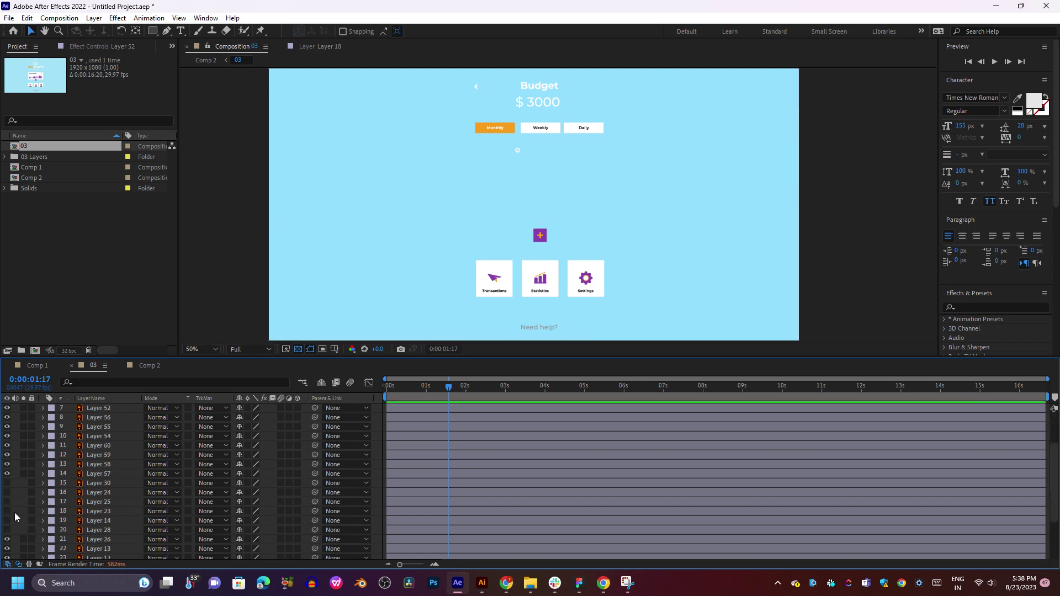
{"action": "scroll", "coordinate": [7, 475], "scroll_direction": "up", "scroll_amount": 2}
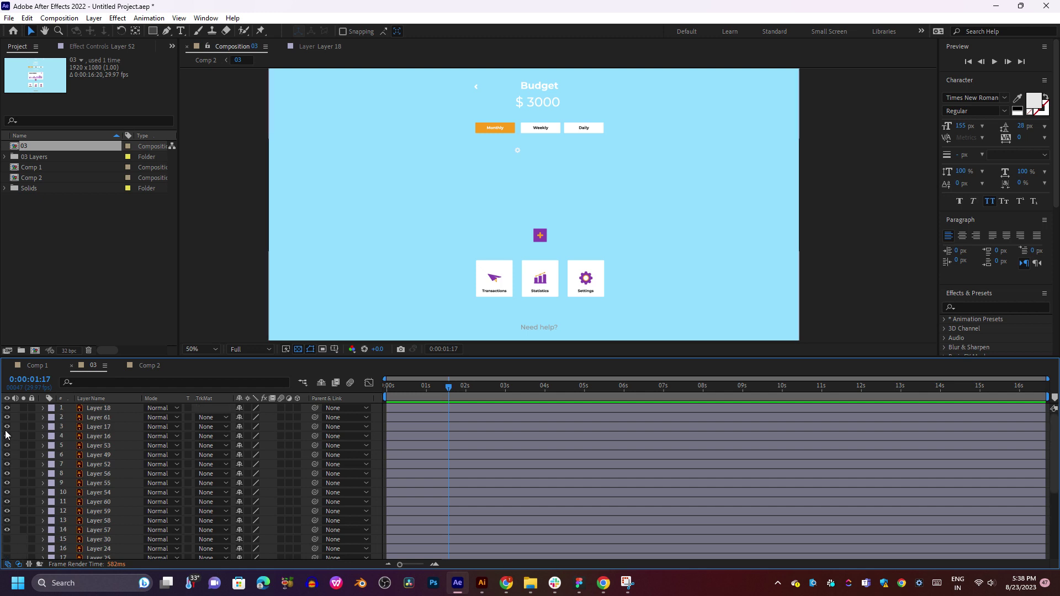
Hide Layers 18, 61, 17, 16 and 57, and solo the three bottom cards' layers from Layer 53 down to Layer 58.
{"action": "left_click_drag", "start_coordinate": [7, 413], "coordinate": [11, 515]}
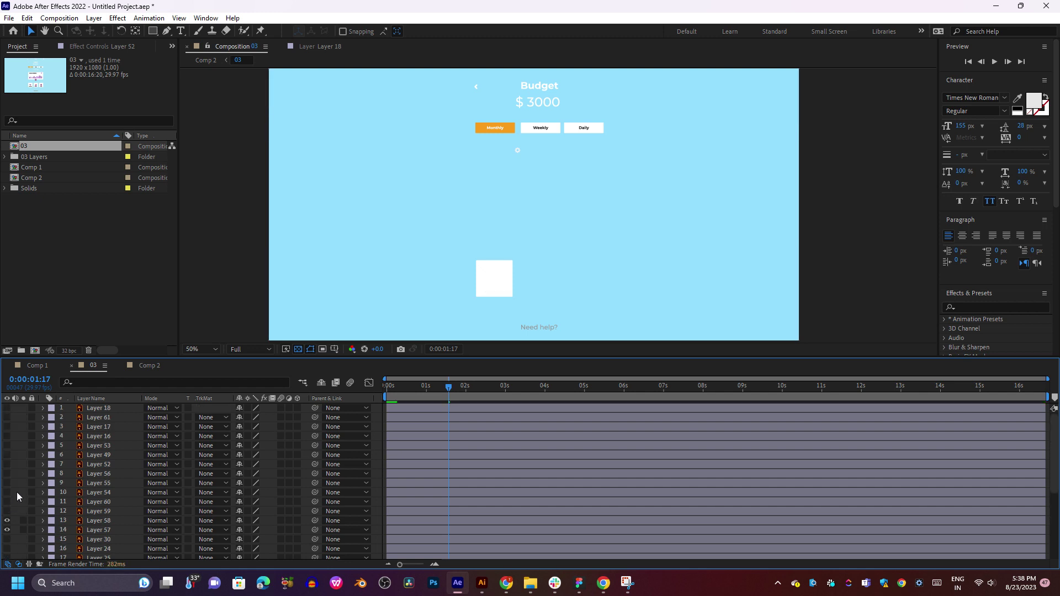
{"action": "mouse_move", "coordinate": [9, 466]}
{"action": "left_mouse_down"}
{"action": "mouse_move", "coordinate": [9, 516]}
{"action": "mouse_move", "coordinate": [10, 457]}
{"action": "left_mouse_up"}
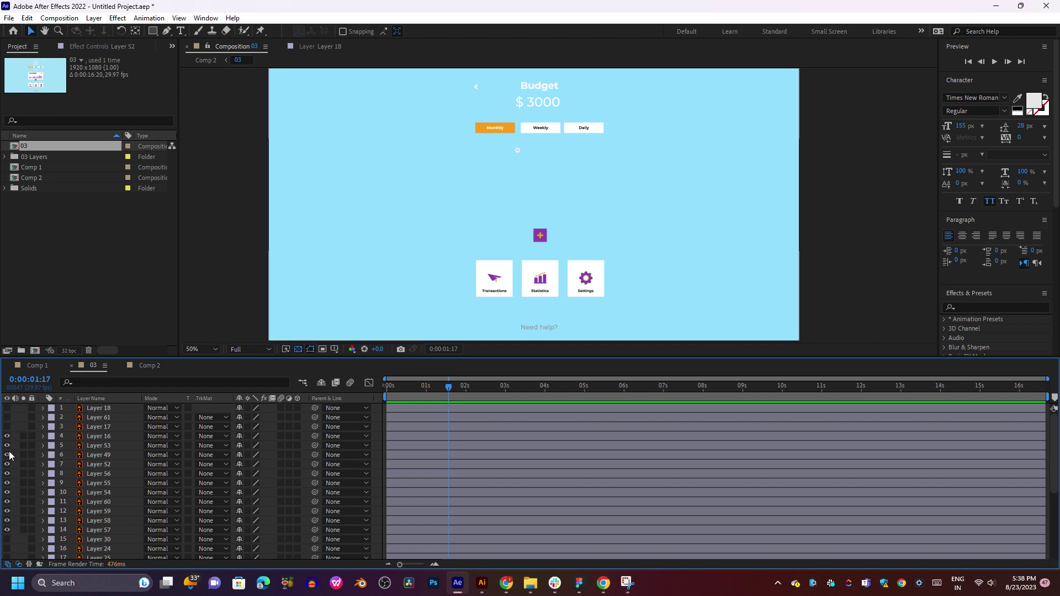
{"action": "left_click", "coordinate": [6, 437]}
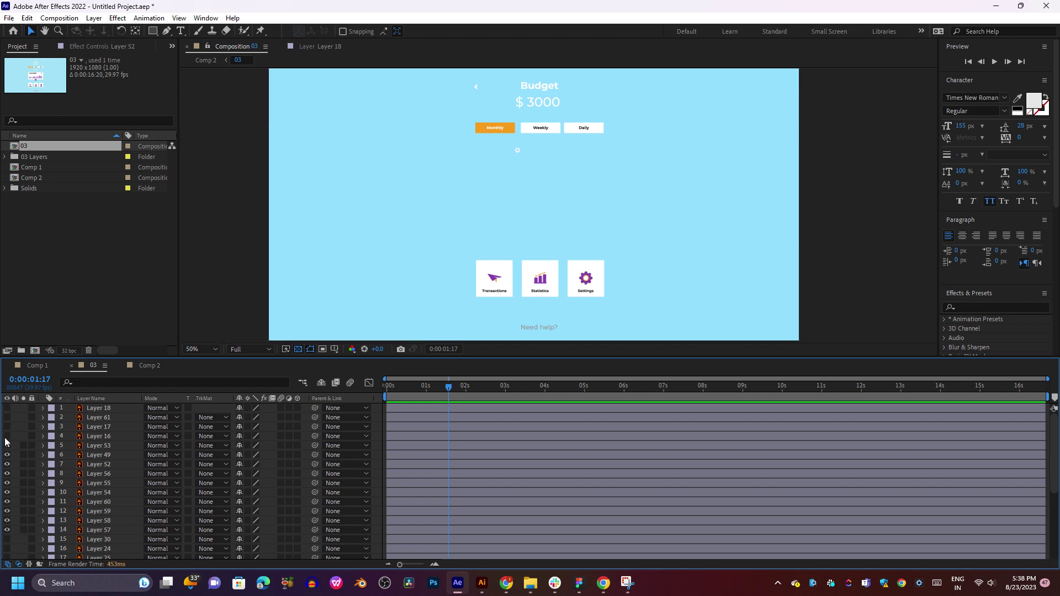
{"action": "left_click", "coordinate": [7, 521]}
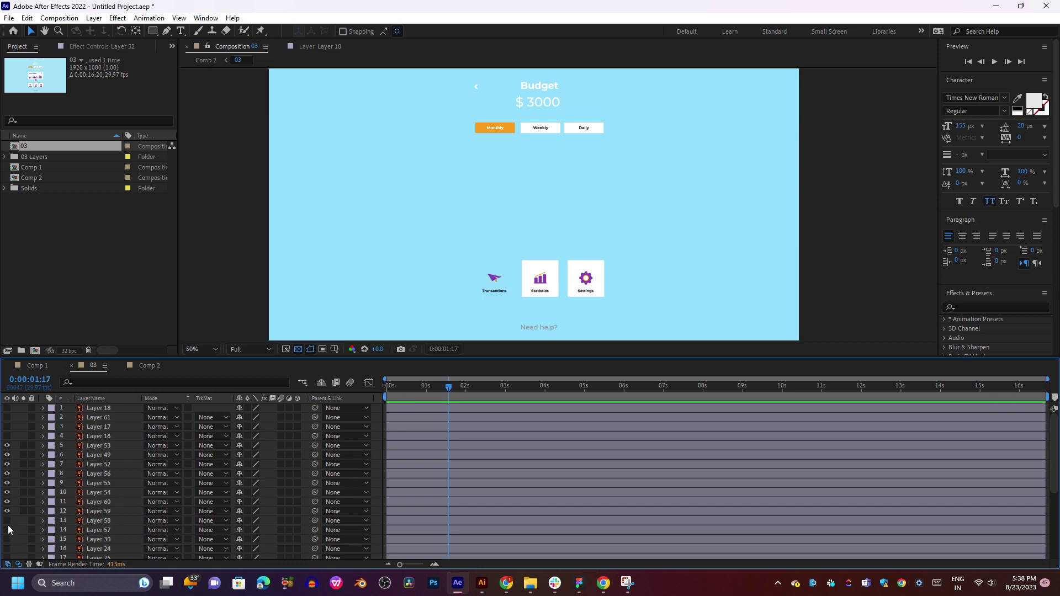
{"action": "left_click", "coordinate": [7, 521]}
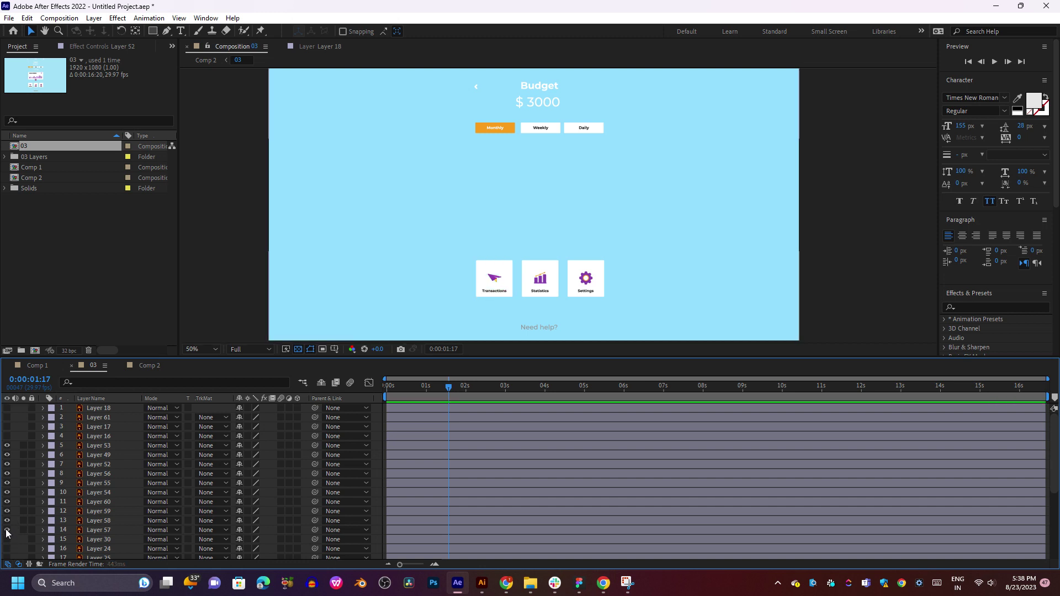
{"action": "left_click", "coordinate": [7, 530]}
{"action": "left_click_drag", "start_coordinate": [566, 262], "coordinate": [630, 179]}
{"action": "scroll", "coordinate": [505, 240], "scroll_direction": "up", "scroll_amount": 2}
{"action": "scroll", "coordinate": [554, 175], "scroll_direction": "up", "scroll_amount": 2}
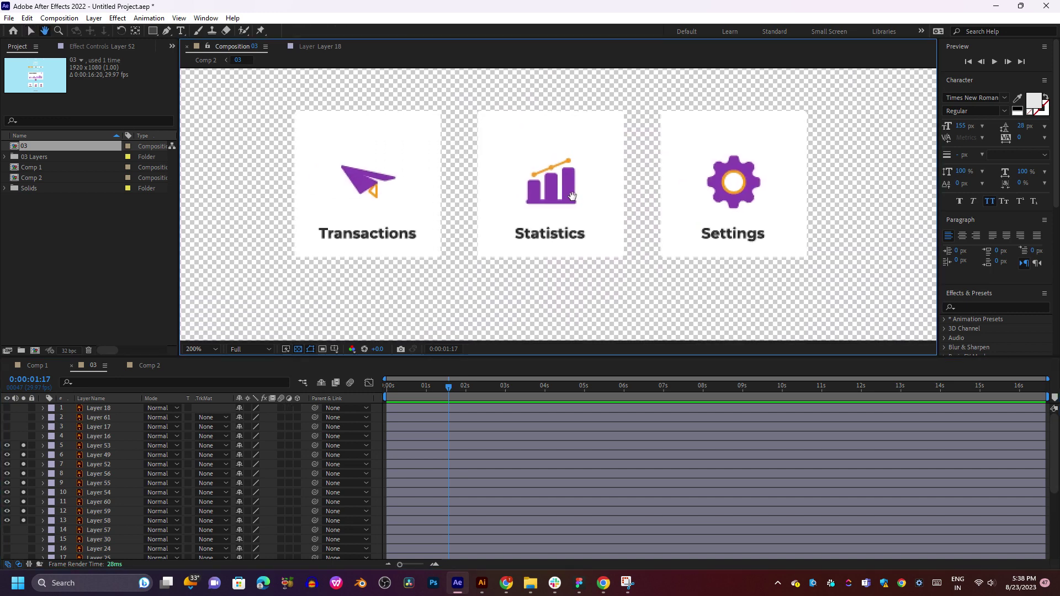
Add Position keyframes at 0:00:01:11 to all soloed card layers, from Layer 53 down to Layer 58.
{"action": "left_click", "coordinate": [105, 448]}
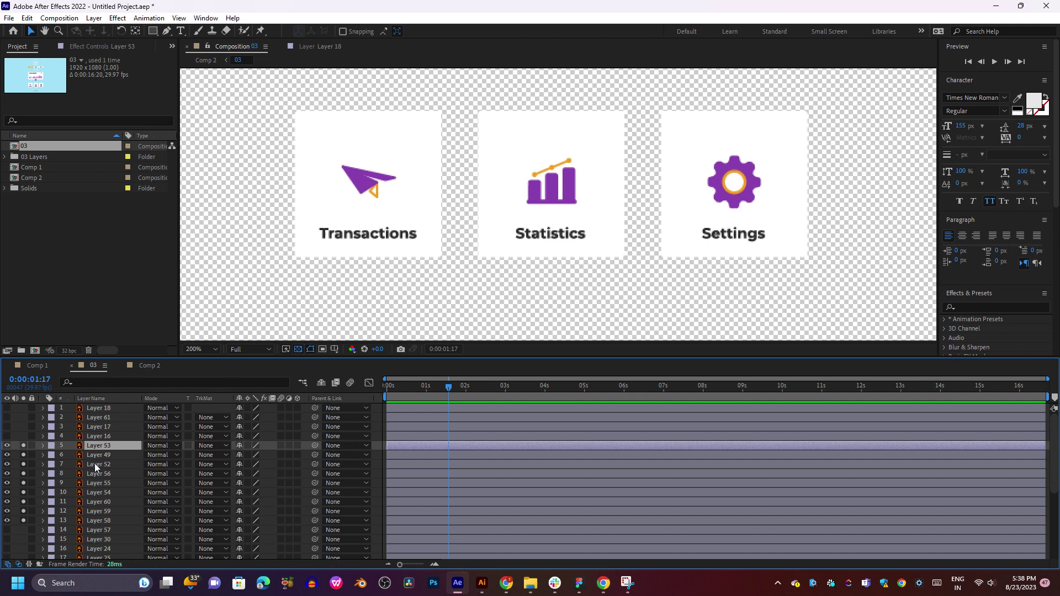
{"action": "left_click", "coordinate": [94, 516], "text": "shift"}
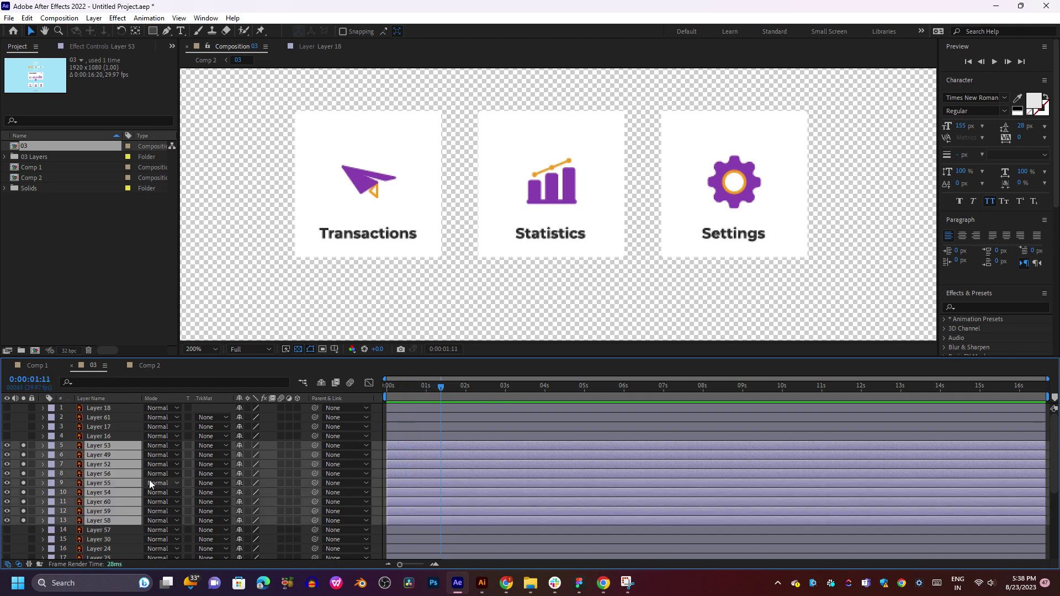
{"action": "key", "text": "p"}
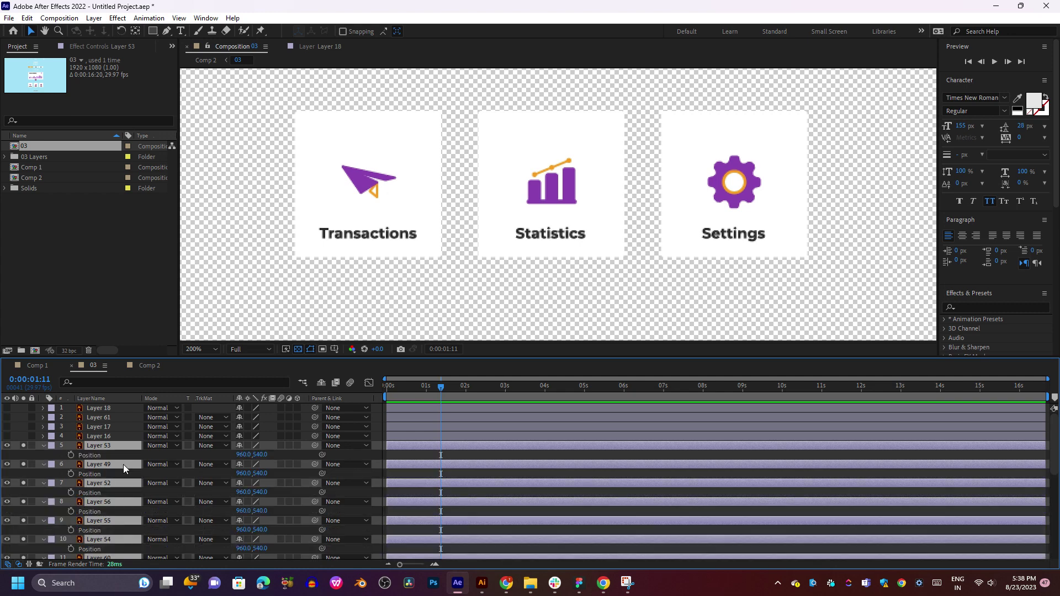
At 0:00:00:14, set the Position of the selected card layers to 960, 863 so they start below the frame.
{"action": "left_click", "coordinate": [406, 394]}
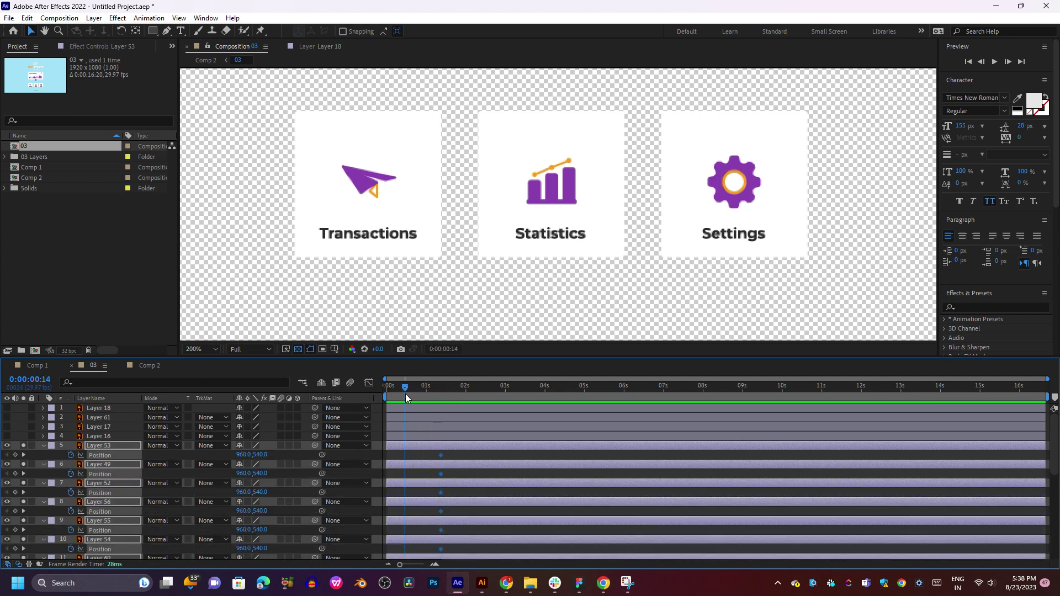
{"action": "key", "text": "comma"}
{"action": "left_click_drag", "start_coordinate": [255, 458], "coordinate": [434, 456]}
{"action": "key", "text": "comma"}
{"action": "key", "text": "comma"}
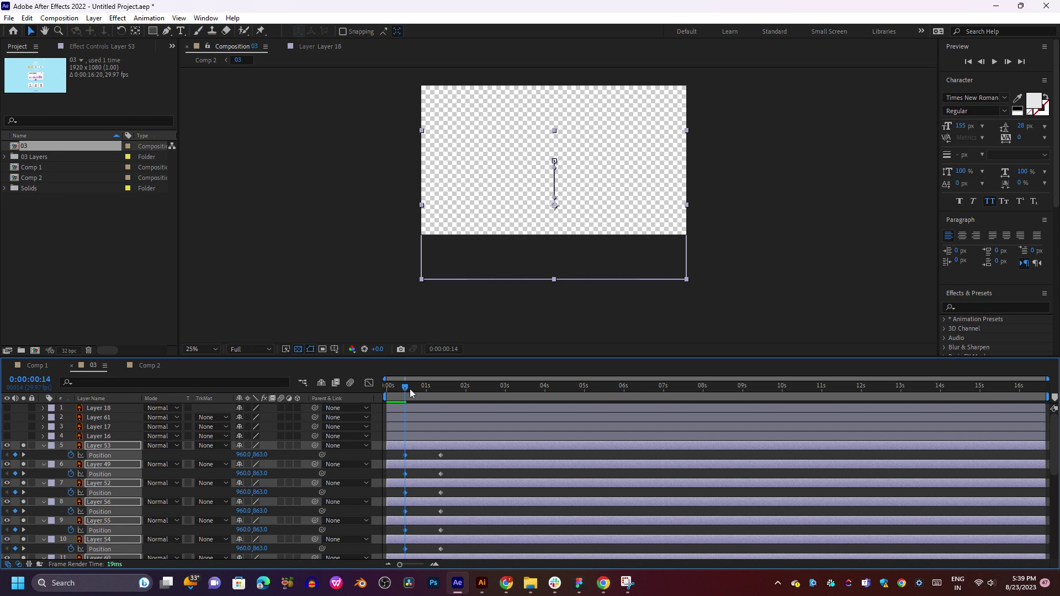
{"action": "mouse_move", "coordinate": [411, 390]}
{"action": "left_mouse_down"}
{"action": "mouse_move", "coordinate": [433, 389]}
{"action": "mouse_move", "coordinate": [407, 389]}
{"action": "left_mouse_up"}
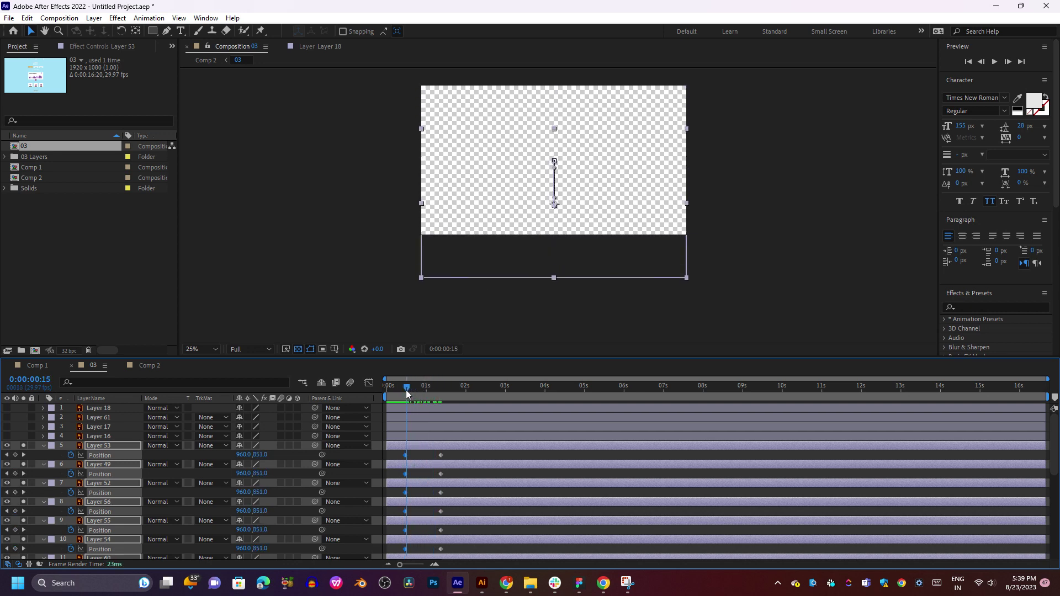
Stagger the card layers in time from Layer 58 up to Layer 53, each starting about 0.2 s after the one below.
{"action": "left_click", "coordinate": [414, 450]}
{"action": "left_click_drag", "start_coordinate": [414, 447], "coordinate": [462, 452]}
{"action": "key", "text": "space"}
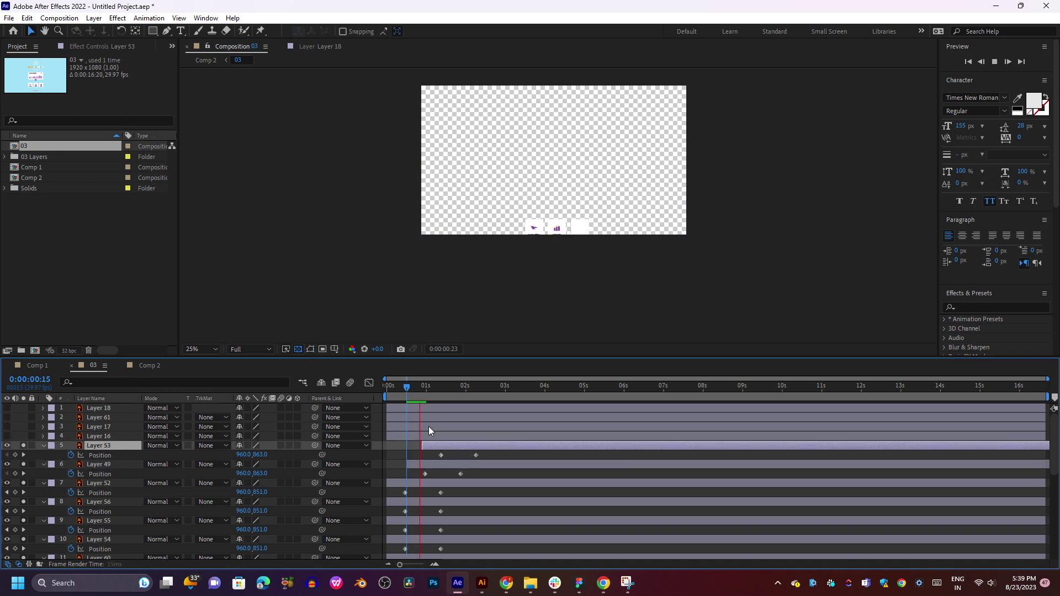
{"action": "mouse_move", "coordinate": [424, 394]}
{"action": "left_mouse_down"}
{"action": "mouse_move", "coordinate": [484, 388]}
{"action": "mouse_move", "coordinate": [436, 390]}
{"action": "left_mouse_up"}
{"action": "left_click_drag", "start_coordinate": [446, 484], "coordinate": [514, 442]}
{"action": "scroll", "coordinate": [467, 508], "scroll_direction": "down", "scroll_amount": 3}
{"action": "scroll", "coordinate": [481, 440], "scroll_direction": "up", "scroll_amount": 2}
{"action": "scroll", "coordinate": [486, 428], "scroll_direction": "up", "scroll_amount": 2}
{"action": "scroll", "coordinate": [491, 448], "scroll_direction": "up", "scroll_amount": 2}
Set the preview resolution to Quarter and play the staggered card animation from the start.
{"action": "left_click_drag", "start_coordinate": [439, 389], "coordinate": [386, 399]}
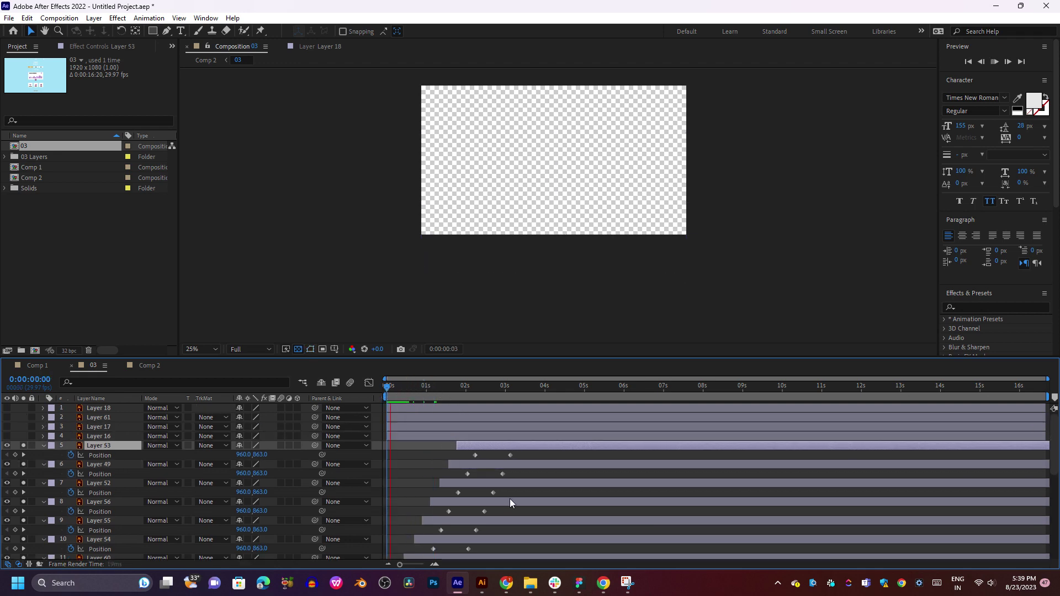
{"action": "key", "text": "space"}
{"action": "scroll", "coordinate": [509, 498], "scroll_direction": "down", "scroll_amount": 4}
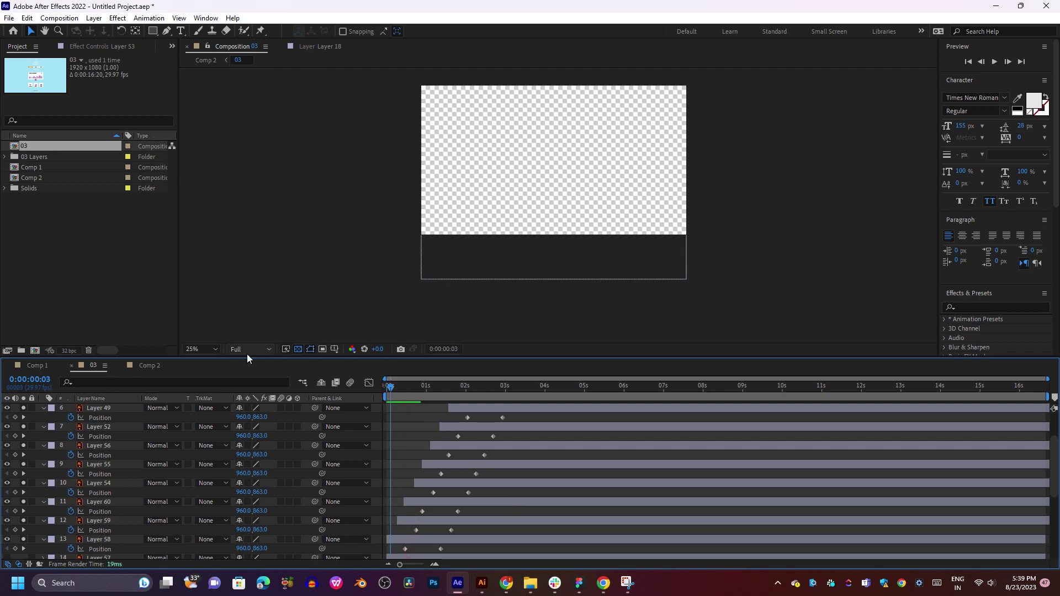
{"action": "left_click", "coordinate": [249, 349]}
{"action": "left_click", "coordinate": [252, 415]}
{"action": "left_click", "coordinate": [410, 387]}
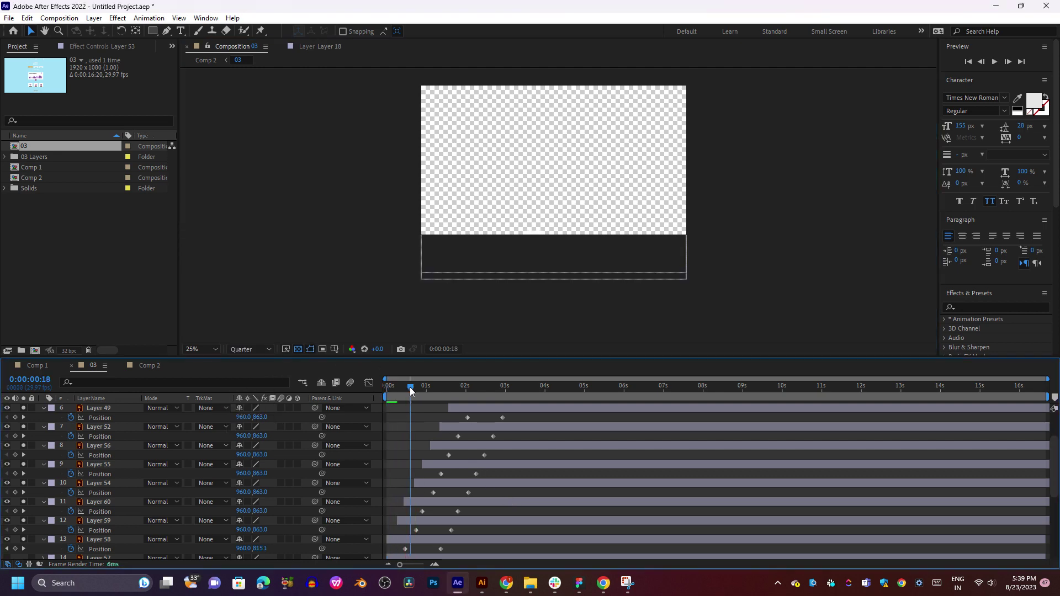
{"action": "key", "text": "space"}
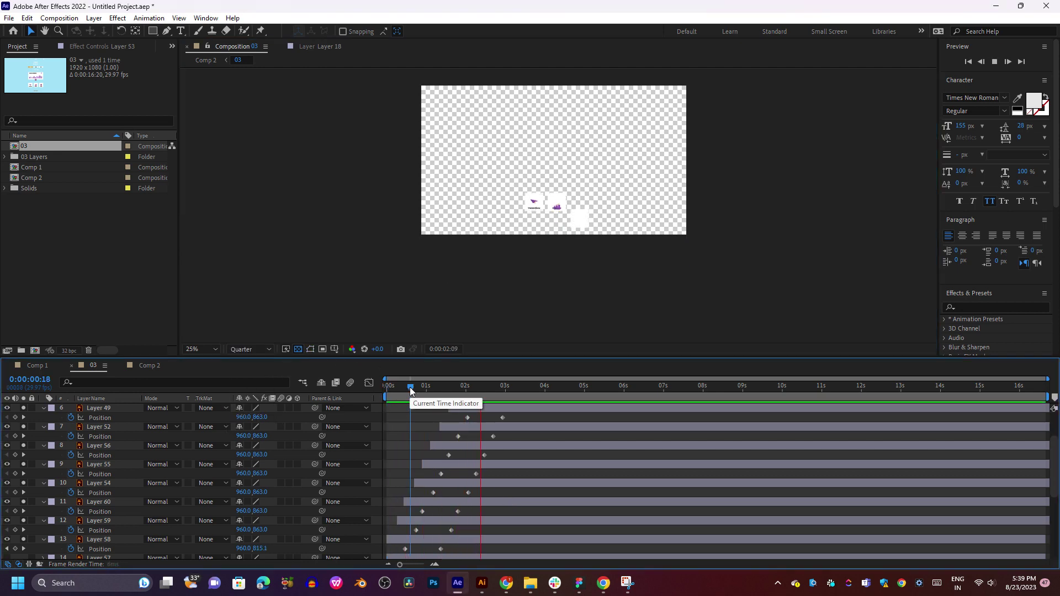
{"action": "left_click_drag", "start_coordinate": [410, 386], "coordinate": [370, 393]}
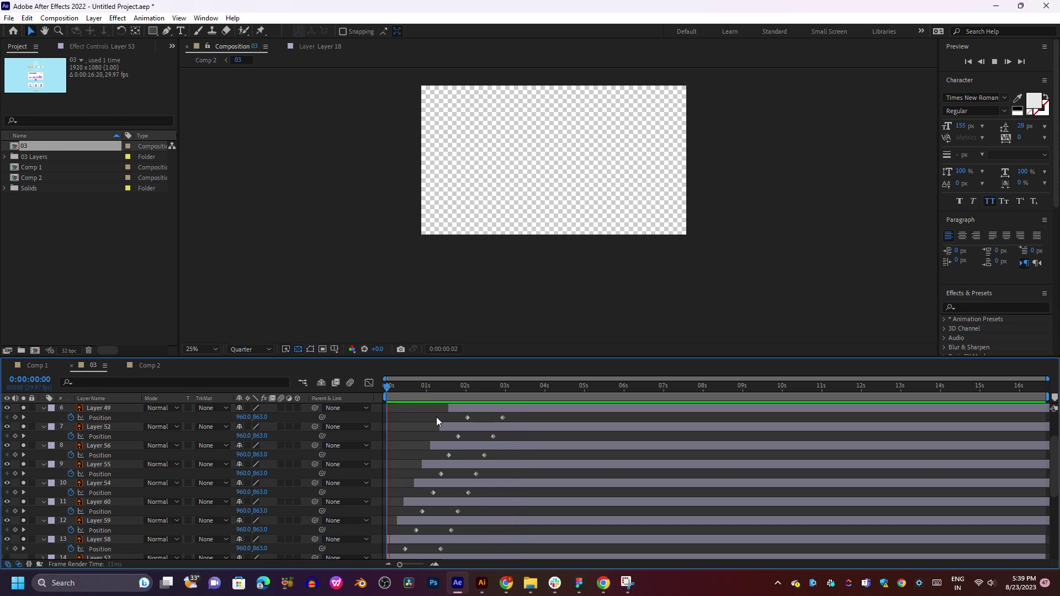
Apply Easy Ease to the Position keyframes from Layer 49 down to Layer 58.
{"action": "left_click_drag", "start_coordinate": [498, 426], "coordinate": [384, 556]}
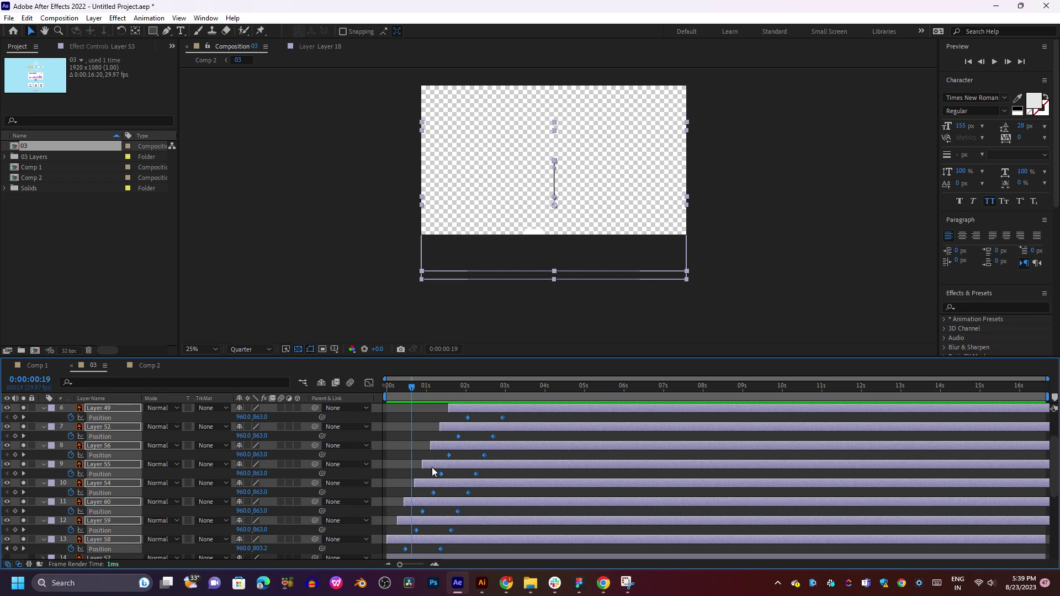
{"action": "key", "text": "F9"}
{"action": "key", "text": "space"}
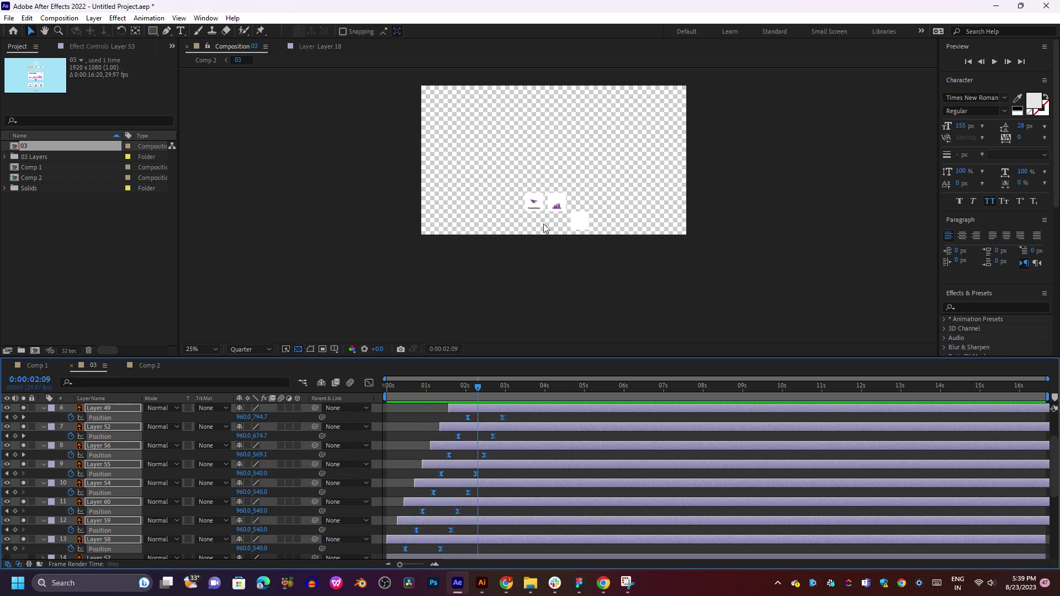
Play back the eased card animation close up and check how the cards, icons and labels rise into place.
{"action": "key", "text": "slash"}
{"action": "left_click_drag", "start_coordinate": [477, 385], "coordinate": [406, 386]}
{"action": "key", "text": "space"}
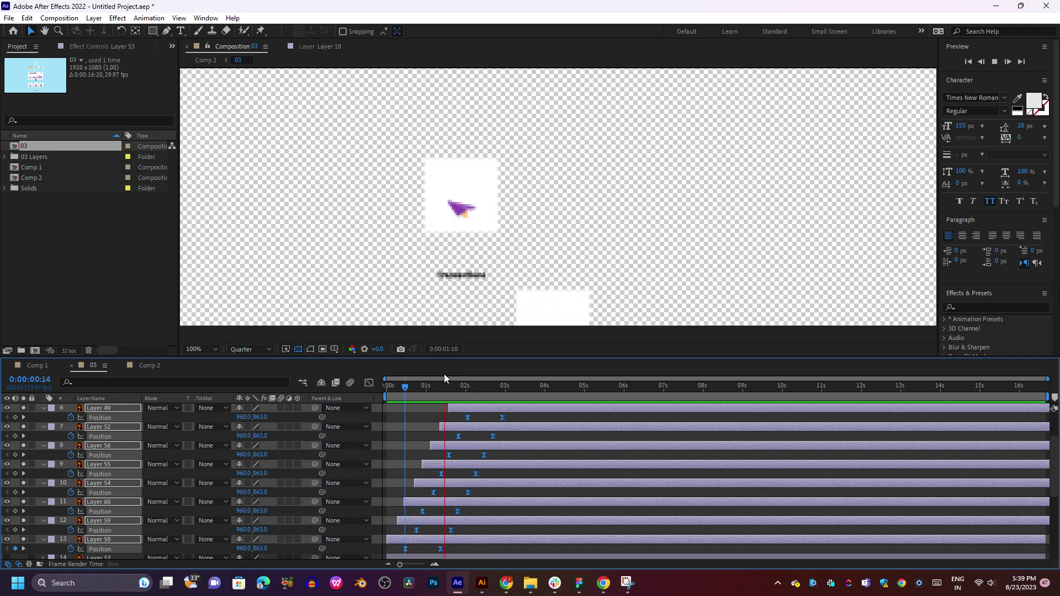
{"action": "key", "text": "space"}
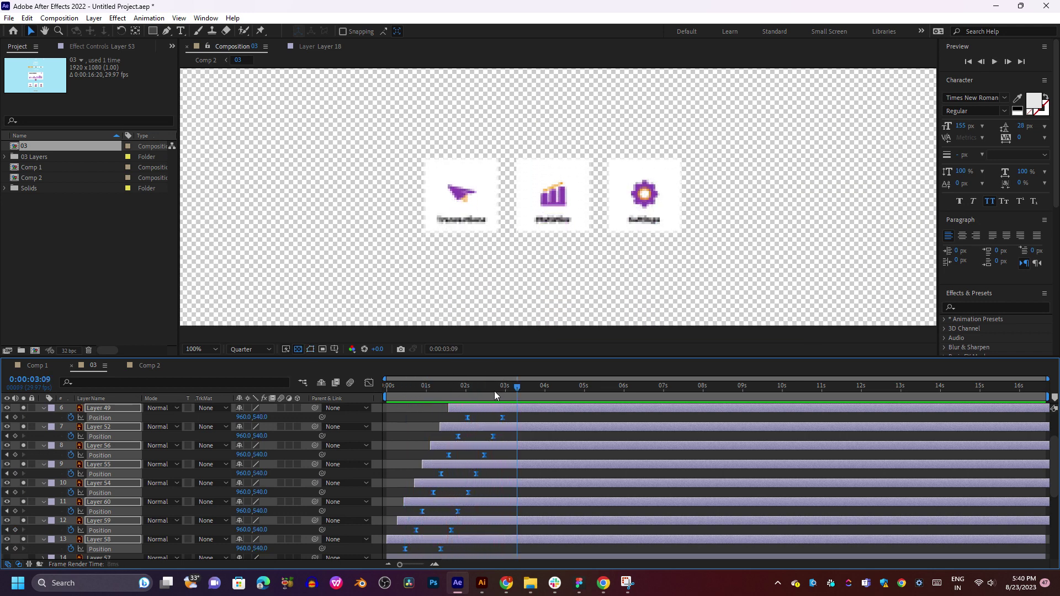
{"action": "mouse_move", "coordinate": [411, 408]}
{"action": "left_mouse_down"}
{"action": "mouse_move", "coordinate": [451, 405]}
{"action": "mouse_move", "coordinate": [396, 412]}
{"action": "mouse_move", "coordinate": [513, 407]}
{"action": "mouse_move", "coordinate": [400, 419]}
{"action": "left_mouse_up"}
{"action": "key", "text": "space"}
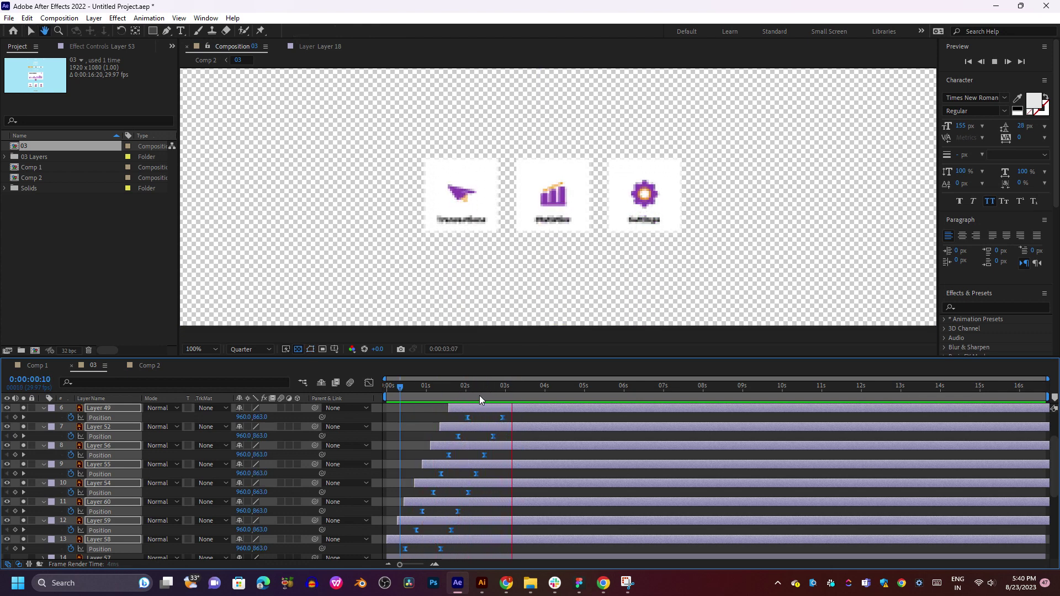
{"action": "left_click", "coordinate": [426, 395]}
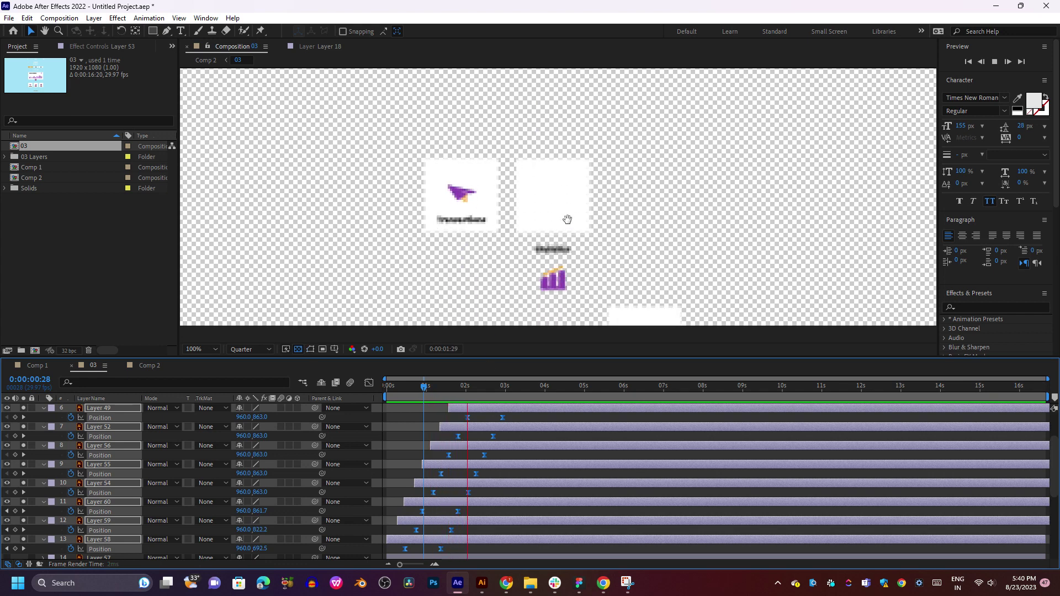
{"action": "scroll", "coordinate": [582, 197], "scroll_direction": "down", "scroll_amount": 1}
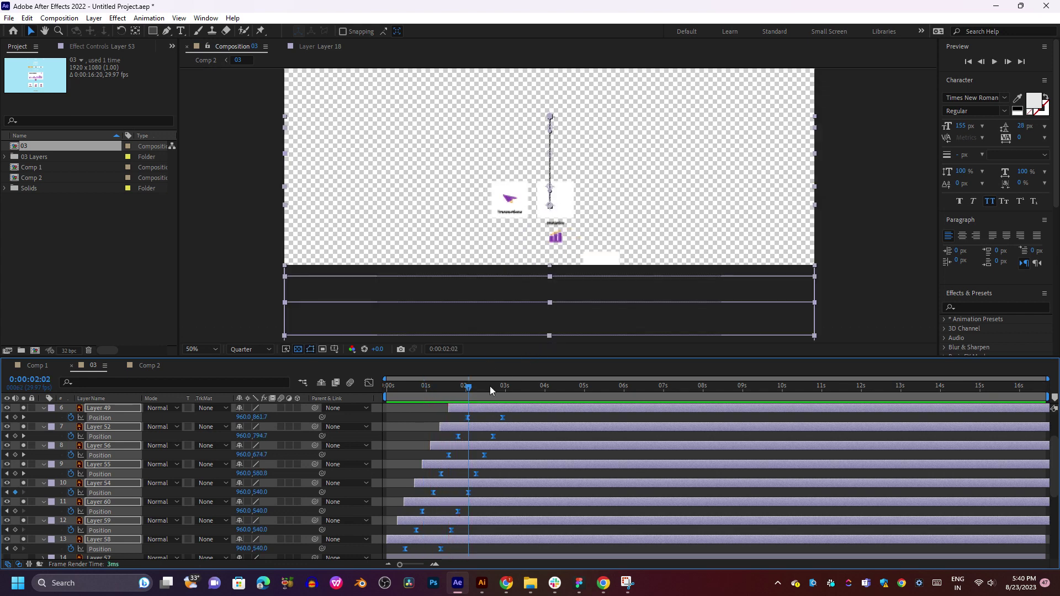
{"action": "left_click", "coordinate": [478, 394]}
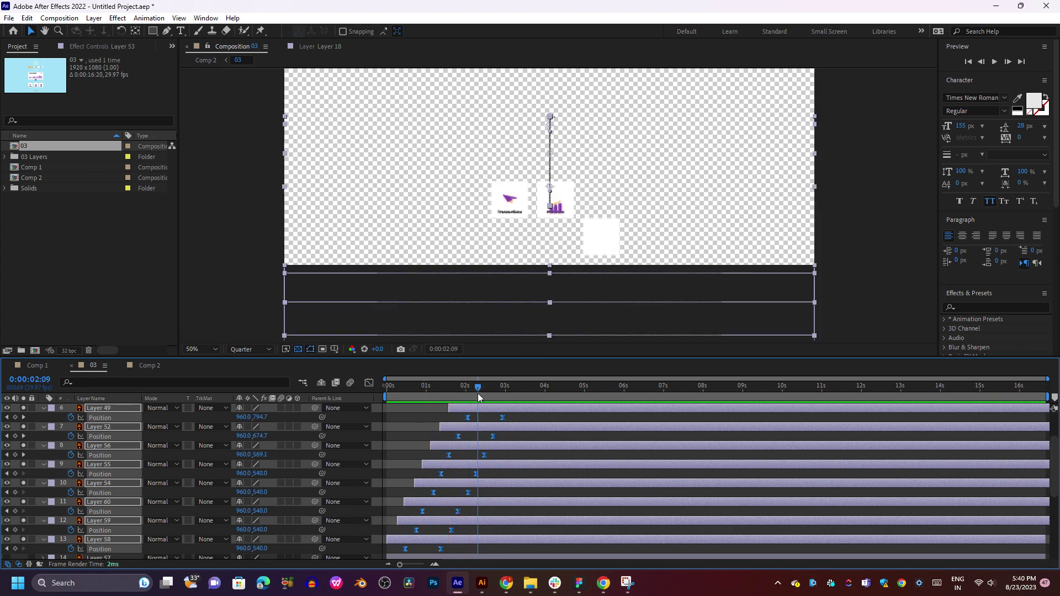
Collapse the keyframe properties of the selected card layers from Layer 49 down to Layer 58 and pre-compose these layers.
{"action": "key", "text": "u"}
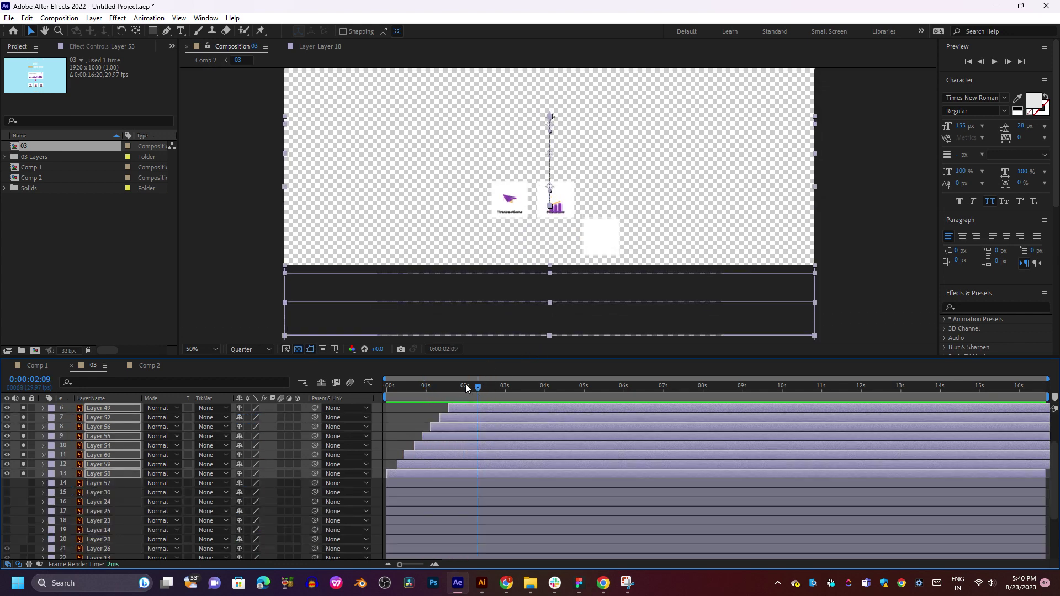
{"action": "left_click_drag", "start_coordinate": [466, 384], "coordinate": [422, 413]}
{"action": "key", "text": "p"}
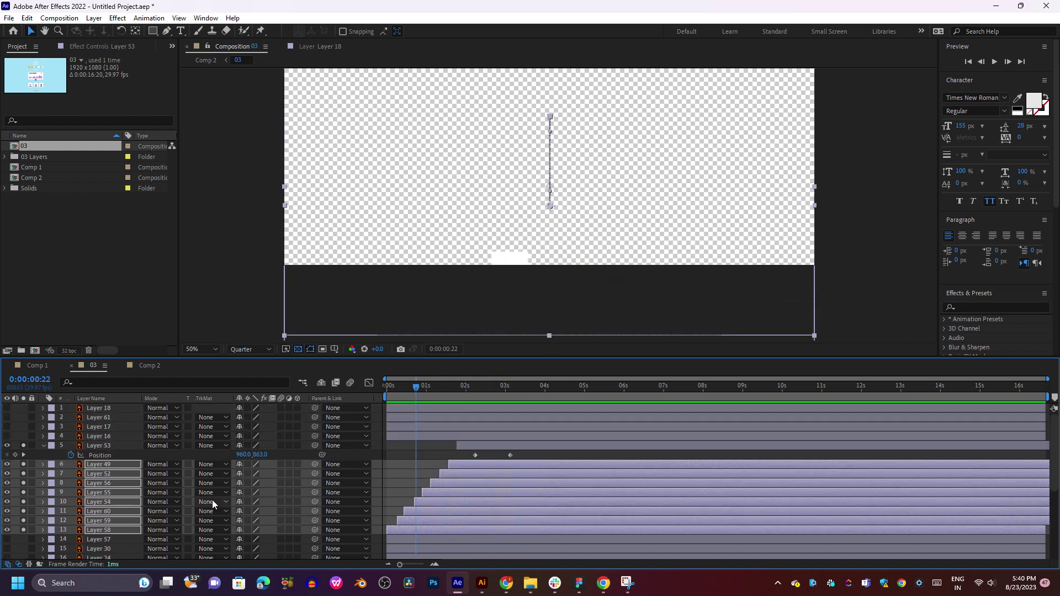
{"action": "right_click", "coordinate": [120, 471]}
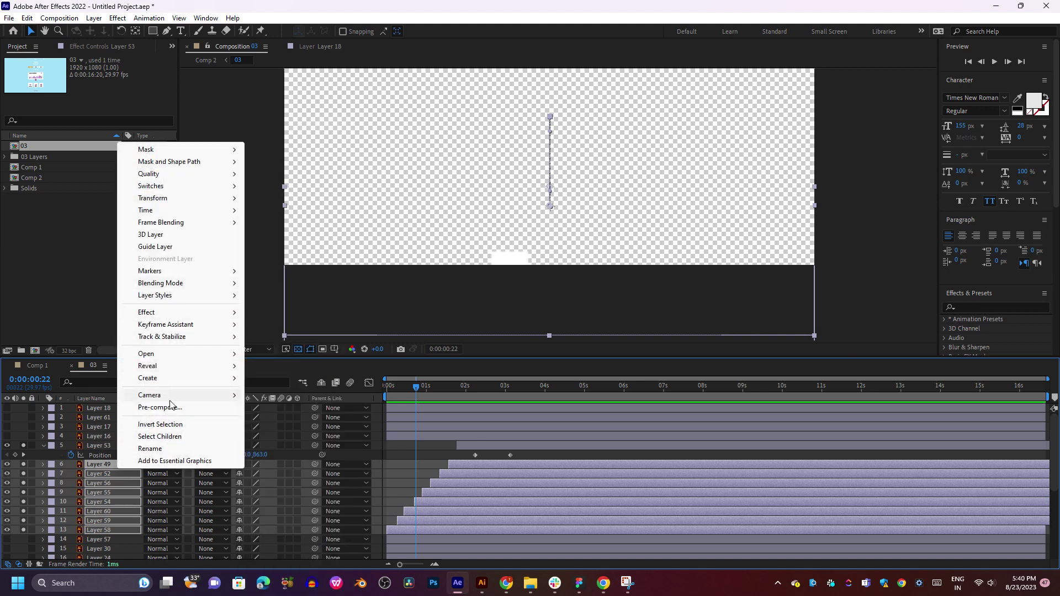
{"action": "left_click", "coordinate": [171, 409]}
{"action": "left_click", "coordinate": [553, 362]}
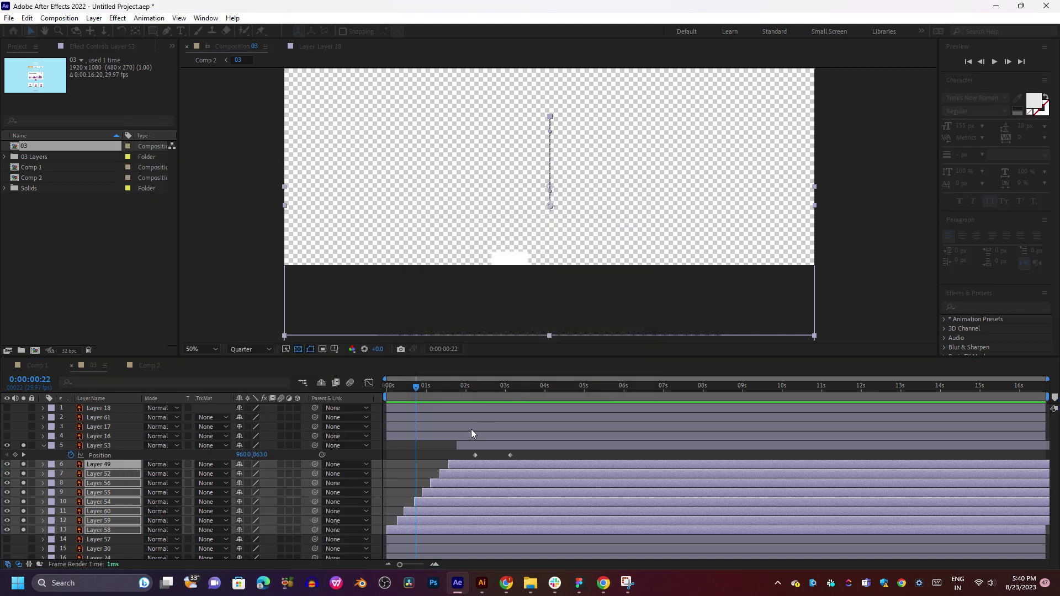
Undo the pre-composition of the card layers and apply Easy Ease to Layer 53's Position keyframes.
{"action": "left_click_drag", "start_coordinate": [435, 385], "coordinate": [491, 386]}
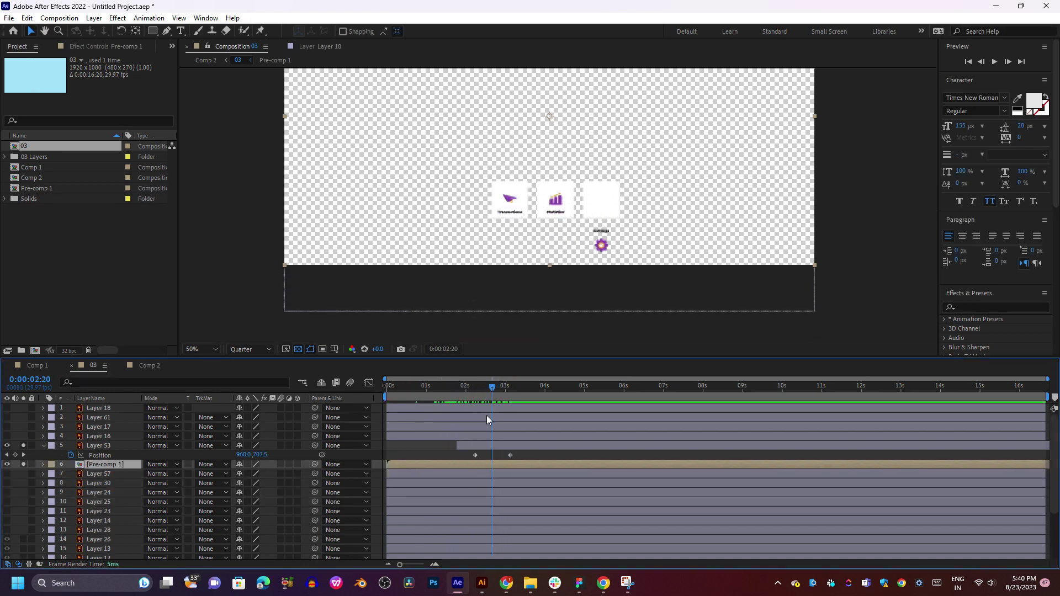
{"action": "key", "text": "ctrl+z"}
{"action": "left_click", "coordinate": [479, 445]}
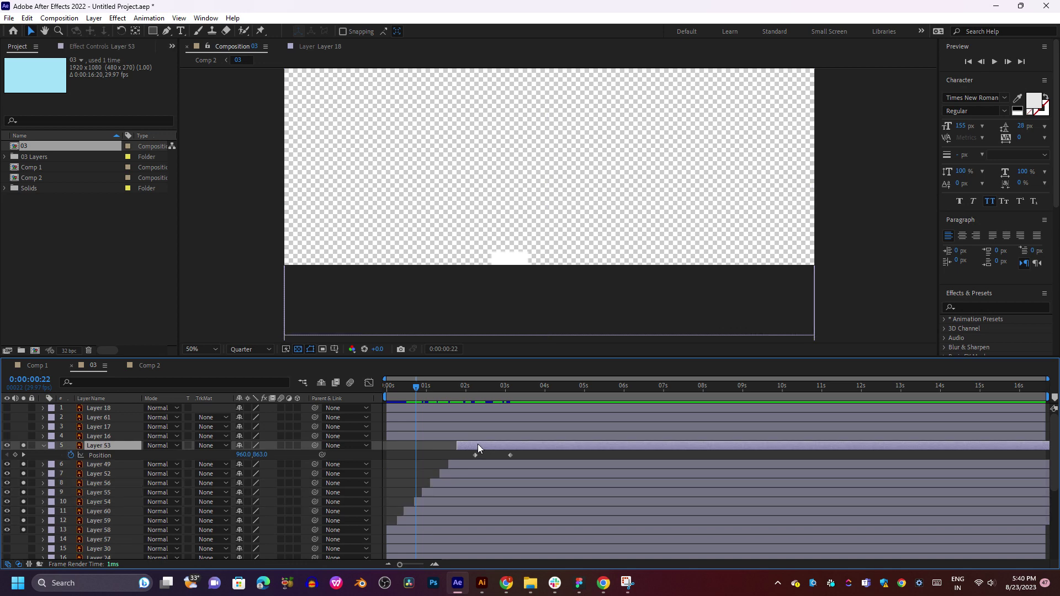
{"action": "left_click", "coordinate": [427, 518], "text": "shift"}
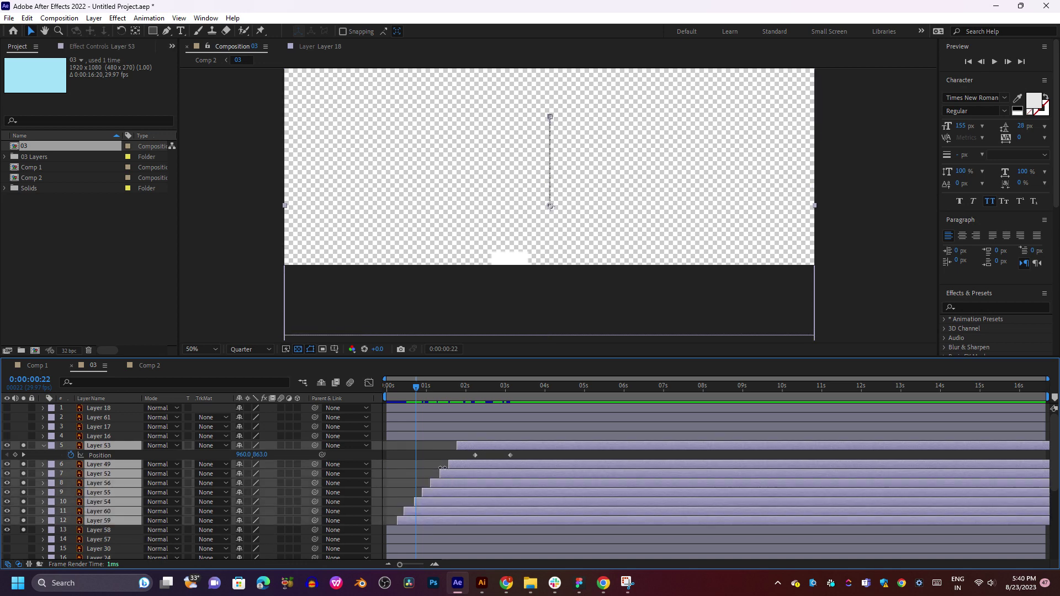
{"action": "key", "text": "u"}
{"action": "key", "text": "u"}
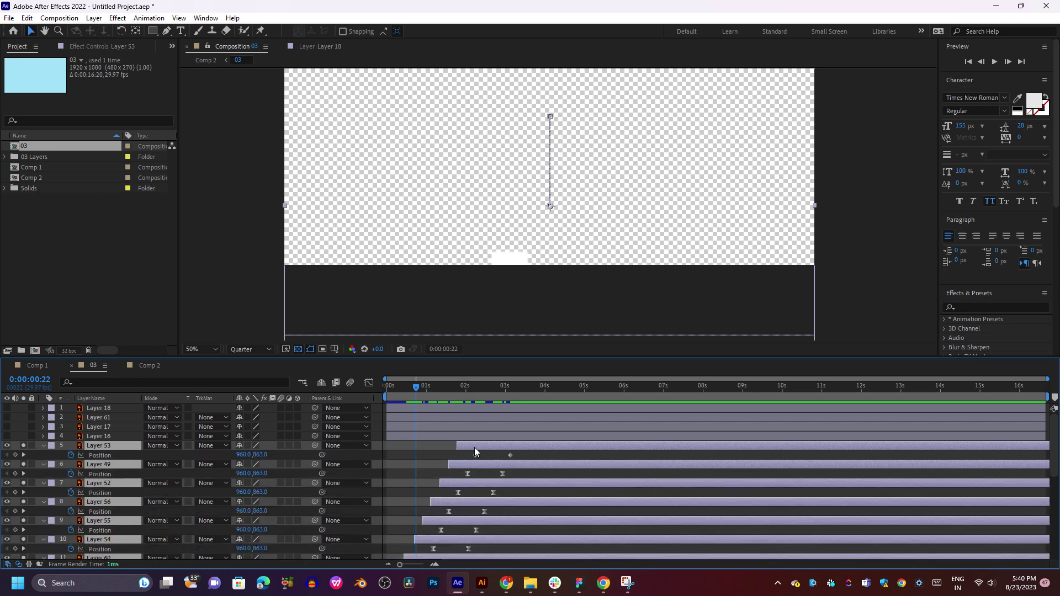
{"action": "left_click_drag", "start_coordinate": [526, 454], "coordinate": [469, 464]}
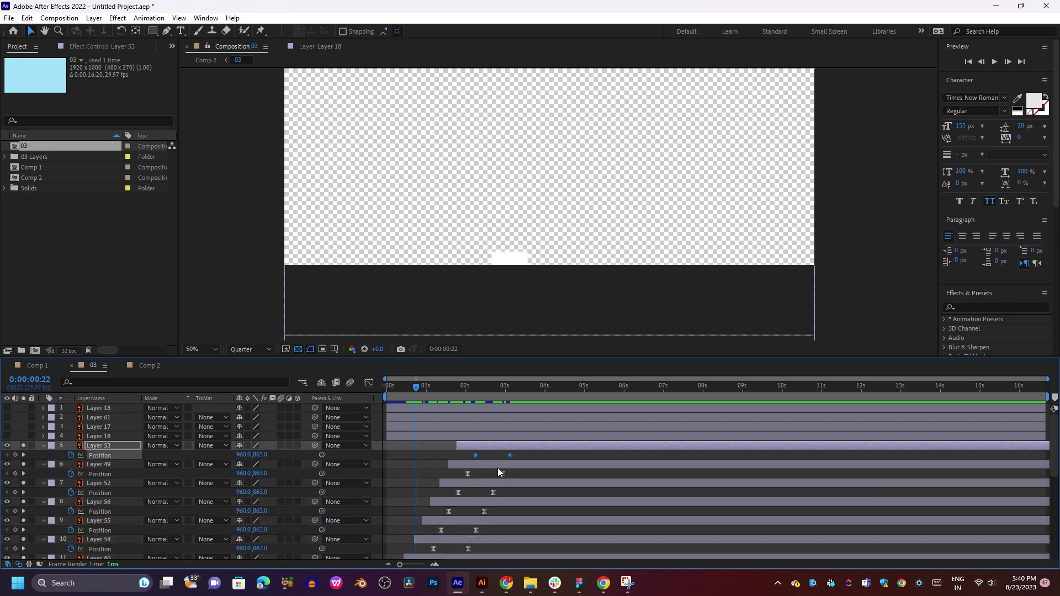
{"action": "key", "text": "F9"}
{"action": "key", "text": "space"}
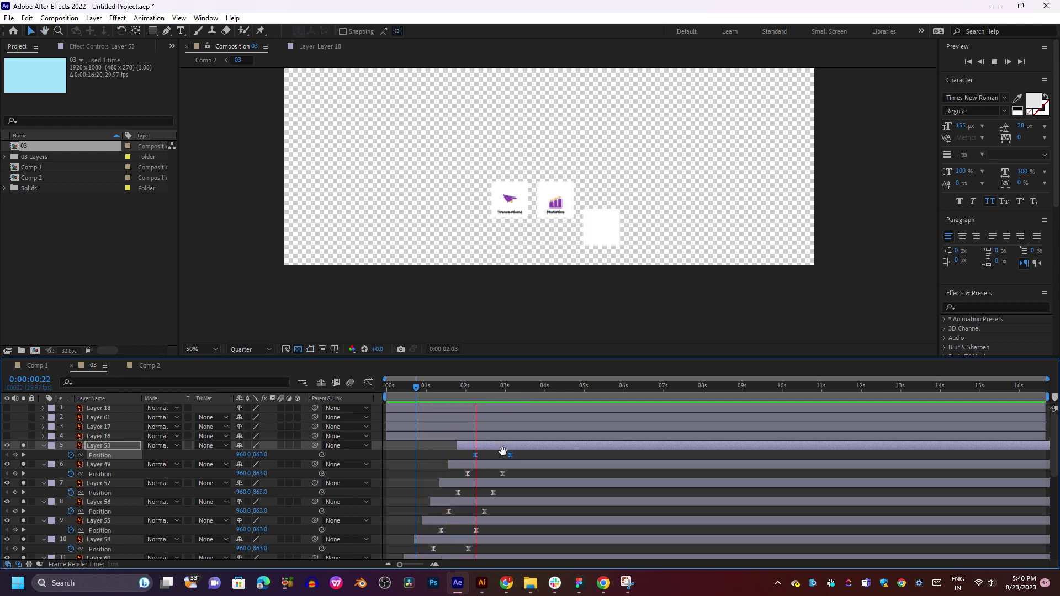
{"action": "key", "text": "space"}
Select the layers from Layer 53 down to Layer 59 and collapse their keyframe properties.
{"action": "left_click_drag", "start_coordinate": [522, 452], "coordinate": [410, 547]}
{"action": "scroll", "coordinate": [415, 516], "scroll_direction": "down", "scroll_amount": 3}
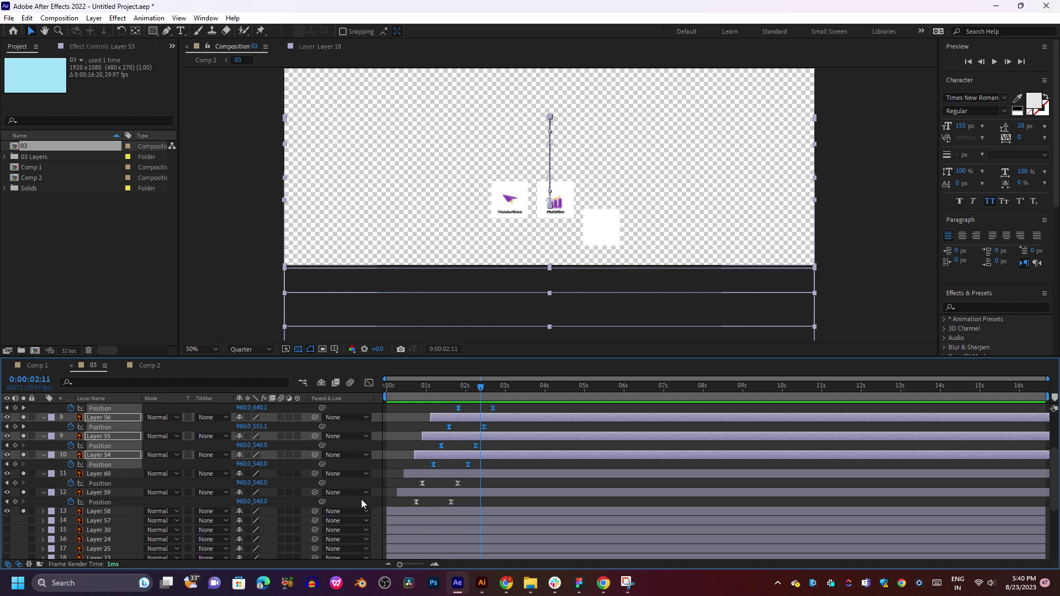
{"action": "left_click", "coordinate": [134, 492]}
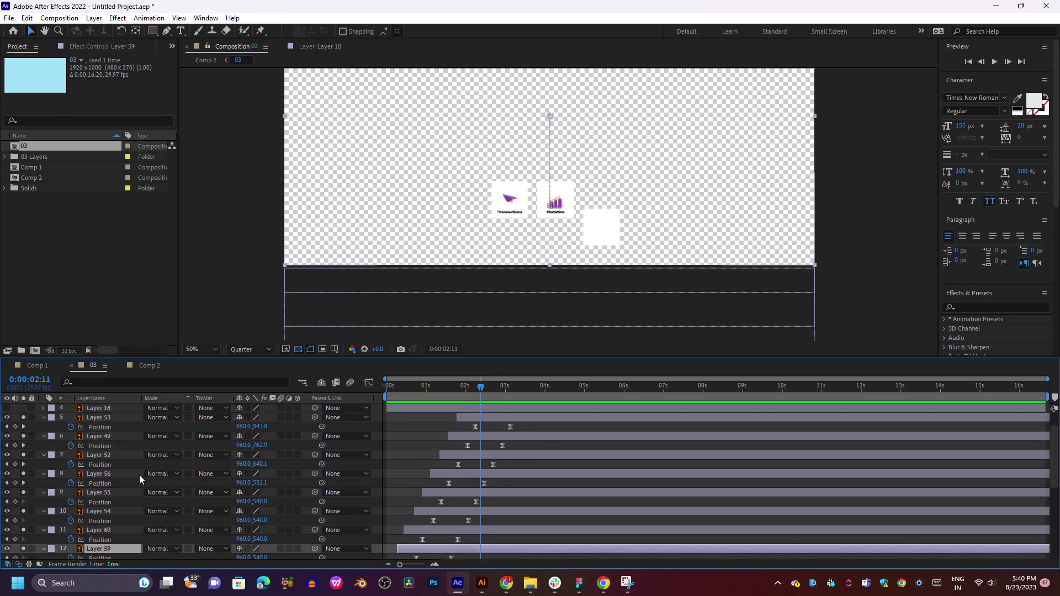
{"action": "scroll", "coordinate": [107, 432], "scroll_direction": "up", "scroll_amount": 3}
{"action": "left_click", "coordinate": [104, 444], "text": "shift"}
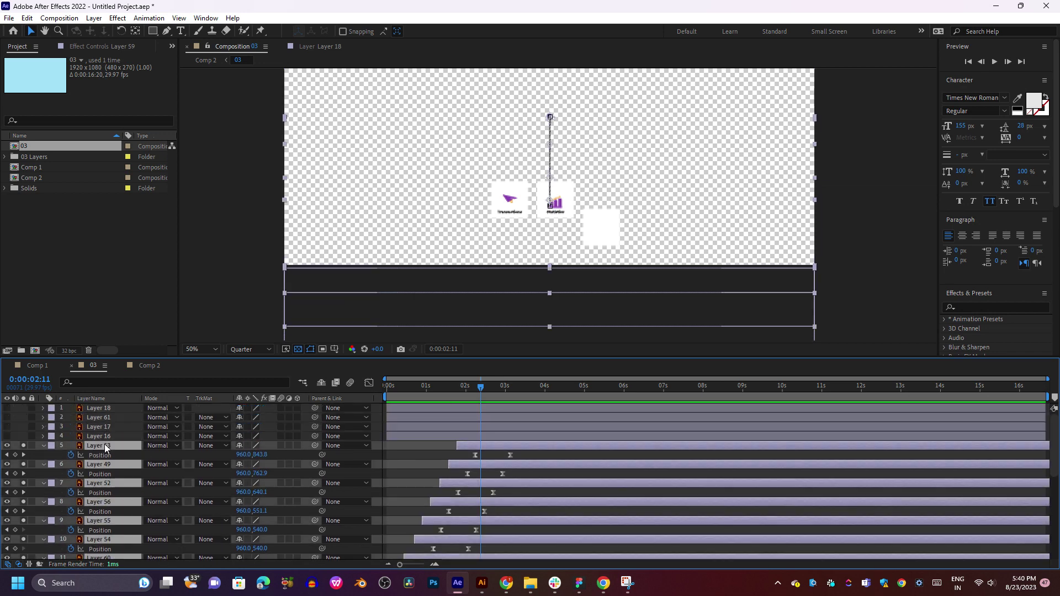
{"action": "key", "text": "u"}
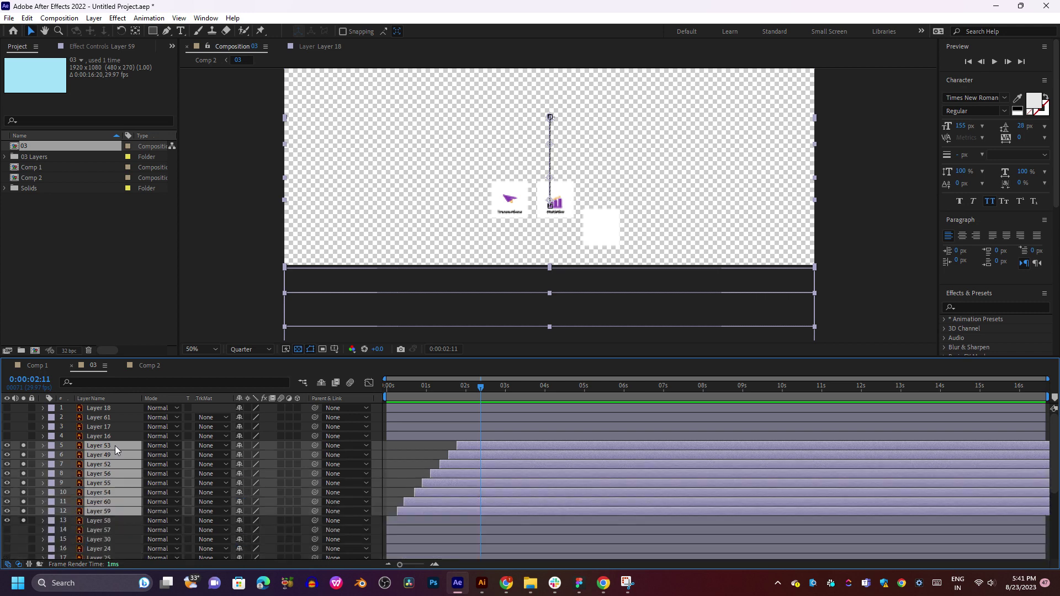
Pre-compose the selected layers from Layer 53 down to Layer 59 into a new composition named "sateing".
{"action": "right_click", "coordinate": [114, 446]}
{"action": "left_click", "coordinate": [154, 384]}
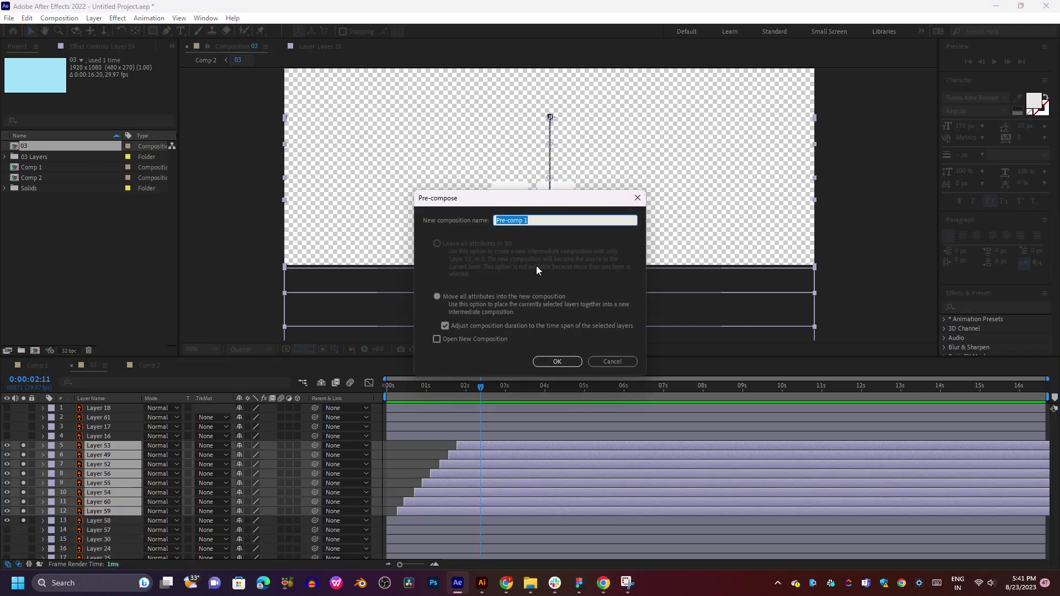
{"action": "type", "text": "s"}
{"action": "left_click_drag", "start_coordinate": [555, 204], "coordinate": [760, 239]}
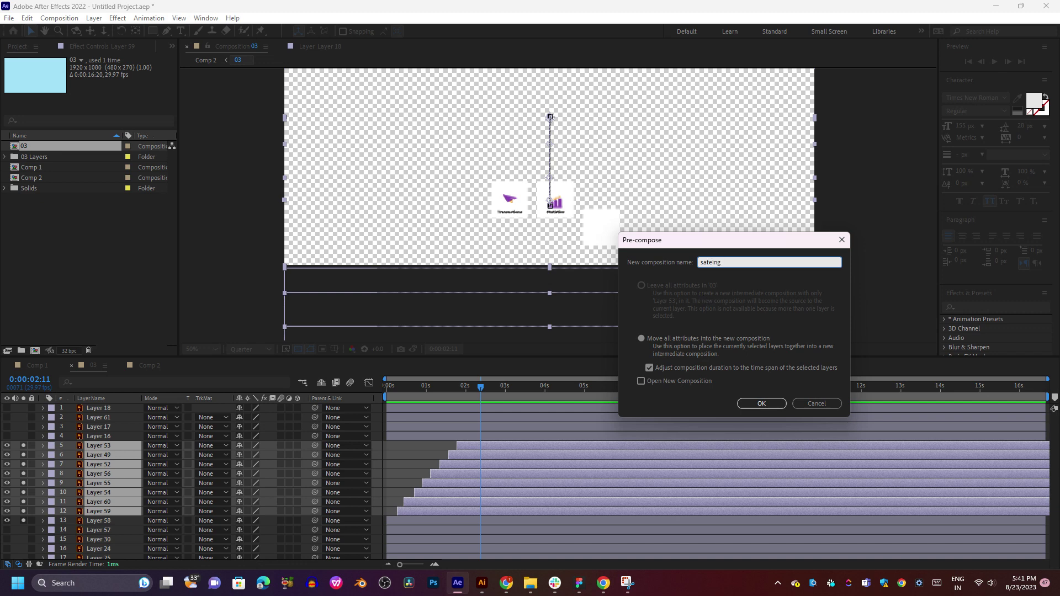
{"action": "left_click", "coordinate": [749, 404]}
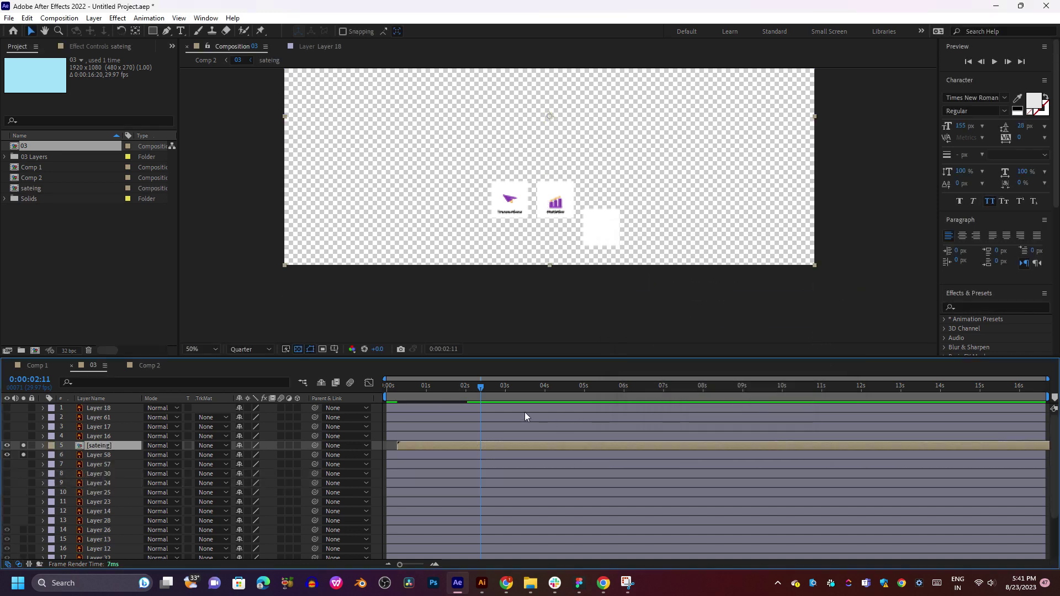
Play back the pre-composed card animation, then open the sateing composition and check its layer timing.
{"action": "key", "text": "space"}
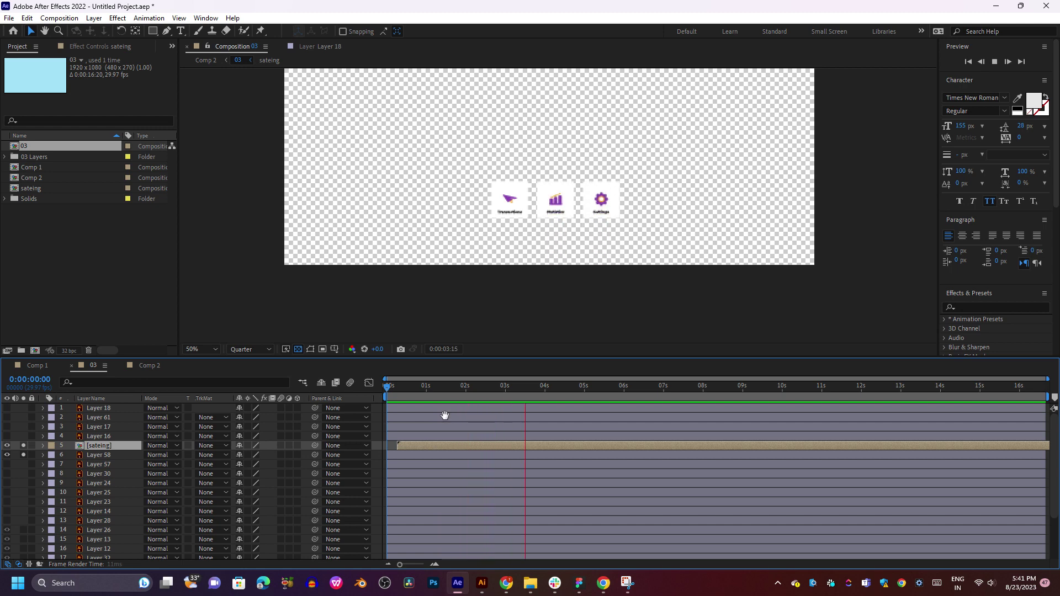
{"action": "left_click", "coordinate": [443, 438]}
{"action": "double_click", "coordinate": [443, 442]}
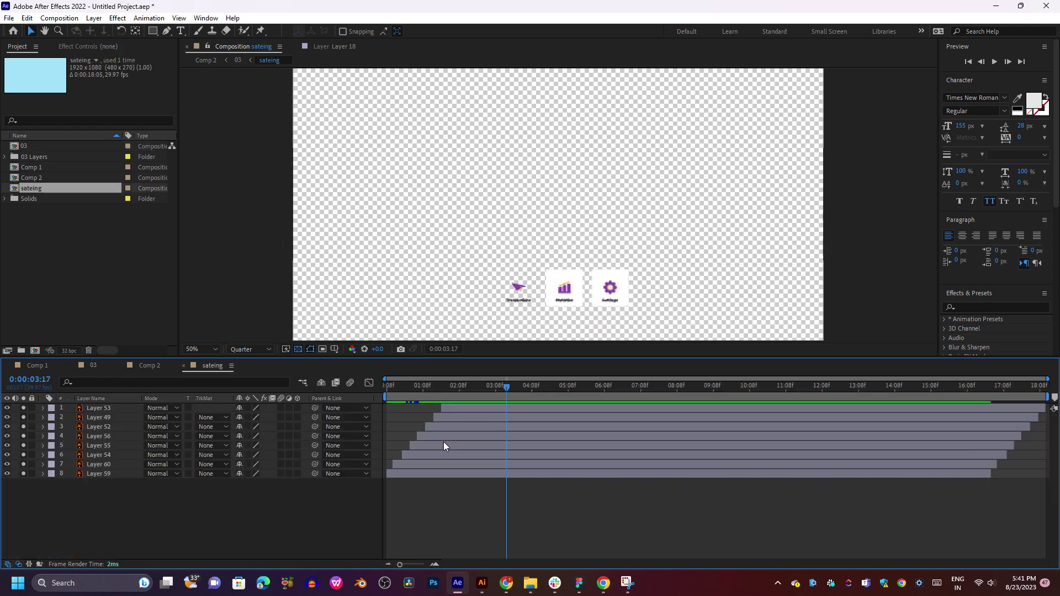
{"action": "left_click_drag", "start_coordinate": [488, 395], "coordinate": [420, 399]}
{"action": "left_click_drag", "start_coordinate": [464, 400], "coordinate": [416, 402]}
Switch to Comp 2, undo the sateing pre-composition and reopen the 03 composition.
{"action": "left_click", "coordinate": [149, 366]}
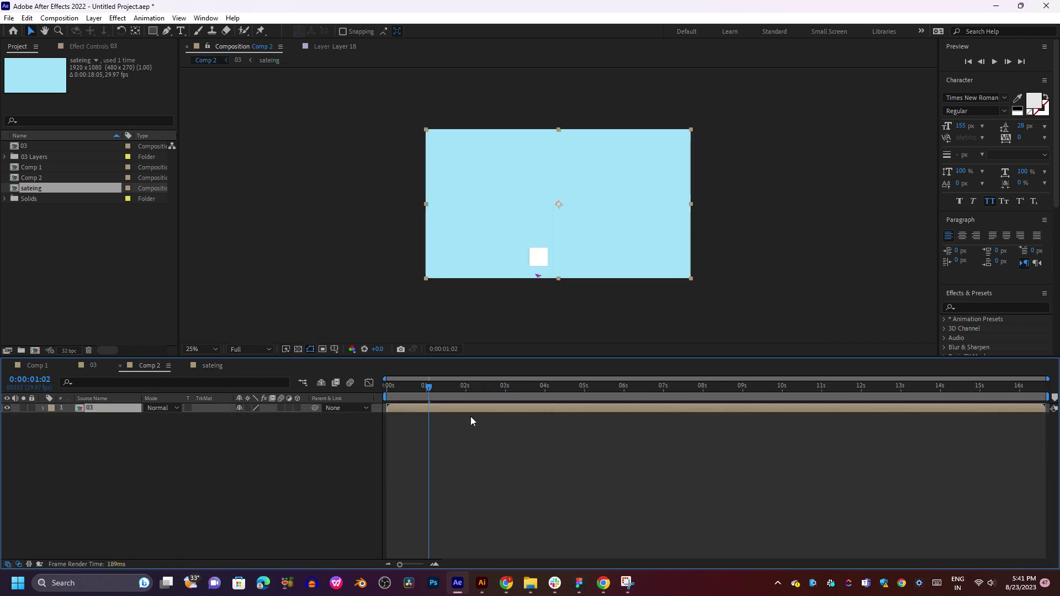
{"action": "key", "text": "ctrl+z"}
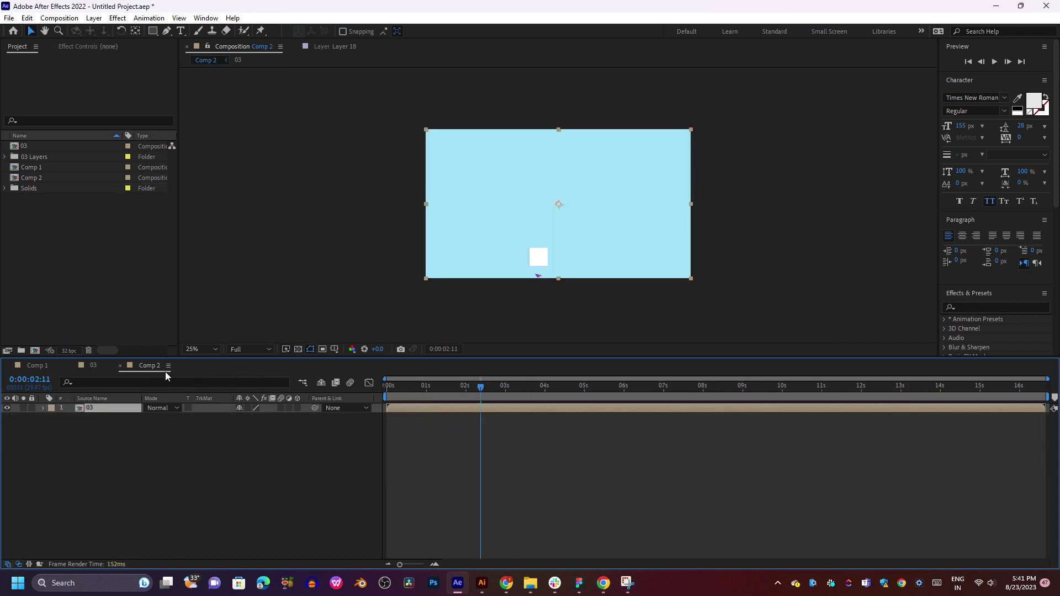
{"action": "double_click", "coordinate": [428, 409]}
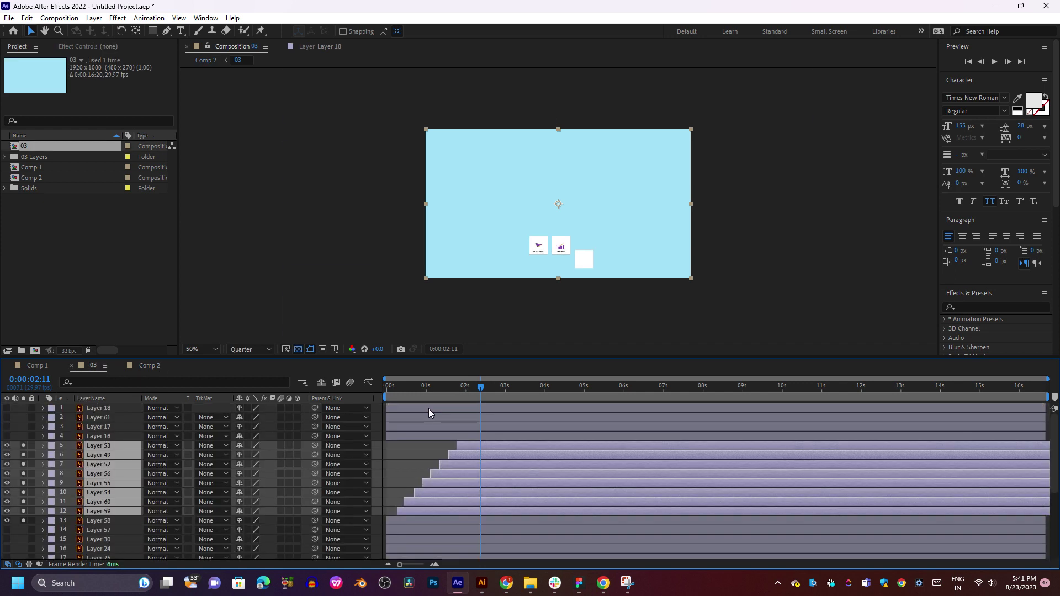
Play back the soloed card animation in composition 03 and check the cards at about 0:00:03:02.
{"action": "left_click", "coordinate": [408, 396]}
{"action": "key", "text": "space"}
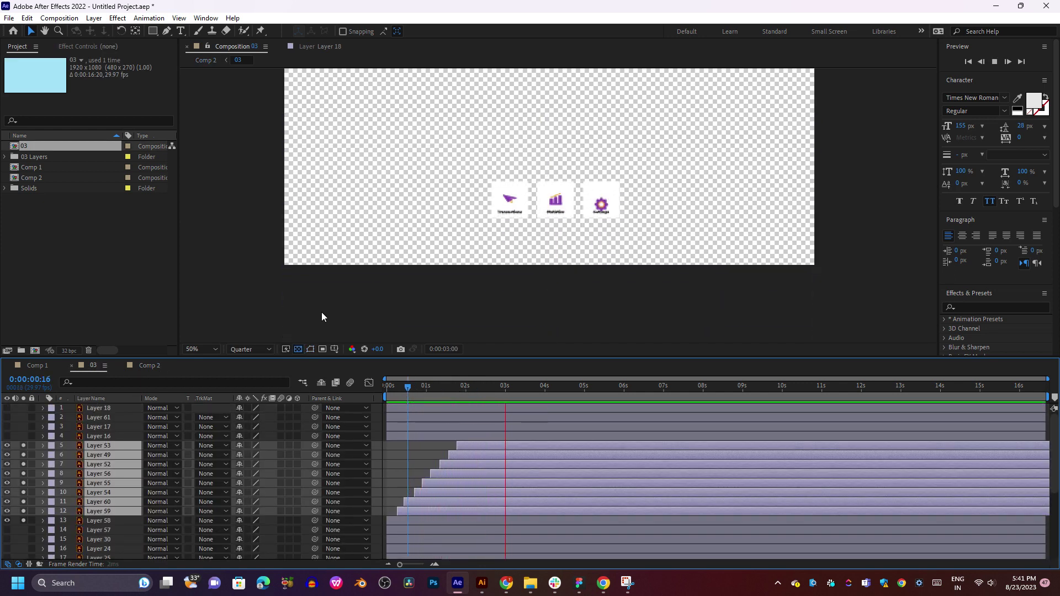
{"action": "key", "text": "space"}
{"action": "key", "text": "space"}
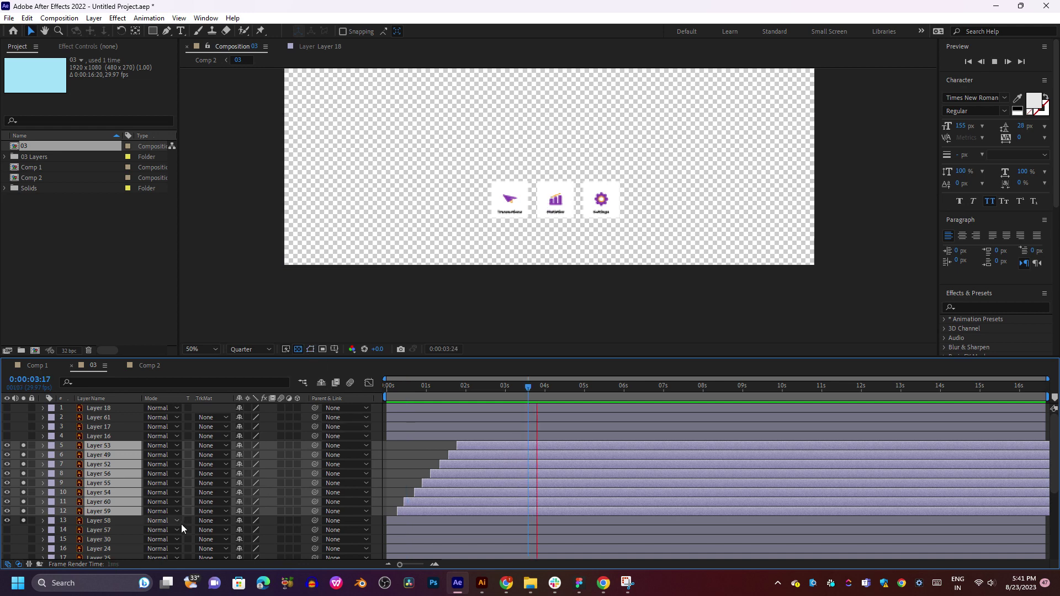
{"action": "left_click", "coordinate": [112, 520]}
{"action": "key", "text": "space"}
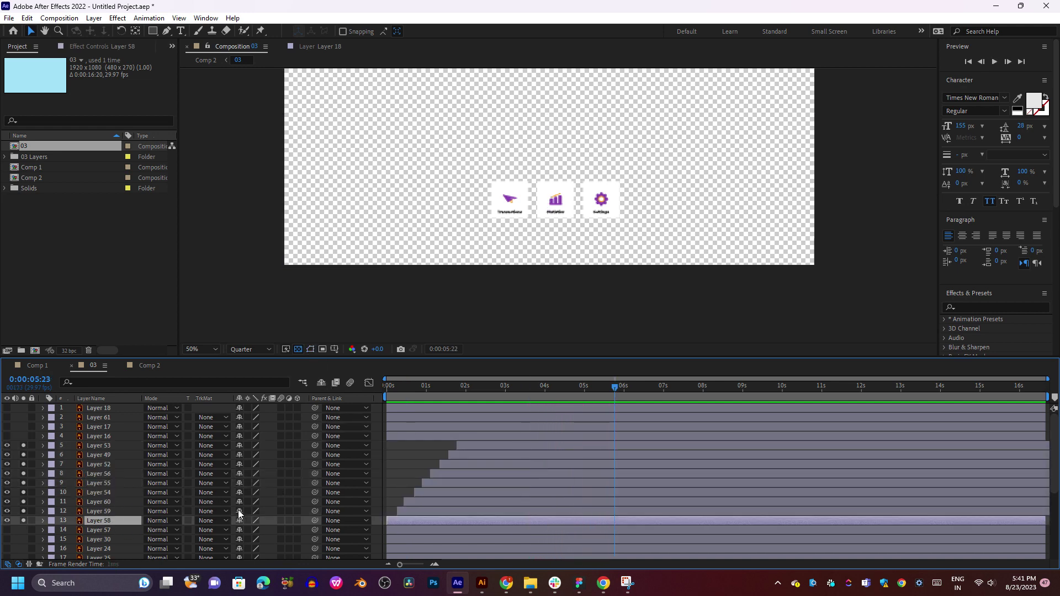
{"action": "left_click_drag", "start_coordinate": [499, 385], "coordinate": [508, 405]}
{"action": "scroll", "coordinate": [555, 141], "scroll_direction": "down", "scroll_amount": 1}
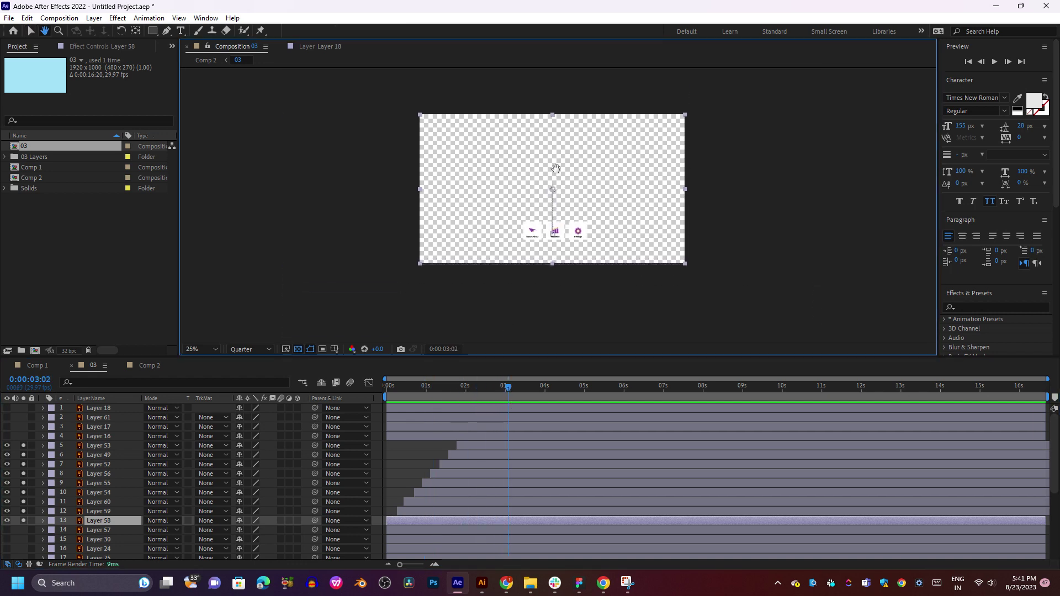
Toggle Layer 58's solo off and on to identify its card, and reveal its Position keyframes near 0:00:00:21.
{"action": "left_click", "coordinate": [22, 522]}
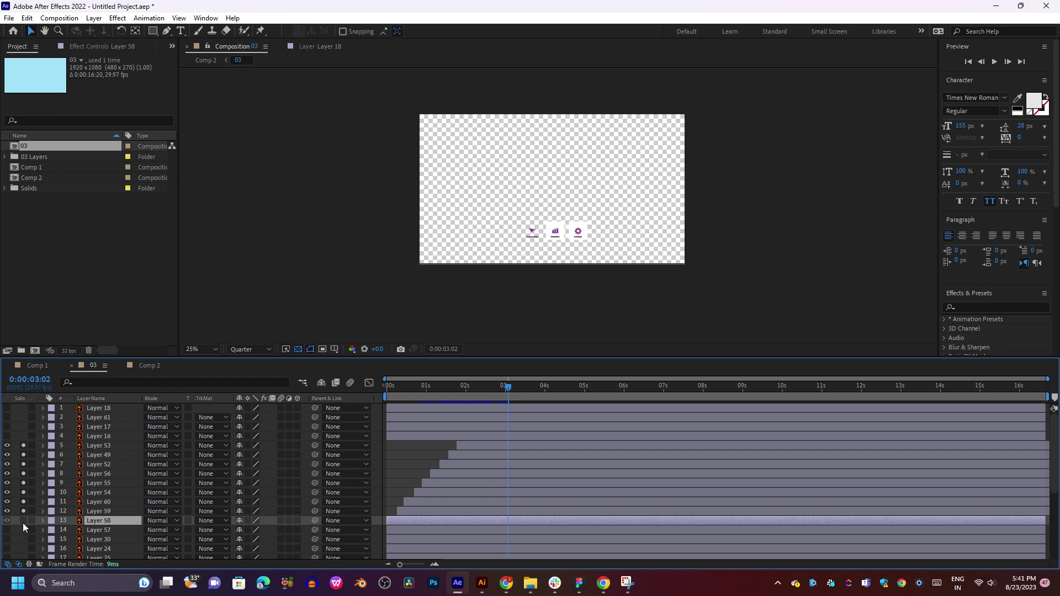
{"action": "left_click", "coordinate": [23, 522]}
{"action": "left_click_drag", "start_coordinate": [459, 398], "coordinate": [414, 399]}
{"action": "key", "text": "p"}
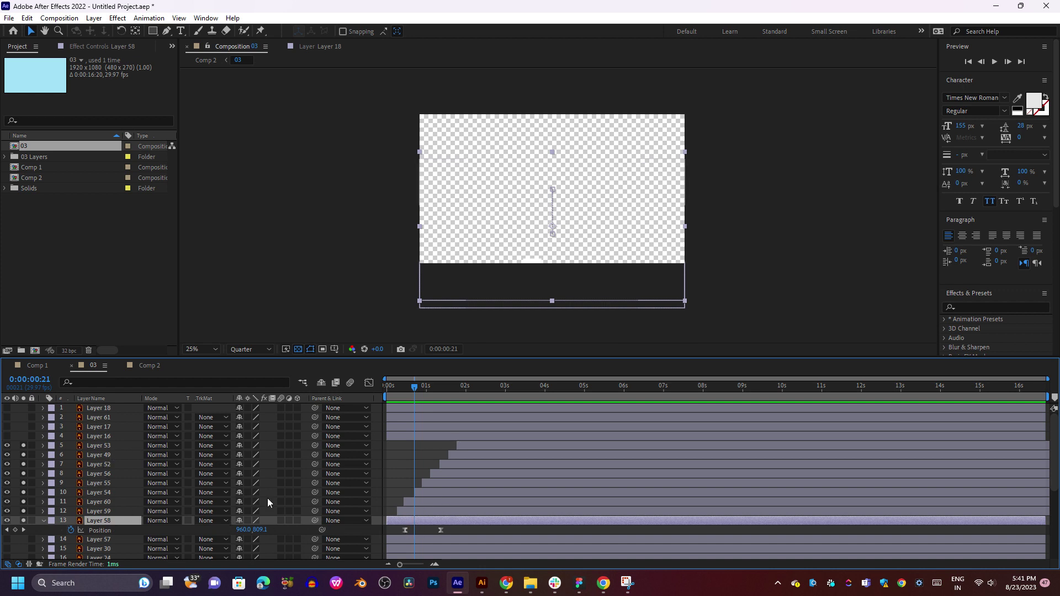
Turn off solo for the layers from Layer 53 down to Layer 58 and collapse their properties.
{"action": "left_click", "coordinate": [105, 447], "text": "shift"}
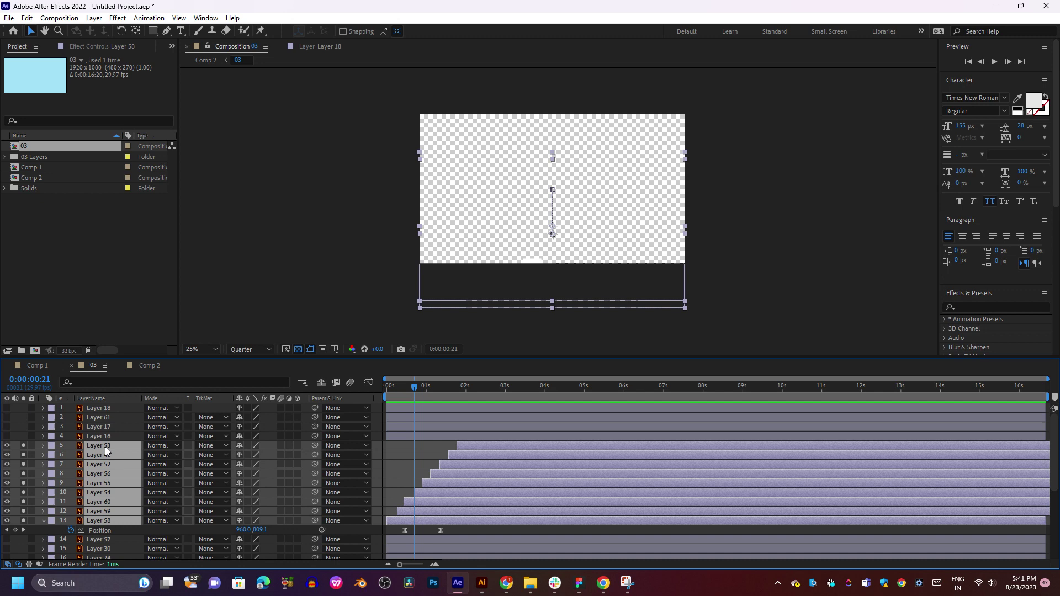
{"action": "left_click", "coordinate": [22, 522]}
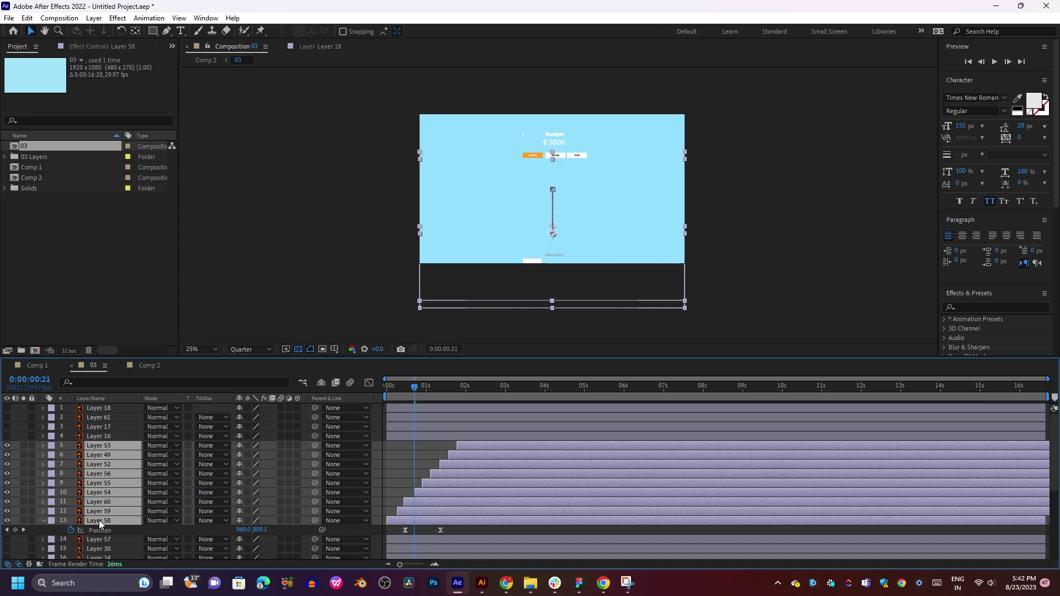
{"action": "key", "text": "u"}
{"action": "scroll", "coordinate": [135, 476], "scroll_direction": "down", "scroll_amount": 3}
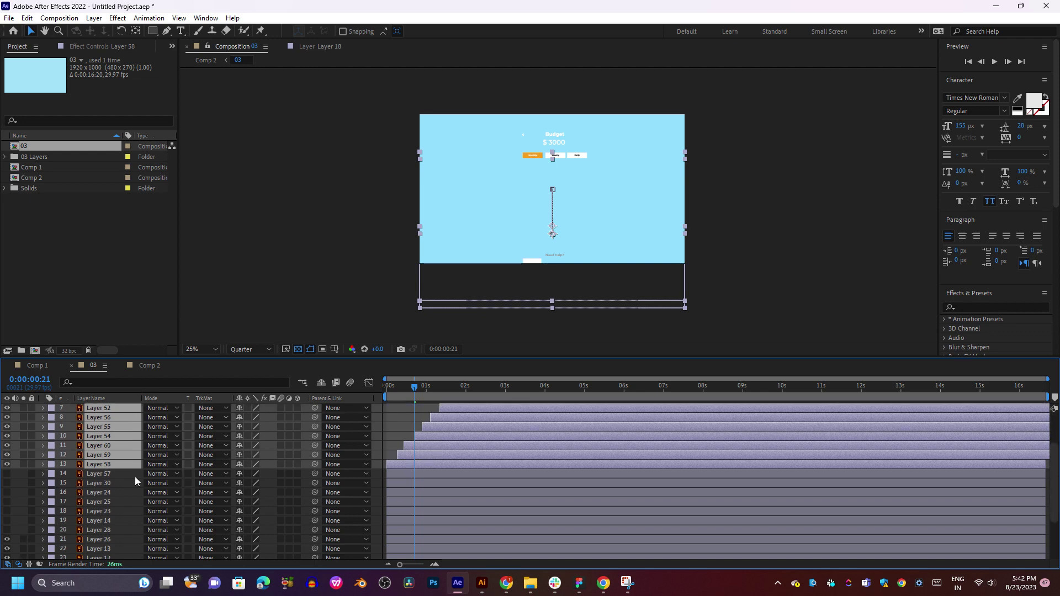
Go to 0:00:03:10 and examine the Budget heading, amount and period buttons close up.
{"action": "left_click_drag", "start_coordinate": [420, 392], "coordinate": [519, 393]}
{"action": "key", "text": "period"}
{"action": "key", "text": "period"}
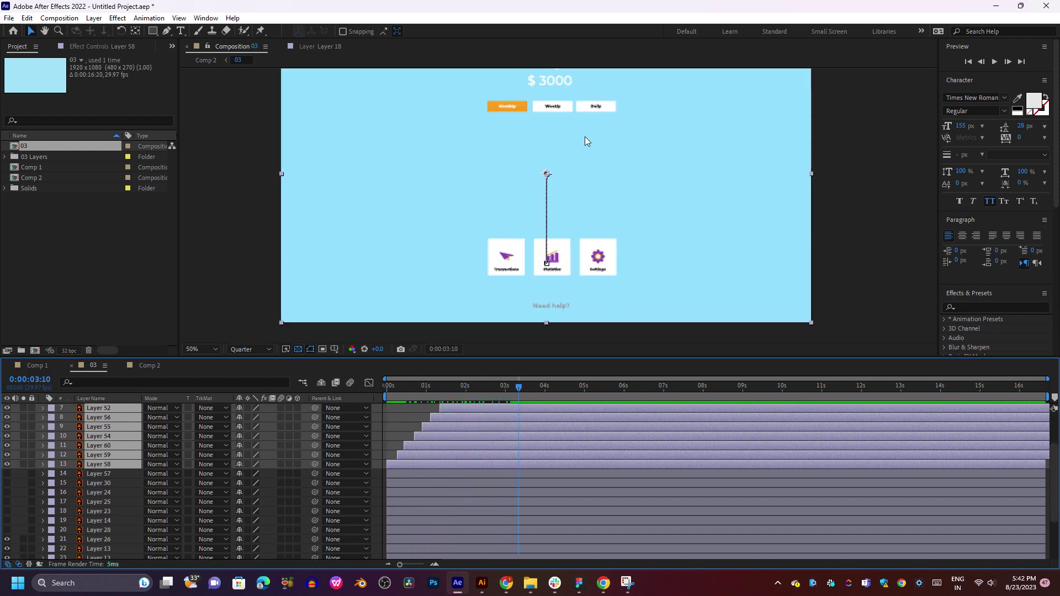
{"action": "key", "text": "h"}
{"action": "left_click_drag", "start_coordinate": [563, 124], "coordinate": [563, 224]}
{"action": "key", "text": "v"}
{"action": "key", "text": "period"}
{"action": "scroll", "coordinate": [545, 178], "scroll_direction": "up", "scroll_amount": 2}
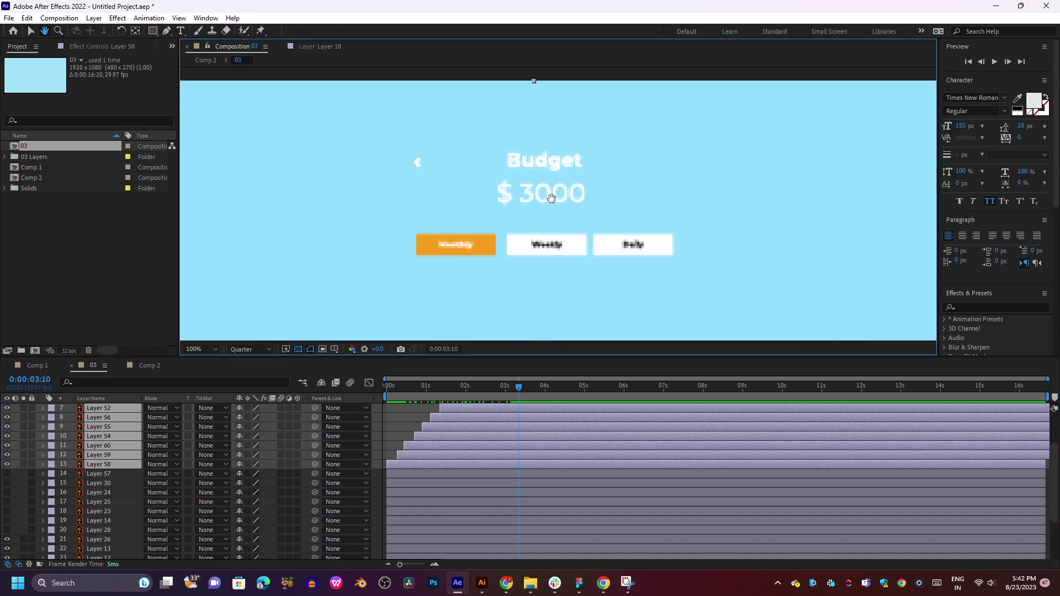
{"action": "scroll", "coordinate": [277, 465], "scroll_direction": "up", "scroll_amount": 2}
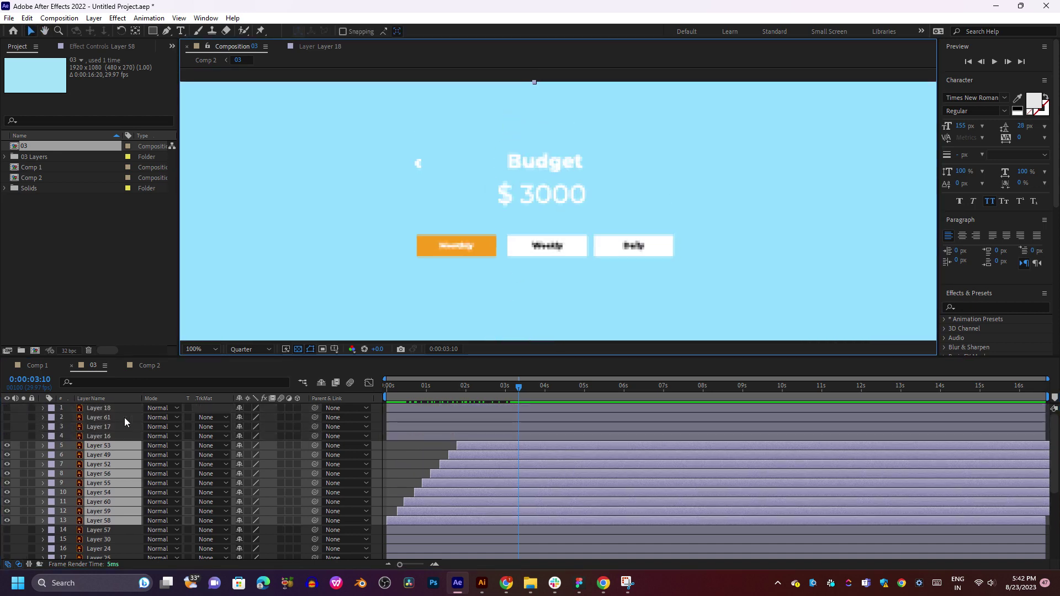
Turn on the visibility of Layer 18, Layer 61, Layer 17 and Layer 16 to show the status bar elements.
{"action": "left_click", "coordinate": [91, 398]}
{"action": "left_click", "coordinate": [107, 410]}
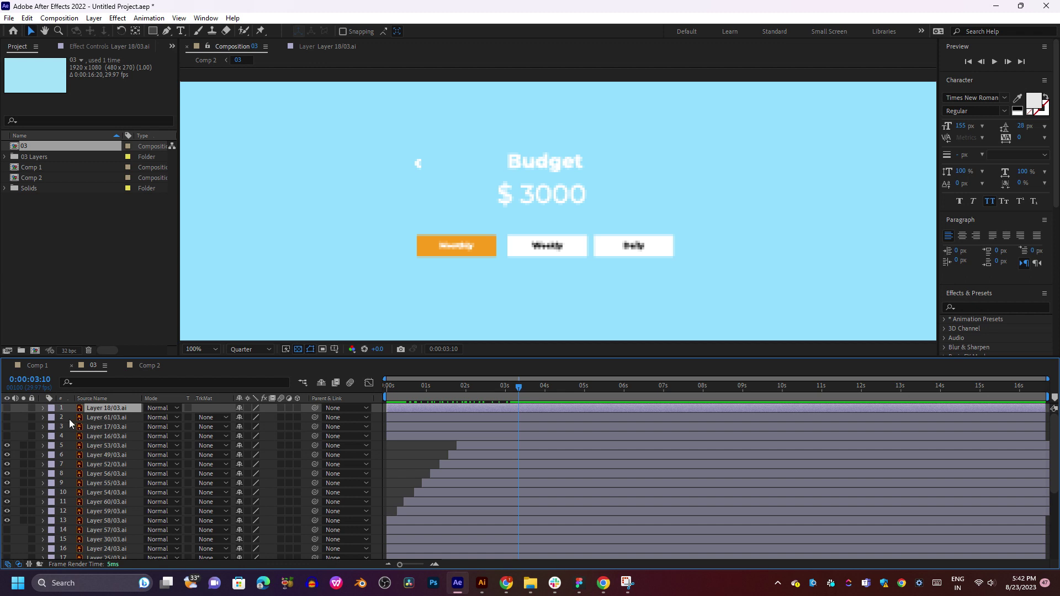
{"action": "left_click", "coordinate": [127, 399]}
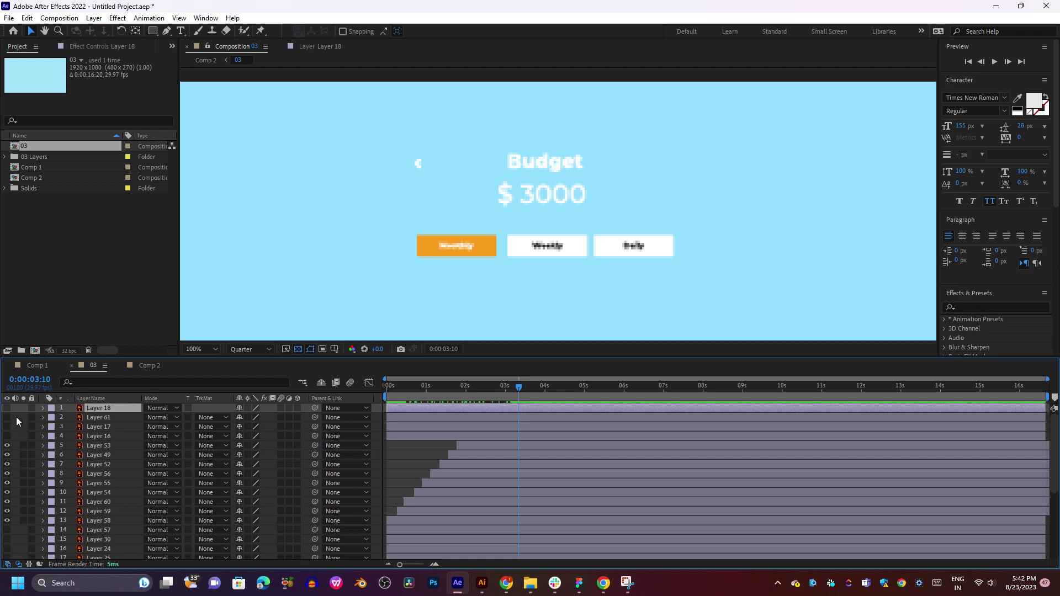
{"action": "left_click_drag", "start_coordinate": [11, 413], "coordinate": [8, 445]}
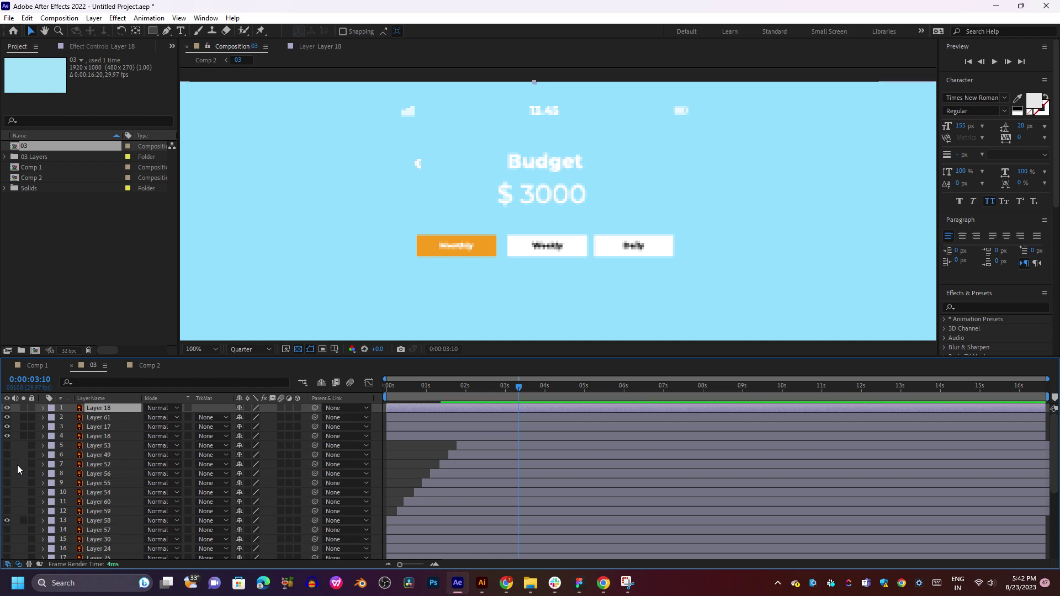
{"action": "scroll", "coordinate": [635, 232], "scroll_direction": "up", "scroll_amount": 2}
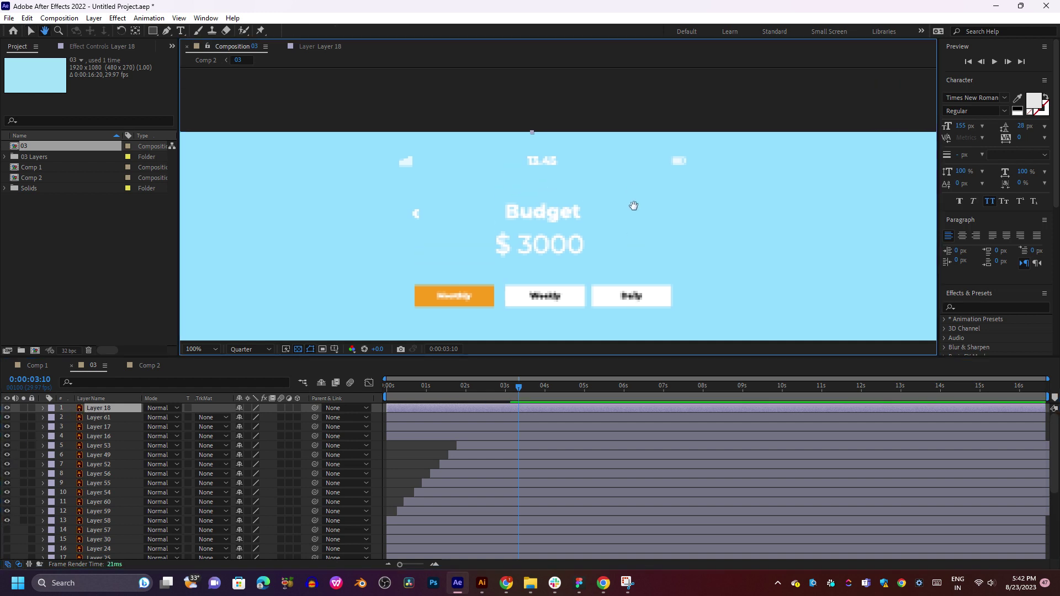
{"action": "left_click", "coordinate": [8, 410]}
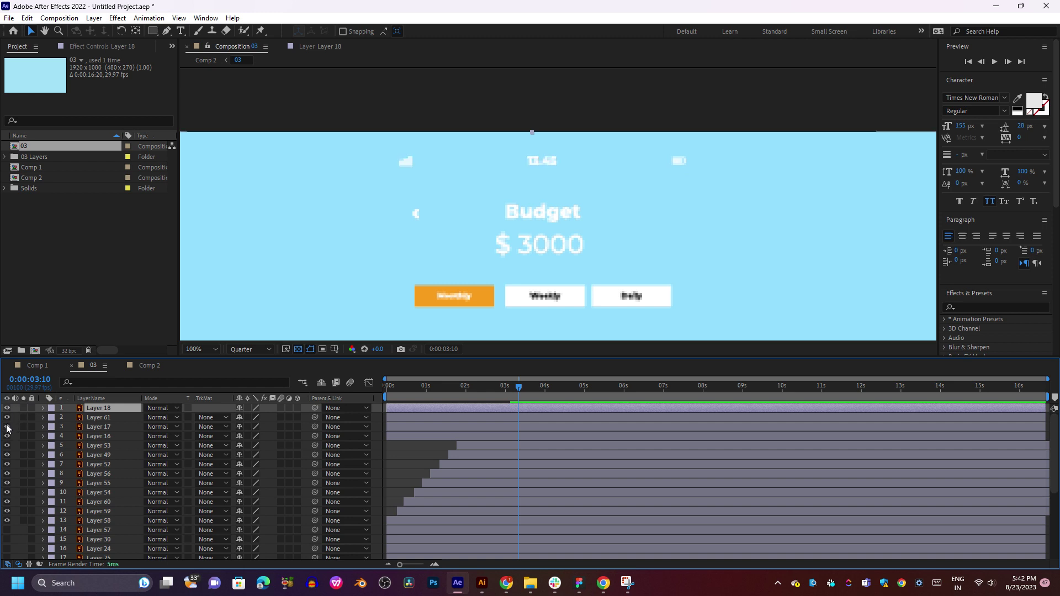
Start Layers 18, 61 and 17 at about 0:00:02:00 and animate their Position from 960, 457 at 0:00:02:02 to 960, 540 at 0:00:02:22.
{"action": "left_click", "coordinate": [100, 428], "text": "shift"}
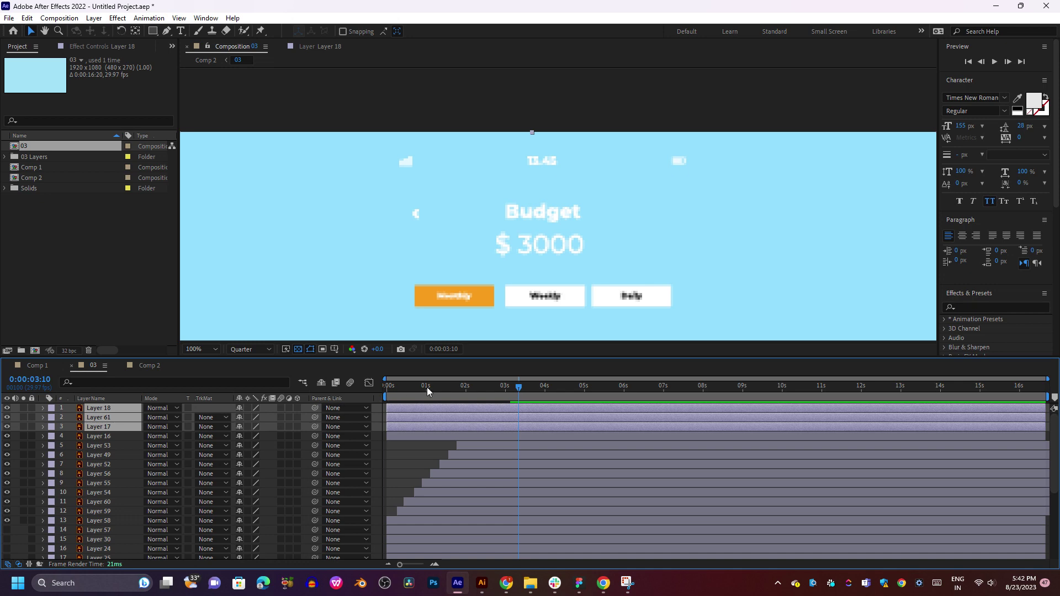
{"action": "left_click_drag", "start_coordinate": [429, 385], "coordinate": [541, 412]}
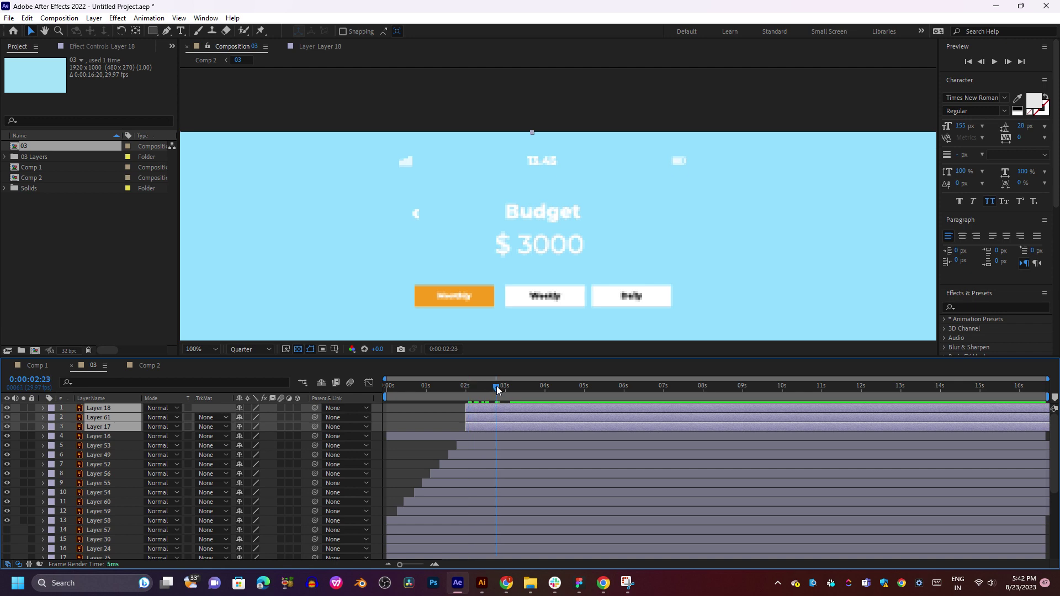
{"action": "key", "text": "alt+shift+p"}
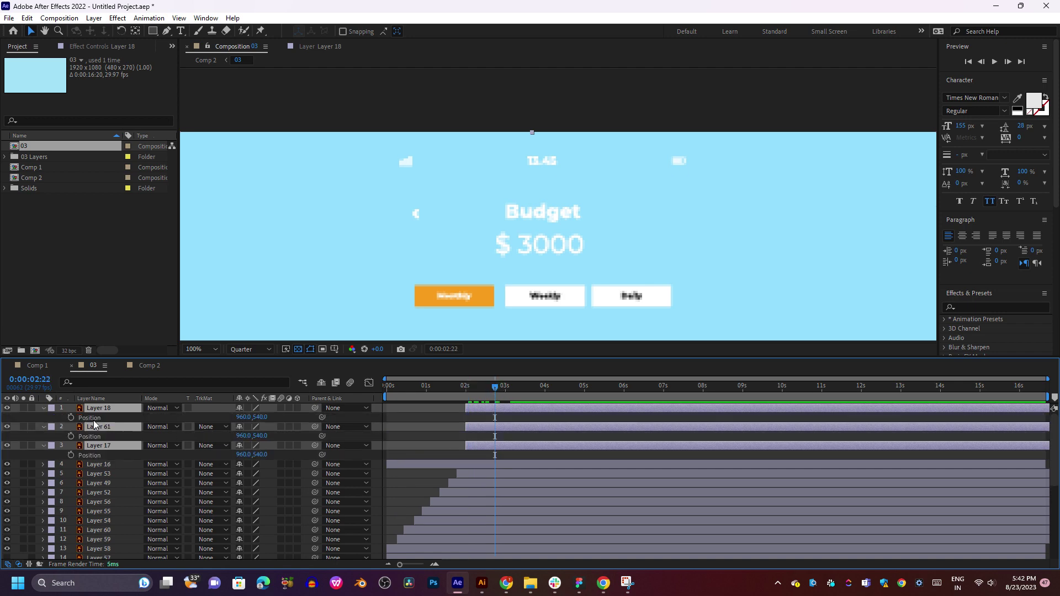
{"action": "left_click_drag", "start_coordinate": [467, 389], "coordinate": [472, 388]}
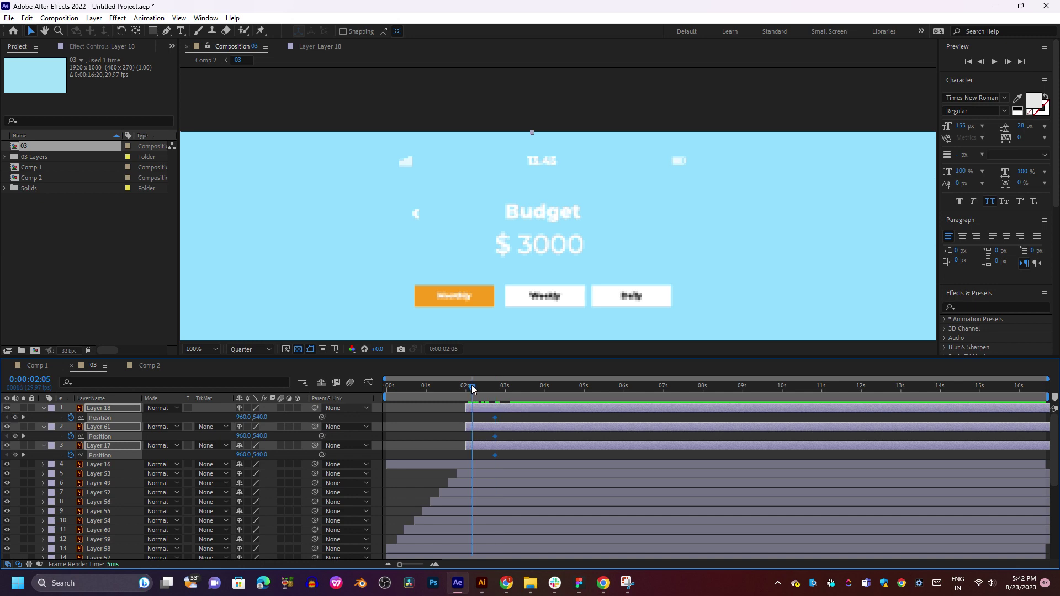
{"action": "left_click_drag", "start_coordinate": [260, 417], "coordinate": [211, 416]}
{"action": "key", "text": "space"}
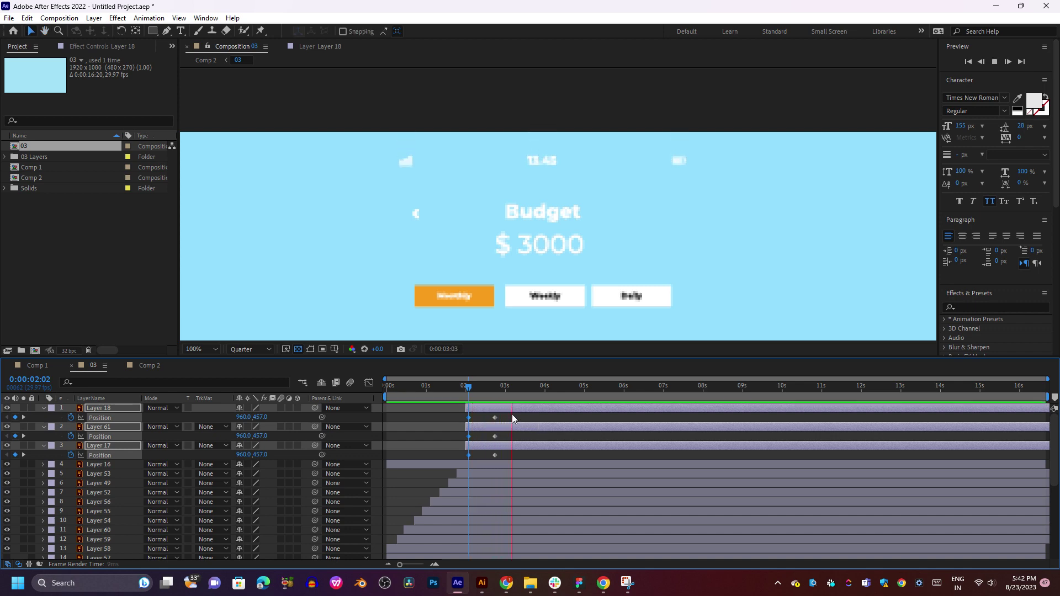
{"action": "key", "text": "space"}
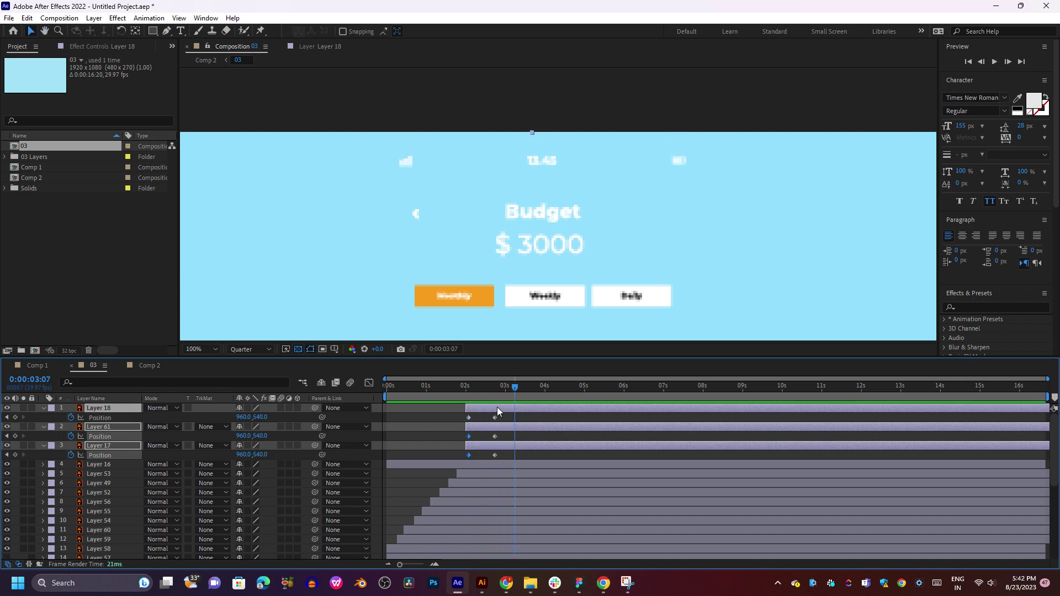
Stagger the layer starts to about 0:00:01:23 for Layer 17, 0:00:01:27 for Layer 61 and 0:00:02:08 for Layer 18.
{"action": "mouse_move", "coordinate": [497, 413]}
{"action": "left_mouse_down"}
{"action": "mouse_move", "coordinate": [485, 421]}
{"action": "mouse_move", "coordinate": [486, 406]}
{"action": "mouse_move", "coordinate": [503, 407]}
{"action": "mouse_move", "coordinate": [469, 387]}
{"action": "mouse_move", "coordinate": [495, 387]}
{"action": "mouse_move", "coordinate": [475, 424]}
{"action": "mouse_move", "coordinate": [492, 427]}
{"action": "mouse_move", "coordinate": [505, 405]}
{"action": "left_mouse_up"}
{"action": "left_click", "coordinate": [502, 435]}
{"action": "left_click", "coordinate": [457, 390]}
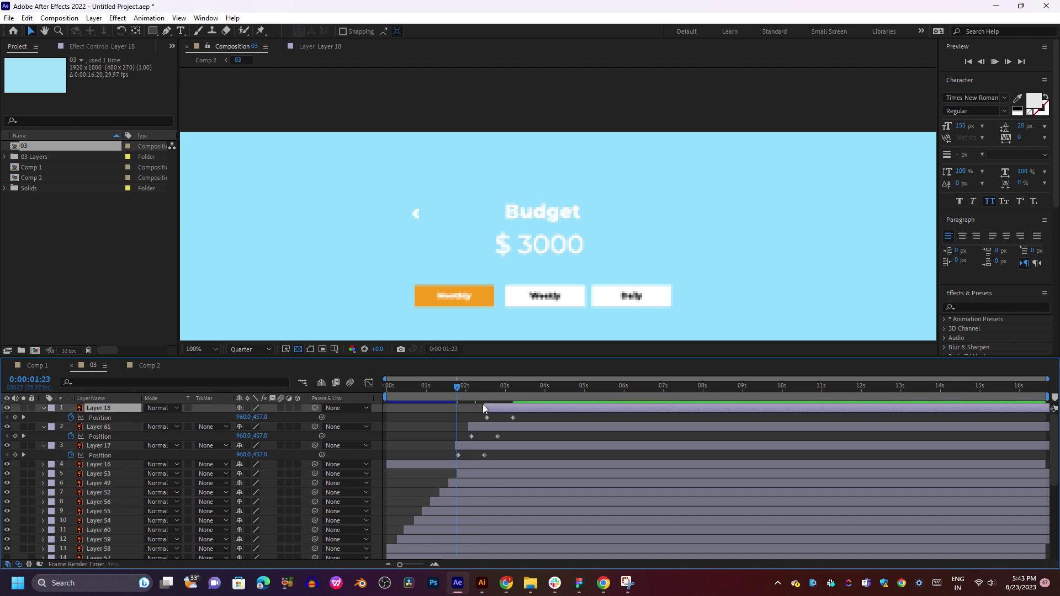
{"action": "key", "text": "space"}
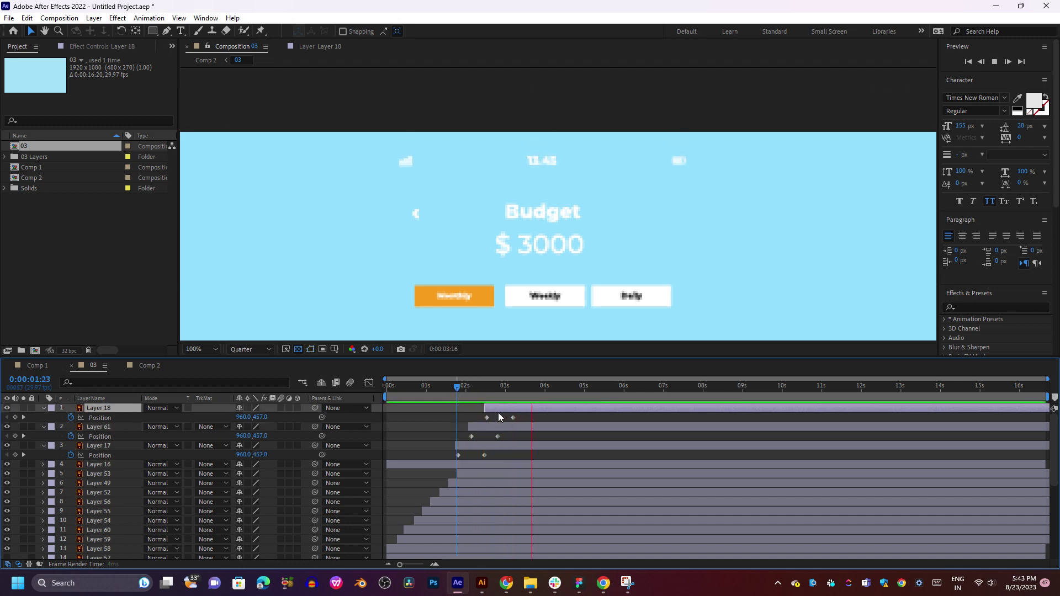
{"action": "left_click_drag", "start_coordinate": [492, 424], "coordinate": [456, 462]}
{"action": "left_click", "coordinate": [496, 411]}
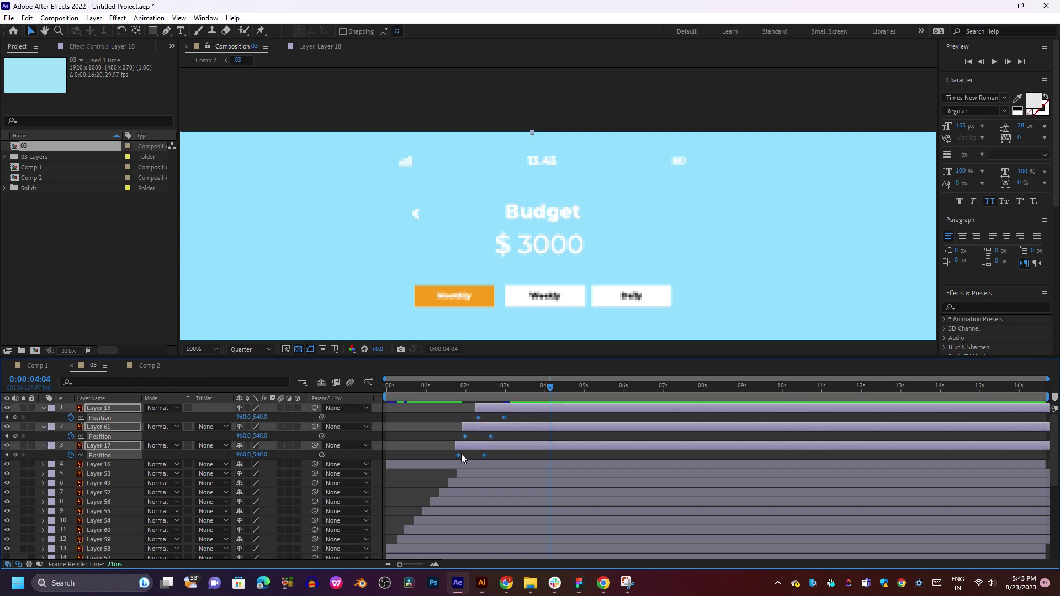
Apply Easy Ease to the Position keyframes of Layers 18, 61 and 17 and preview the motion.
{"action": "key", "text": "F9"}
{"action": "left_click", "coordinate": [434, 390]}
{"action": "key", "text": "space"}
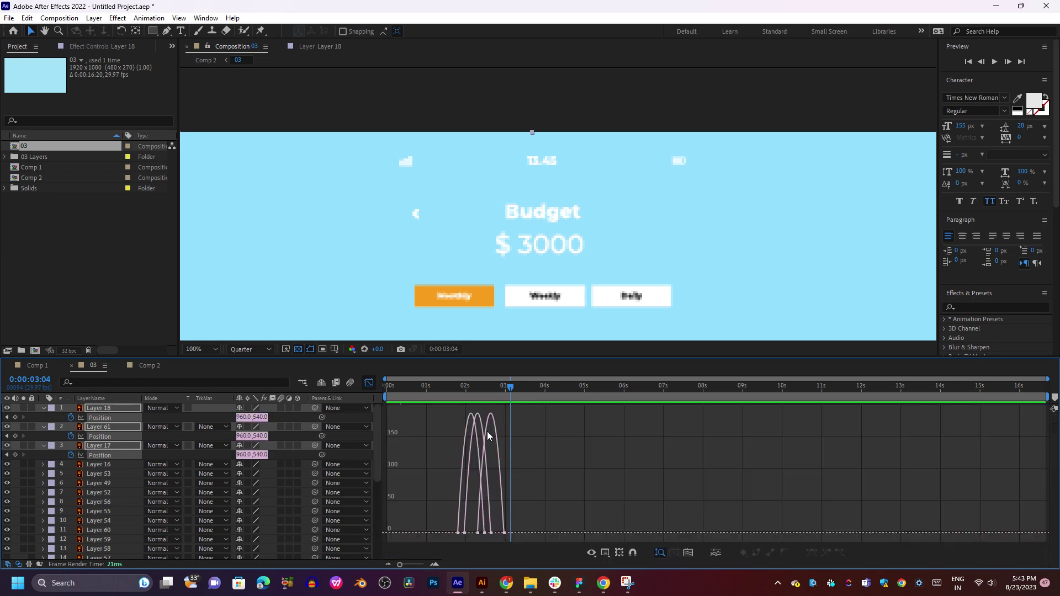
Sharpen the Position speed curves of Layers 18, 61 and 17 into narrow peaks of about 400 px/sec and preview them.
{"action": "left_click", "coordinate": [369, 383]}
{"action": "left_click_drag", "start_coordinate": [532, 506], "coordinate": [453, 539]}
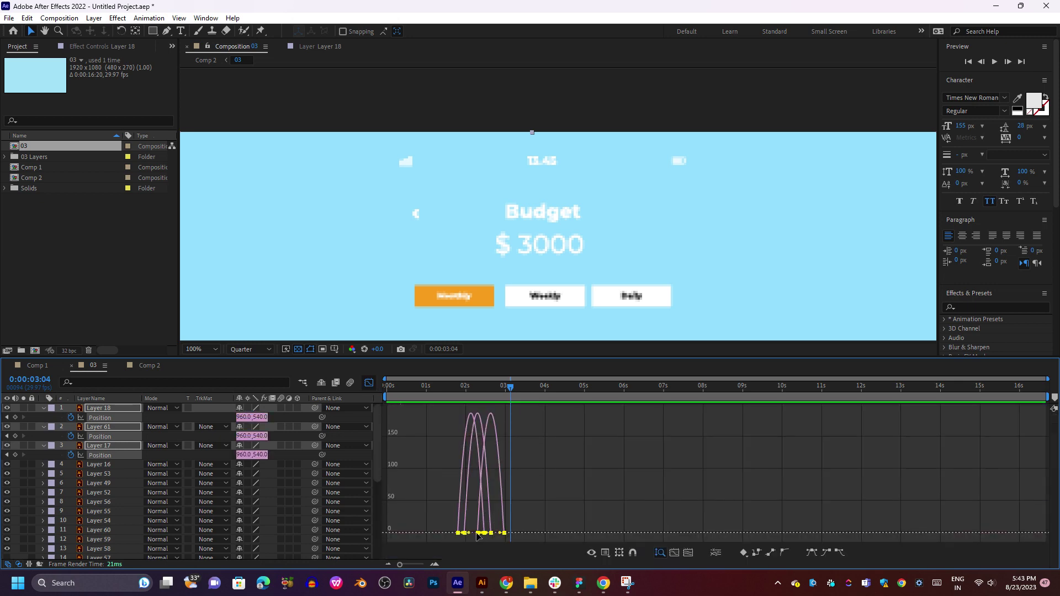
{"action": "key", "text": "F9"}
{"action": "left_click_drag", "start_coordinate": [499, 535], "coordinate": [477, 539]}
{"action": "key", "text": "space"}
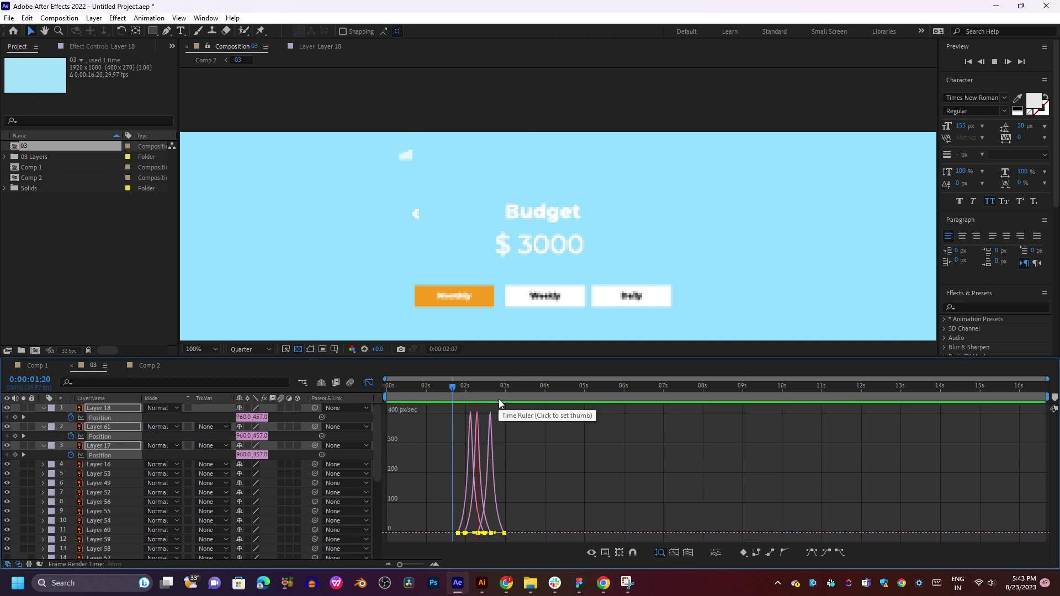
{"action": "key", "text": "space"}
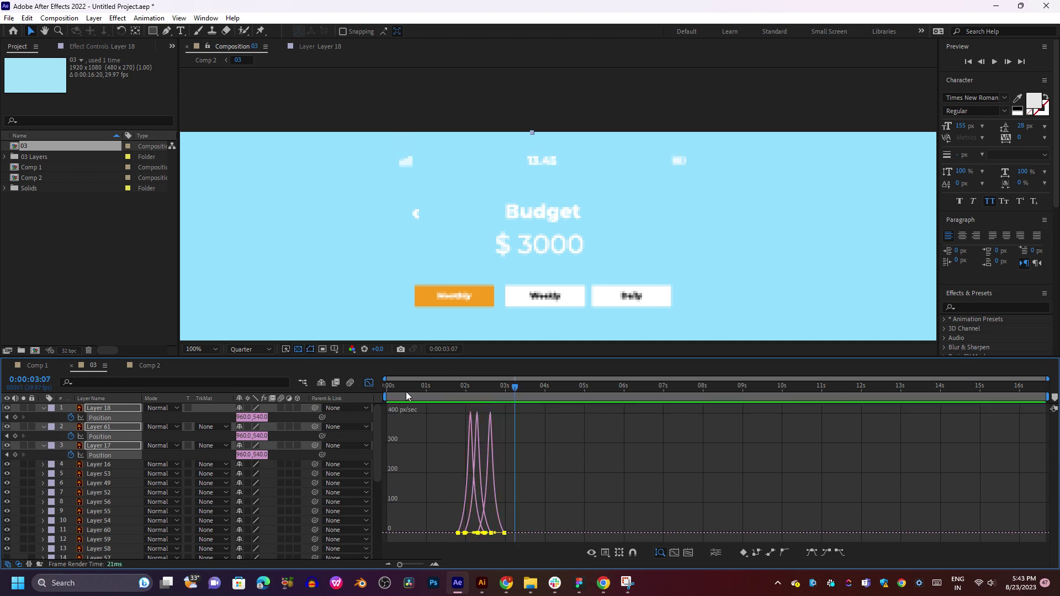
Preview the status bar animation in the layer bar view and collapse the properties of Layers 18, 61 and 17.
{"action": "left_click", "coordinate": [369, 383]}
{"action": "key", "text": "space"}
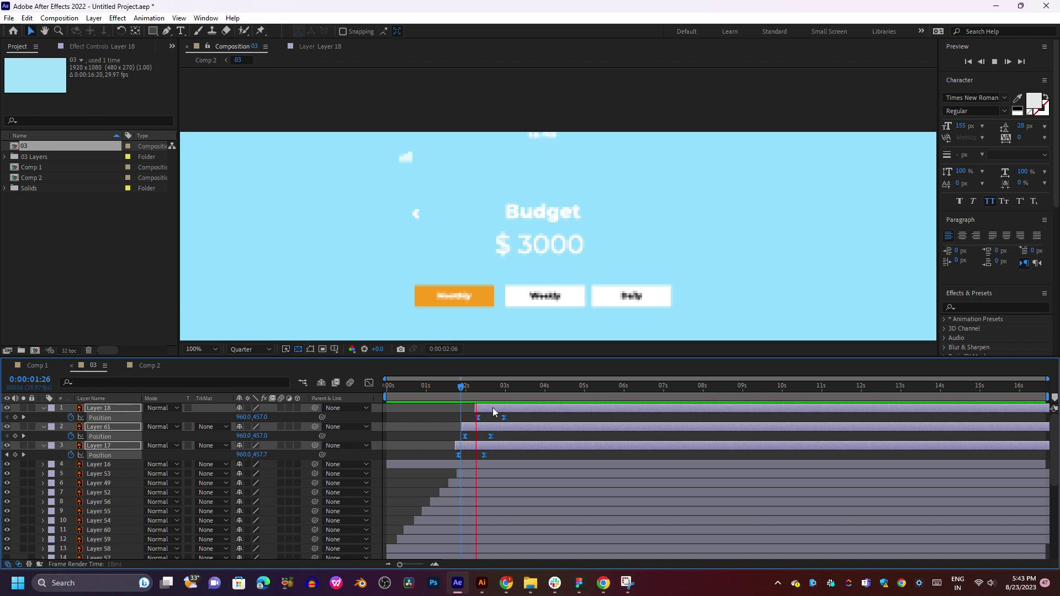
{"action": "left_click", "coordinate": [450, 390]}
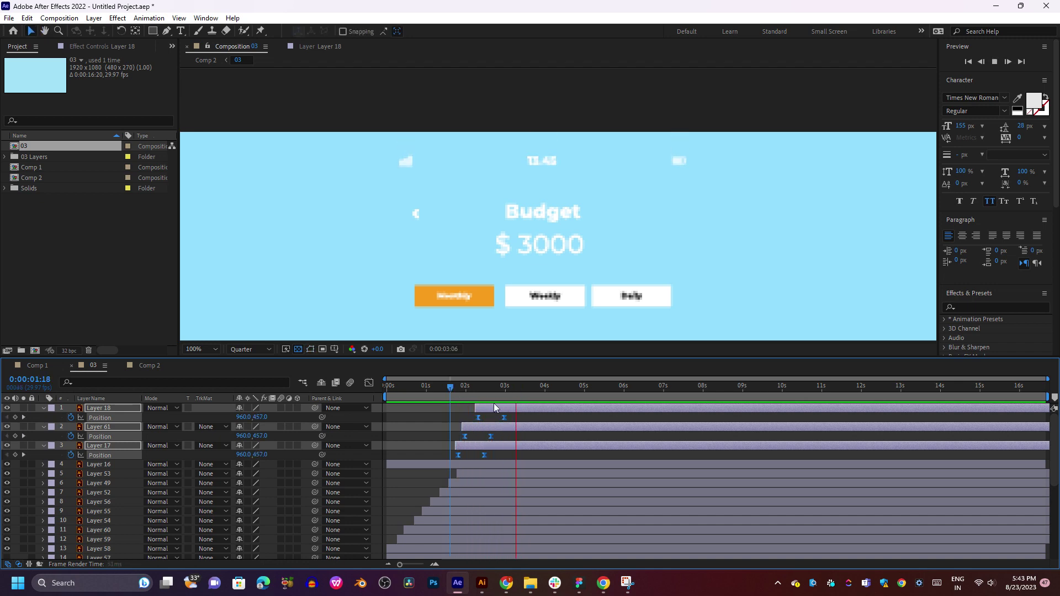
{"action": "key", "text": "space"}
{"action": "key", "text": "ctrl+grave"}
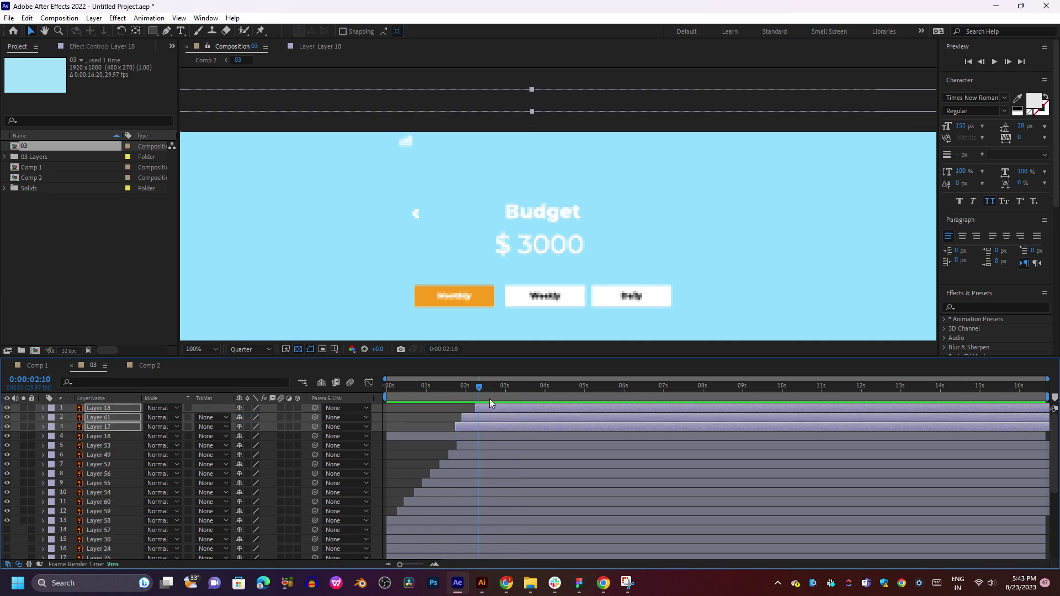
Go to 0:00:03:12 and toggle Layer 16's visibility off and on to identify its element in the artwork.
{"action": "left_click", "coordinate": [520, 393]}
{"action": "left_click_drag", "start_coordinate": [568, 248], "coordinate": [570, 171]}
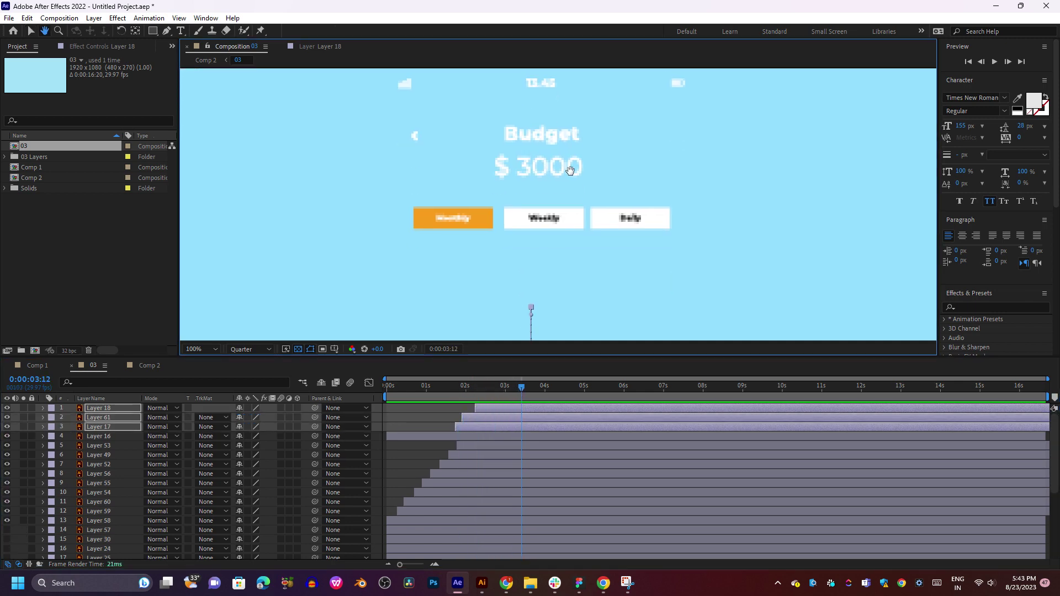
{"action": "key", "text": "v"}
{"action": "left_click", "coordinate": [98, 436]}
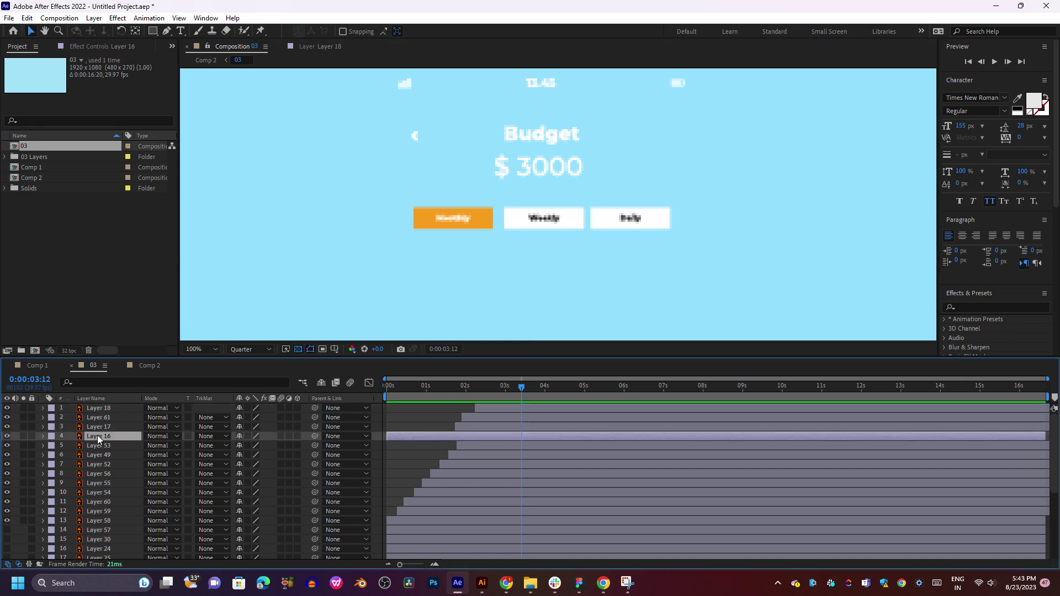
{"action": "left_click", "coordinate": [7, 436]}
{"action": "left_click", "coordinate": [7, 436]}
{"action": "scroll", "coordinate": [496, 187], "scroll_direction": "up", "scroll_amount": 2}
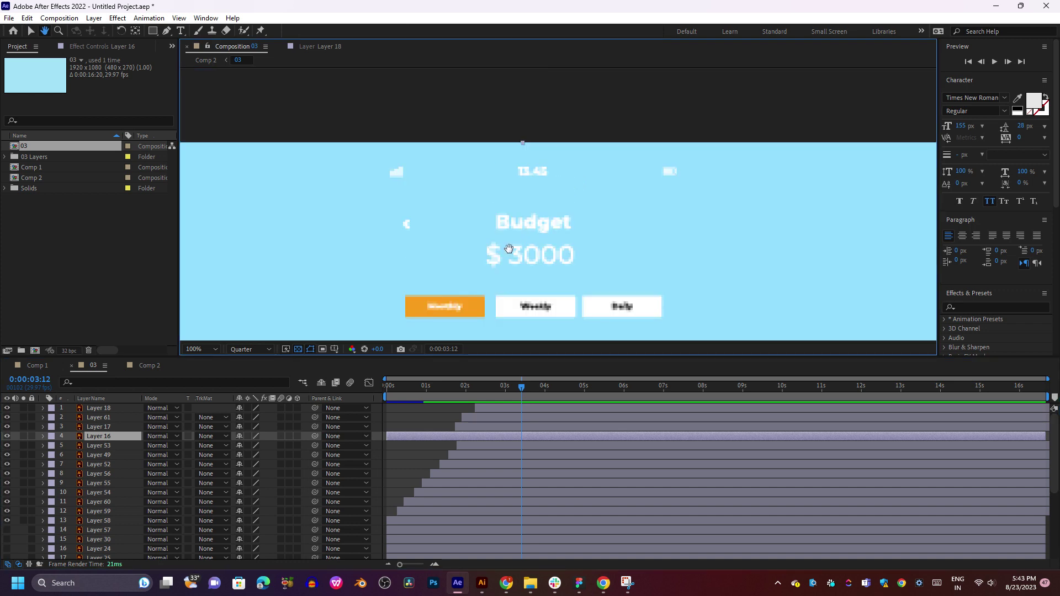
{"action": "scroll", "coordinate": [552, 114], "scroll_direction": "down", "scroll_amount": 8}
{"action": "left_click_drag", "start_coordinate": [473, 229], "coordinate": [447, 209]}
{"action": "left_click", "coordinate": [7, 437]}
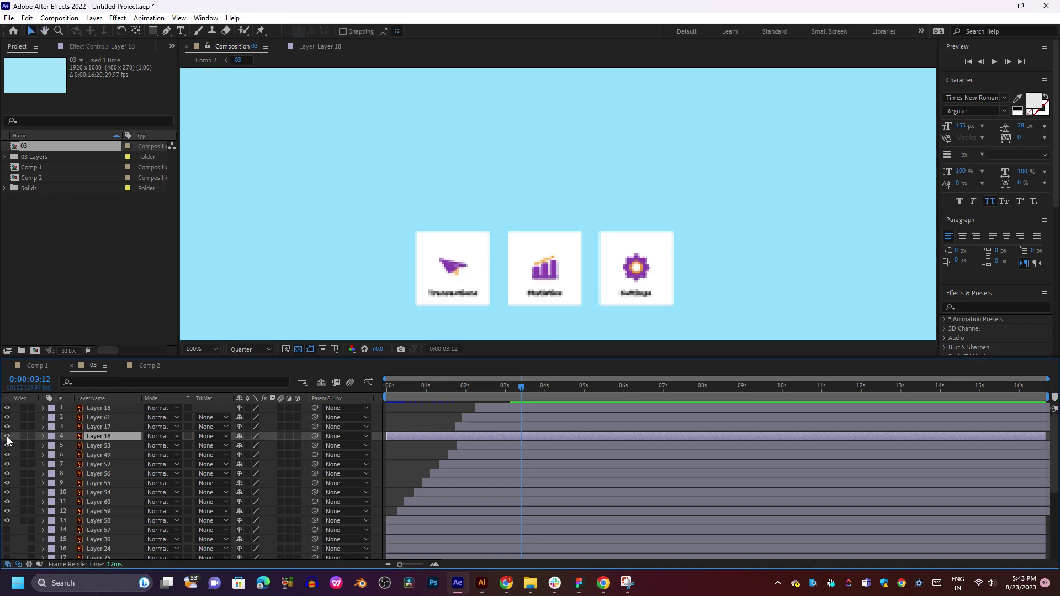
{"action": "left_click", "coordinate": [6, 437]}
Start Layer 16 at about 0:00:01:01, reveal its Scale, and move its anchor point to the centre of the purple plus button.
{"action": "left_click_drag", "start_coordinate": [495, 402], "coordinate": [481, 436]}
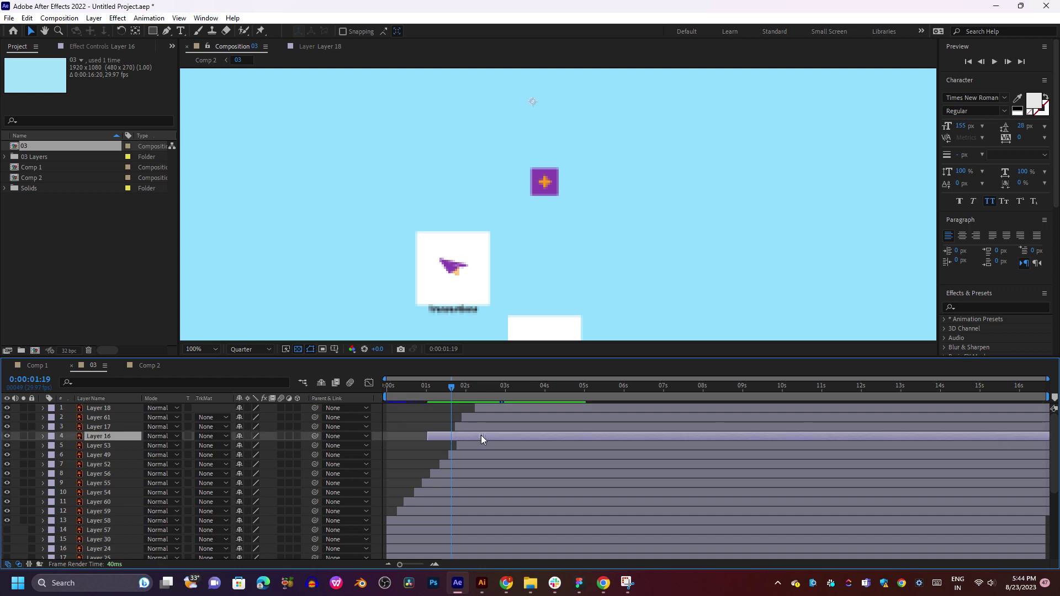
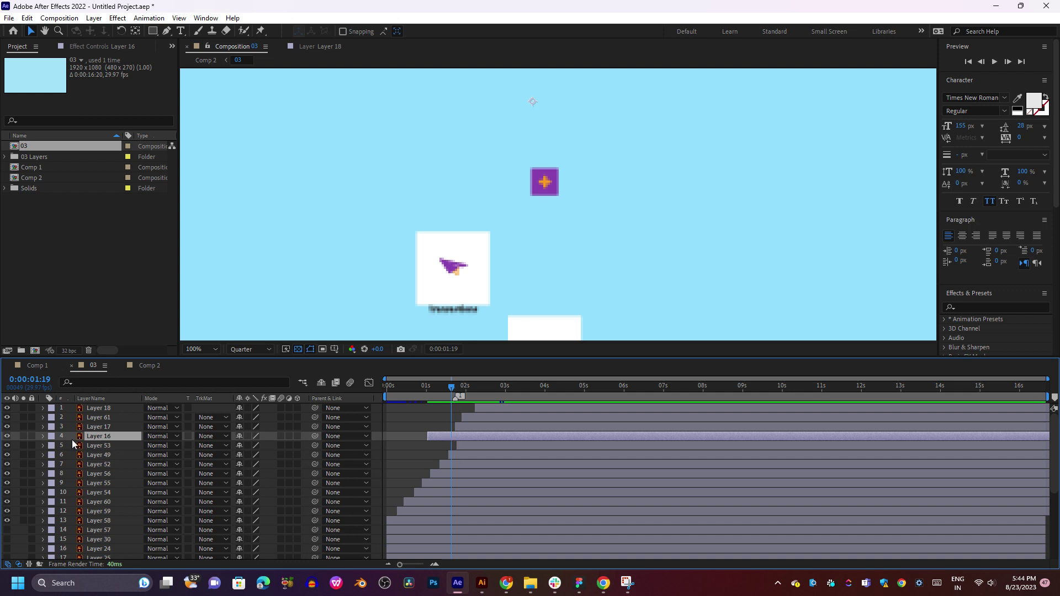
{"action": "key", "text": "s"}
{"action": "left_click_drag", "start_coordinate": [261, 446], "coordinate": [208, 443]}
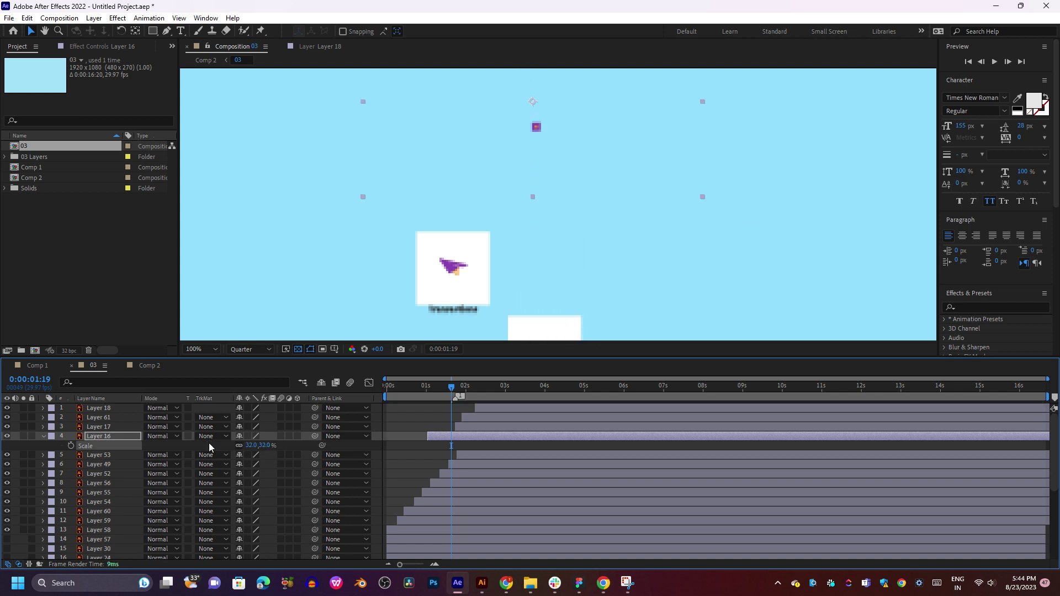
{"action": "key", "text": "ctrl+z"}
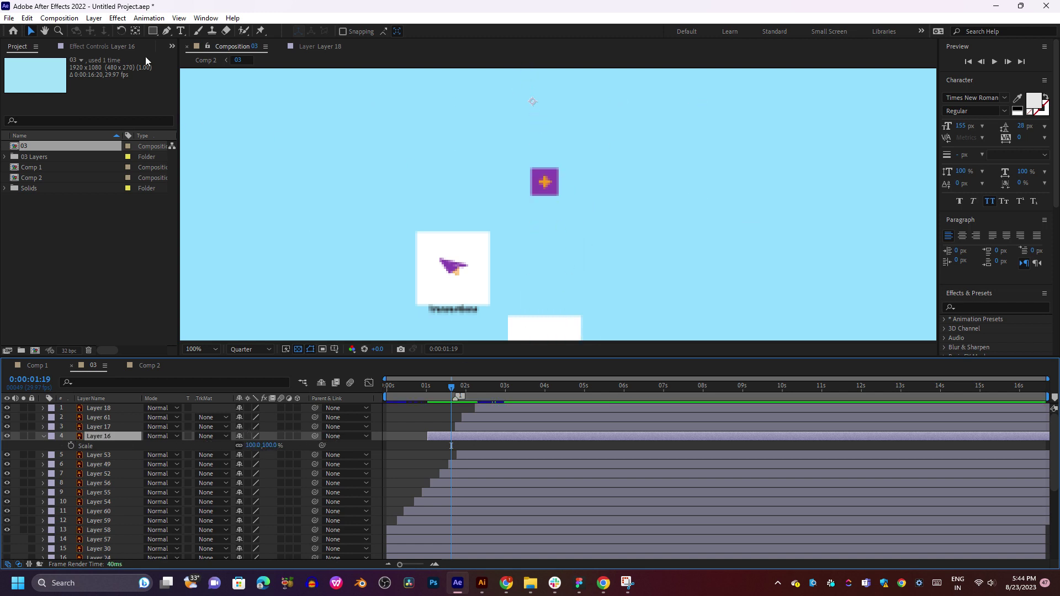
{"action": "left_click", "coordinate": [134, 31]}
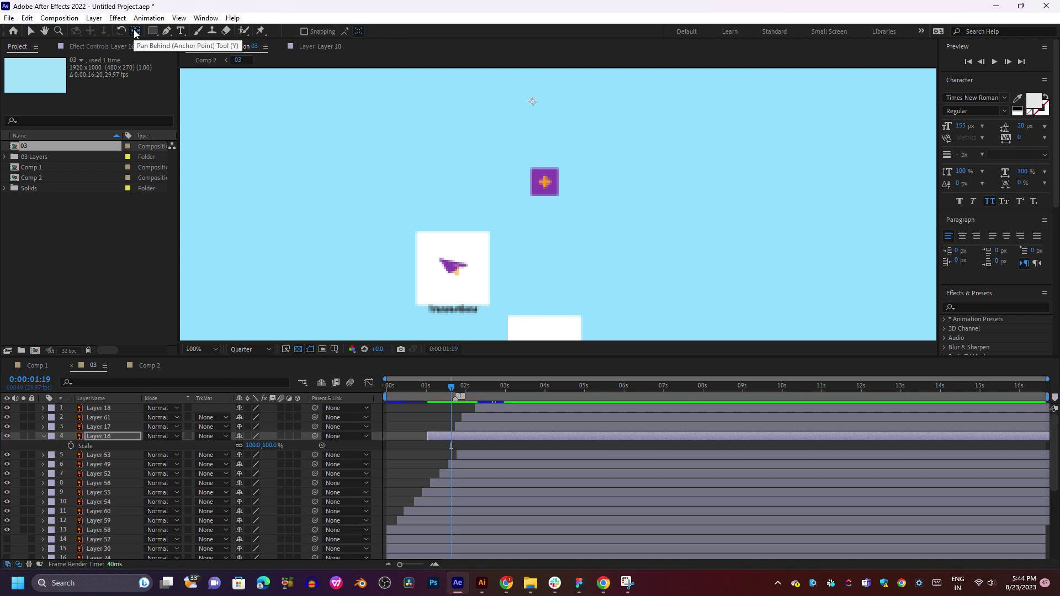
{"action": "left_click_drag", "start_coordinate": [532, 102], "coordinate": [546, 184]}
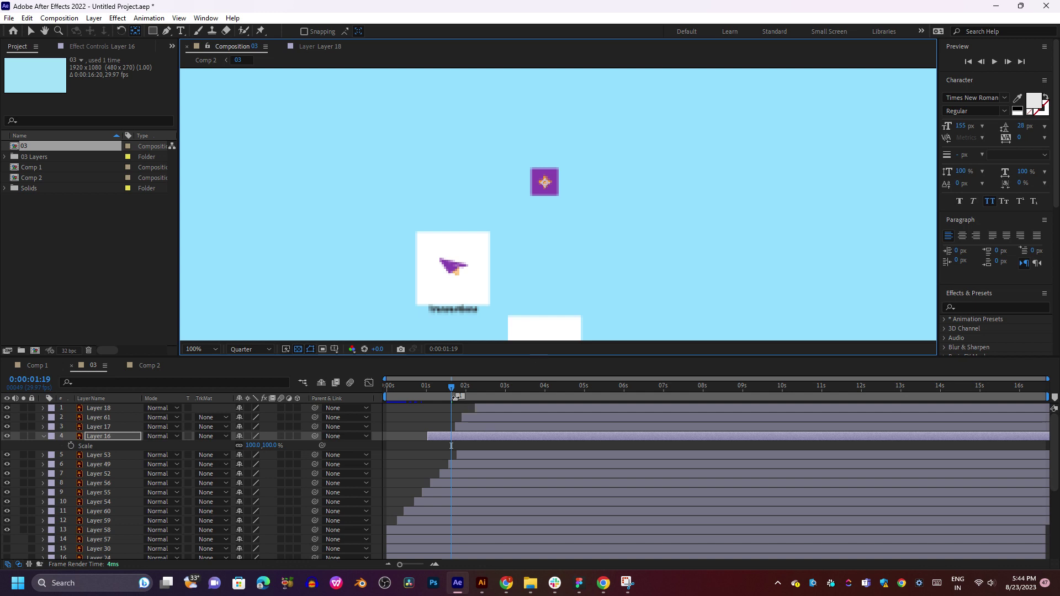
Add a 100% Scale keyframe to Layer 16 at 0:00:02:15 and go back to 0:00:01:26.
{"action": "left_click_drag", "start_coordinate": [452, 392], "coordinate": [456, 392]}
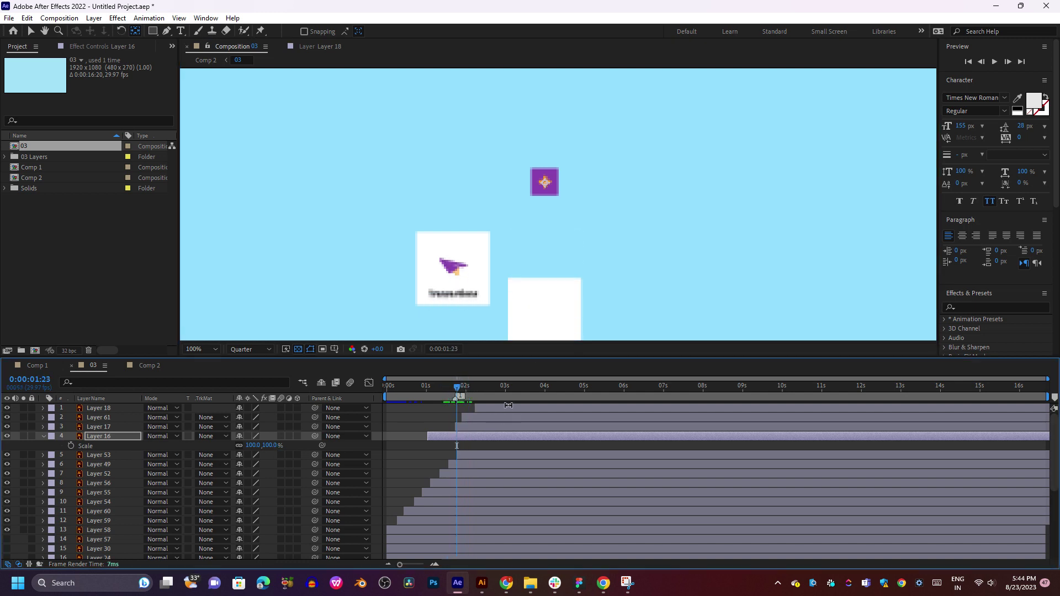
{"action": "key", "text": "alt+shift+s"}
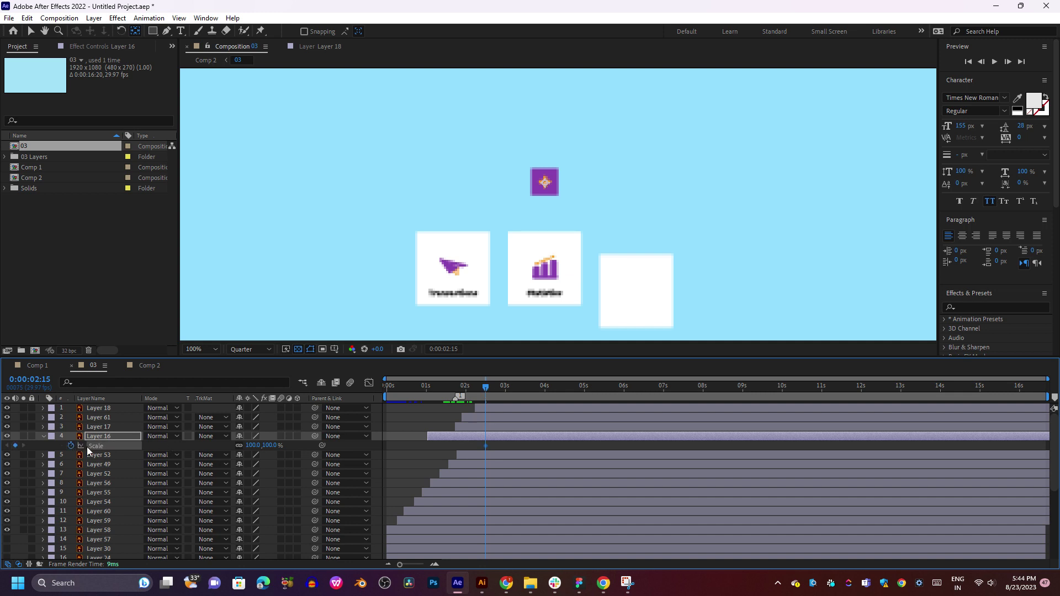
{"action": "mouse_move", "coordinate": [467, 394]}
{"action": "left_mouse_down"}
{"action": "mouse_move", "coordinate": [453, 389]}
{"action": "mouse_move", "coordinate": [461, 393]}
{"action": "left_mouse_up"}
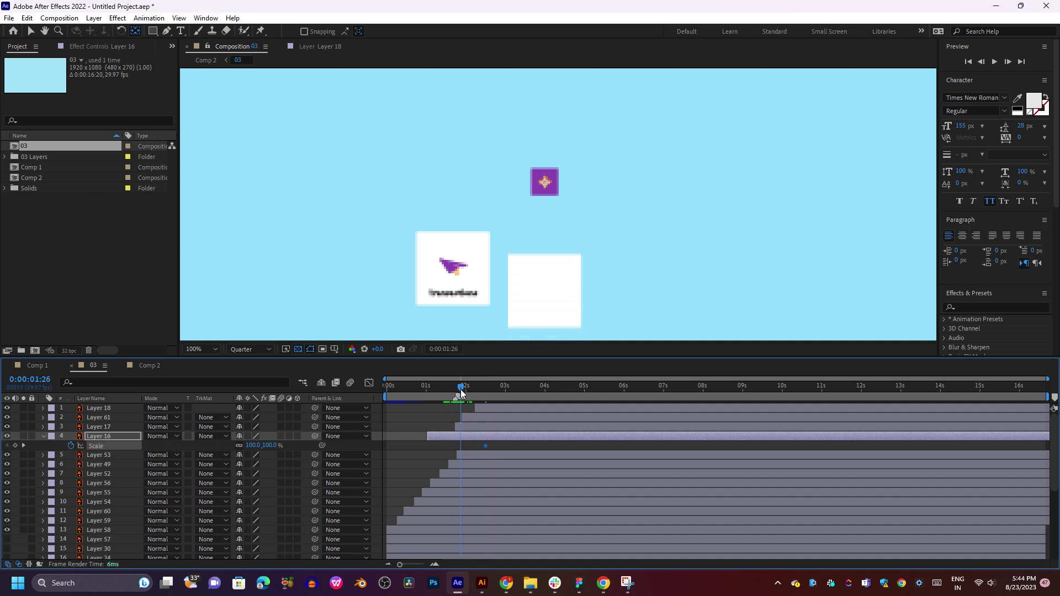
Add a 0% Scale keyframe to Layer 16 at 0:00:01:26 and, after a preview, shift it earlier to about 1.2 seconds.
{"action": "left_click", "coordinate": [253, 445]}
{"action": "type", "text": "0"}
{"action": "key", "text": "Return"}
{"action": "key", "text": "space"}
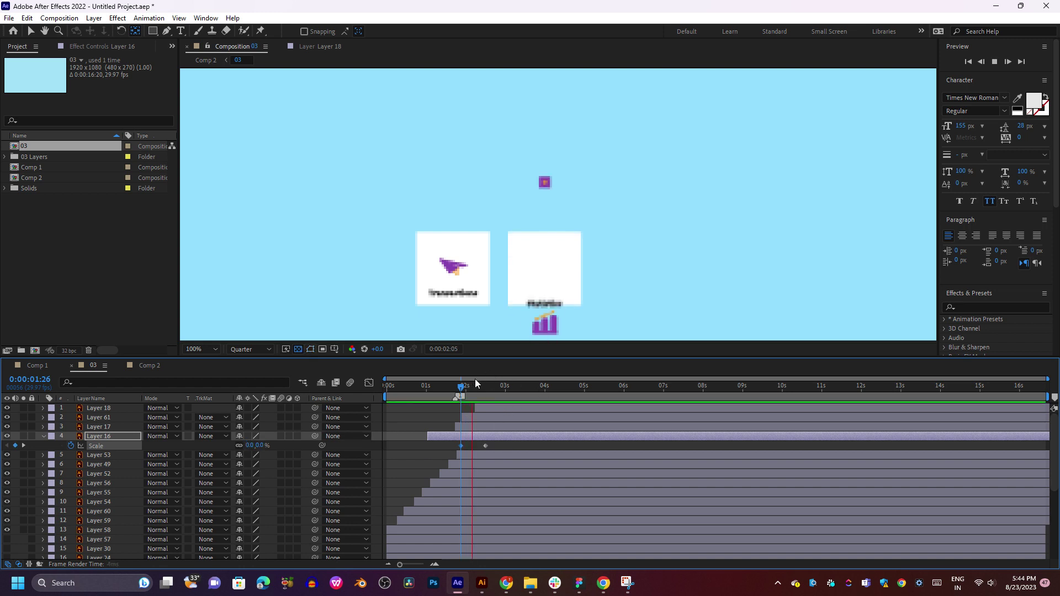
{"action": "left_click_drag", "start_coordinate": [461, 445], "coordinate": [436, 446]}
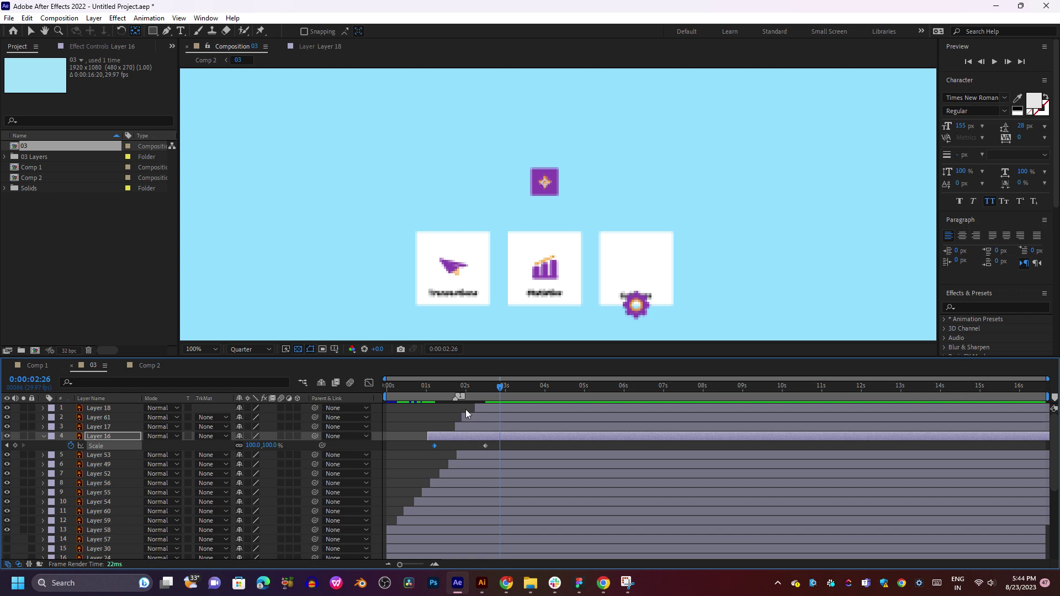
Add a 120% Scale keyframe to Layer 16 at 0:00:01:26 and preview the scale-up from about 0:00:01:04.
{"action": "left_click_drag", "start_coordinate": [465, 386], "coordinate": [462, 390]}
{"action": "left_click", "coordinate": [251, 446]}
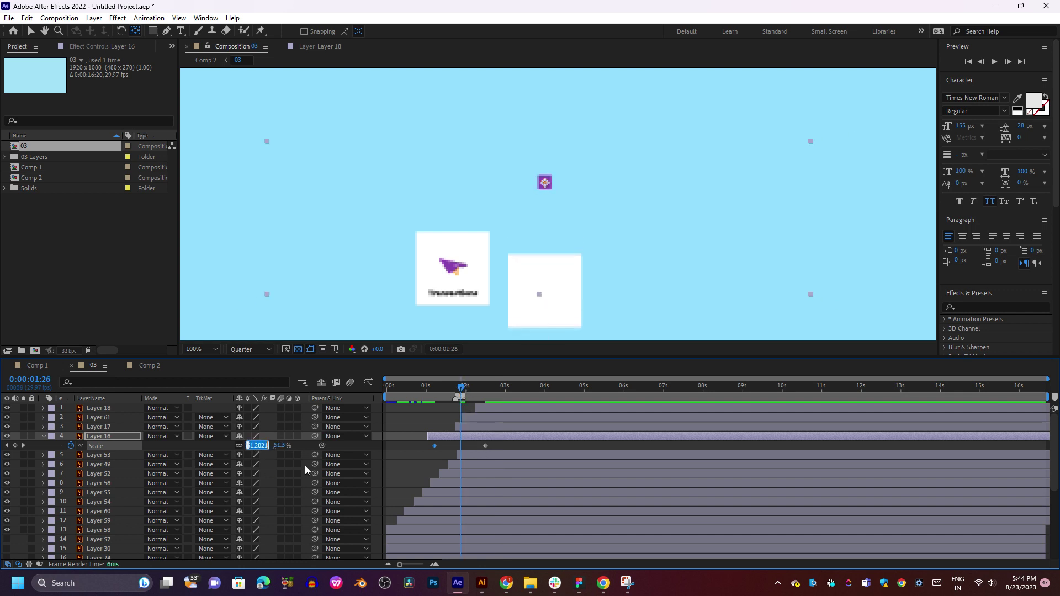
{"action": "type", "text": "120"}
{"action": "key", "text": "Return"}
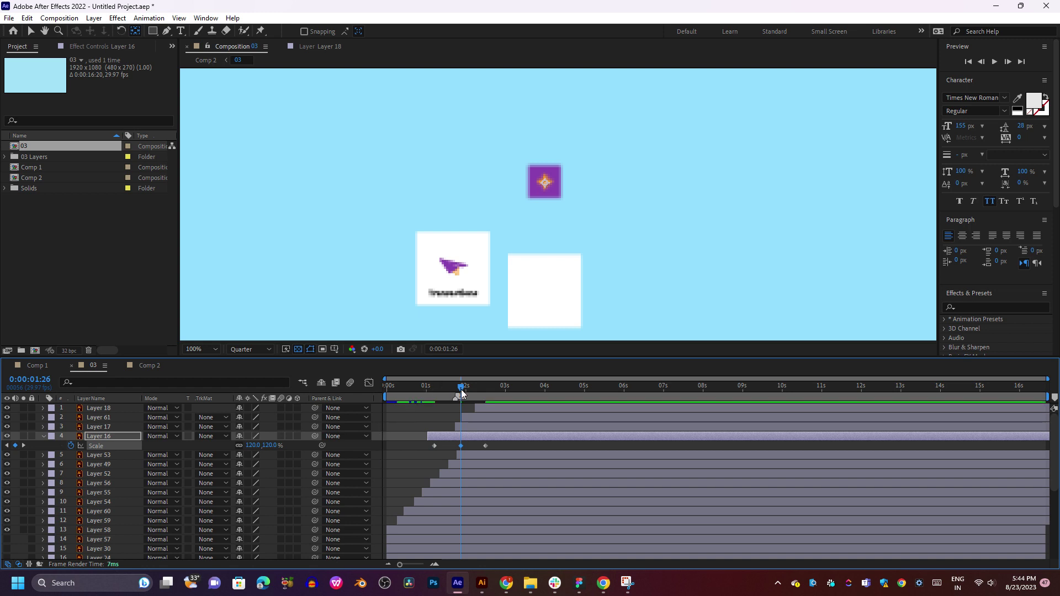
{"action": "left_click_drag", "start_coordinate": [462, 392], "coordinate": [431, 392]}
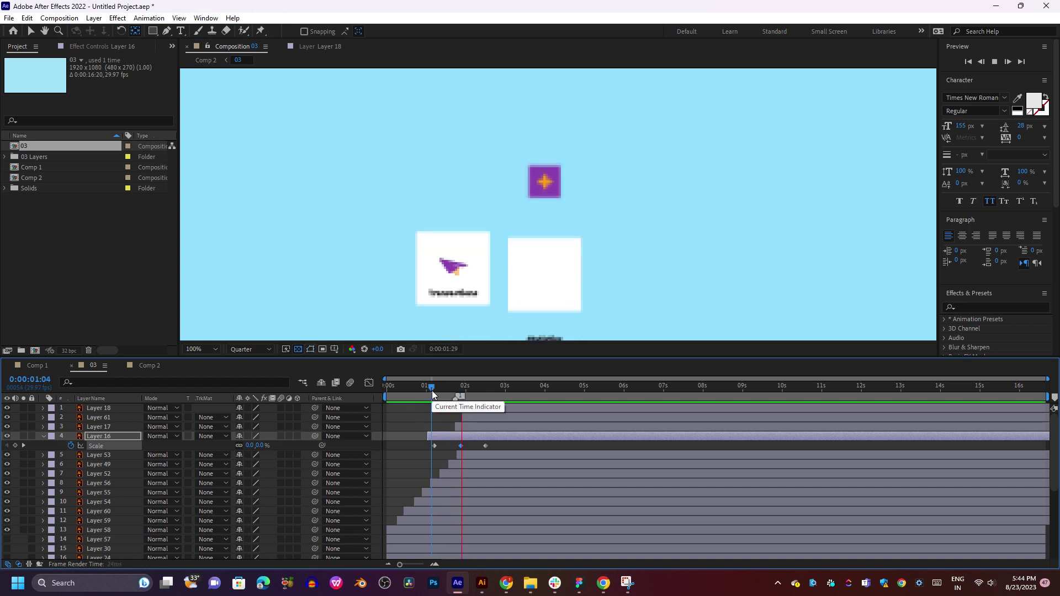
Set Layer 16's Scale to 75% at 0:00:02:15 and preview the animation.
{"action": "left_click_drag", "start_coordinate": [444, 387], "coordinate": [485, 389]}
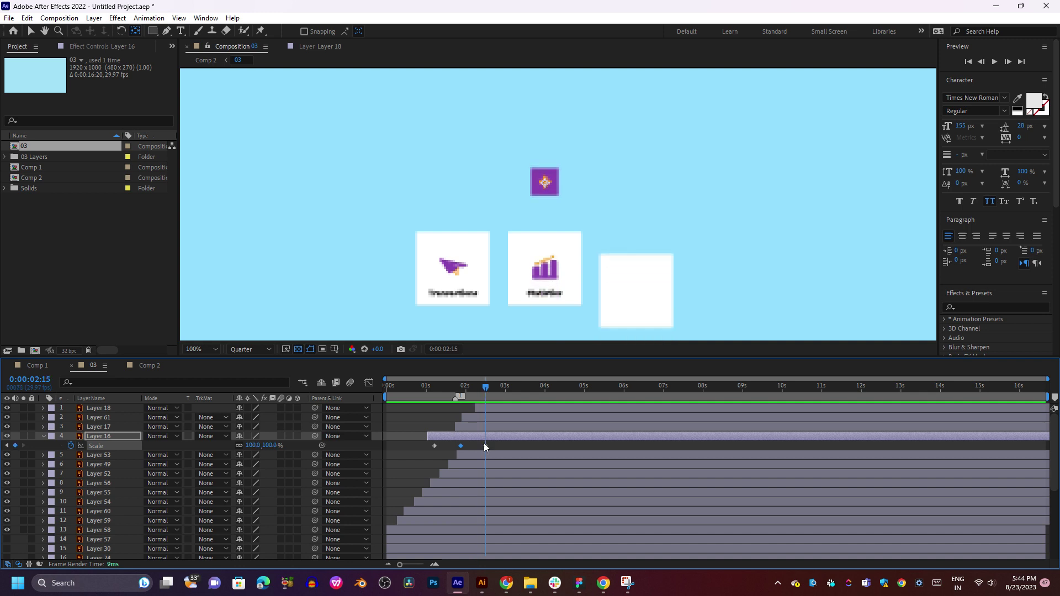
{"action": "left_click", "coordinate": [250, 446]}
{"action": "type", "text": "9"}
{"action": "type", "text": "5"}
{"action": "key", "text": "Return"}
{"action": "key", "text": "space"}
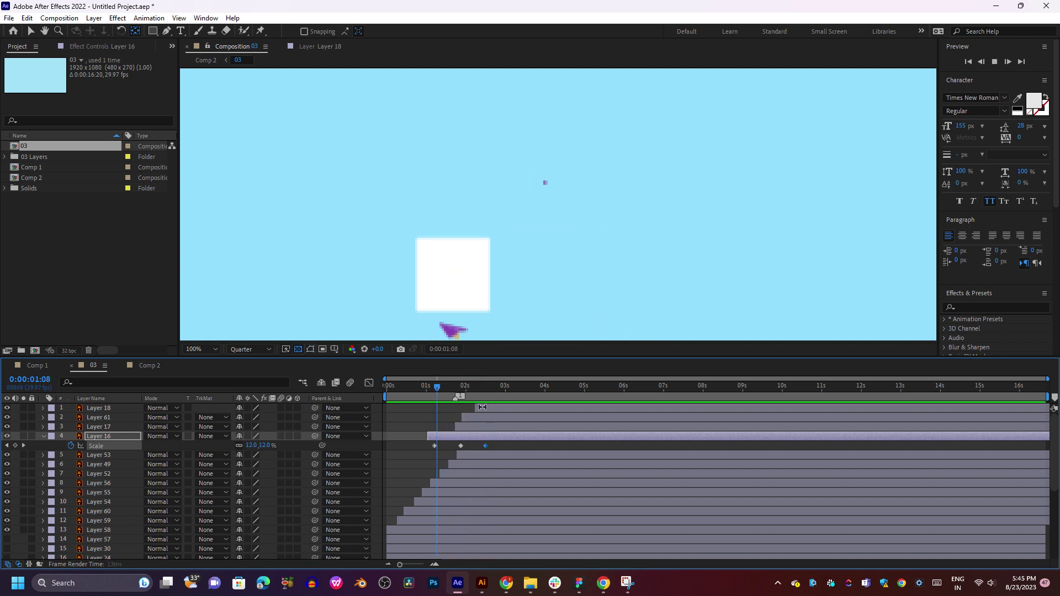
Set Layer 16's Scale keyframe at 0:00:02:15 to 95%.
{"action": "left_click", "coordinate": [483, 392]}
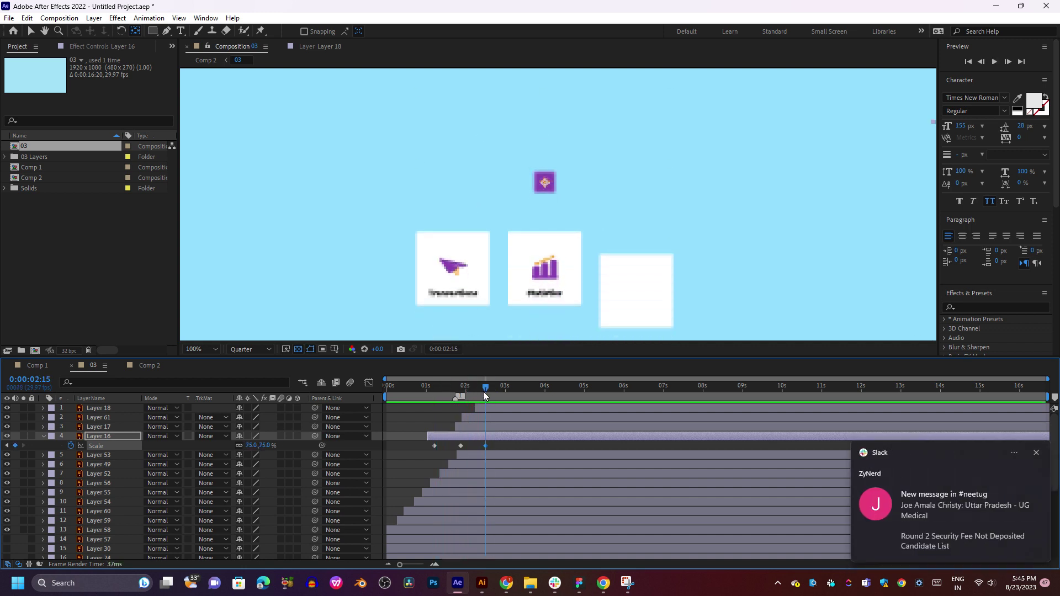
{"action": "left_click", "coordinate": [250, 445]}
{"action": "type", "text": "95"}
{"action": "key", "text": "Return"}
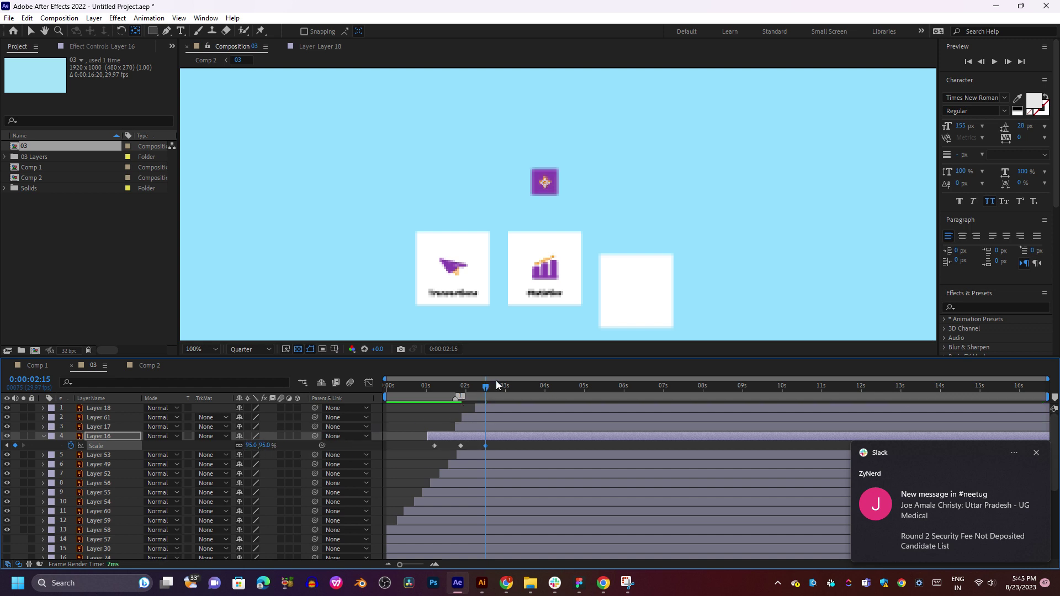
Add a 105% Scale keyframe to Layer 16 at 0:00:03:03.
{"action": "left_click", "coordinate": [504, 392]}
{"action": "left_click_drag", "start_coordinate": [505, 392], "coordinate": [509, 389]}
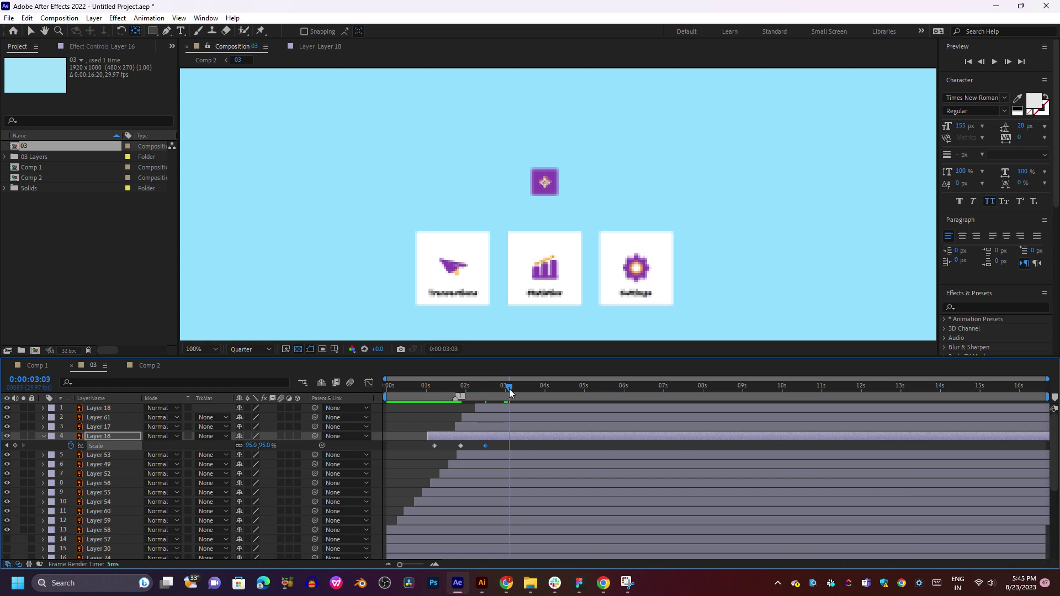
{"action": "left_click", "coordinate": [256, 445]}
{"action": "type", "text": "105"}
{"action": "key", "text": "Return"}
Add a final 100% Scale keyframe to Layer 16 at 0:00:03:18.
{"action": "left_click", "coordinate": [525, 388]}
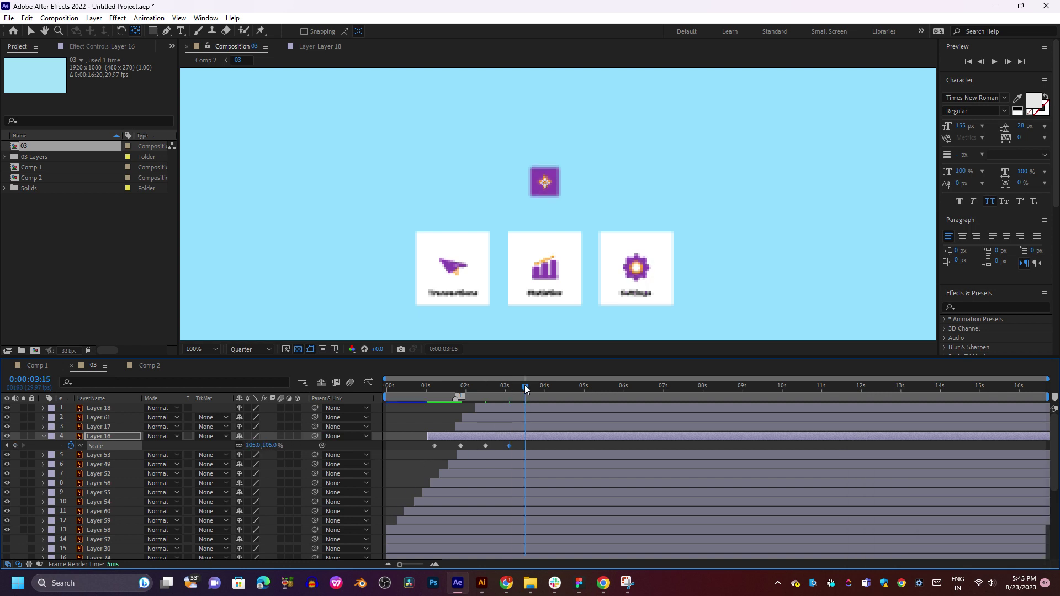
{"action": "left_click", "coordinate": [529, 386]}
{"action": "left_click", "coordinate": [271, 445]}
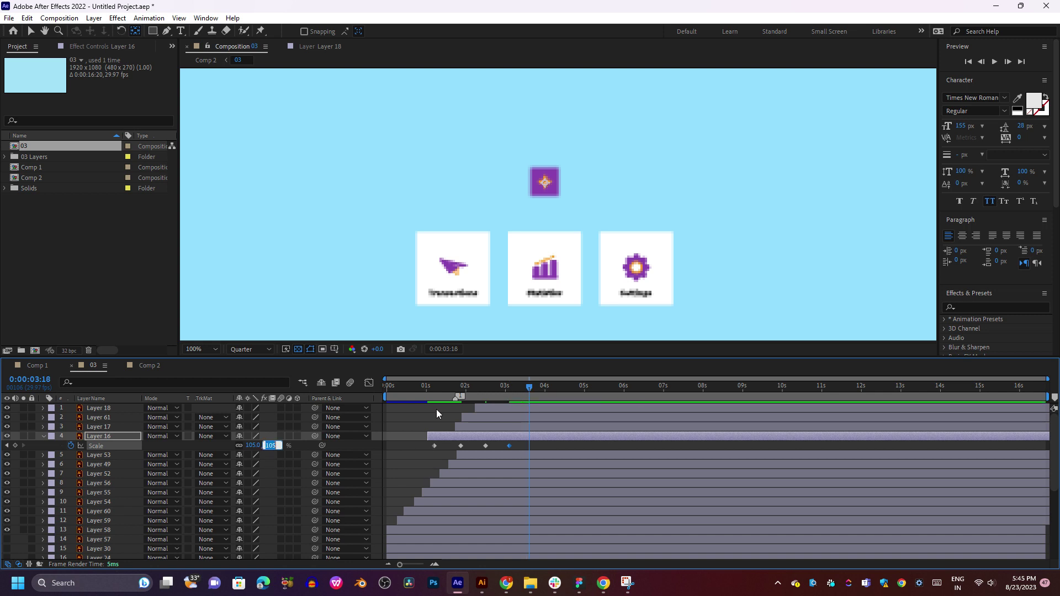
{"action": "type", "text": "100"}
{"action": "key", "text": "Return"}
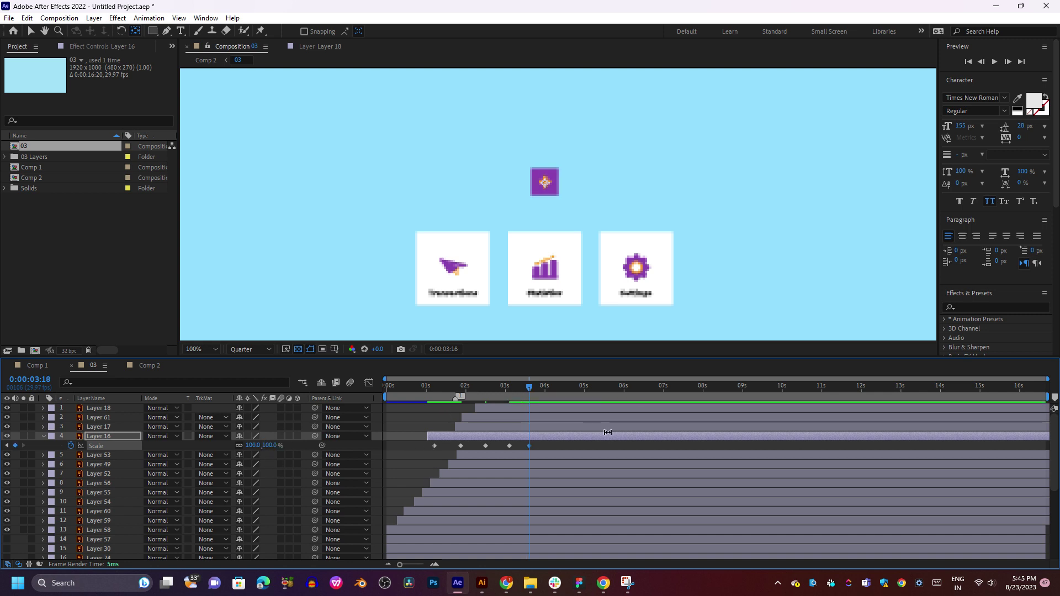
{"action": "left_click", "coordinate": [522, 453]}
{"action": "left_click_drag", "start_coordinate": [539, 443], "coordinate": [516, 445]}
{"action": "left_click_drag", "start_coordinate": [428, 453], "coordinate": [429, 453]}
{"action": "left_click", "coordinate": [494, 456]}
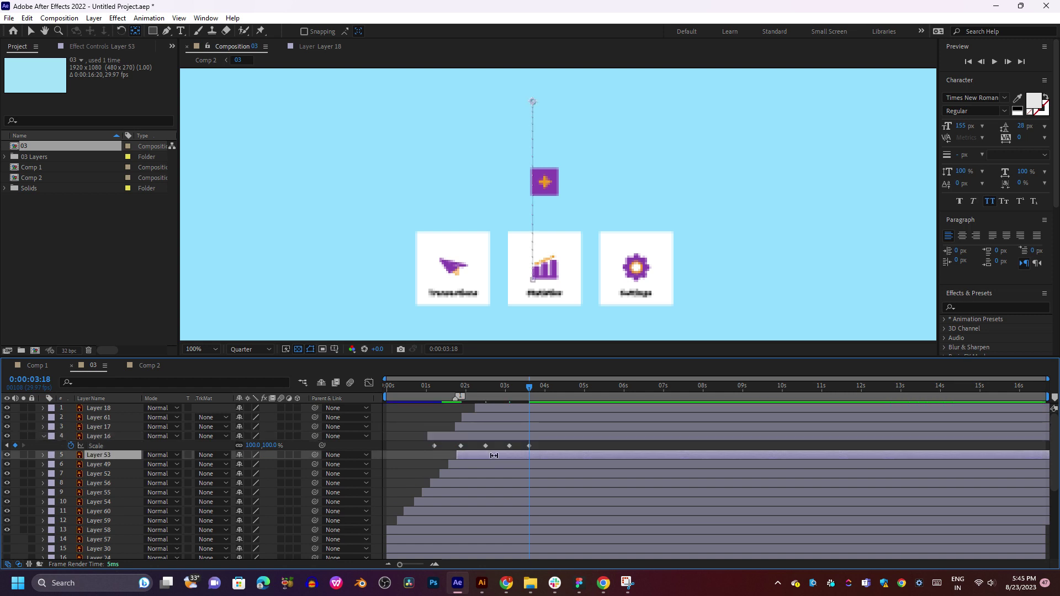
{"action": "left_click", "coordinate": [531, 445]}
{"action": "key", "text": "Delete"}
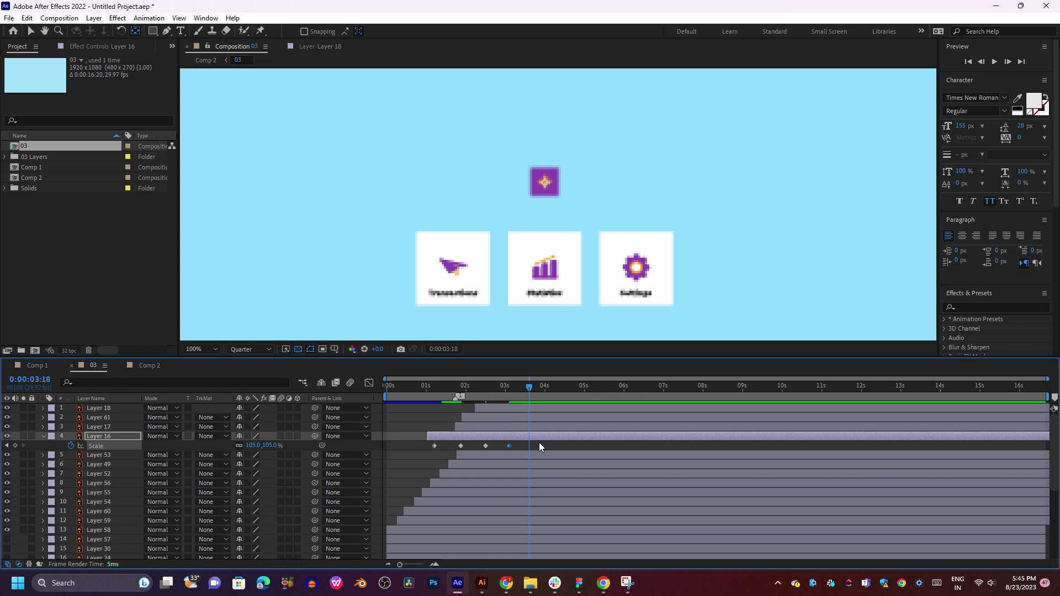
Apply Easy Ease to all of Layer 16's Scale keyframes.
{"action": "left_click_drag", "start_coordinate": [539, 444], "coordinate": [433, 452]}
{"action": "right_click", "coordinate": [434, 447]}
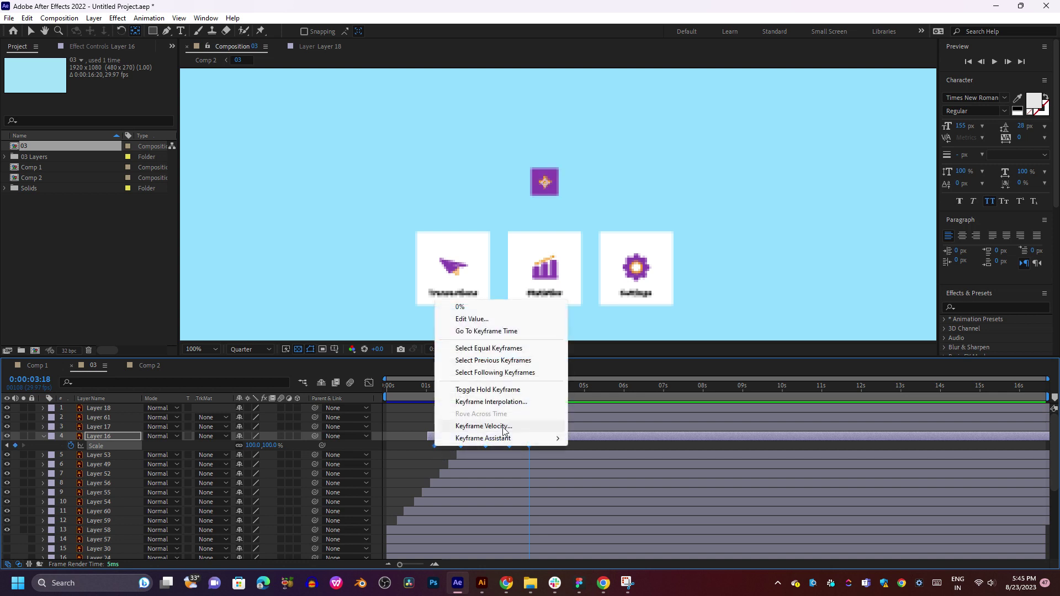
{"action": "left_click", "coordinate": [504, 427]}
{"action": "left_click", "coordinate": [675, 359]}
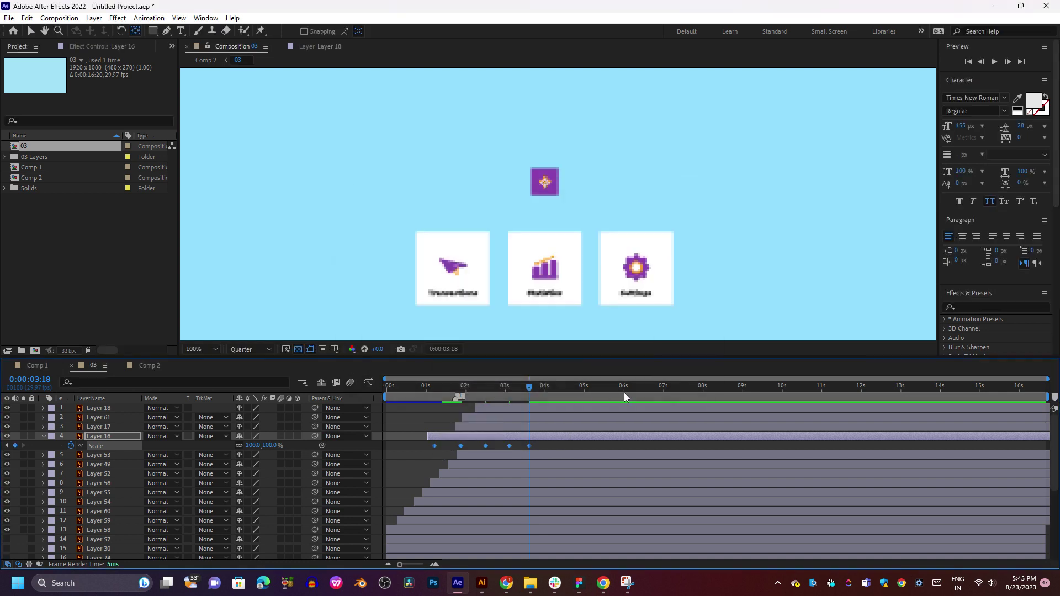
{"action": "right_click", "coordinate": [509, 447]}
{"action": "mouse_move", "coordinate": [550, 438]}
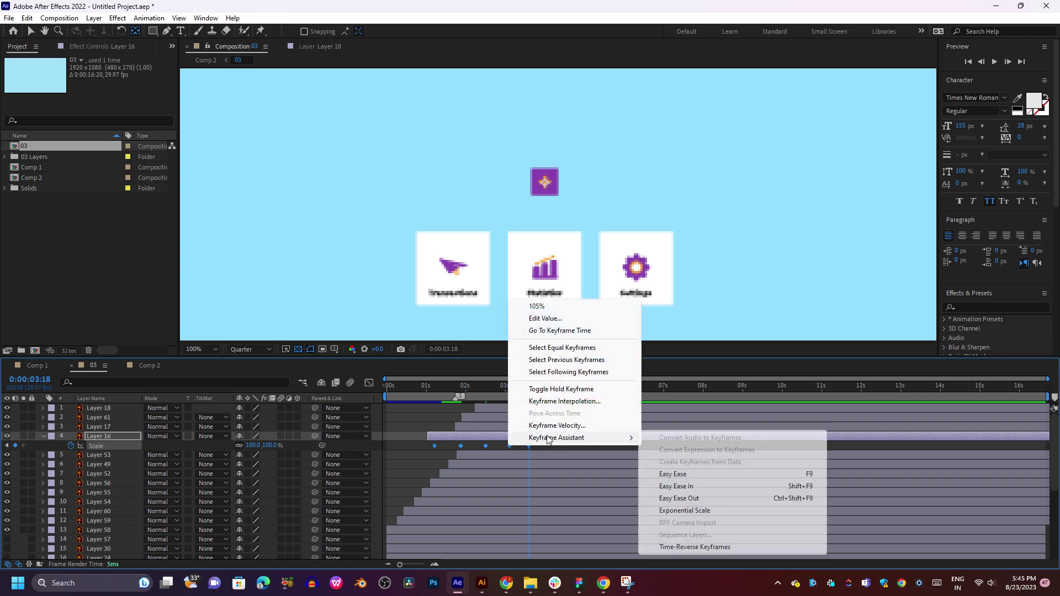
{"action": "left_click", "coordinate": [682, 475]}
Preview Layer 16's eased Scale animation and select its keyframes from 0:00:01:26 to 0:00:03:18.
{"action": "left_click", "coordinate": [439, 399]}
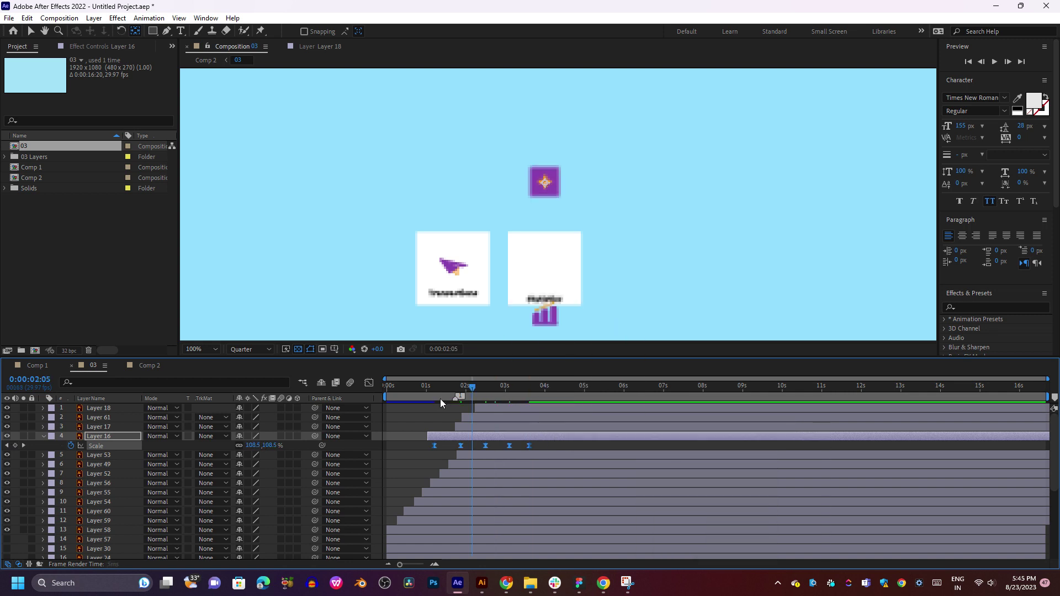
{"action": "key", "text": "space"}
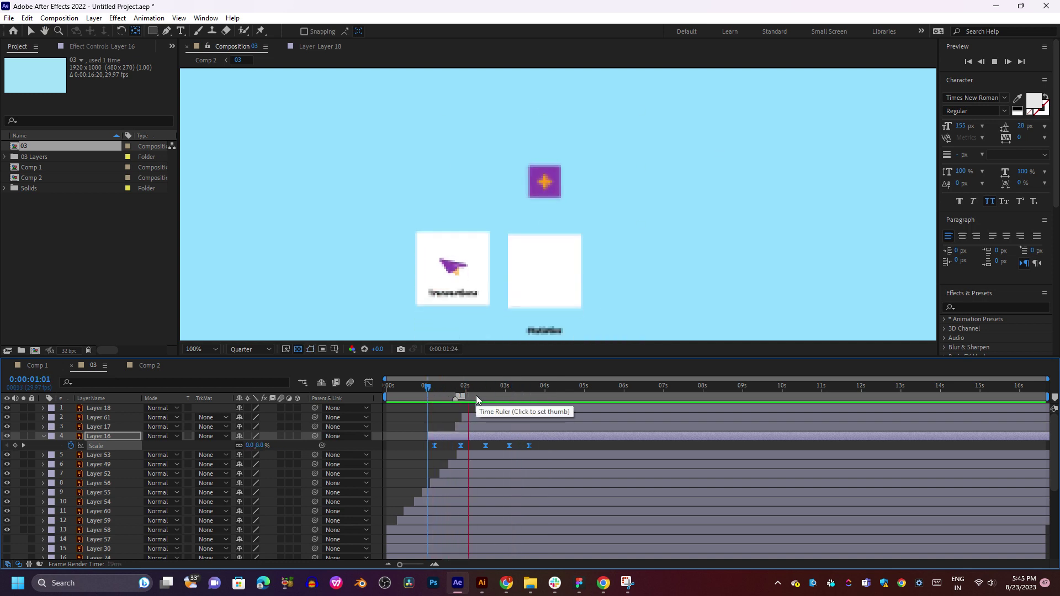
{"action": "key", "text": "space"}
{"action": "left_click_drag", "start_coordinate": [540, 442], "coordinate": [460, 448]}
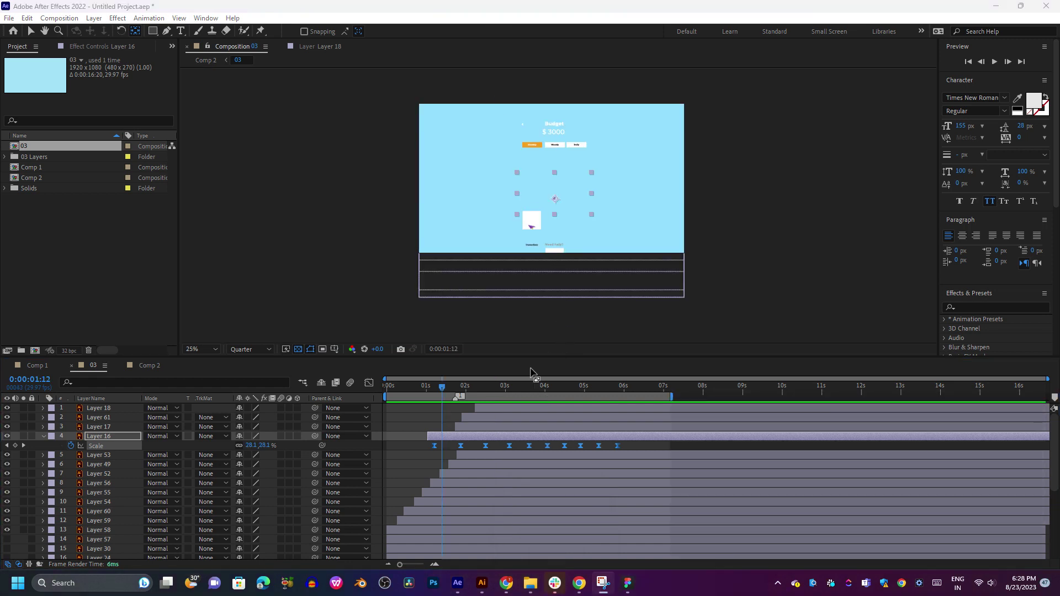
Play back and scrub through composition 03 to check the purple icon's repeated scale bounce.
{"action": "key", "text": "space"}
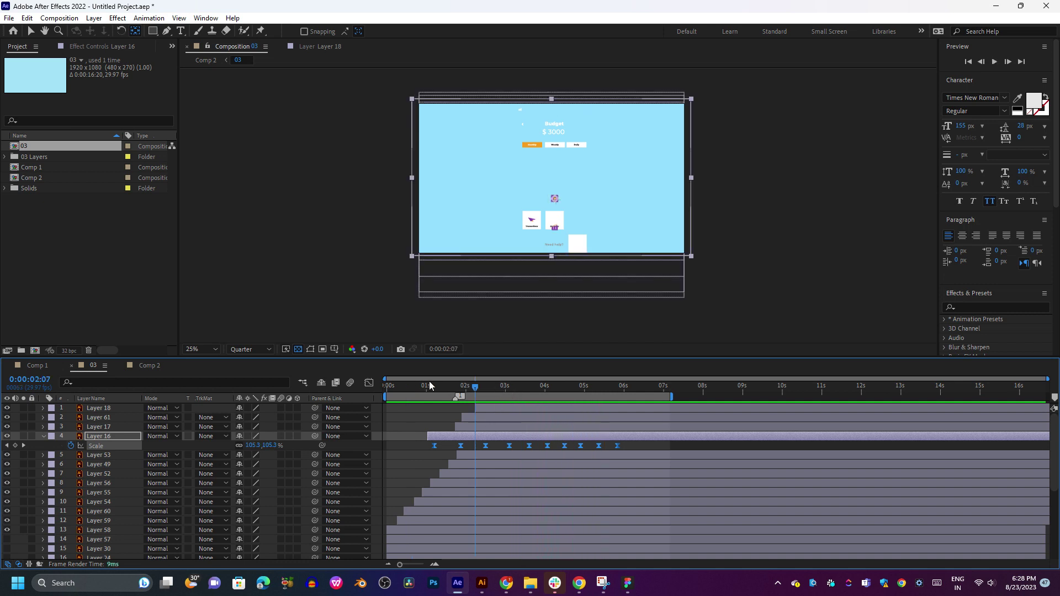
{"action": "scroll", "coordinate": [581, 241], "scroll_direction": "up", "scroll_amount": 2}
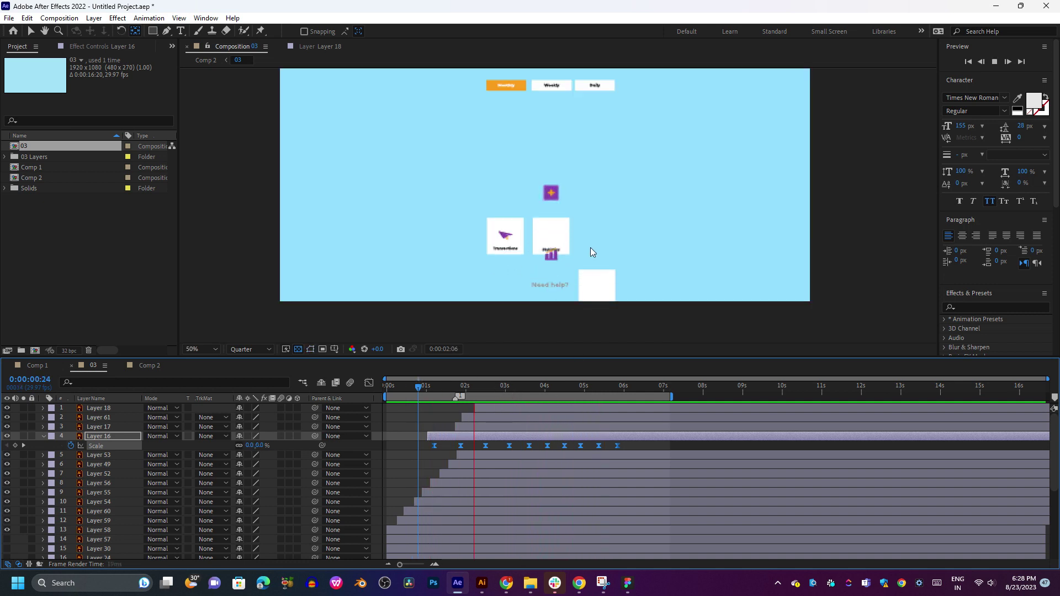
{"action": "key", "text": "space"}
{"action": "left_click_drag", "start_coordinate": [634, 197], "coordinate": [635, 227]}
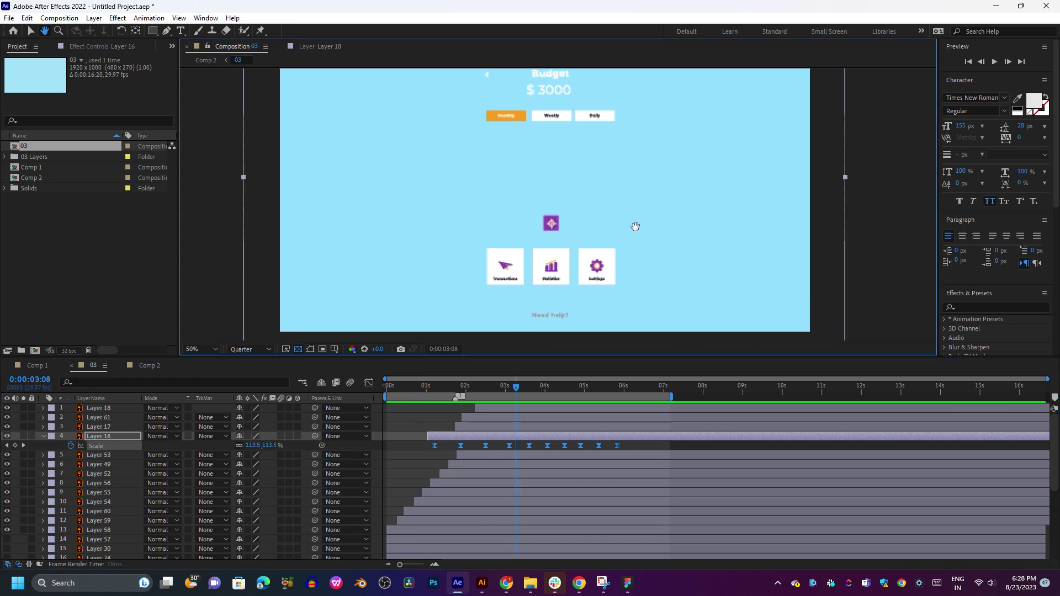
{"action": "key", "text": "space"}
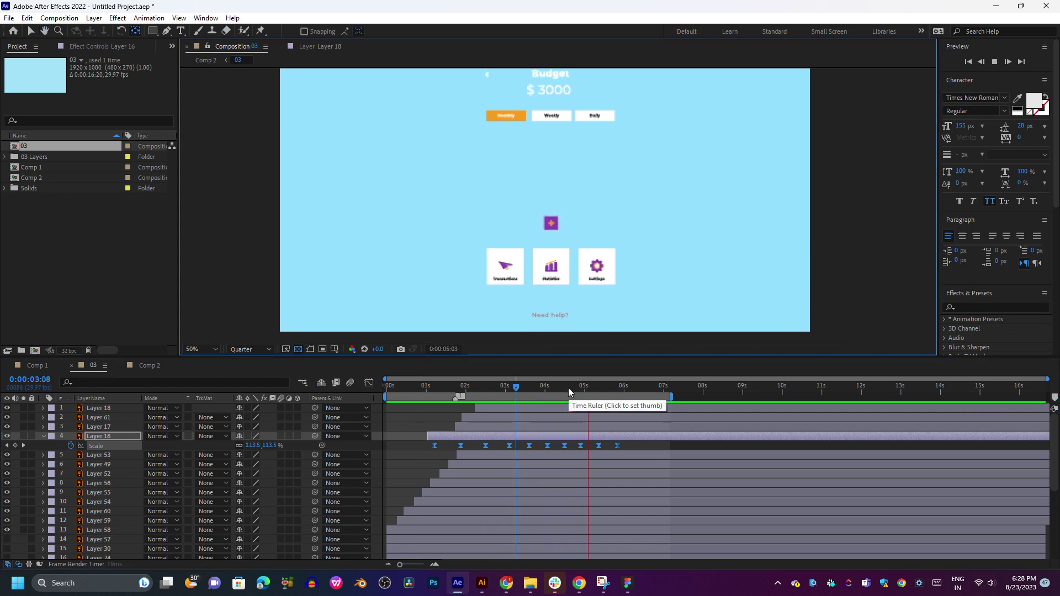
{"action": "left_click", "coordinate": [543, 387]}
{"action": "left_click_drag", "start_coordinate": [528, 390], "coordinate": [551, 388]}
{"action": "left_click", "coordinate": [409, 388]}
{"action": "left_click_drag", "start_coordinate": [435, 387], "coordinate": [468, 412]}
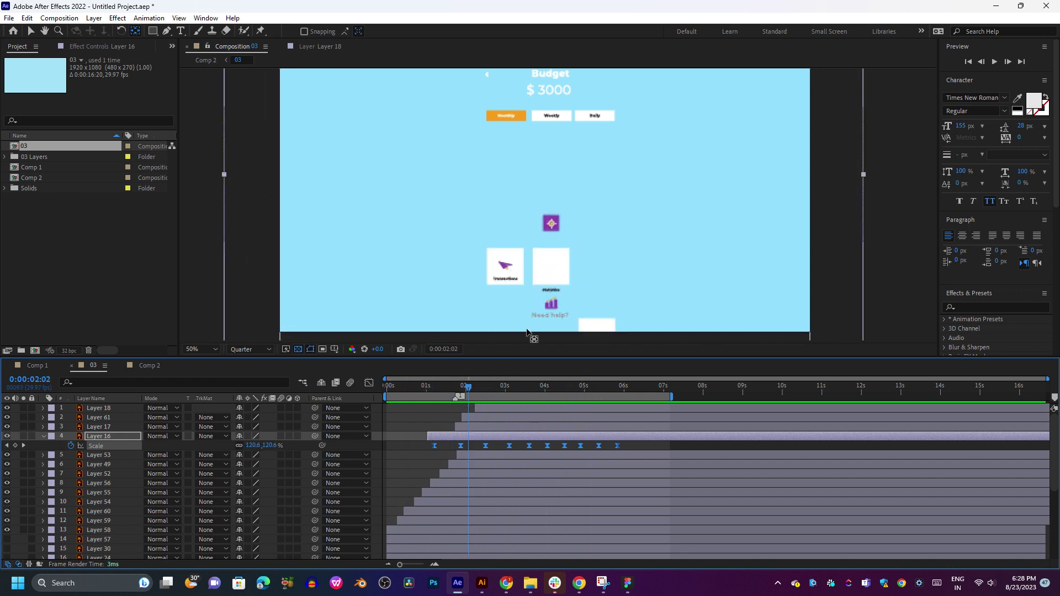
Turn on the visibility of Layer 57 and Layer 30 to show the Change Budget text and its icon.
{"action": "key", "text": "v"}
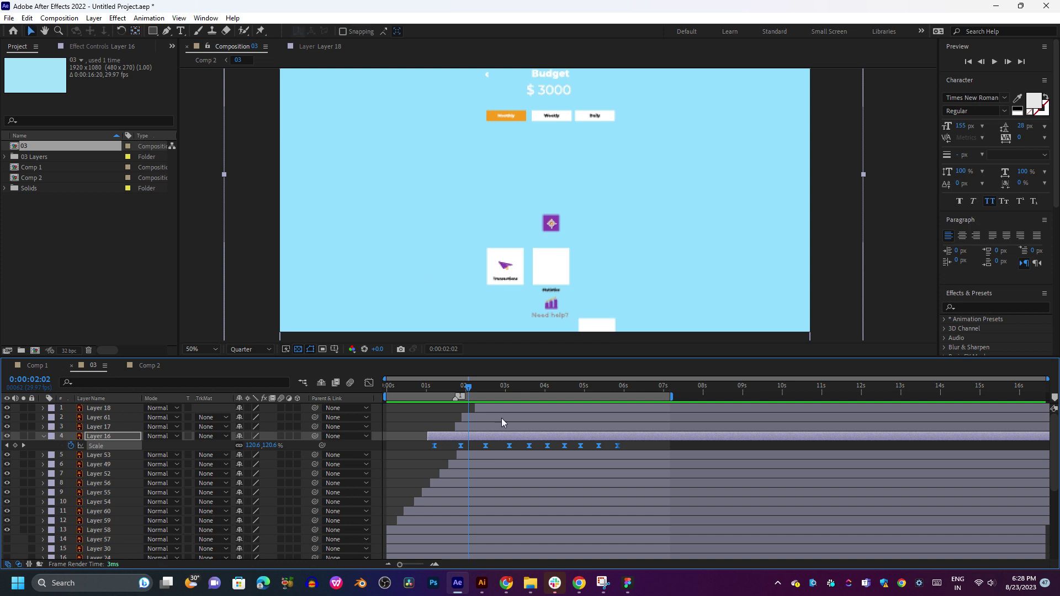
{"action": "scroll", "coordinate": [534, 467], "scroll_direction": "down", "scroll_amount": 1}
{"action": "scroll", "coordinate": [534, 468], "scroll_direction": "down", "scroll_amount": 2}
{"action": "scroll", "coordinate": [141, 453], "scroll_direction": "up", "scroll_amount": 2}
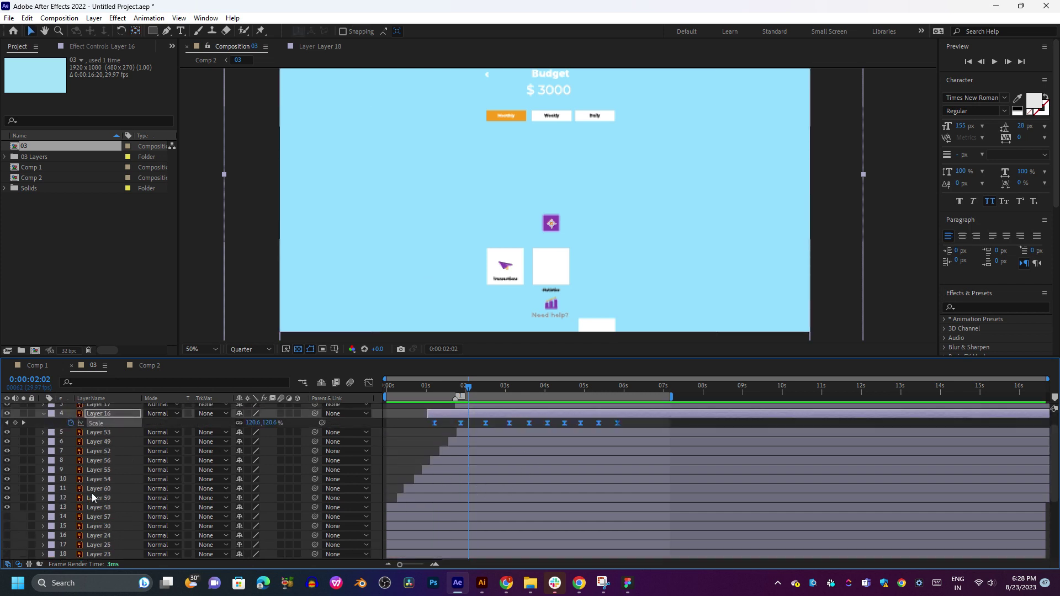
{"action": "left_click", "coordinate": [112, 508]}
{"action": "scroll", "coordinate": [113, 509], "scroll_direction": "down", "scroll_amount": 2}
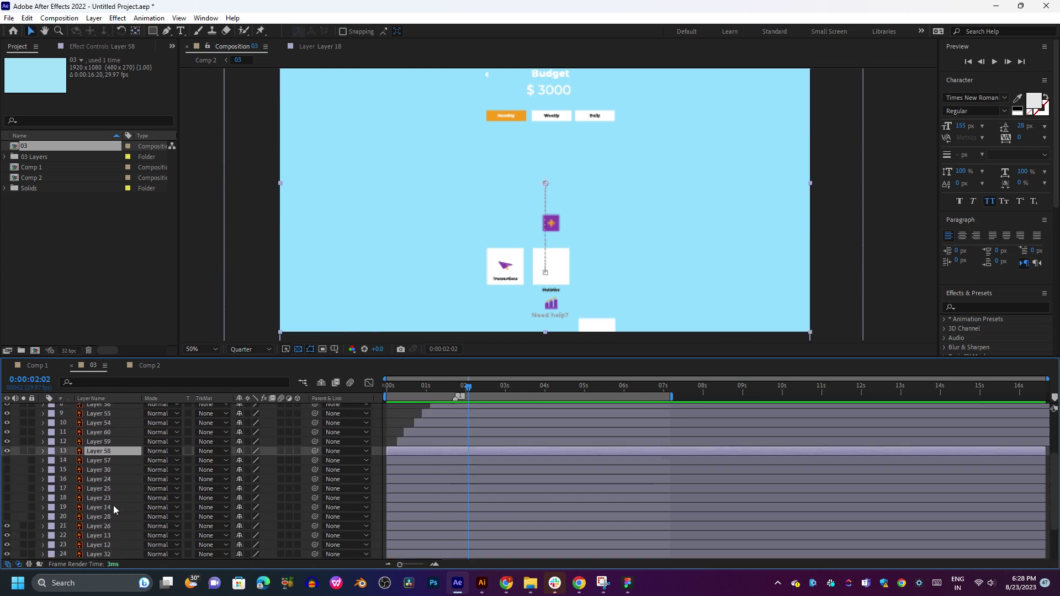
{"action": "left_click", "coordinate": [7, 467]}
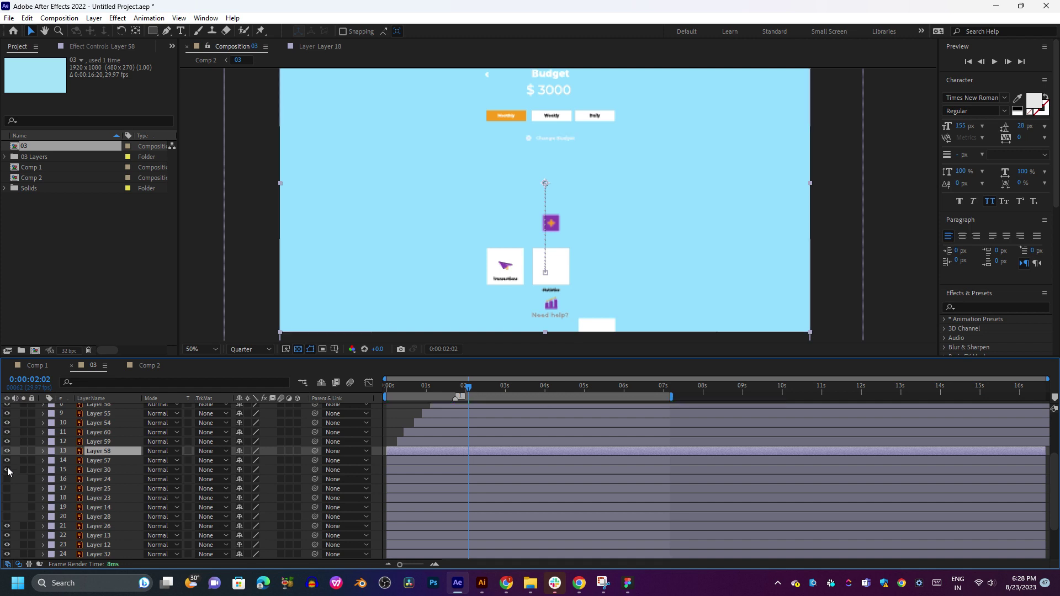
Select Layer 57 and Layer 30 together and preview composition 03 from its start.
{"action": "left_click", "coordinate": [113, 461]}
{"action": "left_click", "coordinate": [113, 470], "text": "shift"}
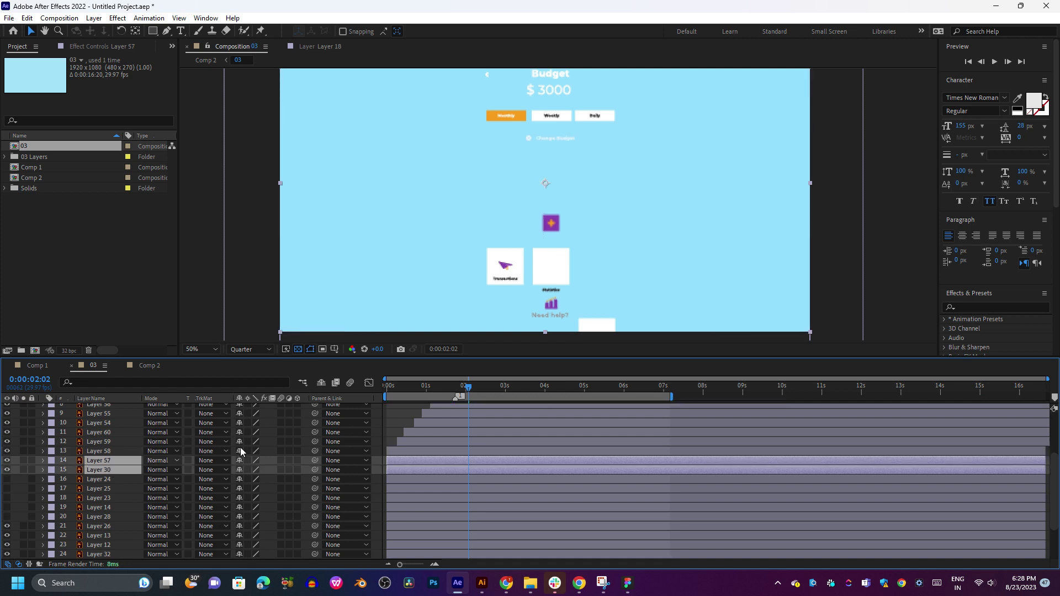
{"action": "left_click_drag", "start_coordinate": [497, 385], "coordinate": [390, 385]}
{"action": "key", "text": "space"}
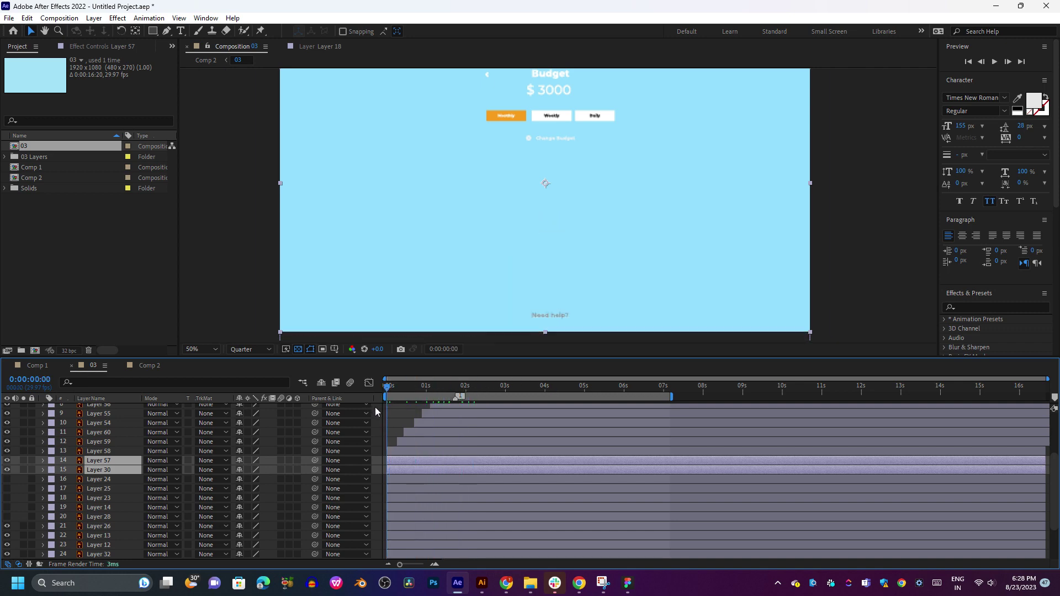
{"action": "key", "text": "space"}
{"action": "key", "text": "space"}
Add Position keyframes to Layer 57 and Layer 30 at 0:00:01:06 to hold the Change Budget text and icon's final place.
{"action": "left_click_drag", "start_coordinate": [562, 235], "coordinate": [569, 214]}
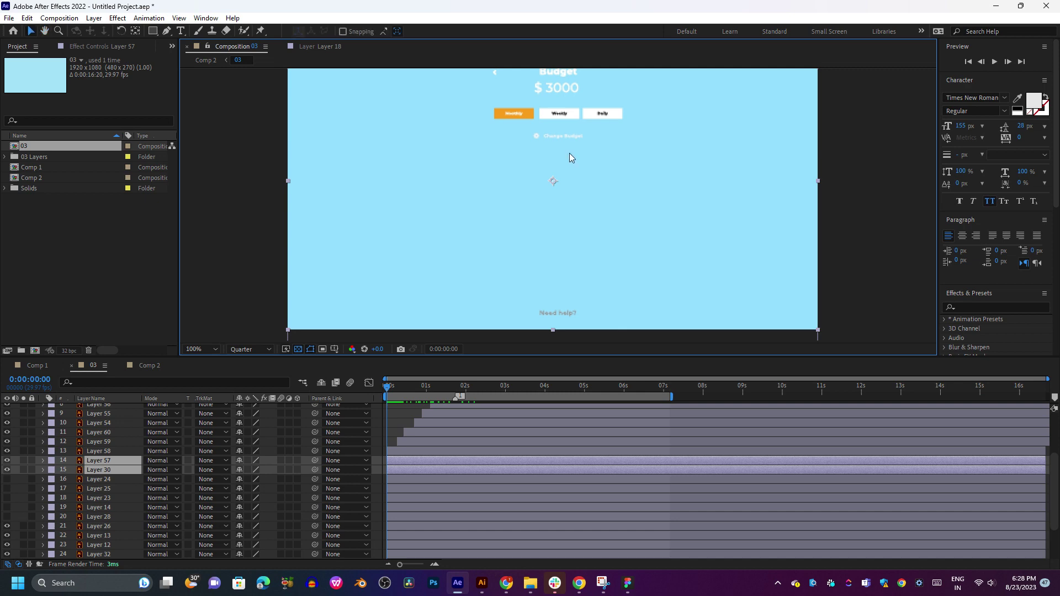
{"action": "scroll", "coordinate": [569, 153], "scroll_direction": "up", "scroll_amount": 2}
{"action": "left_click_drag", "start_coordinate": [575, 158], "coordinate": [560, 229]}
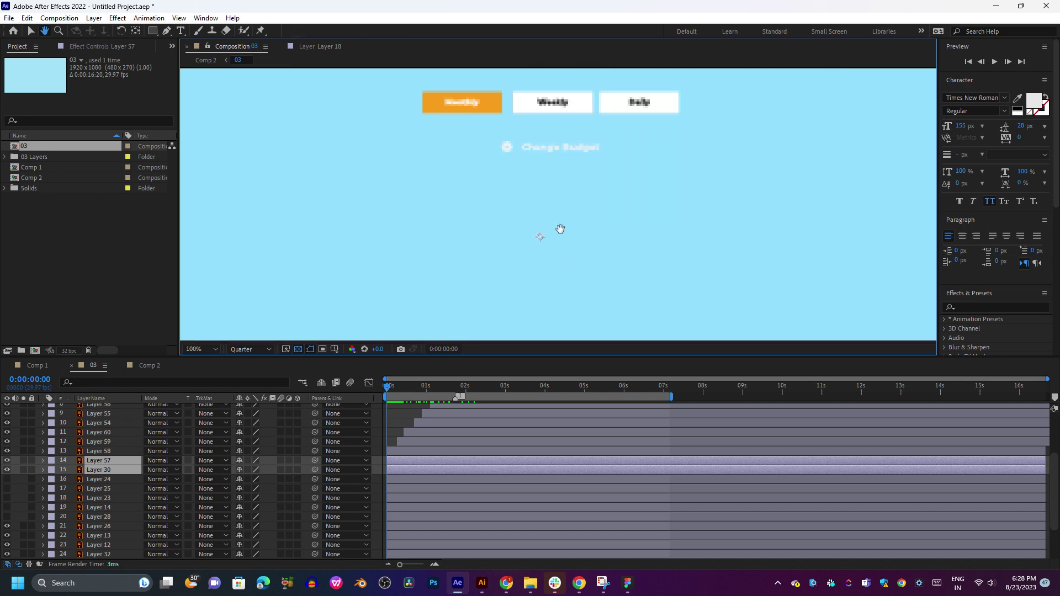
{"action": "key", "text": "v"}
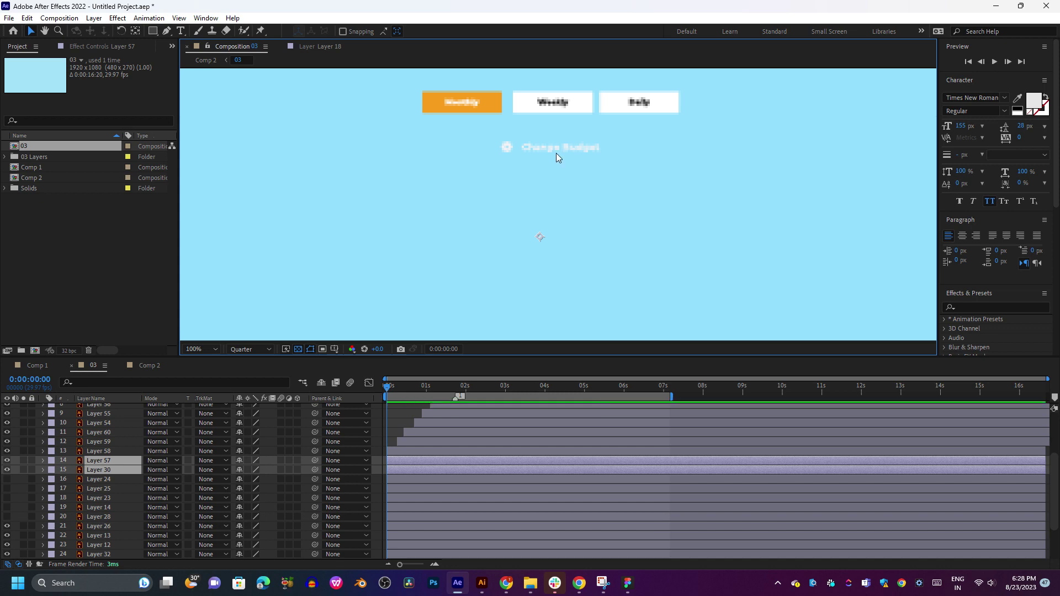
{"action": "left_click_drag", "start_coordinate": [402, 390], "coordinate": [429, 389]}
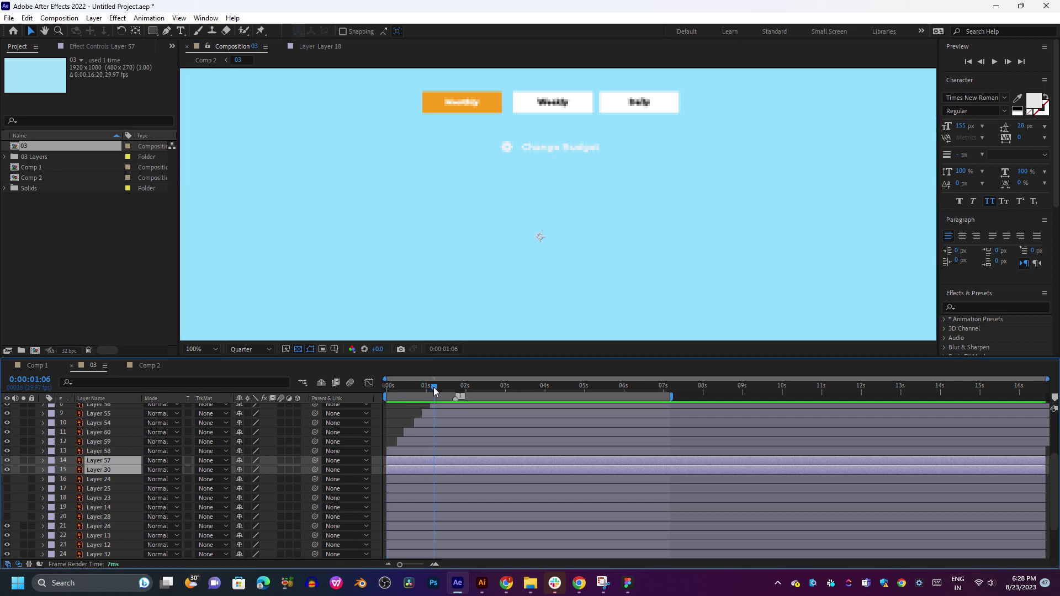
{"action": "key", "text": "p"}
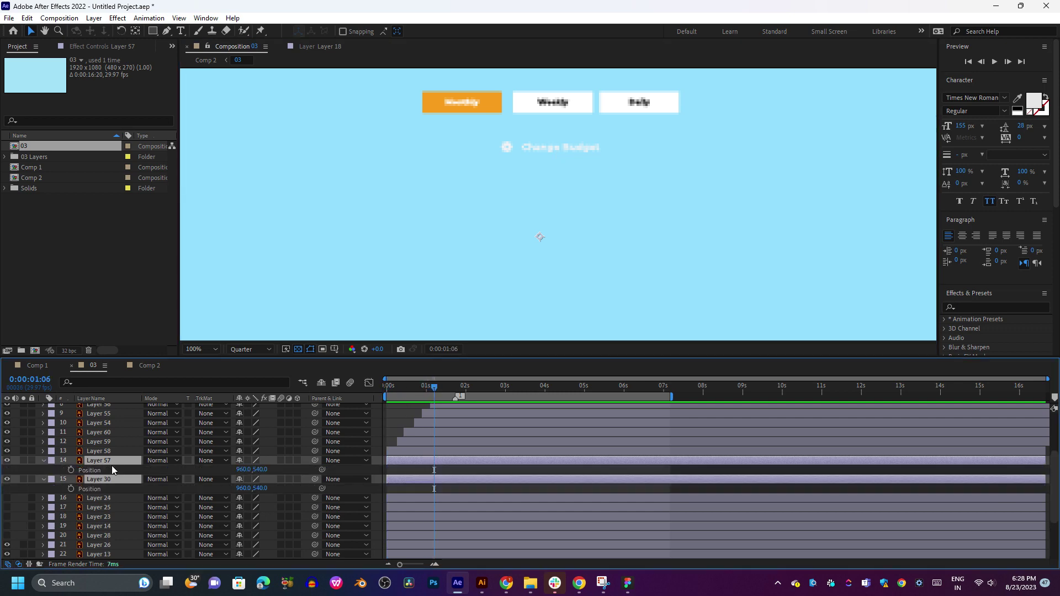
{"action": "left_click", "coordinate": [71, 470]}
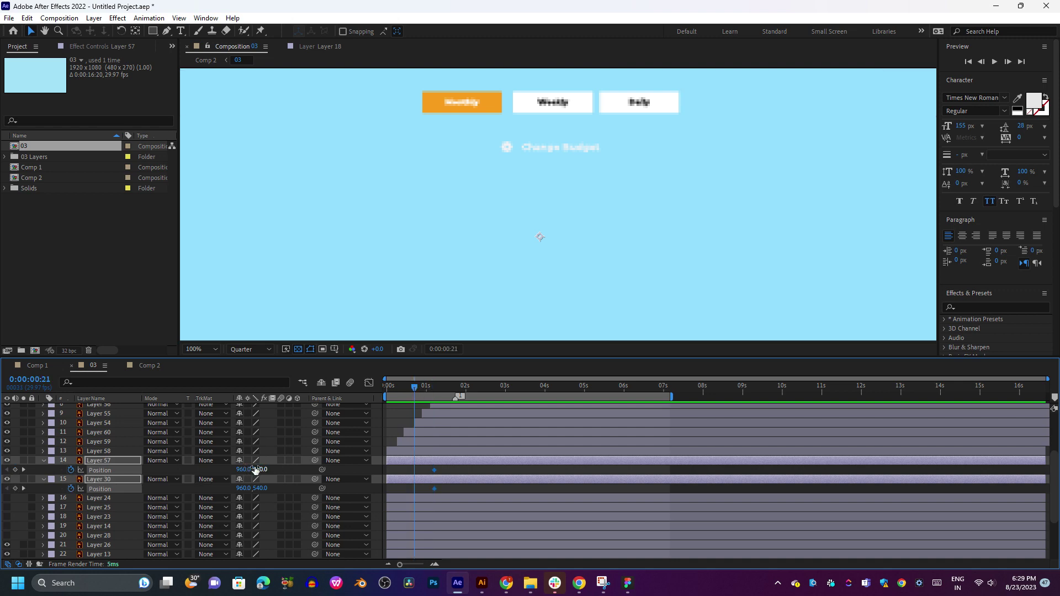
Give Layer 57 and Layer 30 a starting Position keyframe of 960, 685 at 0:00:00:15 and apply Easy Ease to their Position keyframes.
{"action": "left_click_drag", "start_coordinate": [260, 470], "coordinate": [356, 455]}
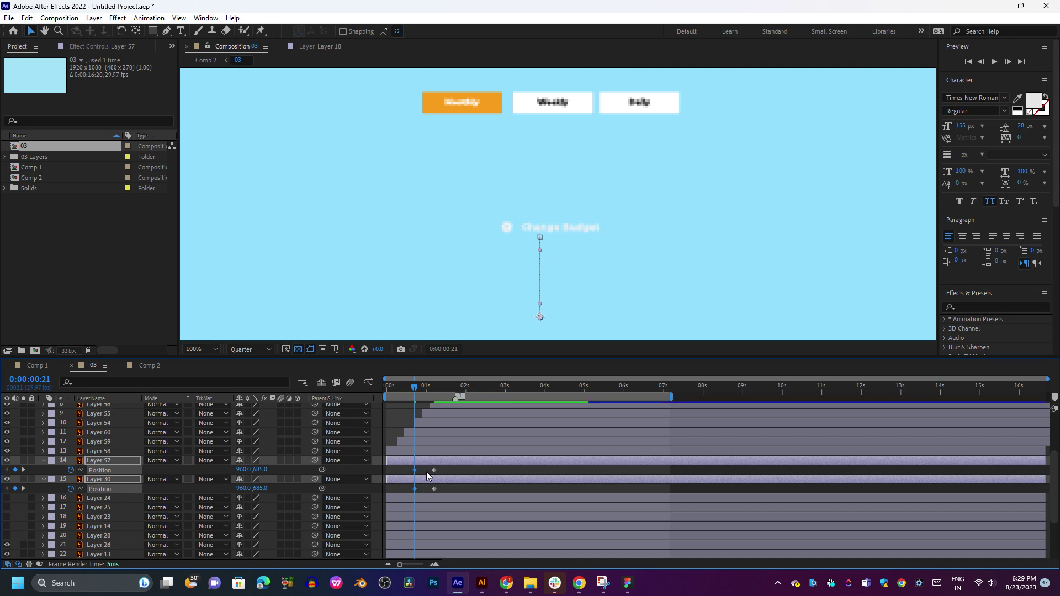
{"action": "left_click_drag", "start_coordinate": [414, 470], "coordinate": [403, 501]}
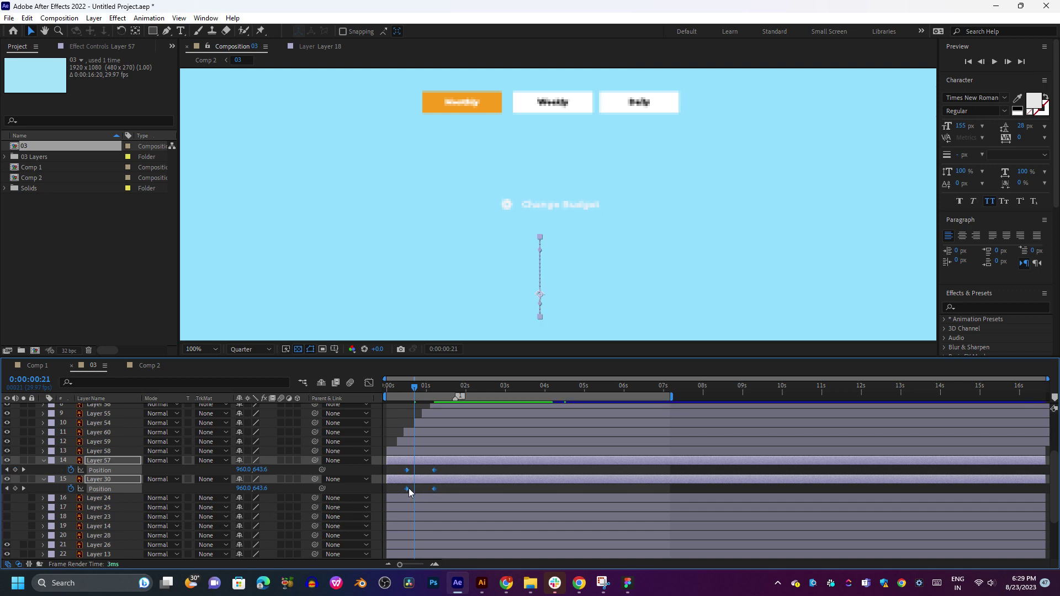
{"action": "key", "text": "F9"}
Keyframe the Opacity of Layer 57 and Layer 30 at 100% on 0:00:00:26 and at 0% on 0:00:00:15.
{"action": "mouse_move", "coordinate": [414, 391]}
{"action": "left_mouse_down"}
{"action": "mouse_move", "coordinate": [402, 391]}
{"action": "mouse_move", "coordinate": [421, 394]}
{"action": "left_mouse_up"}
{"action": "key", "text": "t"}
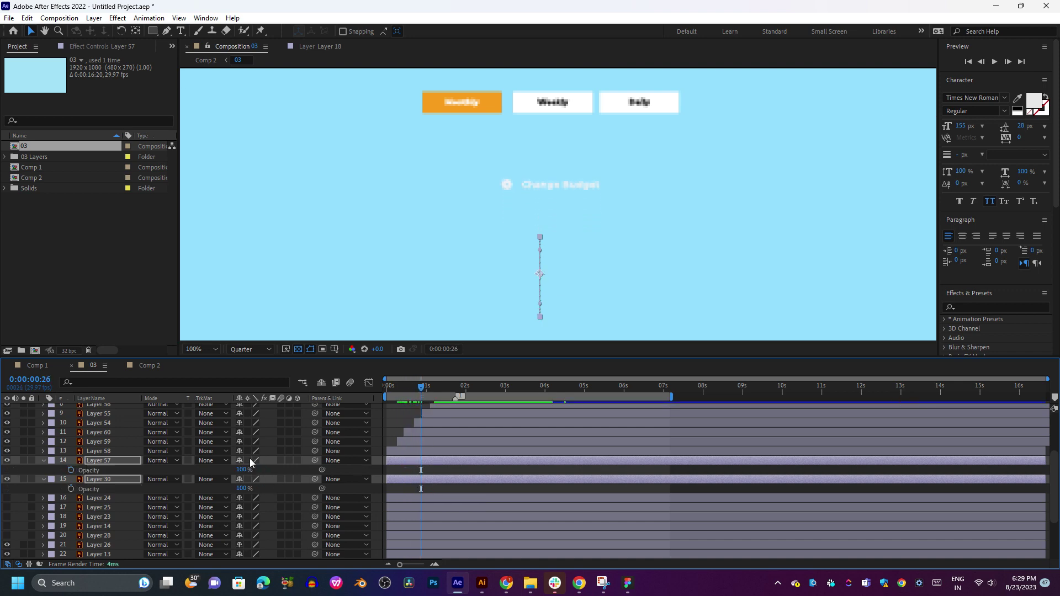
{"action": "left_click", "coordinate": [71, 470]}
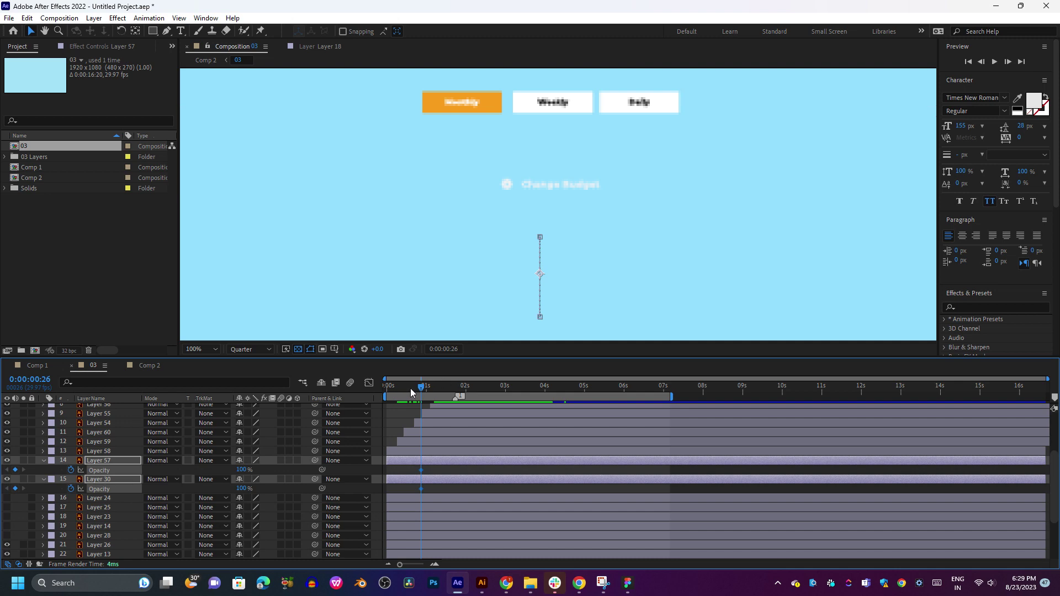
{"action": "left_click_drag", "start_coordinate": [410, 393], "coordinate": [407, 392]}
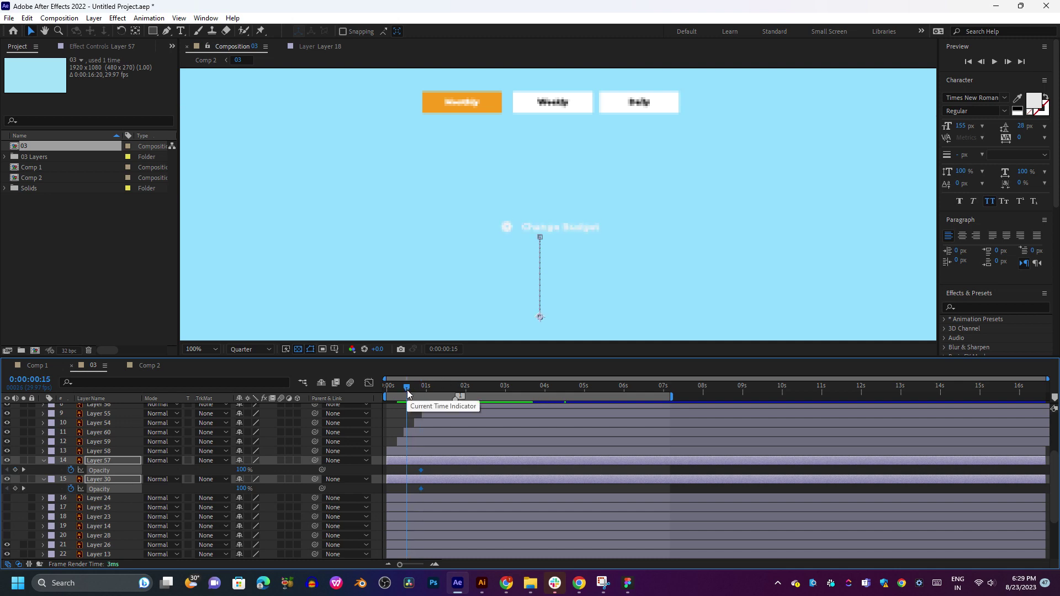
{"action": "left_click", "coordinate": [241, 469]}
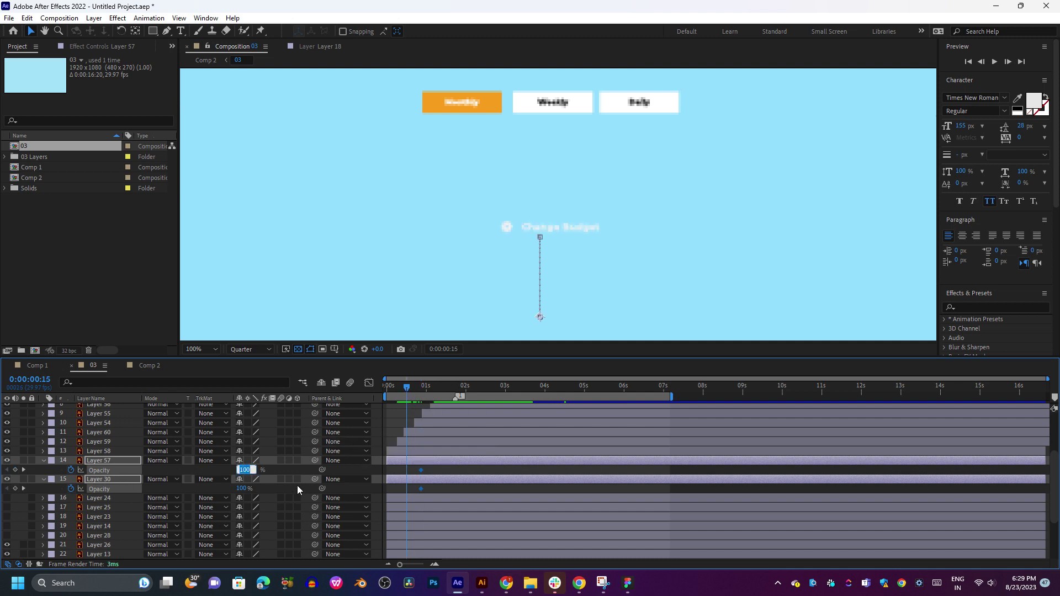
{"action": "type", "text": "0"}
{"action": "key", "text": "Return"}
Preview the Change Budget fade-in and apply Easy Ease to the Opacity keyframes of Layer 57 and Layer 30.
{"action": "left_click_drag", "start_coordinate": [506, 388], "coordinate": [402, 393]}
{"action": "key", "text": "space"}
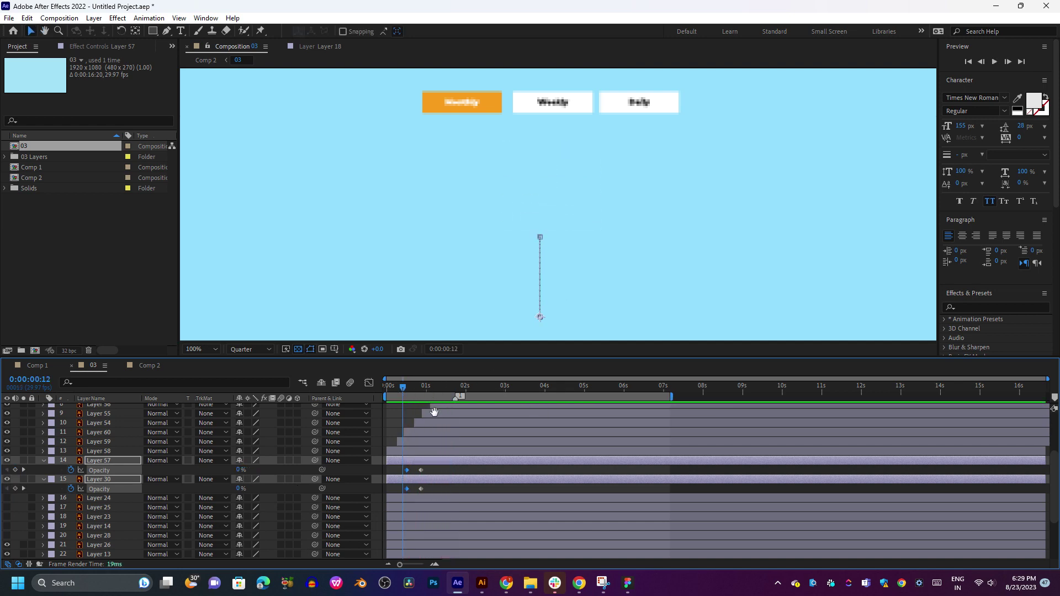
{"action": "key", "text": "space"}
{"action": "key", "text": "space"}
{"action": "key", "text": "shift+p"}
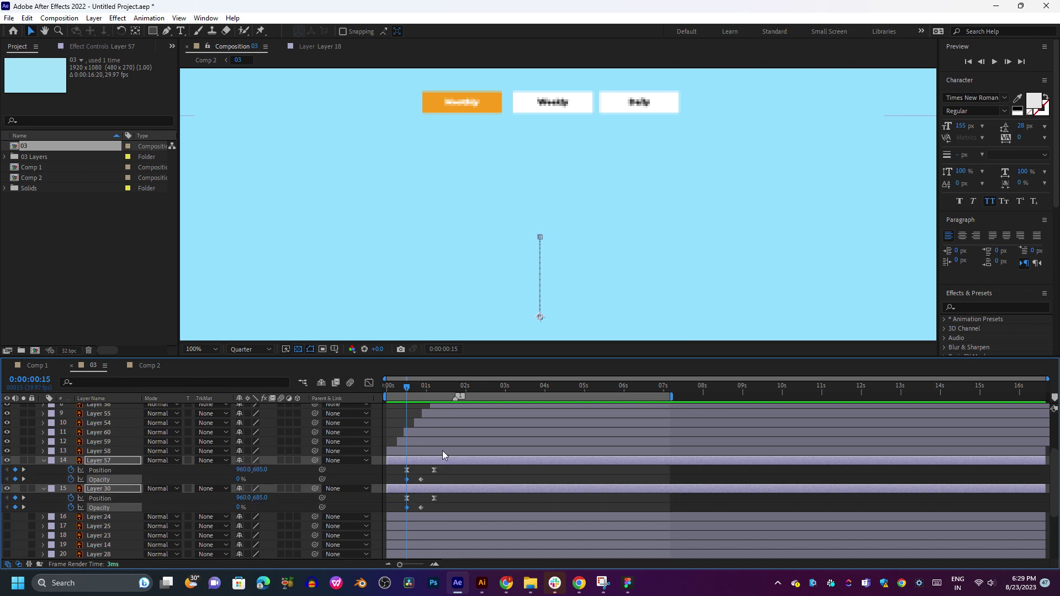
{"action": "left_click_drag", "start_coordinate": [431, 476], "coordinate": [395, 509]}
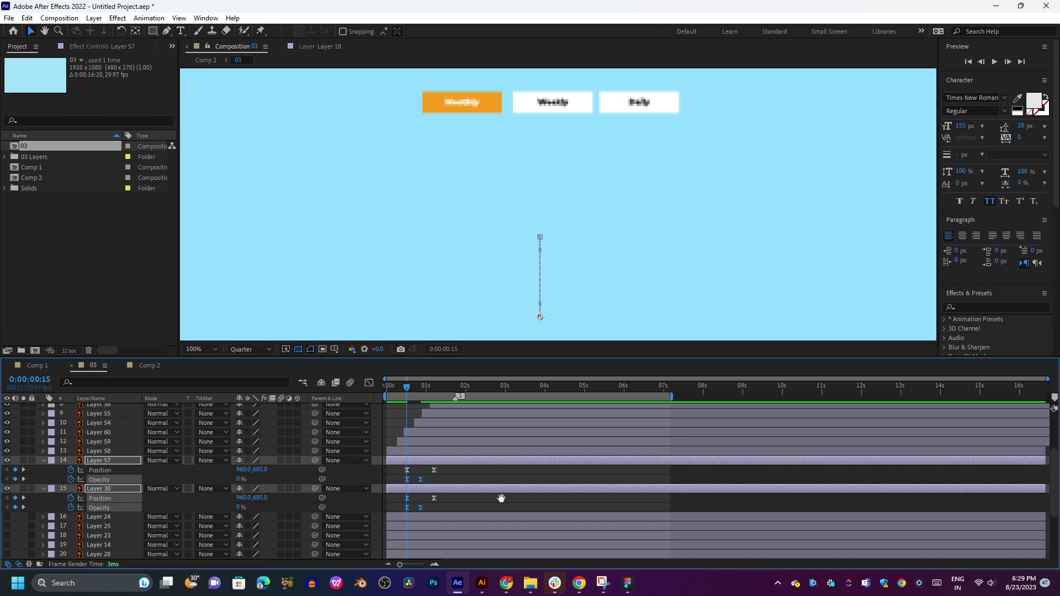
Move the final Position keyframes of Layer 57 and Layer 30 to 0:00:01:18 and preview the slower rise.
{"action": "key", "text": "space"}
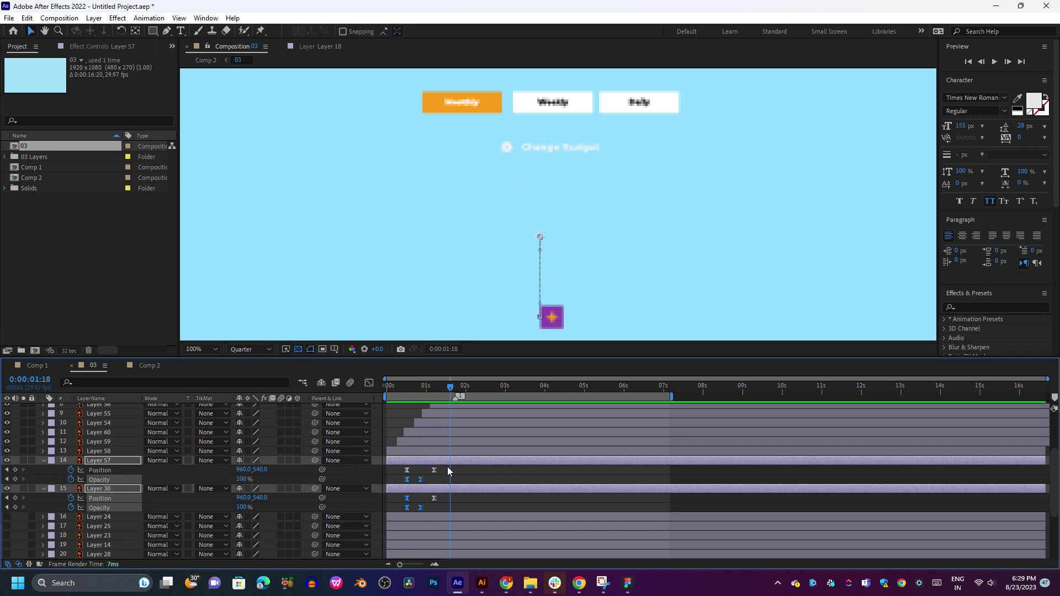
{"action": "left_click_drag", "start_coordinate": [452, 466], "coordinate": [456, 499]}
{"action": "left_click", "coordinate": [409, 386]}
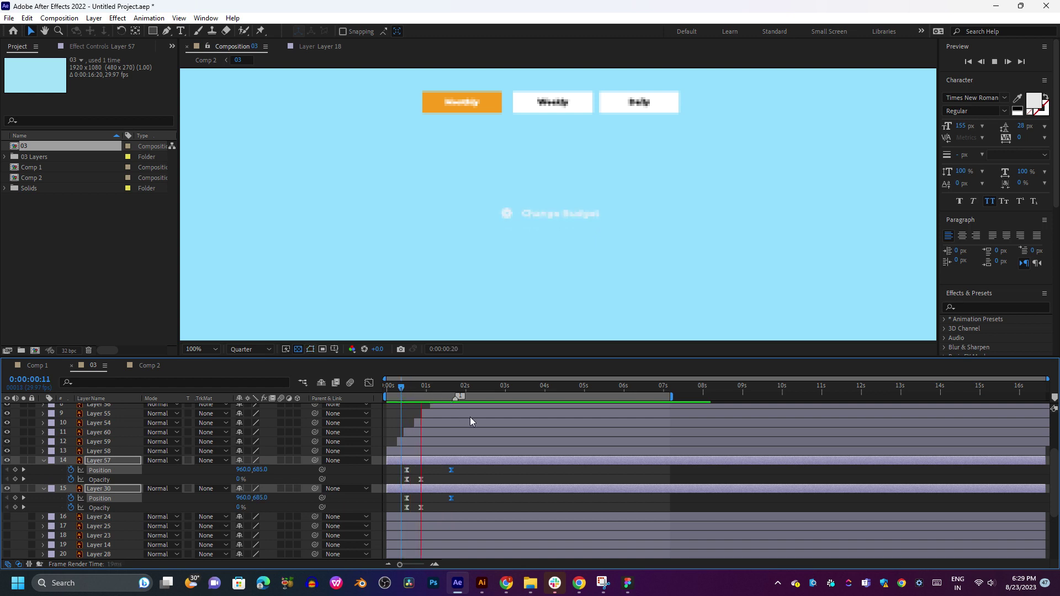
{"action": "key", "text": "space"}
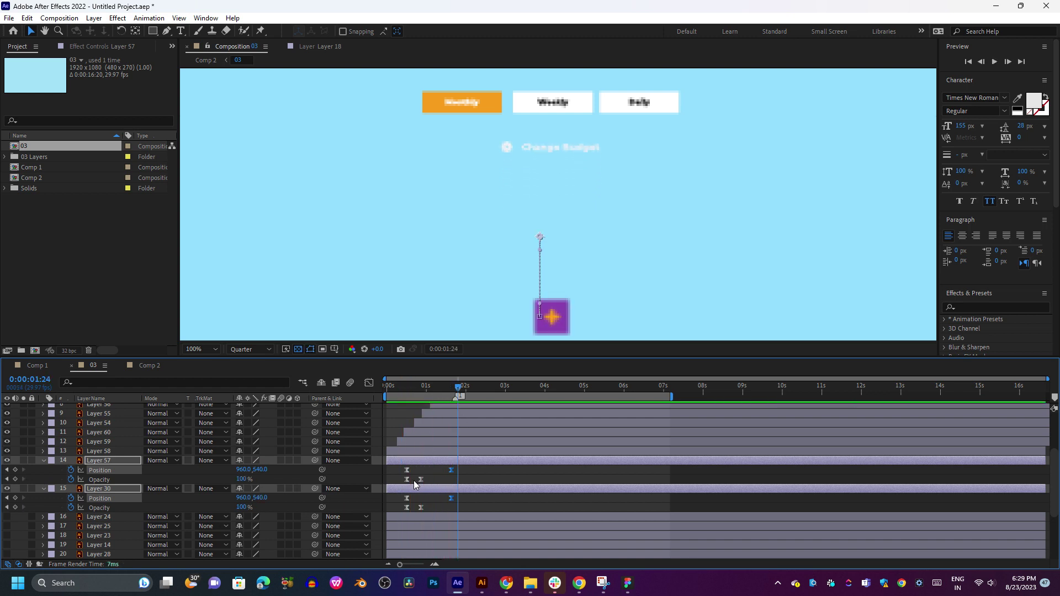
Delay the starting Position keyframes of Layer 57 and Layer 30 to about 0:00:00:20 and preview the motion.
{"action": "left_click_drag", "start_coordinate": [409, 474], "coordinate": [415, 474]}
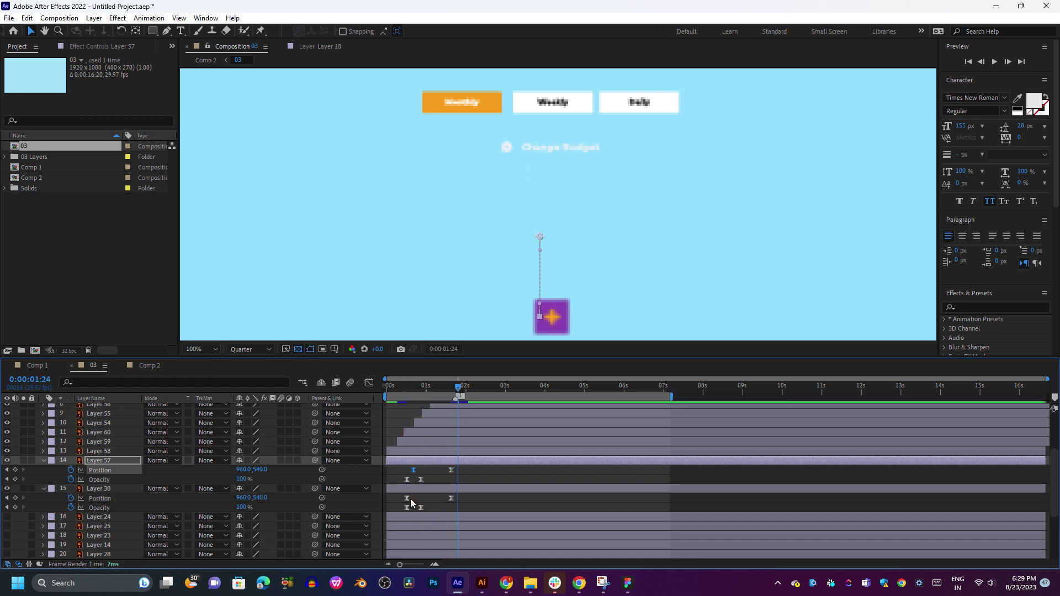
{"action": "left_click", "coordinate": [415, 502]}
{"action": "left_click", "coordinate": [407, 498]}
{"action": "left_click_drag", "start_coordinate": [407, 498], "coordinate": [411, 498]}
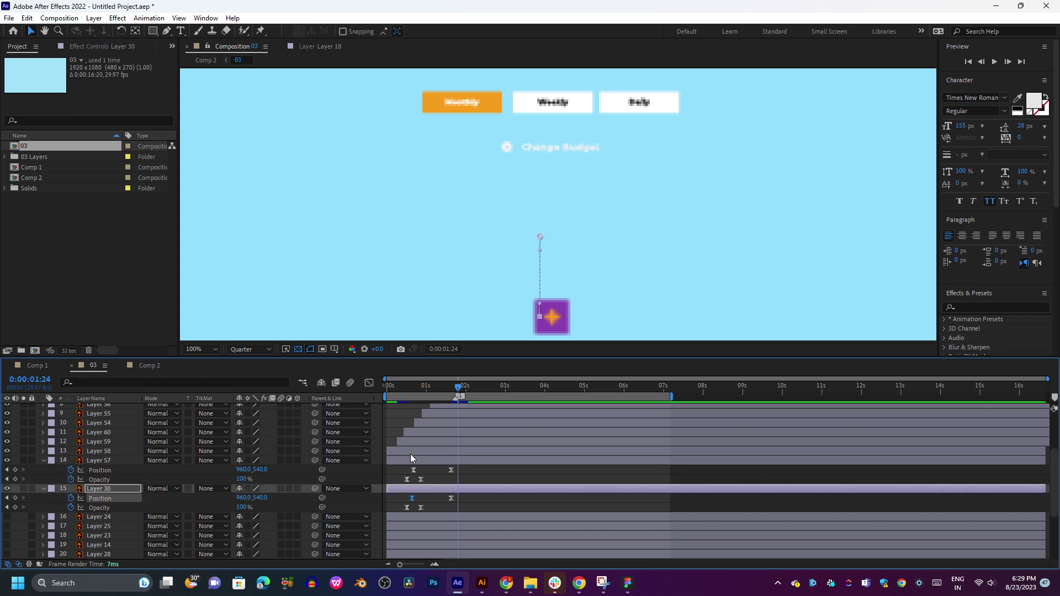
{"action": "left_click", "coordinate": [401, 391]}
{"action": "key", "text": "space"}
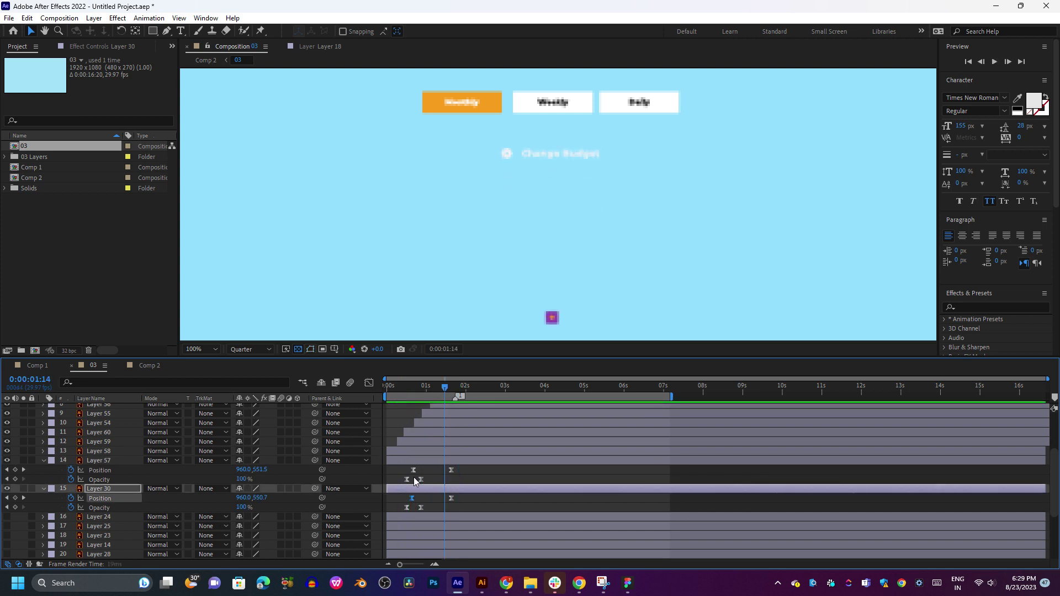
Move the starting Opacity keyframes of Layer 57 and Layer 30 back to about 0:00:00:07 and preview the fade.
{"action": "left_click_drag", "start_coordinate": [407, 479], "coordinate": [398, 507]}
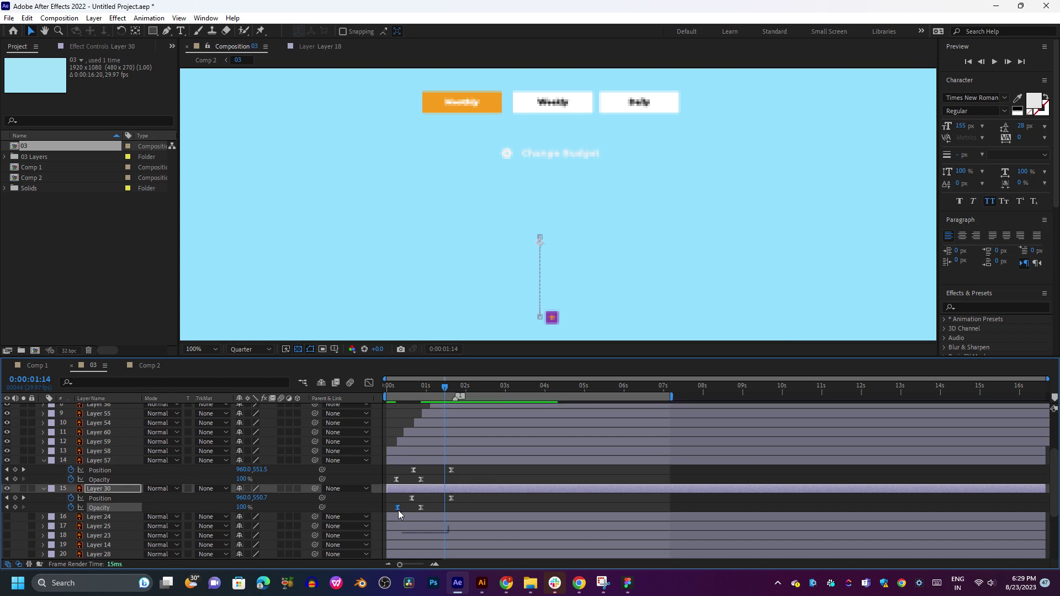
{"action": "left_click", "coordinate": [406, 390]}
{"action": "key", "text": "space"}
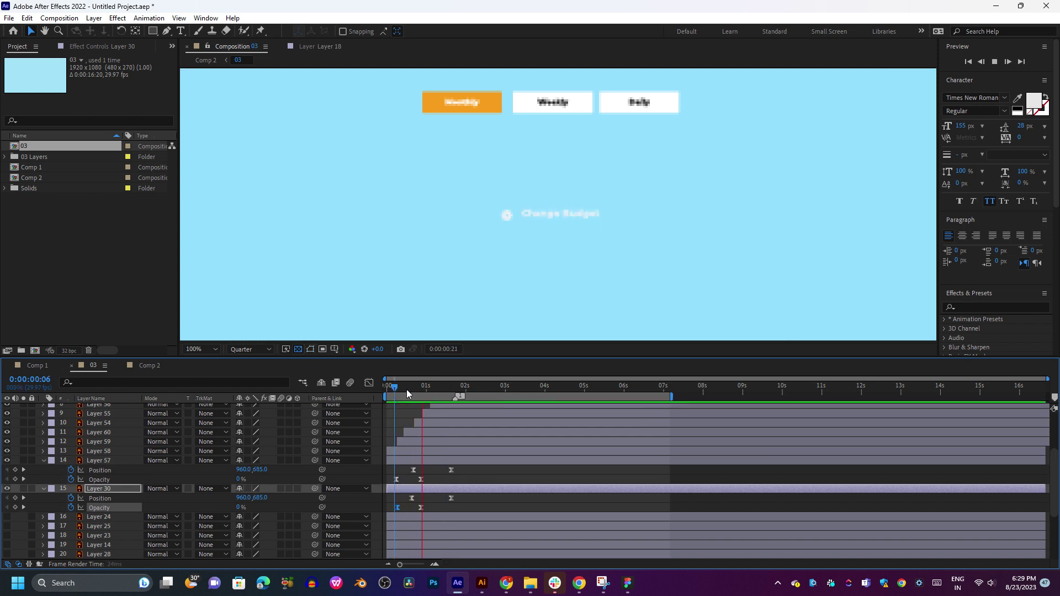
Shift both layers' Opacity keyframes to run from about 0:00:00:17 to 0:00:01:06 and preview the result.
{"action": "left_click_drag", "start_coordinate": [407, 389], "coordinate": [417, 392]}
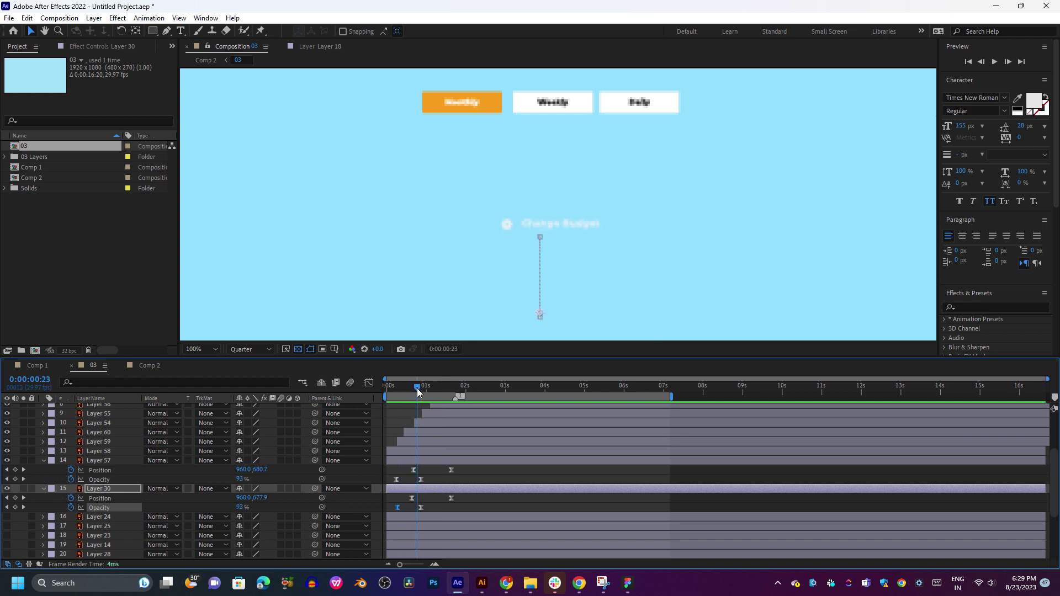
{"action": "left_click_drag", "start_coordinate": [425, 482], "coordinate": [412, 499]}
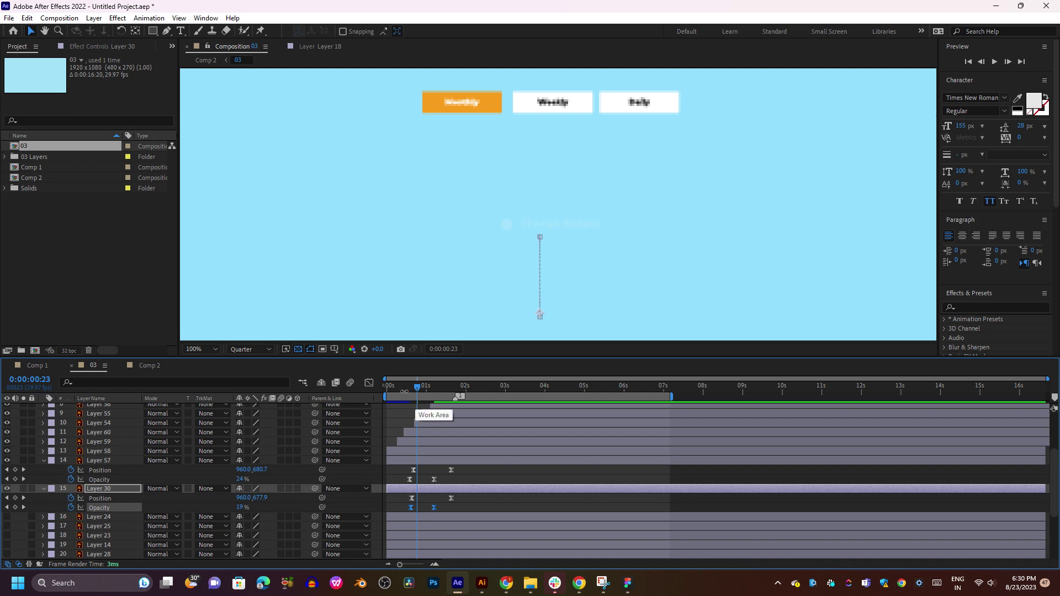
{"action": "left_click", "coordinate": [399, 386]}
{"action": "key", "text": "space"}
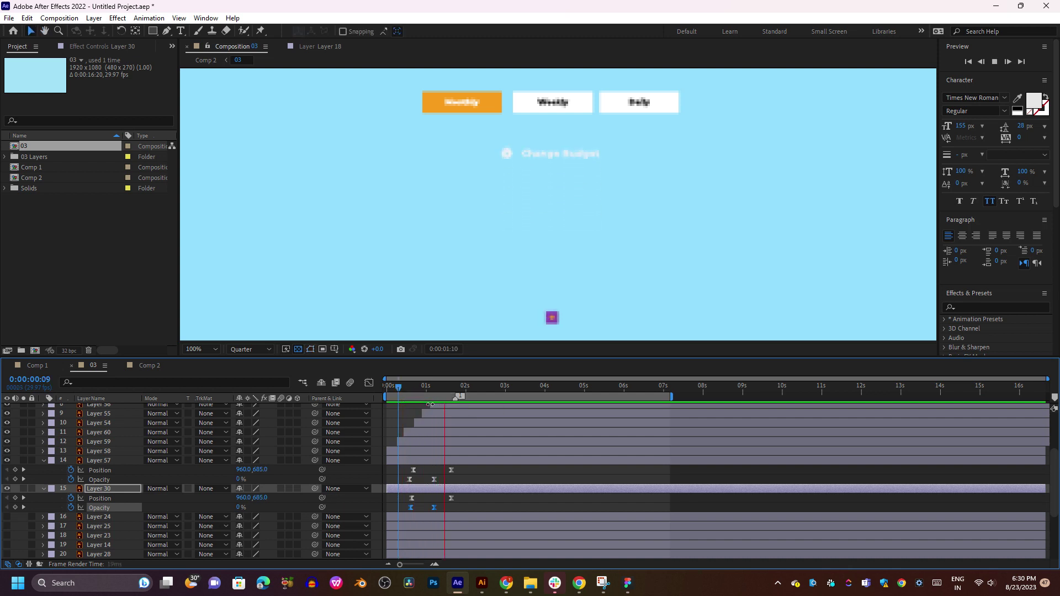
Extend the fade by moving the final Opacity keyframes of Layer 57 and Layer 30 to about 0:00:01:10, and play the composition back.
{"action": "left_click_drag", "start_coordinate": [434, 479], "coordinate": [440, 509]}
{"action": "left_click", "coordinate": [401, 386]}
{"action": "key", "text": "space"}
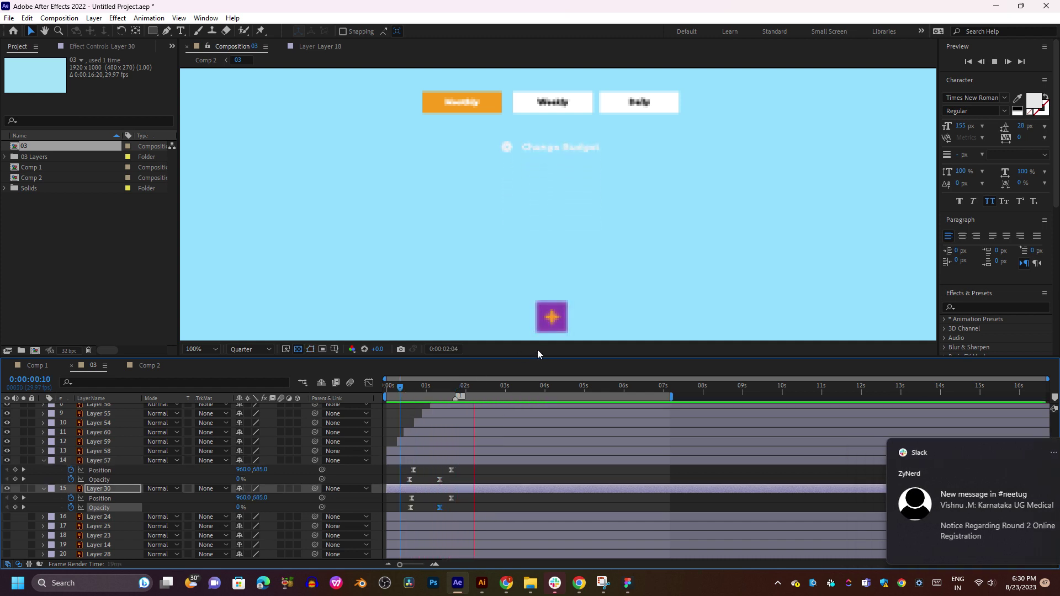
{"action": "key", "text": "space"}
{"action": "key", "text": "space"}
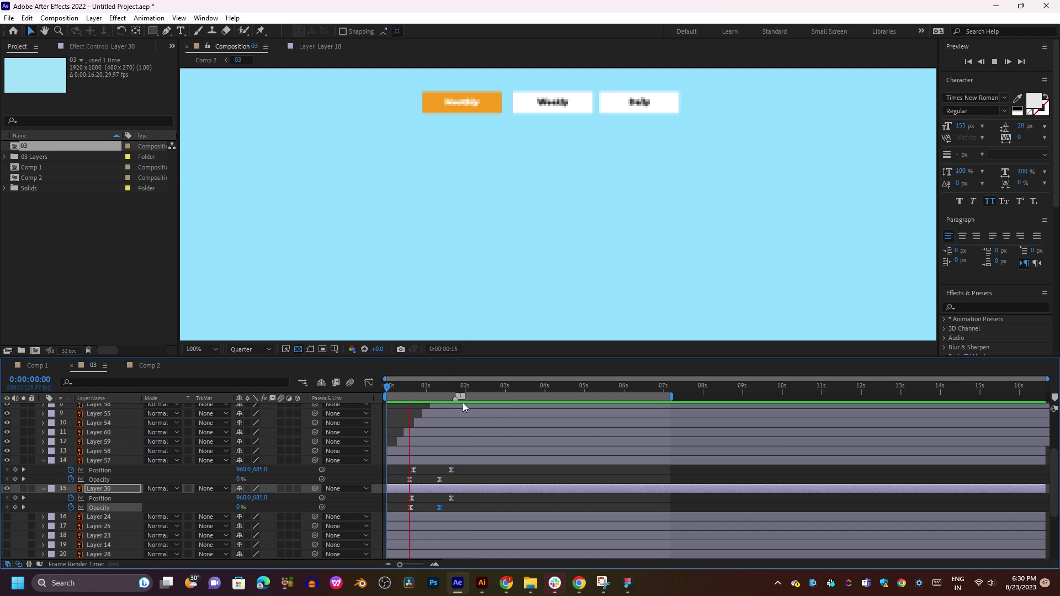
{"action": "key", "text": "space"}
Collapse the properties of Layer 57 and Layer 30, and turn on the visibility of Layer 24.
{"action": "scroll", "coordinate": [470, 434], "scroll_direction": "up", "scroll_amount": 3}
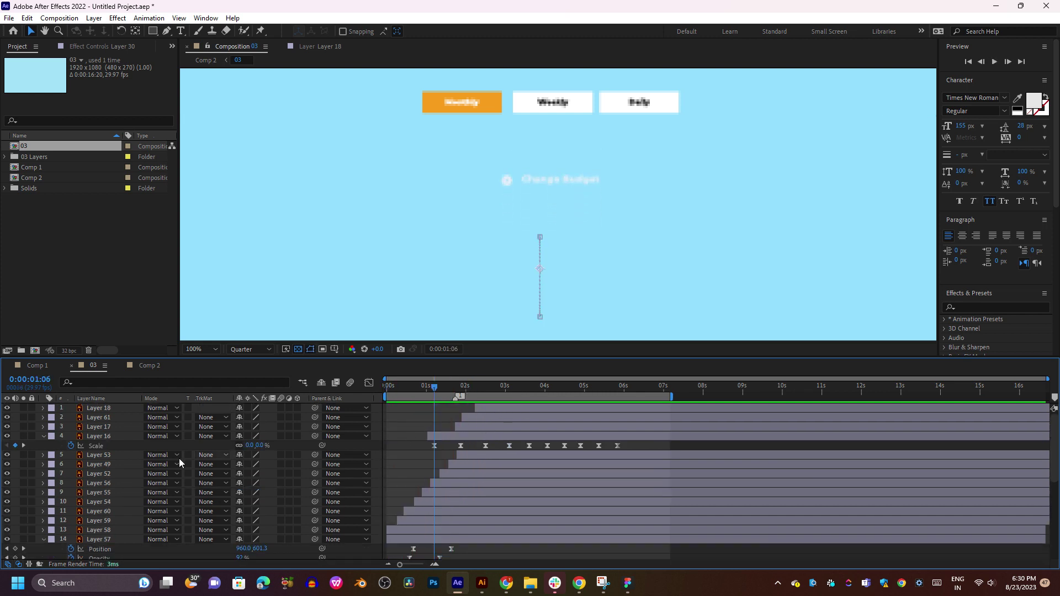
{"action": "scroll", "coordinate": [540, 425], "scroll_direction": "down", "scroll_amount": 3}
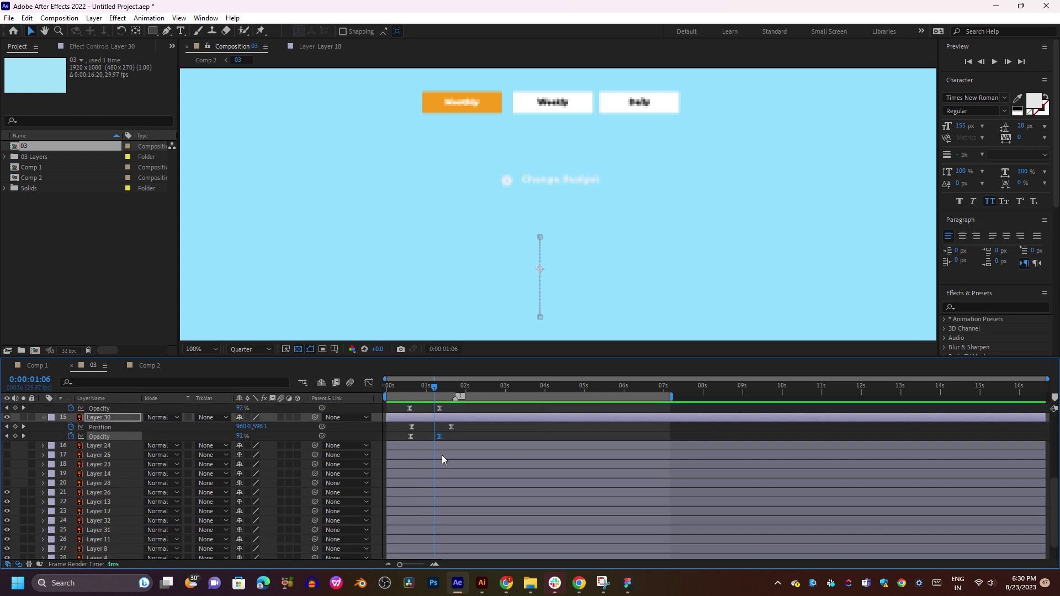
{"action": "left_click", "coordinate": [43, 473]}
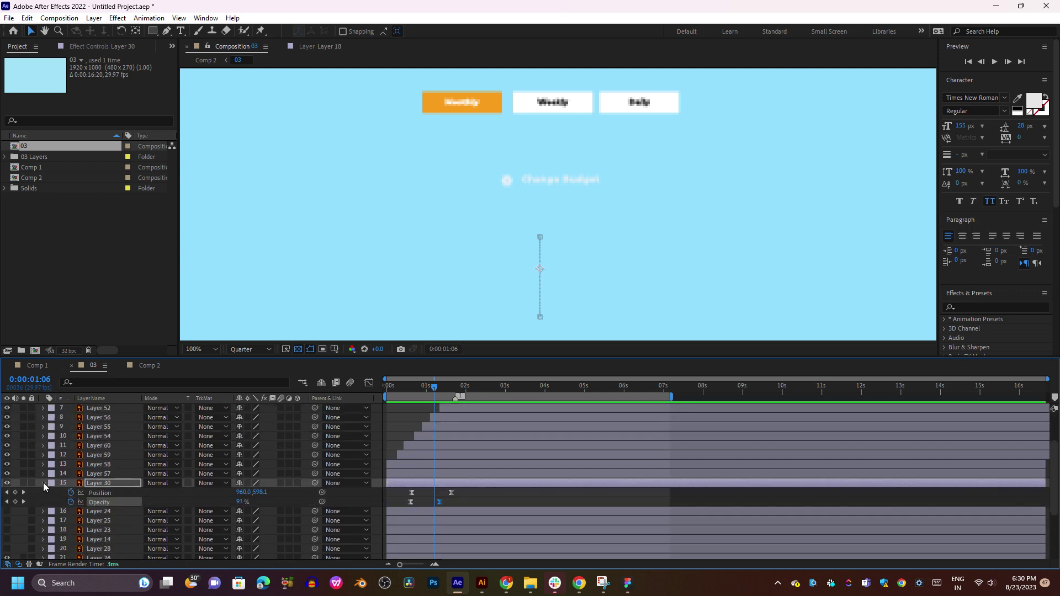
{"action": "left_click", "coordinate": [43, 484]}
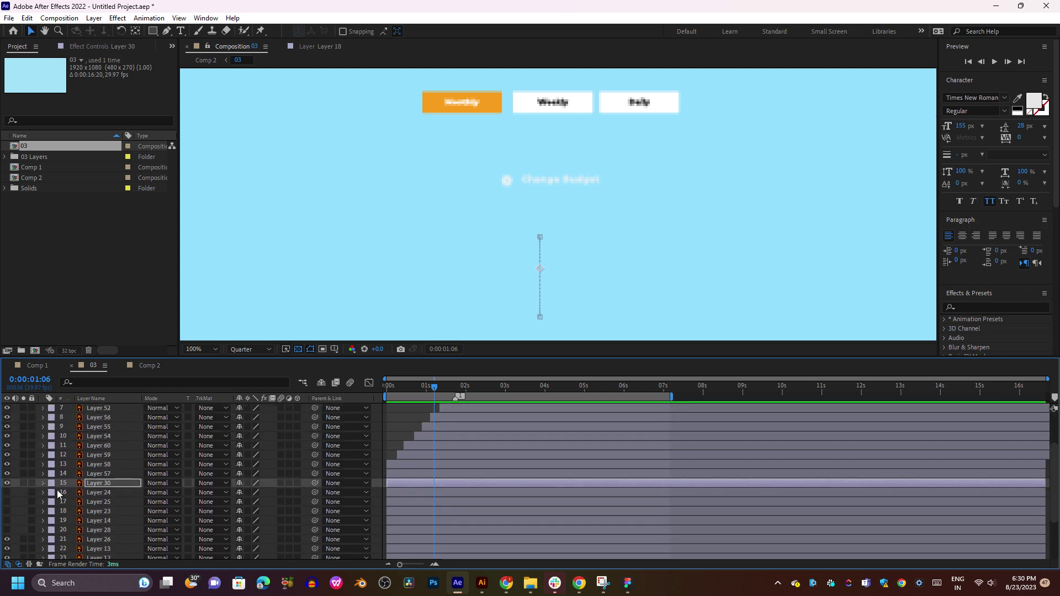
{"action": "left_click", "coordinate": [97, 495]}
{"action": "left_click", "coordinate": [7, 495]}
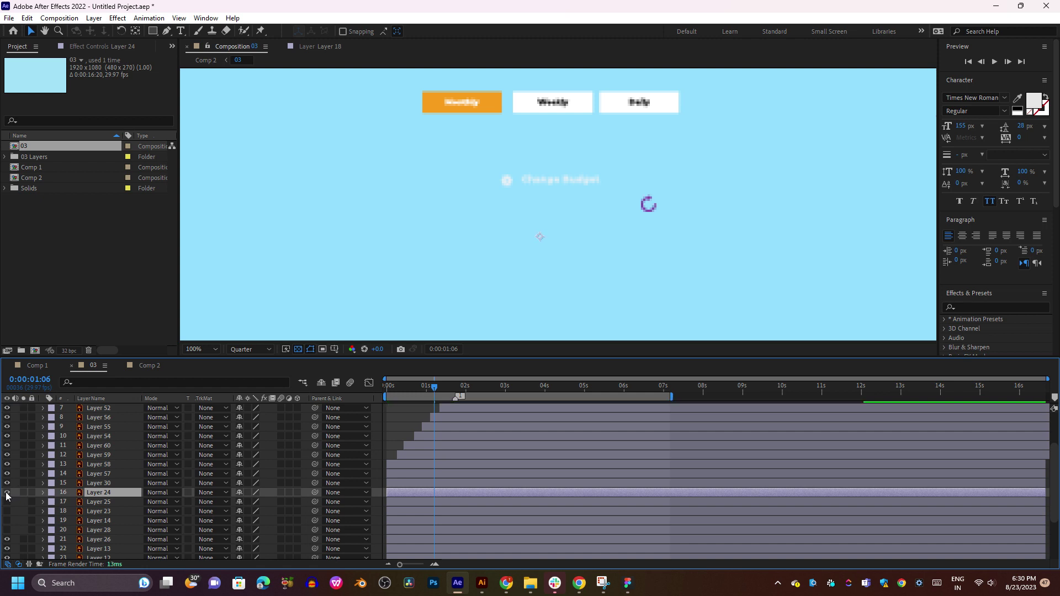
Toggle Layer 24's visibility to identify its element and scrub the animation around the one-second mark.
{"action": "left_click", "coordinate": [7, 495]}
{"action": "left_click", "coordinate": [7, 496]}
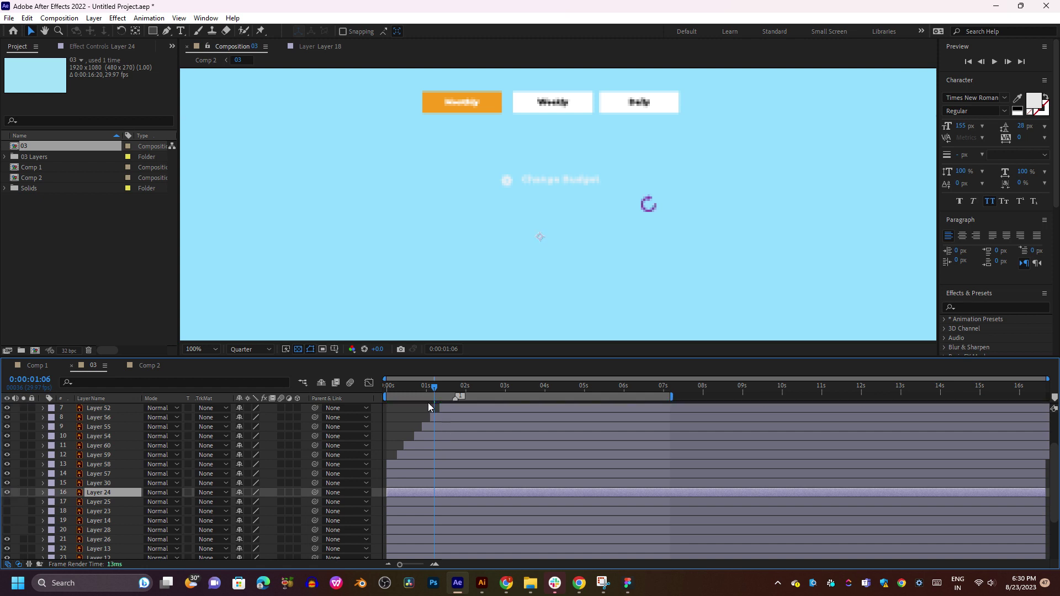
{"action": "left_click", "coordinate": [417, 391]}
{"action": "left_click_drag", "start_coordinate": [413, 395], "coordinate": [433, 399]}
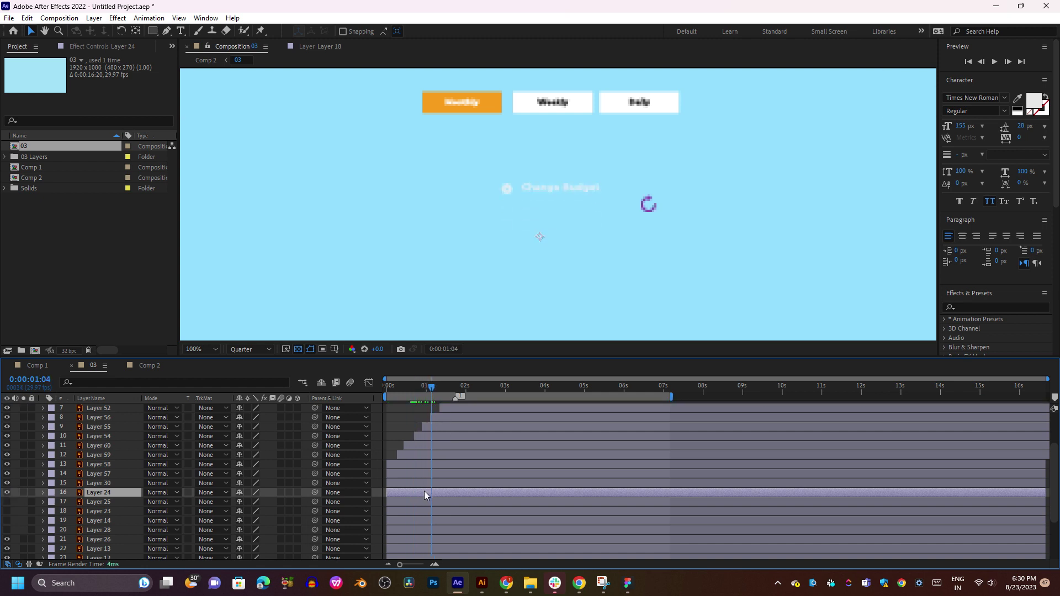
Add the expression time*-200 to Layer 24's Rotation and scrub the timeline to check the spin.
{"action": "key", "text": "r"}
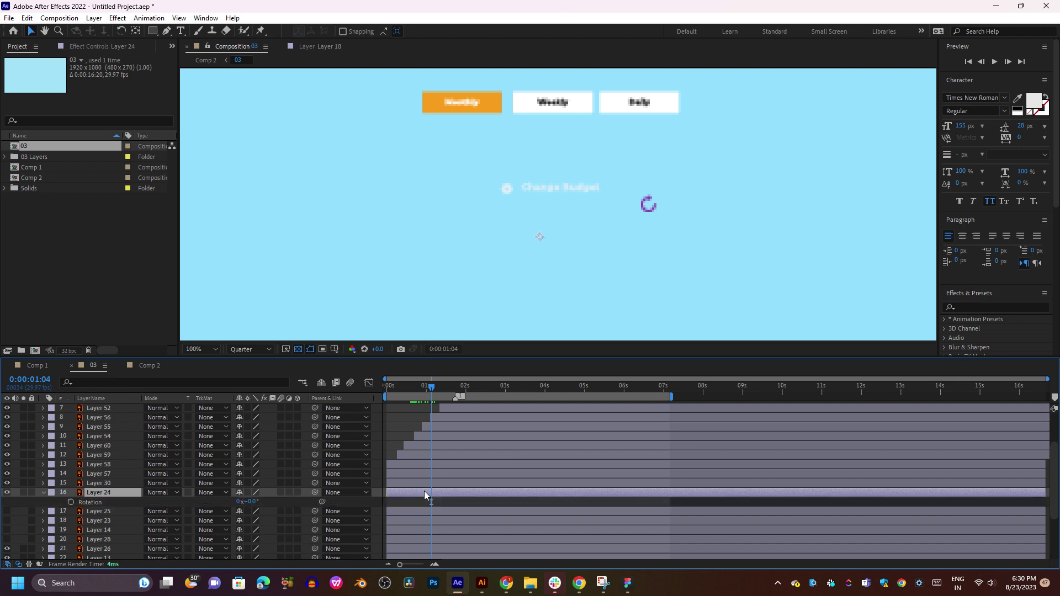
{"action": "left_click_drag", "start_coordinate": [463, 393], "coordinate": [457, 394]}
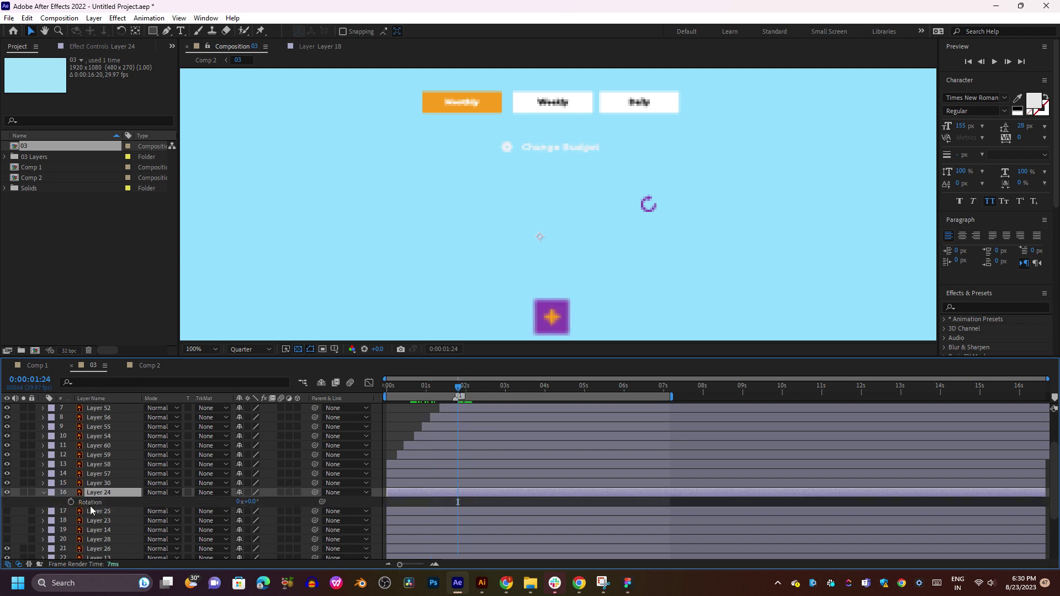
{"action": "left_click", "coordinate": [43, 493]}
{"action": "left_click", "coordinate": [43, 493]}
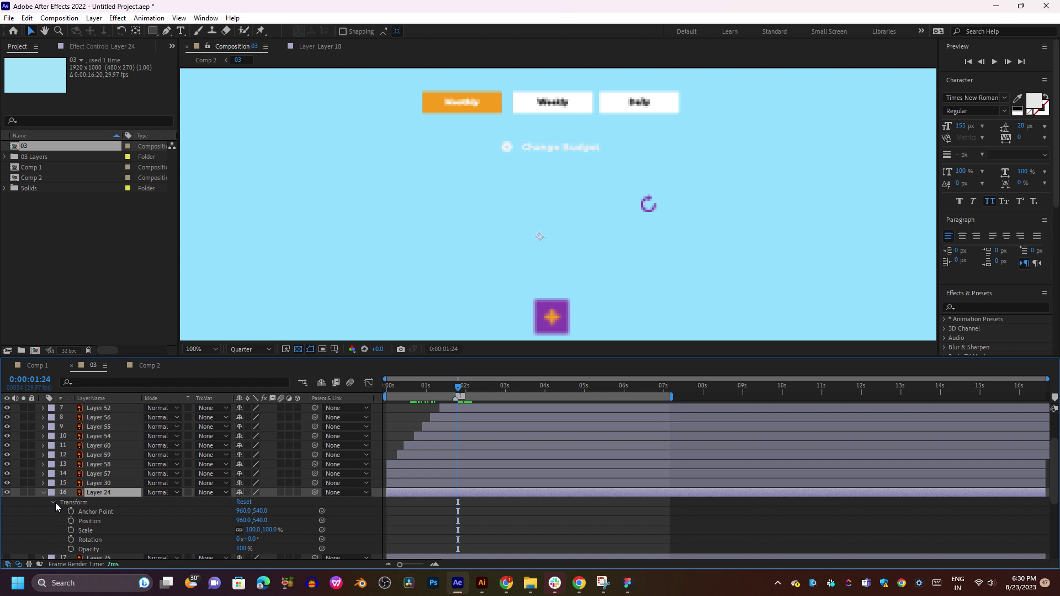
{"action": "left_click", "coordinate": [71, 540], "text": "alt"}
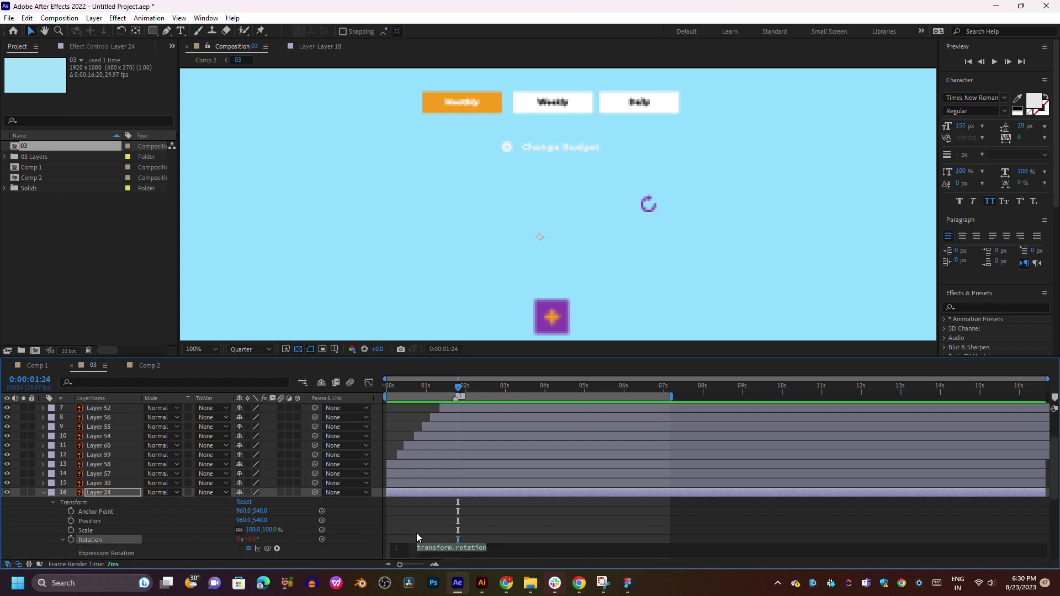
{"action": "type", "text": "time"}
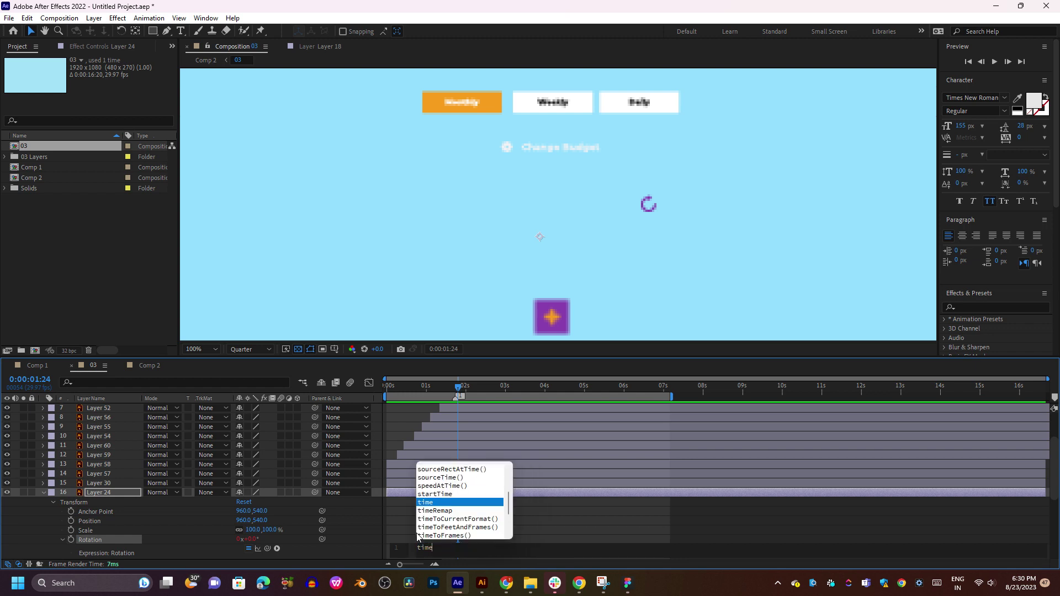
{"action": "type", "text": "+"}
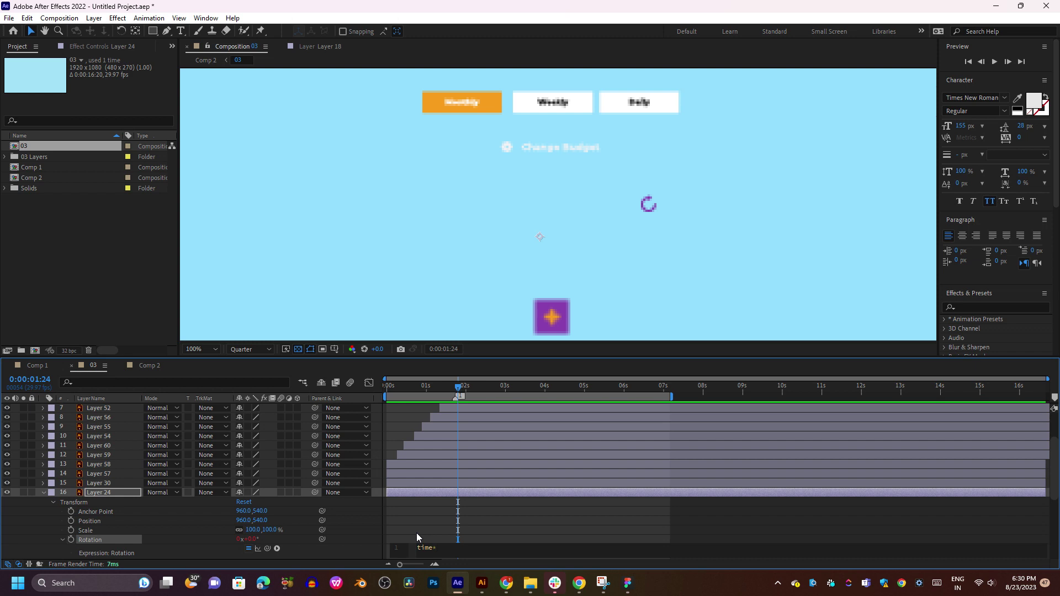
{"action": "scroll", "coordinate": [416, 532], "scroll_direction": "down", "scroll_amount": 3}
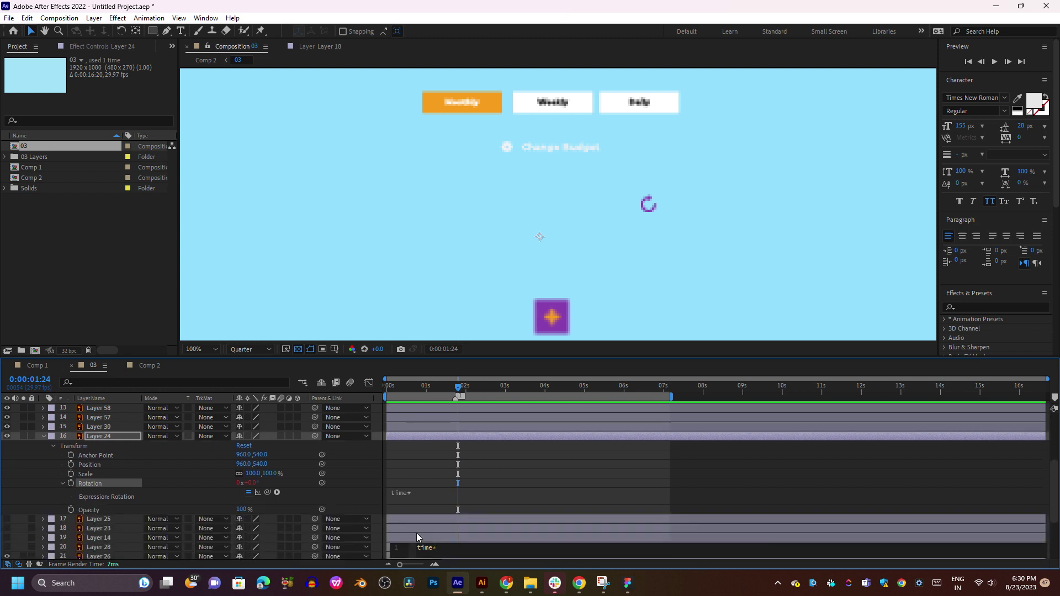
{"action": "left_click", "coordinate": [408, 496]}
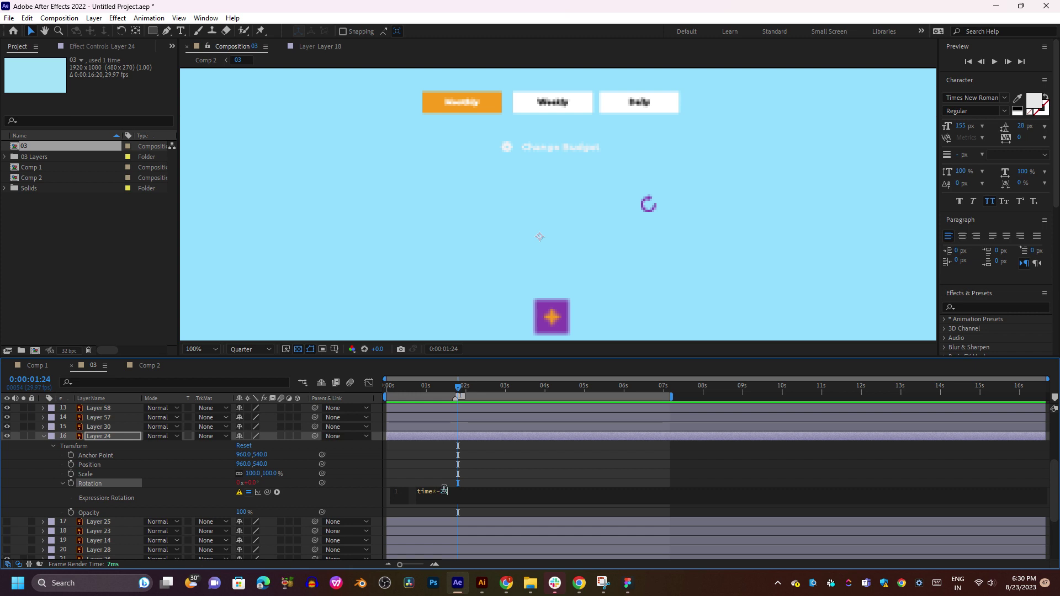
{"action": "type", "text": "time*-200"}
{"action": "key", "text": "KP_Enter"}
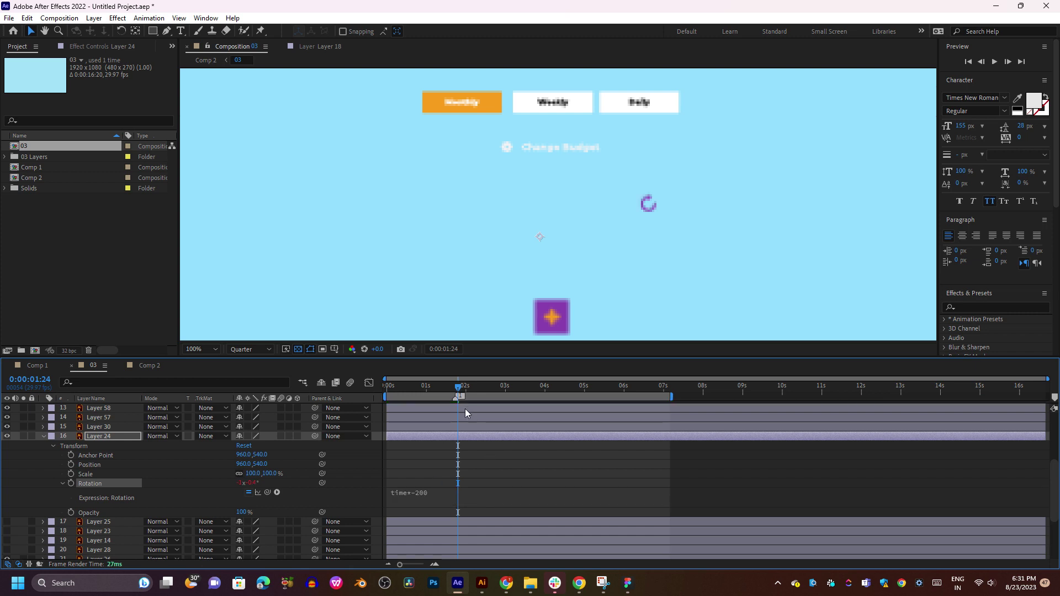
{"action": "left_click_drag", "start_coordinate": [444, 386], "coordinate": [414, 400]}
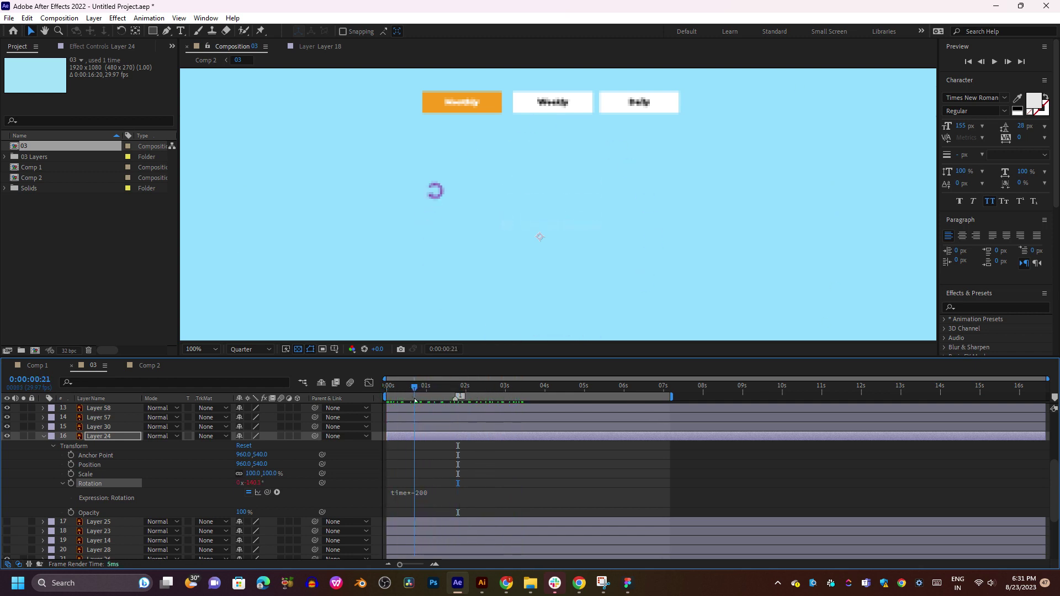
{"action": "left_click", "coordinate": [434, 439]}
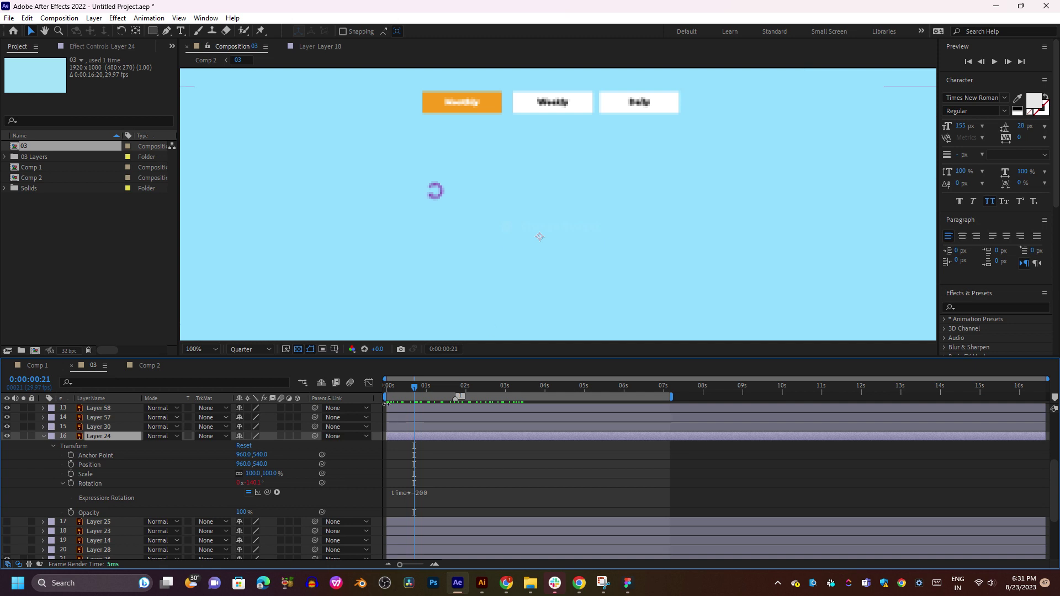
Move Layer 24's anchor point to the centre of the purple circular arrow, about 1158, 481, and play the composition from the start.
{"action": "left_click_drag", "start_coordinate": [393, 393], "coordinate": [367, 394]}
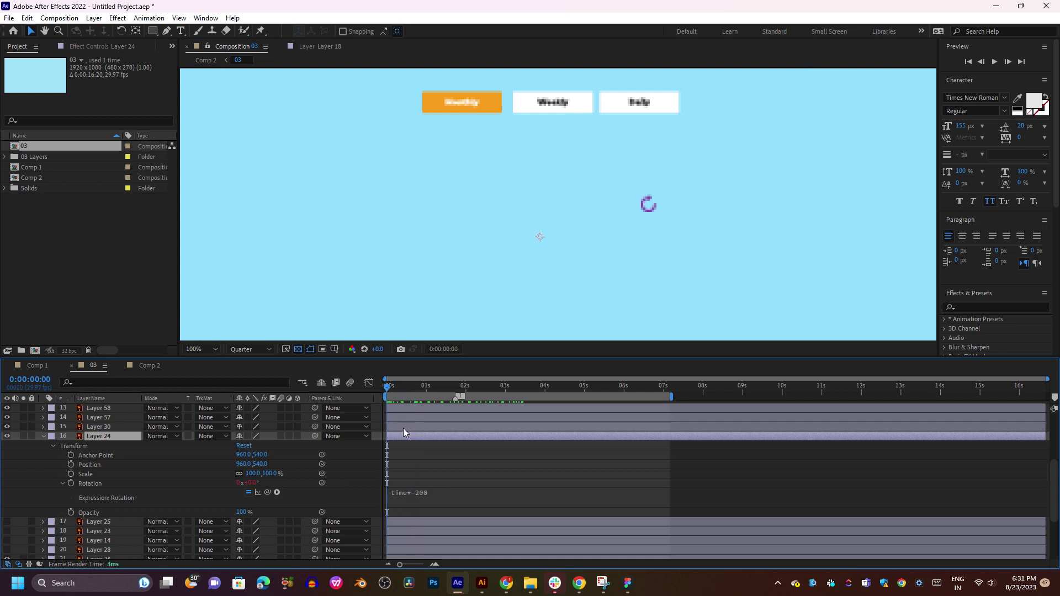
{"action": "left_click", "coordinate": [136, 33]}
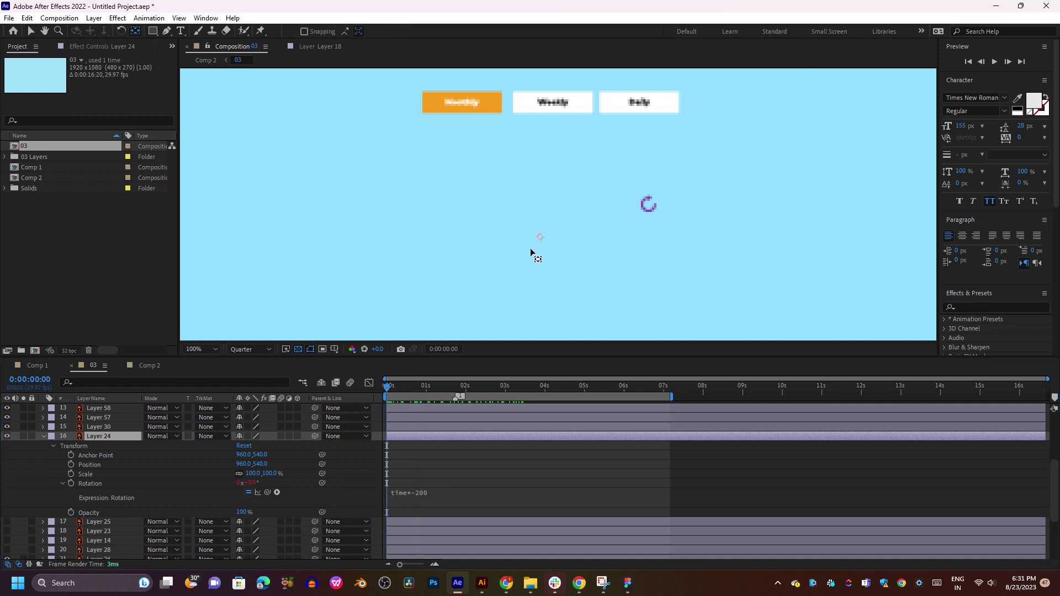
{"action": "left_click_drag", "start_coordinate": [536, 237], "coordinate": [647, 207]}
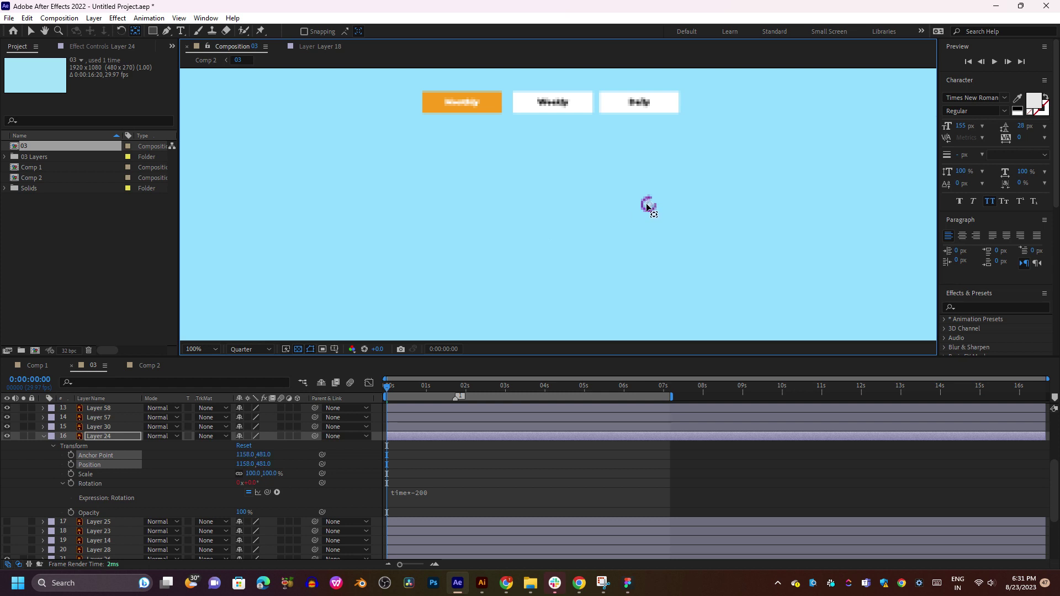
{"action": "left_click_drag", "start_coordinate": [419, 388], "coordinate": [387, 398]}
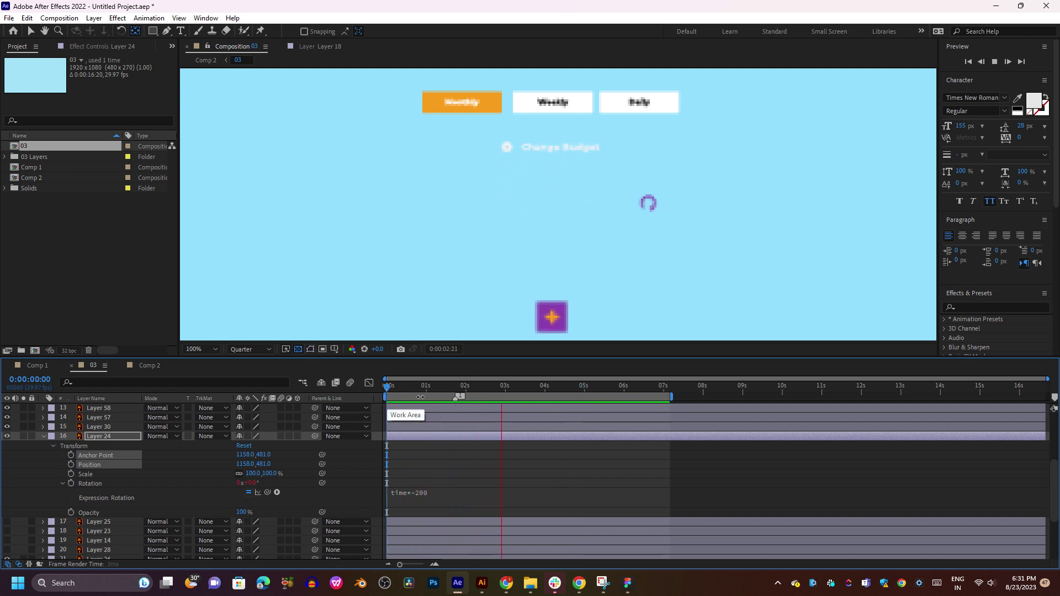
{"action": "key", "text": "space"}
{"action": "key", "text": "space"}
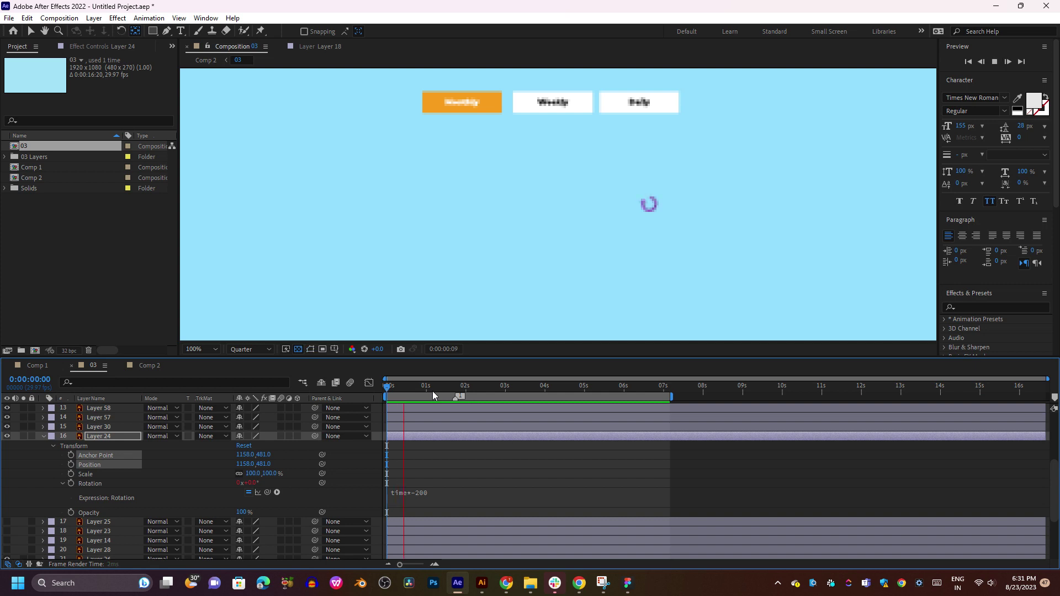
{"action": "left_click", "coordinate": [488, 427]}
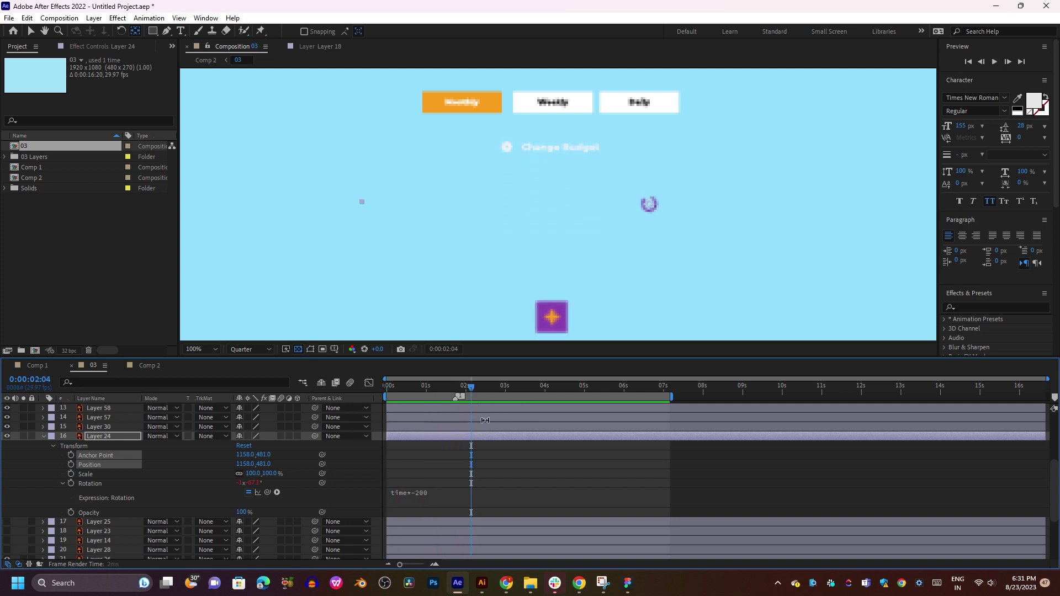
Return to the Selection tool and toggle Layer 57's visibility to identify its element, leaving that layer selected.
{"action": "left_click", "coordinate": [488, 427]}
{"action": "scroll", "coordinate": [488, 425], "scroll_direction": "up", "scroll_amount": 2}
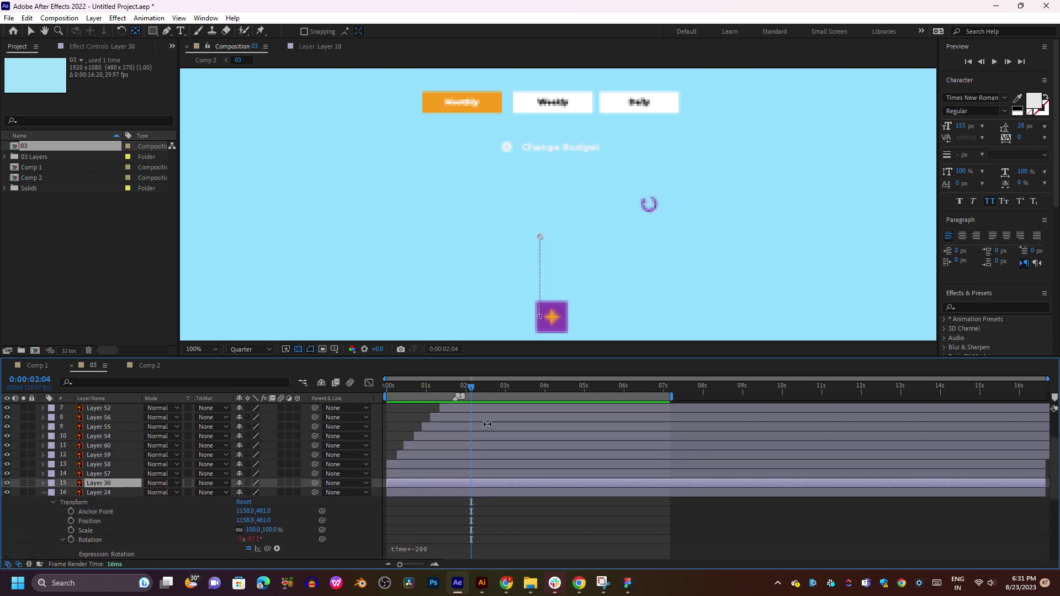
{"action": "left_click", "coordinate": [470, 473]}
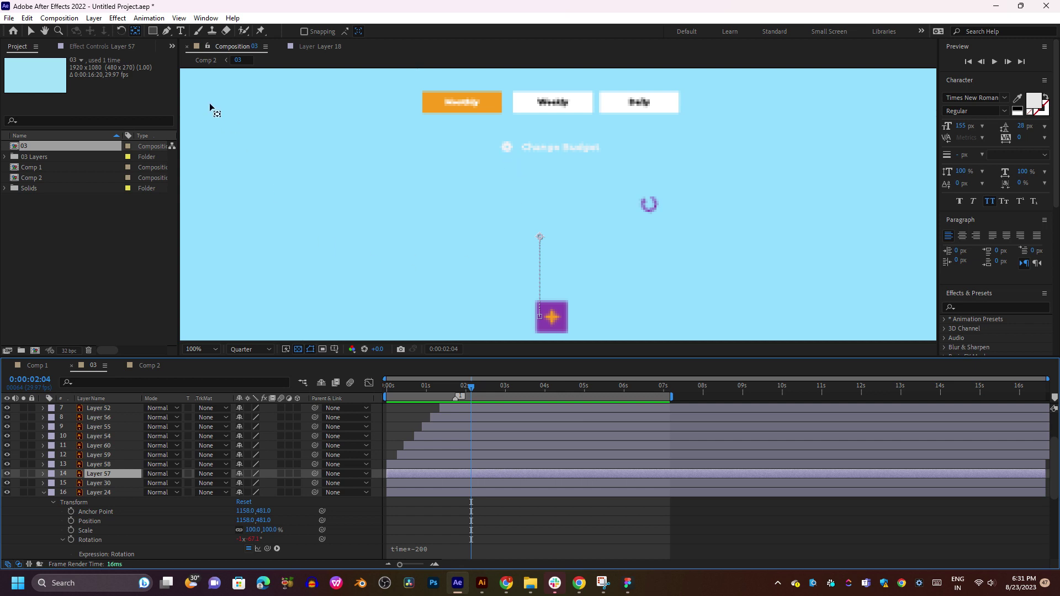
{"action": "left_click", "coordinate": [30, 31]}
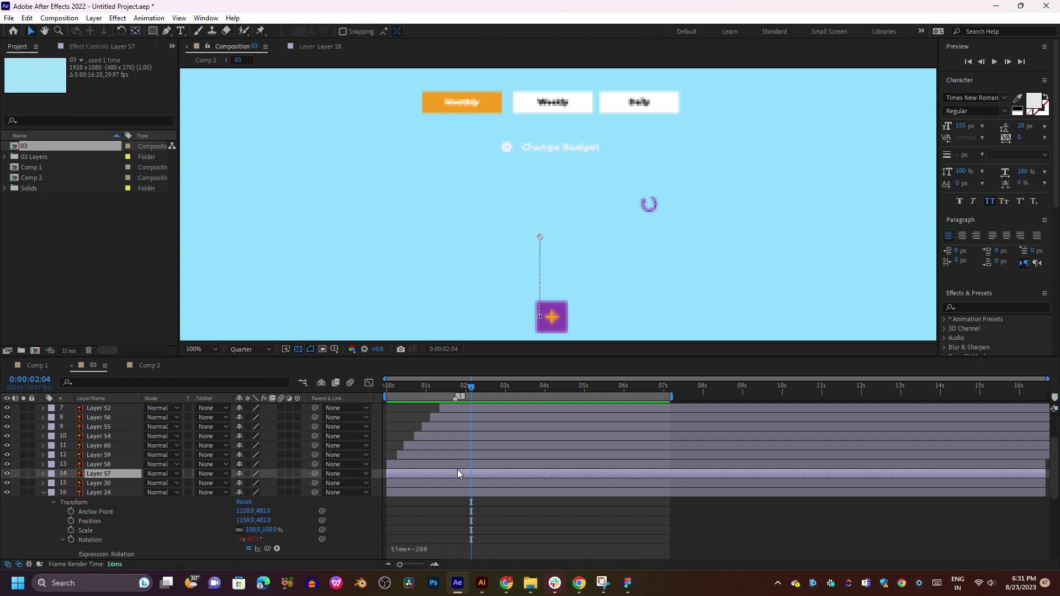
{"action": "left_click", "coordinate": [113, 484]}
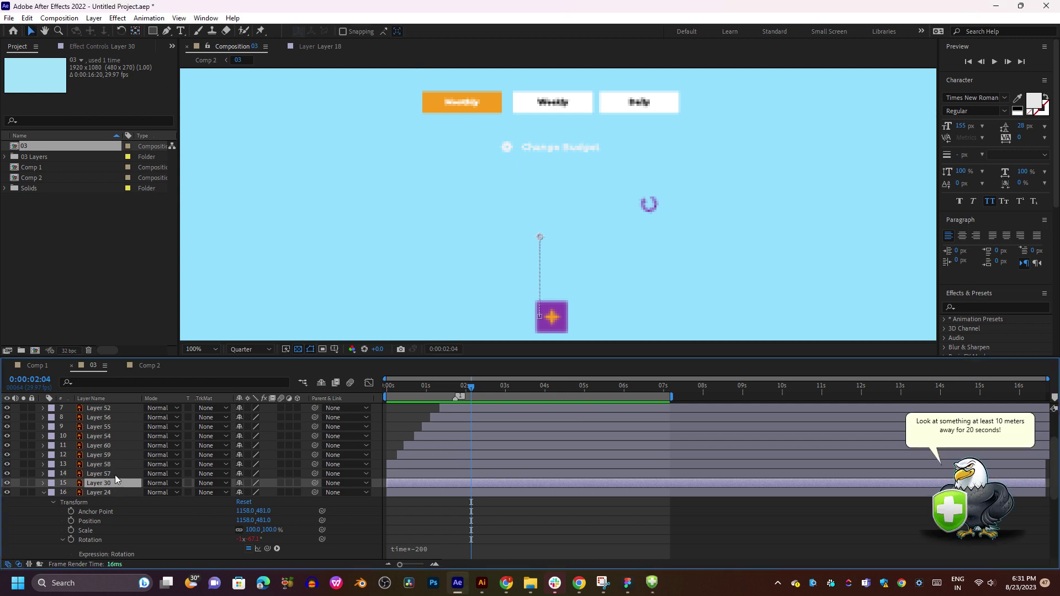
{"action": "left_click", "coordinate": [7, 474]}
{"action": "left_click", "coordinate": [8, 475]}
{"action": "left_click", "coordinate": [117, 475]}
Scrub back to the start and play composition 03 to check the spinning arrow alongside the other animations.
{"action": "left_click", "coordinate": [447, 385]}
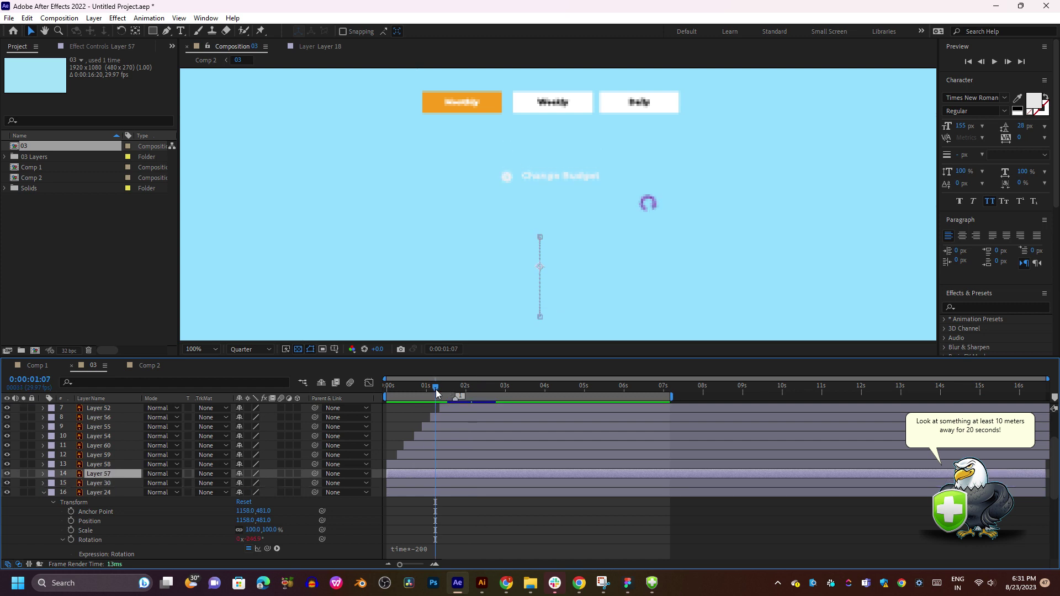
{"action": "left_click_drag", "start_coordinate": [463, 386], "coordinate": [402, 386]}
{"action": "key", "text": "space"}
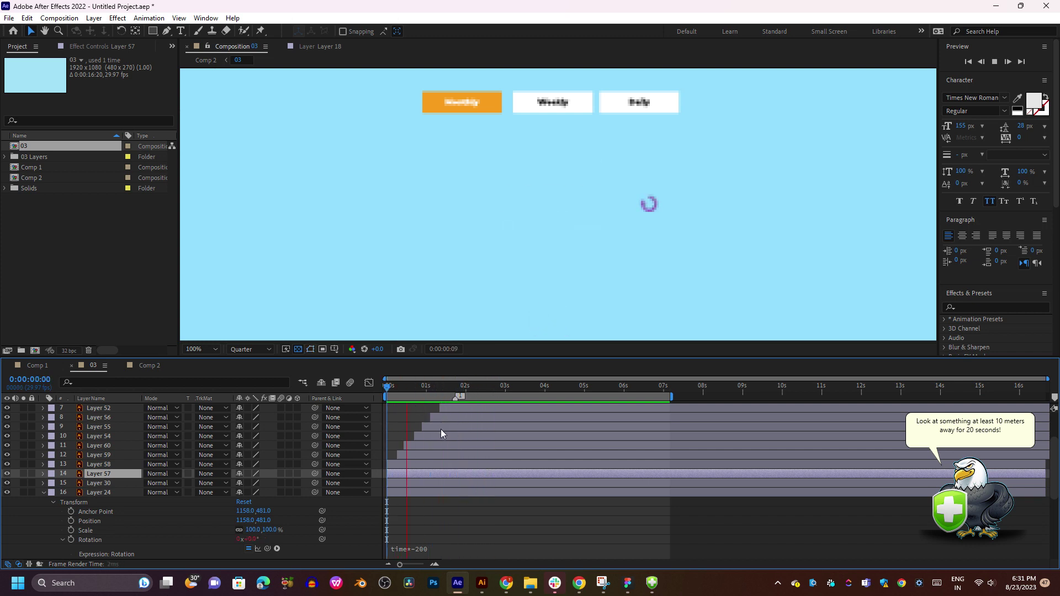
{"action": "scroll", "coordinate": [441, 429], "scroll_direction": "down", "scroll_amount": 3}
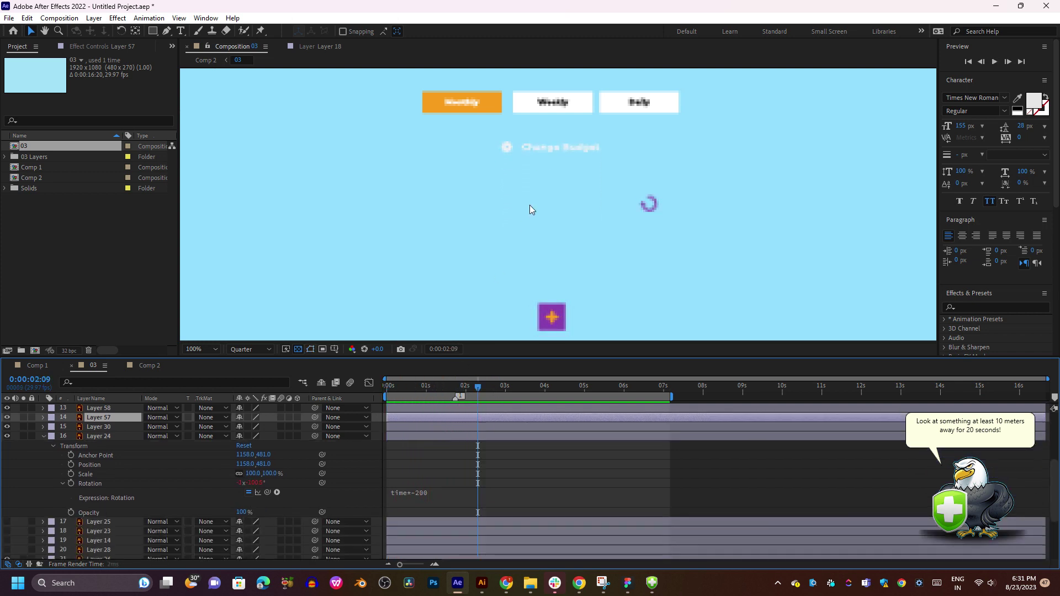
{"action": "key", "text": "space"}
Examine the Transactions, Statistics and Settings cards with the playhead at 0:00:04:11.
{"action": "left_click_drag", "start_coordinate": [563, 162], "coordinate": [550, 81]}
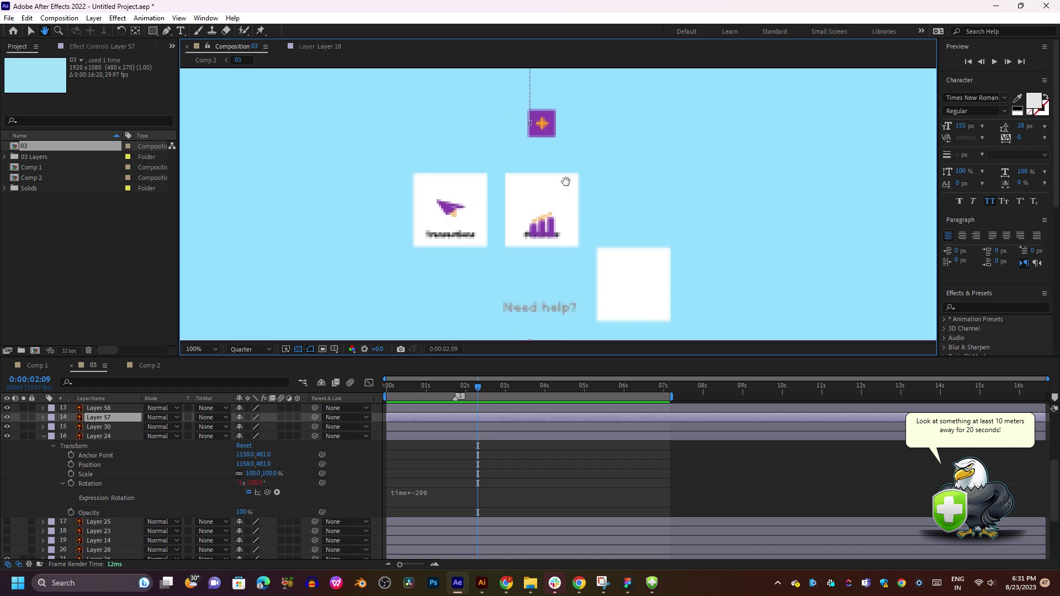
{"action": "scroll", "coordinate": [459, 428], "scroll_direction": "up", "scroll_amount": 6}
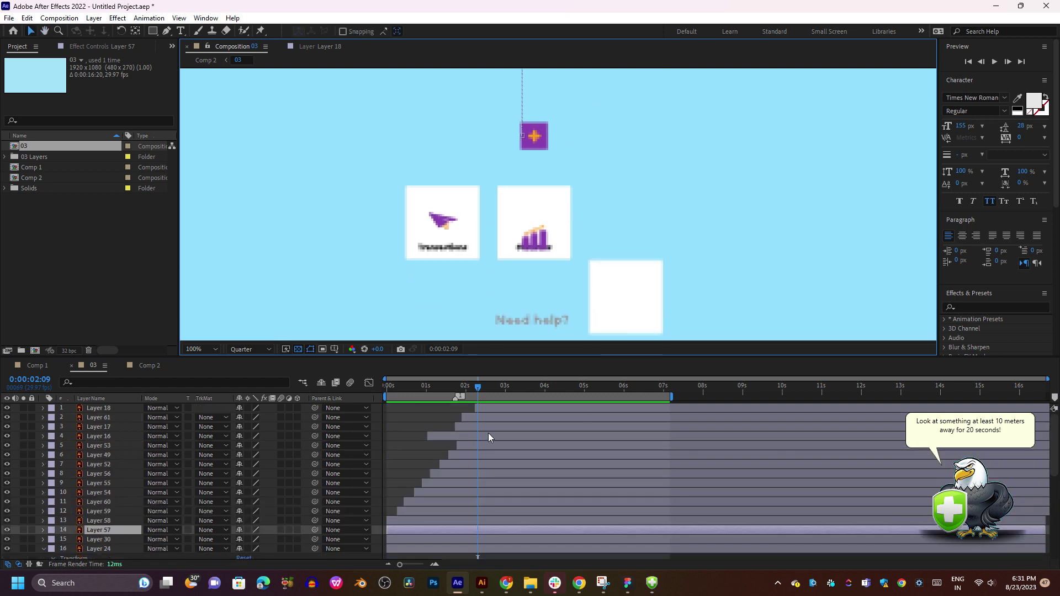
{"action": "left_click", "coordinate": [512, 418]}
{"action": "left_click", "coordinate": [505, 445]}
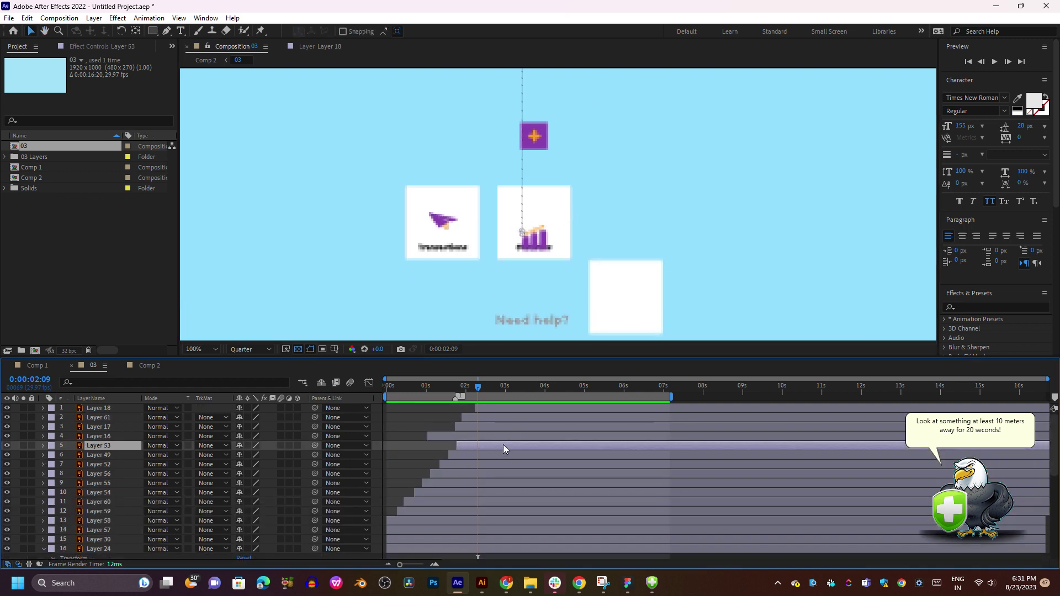
{"action": "left_click_drag", "start_coordinate": [508, 386], "coordinate": [560, 388]}
{"action": "left_click", "coordinate": [549, 464]}
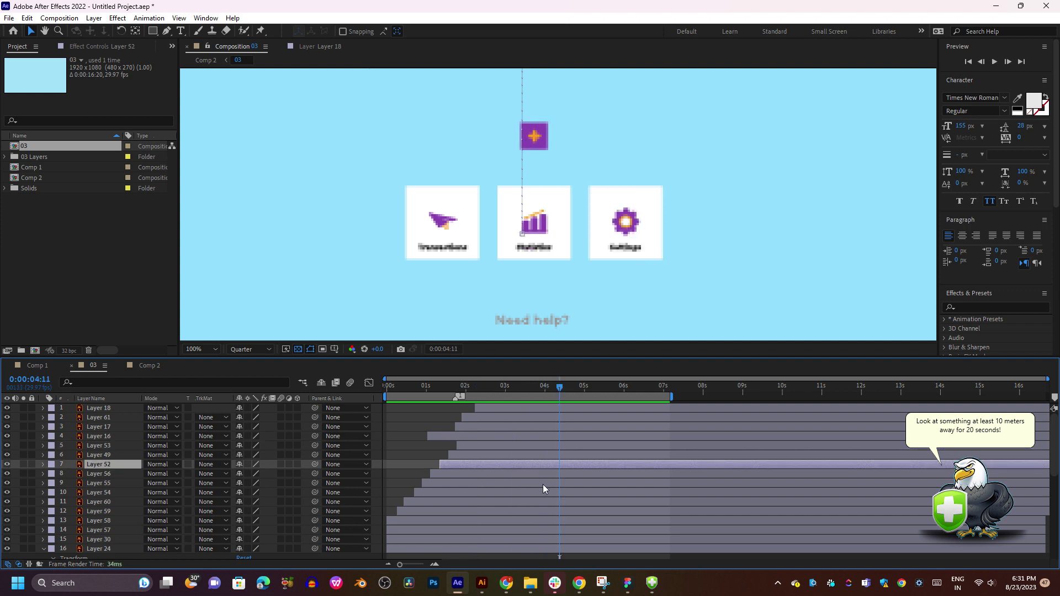
Toggle the visibility of Layers 58 and 52 off and back on to identify their card elements.
{"action": "scroll", "coordinate": [542, 495], "scroll_direction": "down", "scroll_amount": 3}
{"action": "left_click", "coordinate": [526, 474]}
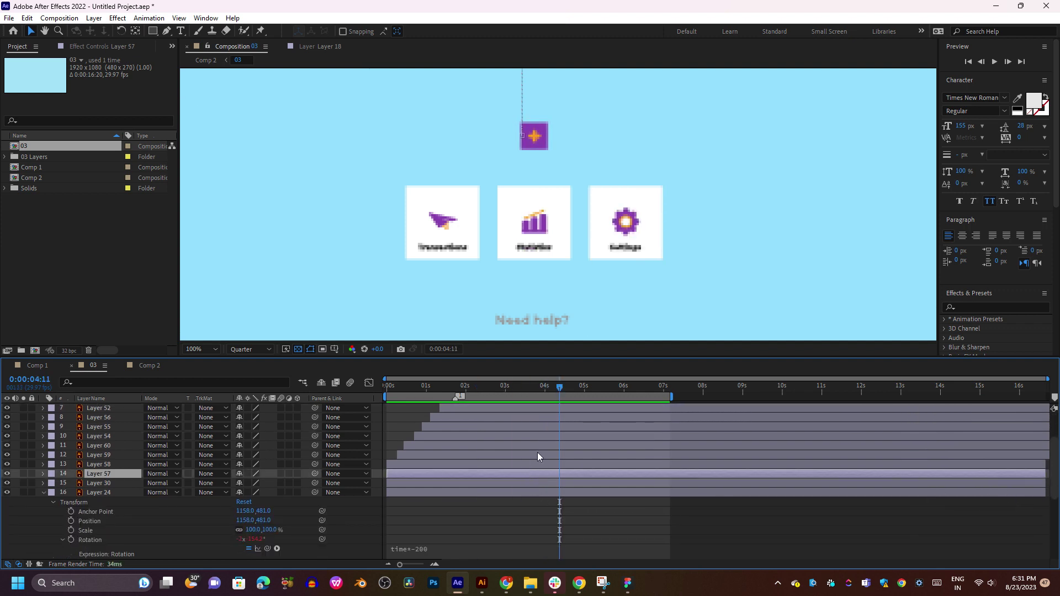
{"action": "left_click", "coordinate": [7, 474]}
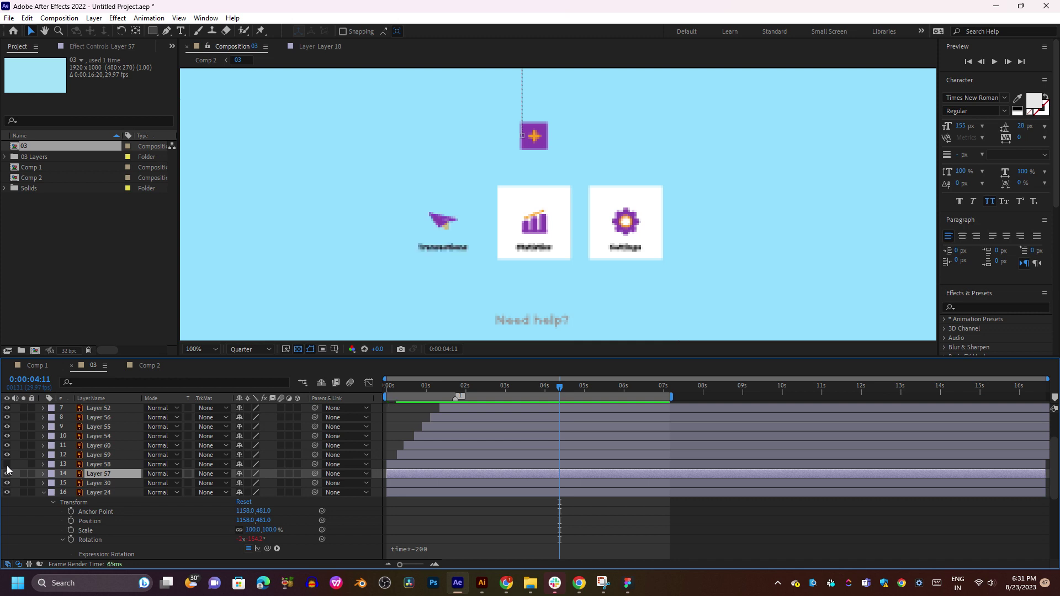
{"action": "left_click", "coordinate": [8, 474]}
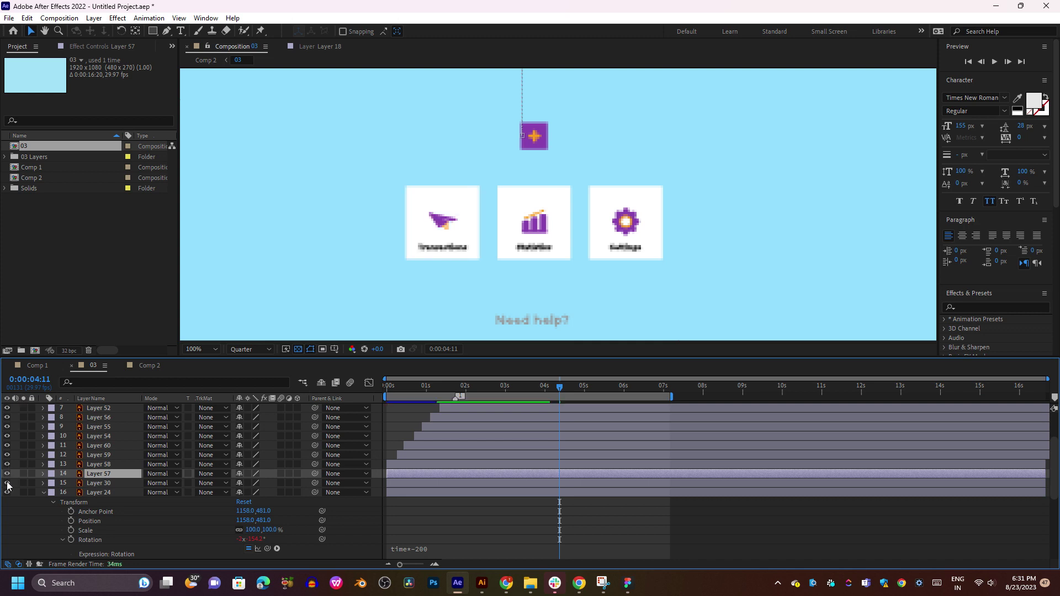
{"action": "scroll", "coordinate": [8, 485], "scroll_direction": "up", "scroll_amount": 3}
{"action": "left_click", "coordinate": [8, 437]}
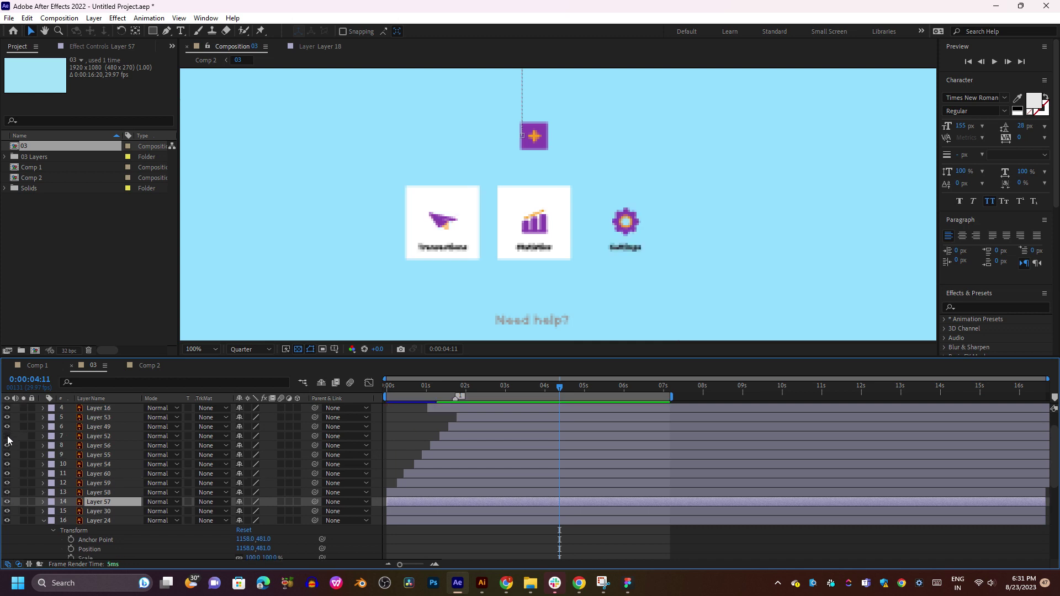
{"action": "left_click", "coordinate": [8, 437]}
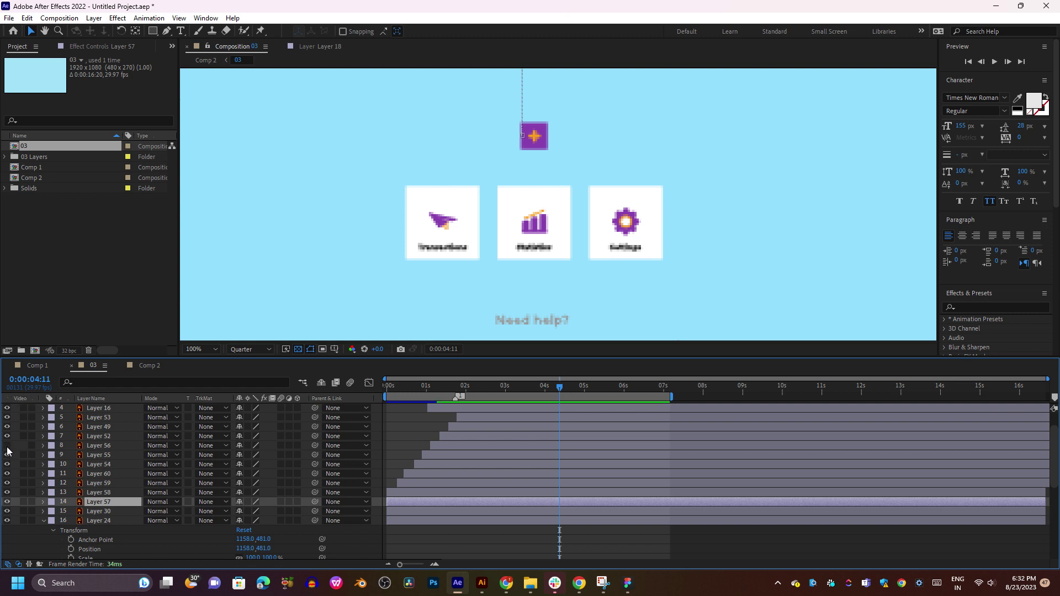
Toggle Layers 56, 49 and 53 off and back on to identify their elements, leaving Layer 53 selected.
{"action": "left_click", "coordinate": [7, 446]}
{"action": "left_click", "coordinate": [7, 446]}
{"action": "left_click", "coordinate": [7, 427]}
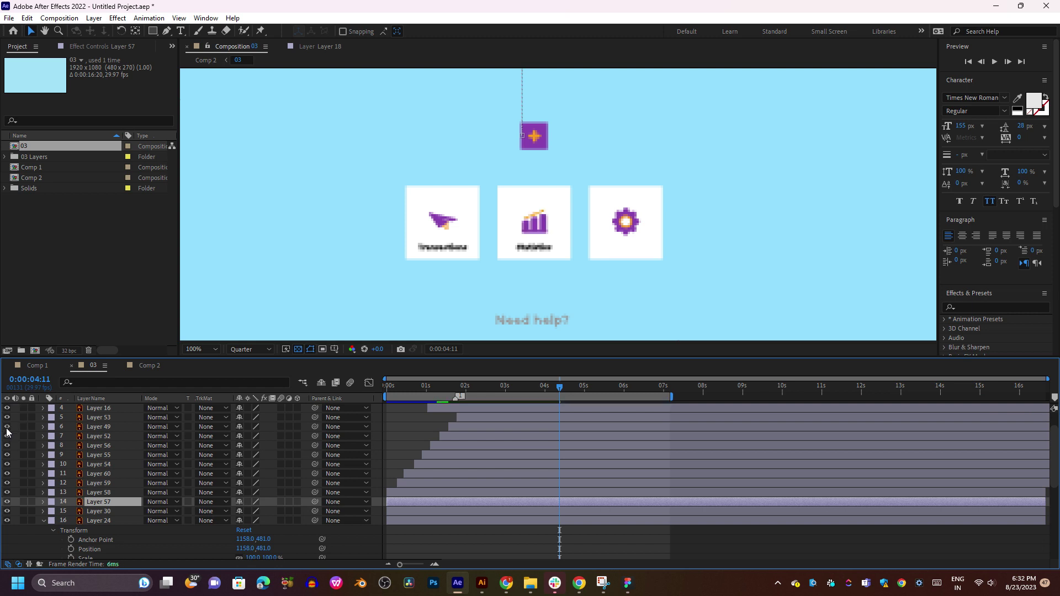
{"action": "left_click", "coordinate": [7, 427]}
{"action": "left_click", "coordinate": [8, 418]}
{"action": "left_click", "coordinate": [7, 418]}
{"action": "left_click", "coordinate": [110, 418]}
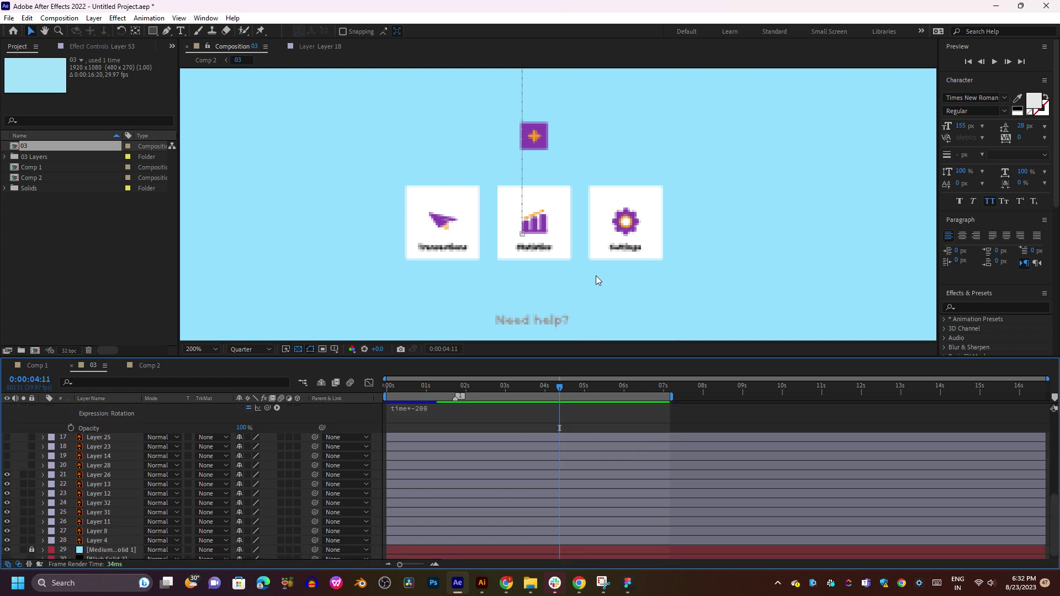
Collapse Layer 24's properties in the timeline and move the playhead to 0:00:00:12.
{"action": "key", "text": "comma"}
{"action": "left_click", "coordinate": [476, 387]}
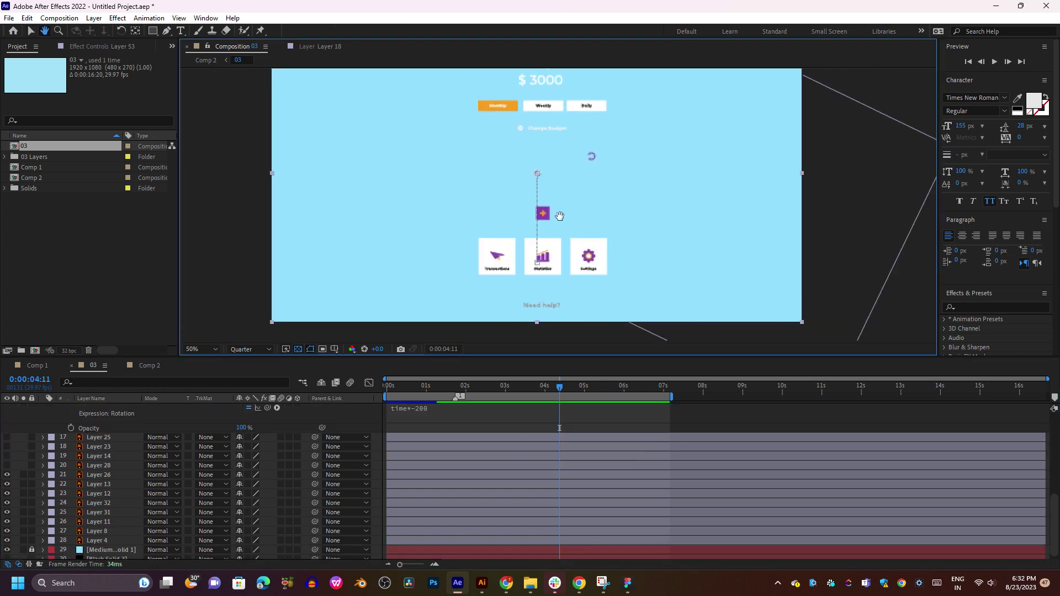
{"action": "left_click", "coordinate": [388, 386]}
{"action": "scroll", "coordinate": [426, 429], "scroll_direction": "up", "scroll_amount": 3}
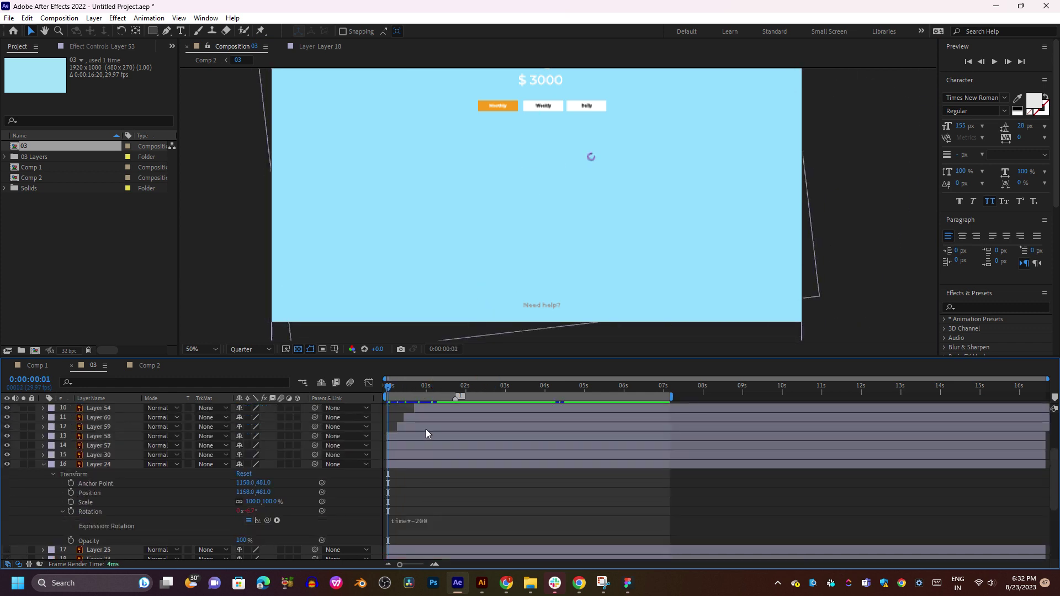
{"action": "left_click", "coordinate": [412, 465]}
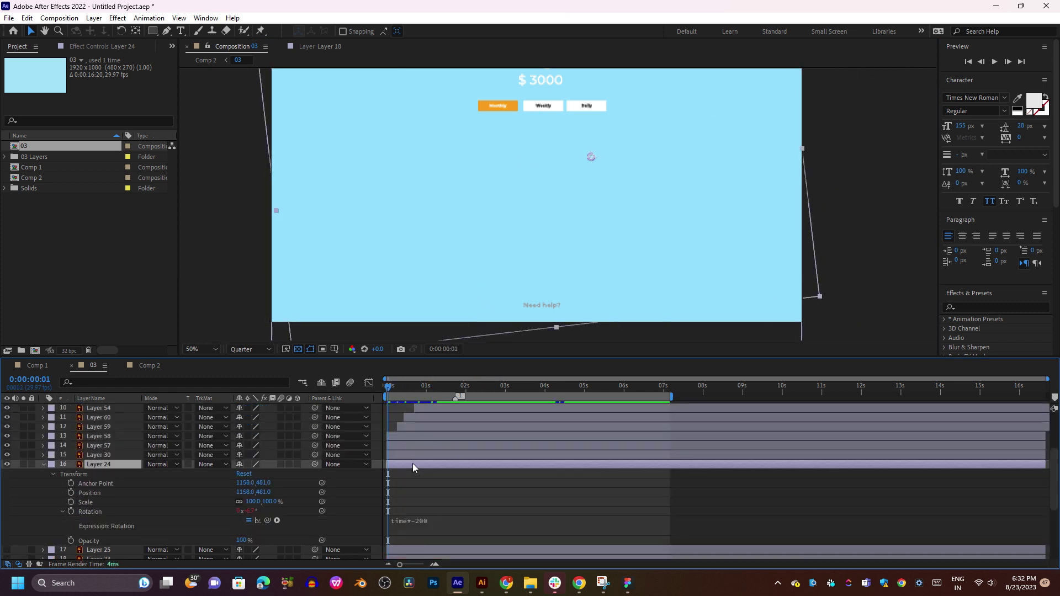
{"action": "left_click", "coordinate": [43, 464]}
{"action": "left_click", "coordinate": [407, 389]}
{"action": "mouse_move", "coordinate": [408, 392]}
{"action": "left_mouse_down"}
{"action": "mouse_move", "coordinate": [489, 376]}
{"action": "mouse_move", "coordinate": [451, 377]}
{"action": "mouse_move", "coordinate": [589, 363]}
{"action": "mouse_move", "coordinate": [440, 373]}
{"action": "mouse_move", "coordinate": [542, 380]}
{"action": "mouse_move", "coordinate": [403, 381]}
{"action": "left_mouse_up"}
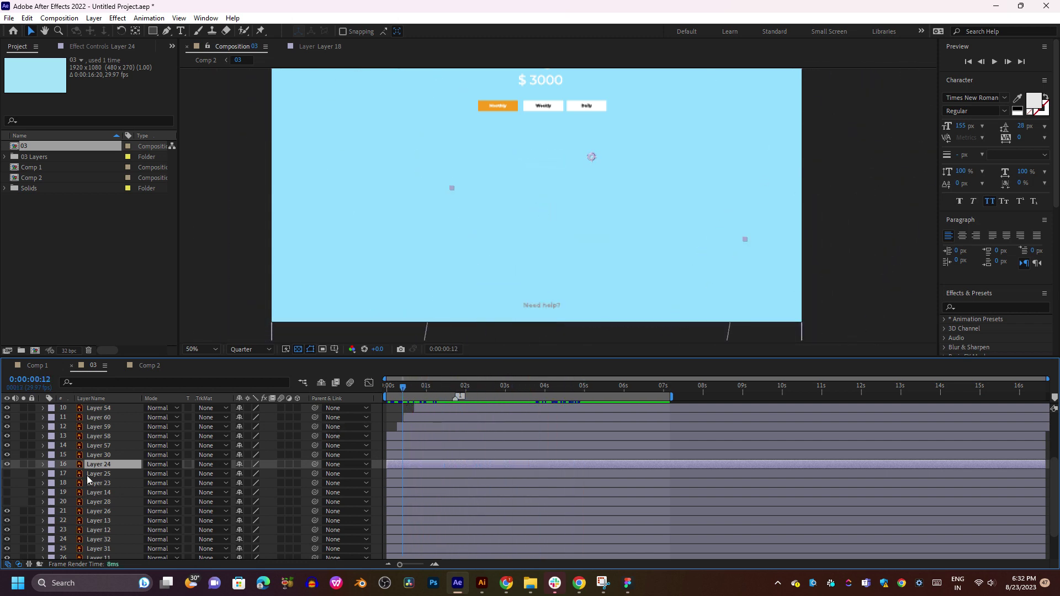
Make Layer 25's purple bar chart visible and solo the layer, bringing the bars into close view.
{"action": "left_click", "coordinate": [111, 475]}
{"action": "left_click", "coordinate": [8, 475]}
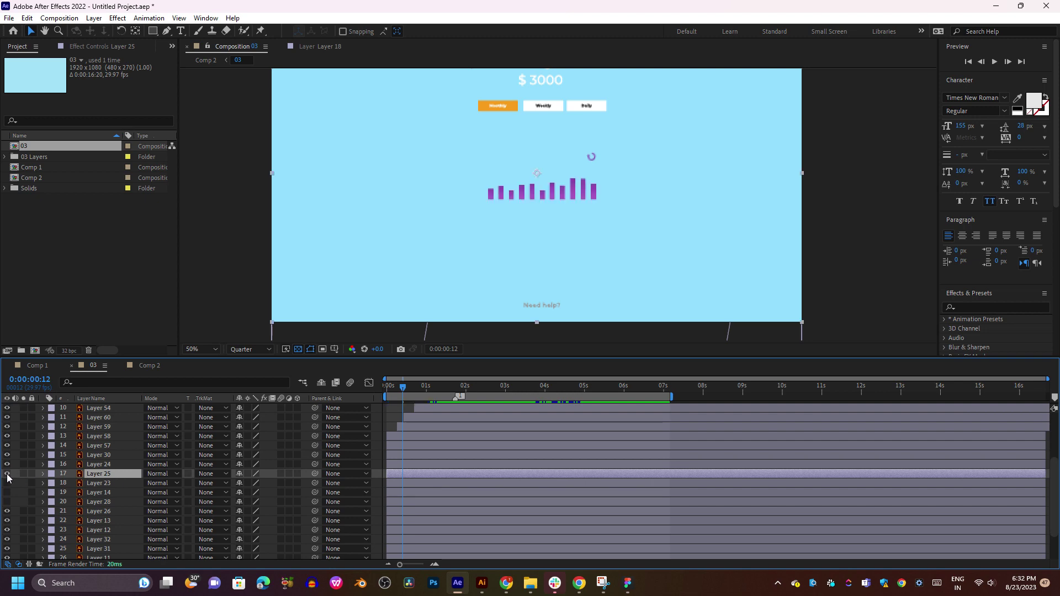
{"action": "left_click", "coordinate": [24, 474]}
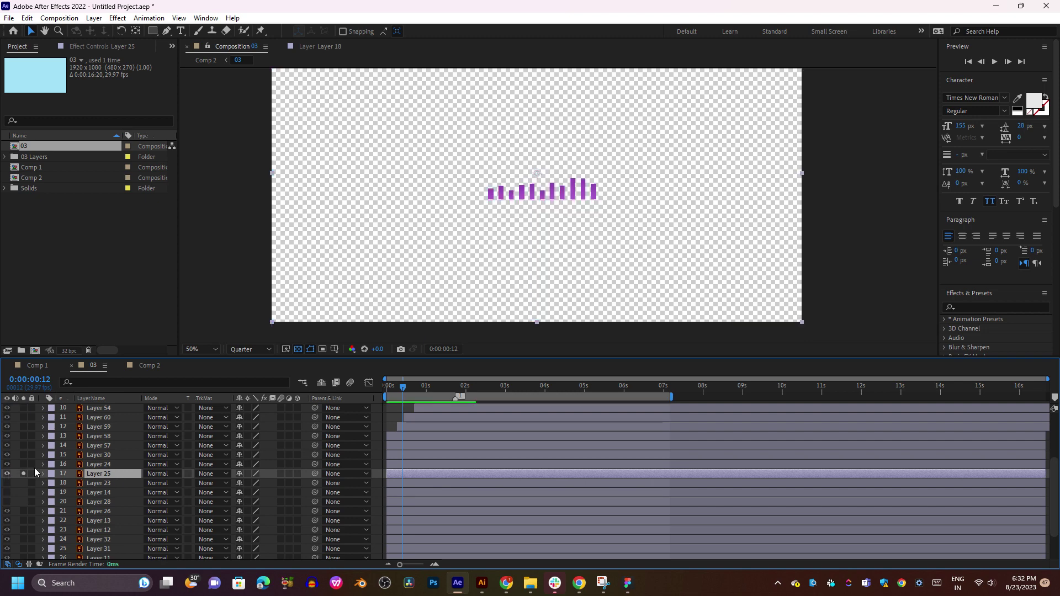
{"action": "scroll", "coordinate": [558, 188], "scroll_direction": "up", "scroll_amount": 3}
{"action": "left_click_drag", "start_coordinate": [559, 182], "coordinate": [588, 224]}
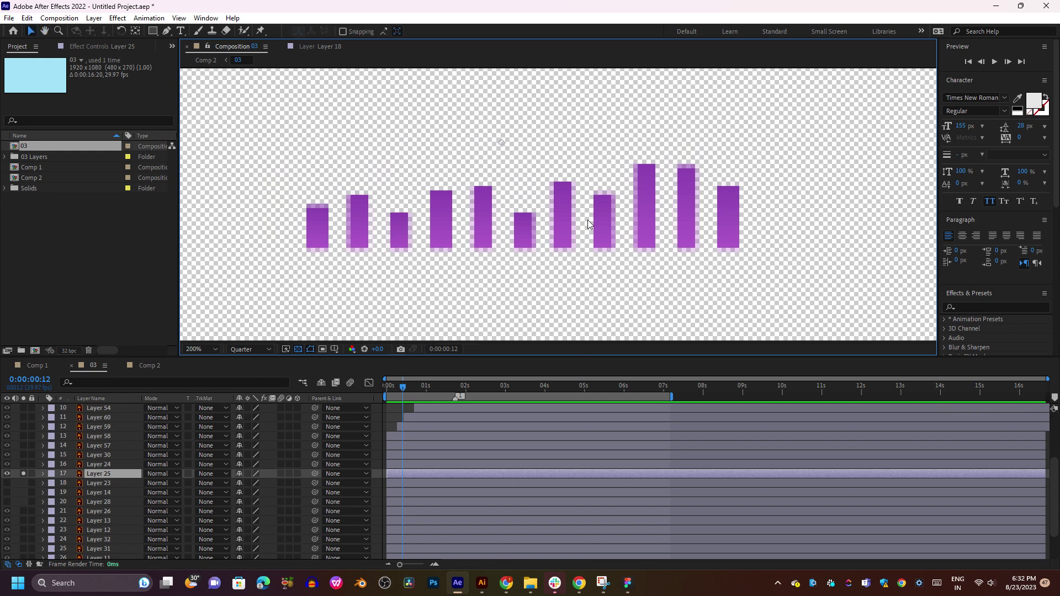
Draw a rectangular mask on Layer 25 around all the purple bars and extend its upper edge above the tallest bar.
{"action": "left_click", "coordinate": [153, 31]}
{"action": "mouse_move", "coordinate": [281, 165]}
{"action": "left_mouse_down"}
{"action": "mouse_move", "coordinate": [597, 260]}
{"action": "mouse_move", "coordinate": [770, 263]}
{"action": "mouse_move", "coordinate": [754, 256]}
{"action": "left_mouse_up"}
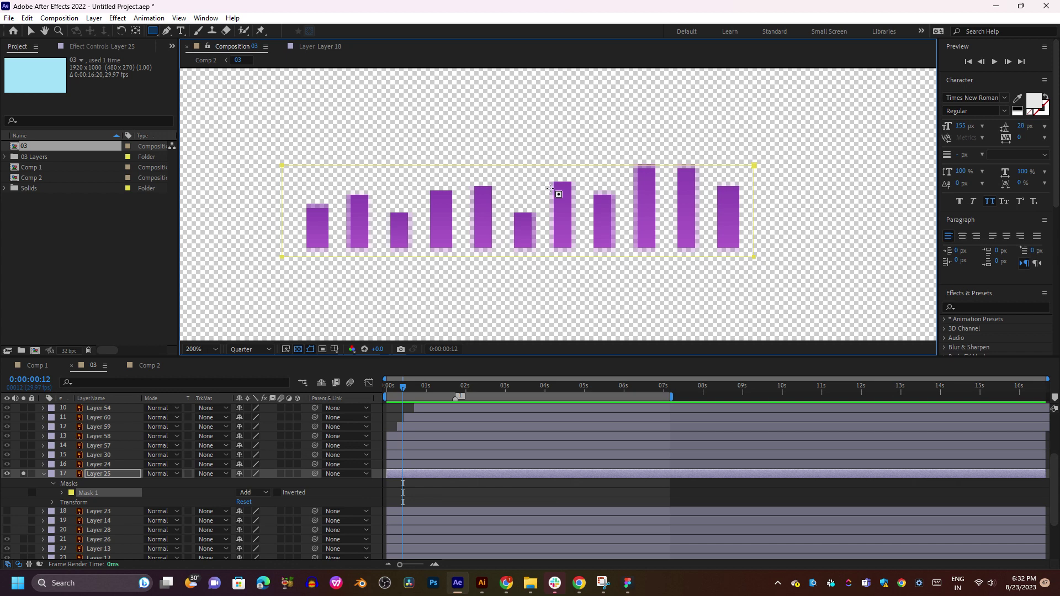
{"action": "key", "text": "v"}
{"action": "mouse_move", "coordinate": [530, 167]}
{"action": "left_mouse_down"}
{"action": "mouse_move", "coordinate": [536, 124]}
{"action": "mouse_move", "coordinate": [539, 160]}
{"action": "left_mouse_up"}
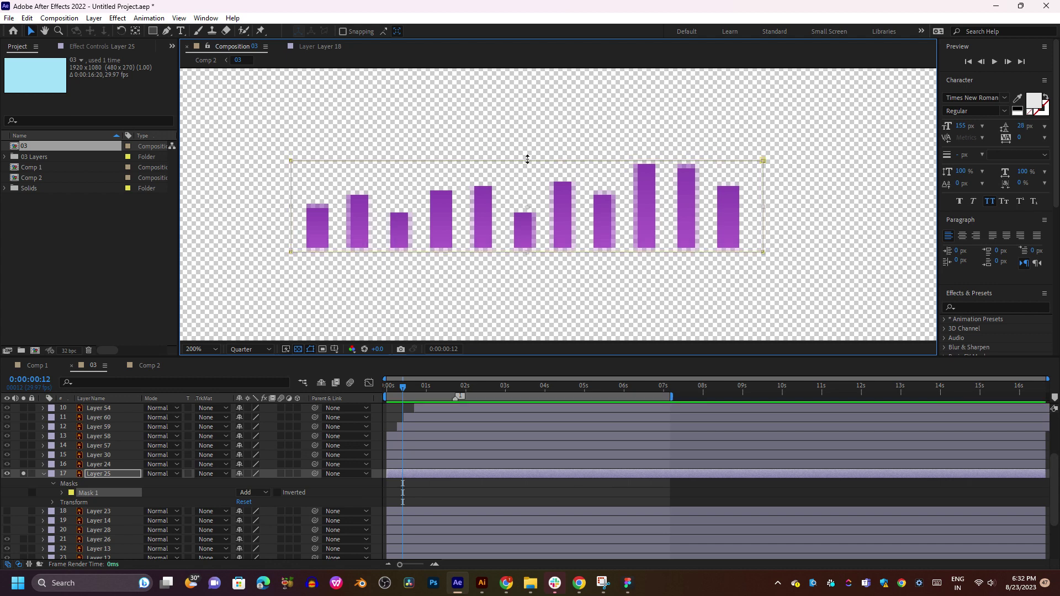
{"action": "left_click_drag", "start_coordinate": [528, 159], "coordinate": [528, 148]}
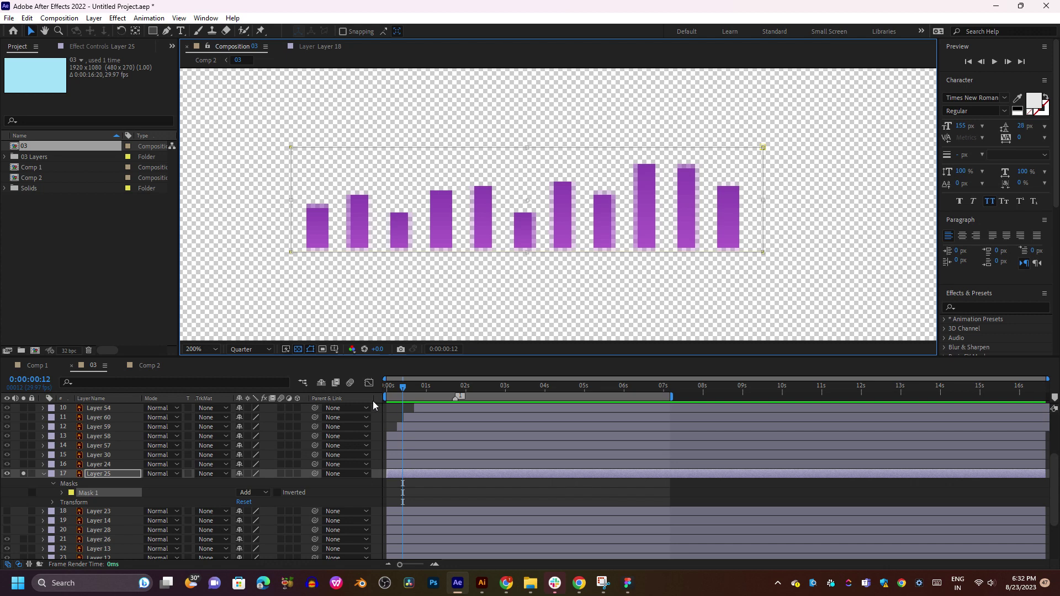
Set starting keyframes for Mask 1's path, feather, opacity and expansion on Layer 25 at 0:00:00:09.
{"action": "left_click", "coordinate": [61, 493]}
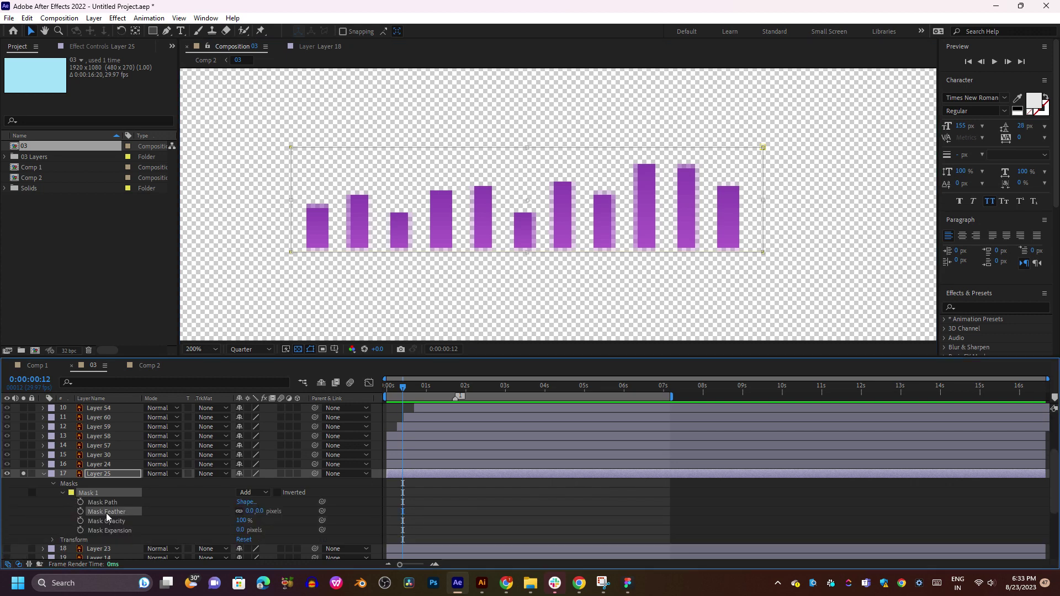
{"action": "left_click_drag", "start_coordinate": [411, 393], "coordinate": [399, 398]}
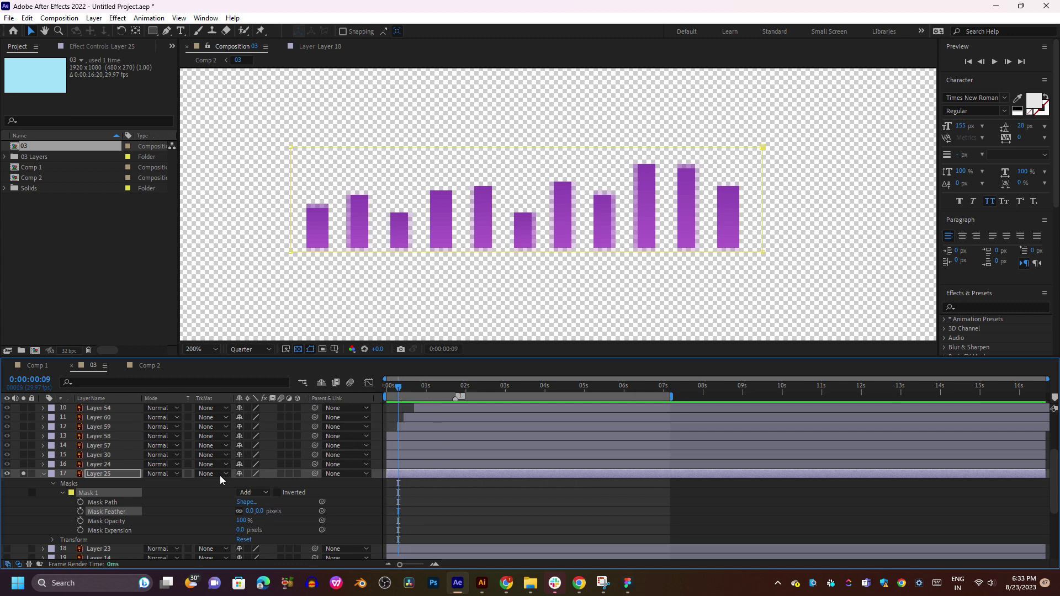
{"action": "left_click", "coordinate": [80, 502]}
At 0:00:00:27, lower Mask 1's upper edge almost to the base of the bars to keyframe the collapsed path.
{"action": "left_click", "coordinate": [422, 388]}
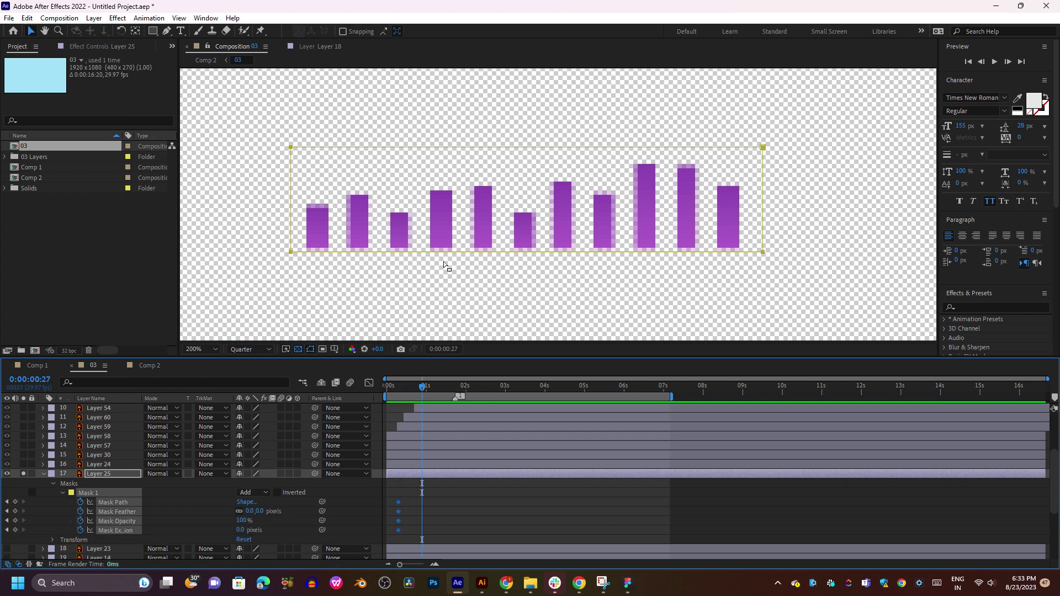
{"action": "left_click", "coordinate": [531, 145]}
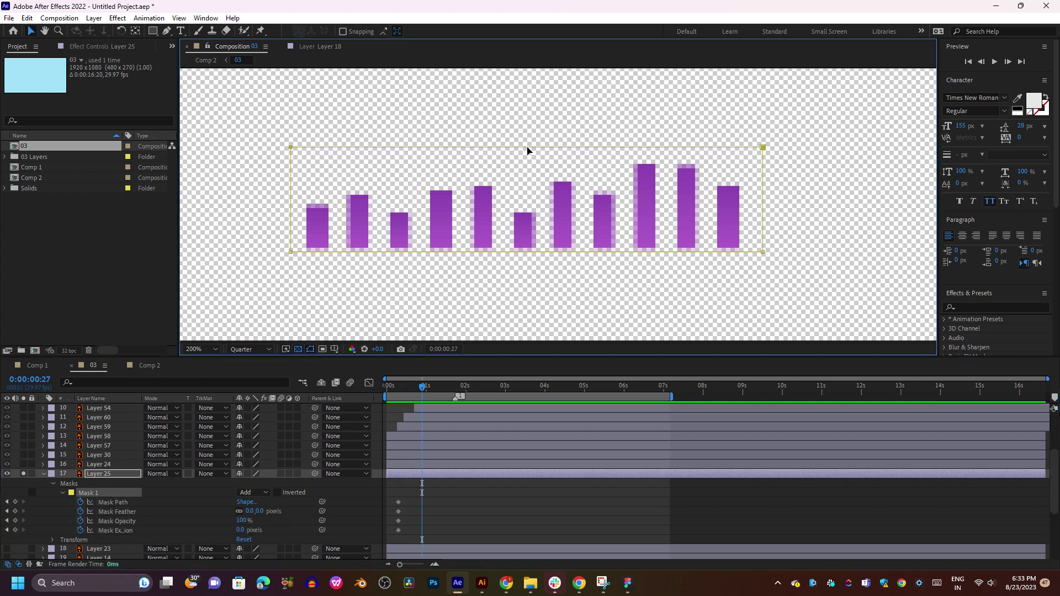
{"action": "left_click_drag", "start_coordinate": [526, 148], "coordinate": [524, 247]}
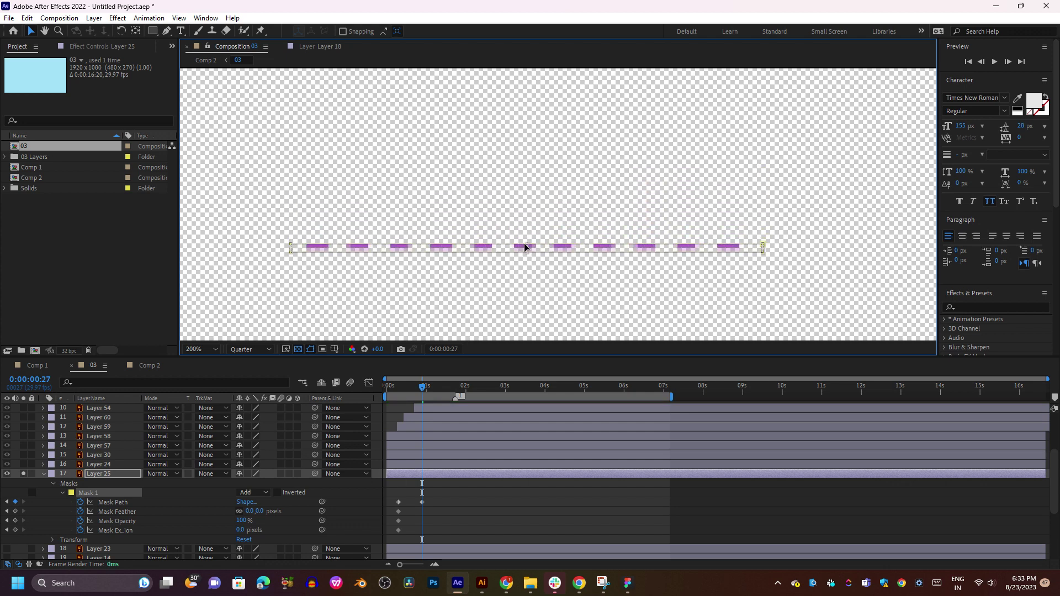
At 0:00:01:16, raise Mask 1's upper edge above the tallest bar to reveal the whole chart again.
{"action": "left_click_drag", "start_coordinate": [433, 390], "coordinate": [447, 389]}
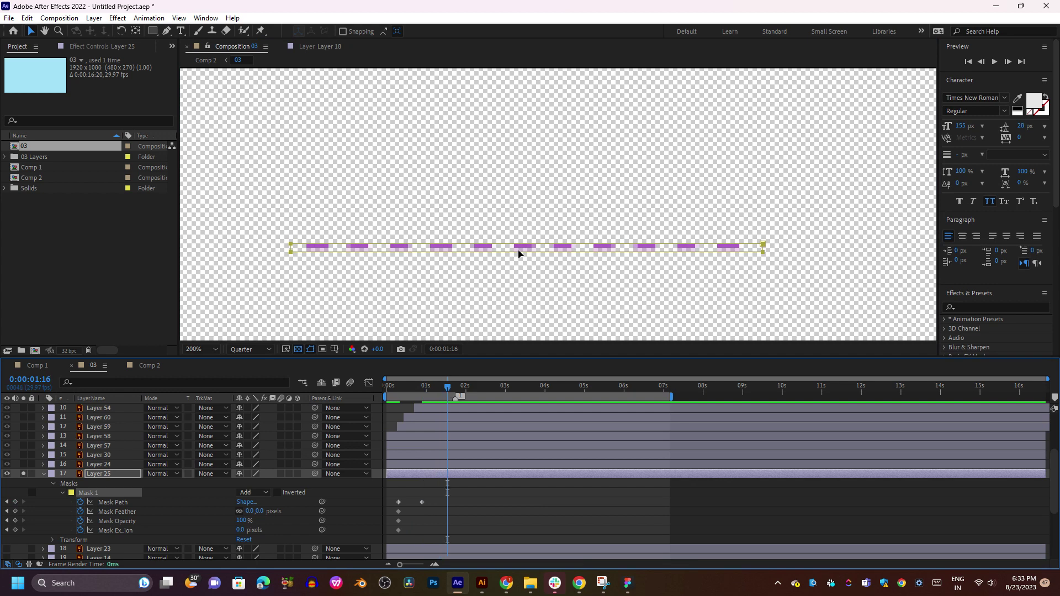
{"action": "left_click", "coordinate": [525, 244]}
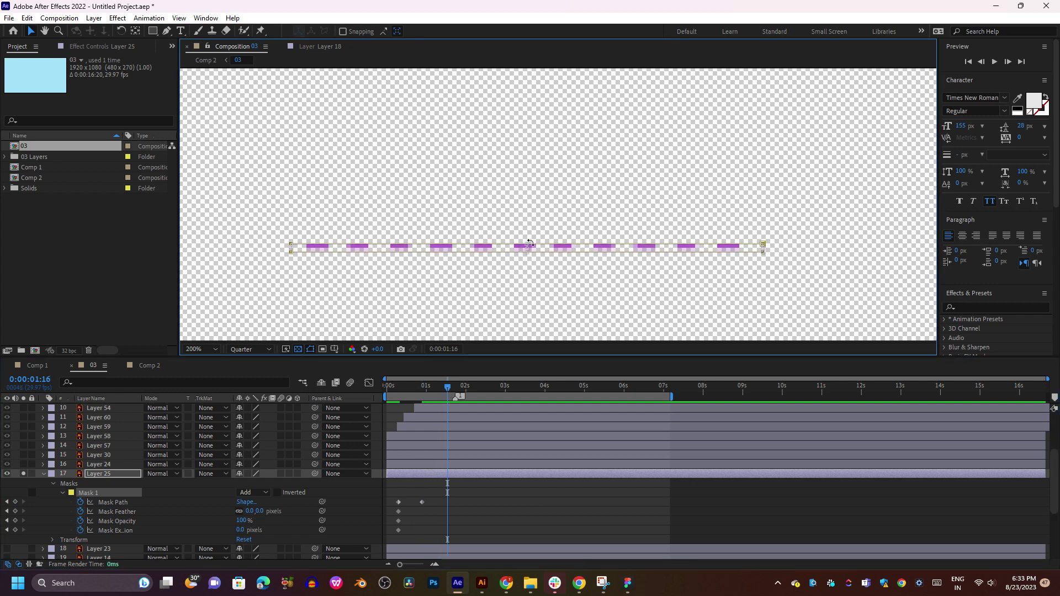
{"action": "left_click_drag", "start_coordinate": [527, 243], "coordinate": [540, 147]}
Preview the mask animation, and at 0:00:00:27 move the collapsed mask just below the bars to hide them completely.
{"action": "left_click_drag", "start_coordinate": [447, 389], "coordinate": [422, 391]}
{"action": "key", "text": "space"}
{"action": "key", "text": "space"}
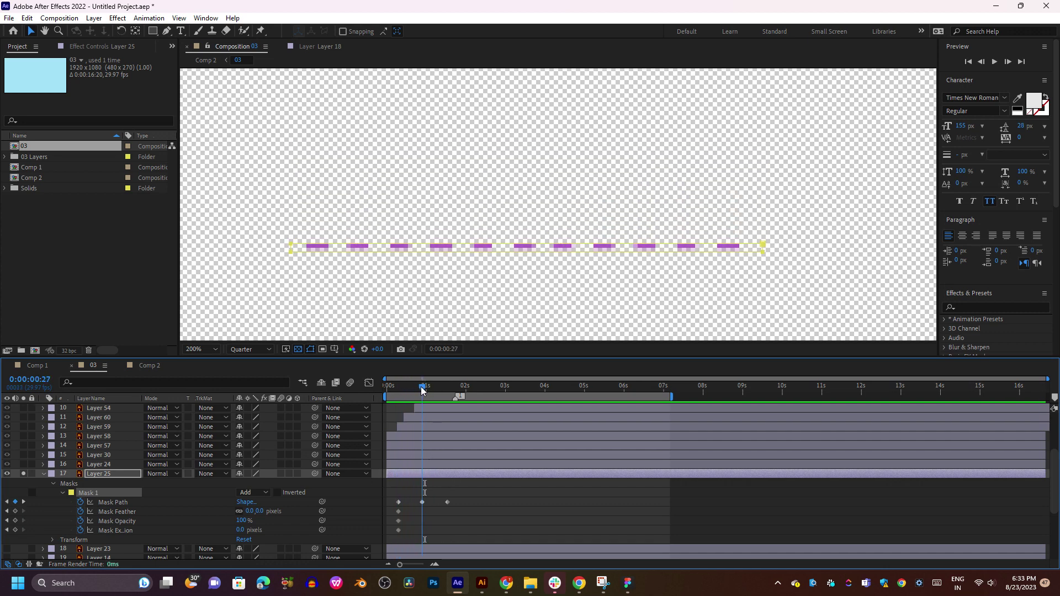
{"action": "left_click_drag", "start_coordinate": [507, 255], "coordinate": [507, 266]}
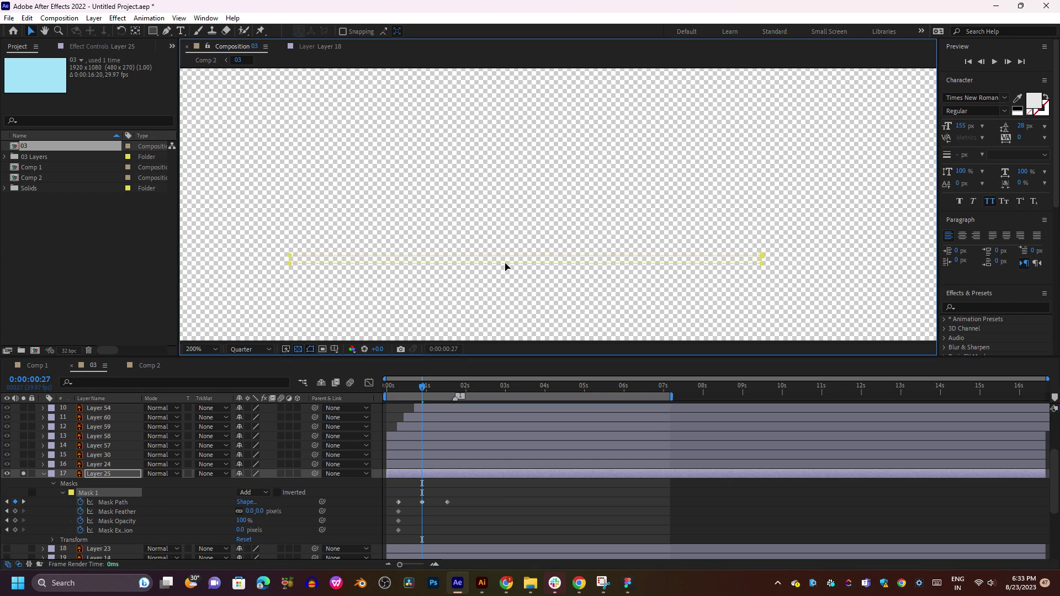
{"action": "key", "text": "space"}
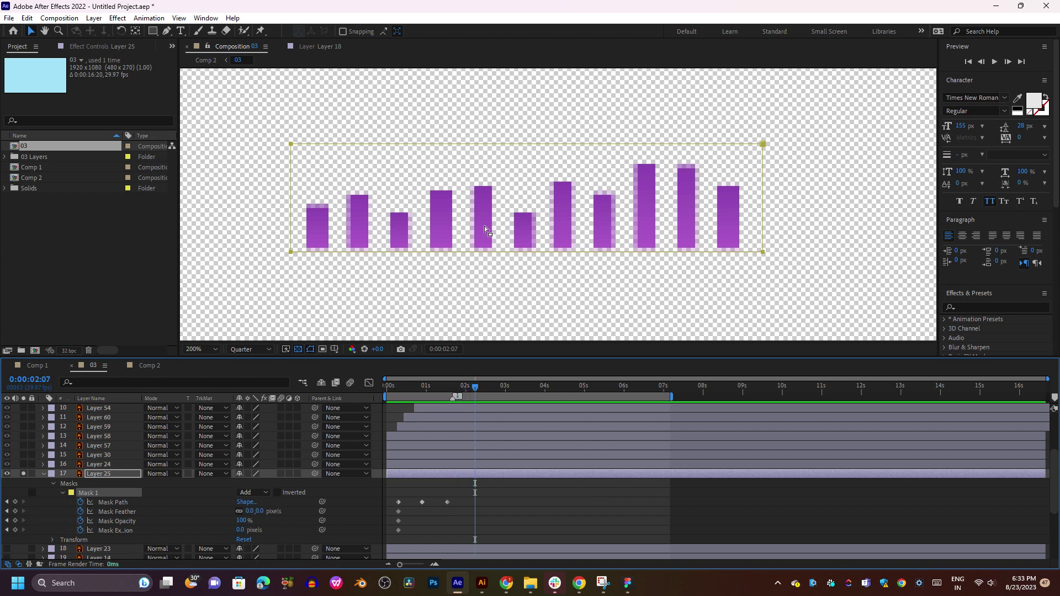
At 0:00:02:07, collapse Mask 1 to a short strip over the bars' bases and preview the animation from 0:00:00:12.
{"action": "left_click", "coordinate": [531, 145]}
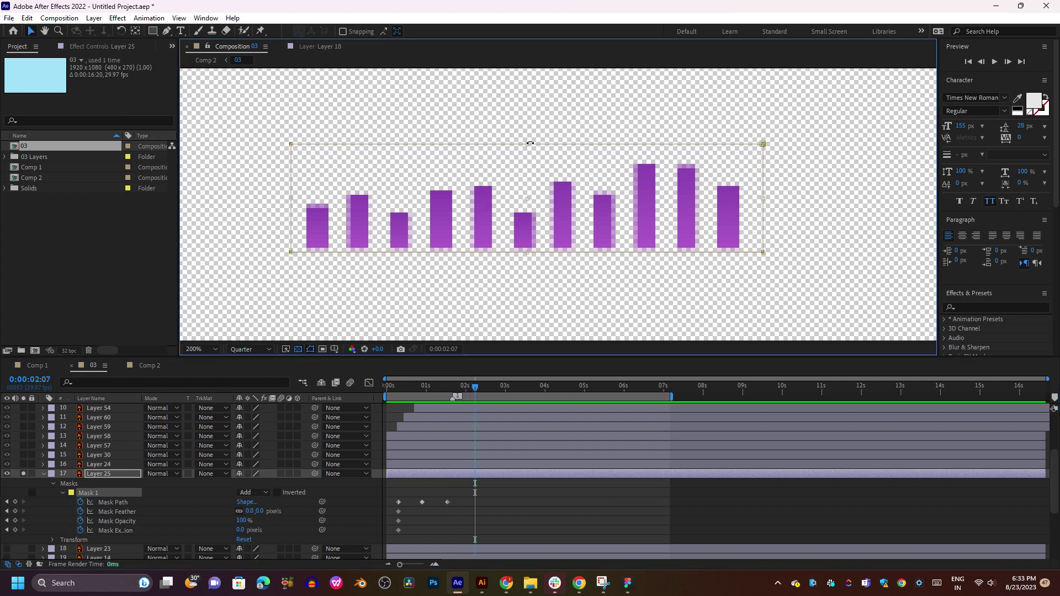
{"action": "left_click_drag", "start_coordinate": [528, 144], "coordinate": [563, 264]}
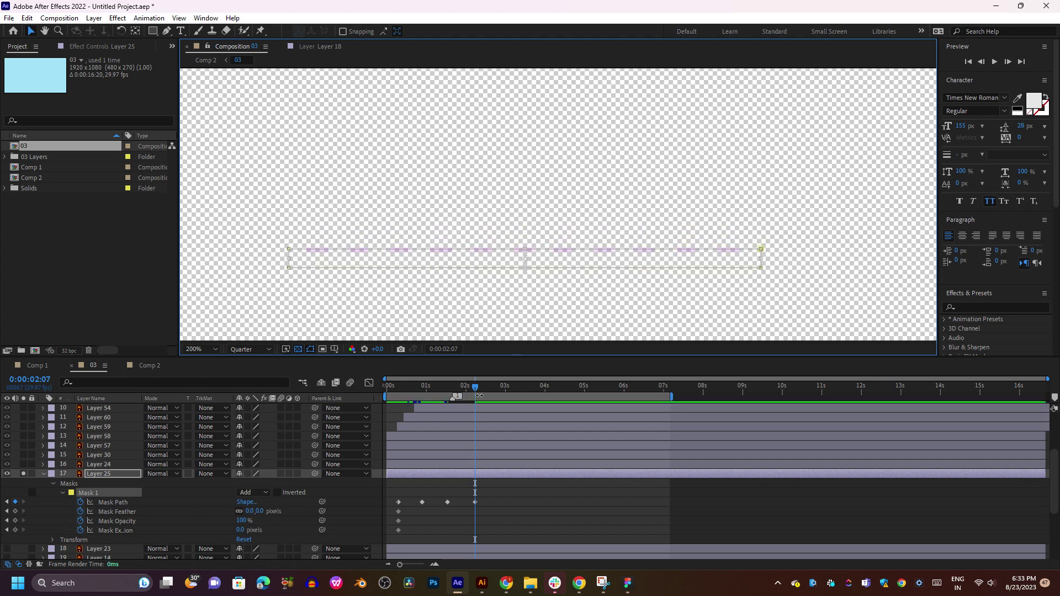
{"action": "left_click_drag", "start_coordinate": [552, 259], "coordinate": [552, 247]}
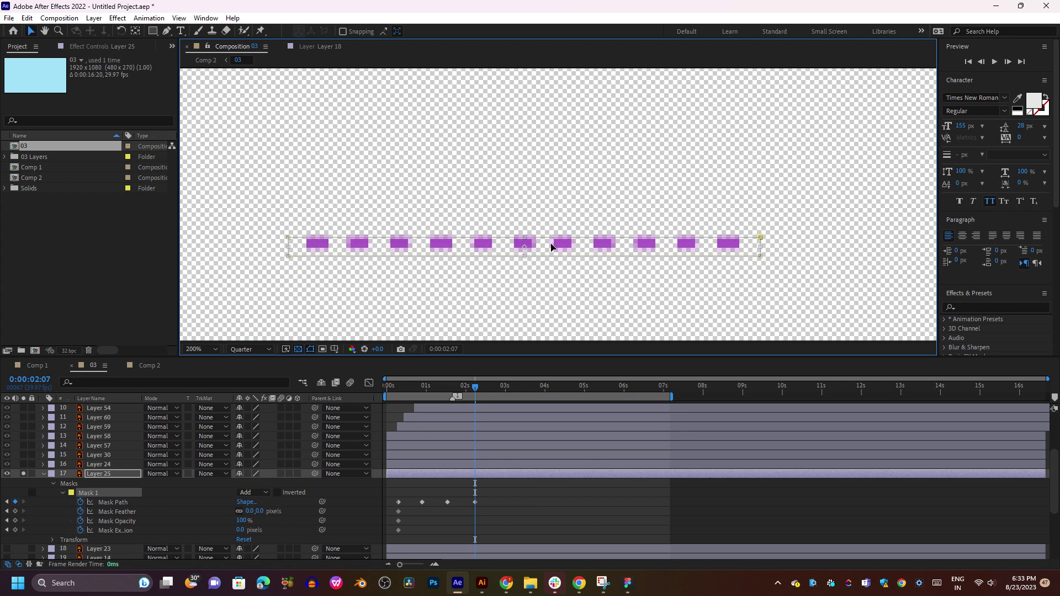
{"action": "left_click_drag", "start_coordinate": [474, 386], "coordinate": [404, 403]}
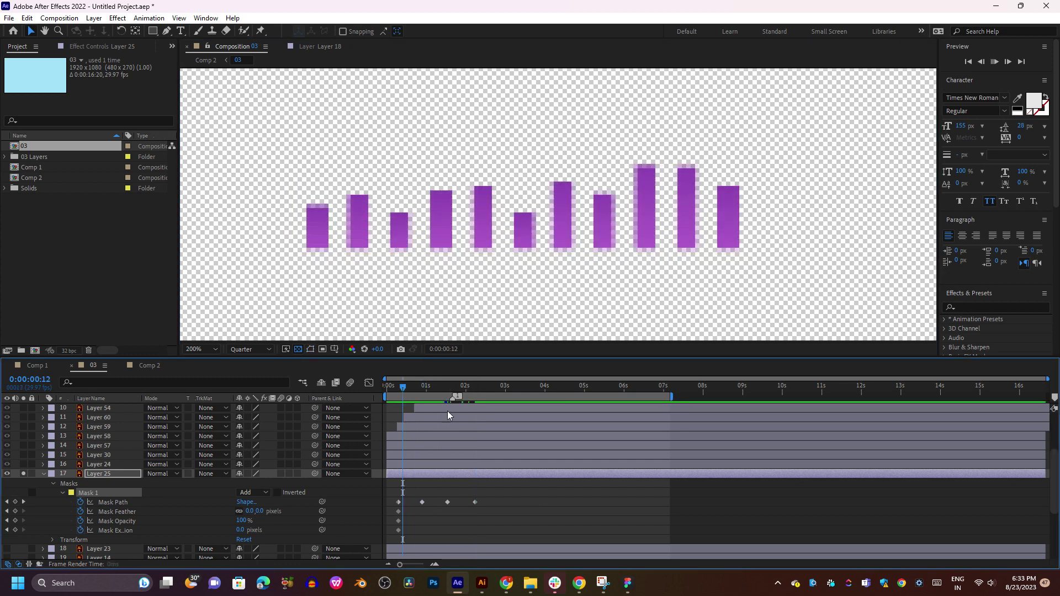
{"action": "key", "text": "space"}
At 0:00:02:28, raise Mask 1's upper edge partway so it cuts off the tops of the tallest bars.
{"action": "mouse_move", "coordinate": [515, 387]}
{"action": "left_mouse_down"}
{"action": "mouse_move", "coordinate": [490, 388]}
{"action": "mouse_move", "coordinate": [502, 388]}
{"action": "left_mouse_up"}
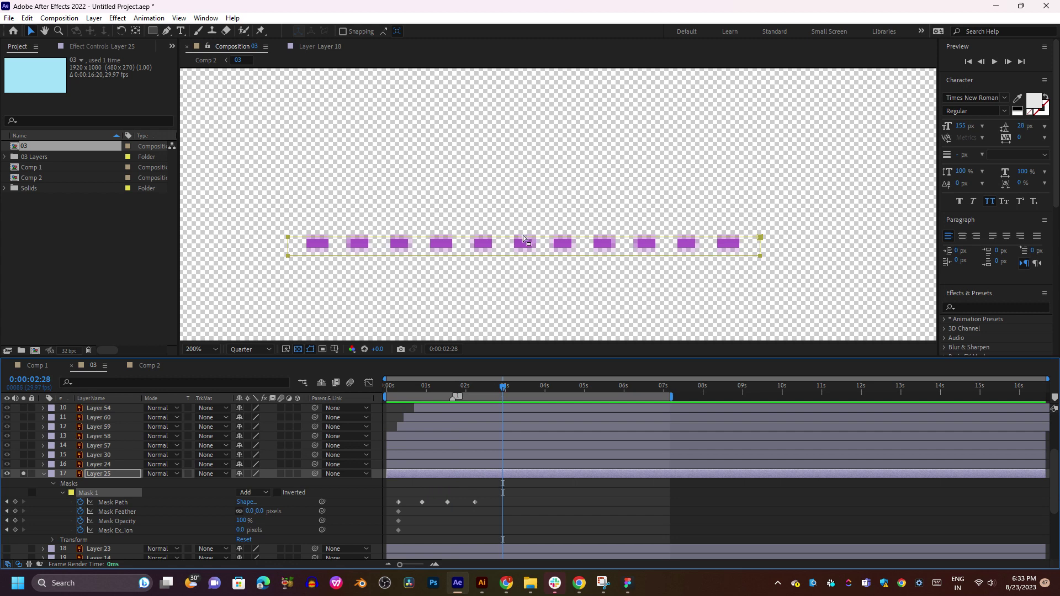
{"action": "left_click", "coordinate": [523, 235]}
{"action": "left_click_drag", "start_coordinate": [523, 235], "coordinate": [536, 191]}
At 0:00:03:18, lower Mask 1's upper edge again, leaving only a thin strip at the bars' bases.
{"action": "left_click", "coordinate": [529, 386]}
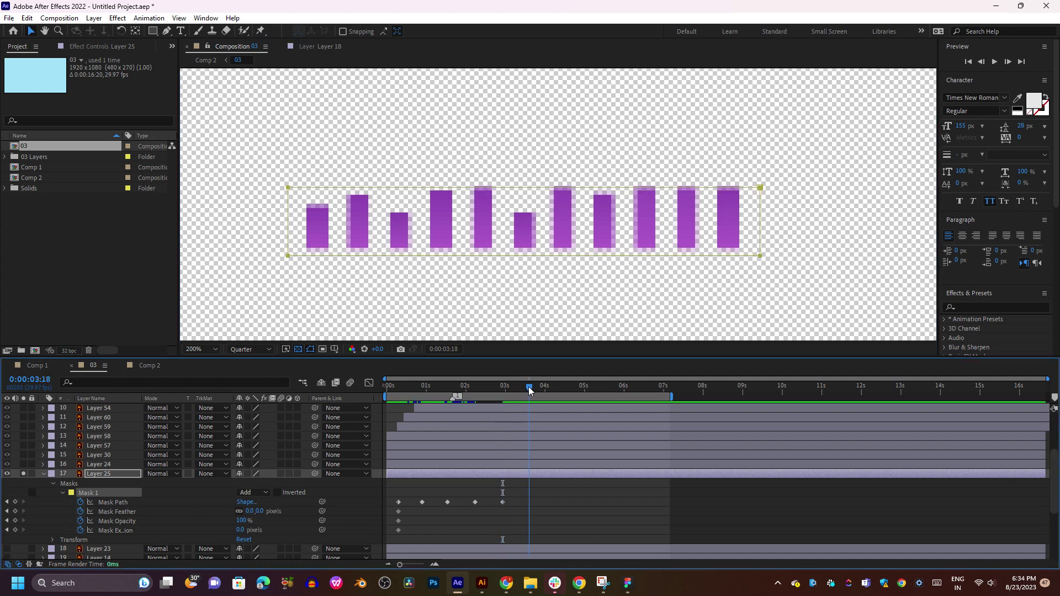
{"action": "left_click", "coordinate": [529, 191]}
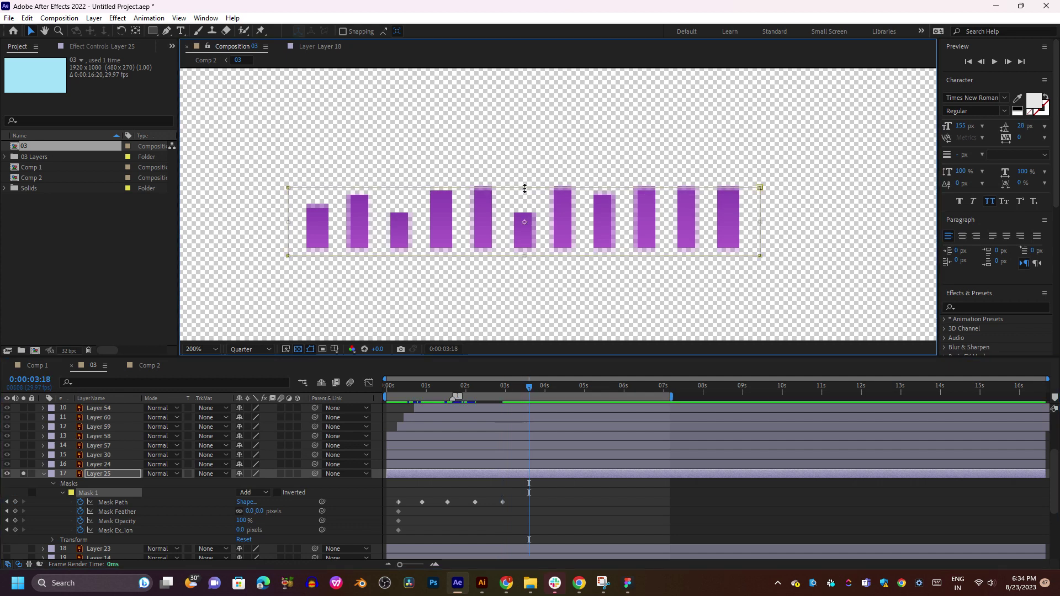
{"action": "left_click_drag", "start_coordinate": [525, 188], "coordinate": [527, 245]}
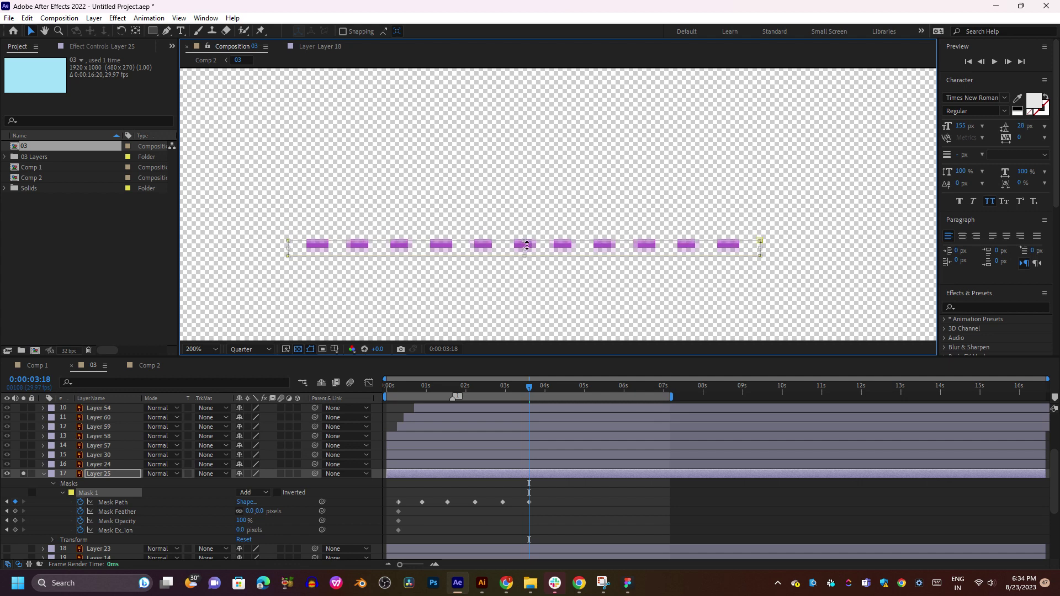
At 0:00:04:07, raise Mask 1's upper edge above the tallest bars to reveal them fully, and preview the animation.
{"action": "left_click", "coordinate": [555, 387]}
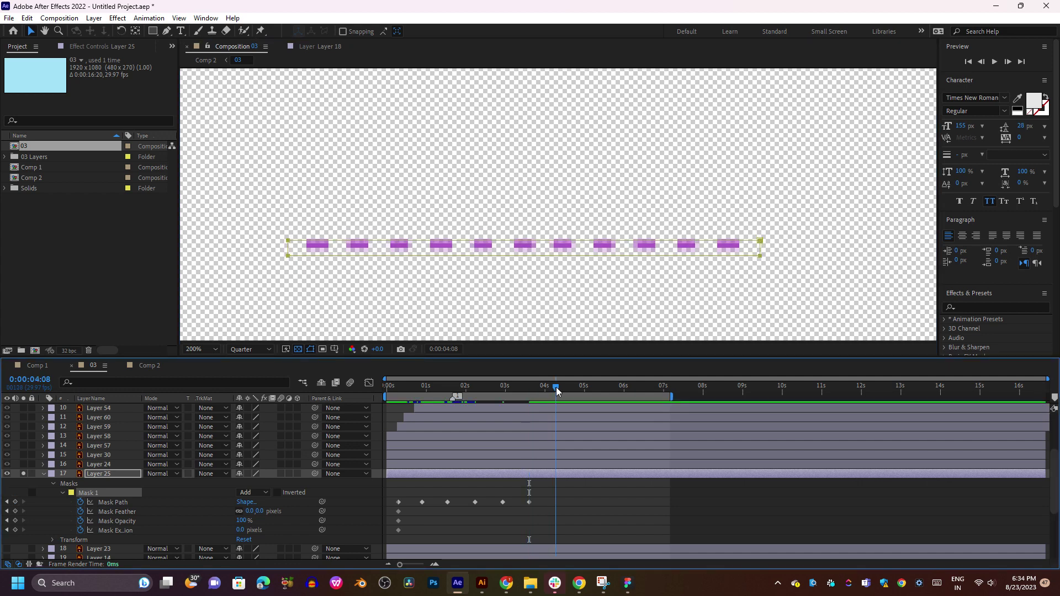
{"action": "left_click", "coordinate": [525, 236]}
{"action": "left_click", "coordinate": [525, 240]}
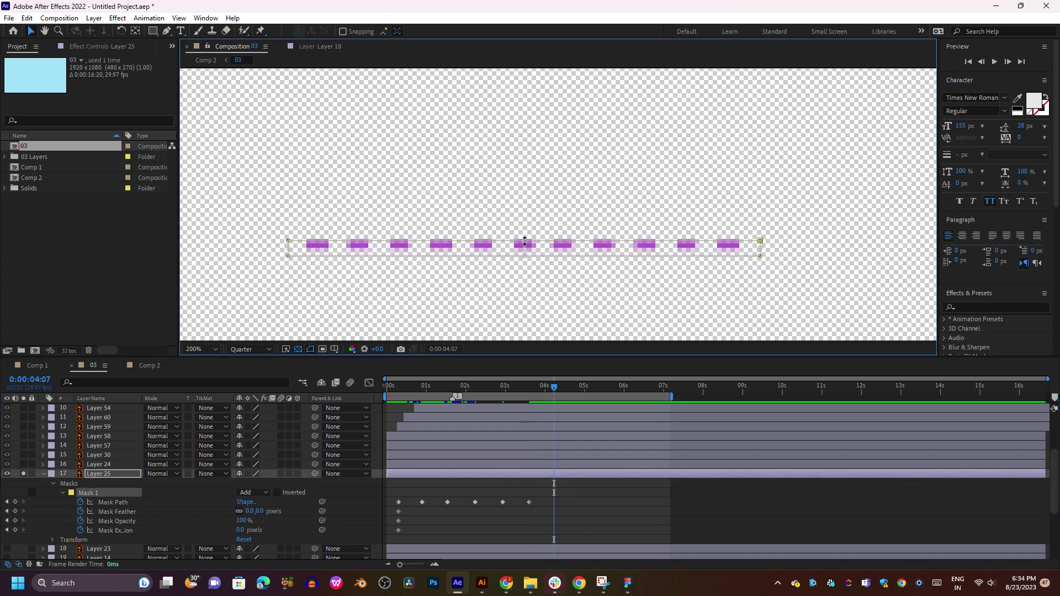
{"action": "left_click_drag", "start_coordinate": [524, 242], "coordinate": [537, 161]}
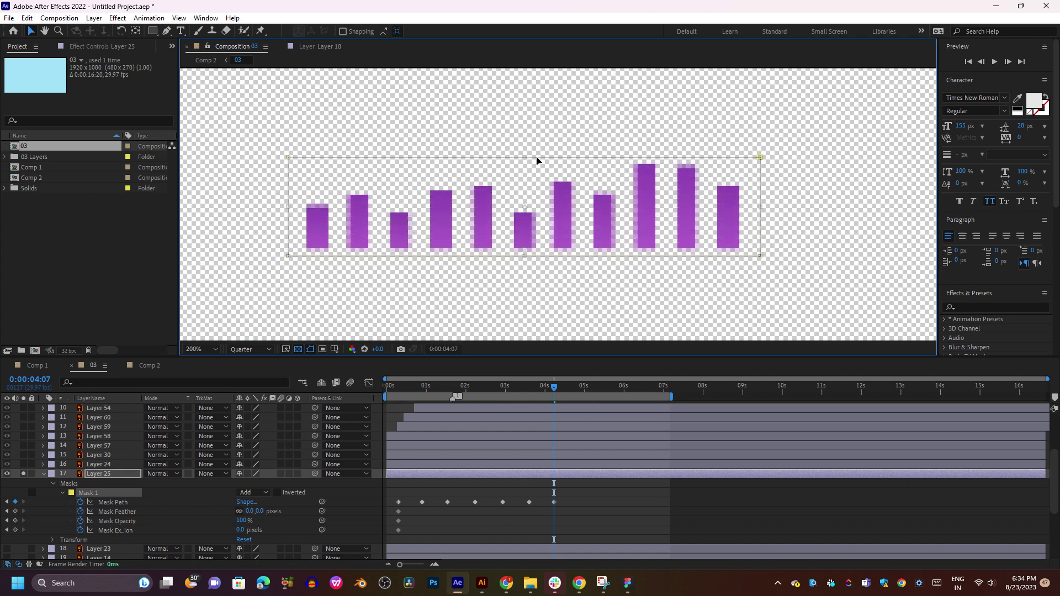
{"action": "key", "text": "space"}
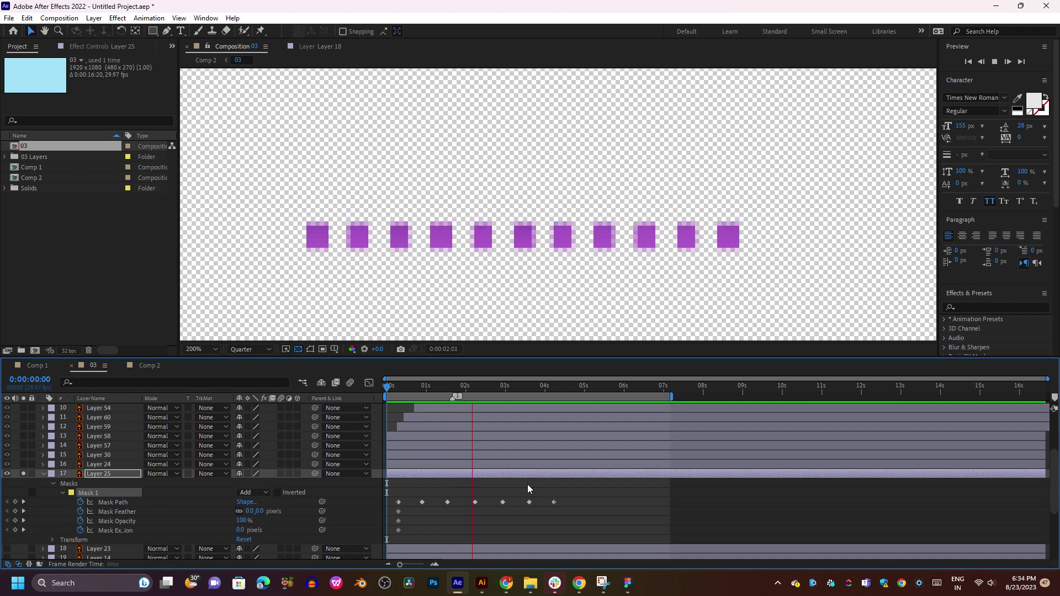
Apply Easy Ease to all of Layer 25's Mask Path keyframes and preview the bars' motion.
{"action": "left_click_drag", "start_coordinate": [569, 492], "coordinate": [397, 517]}
{"action": "right_click", "coordinate": [424, 506]}
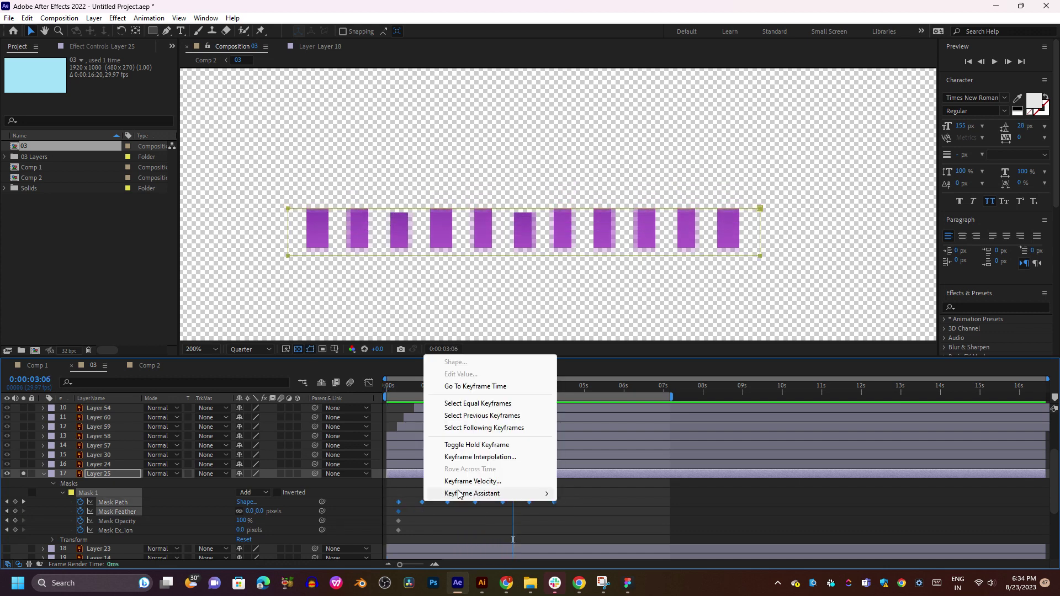
{"action": "mouse_move", "coordinate": [473, 556]}
{"action": "left_click", "coordinate": [596, 418]}
{"action": "key", "text": "space"}
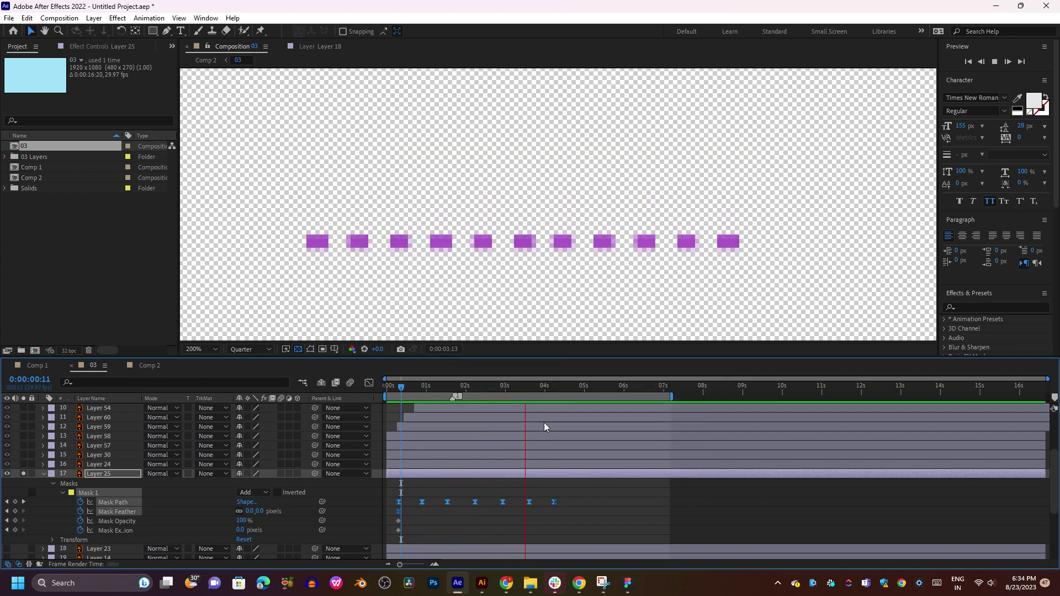
{"action": "key", "text": "space"}
Reshape all Mask Path speed curves in the graph editor into sharp, early peaks with long slowdowns, and preview them.
{"action": "key", "text": "shift+F3"}
{"action": "left_click_drag", "start_coordinate": [587, 511], "coordinate": [392, 545]}
{"action": "left_click_drag", "start_coordinate": [585, 520], "coordinate": [381, 539]}
{"action": "key", "text": "F9"}
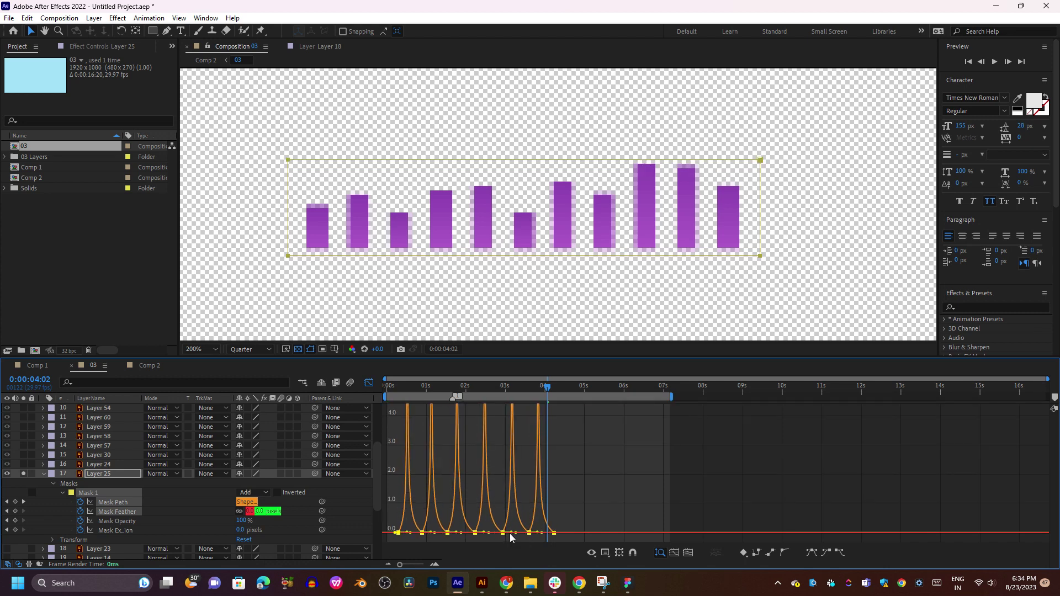
{"action": "key", "text": "space"}
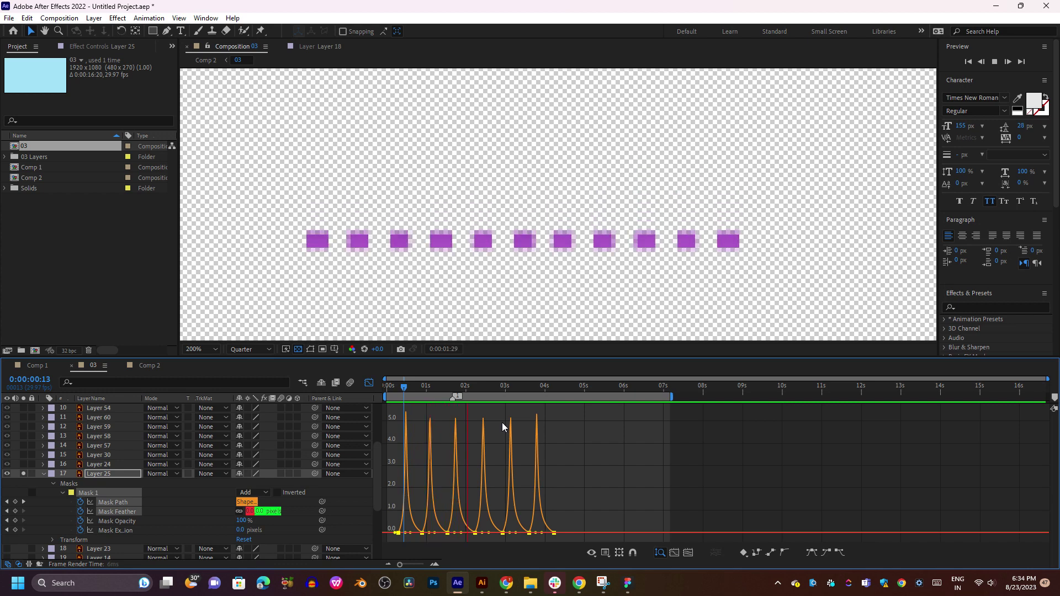
{"action": "key", "text": "space"}
Shift the speed peak following the 0:00:02:28 Mask Path keyframe later, make it lower, and preview from 0:00:02:27.
{"action": "left_click", "coordinate": [587, 459]}
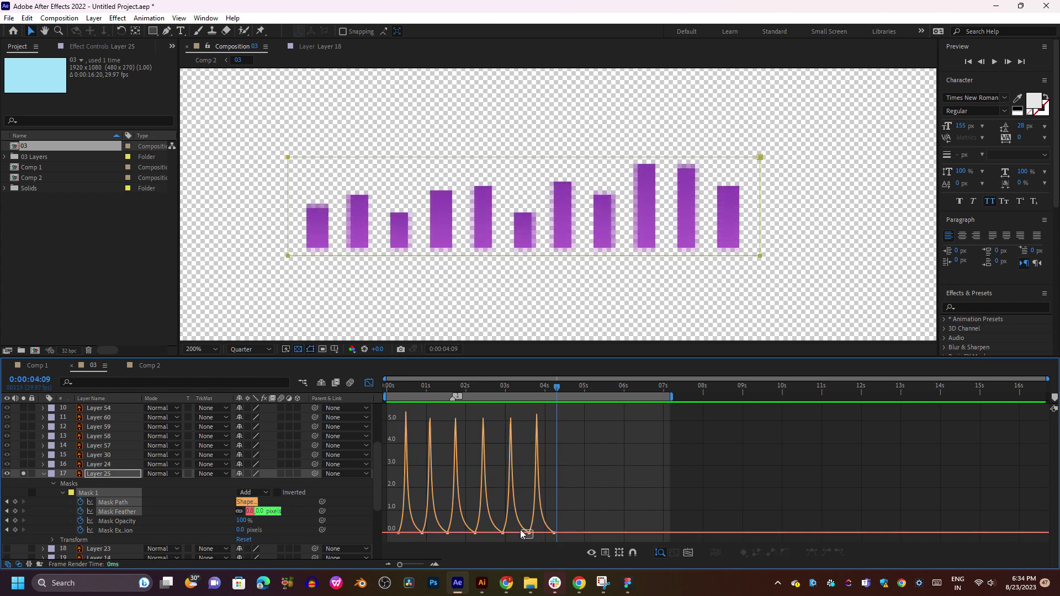
{"action": "mouse_move", "coordinate": [522, 530]}
{"action": "left_mouse_down"}
{"action": "mouse_move", "coordinate": [527, 536]}
{"action": "mouse_move", "coordinate": [514, 537]}
{"action": "left_mouse_up"}
{"action": "key", "text": "space"}
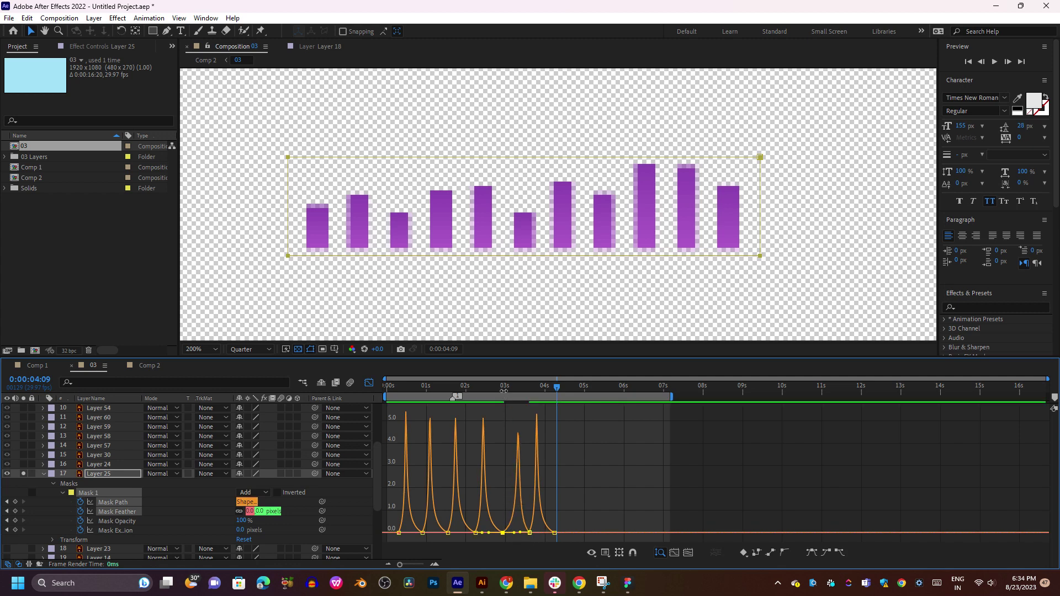
{"action": "left_click", "coordinate": [502, 389]}
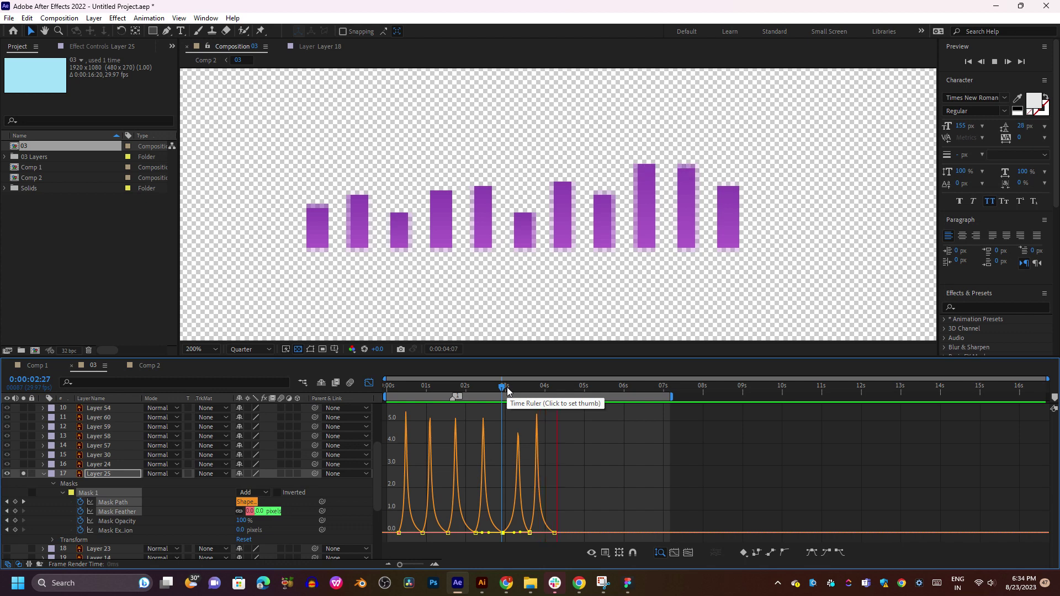
{"action": "key", "text": "space"}
Move the last Mask Path speed peak later and flatten it slightly, and preview from 0:00:03:26.
{"action": "left_click", "coordinate": [529, 533]}
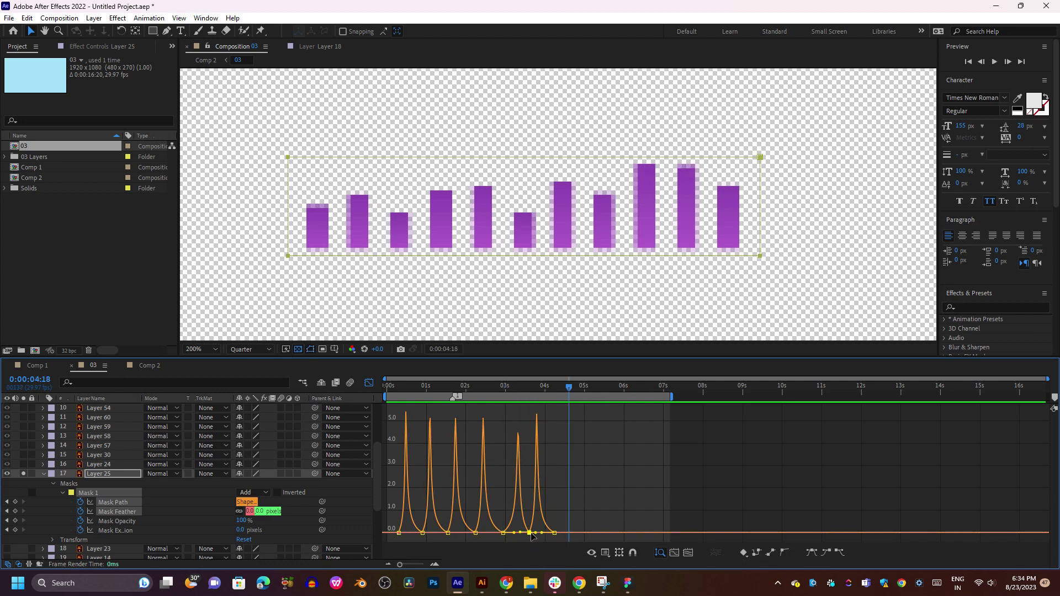
{"action": "left_click_drag", "start_coordinate": [535, 534], "coordinate": [549, 537]}
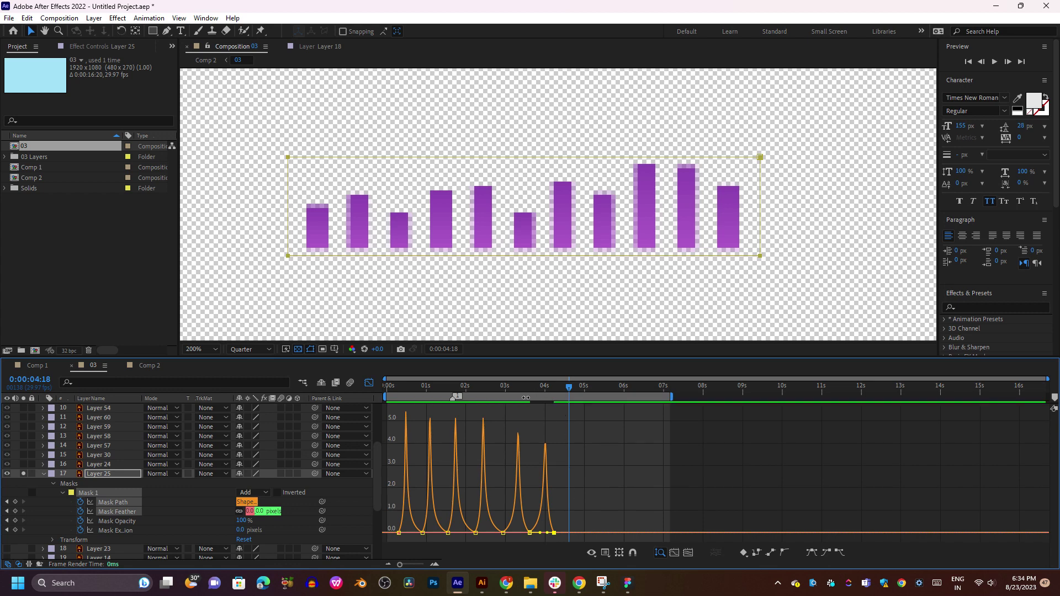
{"action": "left_click", "coordinate": [674, 555]}
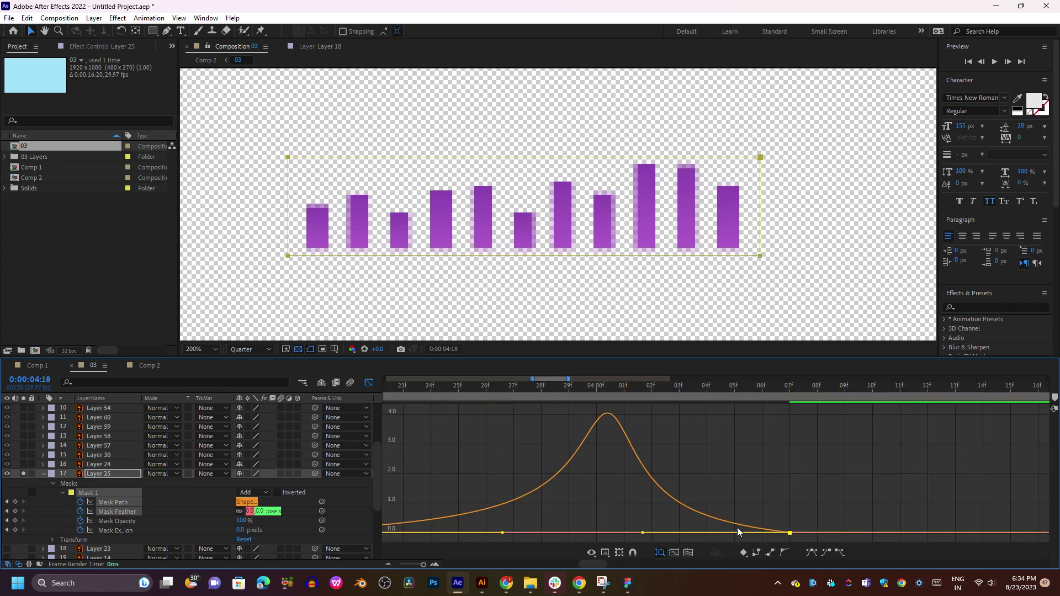
{"action": "left_click_drag", "start_coordinate": [642, 536], "coordinate": [664, 532]}
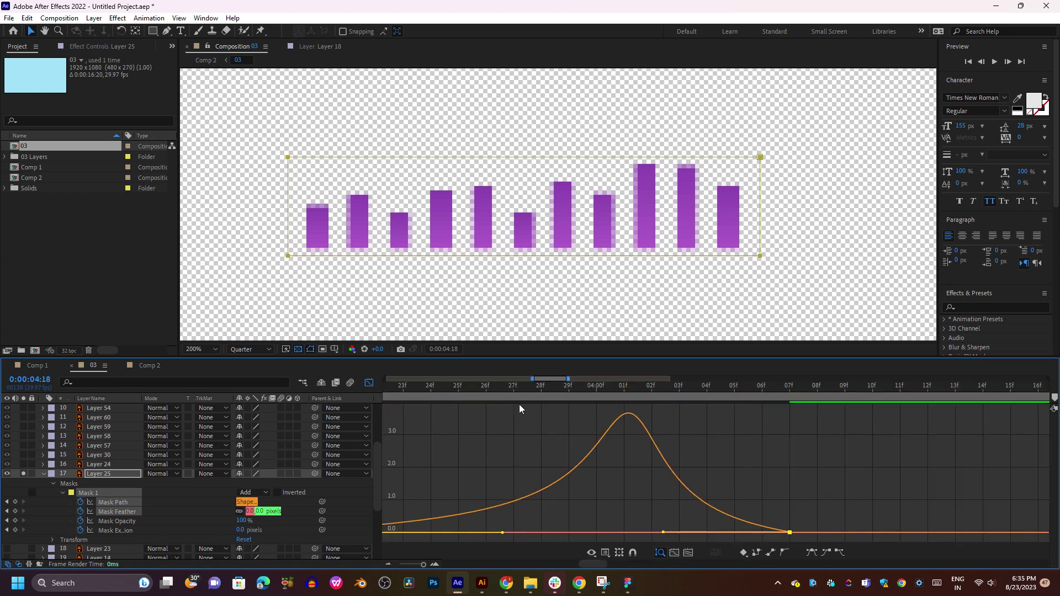
{"action": "left_click", "coordinate": [479, 387]}
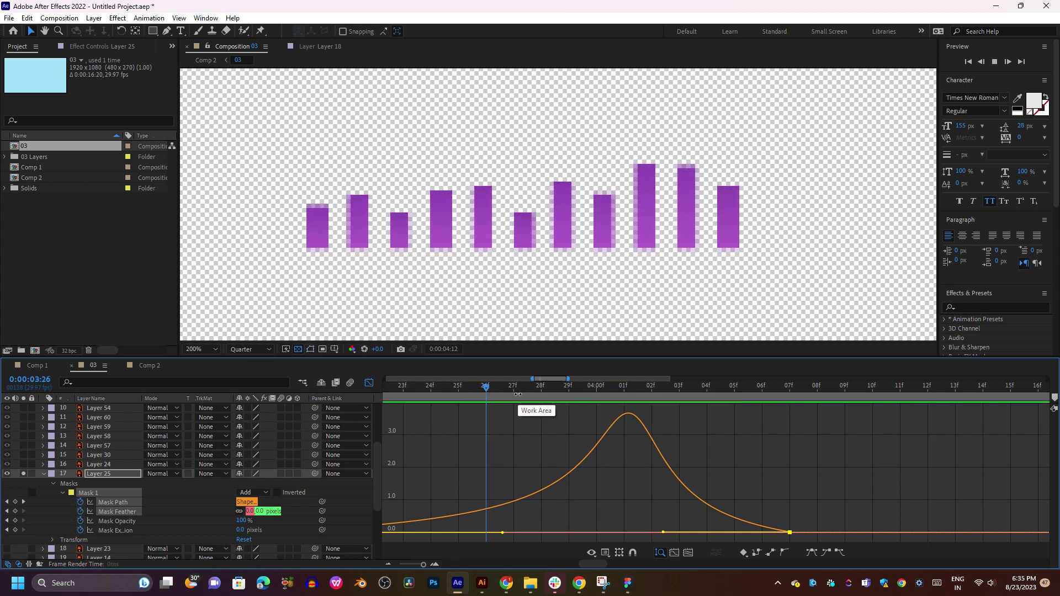
{"action": "key", "text": "shift+Page_Down"}
{"action": "key", "text": "shift+Page_Down"}
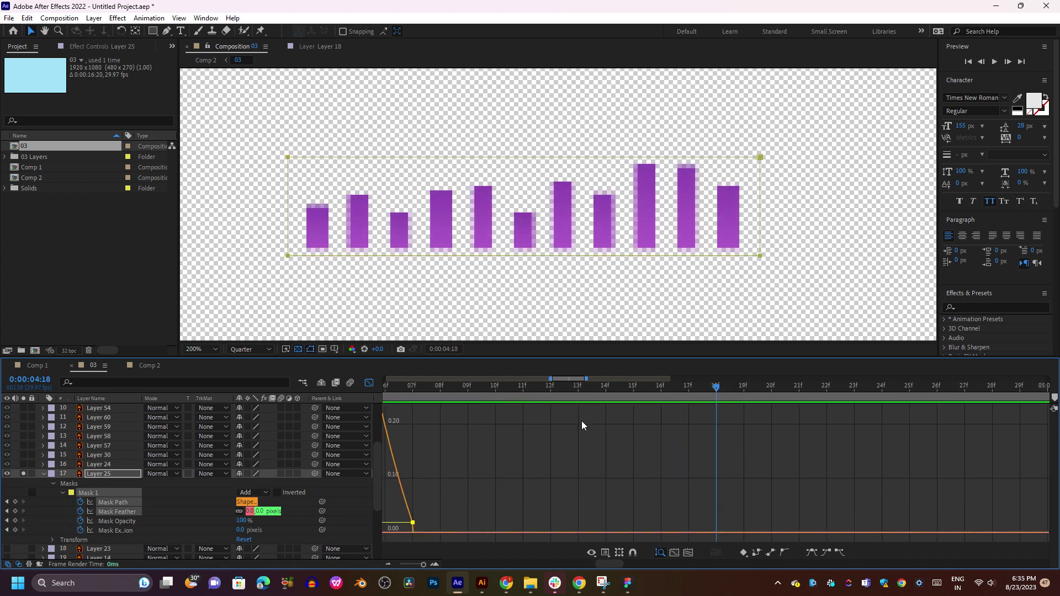
Soften the Mask Path speed peak between 0:00:01:16 and 0:00:02:07, shifting it later, and preview the result.
{"action": "key", "text": "minus"}
{"action": "left_click_drag", "start_coordinate": [563, 387], "coordinate": [561, 437]}
{"action": "left_click", "coordinate": [616, 532]}
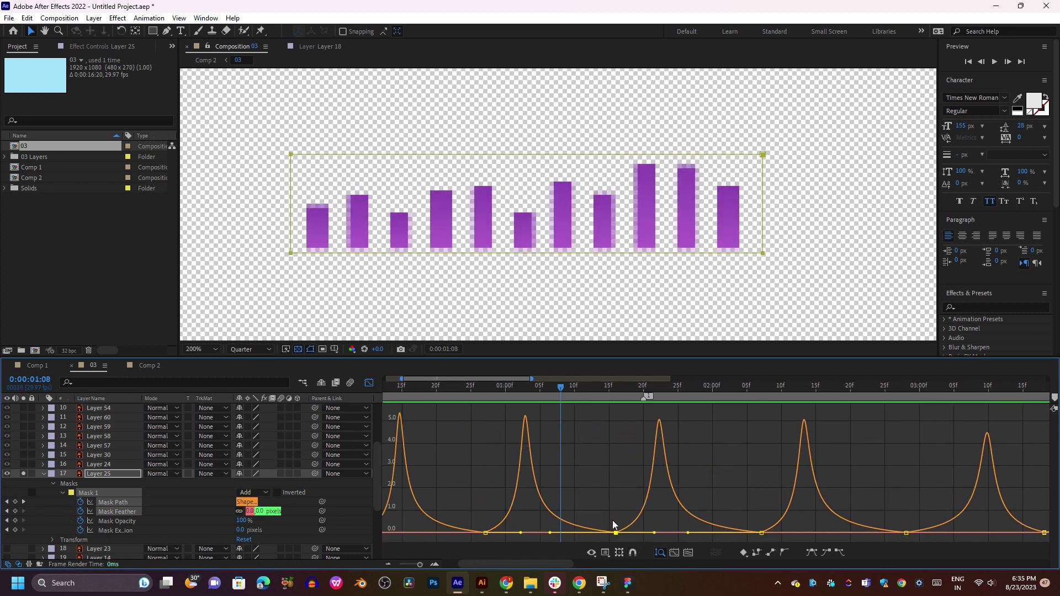
{"action": "left_click_drag", "start_coordinate": [655, 533], "coordinate": [714, 537]}
{"action": "key", "text": "space"}
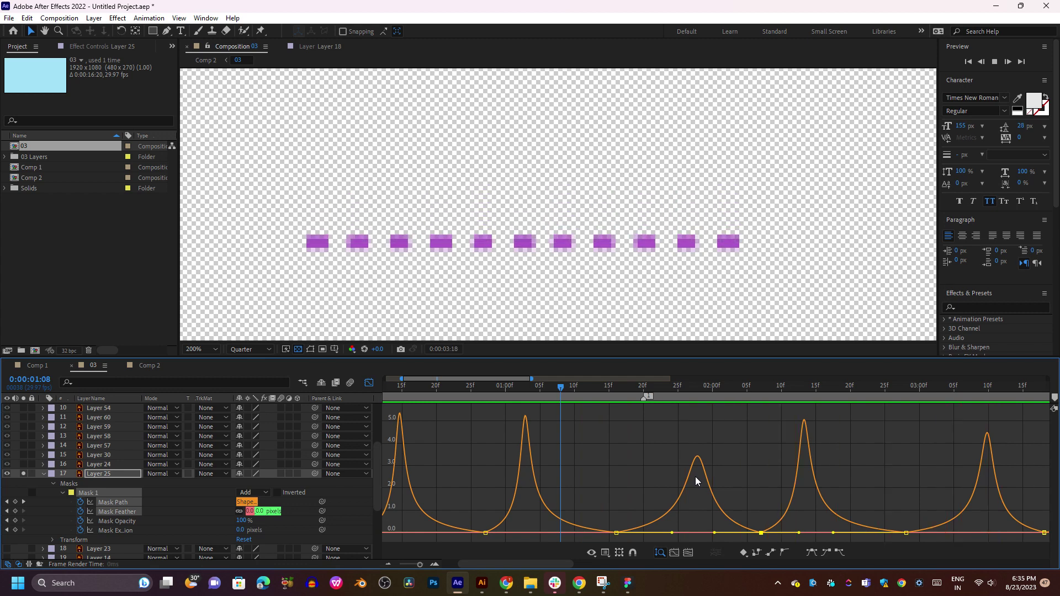
{"action": "key", "text": "space"}
Return from the graph editor to the layer bars and preview the eased bar animation from the start.
{"action": "key", "text": "shift+F3"}
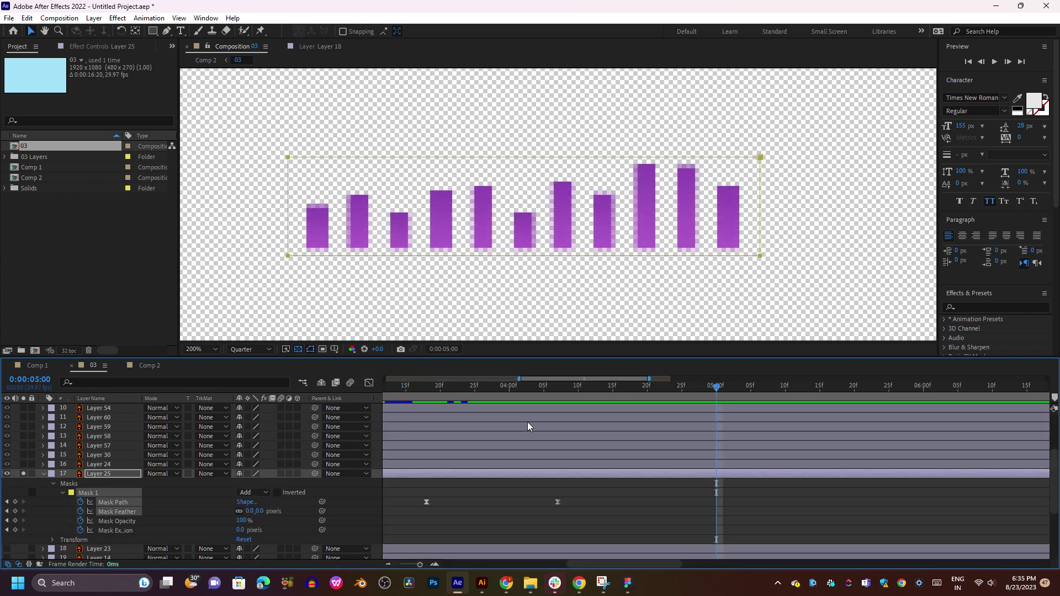
{"action": "left_click", "coordinate": [508, 387]}
{"action": "key", "text": "minus"}
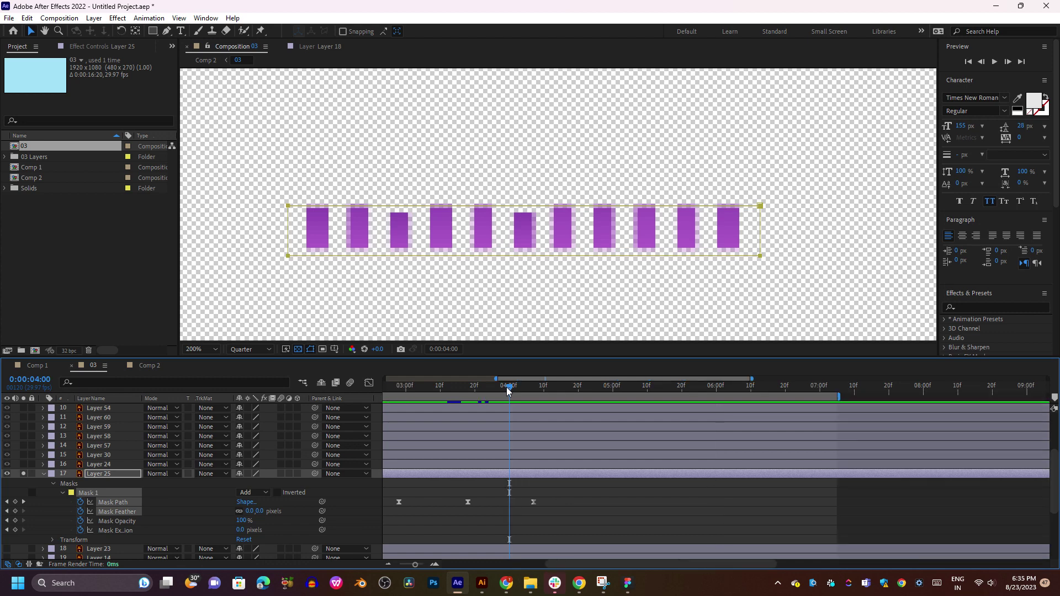
{"action": "key", "text": "Home"}
{"action": "key", "text": "space"}
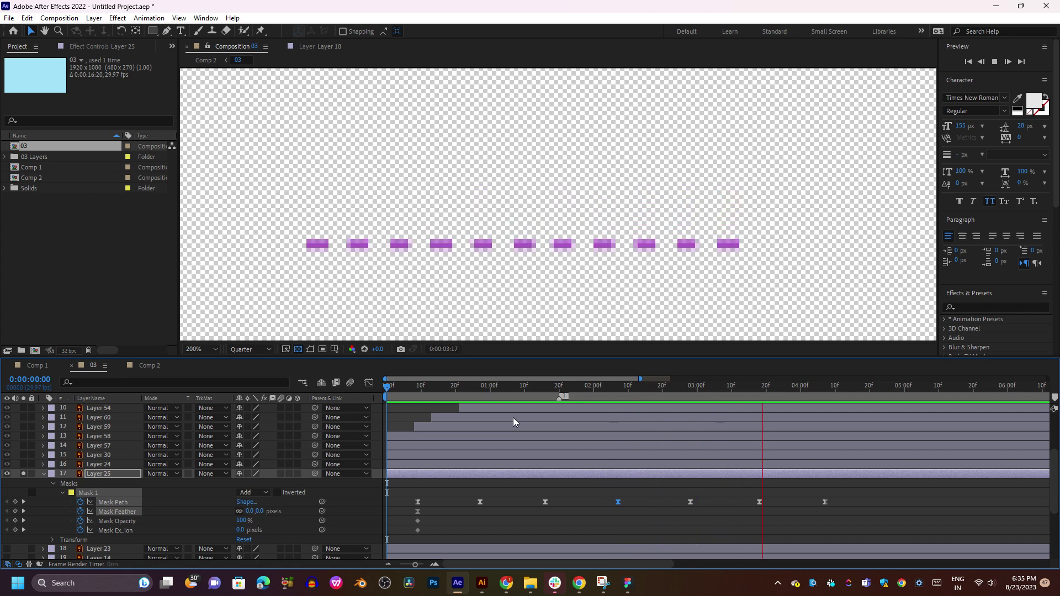
Reopen the speed graph for the first two Mask Path keyframes and make the second speed peak lower and later.
{"action": "left_click_drag", "start_coordinate": [762, 385], "coordinate": [439, 393]}
{"action": "left_click_drag", "start_coordinate": [486, 491], "coordinate": [413, 513]}
{"action": "left_click", "coordinate": [369, 384]}
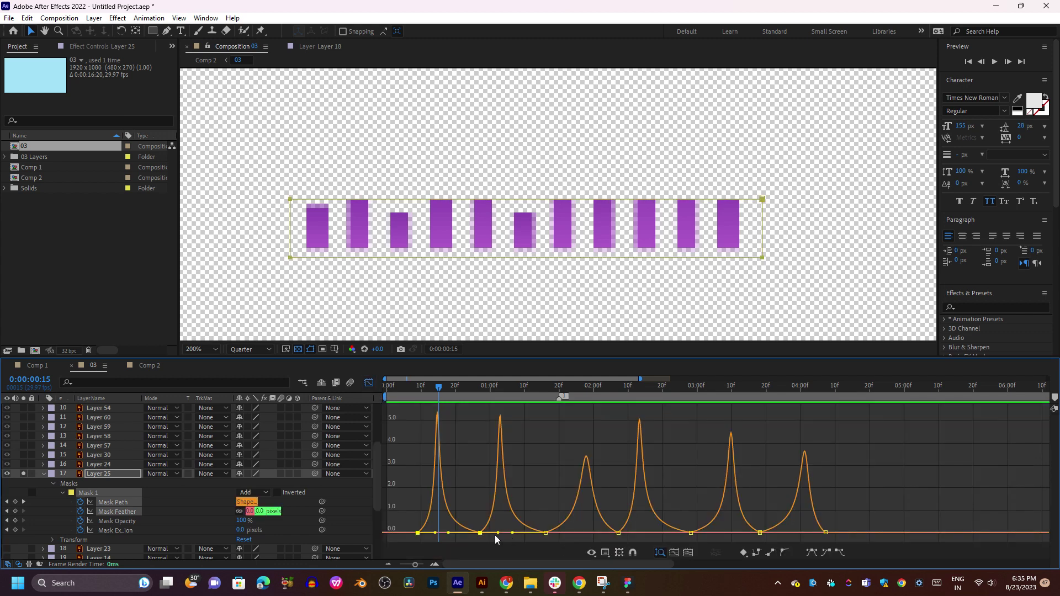
{"action": "left_click_drag", "start_coordinate": [499, 534], "coordinate": [523, 539]}
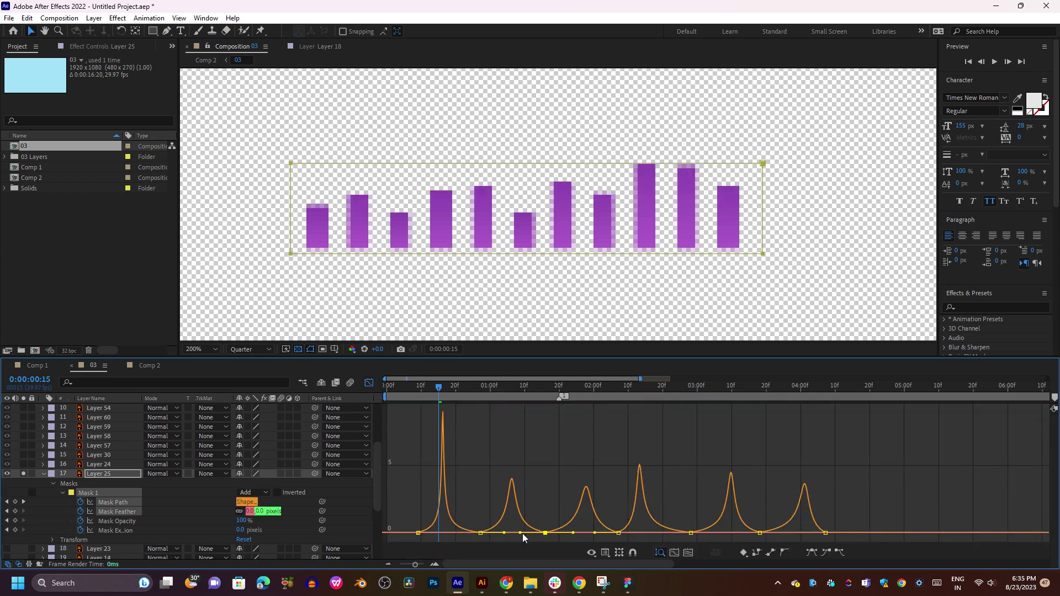
Soften the first Mask Path speed peak by adjusting its influence handles, and preview from 0:00:00:11.
{"action": "left_click", "coordinate": [481, 533]}
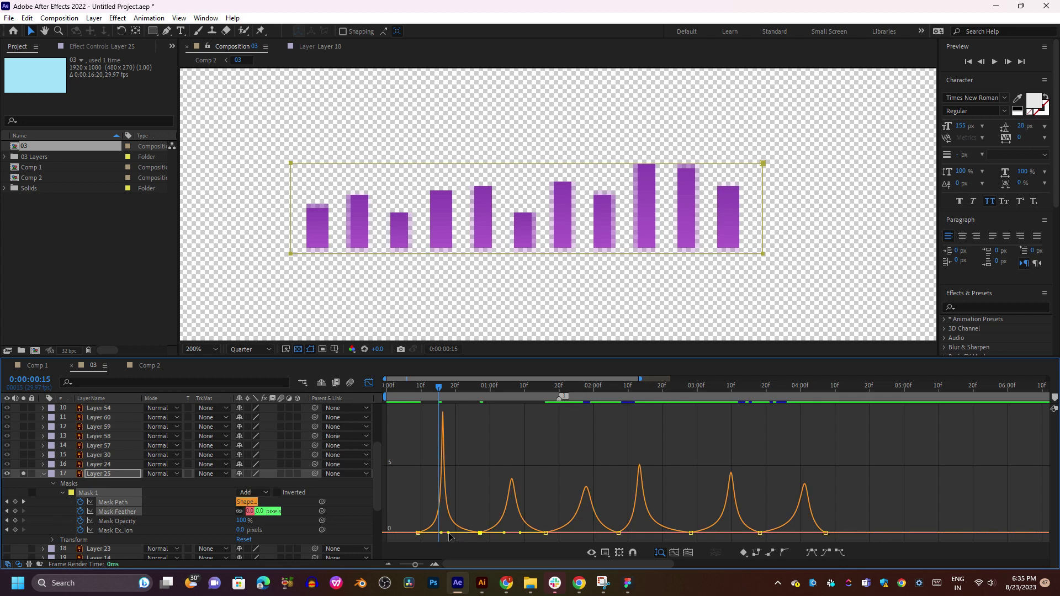
{"action": "left_click_drag", "start_coordinate": [449, 534], "coordinate": [437, 534]}
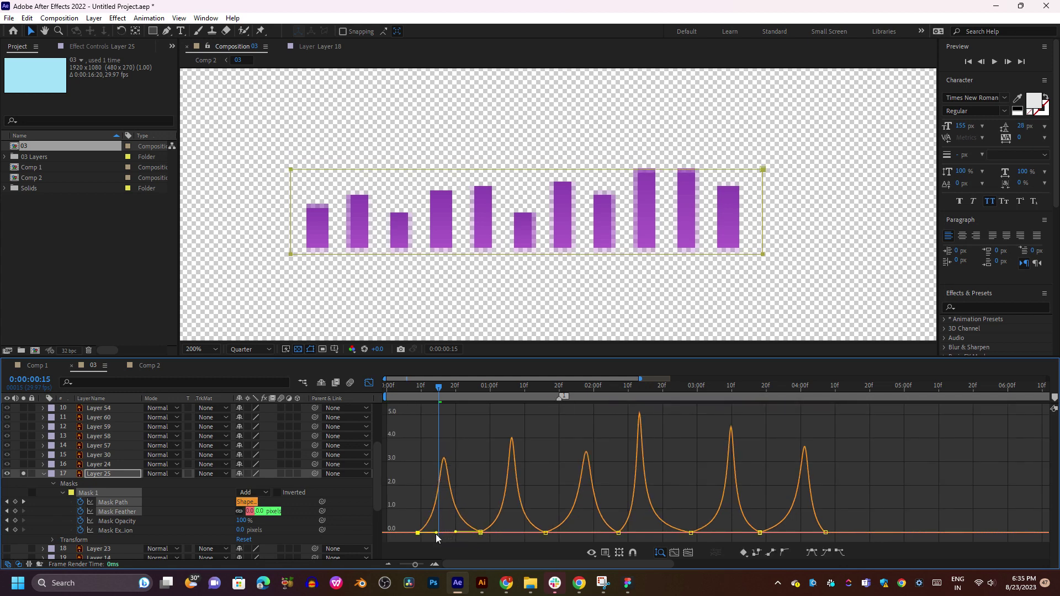
{"action": "left_click", "coordinate": [424, 393]}
{"action": "key", "text": "space"}
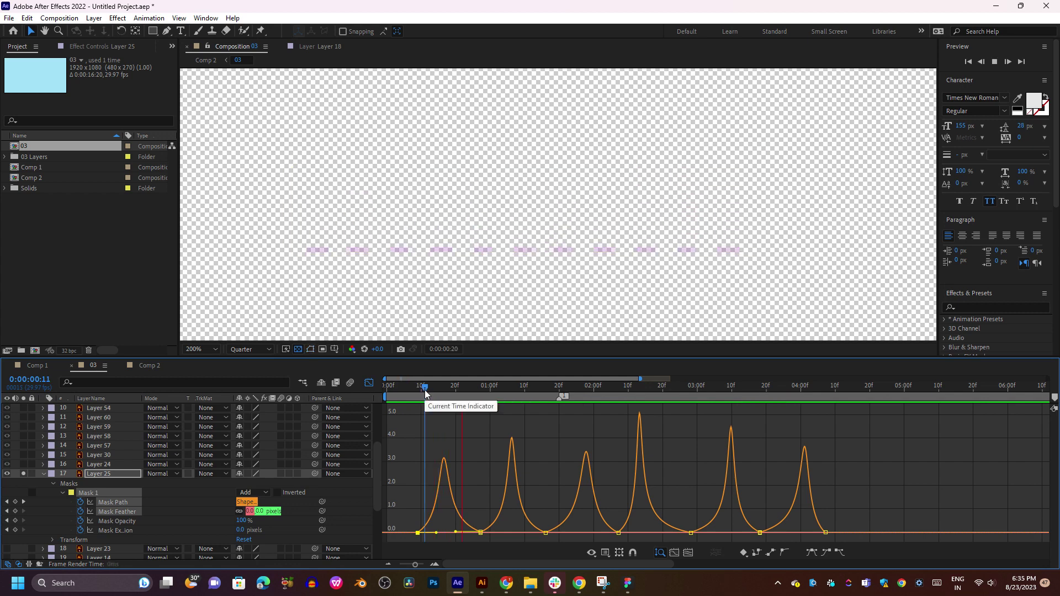
{"action": "key", "text": "space"}
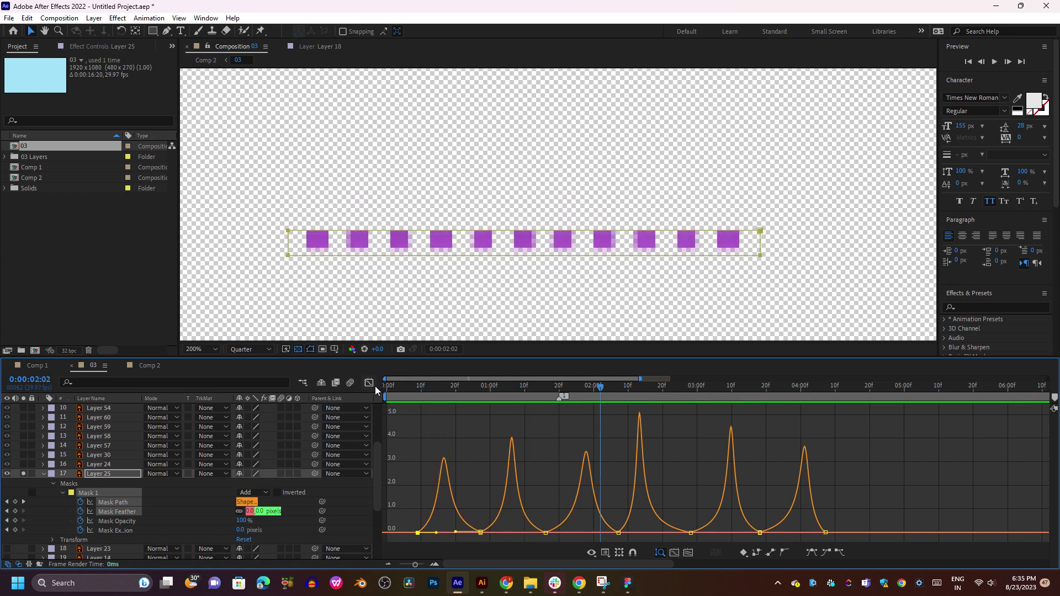
Close the graph editor, collapse and unsolo Layer 25, and skip the break reminder.
{"action": "left_click", "coordinate": [369, 383]}
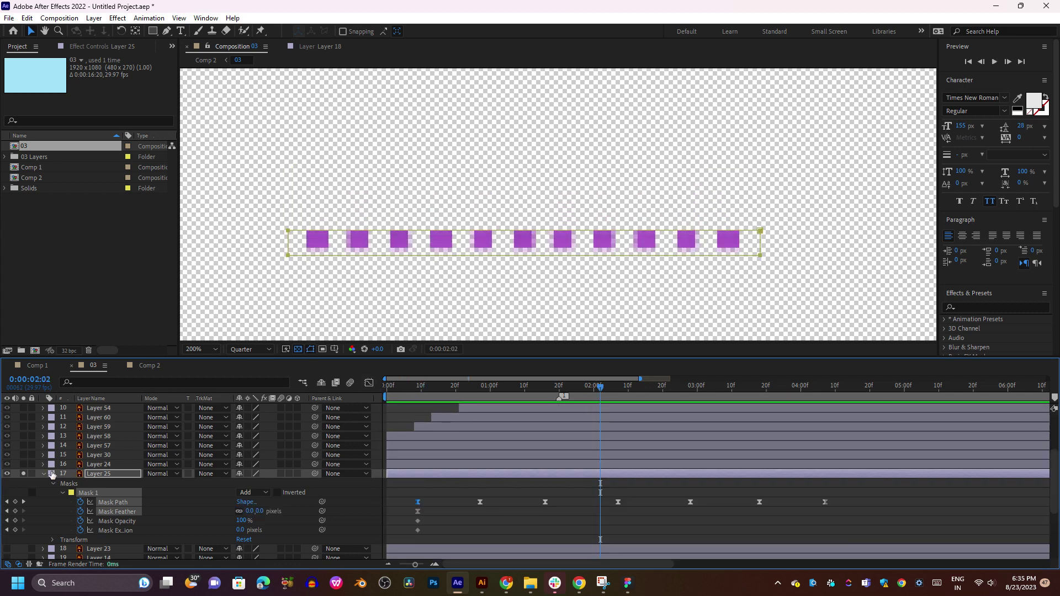
{"action": "left_click", "coordinate": [42, 474]}
{"action": "left_click", "coordinate": [23, 473]}
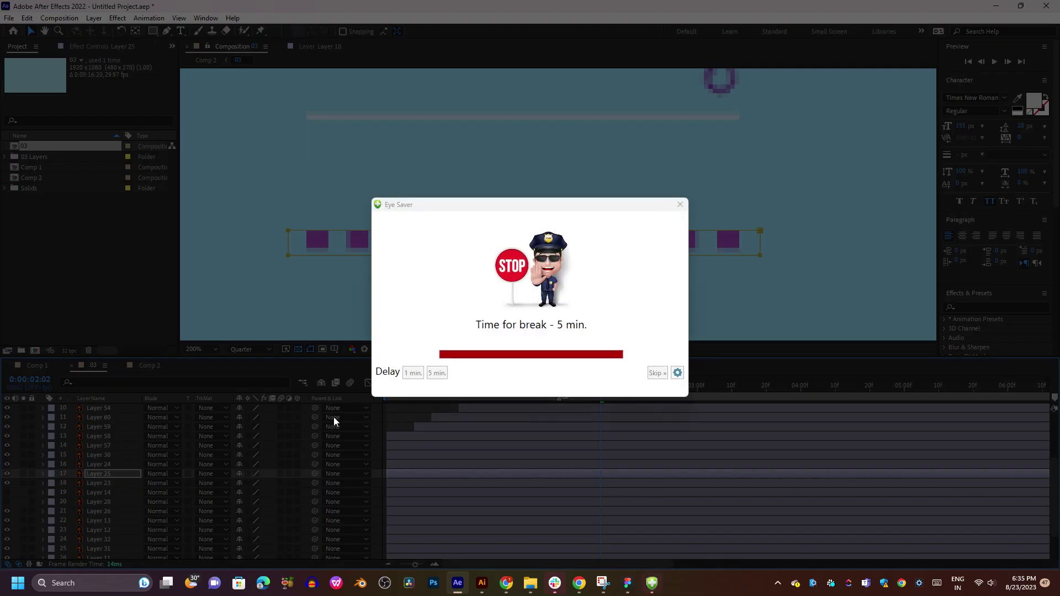
{"action": "left_click", "coordinate": [656, 373]}
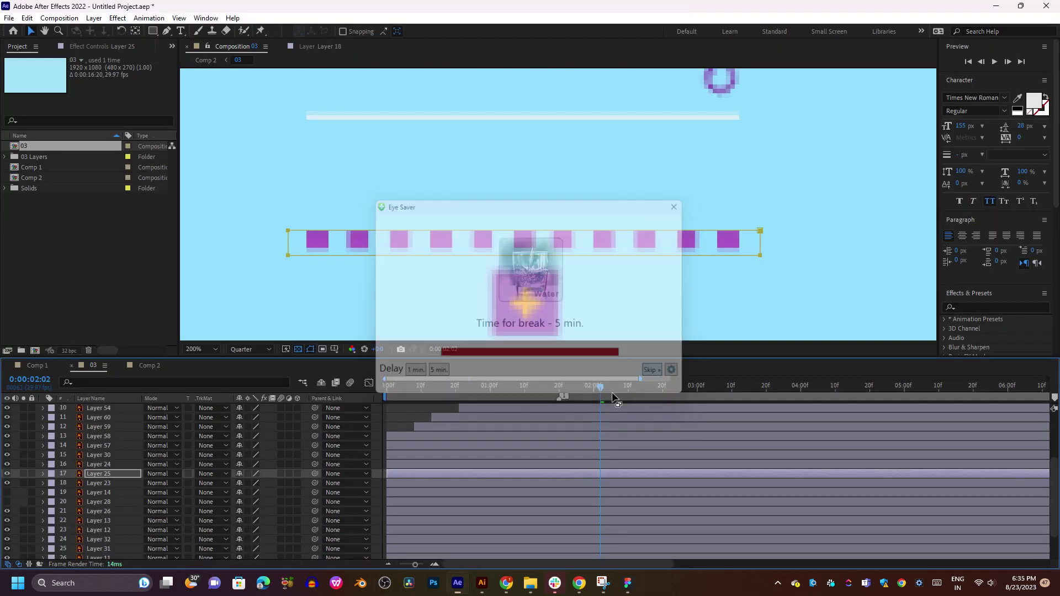
At 0:00:00:12, move Layer 23's anchor point to the left end of the white line above the bars.
{"action": "left_click", "coordinate": [101, 484]}
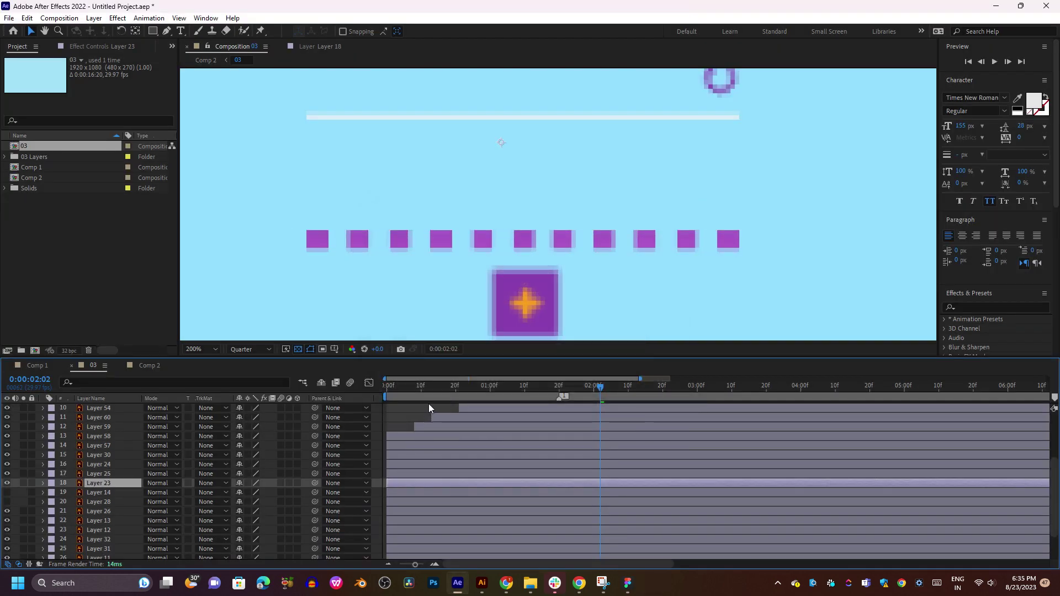
{"action": "left_click_drag", "start_coordinate": [408, 389], "coordinate": [426, 385]}
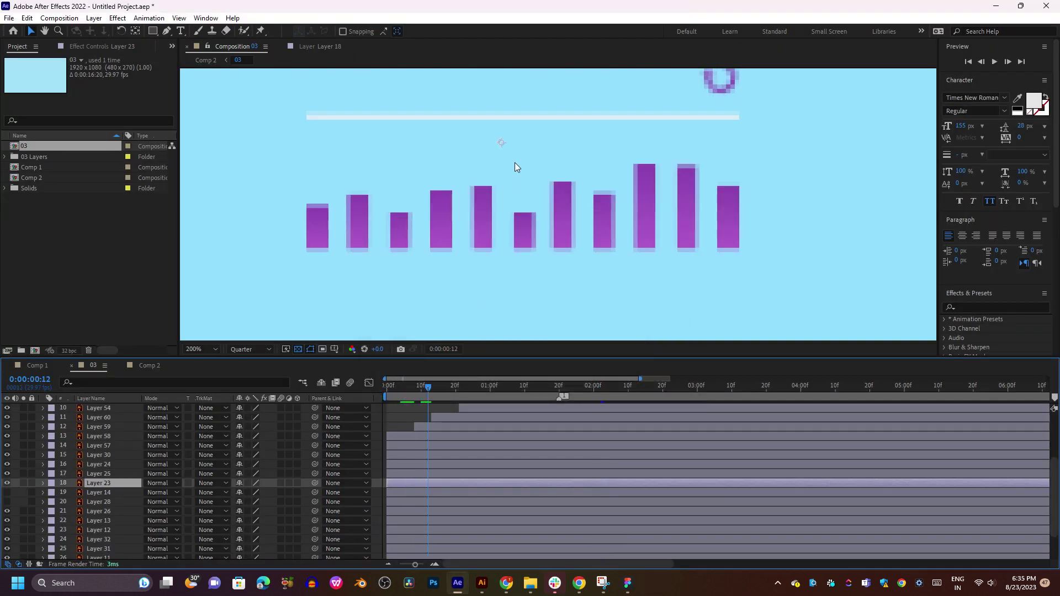
{"action": "left_click", "coordinate": [152, 31]}
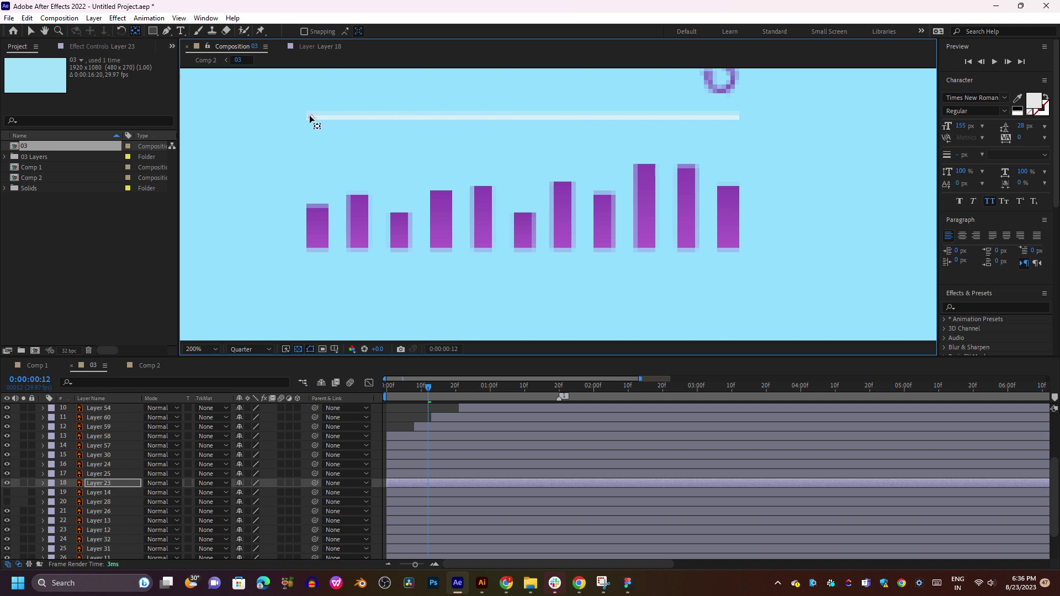
{"action": "left_click", "coordinate": [421, 483]}
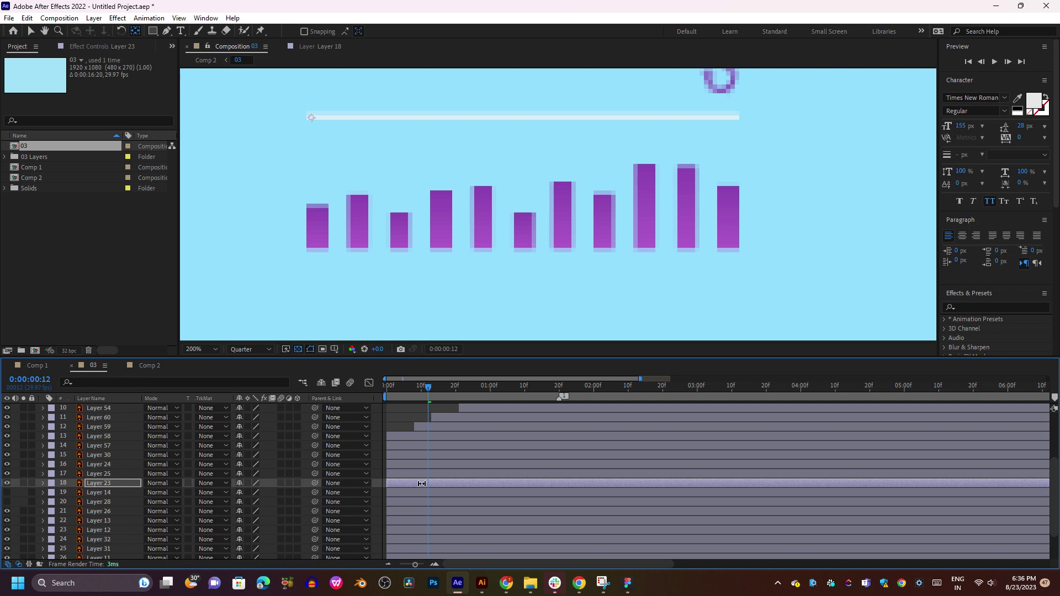
Keyframe Layer 23's Scale at 100% at 0:00:01:19 and set its horizontal scale to 0% at 0:00:00:08.
{"action": "key", "text": "s"}
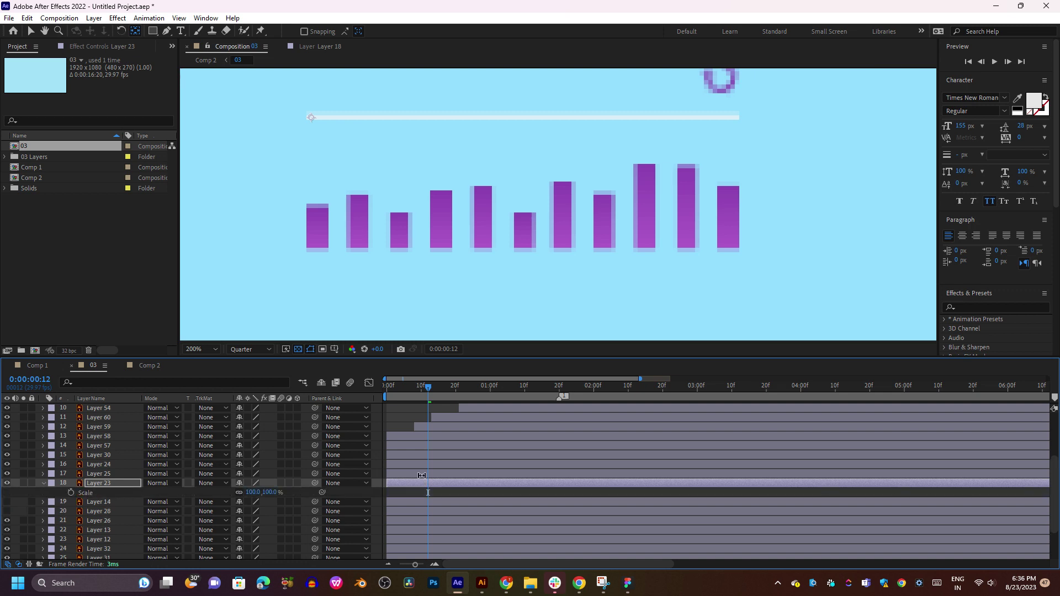
{"action": "left_click_drag", "start_coordinate": [460, 386], "coordinate": [556, 389]}
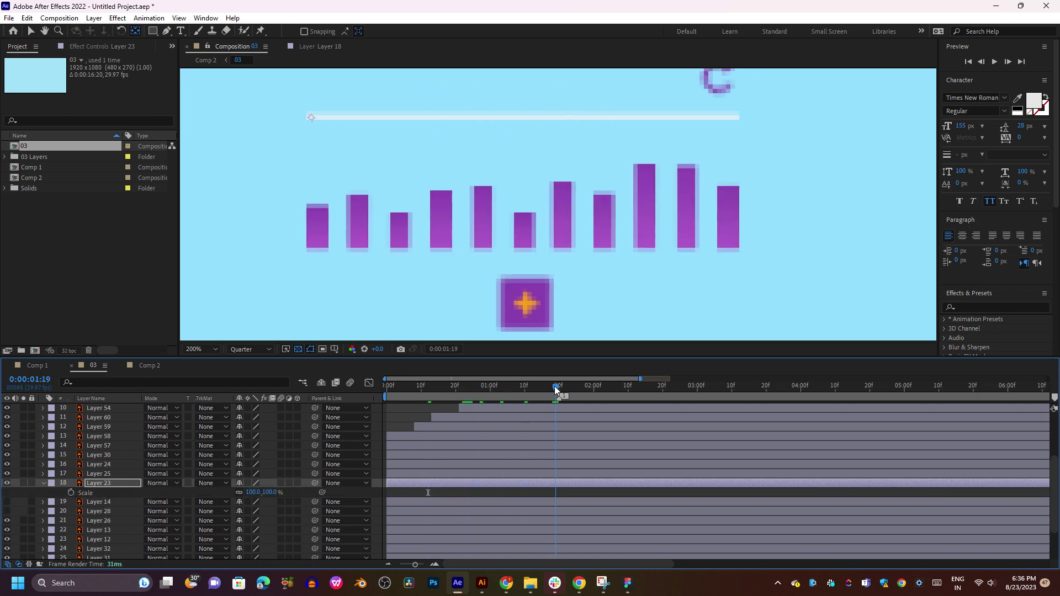
{"action": "left_click", "coordinate": [70, 493]}
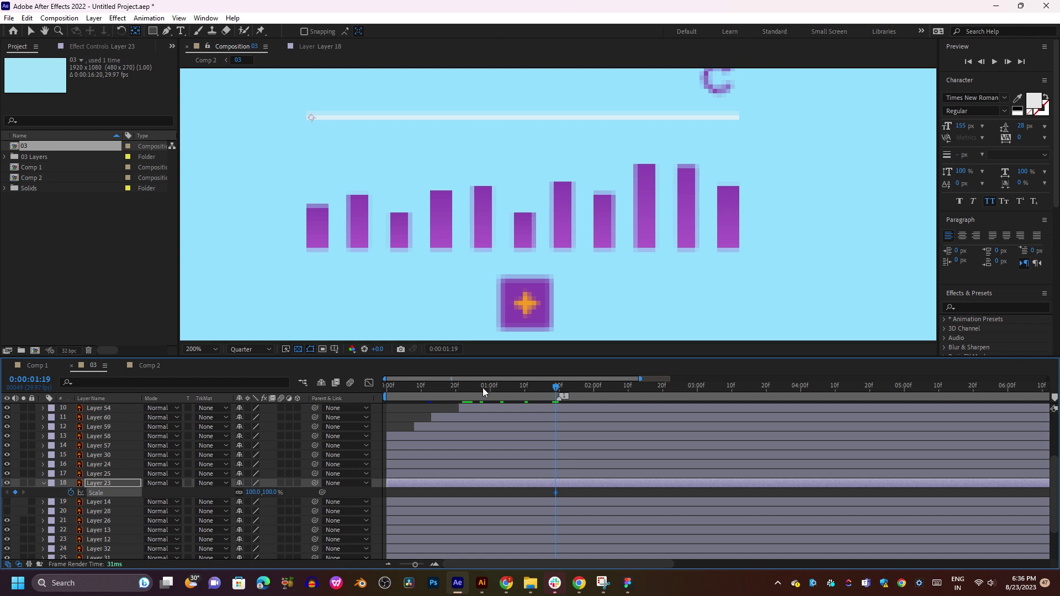
{"action": "left_click_drag", "start_coordinate": [482, 388], "coordinate": [416, 397]}
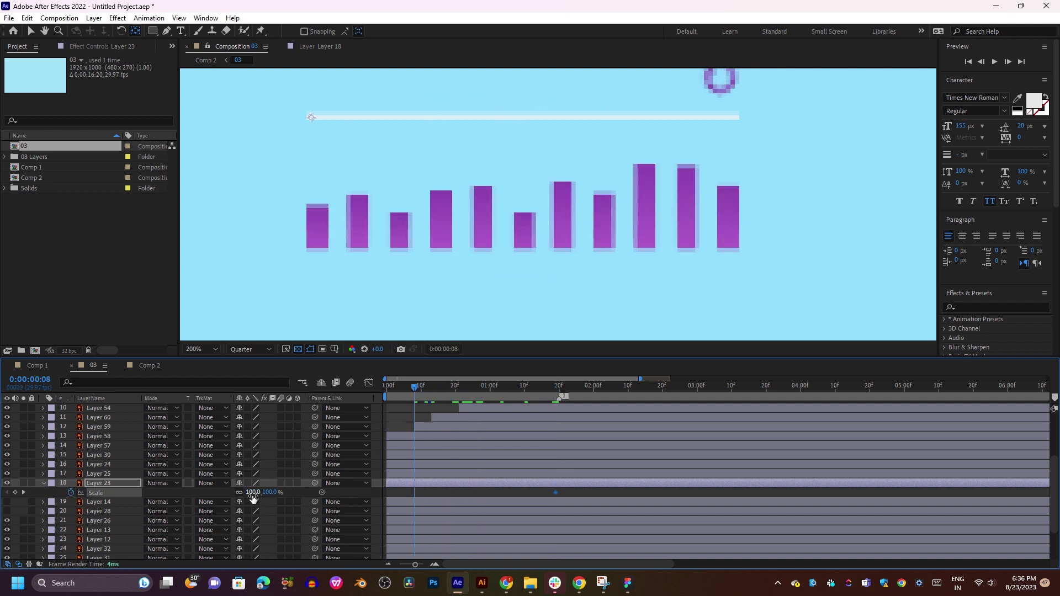
{"action": "left_click", "coordinate": [253, 493]}
{"action": "type", "text": "0"}
{"action": "key", "text": "Return"}
Preview the white line's growth and move Layer 23's 100% Scale keyframe earlier to 0:00:01:00.
{"action": "key", "text": "space"}
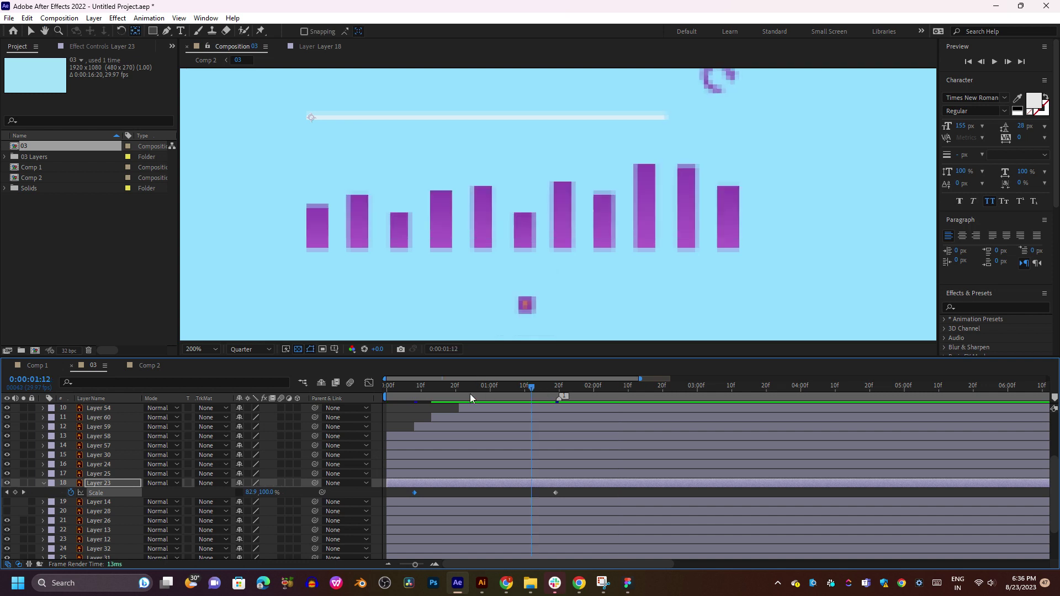
{"action": "left_click_drag", "start_coordinate": [470, 393], "coordinate": [418, 393]}
{"action": "key", "text": "space"}
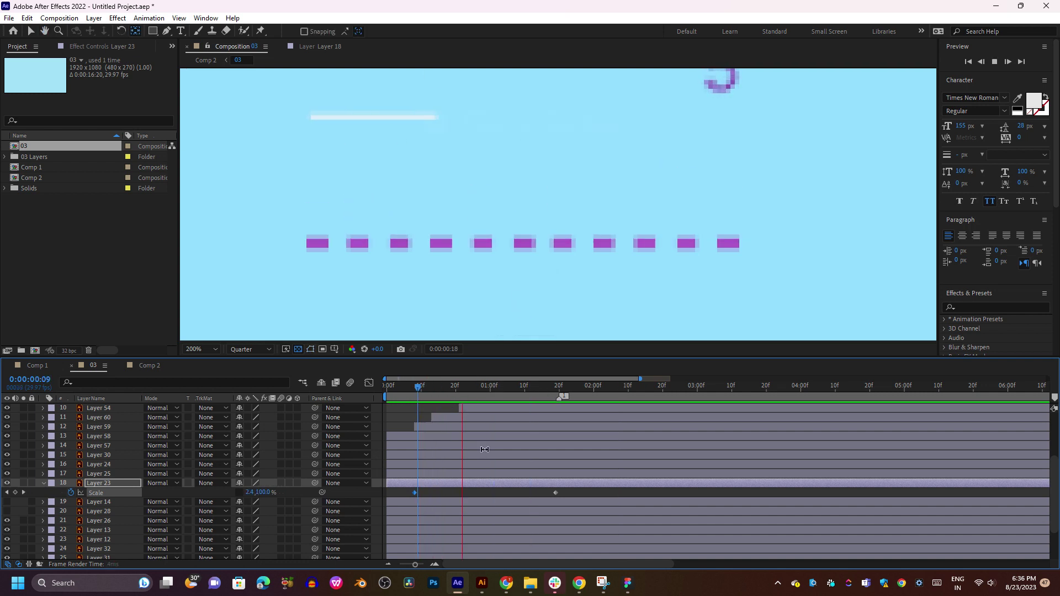
{"action": "left_click_drag", "start_coordinate": [556, 493], "coordinate": [489, 493]}
Copy Layer 23's 0% horizontal Scale keyframe to 0:00:01:16 and preview the line shrinking.
{"action": "left_click", "coordinate": [415, 492]}
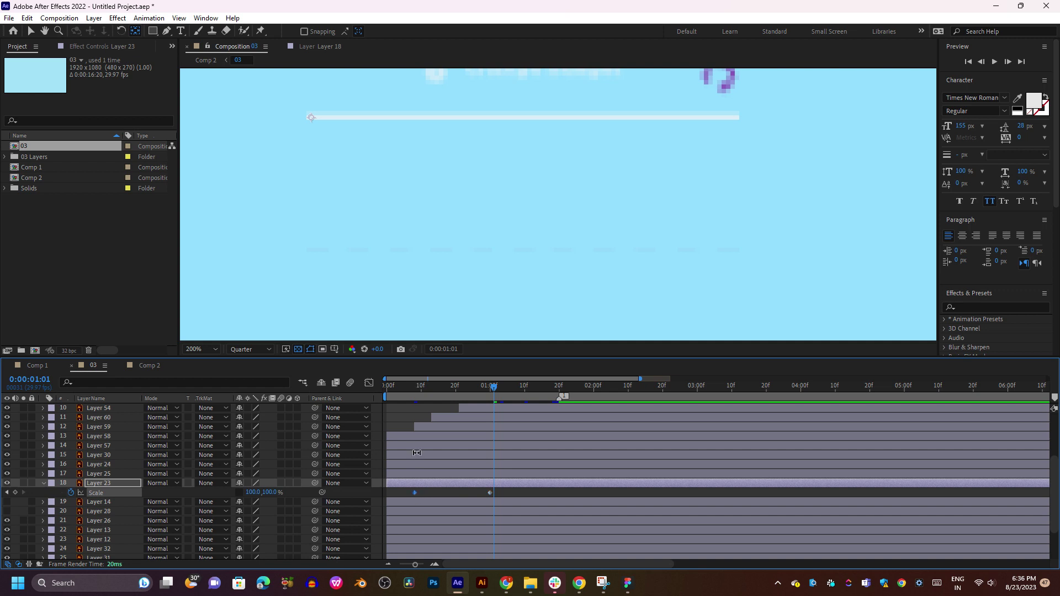
{"action": "left_click", "coordinate": [545, 388]}
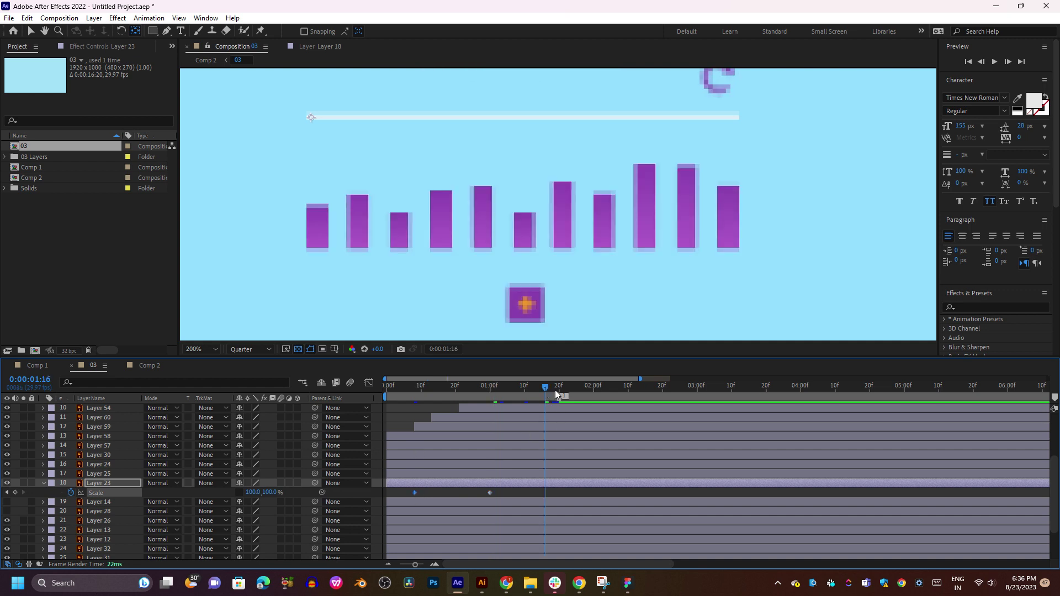
{"action": "key", "text": "ctrl+v"}
{"action": "mouse_move", "coordinate": [556, 394]}
{"action": "left_mouse_down"}
{"action": "mouse_move", "coordinate": [426, 402]}
{"action": "mouse_move", "coordinate": [544, 398]}
{"action": "left_mouse_up"}
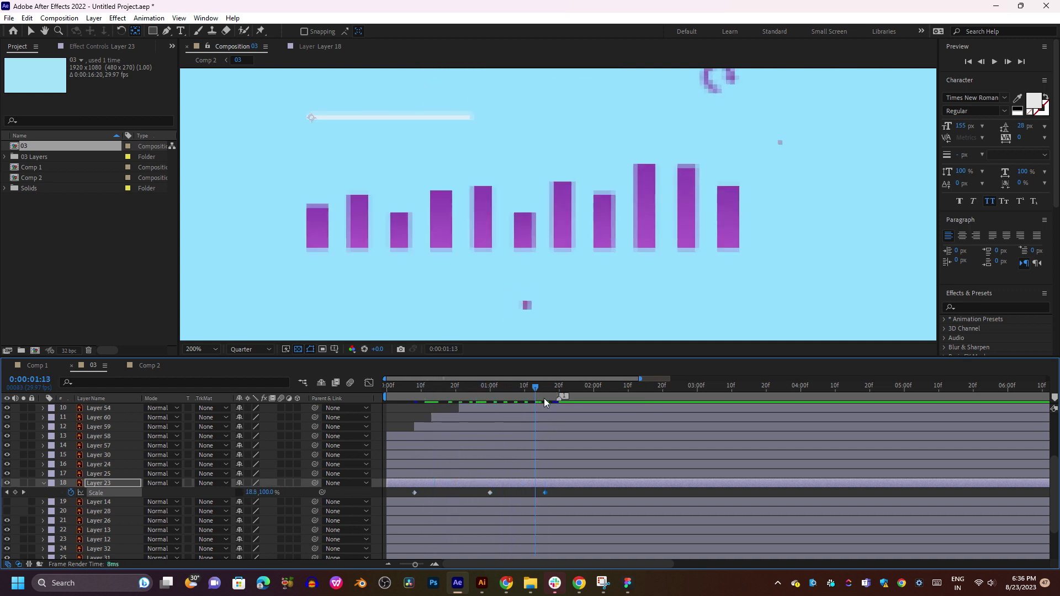
{"action": "key", "text": "space"}
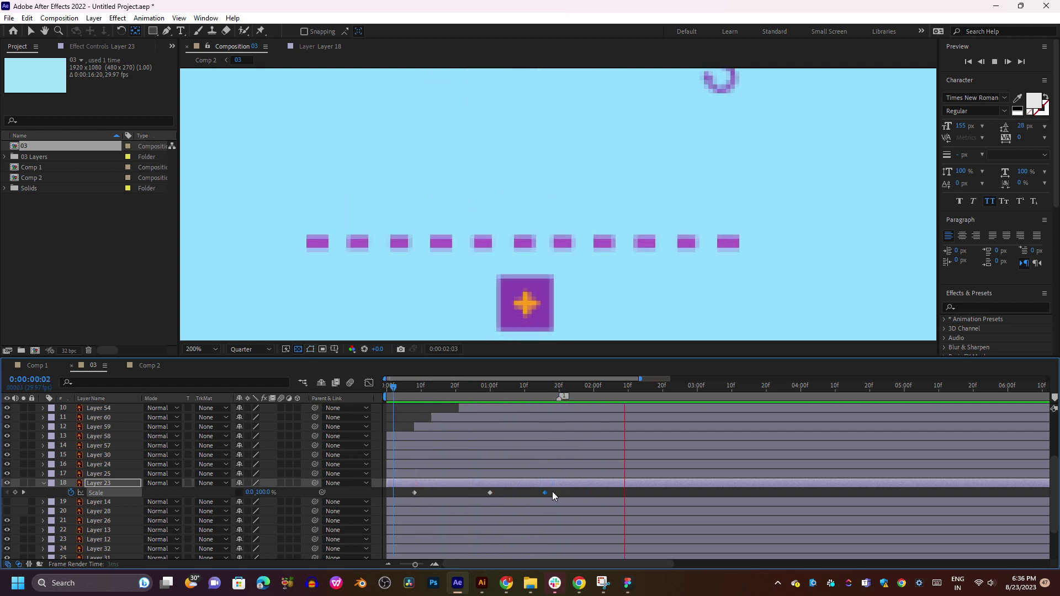
Copy Layer 23's 100% Scale keyframe to 0:00:02:09 and preview the line growing back.
{"action": "key", "text": "space"}
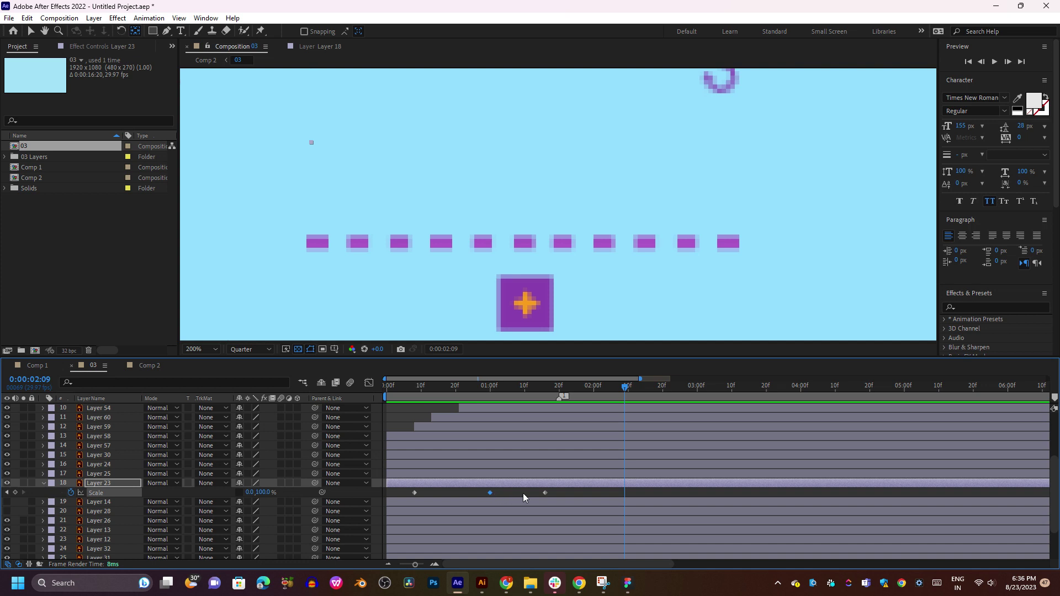
{"action": "key", "text": "alt+shift+s"}
{"action": "key", "text": "space"}
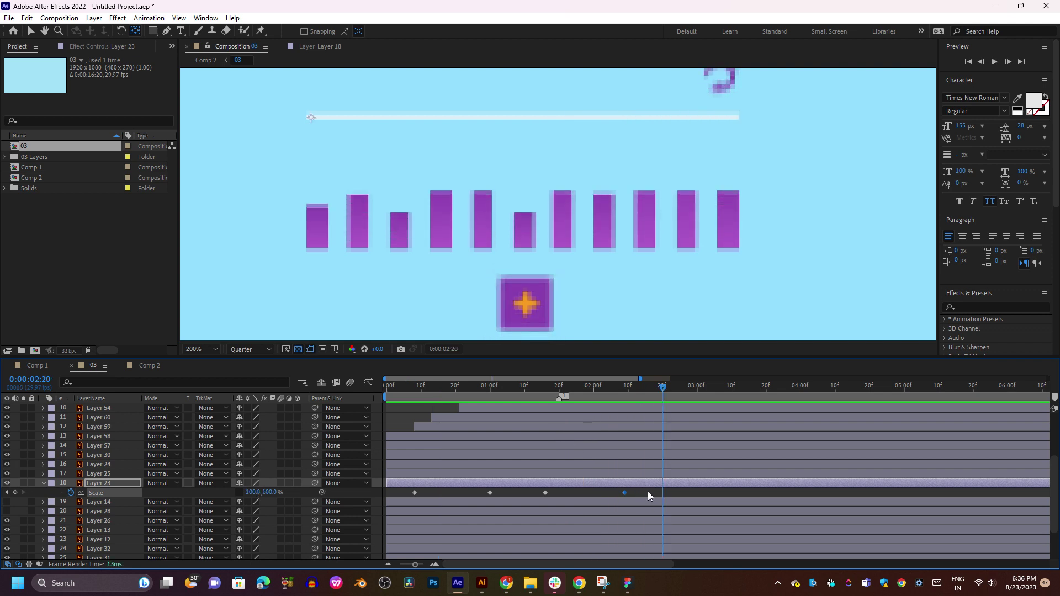
Apply Easy Ease to all four of Layer 23's Scale keyframes, preview the motion, and collapse the layer.
{"action": "left_click_drag", "start_coordinate": [639, 495], "coordinate": [407, 496]}
{"action": "right_click", "coordinate": [546, 493]}
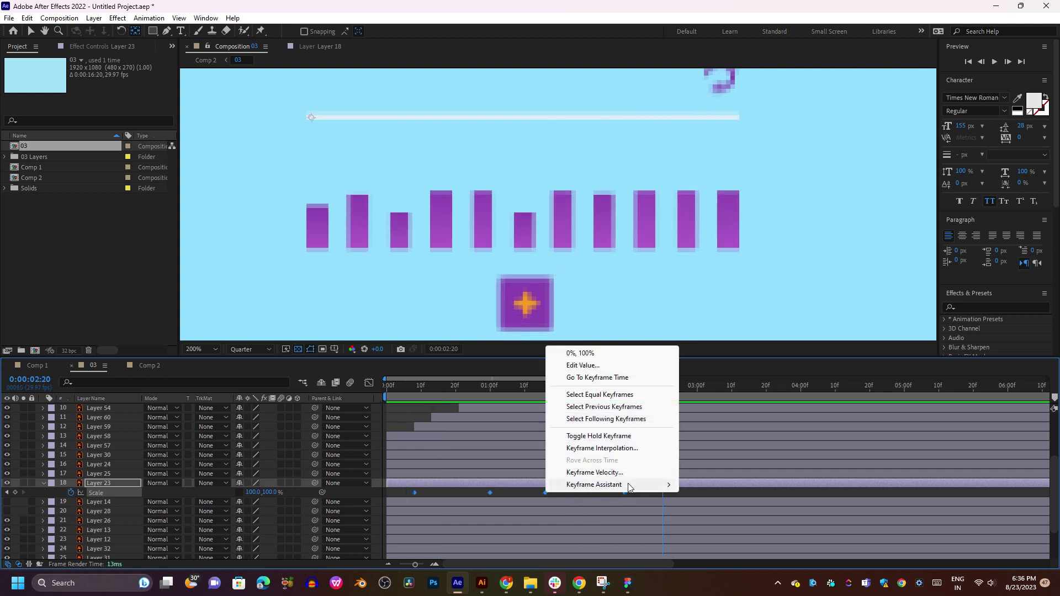
{"action": "mouse_move", "coordinate": [630, 485]}
{"action": "left_click", "coordinate": [739, 415]}
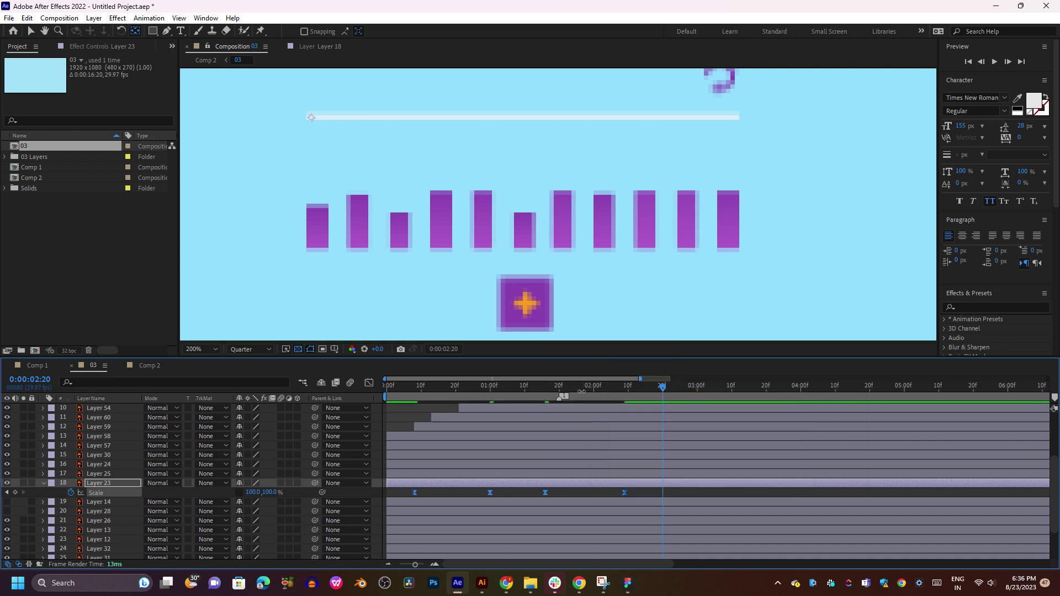
{"action": "key", "text": "space"}
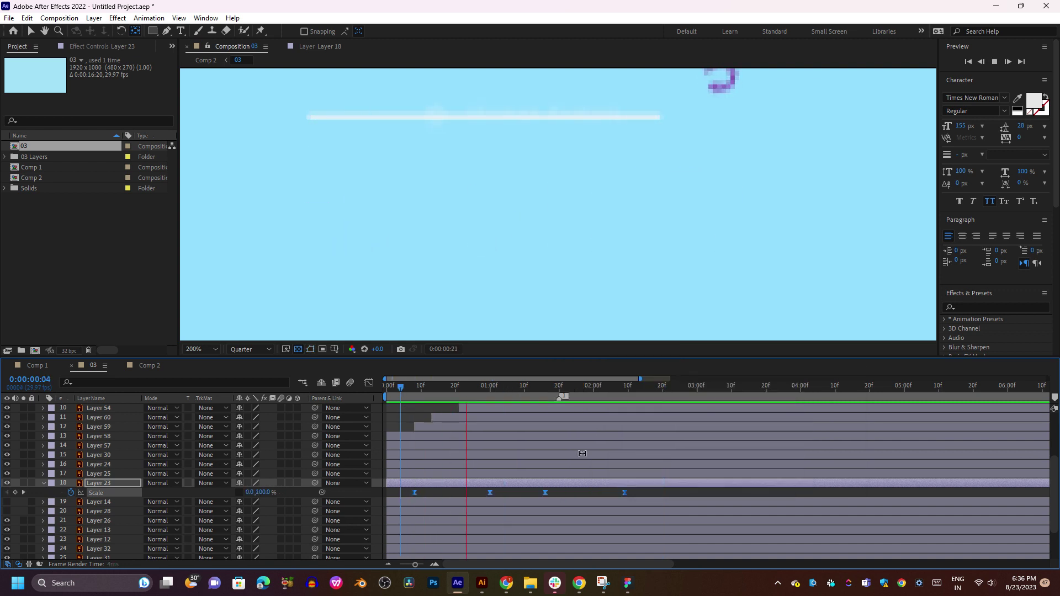
{"action": "key", "text": "space"}
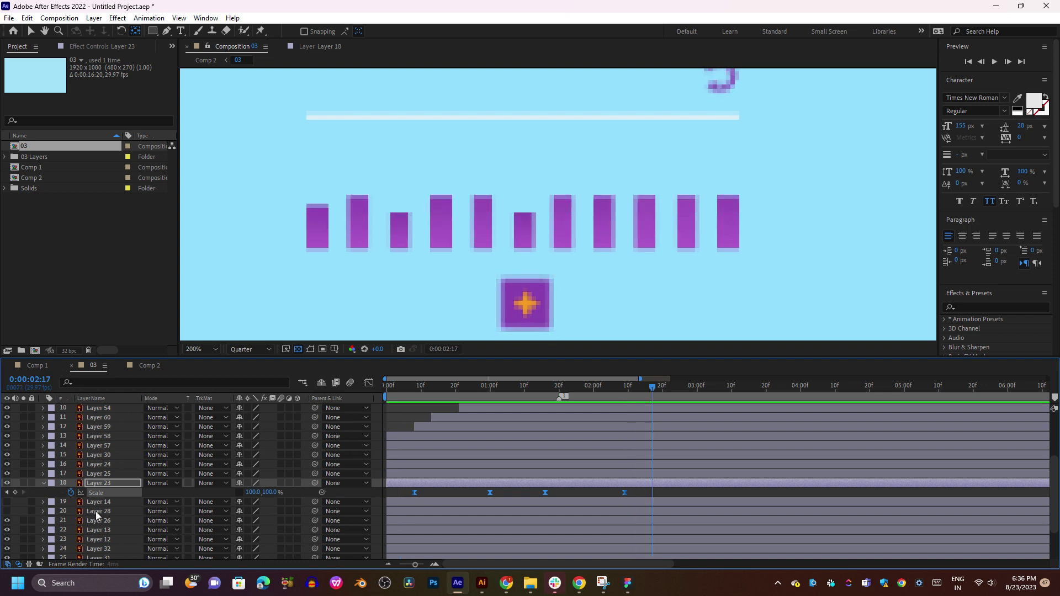
{"action": "left_click", "coordinate": [43, 485]}
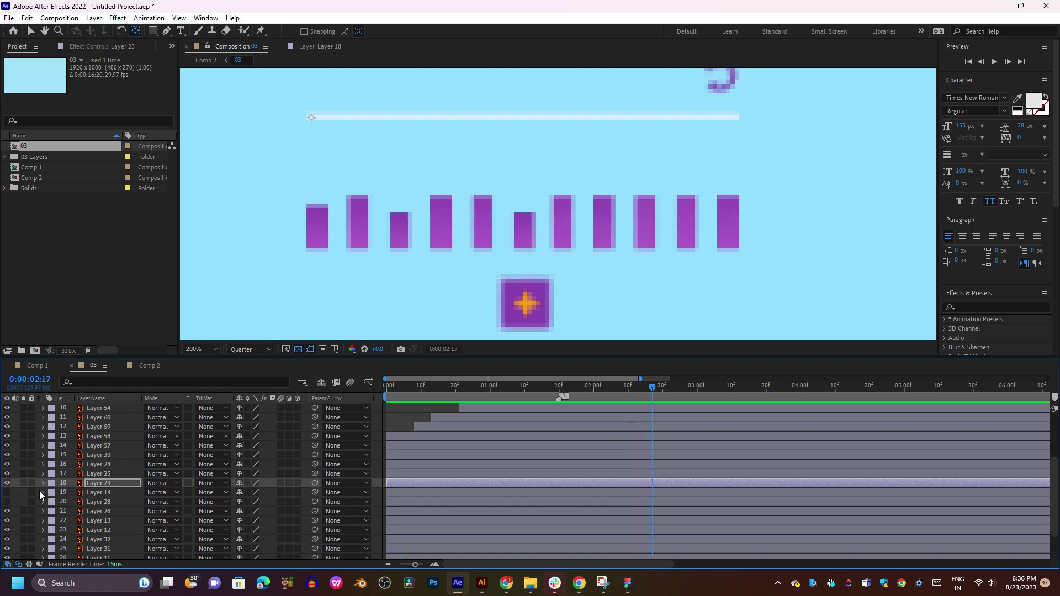
Make Layer 14's Expense Statistics heading visible and review it against the line and bar animation.
{"action": "left_click", "coordinate": [7, 492]}
{"action": "key", "text": "space"}
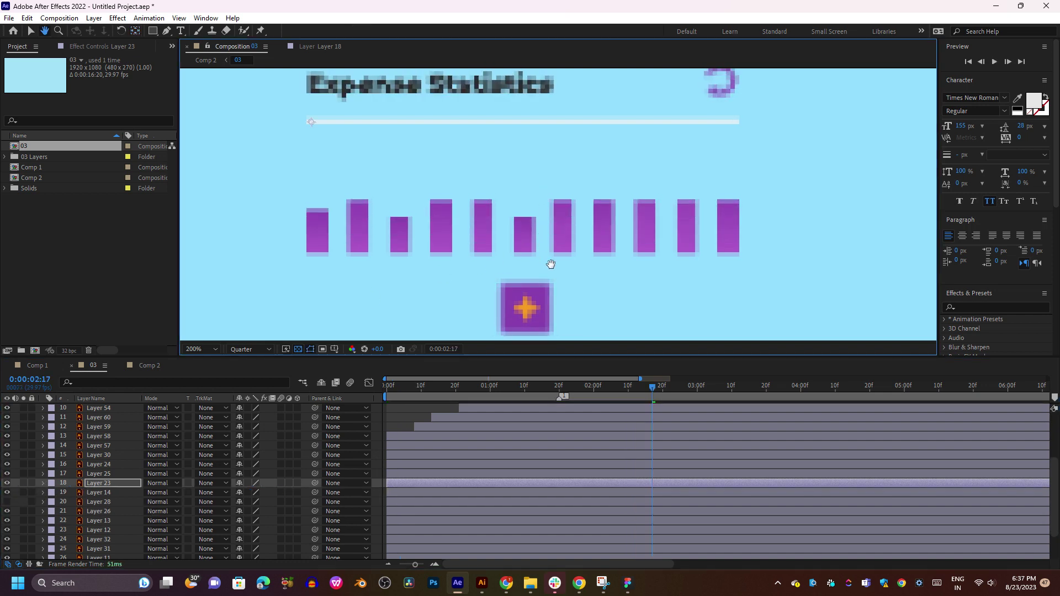
{"action": "key", "text": "space"}
{"action": "left_click", "coordinate": [570, 386]}
{"action": "key", "text": "space"}
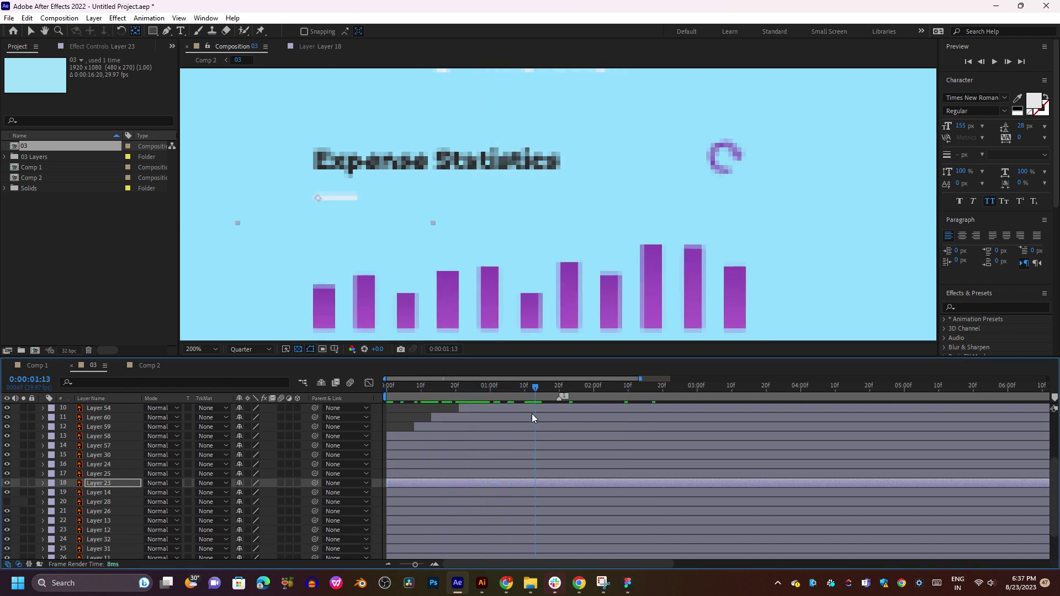
{"action": "left_click_drag", "start_coordinate": [532, 413], "coordinate": [413, 458]}
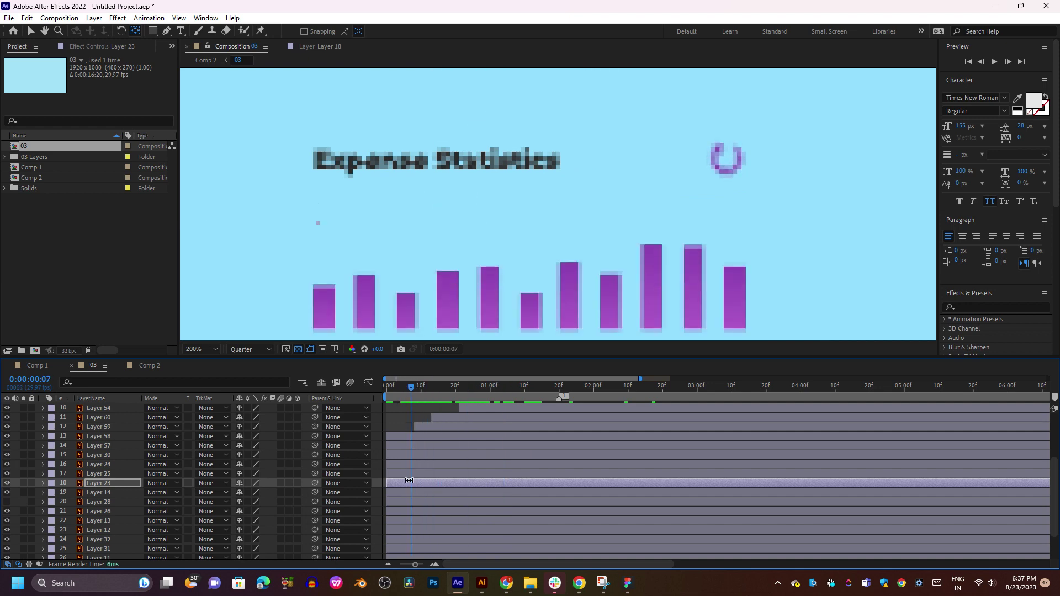
{"action": "left_click_drag", "start_coordinate": [427, 385], "coordinate": [459, 387]}
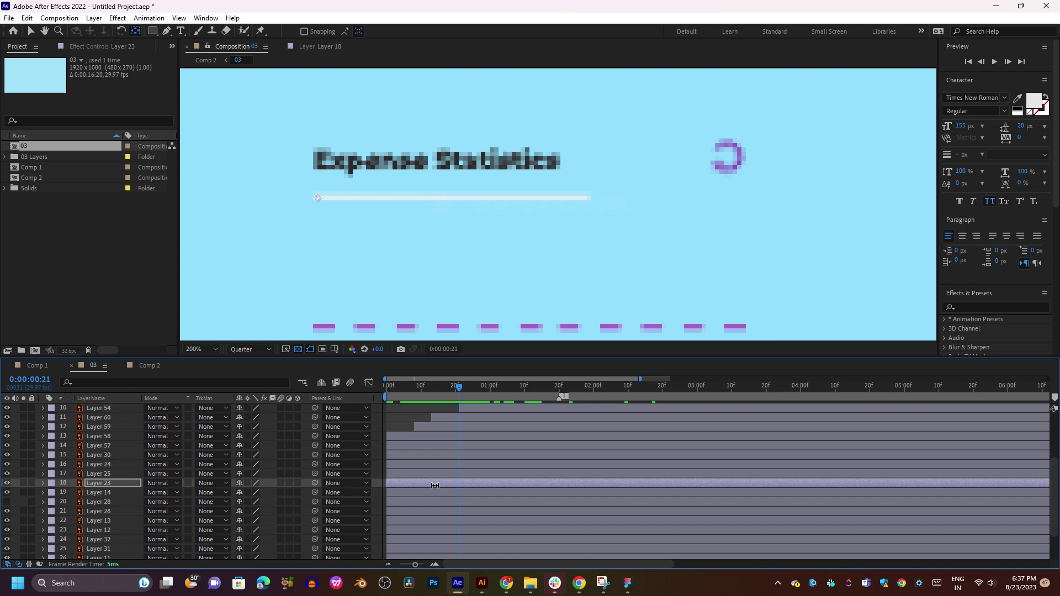
{"action": "key", "text": "comma"}
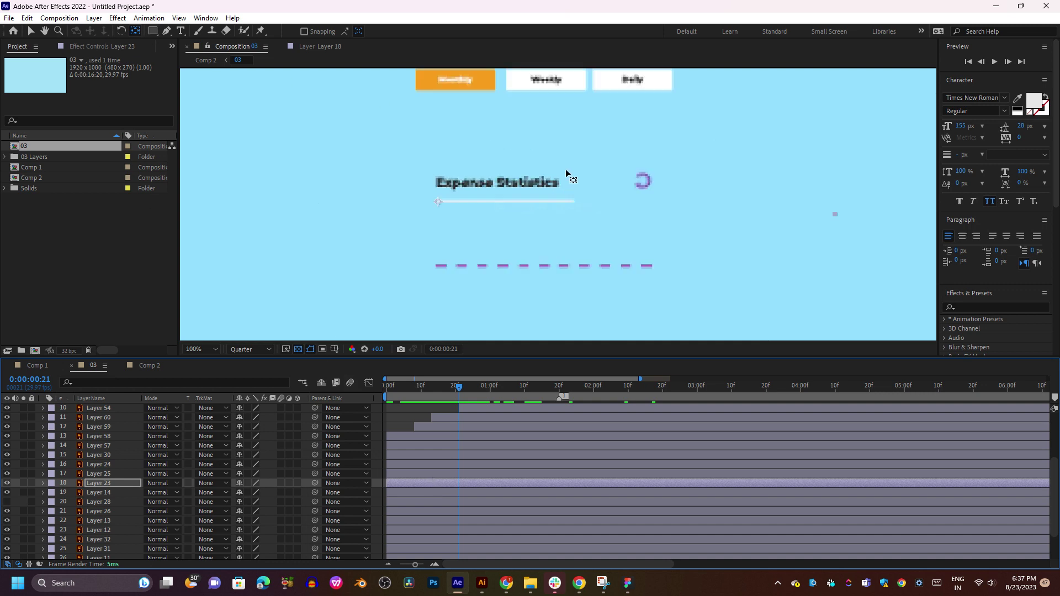
{"action": "key", "text": "comma"}
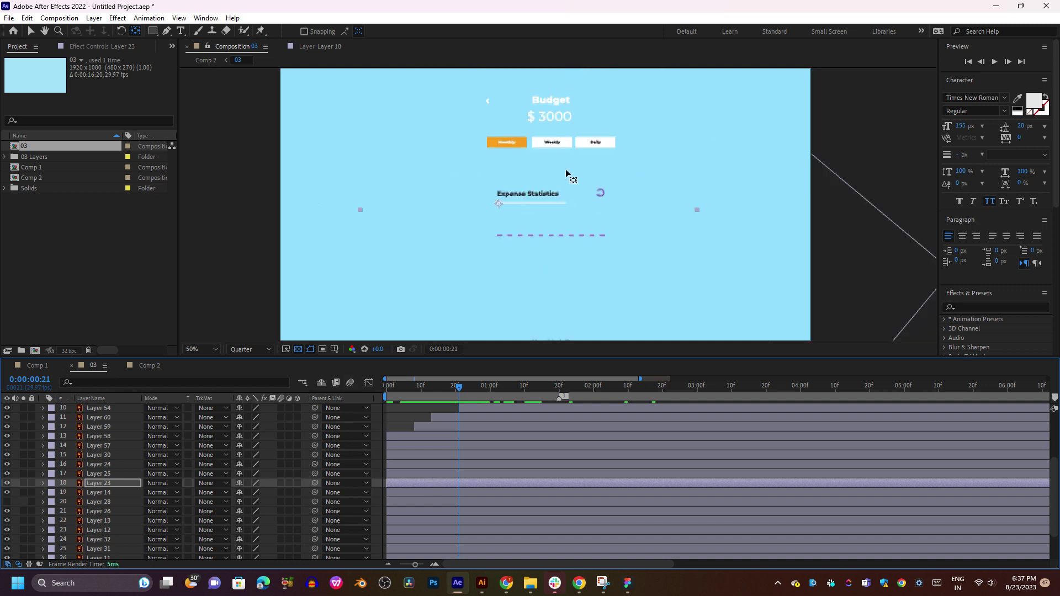
{"action": "key", "text": "period"}
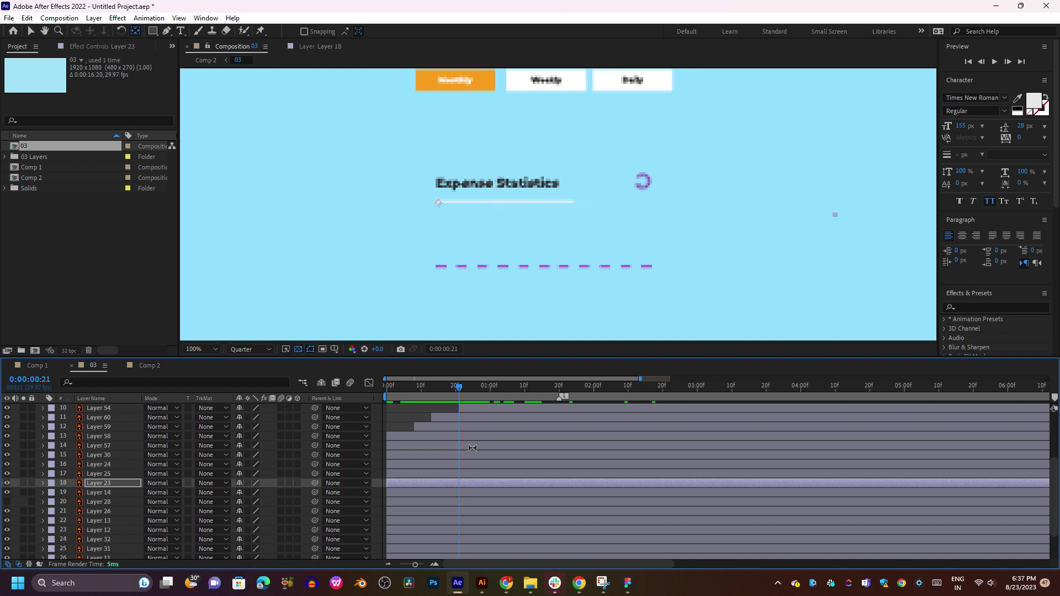
{"action": "left_click", "coordinate": [455, 475]}
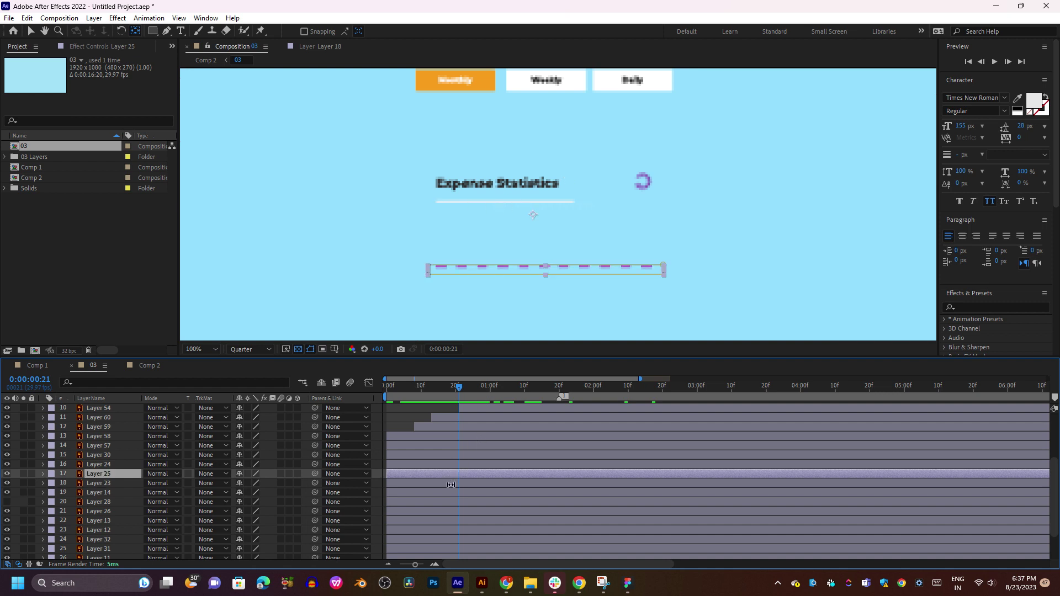
{"action": "left_click", "coordinate": [451, 484]}
{"action": "mouse_move", "coordinate": [440, 199]}
{"action": "left_mouse_down"}
{"action": "mouse_move", "coordinate": [452, 188]}
{"action": "mouse_move", "coordinate": [440, 183]}
{"action": "left_mouse_up"}
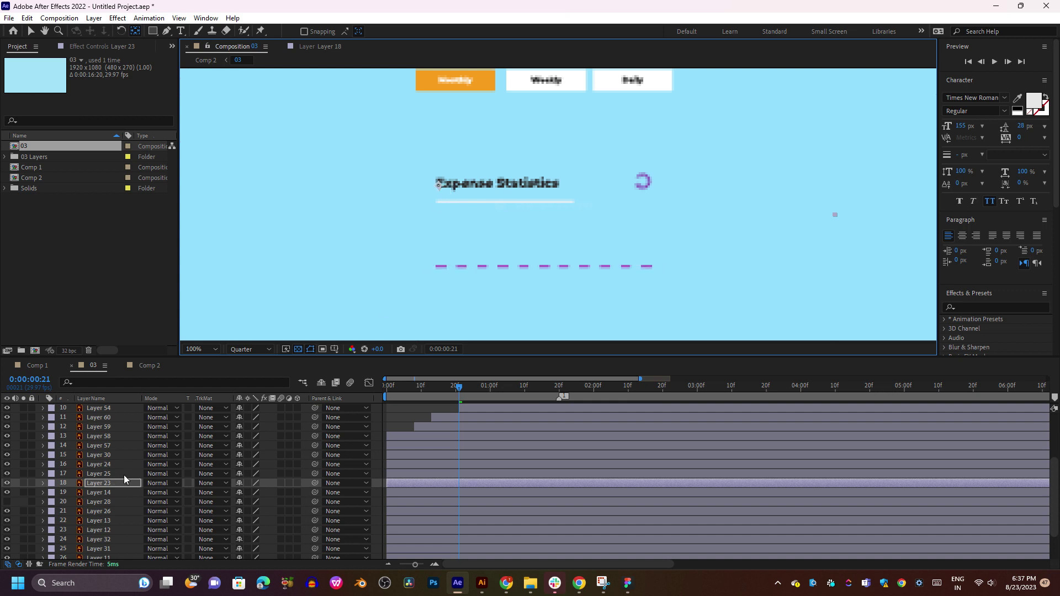
{"action": "key", "text": "ctrl+z"}
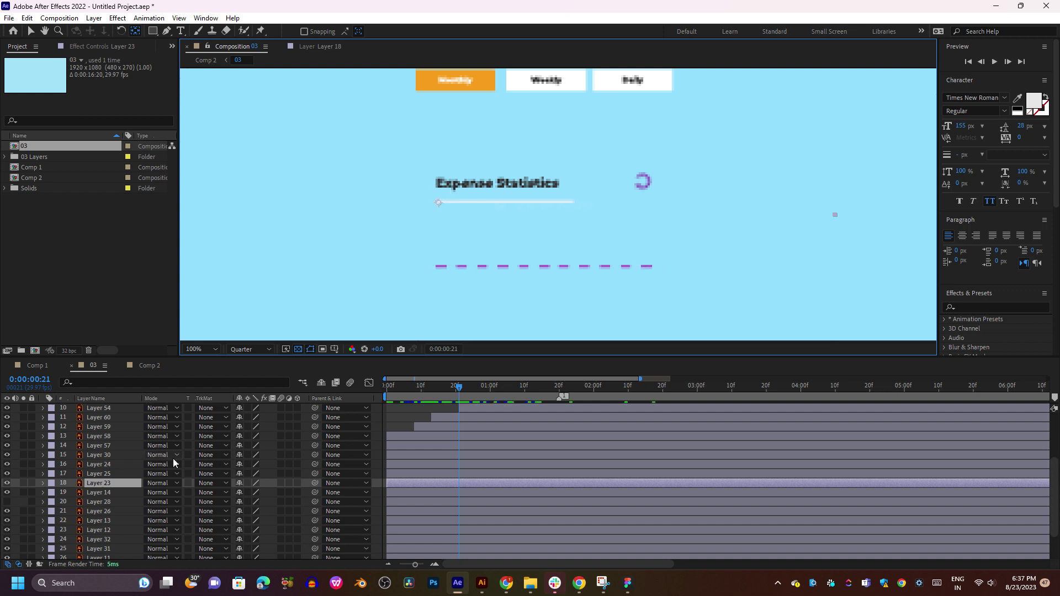
Move Layer 14's anchor point to the left edge of the Expense Statistics heading and keyframe its Scale at 100% at 0:00:01:00.
{"action": "left_click", "coordinate": [436, 493]}
{"action": "left_click_drag", "start_coordinate": [533, 214], "coordinate": [442, 184]}
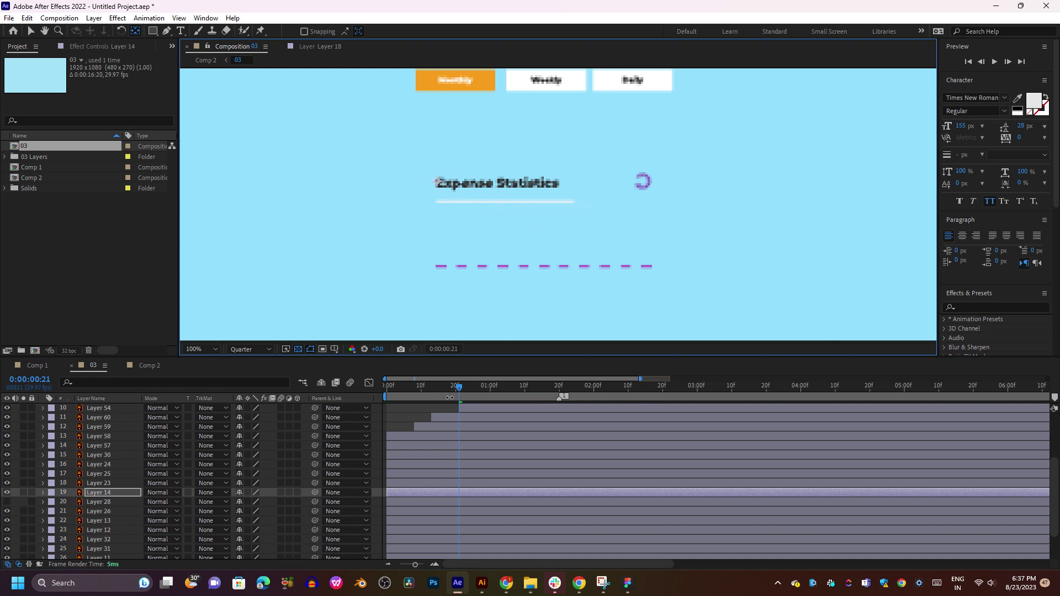
{"action": "left_click_drag", "start_coordinate": [424, 389], "coordinate": [492, 396]}
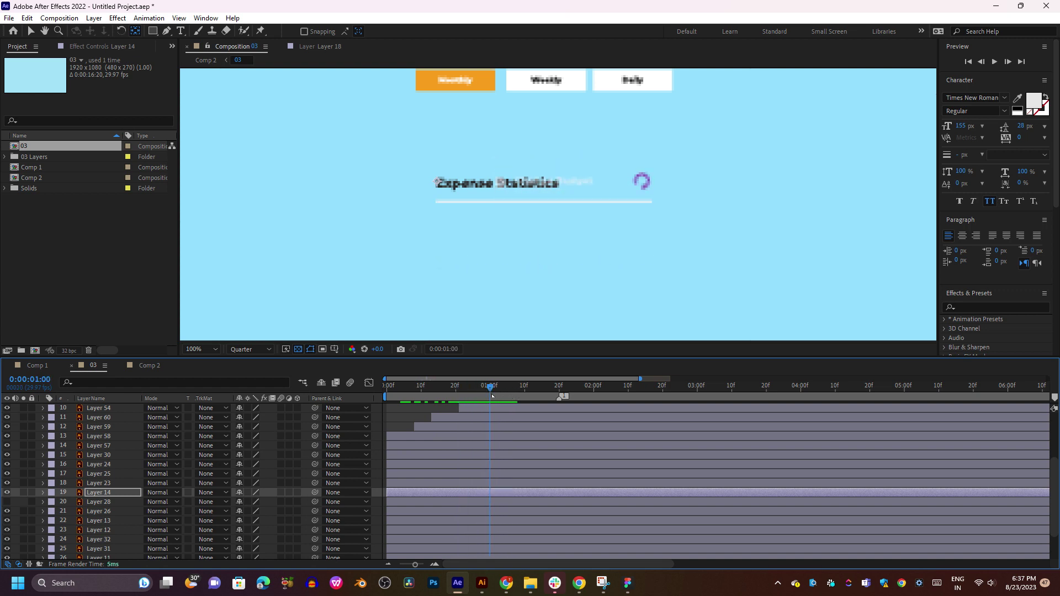
{"action": "key", "text": "s"}
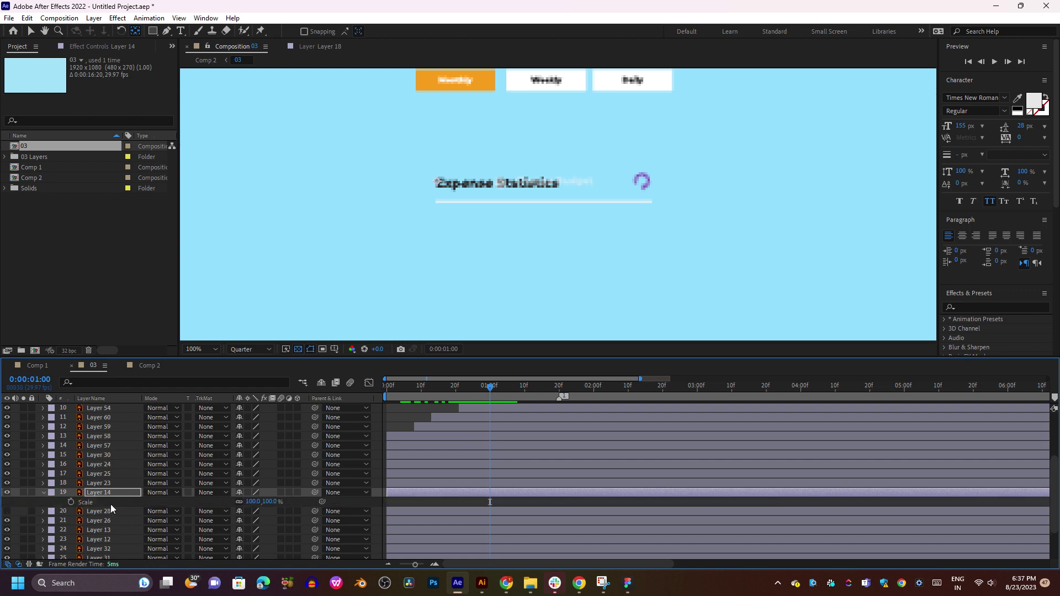
{"action": "left_click", "coordinate": [75, 502]}
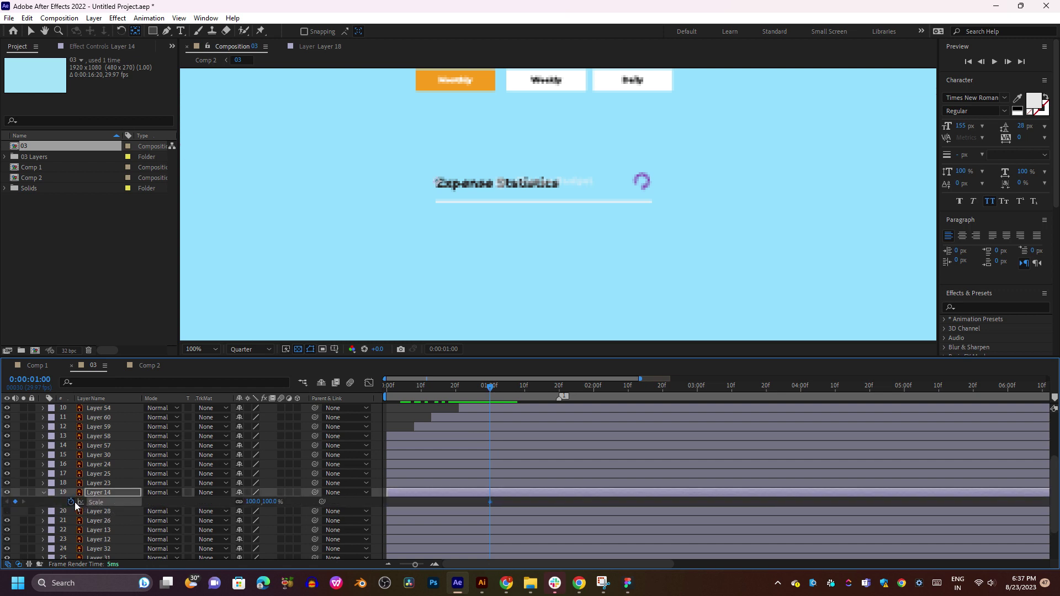
At 0:00:00:11, unlink Layer 14's Scale dimensions, set the horizontal scale to 0%, and preview the heading's growth.
{"action": "left_click", "coordinate": [424, 386]}
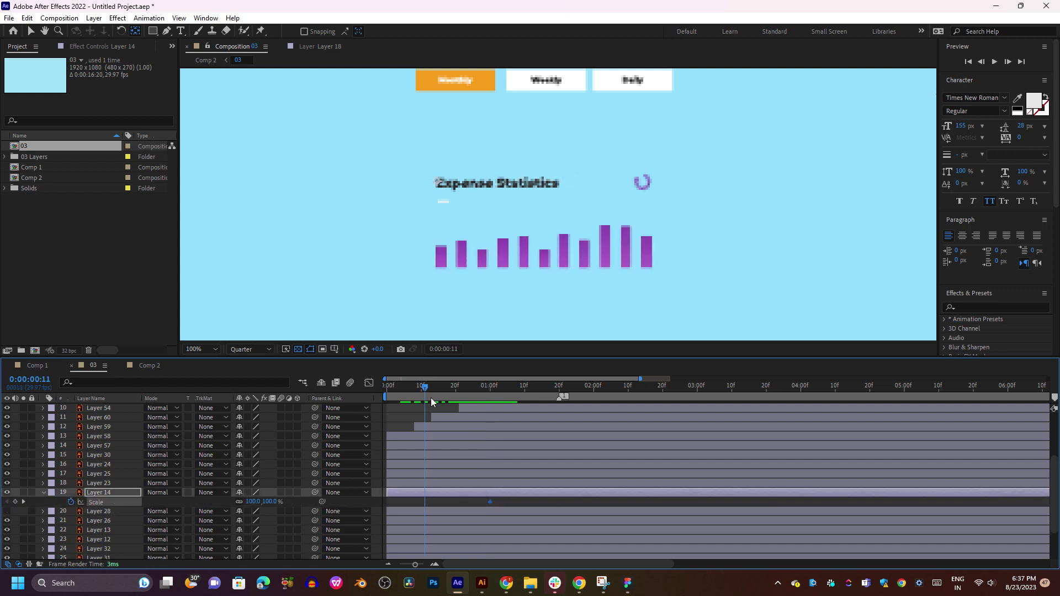
{"action": "left_click", "coordinate": [239, 501]}
{"action": "left_click_drag", "start_coordinate": [271, 501], "coordinate": [427, 501]}
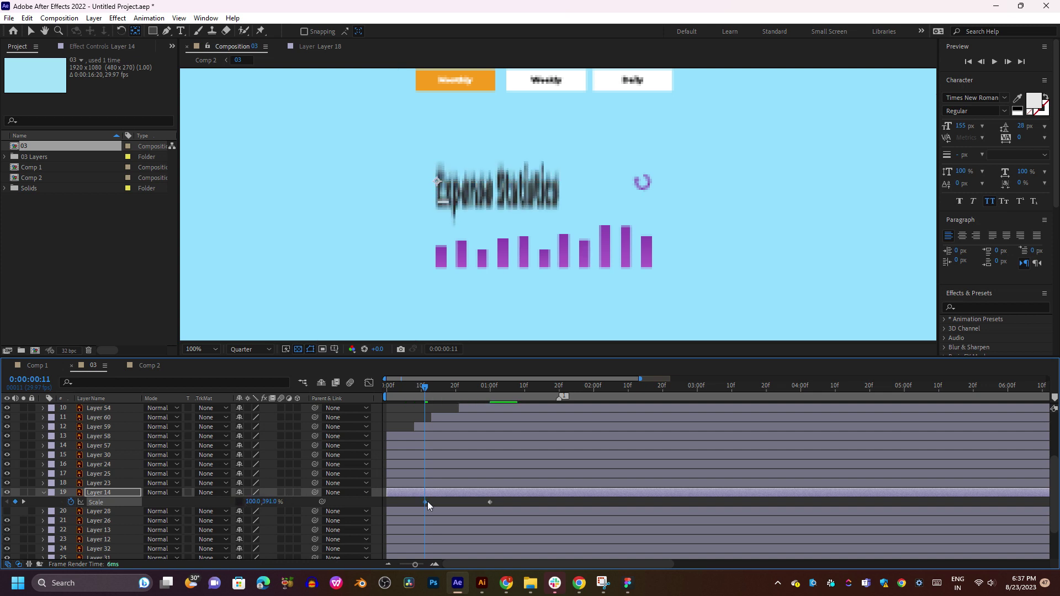
{"action": "key", "text": "ctrl+z"}
{"action": "left_click", "coordinate": [252, 501]}
{"action": "type", "text": "0"}
{"action": "key", "text": "Return"}
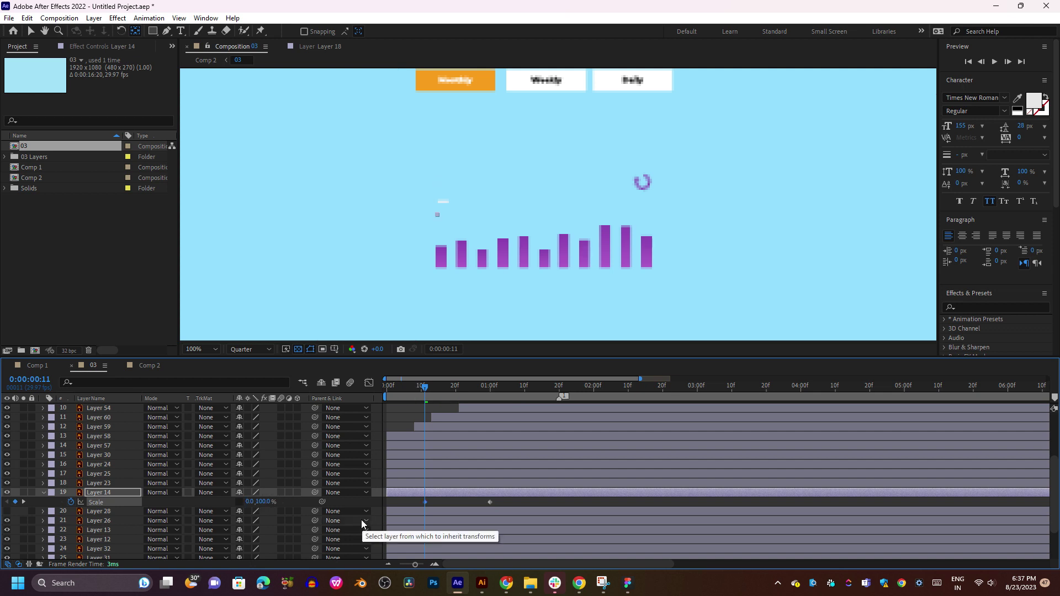
{"action": "key", "text": "space"}
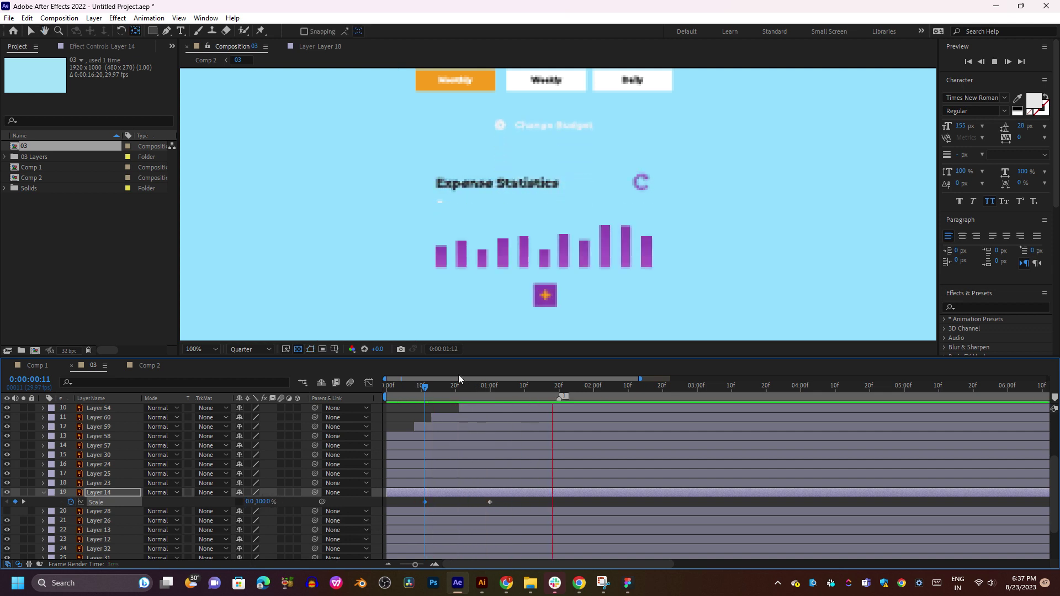
Move Layer 14's 0% horizontal Scale keyframe earlier to 0:00:00:04 and preview the heading's growth.
{"action": "mouse_move", "coordinate": [445, 392]}
{"action": "left_mouse_down"}
{"action": "mouse_move", "coordinate": [486, 390]}
{"action": "mouse_move", "coordinate": [439, 397]}
{"action": "left_mouse_up"}
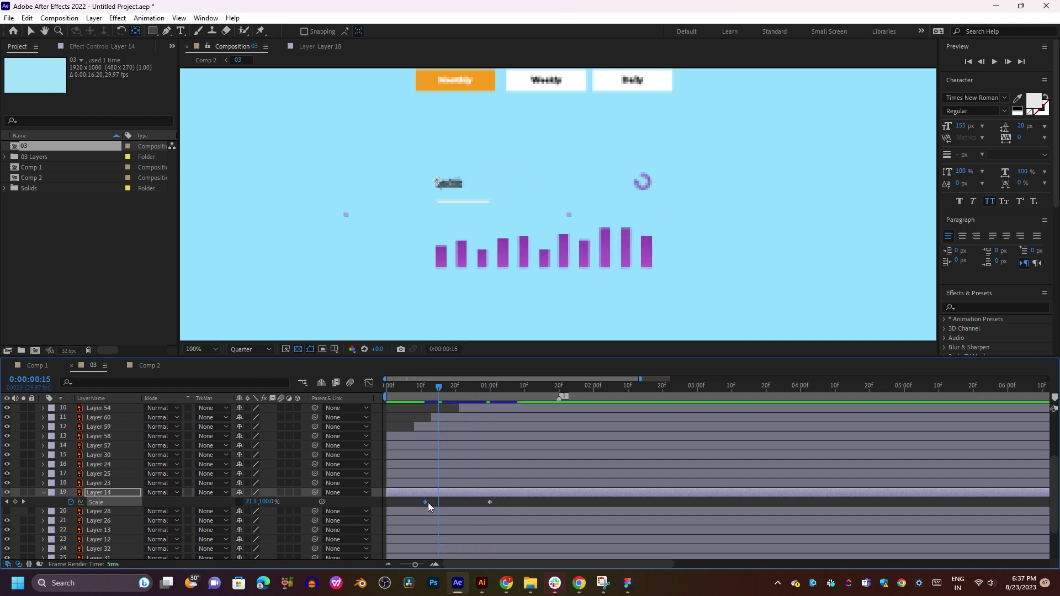
{"action": "left_click_drag", "start_coordinate": [426, 503], "coordinate": [401, 502]}
{"action": "left_click", "coordinate": [401, 397]}
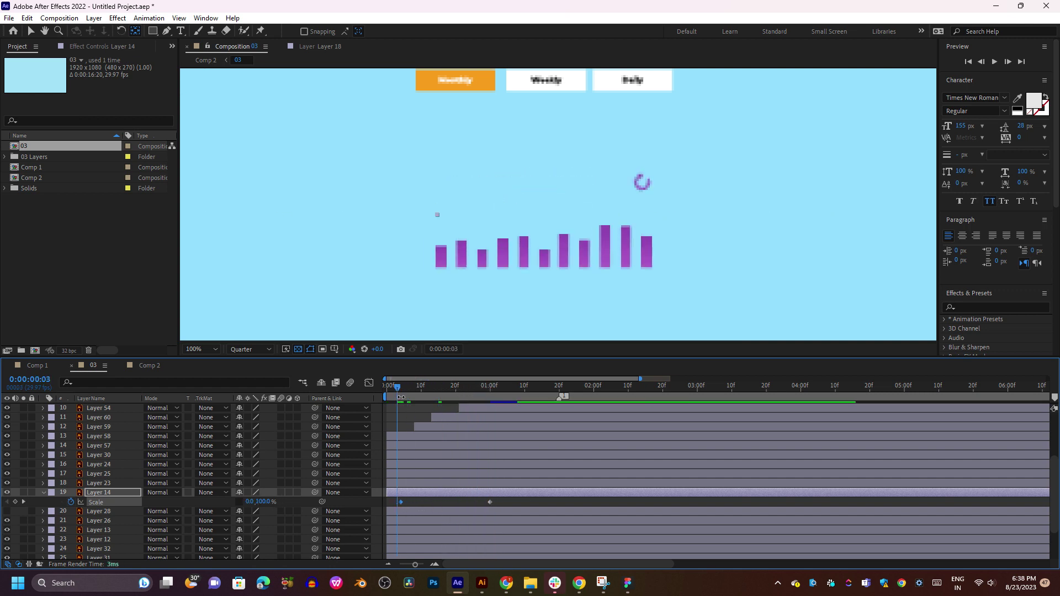
{"action": "key", "text": "space"}
{"action": "key", "text": "space"}
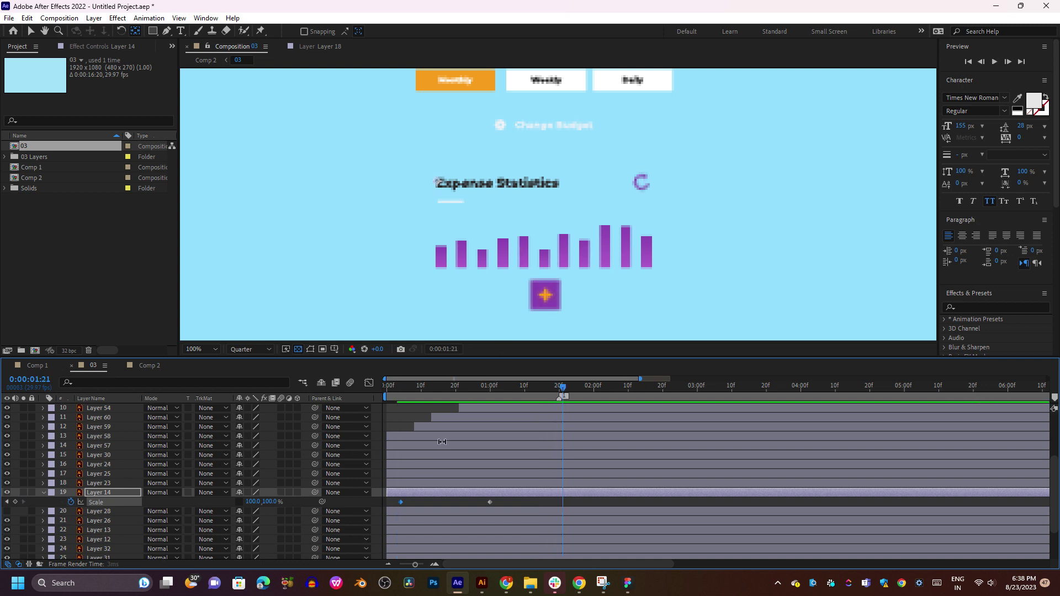
{"action": "left_click_drag", "start_coordinate": [408, 388], "coordinate": [404, 393]}
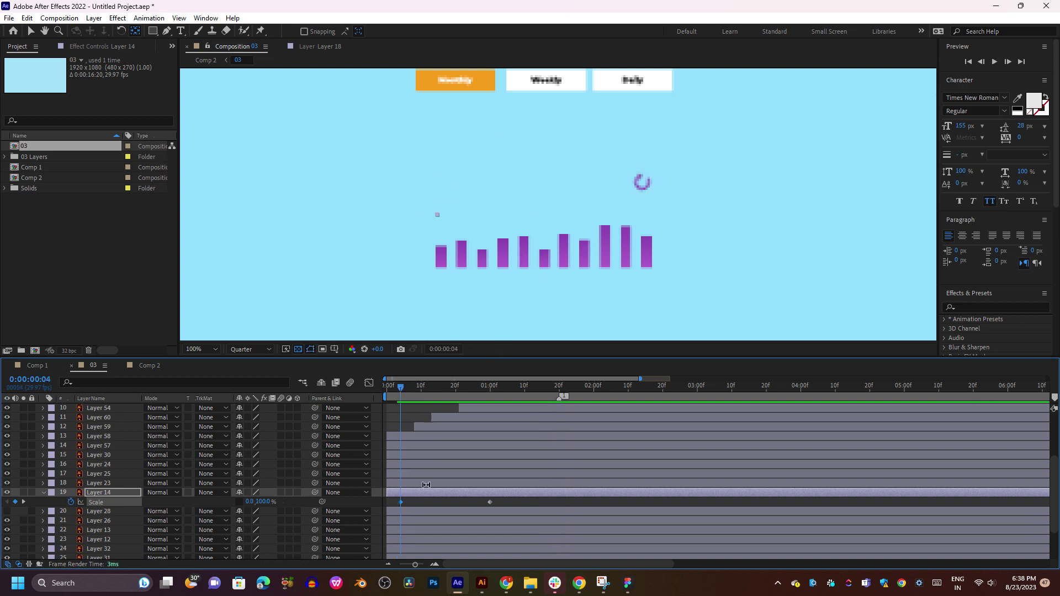
Delete both of Layer 14's Scale keyframes and set its horizontal scale to 100%.
{"action": "left_click_drag", "start_coordinate": [506, 504], "coordinate": [434, 505]}
{"action": "key", "text": "Delete"}
{"action": "mouse_move", "coordinate": [414, 386]}
{"action": "left_mouse_down"}
{"action": "mouse_move", "coordinate": [490, 388]}
{"action": "mouse_move", "coordinate": [431, 397]}
{"action": "left_mouse_up"}
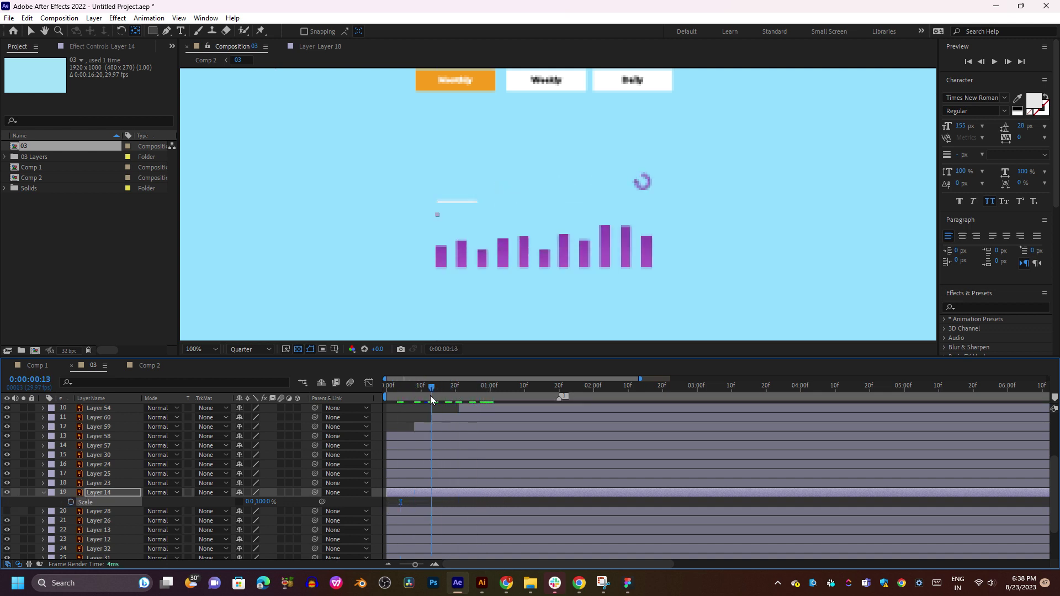
{"action": "left_click", "coordinate": [249, 502]}
{"action": "key", "text": "Return"}
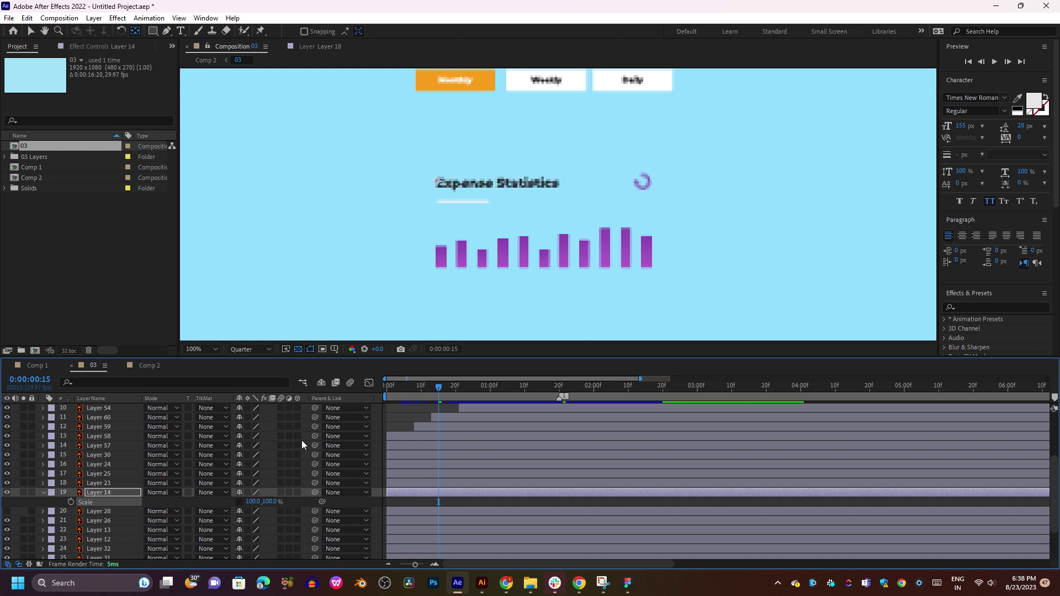
Keyframe Layer 14's Opacity at 100% at 0:00:00:25 and 0% at 0:00:00:14 for a fade-in.
{"action": "left_click_drag", "start_coordinate": [463, 383], "coordinate": [472, 402]}
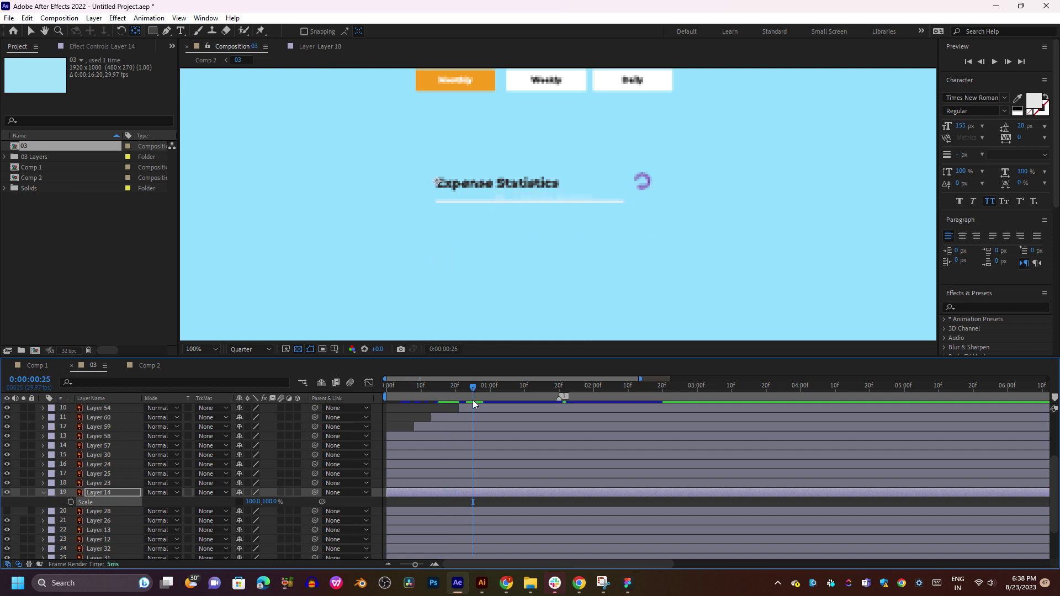
{"action": "key", "text": "t"}
{"action": "left_click", "coordinate": [71, 502]}
{"action": "left_click", "coordinate": [435, 387]}
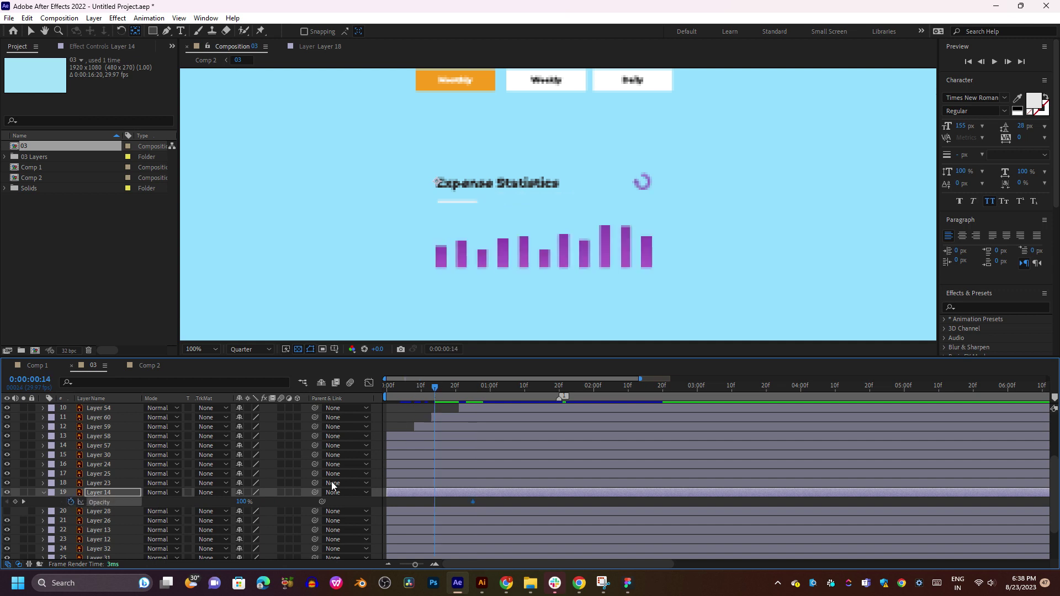
{"action": "left_click", "coordinate": [241, 502]}
{"action": "type", "text": "0"}
{"action": "key", "text": "Return"}
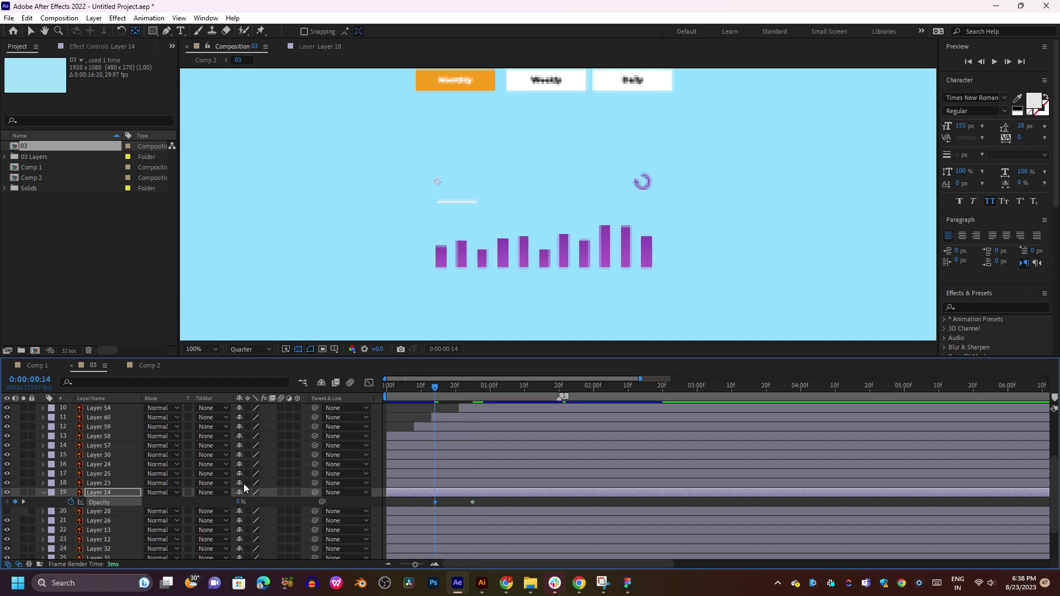
Apply Easy Ease to both of Layer 14's Opacity keyframes and preview the heading's fade-in.
{"action": "left_click_drag", "start_coordinate": [479, 504], "coordinate": [427, 504]}
{"action": "key", "text": "F9"}
{"action": "key", "text": "space"}
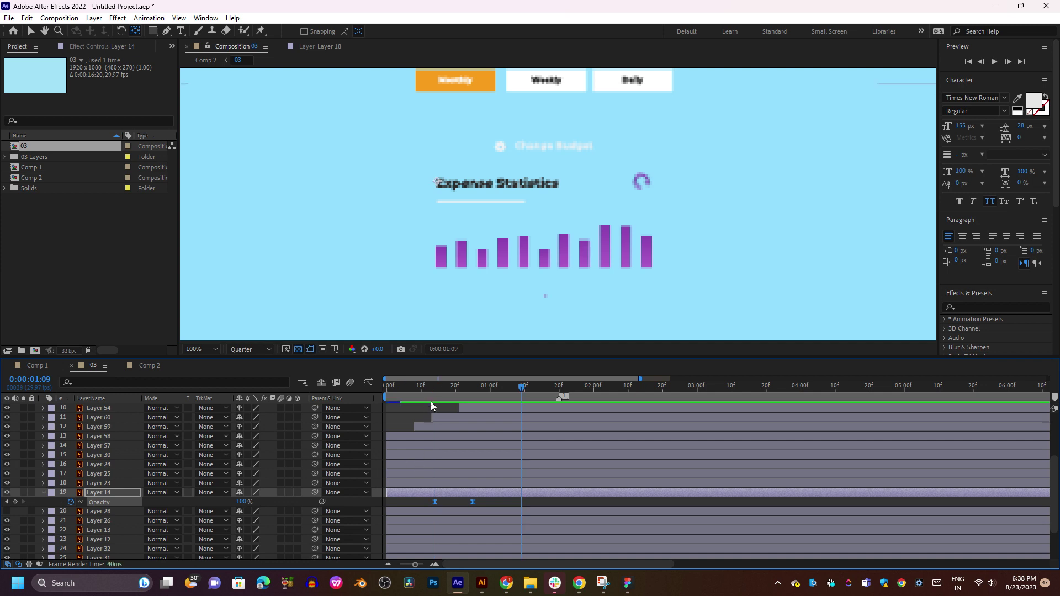
{"action": "key", "text": "space"}
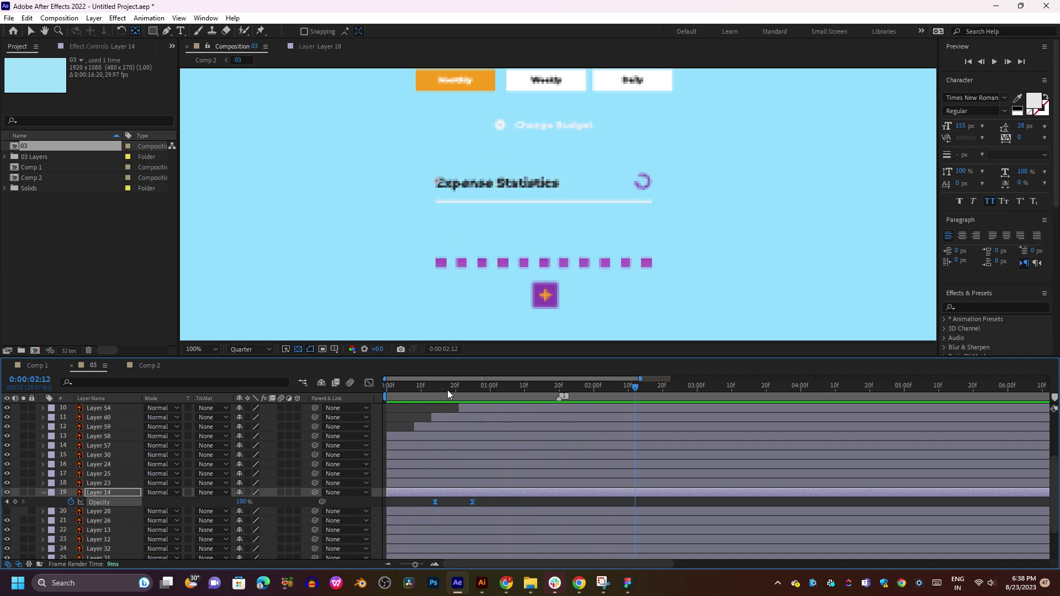
{"action": "key", "text": "space"}
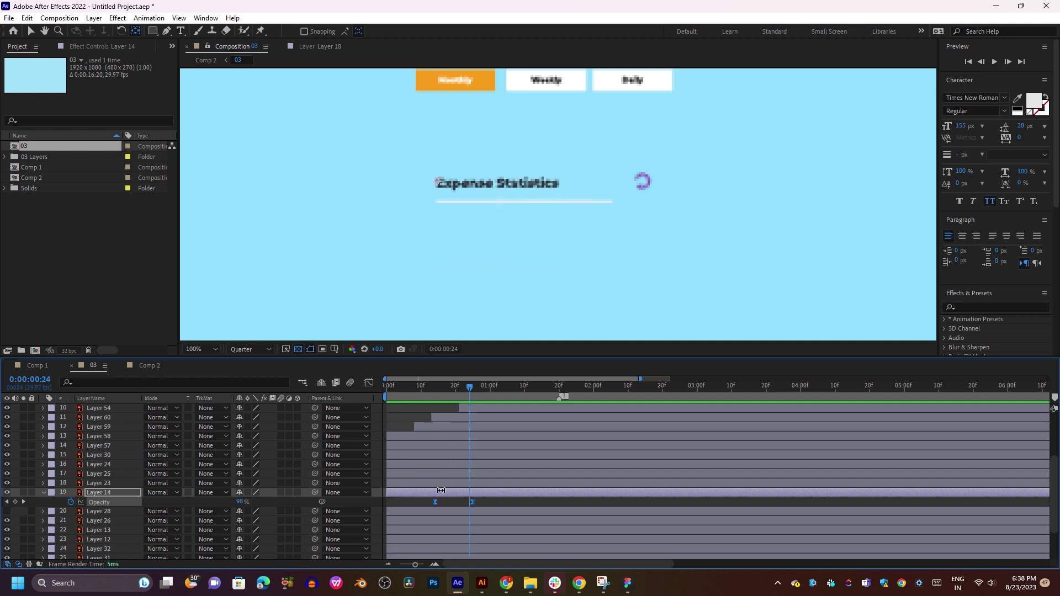
Move Layer 14's Opacity keyframes to 0:00:00:06 and 0:00:01:00 and preview the slower fade.
{"action": "left_click_drag", "start_coordinate": [439, 502], "coordinate": [407, 504]}
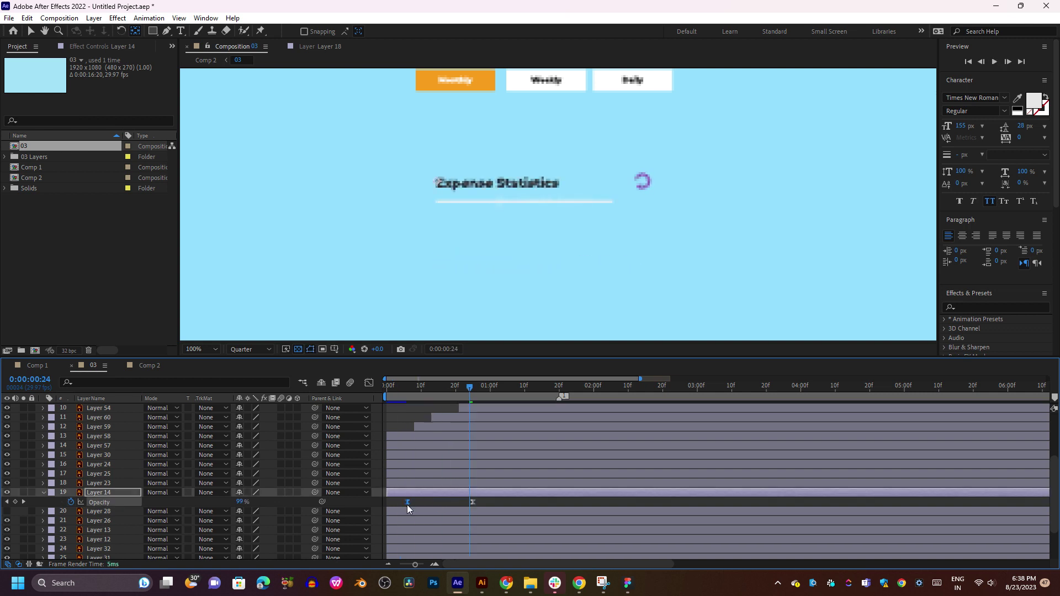
{"action": "left_click_drag", "start_coordinate": [423, 392], "coordinate": [414, 394]}
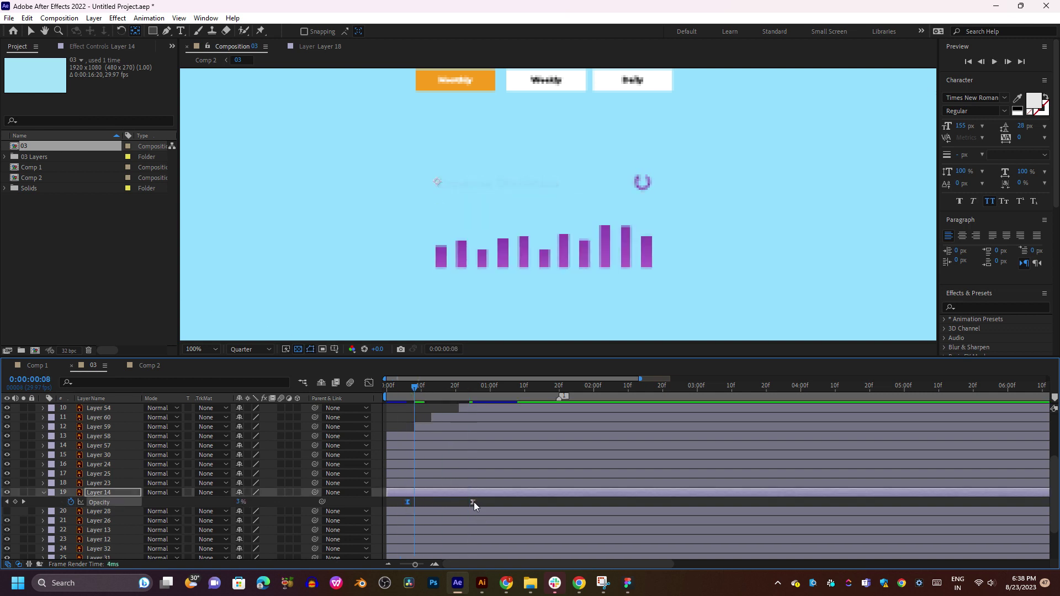
{"action": "left_click_drag", "start_coordinate": [474, 502], "coordinate": [489, 501]}
{"action": "key", "text": "space"}
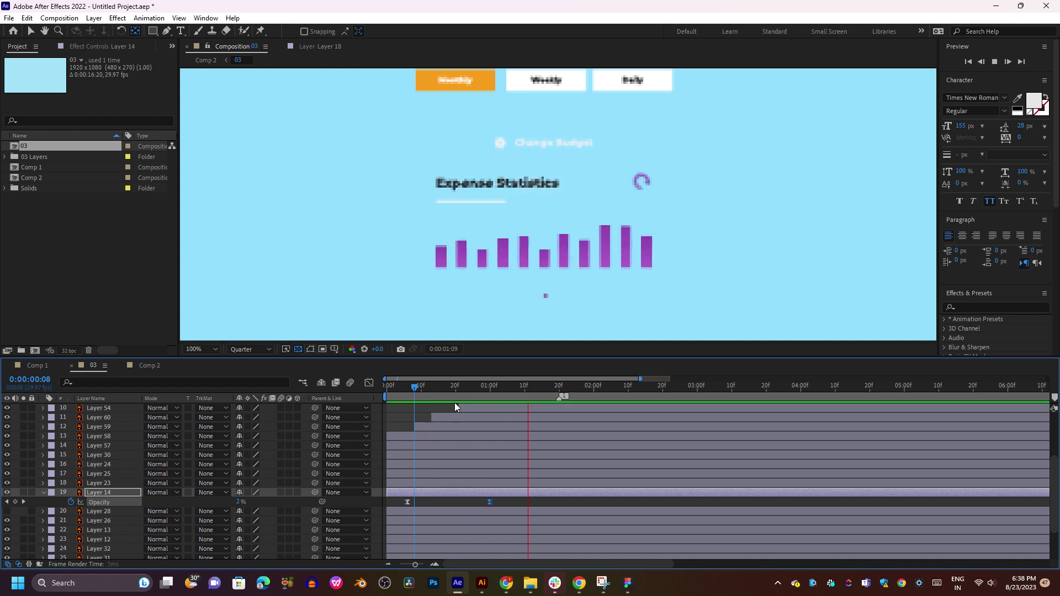
{"action": "left_click", "coordinate": [405, 394]}
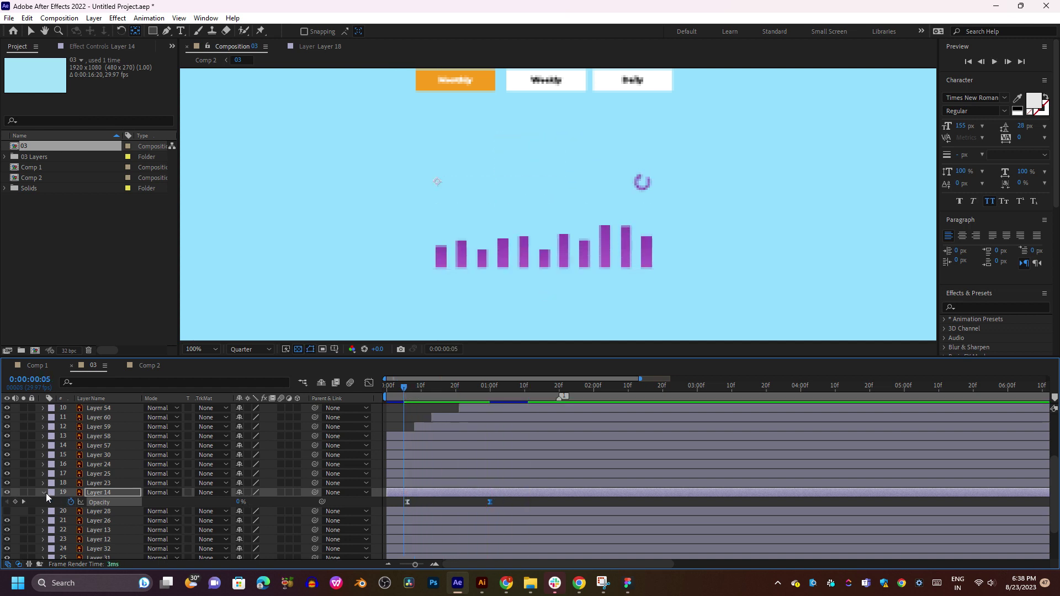
Collapse Layer 14, make Layer 28's white card visible, and review it against the heading and bar animation.
{"action": "left_click", "coordinate": [44, 493]}
{"action": "left_click", "coordinate": [6, 502]}
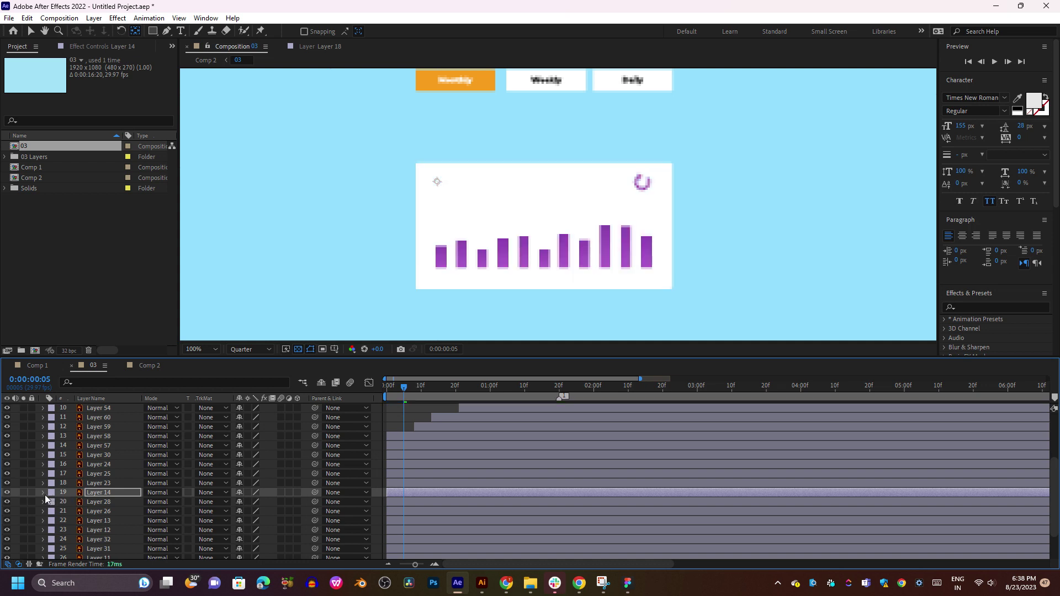
{"action": "left_click", "coordinate": [7, 492]}
{"action": "left_click", "coordinate": [7, 502]}
{"action": "left_click", "coordinate": [7, 502]}
{"action": "left_click", "coordinate": [105, 501]}
{"action": "left_click_drag", "start_coordinate": [425, 388], "coordinate": [384, 395]}
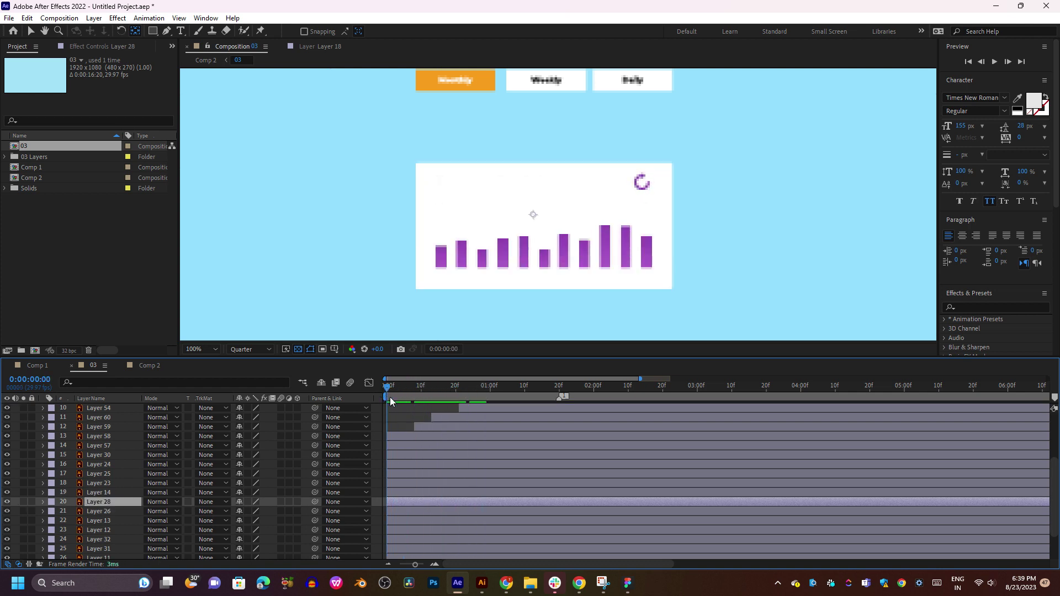
{"action": "scroll", "coordinate": [591, 236], "scroll_direction": "down", "scroll_amount": 2}
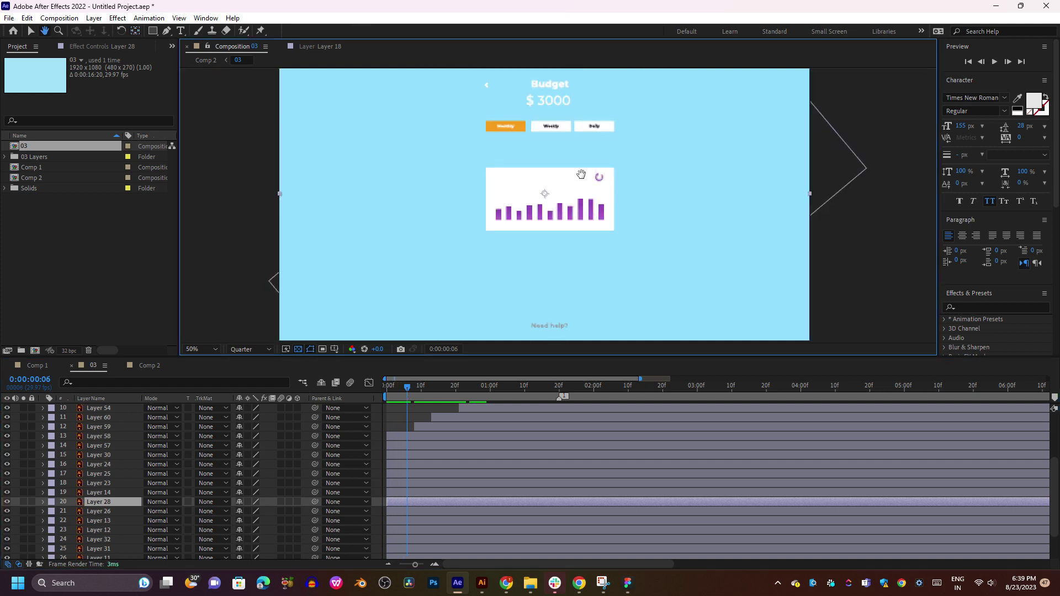
{"action": "left_click_drag", "start_coordinate": [590, 248], "coordinate": [581, 207]}
{"action": "key", "text": "v"}
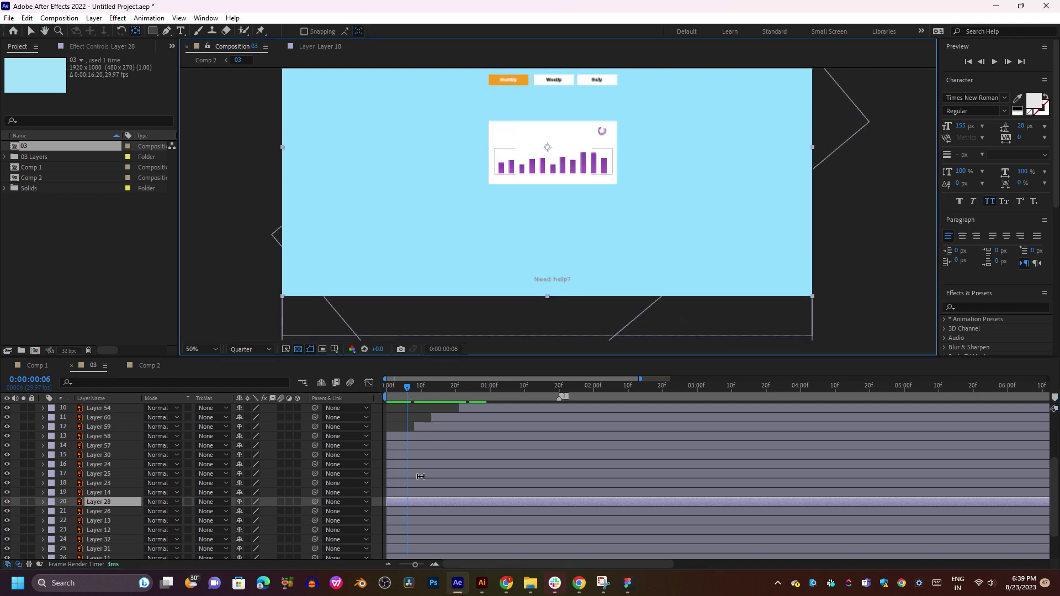
{"action": "left_click_drag", "start_coordinate": [422, 389], "coordinate": [442, 406]}
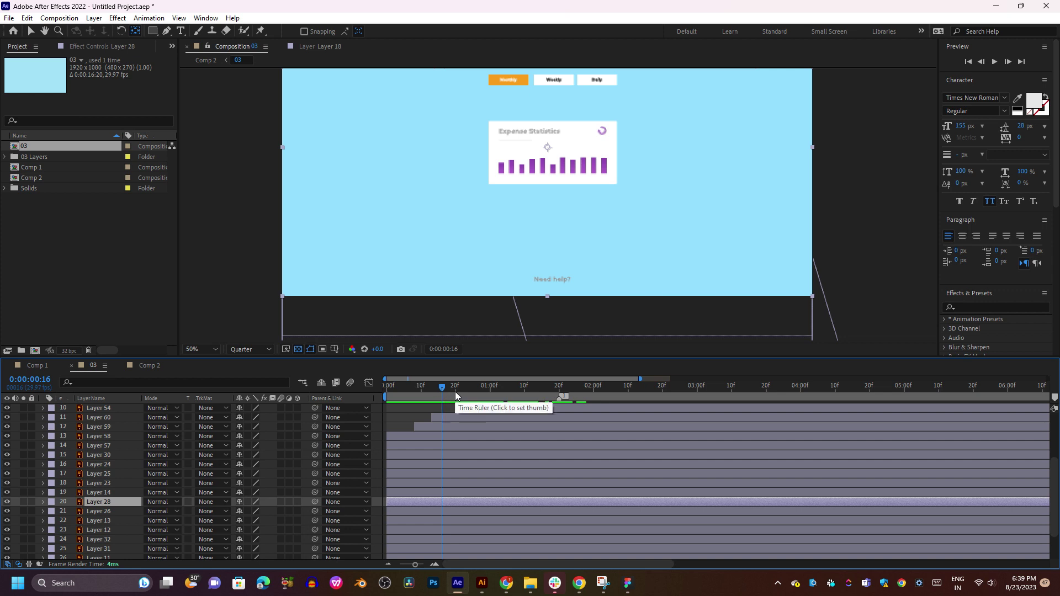
{"action": "key", "text": "space"}
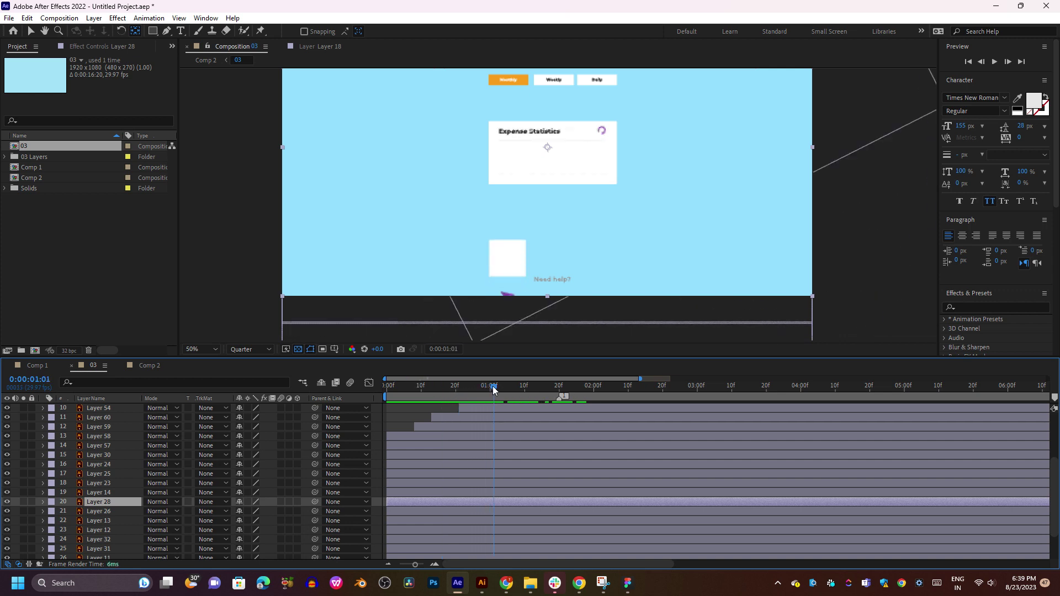
Keyframe Layer 28's Position at 960, 540 at 0:00:00:23 and at 960, 1162 at 0:00:00:14.
{"action": "left_click", "coordinate": [456, 390]}
{"action": "left_click_drag", "start_coordinate": [456, 389], "coordinate": [467, 390]}
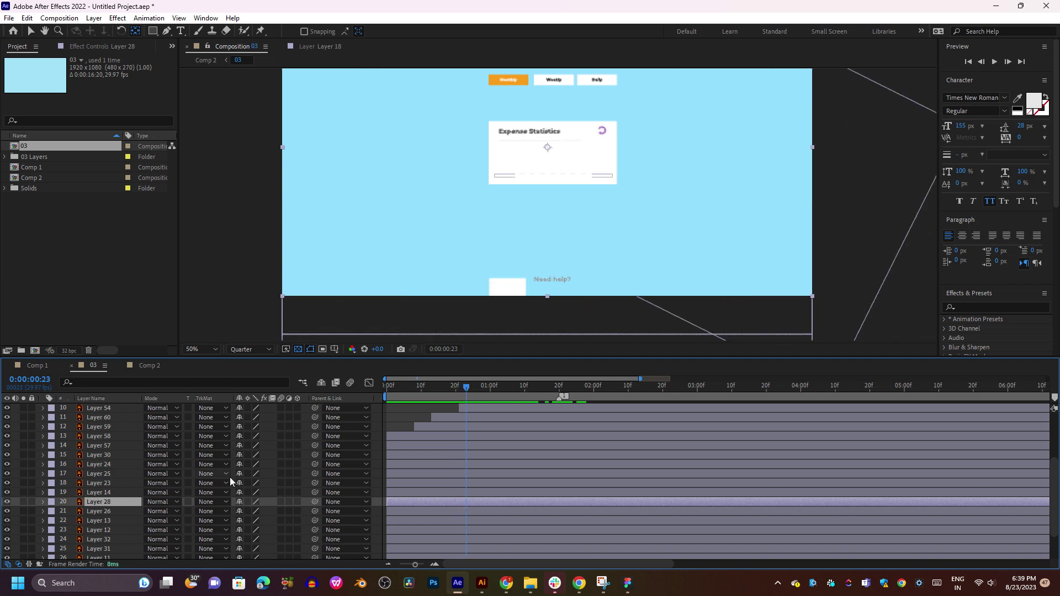
{"action": "key", "text": "p"}
{"action": "left_click", "coordinate": [71, 512]}
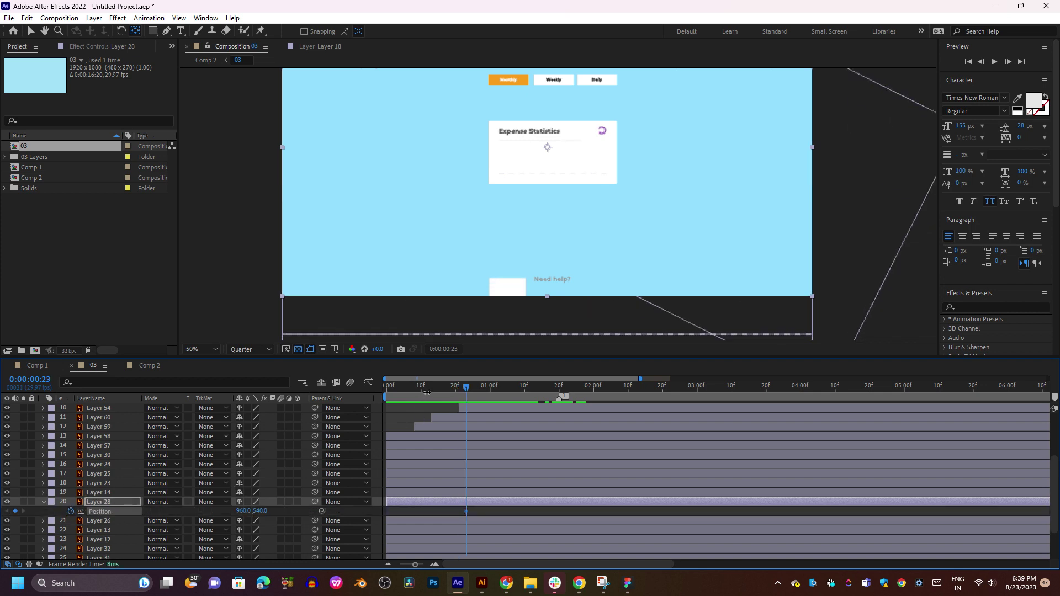
{"action": "left_click", "coordinate": [435, 390]}
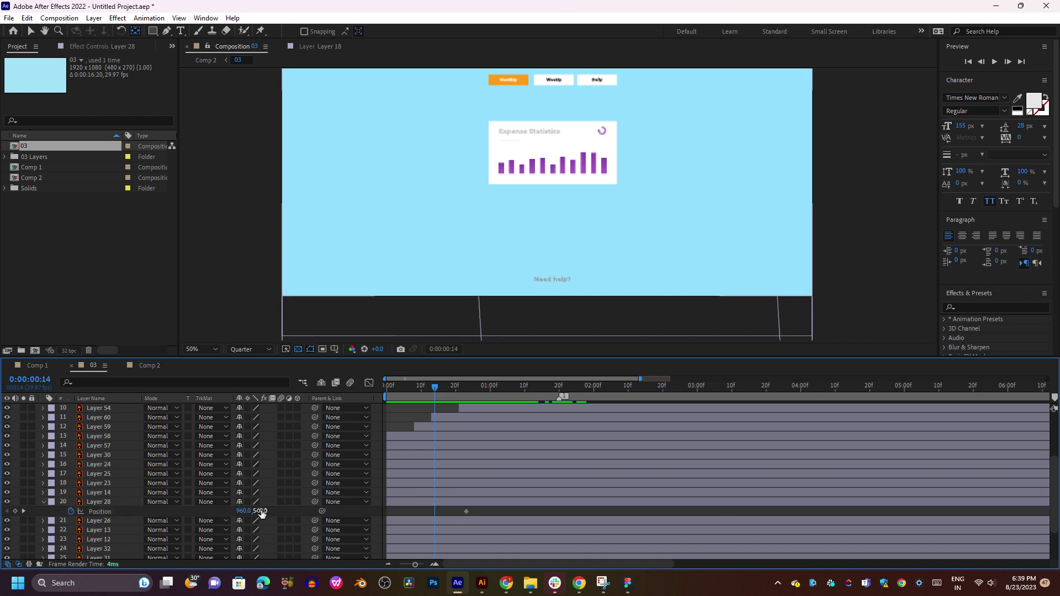
{"action": "left_click_drag", "start_coordinate": [260, 512], "coordinate": [622, 497]}
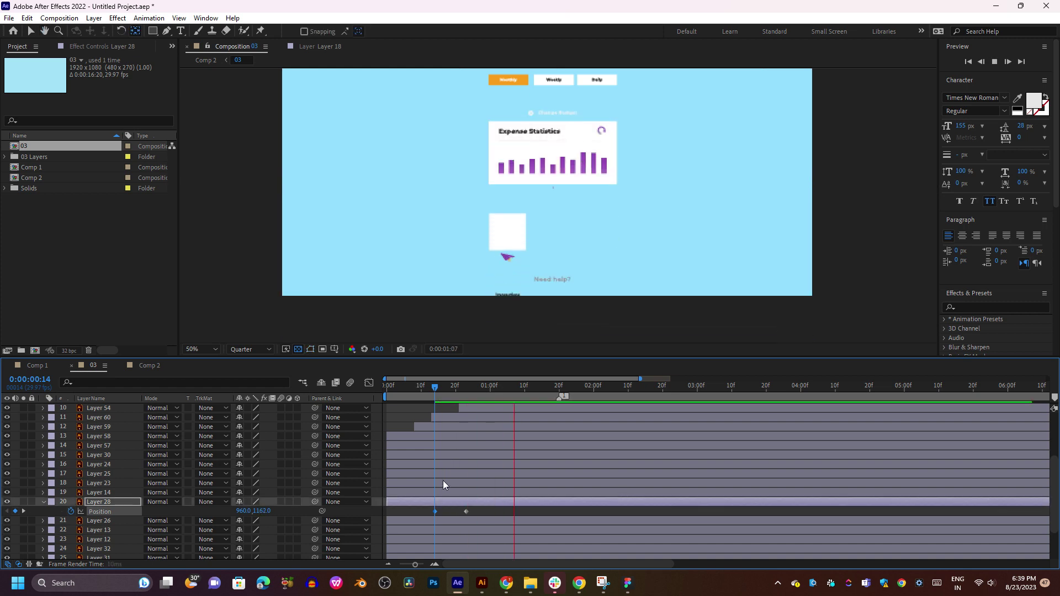
Move Layer 28's starting Position keyframe to 0:00:00:05 and preview the card rising into place.
{"action": "key", "text": "space"}
{"action": "left_click_drag", "start_coordinate": [418, 511], "coordinate": [404, 511]}
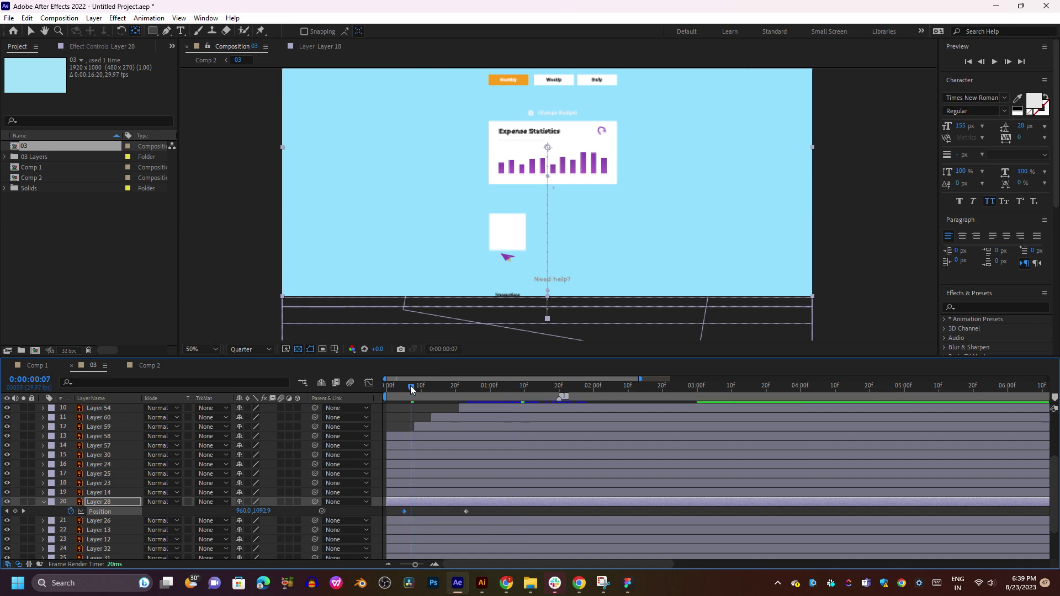
{"action": "left_click", "coordinate": [410, 385]}
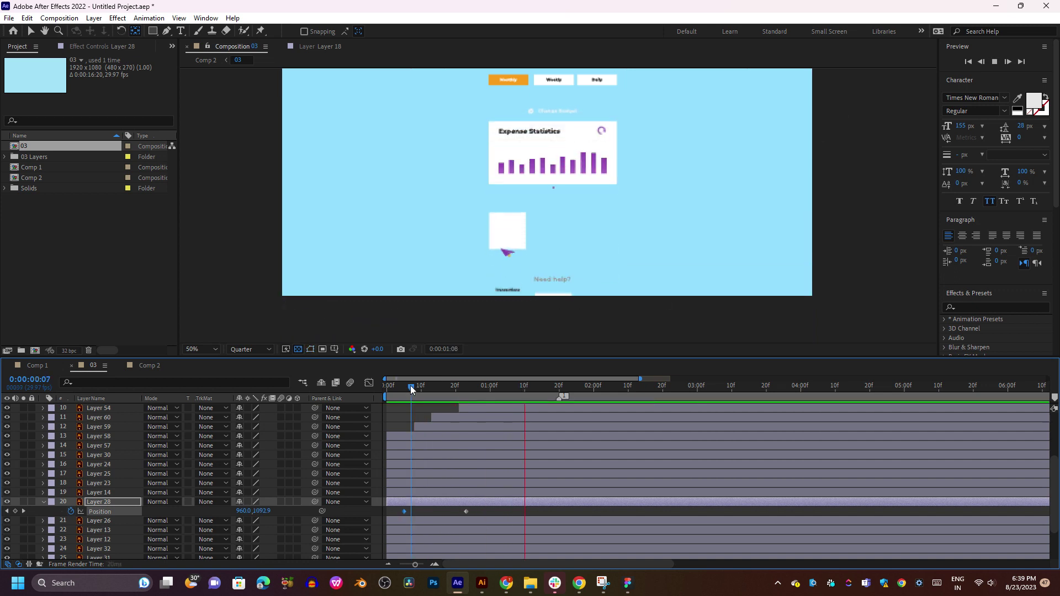
{"action": "left_click", "coordinate": [460, 384]}
{"action": "left_click_drag", "start_coordinate": [460, 384], "coordinate": [418, 395]}
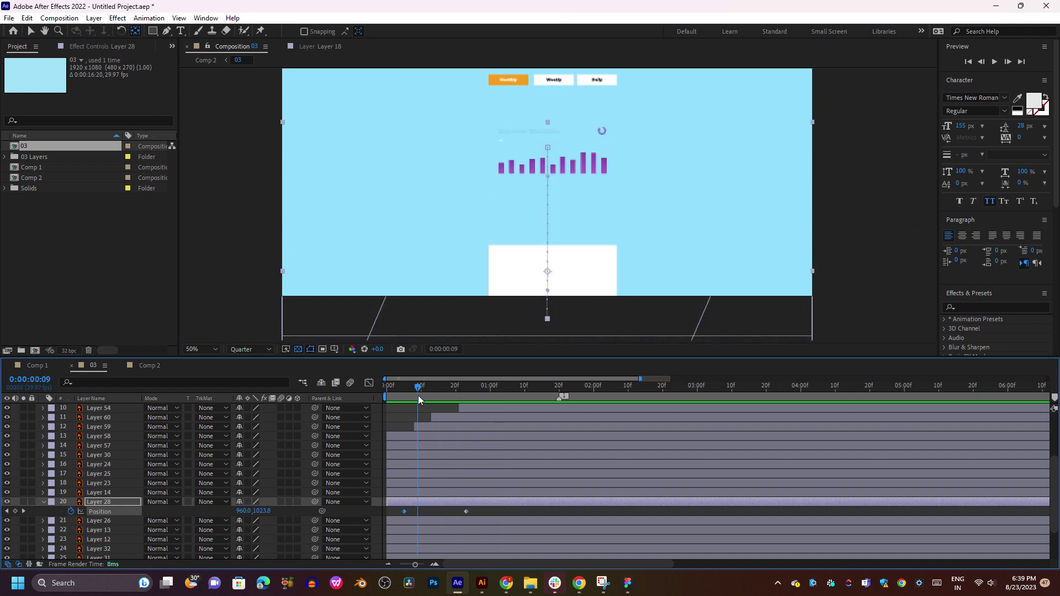
Apply Easy Ease to both of Layer 28's Position keyframes and preview the card's motion.
{"action": "left_click_drag", "start_coordinate": [478, 510], "coordinate": [398, 515]}
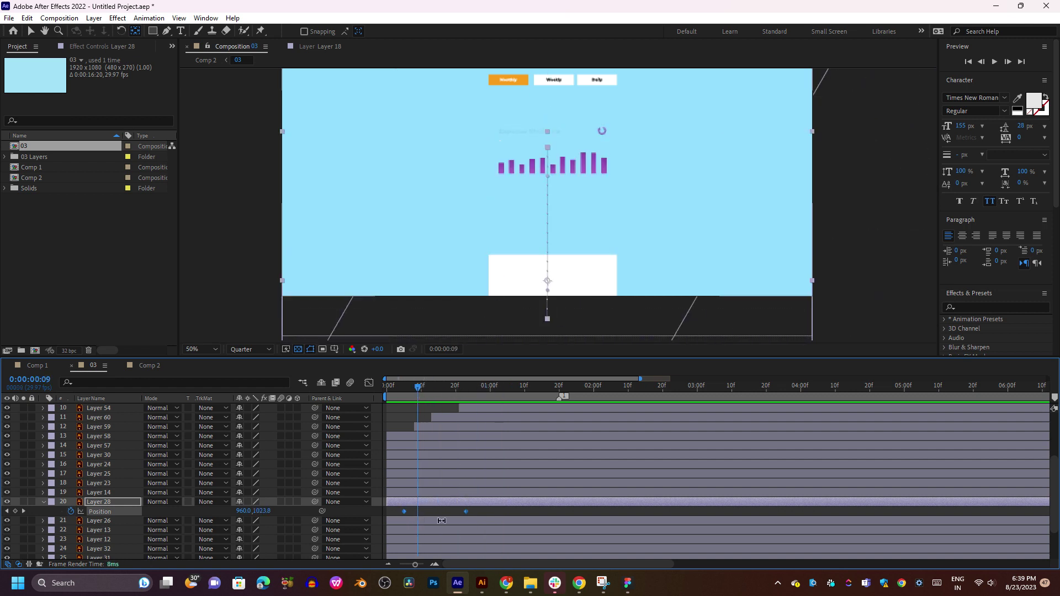
{"action": "right_click", "coordinate": [465, 512]}
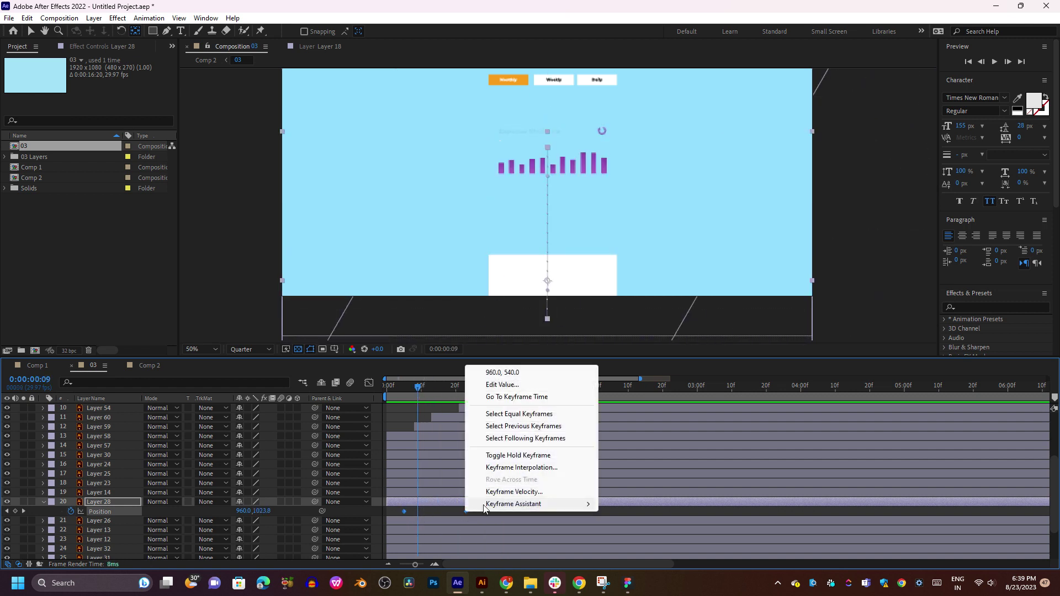
{"action": "mouse_move", "coordinate": [570, 505]}
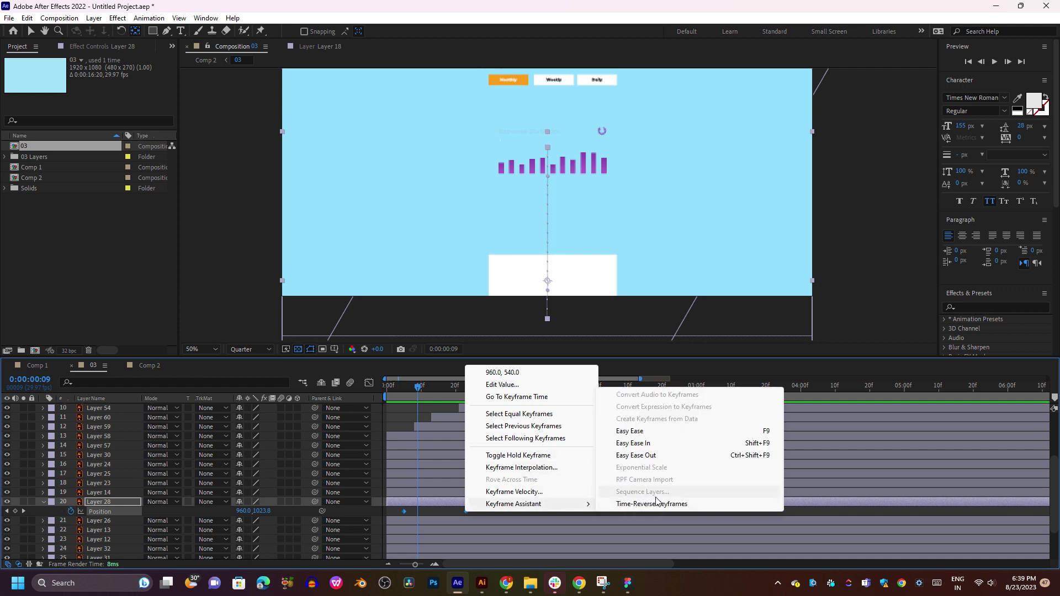
{"action": "left_click", "coordinate": [655, 432]}
{"action": "left_click_drag", "start_coordinate": [424, 396], "coordinate": [404, 387]}
{"action": "key", "text": "space"}
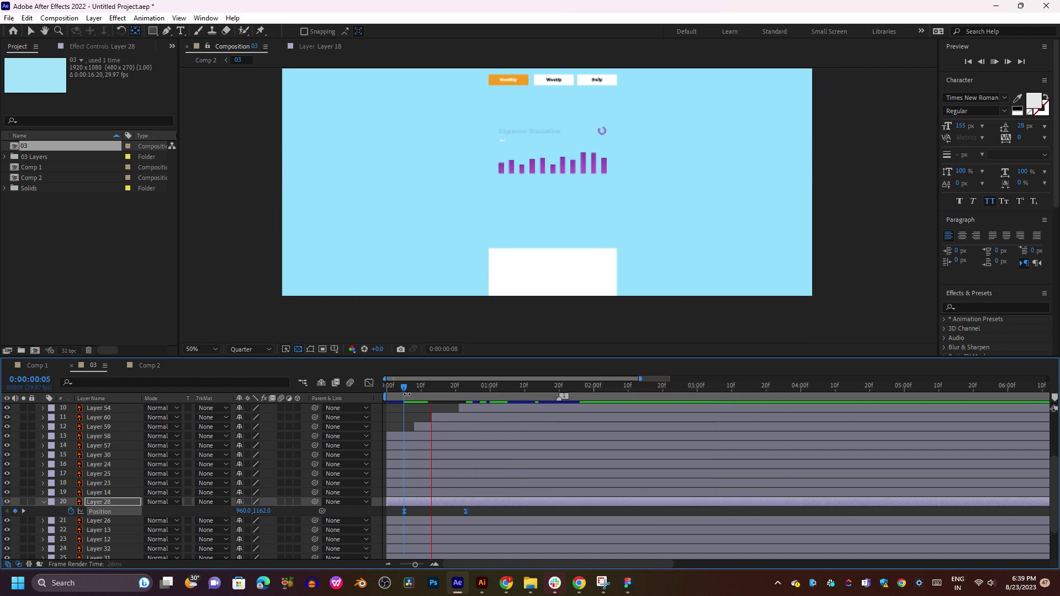
{"action": "key", "text": "space"}
In the speed graph, lengthen the ease into Layer 28's last Position keyframe for a softer stop, and preview it.
{"action": "key", "text": "shift+F3"}
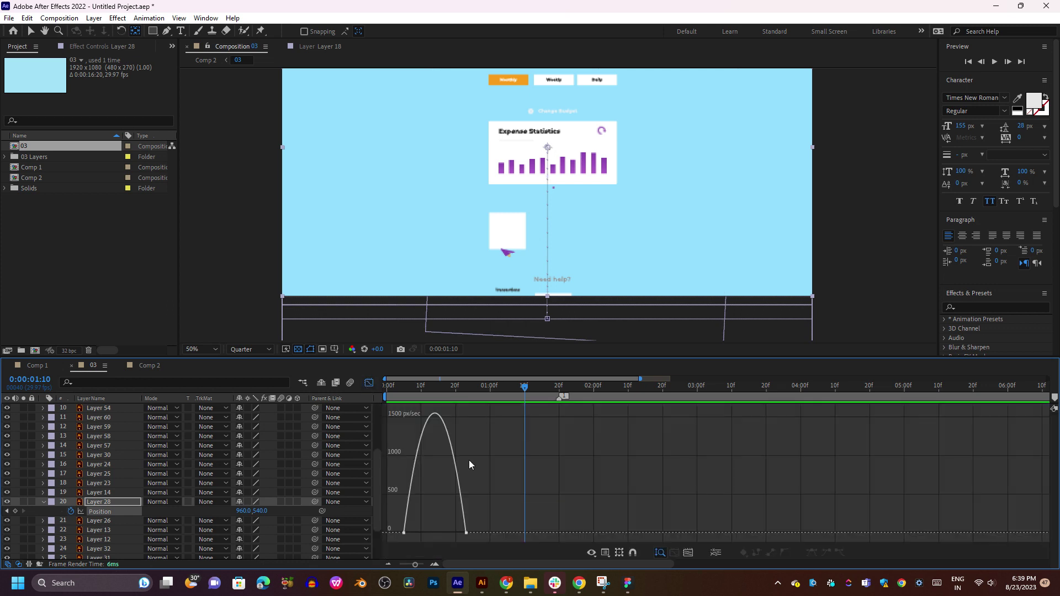
{"action": "left_click_drag", "start_coordinate": [483, 508], "coordinate": [449, 533]}
{"action": "left_click", "coordinate": [408, 388]}
{"action": "key", "text": "space"}
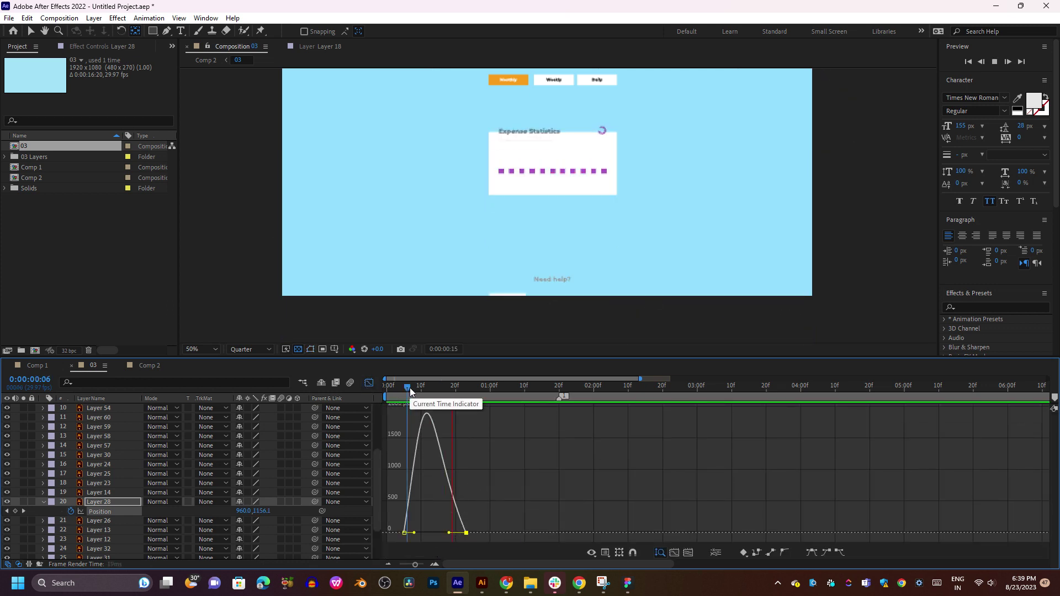
Try a longer ease out of Layer 28's first Position keyframe in the speed graph and preview the card's motion.
{"action": "key", "text": "space"}
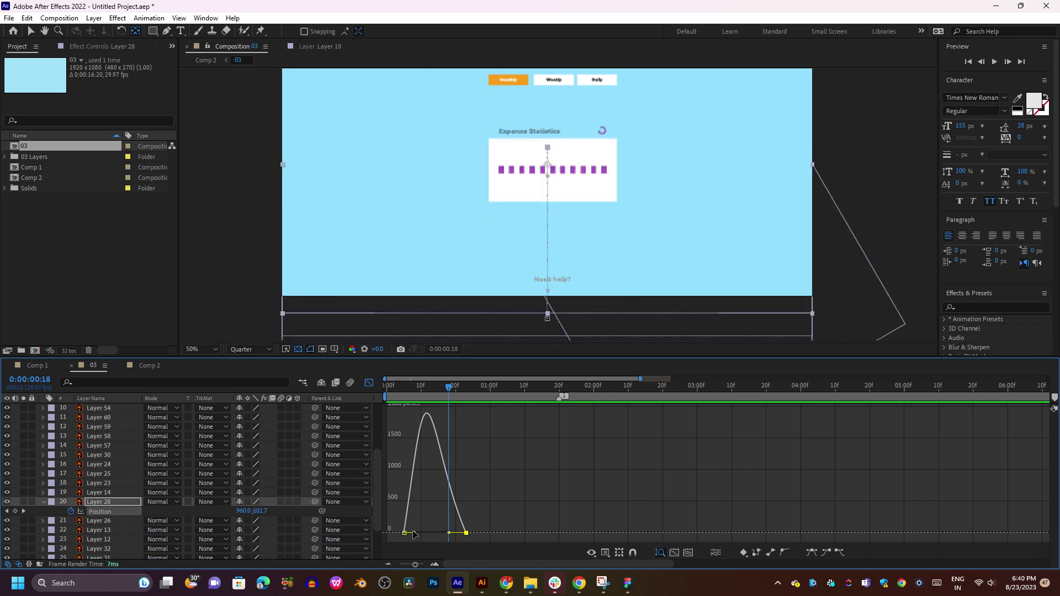
{"action": "left_click_drag", "start_coordinate": [414, 533], "coordinate": [420, 533]}
{"action": "mouse_move", "coordinate": [407, 389]}
{"action": "left_mouse_down"}
{"action": "mouse_move", "coordinate": [436, 390]}
{"action": "mouse_move", "coordinate": [415, 390]}
{"action": "left_mouse_up"}
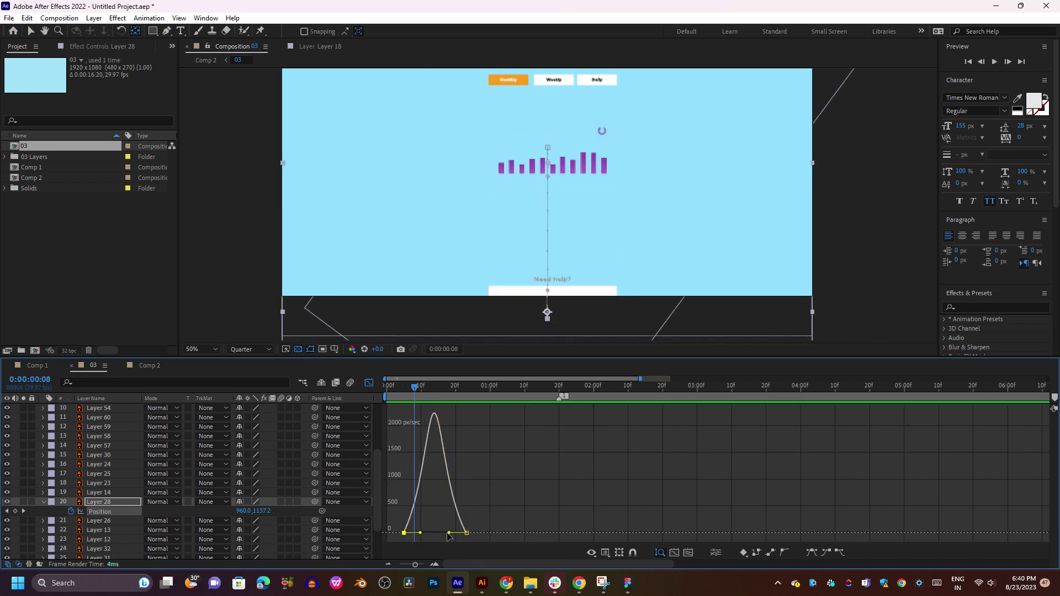
{"action": "mouse_move", "coordinate": [449, 533]}
{"action": "left_mouse_down"}
{"action": "mouse_move", "coordinate": [462, 534]}
{"action": "mouse_move", "coordinate": [429, 533]}
{"action": "left_mouse_up"}
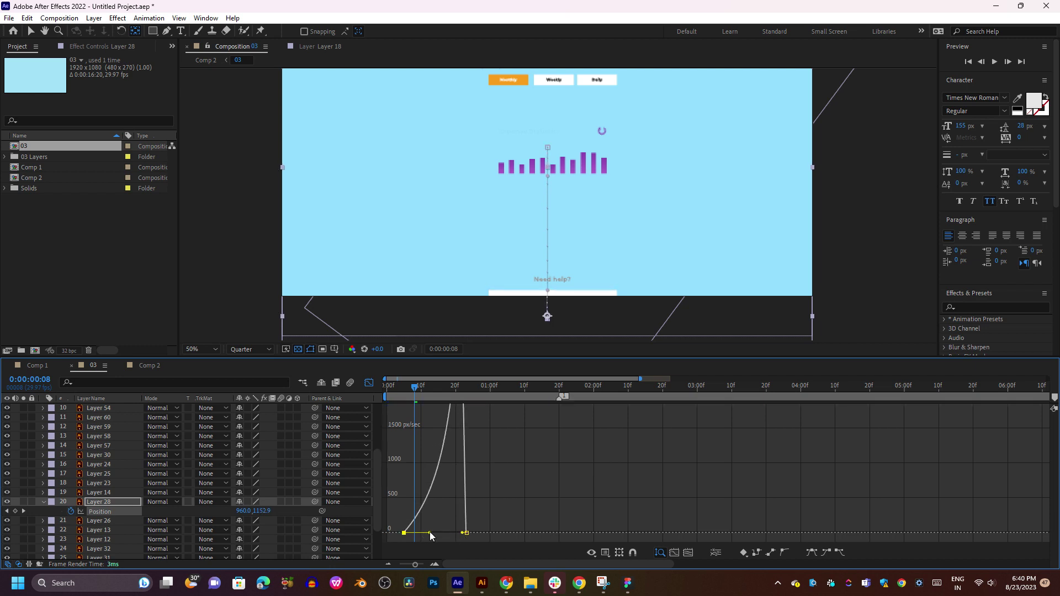
{"action": "key", "text": "space"}
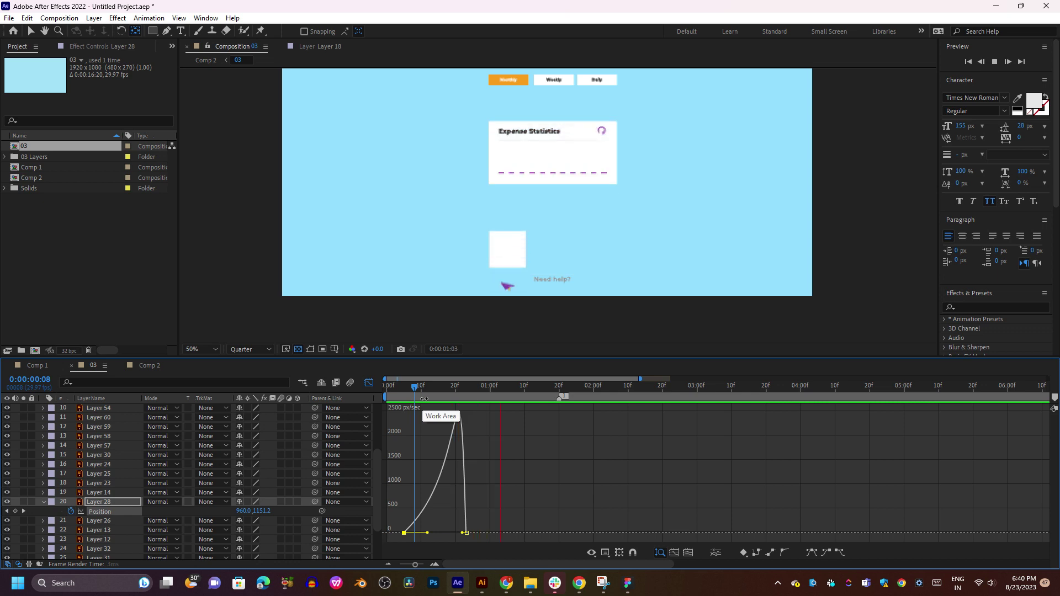
{"action": "mouse_move", "coordinate": [462, 533]}
{"action": "left_mouse_down"}
{"action": "mouse_move", "coordinate": [408, 534]}
{"action": "mouse_move", "coordinate": [449, 534]}
{"action": "left_mouse_up"}
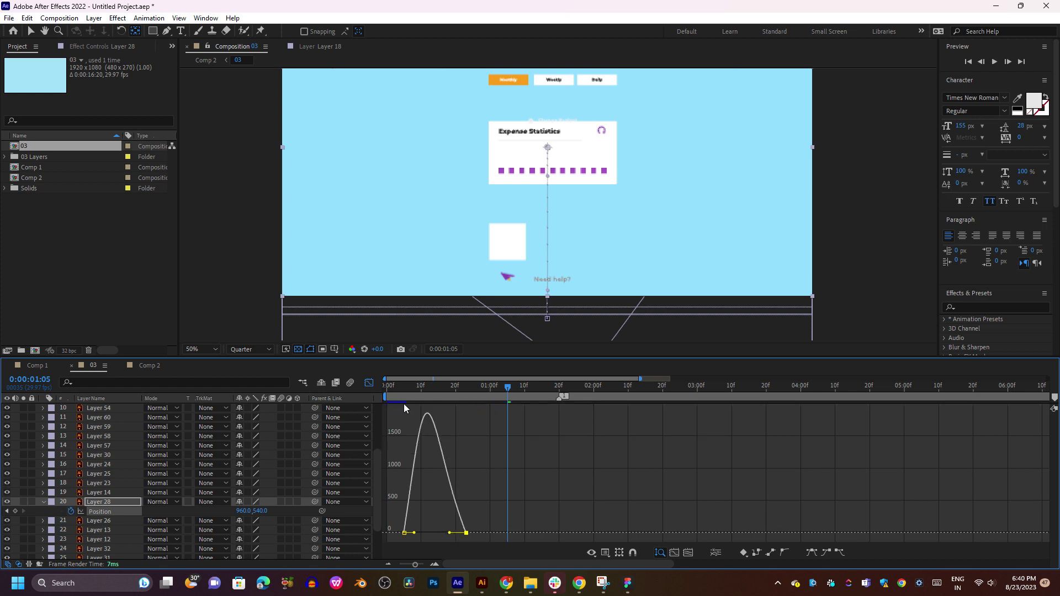
Slightly lengthen the ease into Layer 28's last Position keyframe in the speed graph, then preview it back in the layer-bar view.
{"action": "mouse_move", "coordinate": [406, 394]}
{"action": "left_mouse_down"}
{"action": "mouse_move", "coordinate": [420, 393]}
{"action": "mouse_move", "coordinate": [405, 394]}
{"action": "left_mouse_up"}
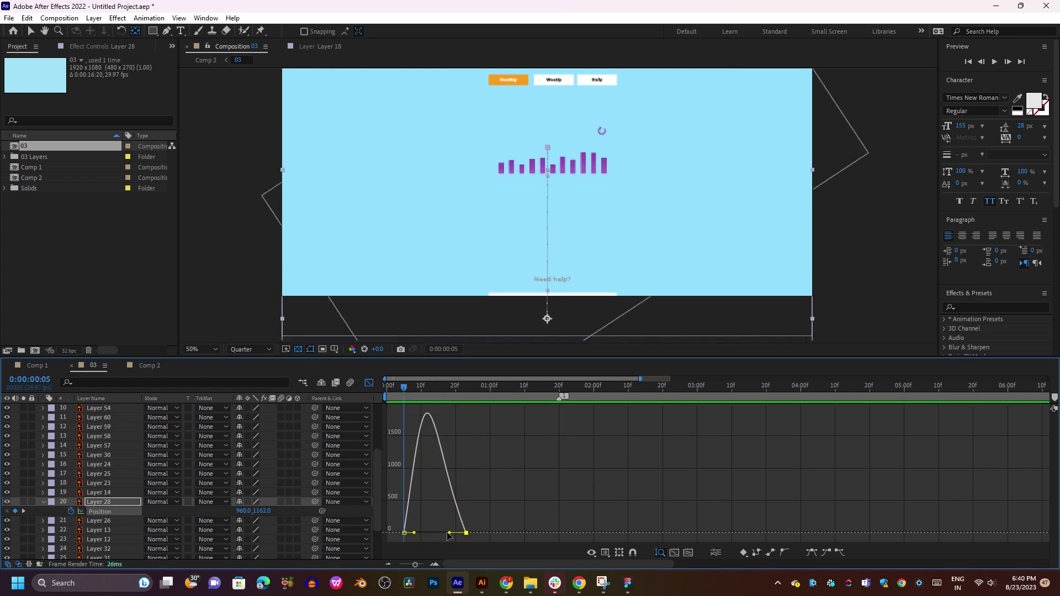
{"action": "left_click_drag", "start_coordinate": [449, 533], "coordinate": [446, 532]}
{"action": "key", "text": "space"}
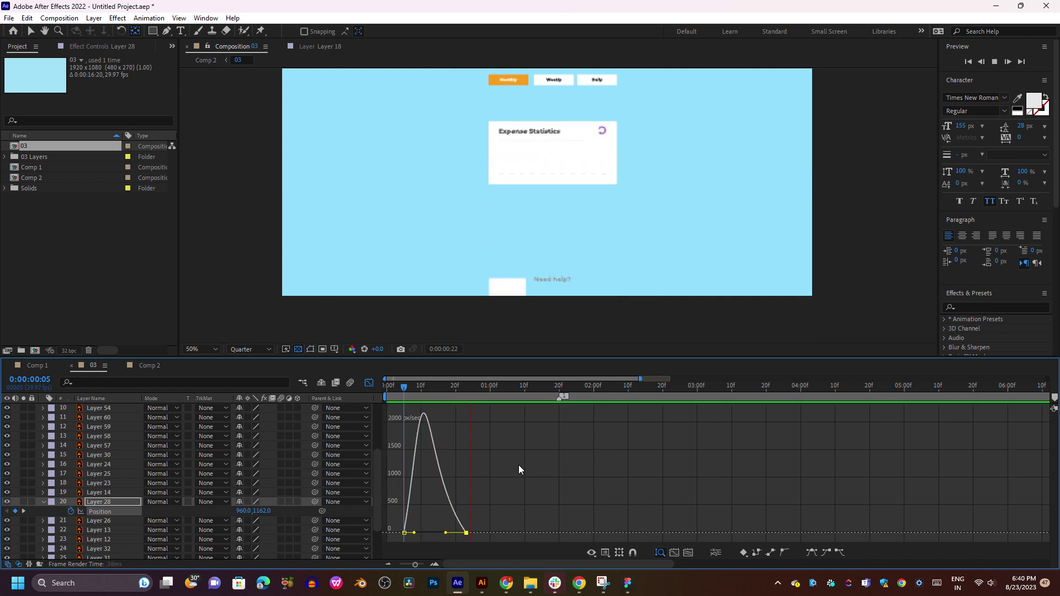
{"action": "left_click", "coordinate": [370, 383]}
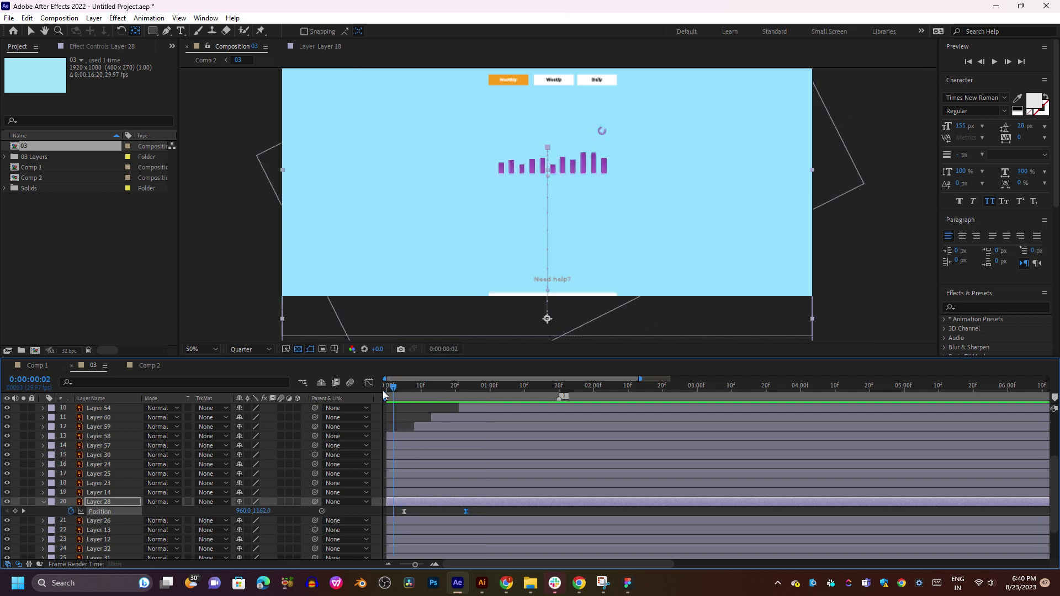
{"action": "key", "text": "space"}
Parent Layers 30, 24, 25, 23 and 14 to Layer 28 and preview the card's contents from the first frame.
{"action": "mouse_move", "coordinate": [477, 385]}
{"action": "left_mouse_down"}
{"action": "mouse_move", "coordinate": [497, 386]}
{"action": "mouse_move", "coordinate": [439, 388]}
{"action": "mouse_move", "coordinate": [627, 386]}
{"action": "mouse_move", "coordinate": [385, 398]}
{"action": "mouse_move", "coordinate": [499, 386]}
{"action": "mouse_move", "coordinate": [470, 389]}
{"action": "left_mouse_up"}
{"action": "left_click", "coordinate": [488, 492]}
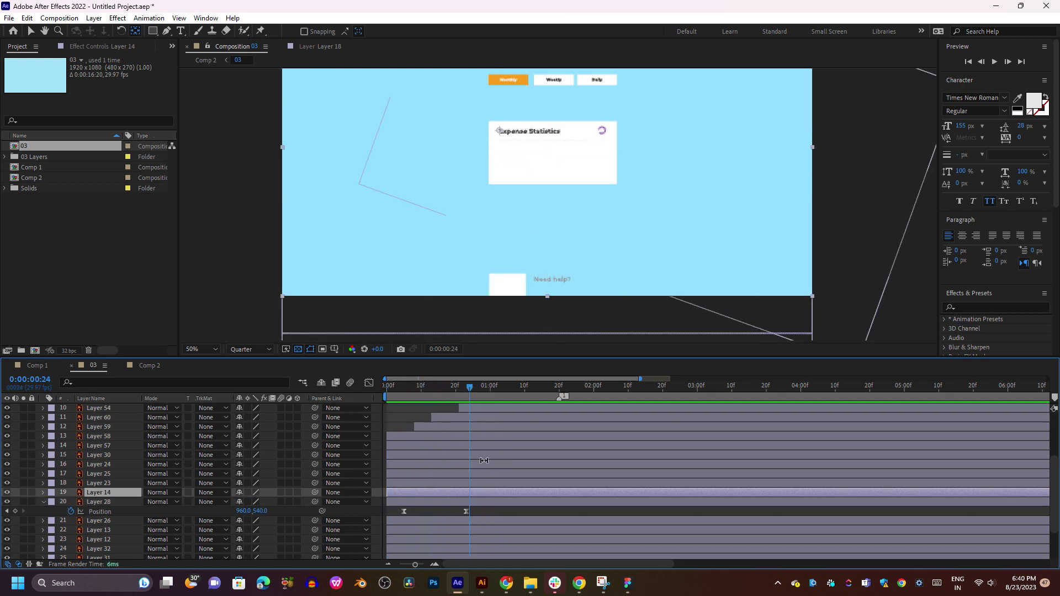
{"action": "left_click", "coordinate": [474, 446], "text": "shift"}
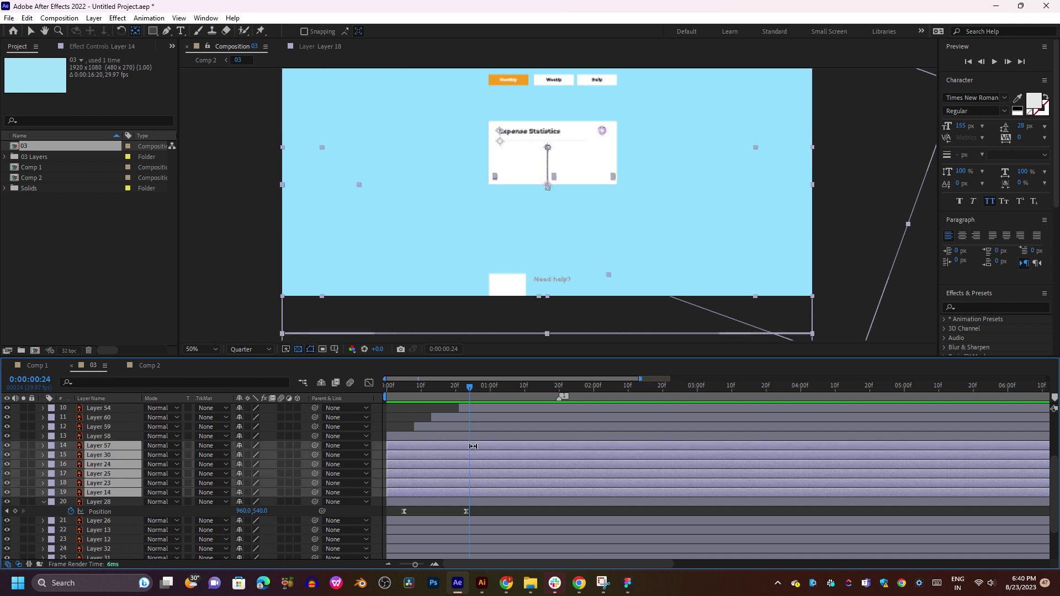
{"action": "left_click", "coordinate": [107, 446], "text": "ctrl"}
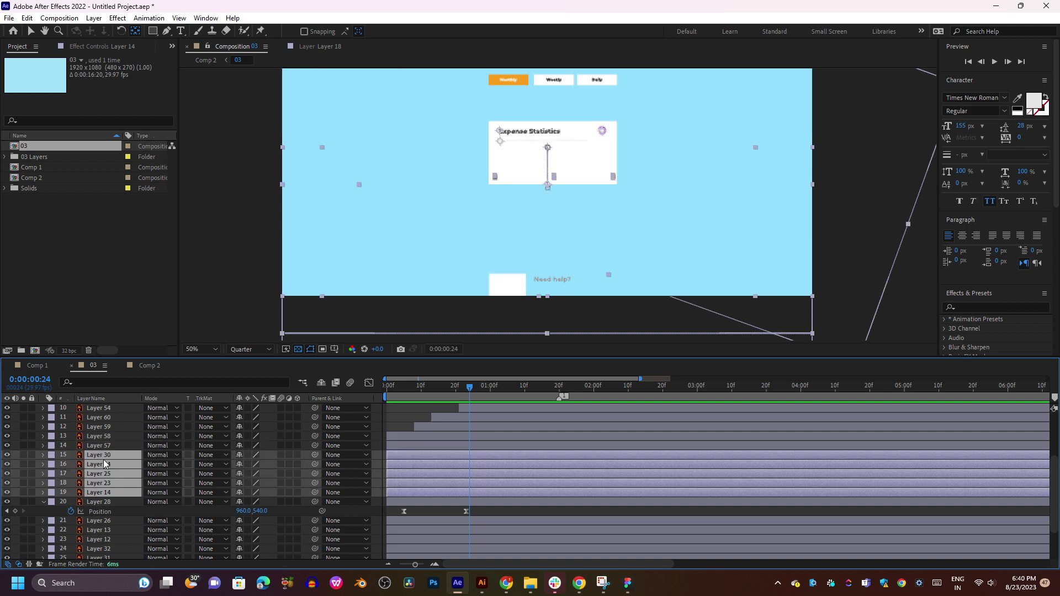
{"action": "left_click", "coordinate": [7, 455]}
{"action": "key", "text": "ctrl+z"}
{"action": "left_click_drag", "start_coordinate": [315, 455], "coordinate": [113, 501]}
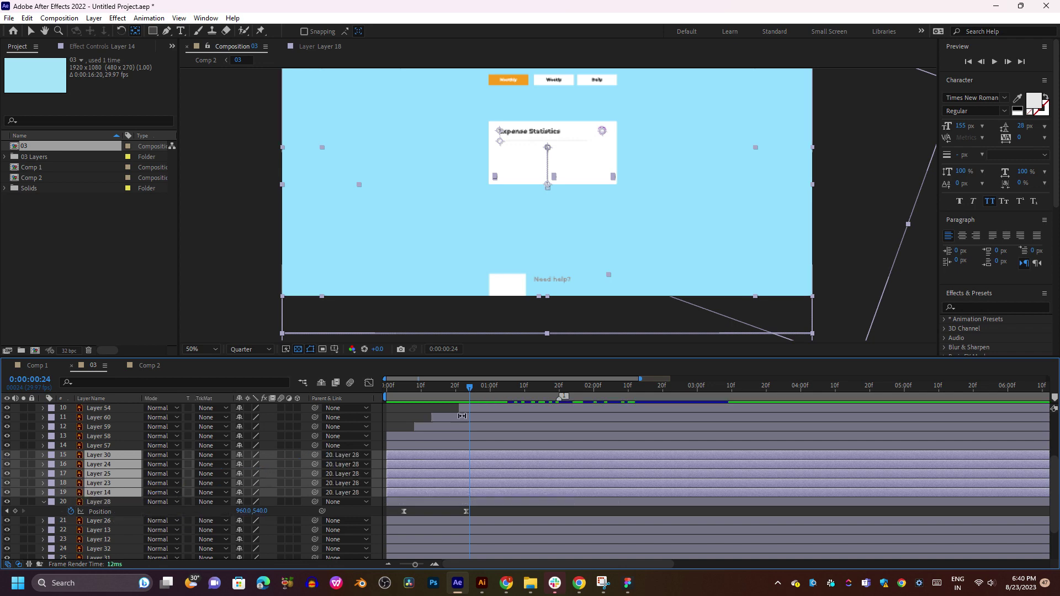
{"action": "left_click_drag", "start_coordinate": [470, 388], "coordinate": [386, 392]}
{"action": "key", "text": "space"}
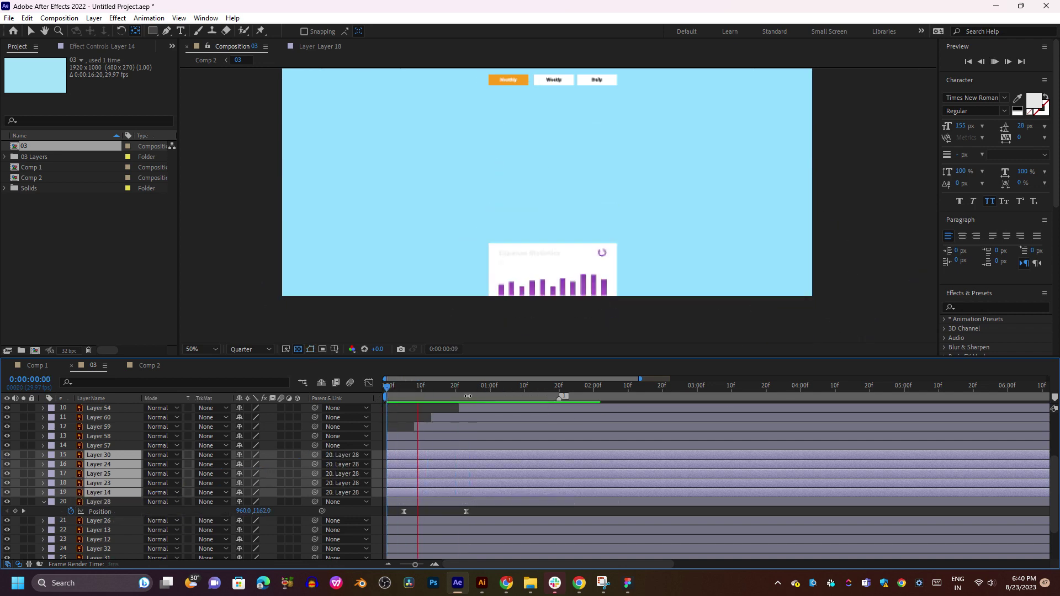
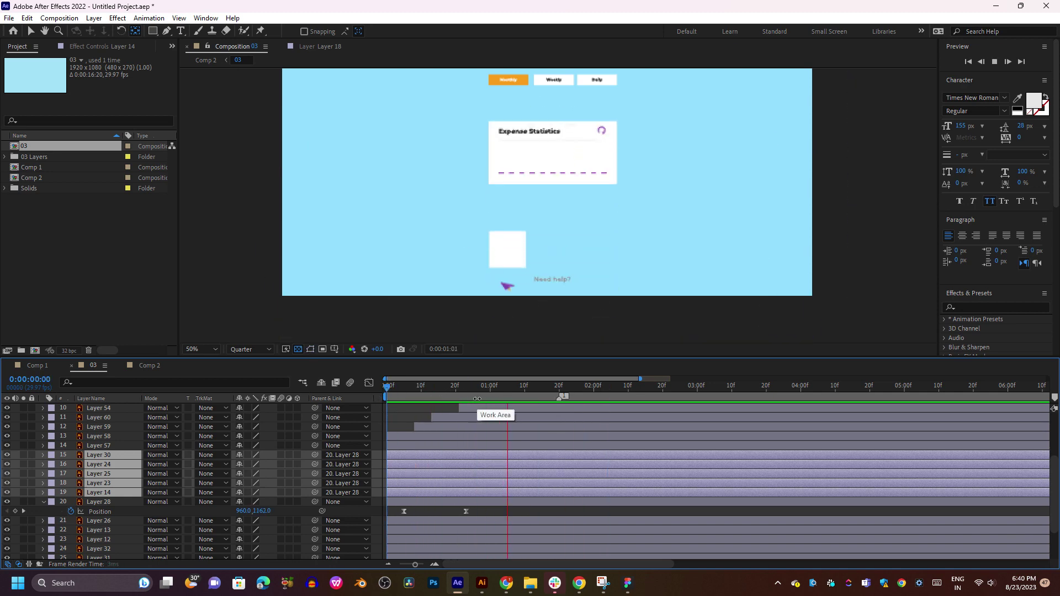
Replay the opening of the composition several times to check how the expense card and its contents rise together.
{"action": "left_click_drag", "start_coordinate": [470, 385], "coordinate": [419, 405]}
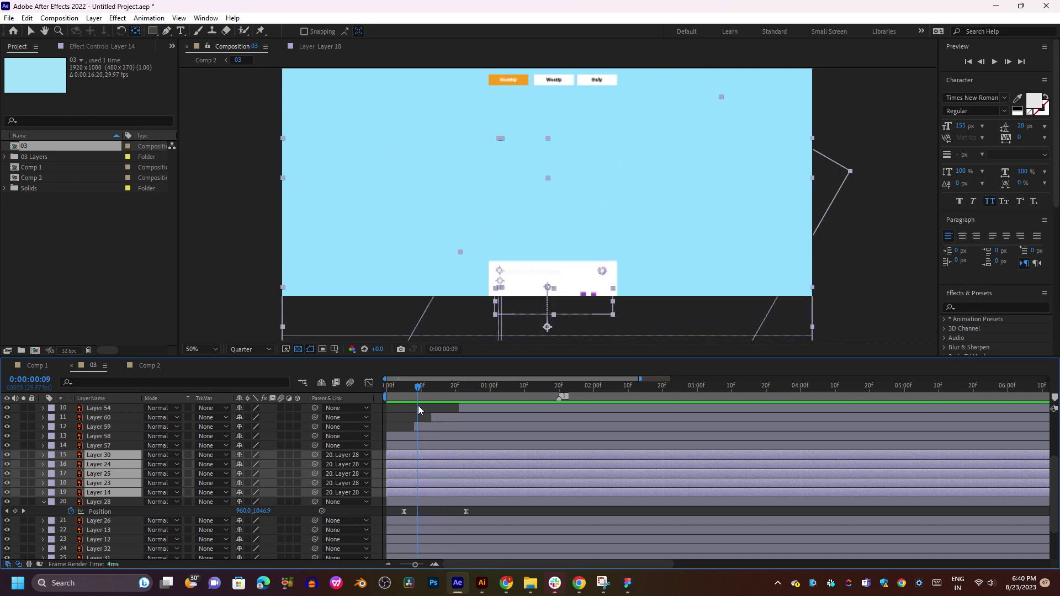
{"action": "key", "text": "space"}
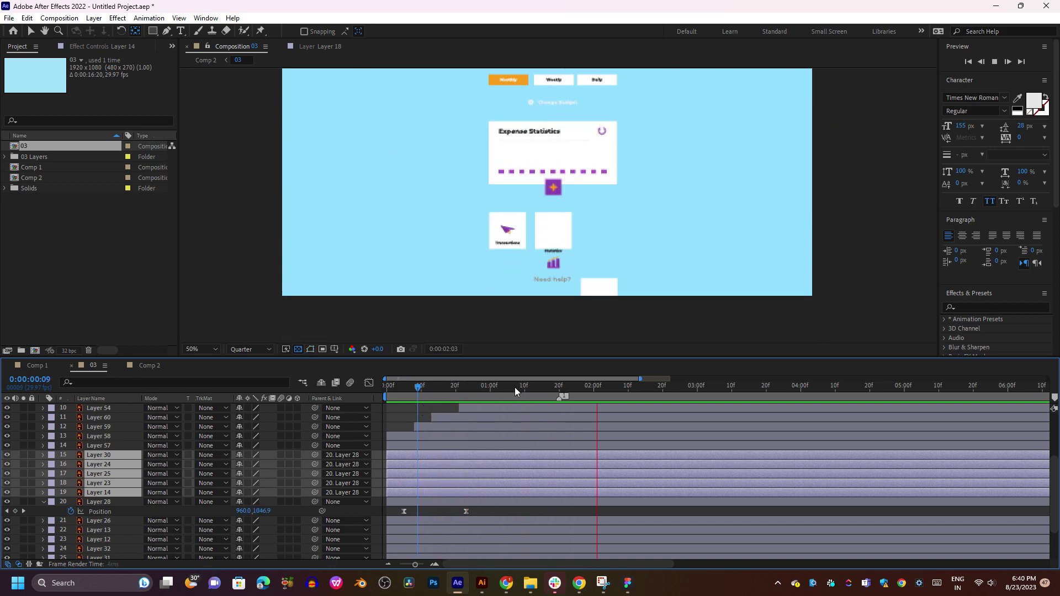
{"action": "left_click", "coordinate": [395, 387]}
{"action": "key", "text": "space"}
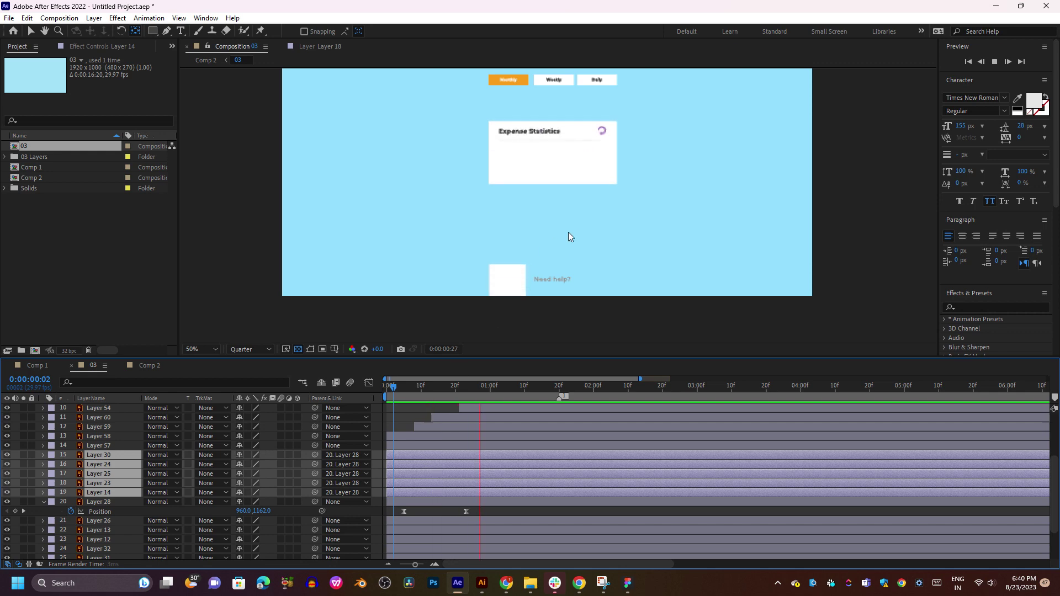
{"action": "key", "text": "space"}
{"action": "scroll", "coordinate": [604, 191], "scroll_direction": "up", "scroll_amount": 3}
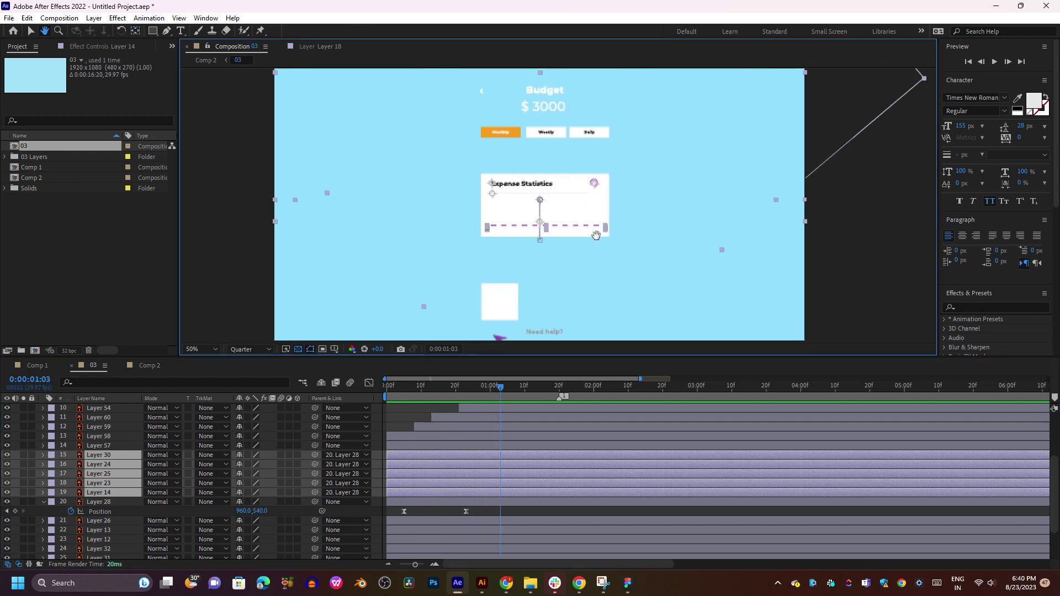
{"action": "scroll", "coordinate": [590, 204], "scroll_direction": "down", "scroll_amount": 2}
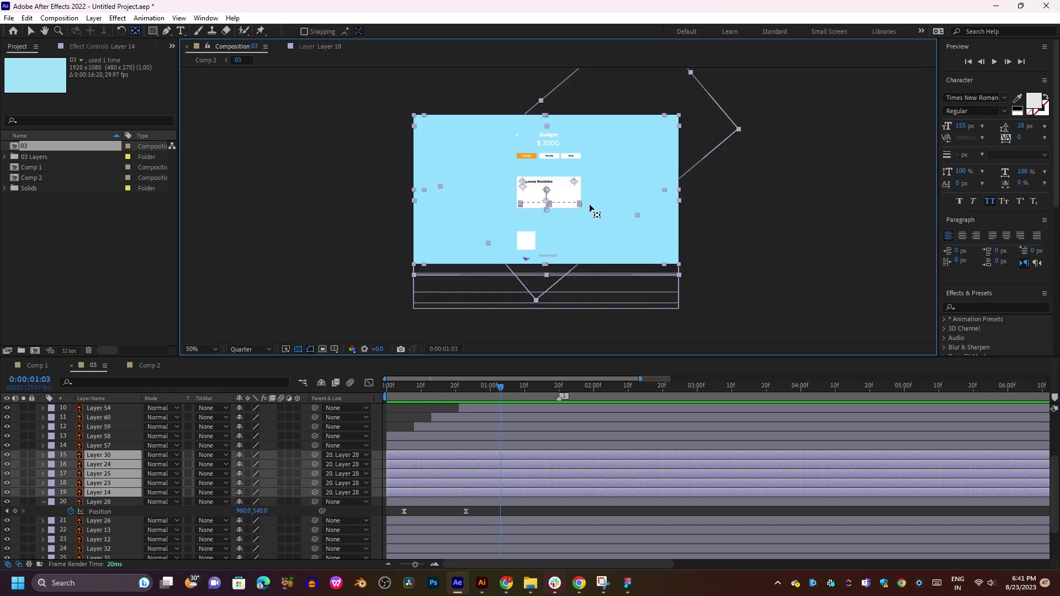
{"action": "scroll", "coordinate": [588, 203], "scroll_direction": "up", "scroll_amount": 2}
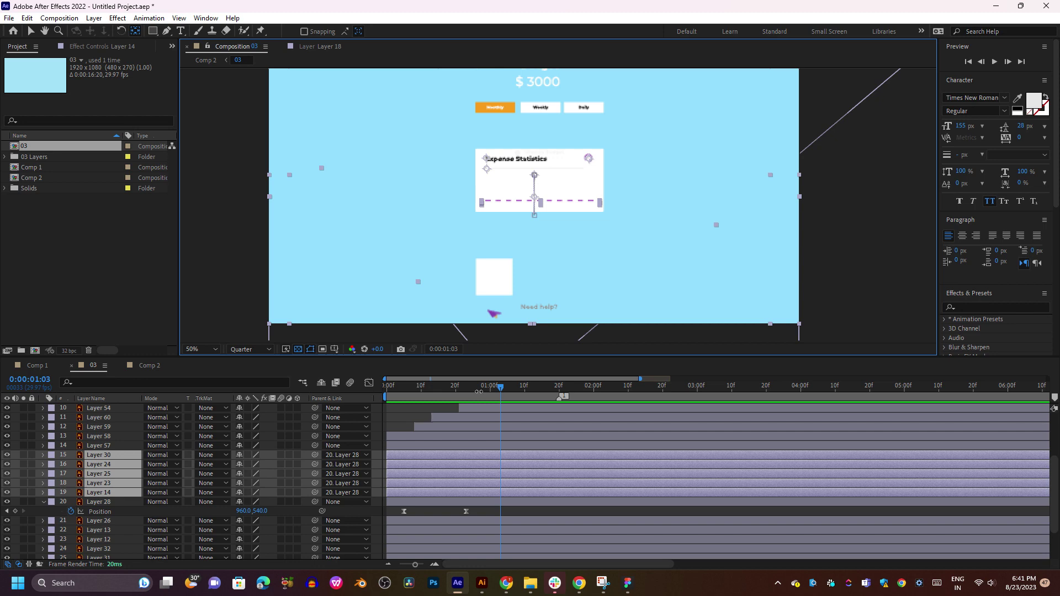
{"action": "left_click", "coordinate": [389, 395]}
{"action": "key", "text": "space"}
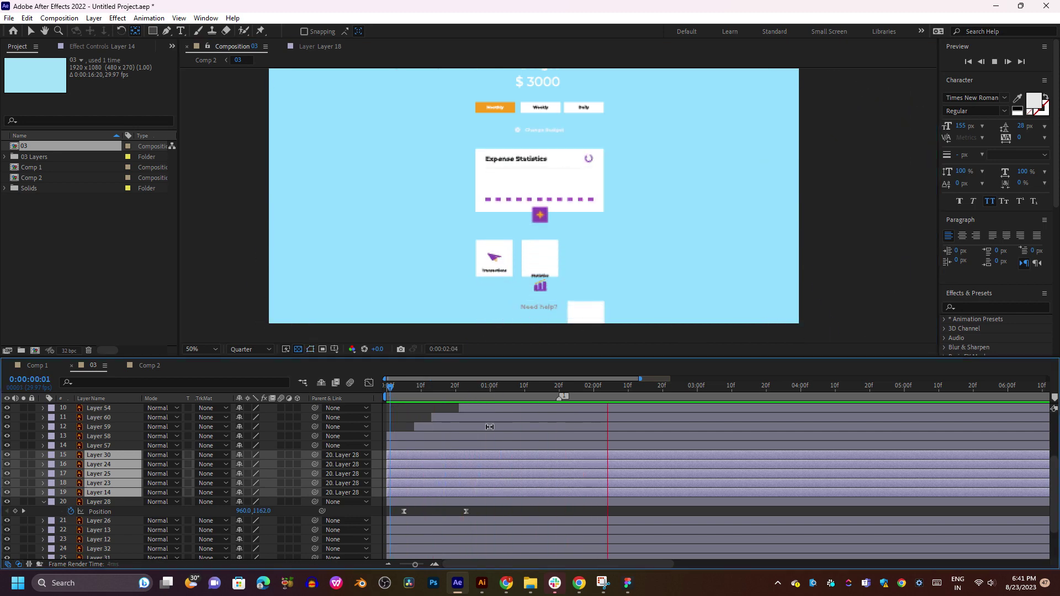
{"action": "key", "text": "space"}
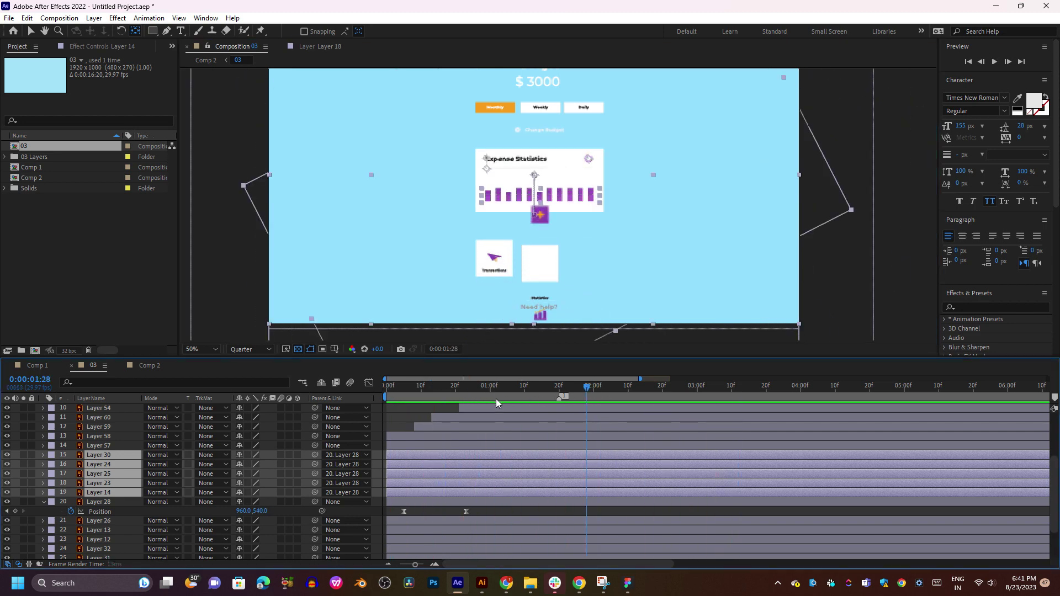
{"action": "left_click", "coordinate": [476, 394]}
{"action": "key", "text": "space"}
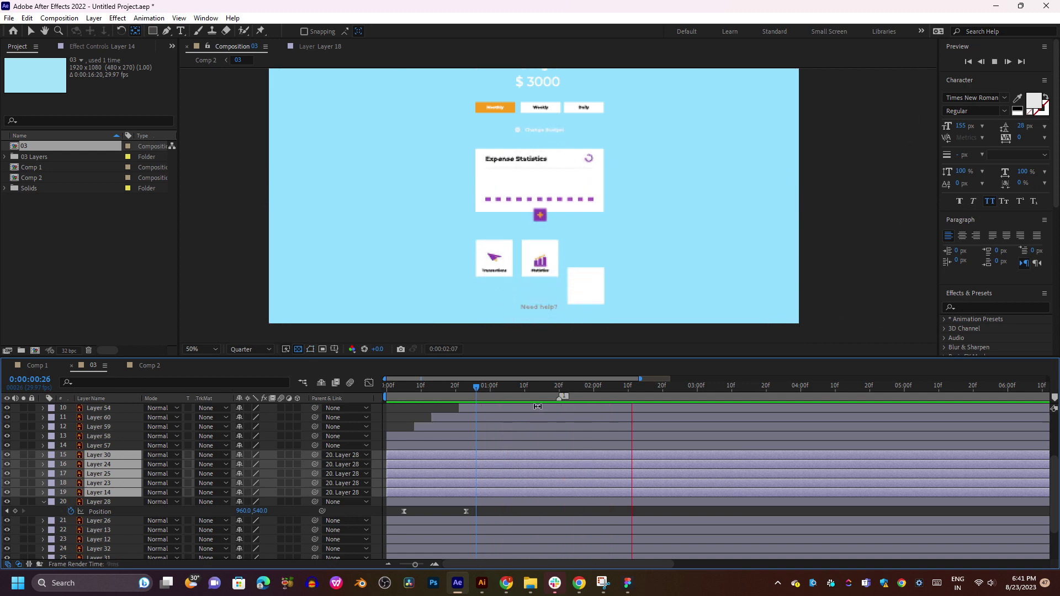
{"action": "key", "text": "space"}
{"action": "scroll", "coordinate": [690, 406], "scroll_direction": "up", "scroll_amount": 2}
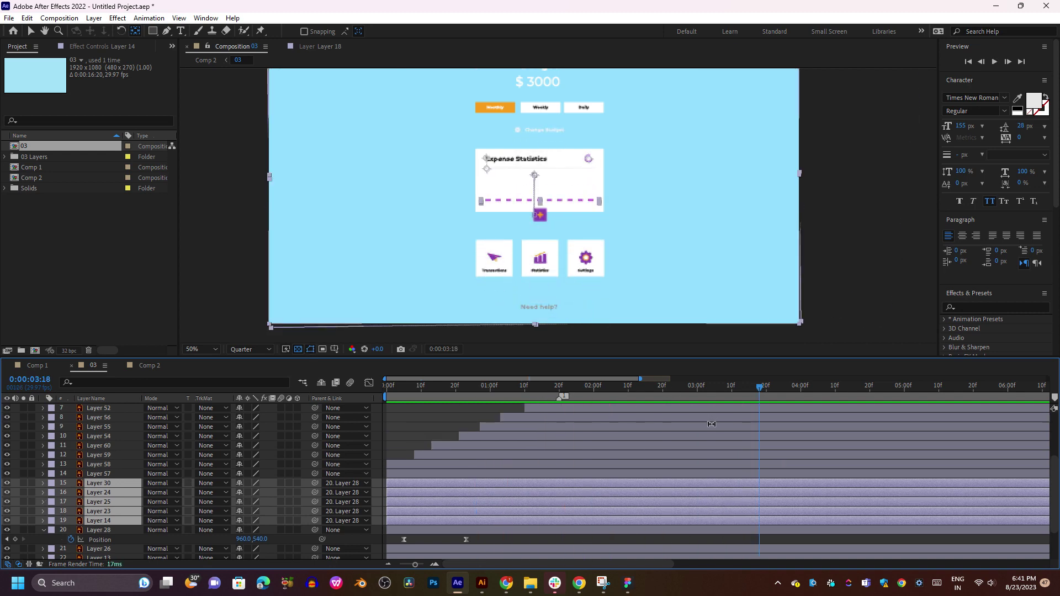
{"action": "scroll", "coordinate": [652, 408], "scroll_direction": "down", "scroll_amount": 4}
{"action": "left_click", "coordinate": [412, 390]}
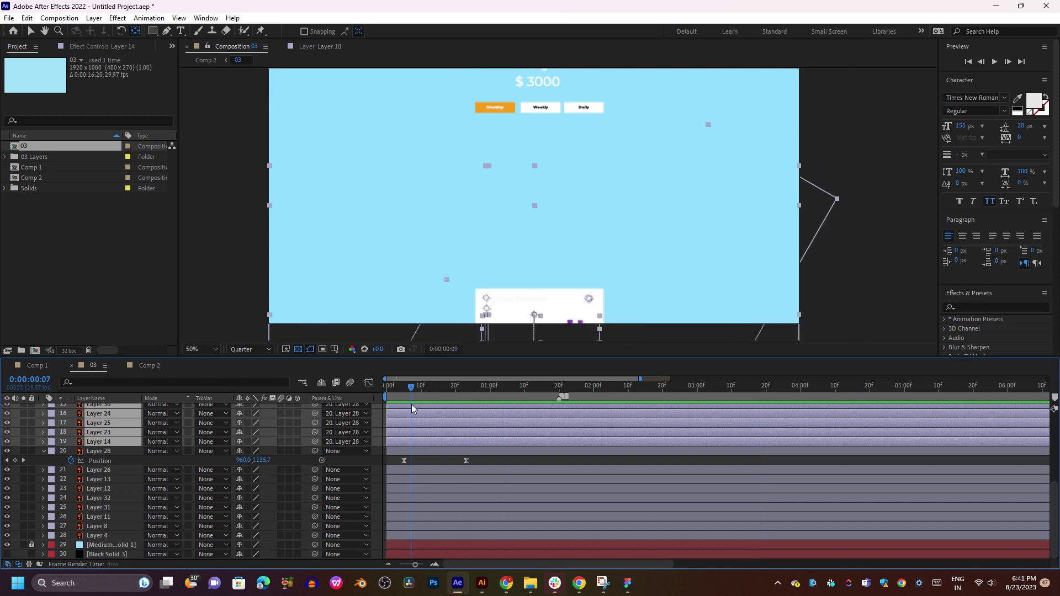
{"action": "key", "text": "space"}
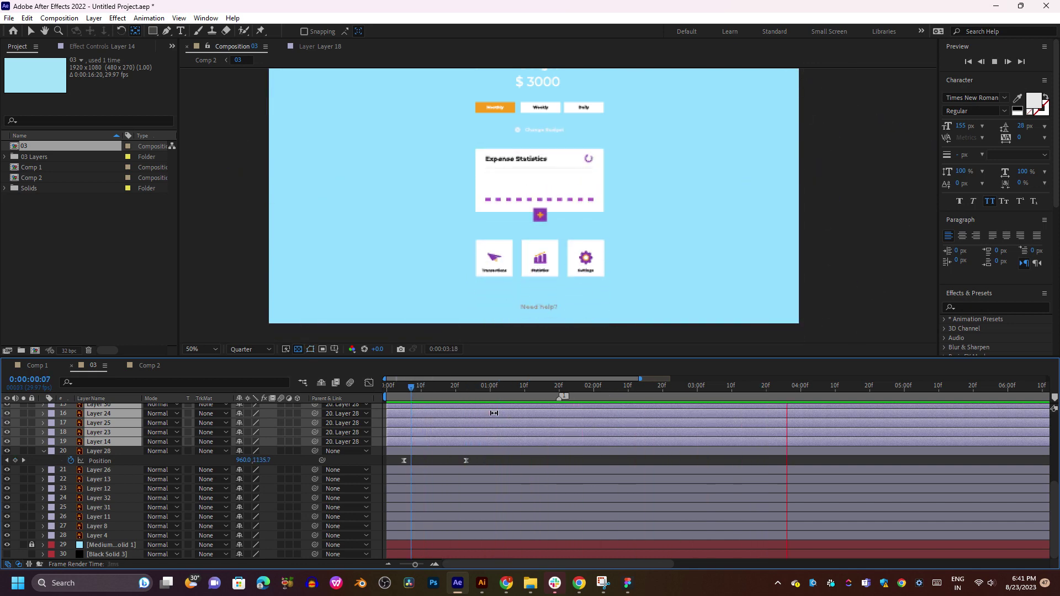
{"action": "key", "text": "Home"}
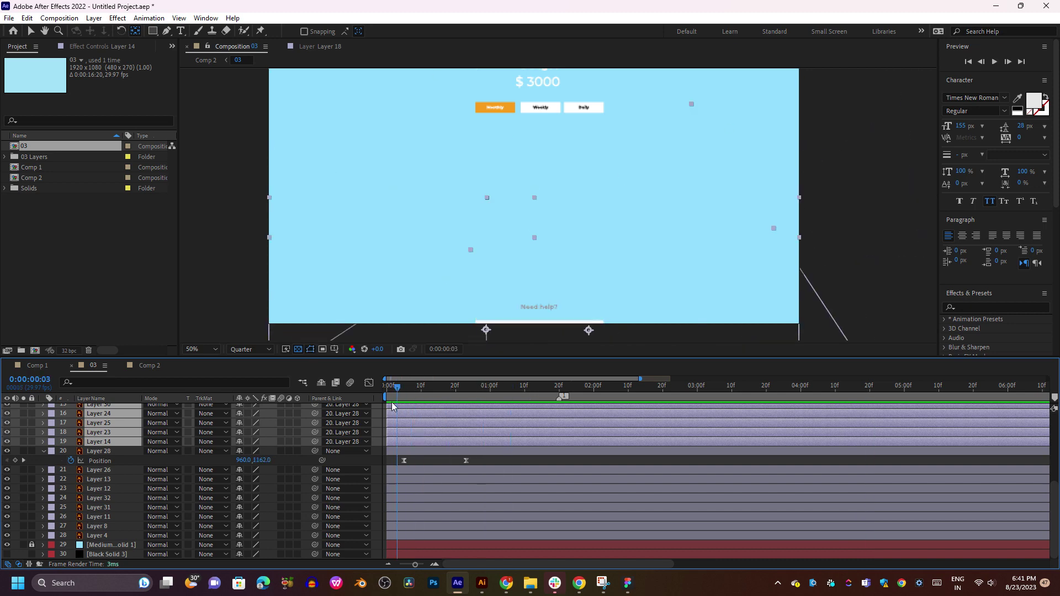
{"action": "key", "text": "space"}
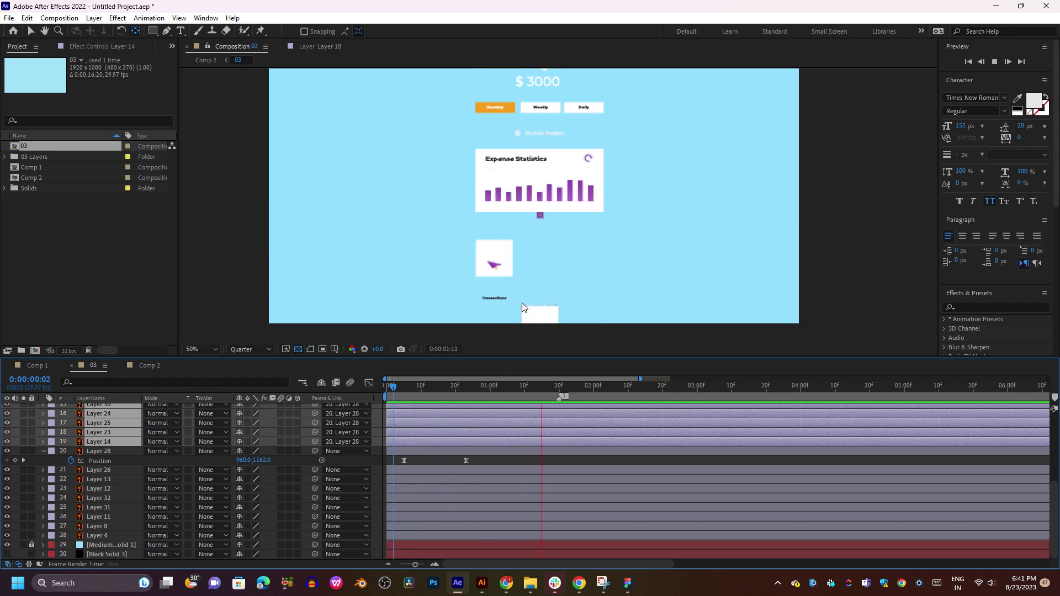
{"action": "key", "text": "space"}
Toggle the visibility of Layers 26, 13 and 12 to check which header element each layer holds.
{"action": "scroll", "coordinate": [554, 157], "scroll_direction": "up", "scroll_amount": 2}
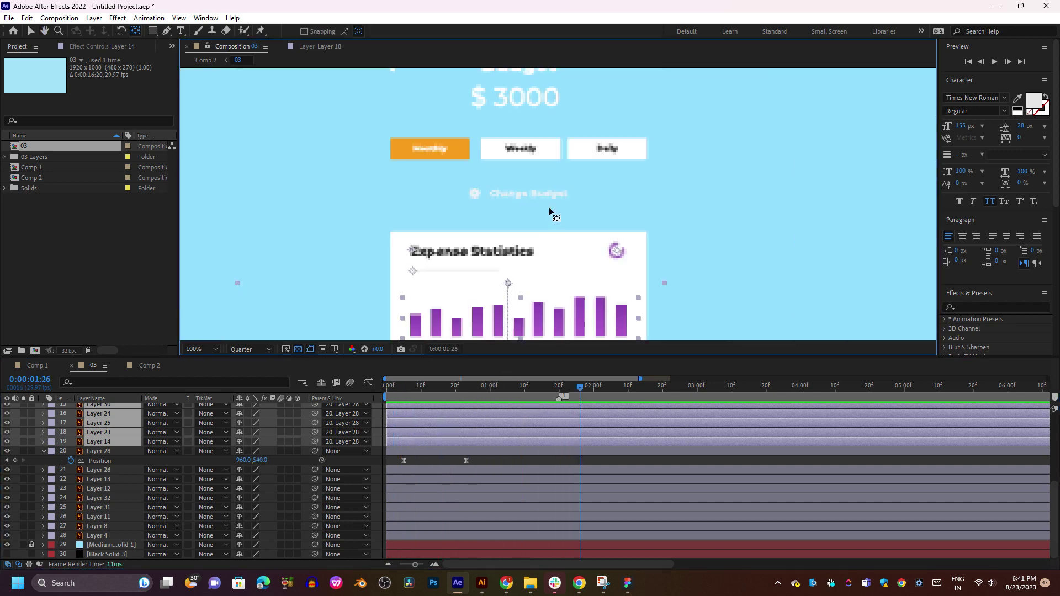
{"action": "scroll", "coordinate": [551, 420], "scroll_direction": "up", "scroll_amount": 3}
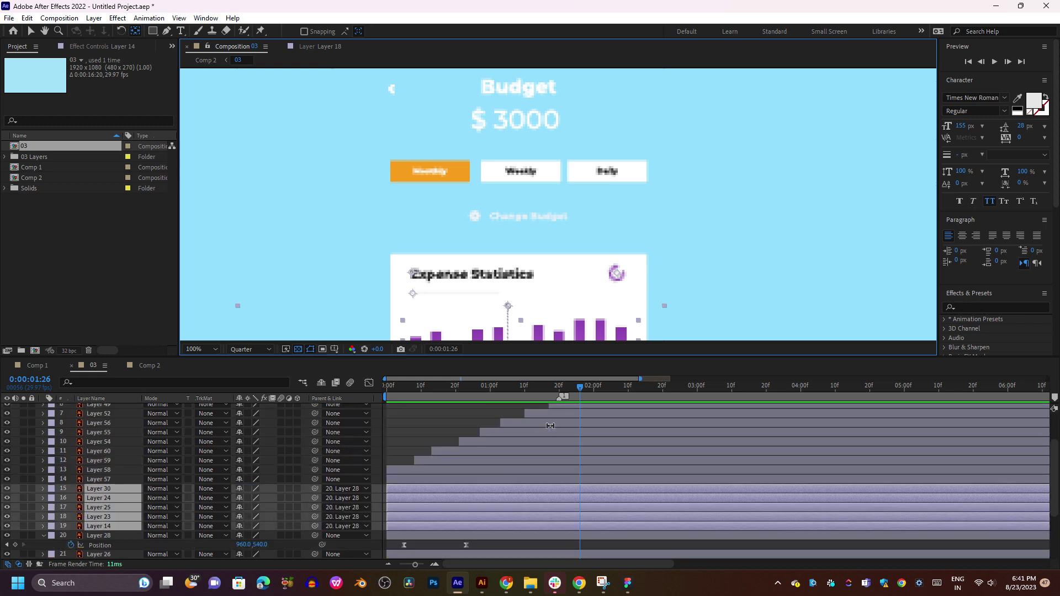
{"action": "scroll", "coordinate": [551, 422], "scroll_direction": "down", "scroll_amount": 3}
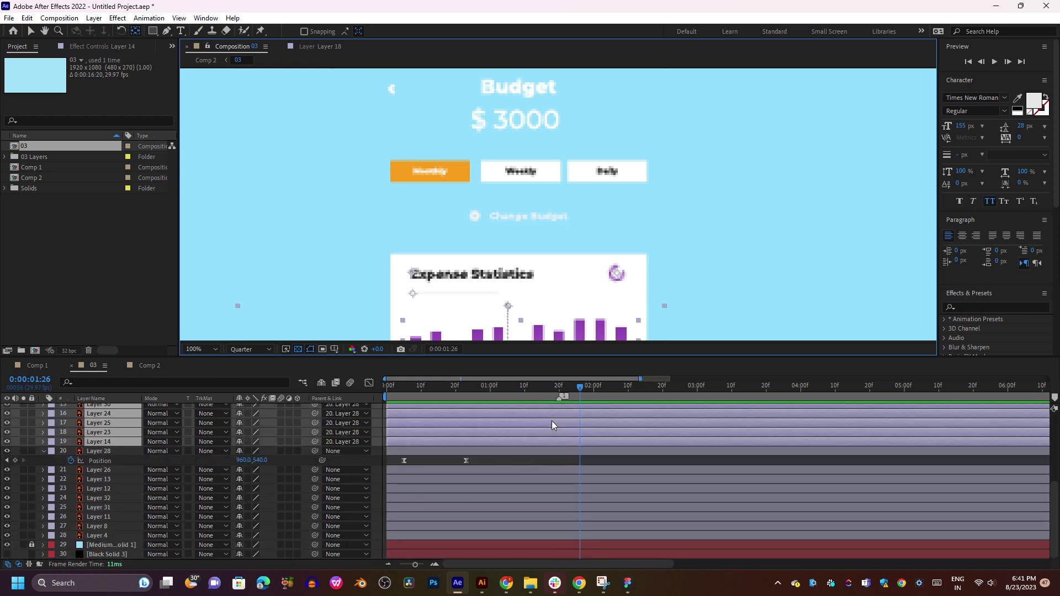
{"action": "left_click", "coordinate": [121, 479]}
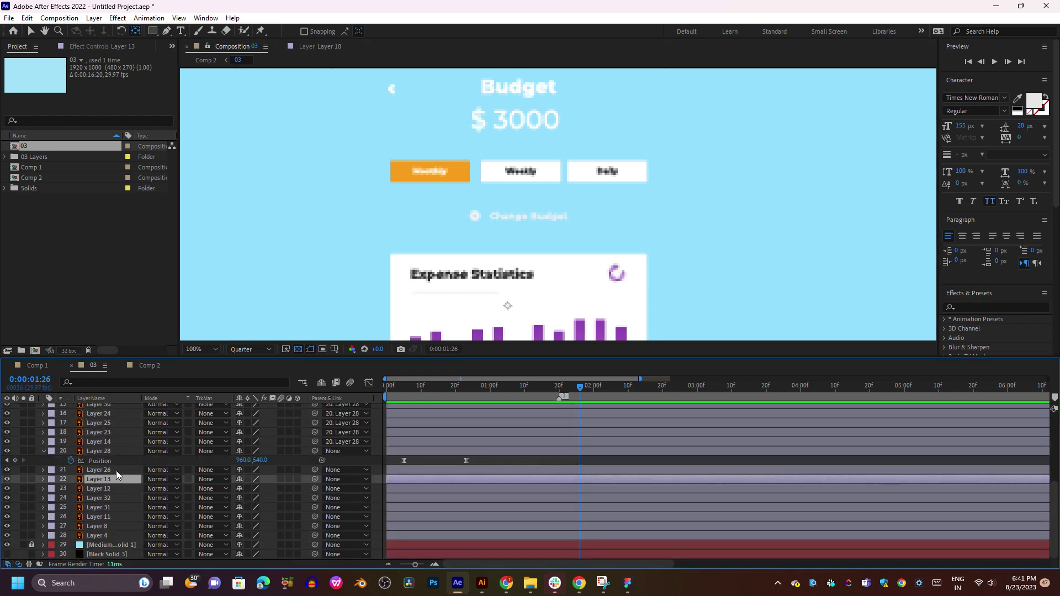
{"action": "left_click", "coordinate": [111, 470]}
{"action": "left_click", "coordinate": [7, 471]}
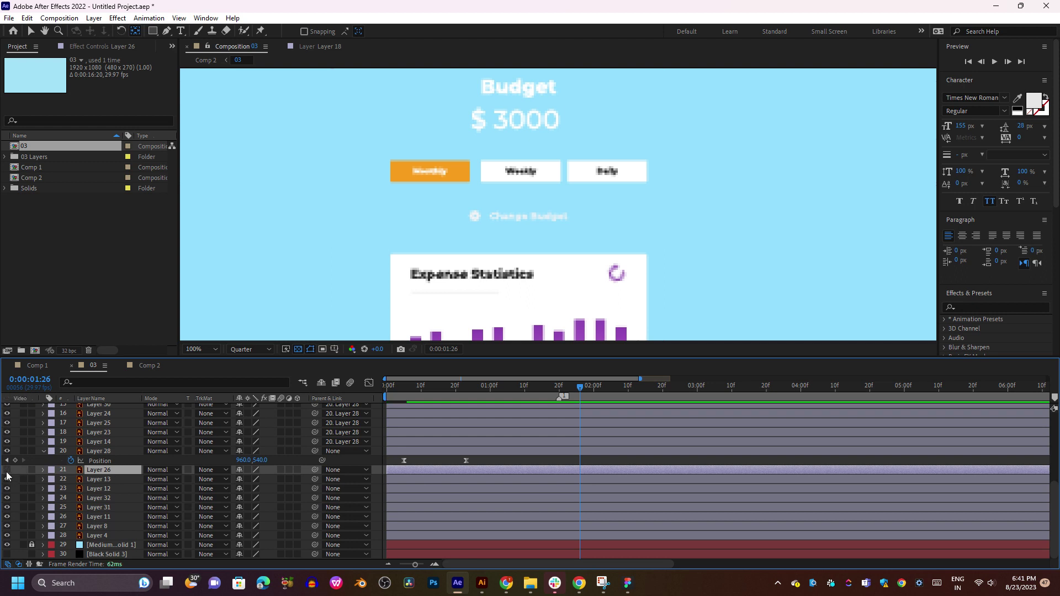
{"action": "left_click", "coordinate": [7, 472]}
{"action": "left_click", "coordinate": [7, 479]}
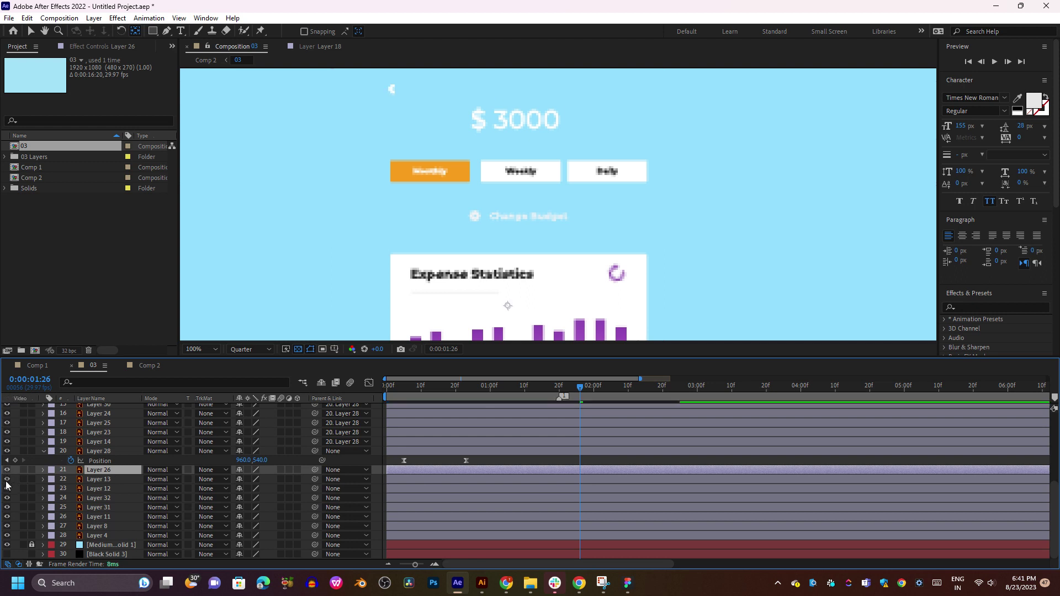
{"action": "left_click", "coordinate": [7, 479]}
{"action": "left_click", "coordinate": [7, 489]}
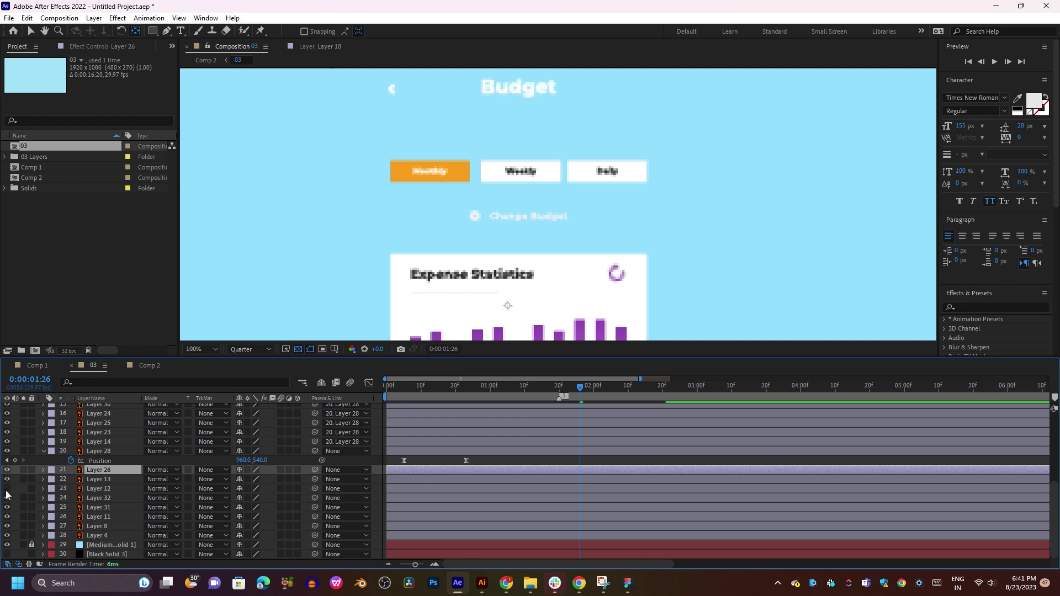
{"action": "left_click", "coordinate": [6, 490]}
Check Layers 57 and 30 by toggling their visibility, and reveal the Position and Opacity keyframes of both.
{"action": "left_click", "coordinate": [101, 443]}
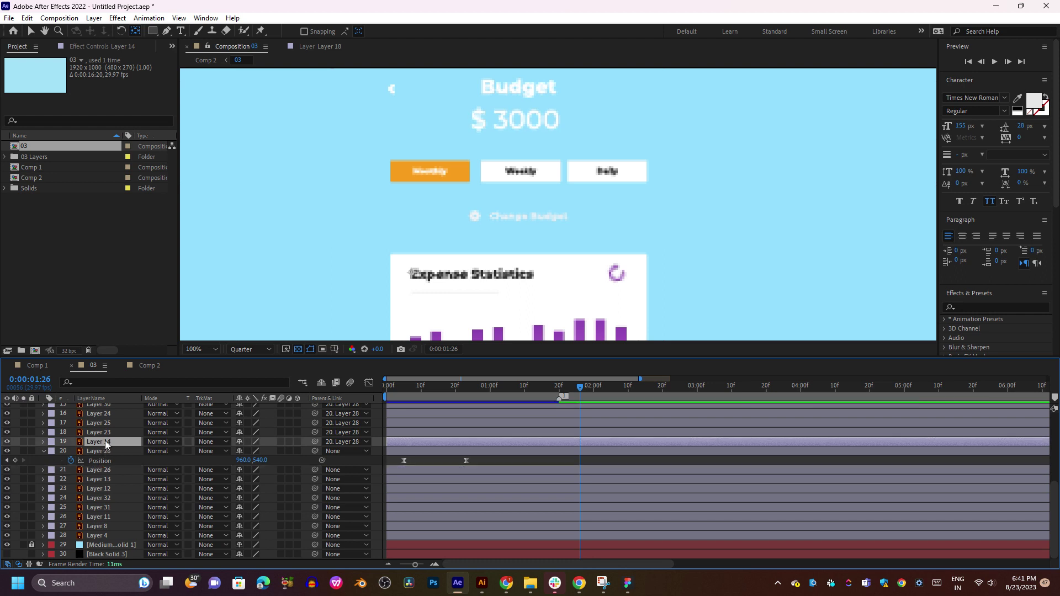
{"action": "key", "text": "p"}
{"action": "scroll", "coordinate": [122, 426], "scroll_direction": "up", "scroll_amount": 4}
{"action": "scroll", "coordinate": [122, 426], "scroll_direction": "down", "scroll_amount": 2}
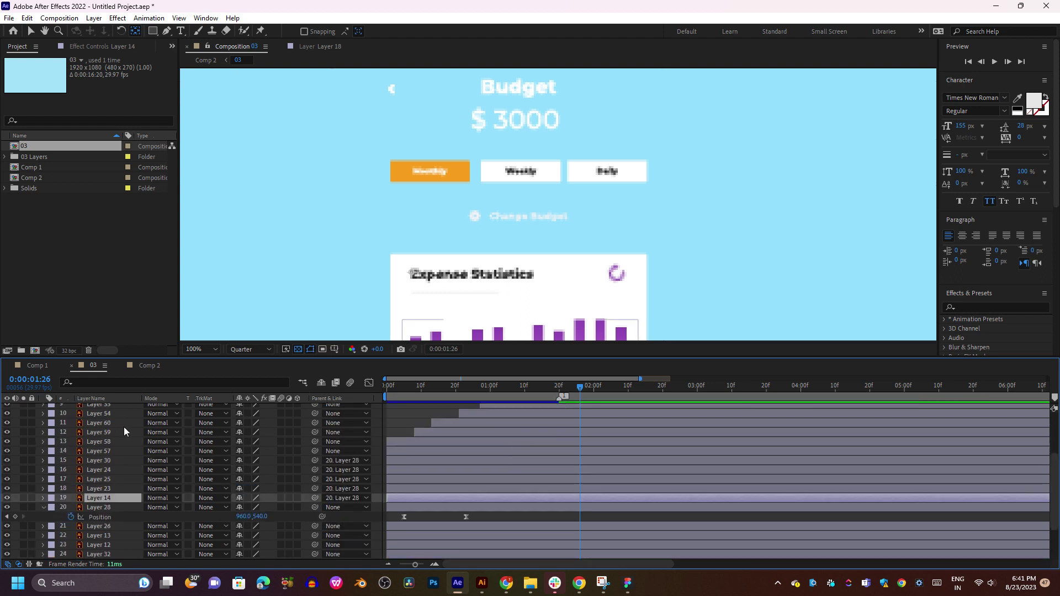
{"action": "left_click", "coordinate": [123, 451]}
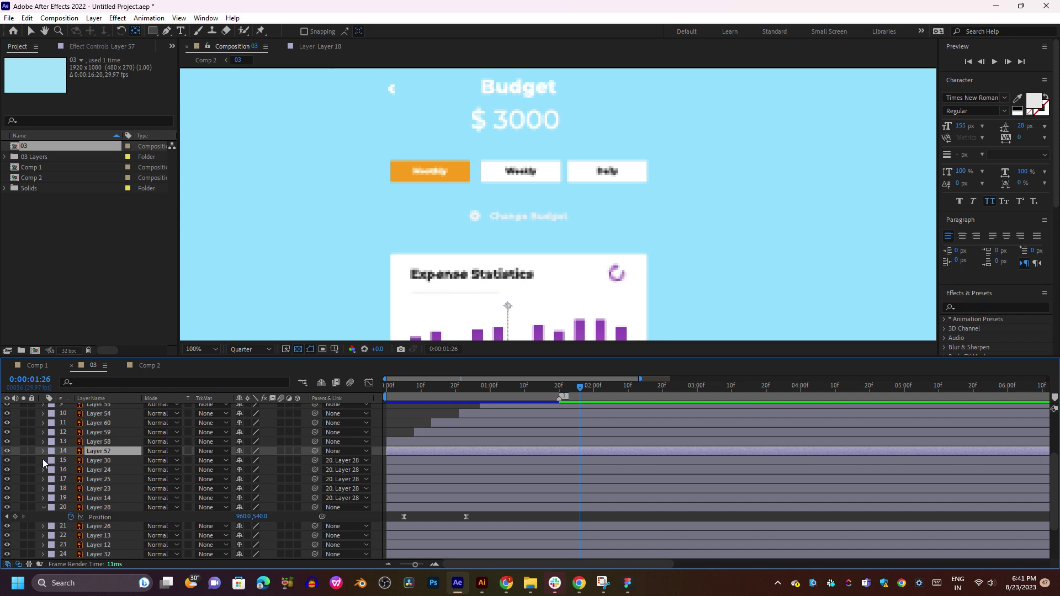
{"action": "left_click", "coordinate": [6, 452]}
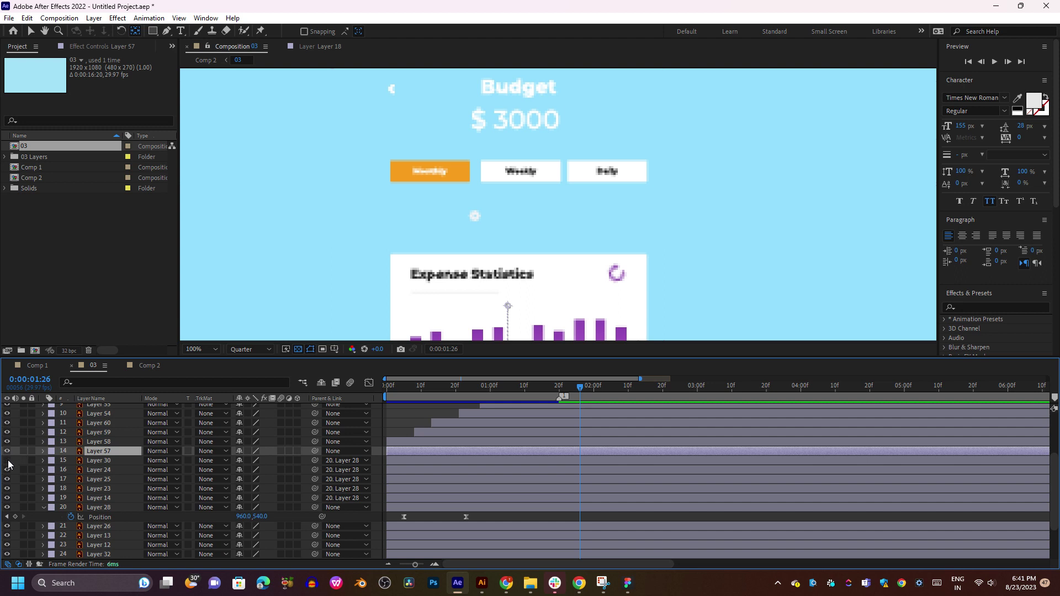
{"action": "left_click", "coordinate": [7, 461]}
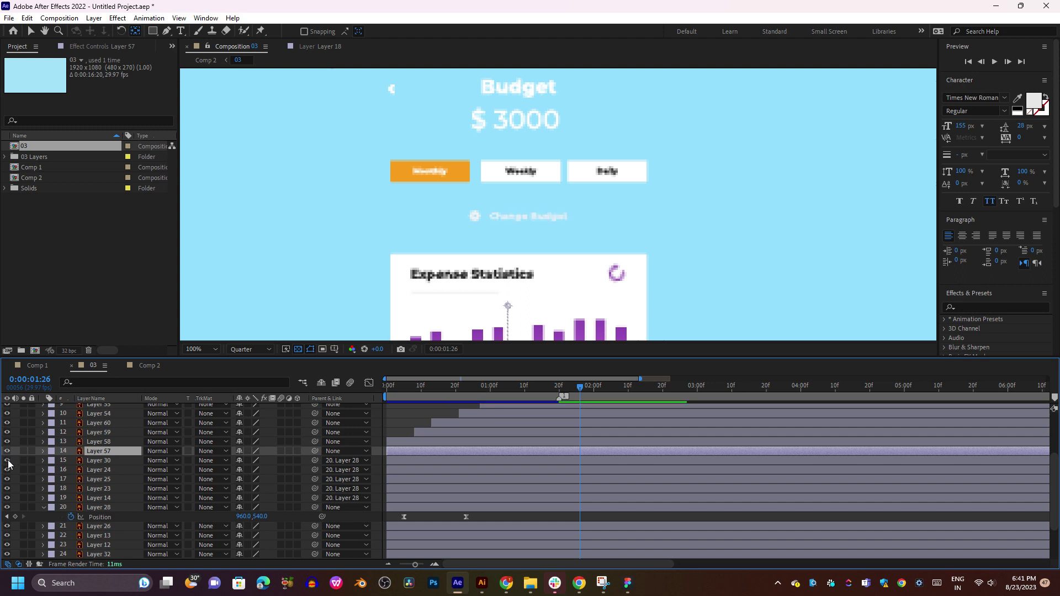
{"action": "left_click", "coordinate": [98, 466], "text": "shift"}
{"action": "left_click", "coordinate": [105, 460], "text": "shift"}
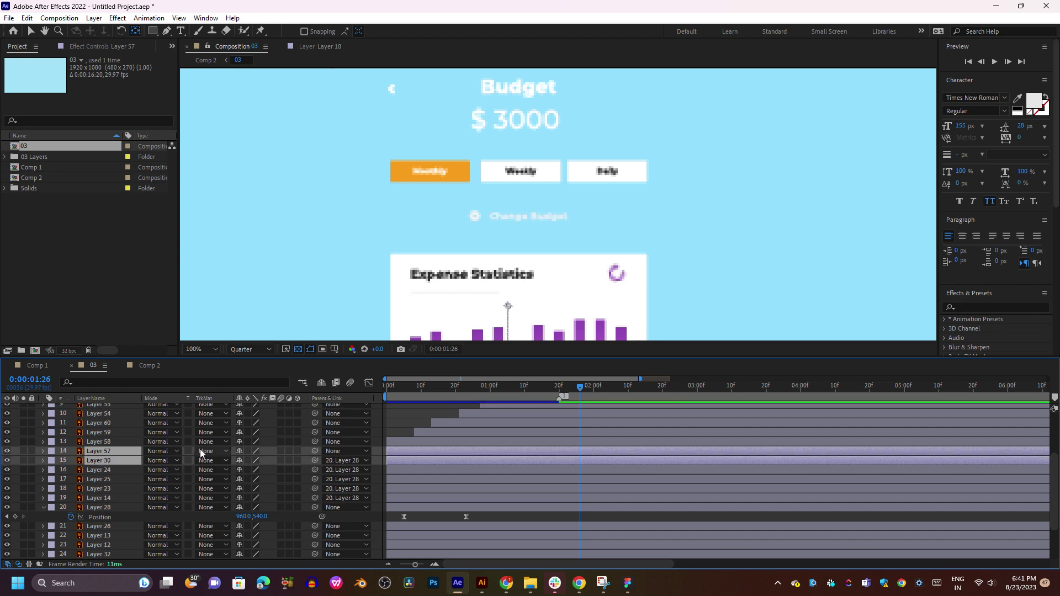
{"action": "key", "text": "p"}
{"action": "left_click_drag", "start_coordinate": [561, 458], "coordinate": [426, 484]}
{"action": "key", "text": "shift+t"}
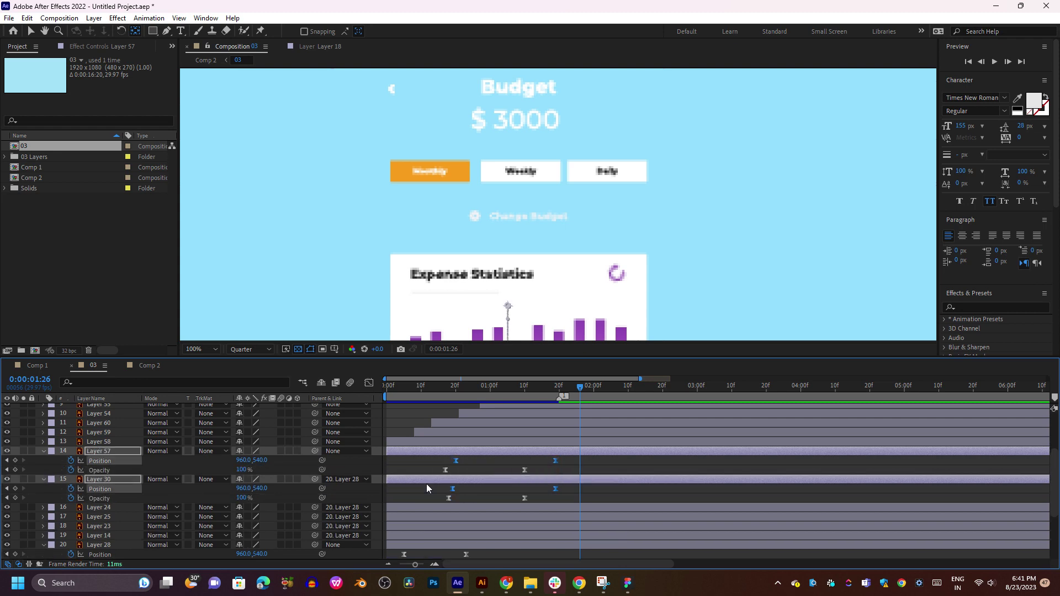
Try to copy the Position and Opacity keyframes of Layers 57 and 30 together onto Layer 12 at 0:00:00:08, then undo the paste.
{"action": "left_click_drag", "start_coordinate": [580, 458], "coordinate": [431, 502]}
{"action": "scroll", "coordinate": [494, 497], "scroll_direction": "down", "scroll_amount": 5}
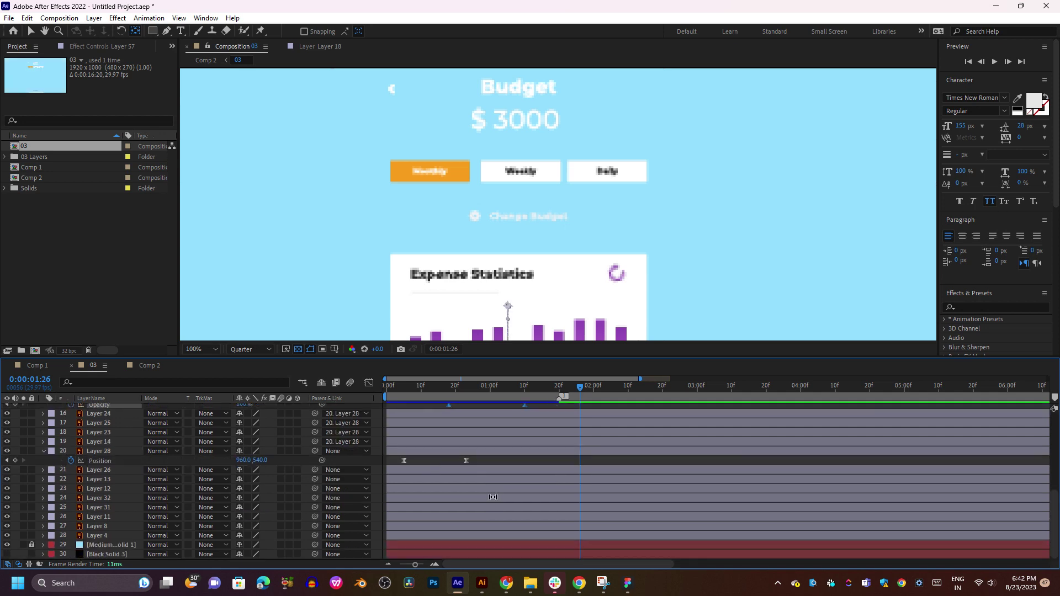
{"action": "left_click", "coordinate": [106, 498]}
{"action": "left_click", "coordinate": [102, 489]}
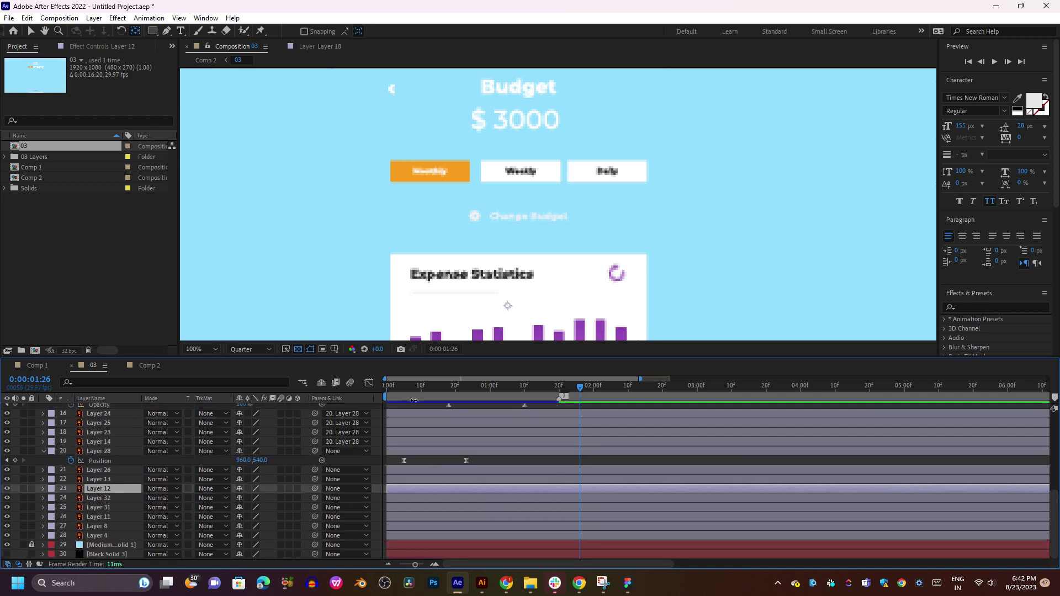
{"action": "left_click", "coordinate": [416, 385]}
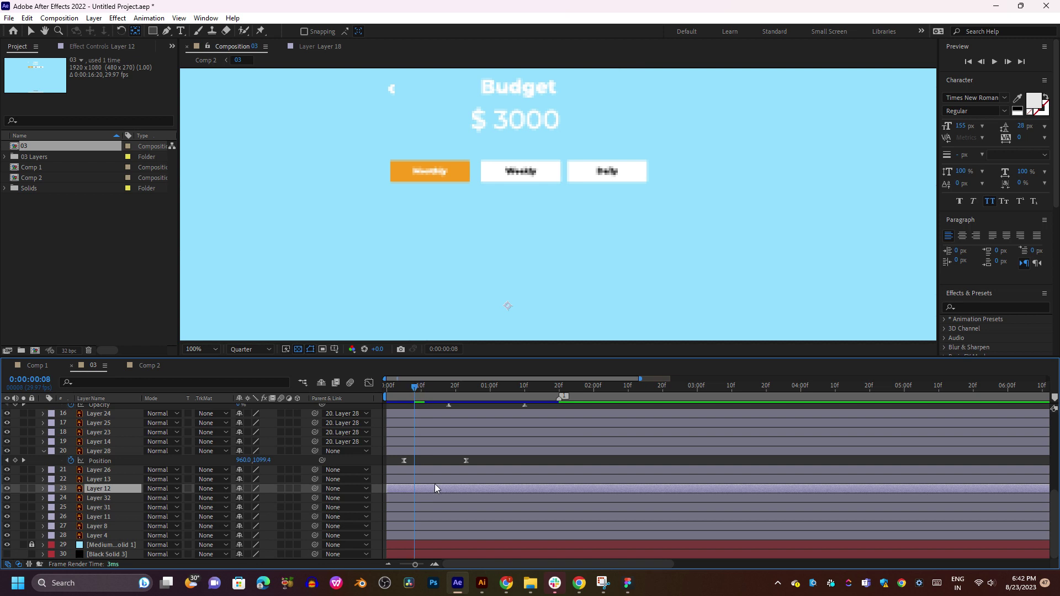
{"action": "key", "text": "ctrl+v"}
{"action": "key", "text": "space"}
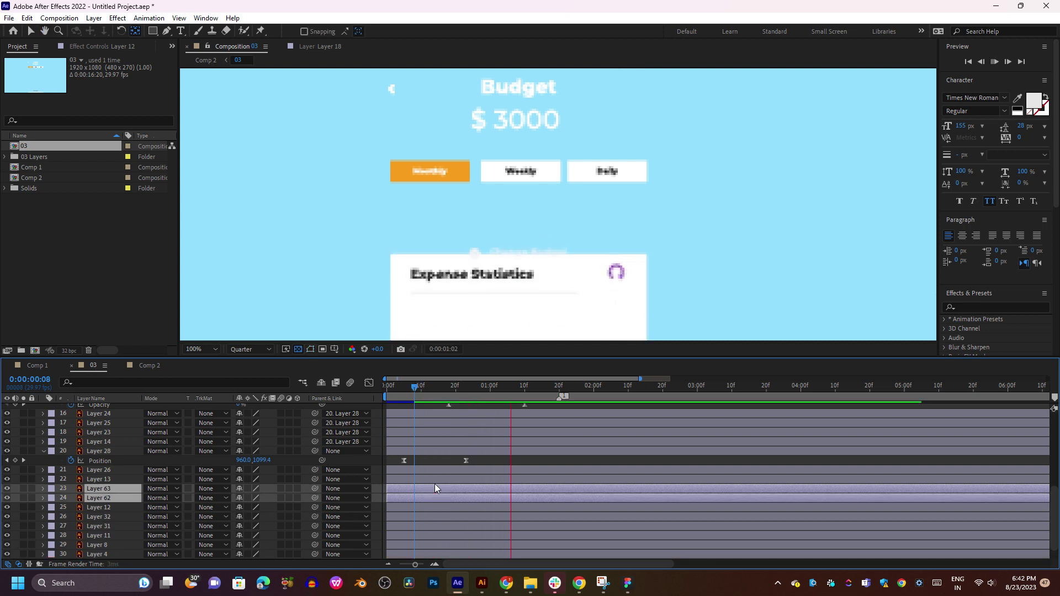
{"action": "scroll", "coordinate": [519, 263], "scroll_direction": "down", "scroll_amount": 2}
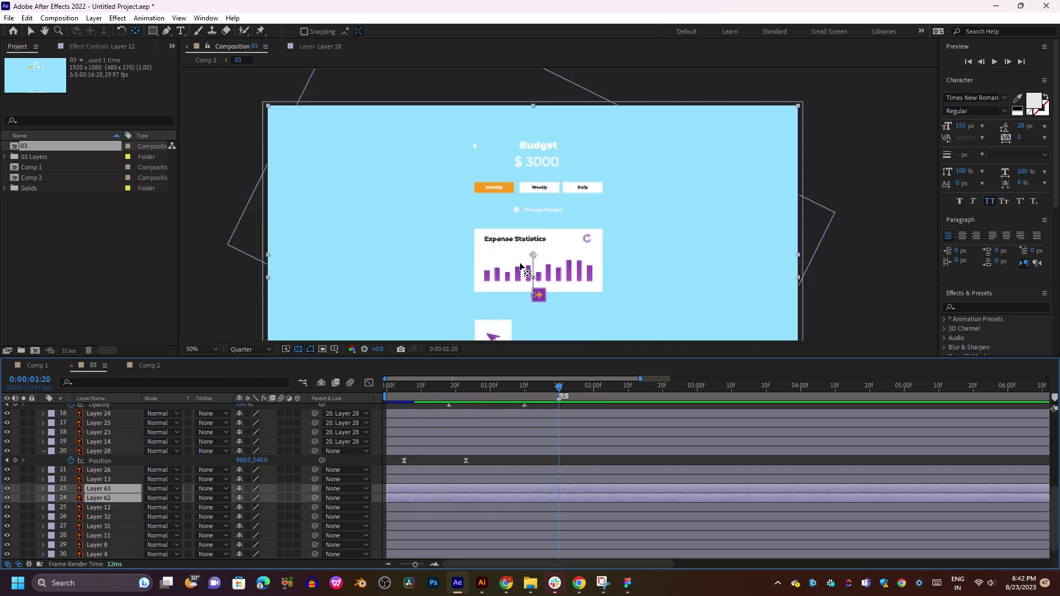
{"action": "key", "text": "ctrl+z"}
Copy only Layer 57's Position and Opacity keyframes and paste them onto Layer 13, the Budget title, at 0:00:00:08.
{"action": "scroll", "coordinate": [118, 475], "scroll_direction": "up", "scroll_amount": 3}
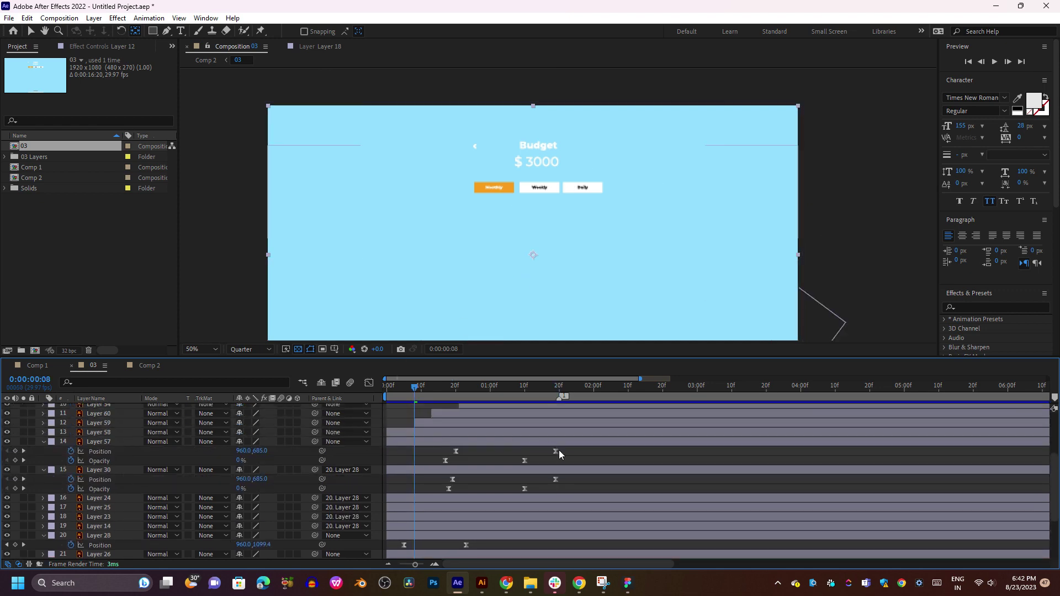
{"action": "left_click_drag", "start_coordinate": [562, 450], "coordinate": [452, 462]}
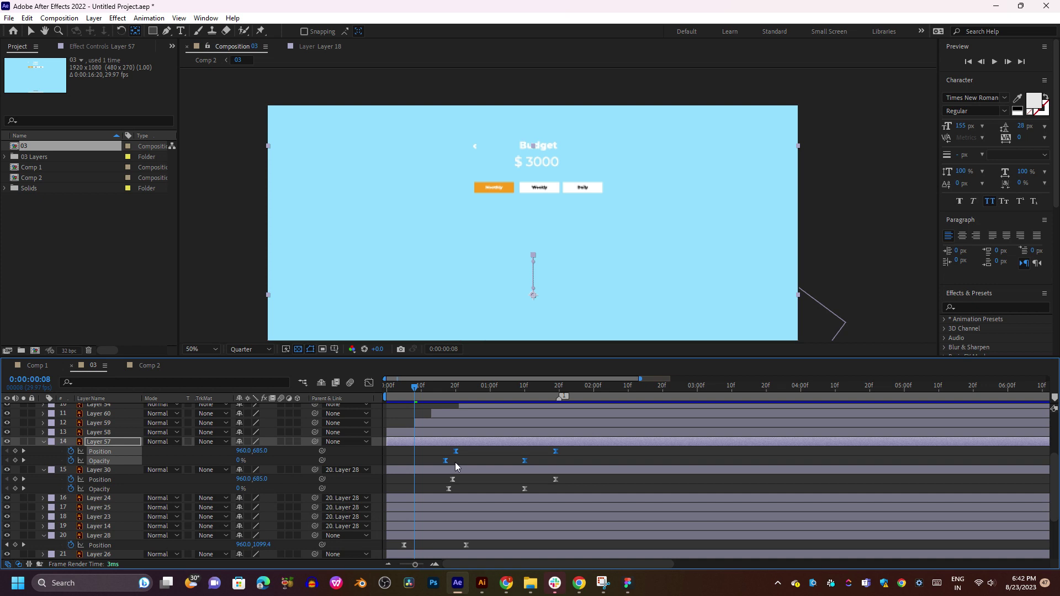
{"action": "scroll", "coordinate": [455, 462], "scroll_direction": "down", "scroll_amount": 3}
{"action": "left_click", "coordinate": [98, 479]}
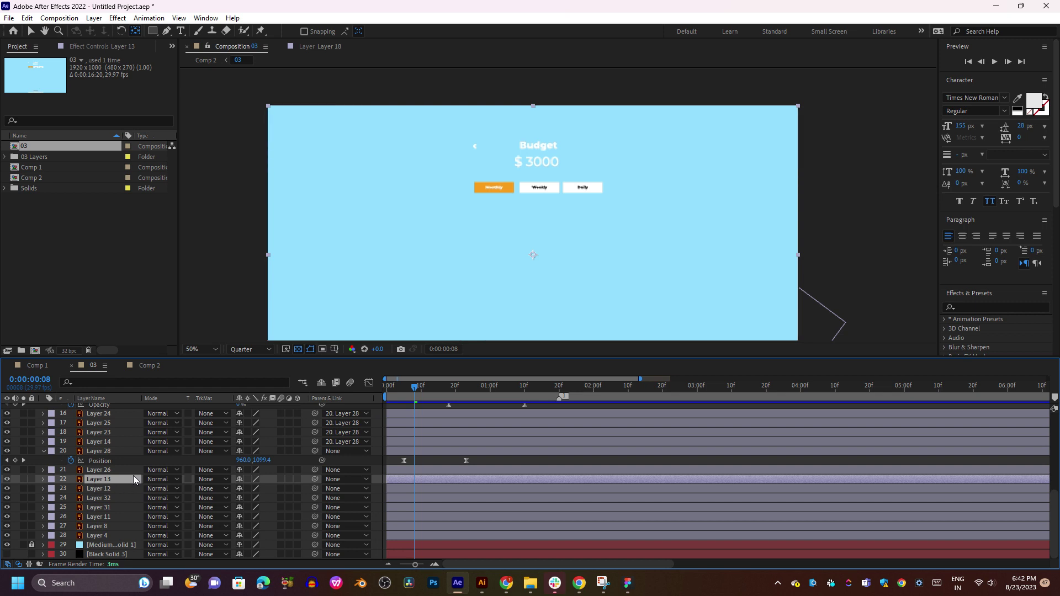
{"action": "left_click", "coordinate": [43, 479]}
{"action": "left_click", "coordinate": [53, 489]}
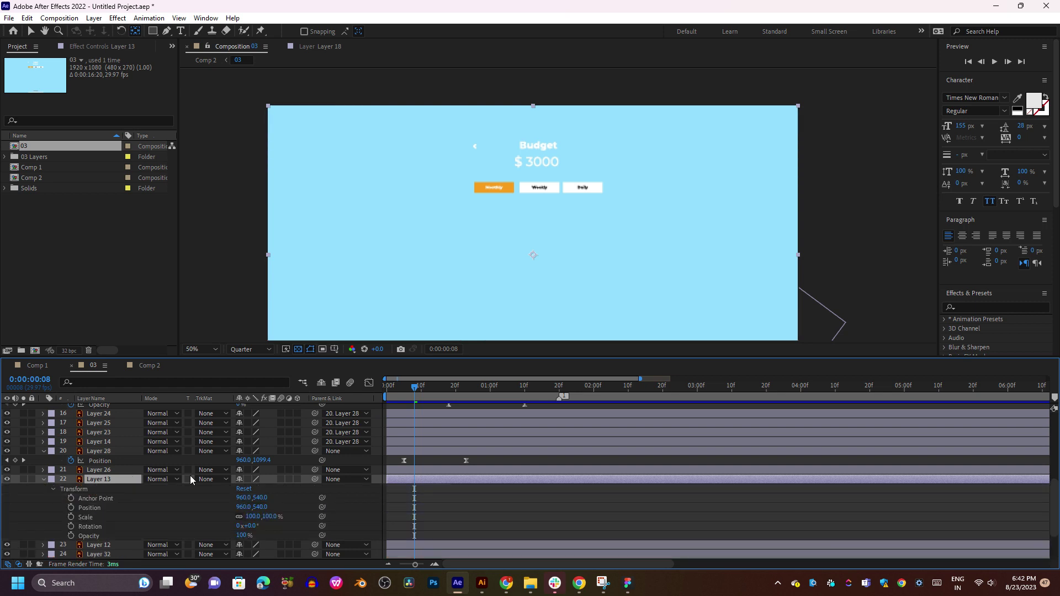
{"action": "key", "text": "ctrl+v"}
Preview the Budget title's rise and fade-in several times from the opening frames to check its timing against the card.
{"action": "key", "text": "space"}
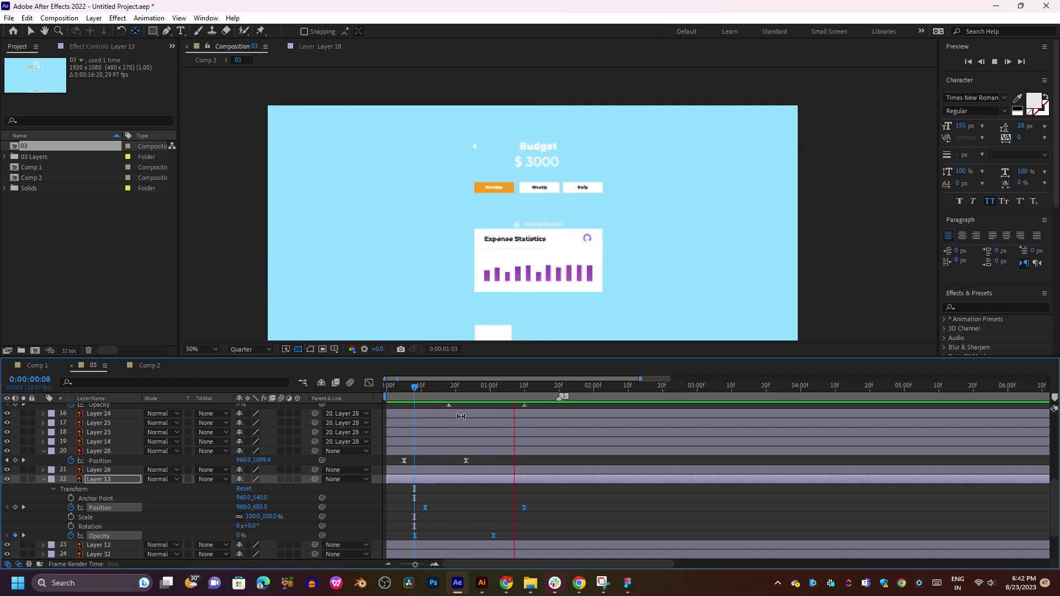
{"action": "left_click", "coordinate": [421, 391]}
{"action": "key", "text": "space"}
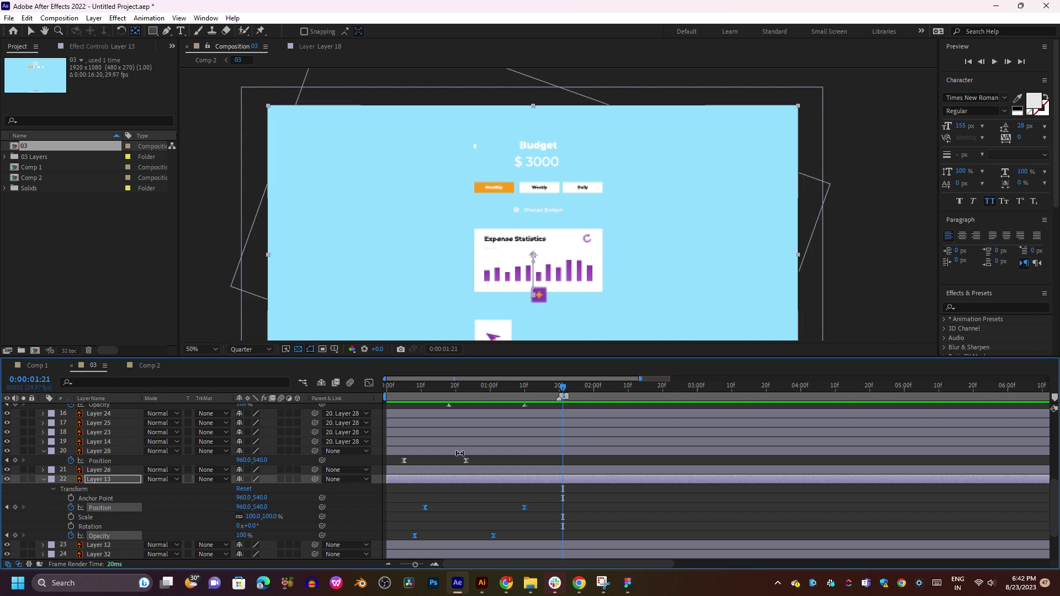
{"action": "left_click_drag", "start_coordinate": [451, 395], "coordinate": [403, 394]}
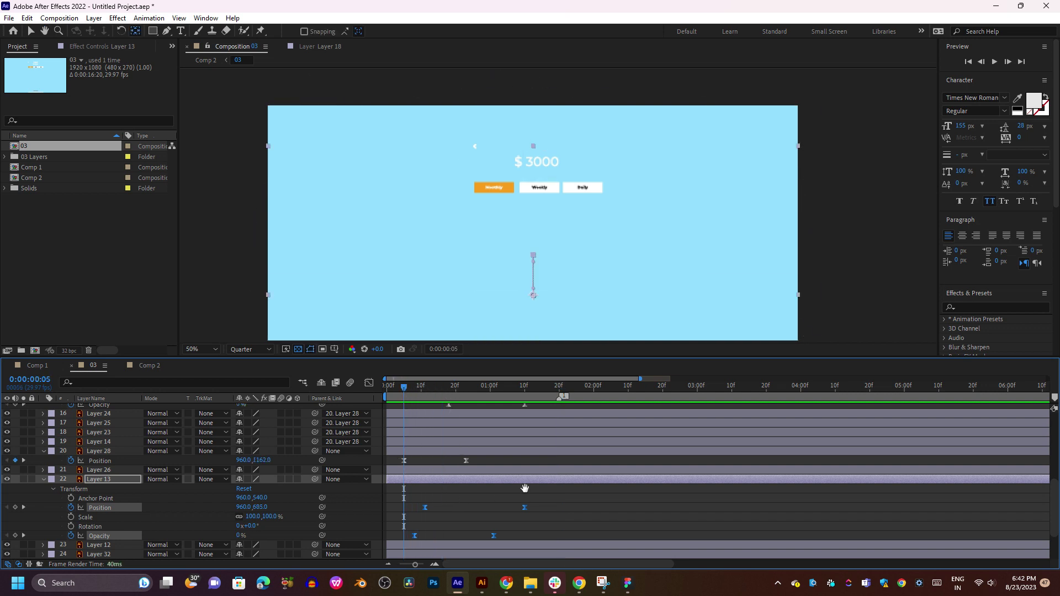
{"action": "key", "text": "space"}
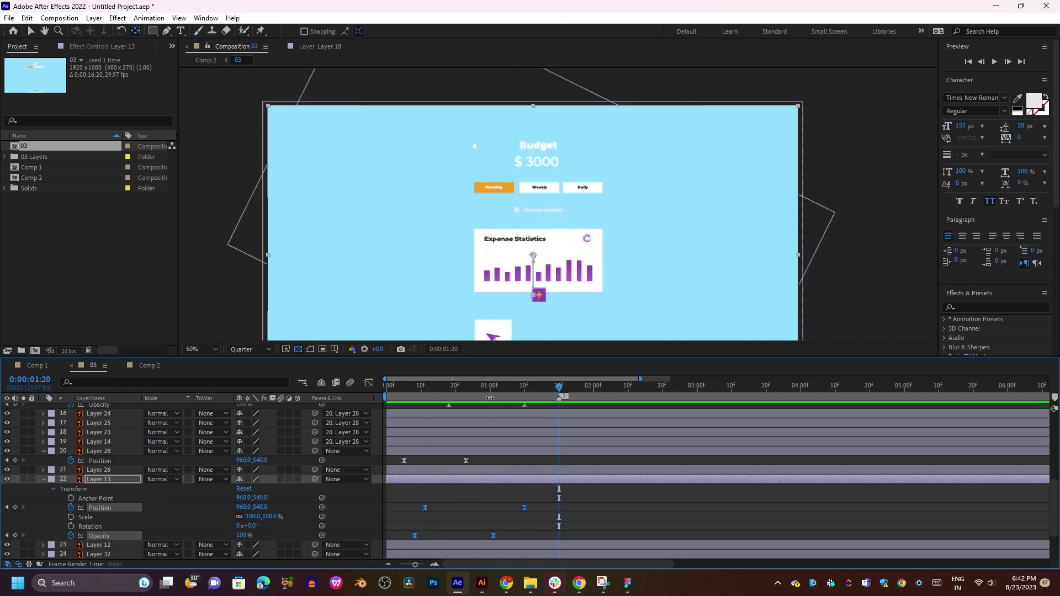
{"action": "left_click_drag", "start_coordinate": [488, 394], "coordinate": [535, 408]}
Paste the same Position and Opacity keyframes onto Layer 12, the $ 3000 amount, at 0:00:00:11 and expand its Transform properties.
{"action": "left_click", "coordinate": [118, 471]}
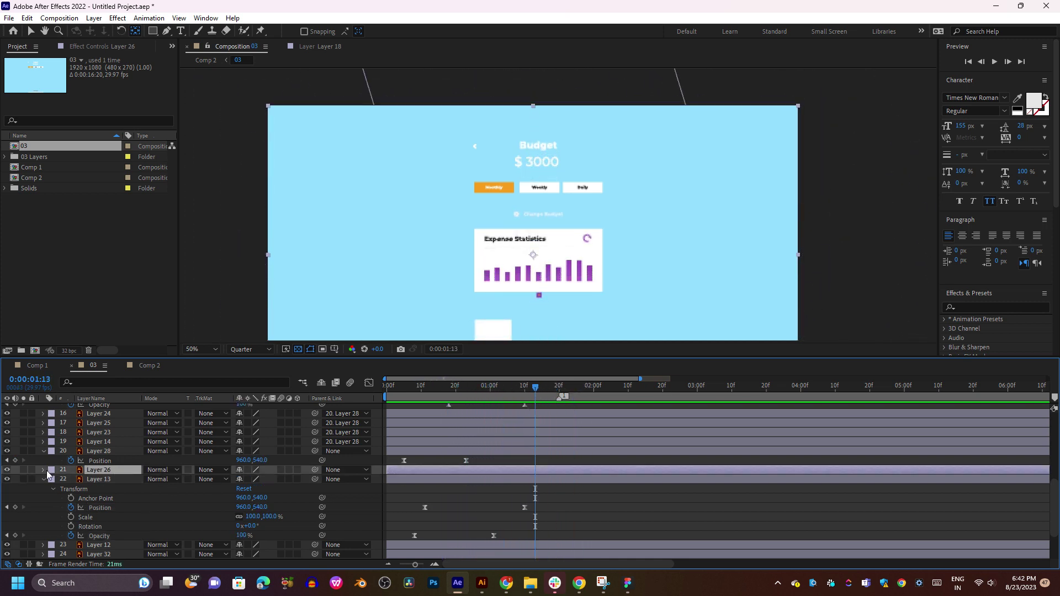
{"action": "left_click", "coordinate": [7, 471]}
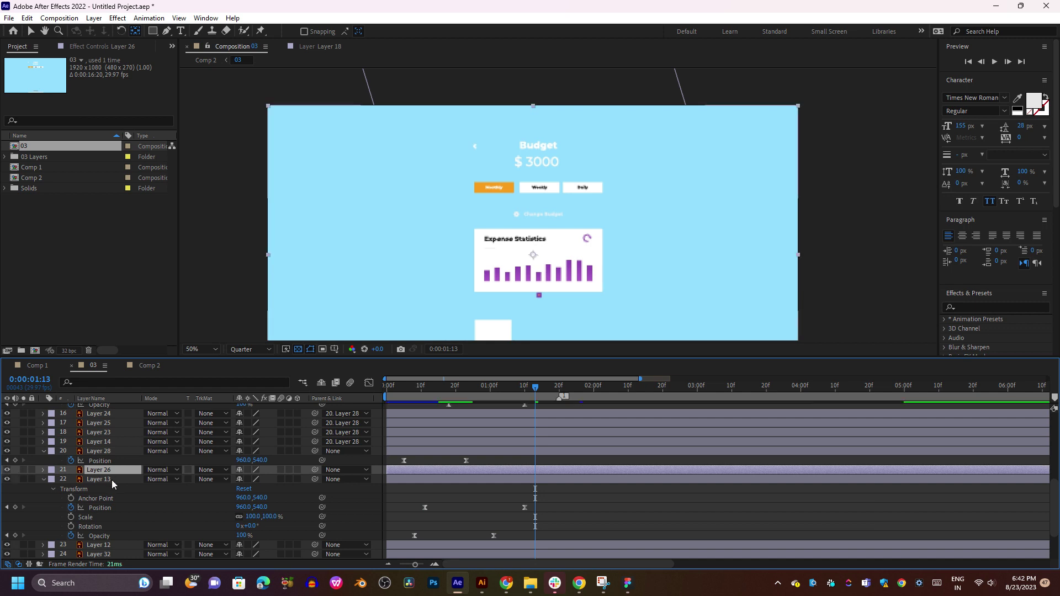
{"action": "scroll", "coordinate": [112, 480], "scroll_direction": "down", "scroll_amount": 3}
{"action": "left_click", "coordinate": [102, 489]}
{"action": "left_click", "coordinate": [6, 489]}
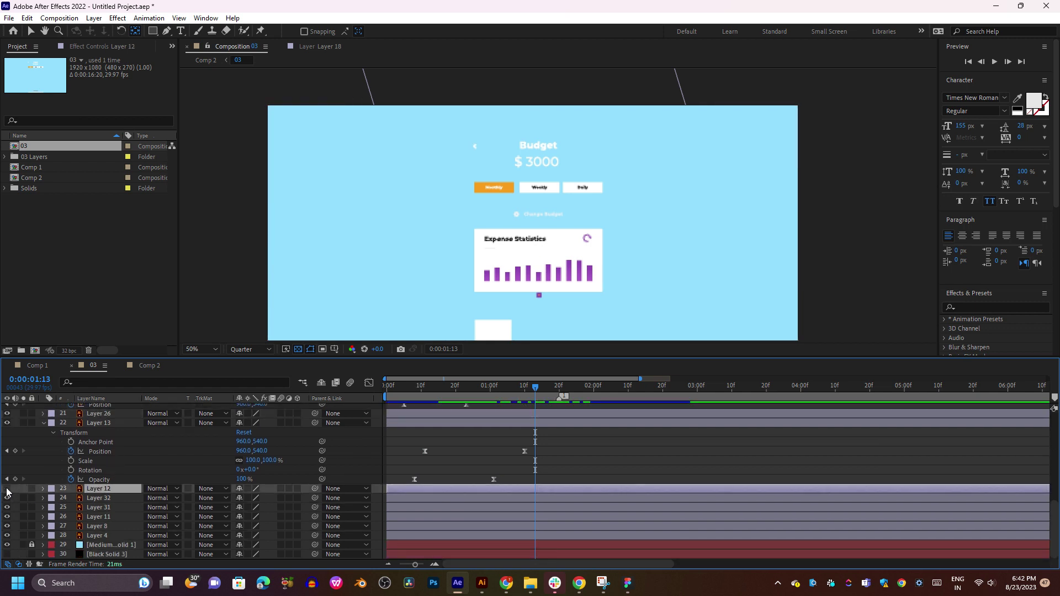
{"action": "left_click", "coordinate": [7, 489]}
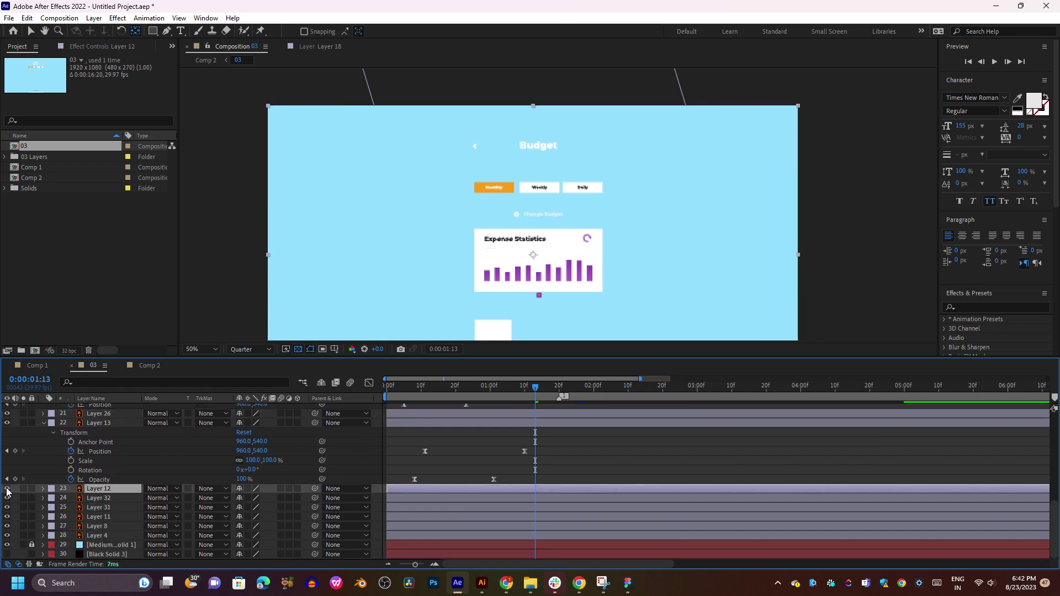
{"action": "left_click", "coordinate": [425, 389]}
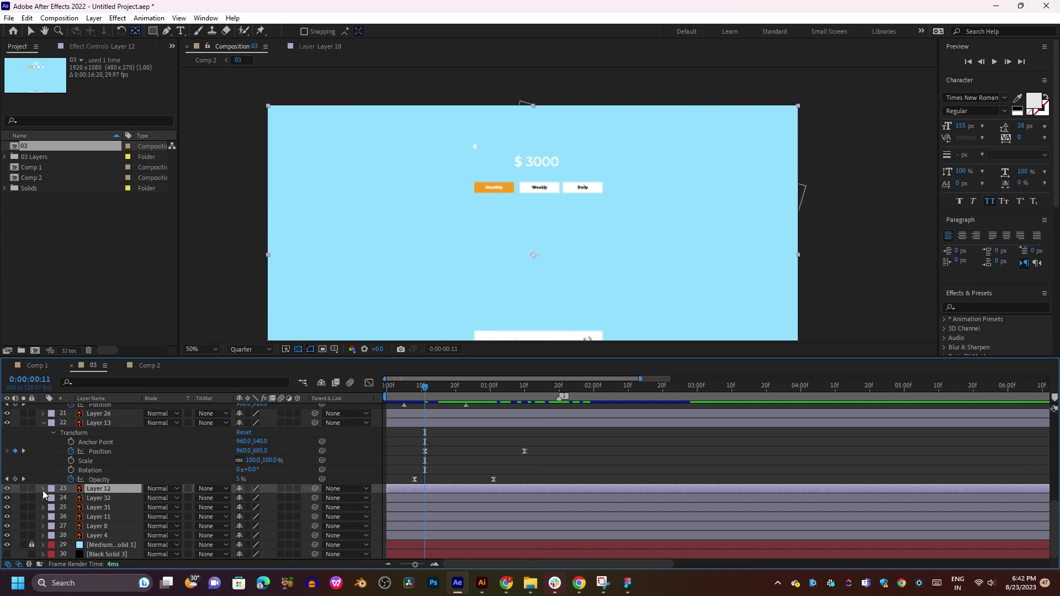
{"action": "left_click", "coordinate": [43, 490]}
{"action": "left_click", "coordinate": [412, 489]}
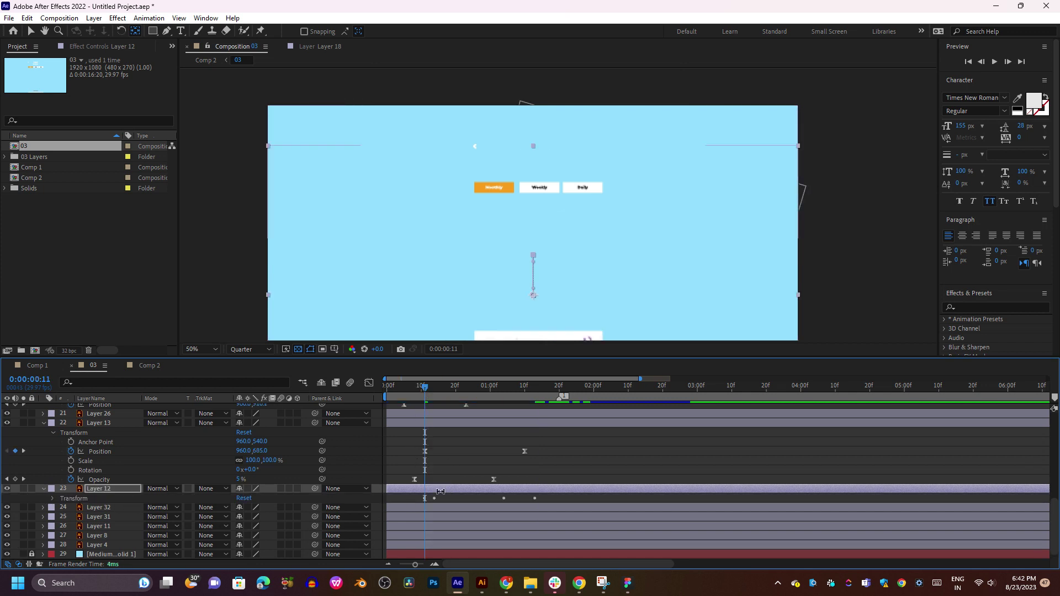
{"action": "left_click", "coordinate": [54, 497]}
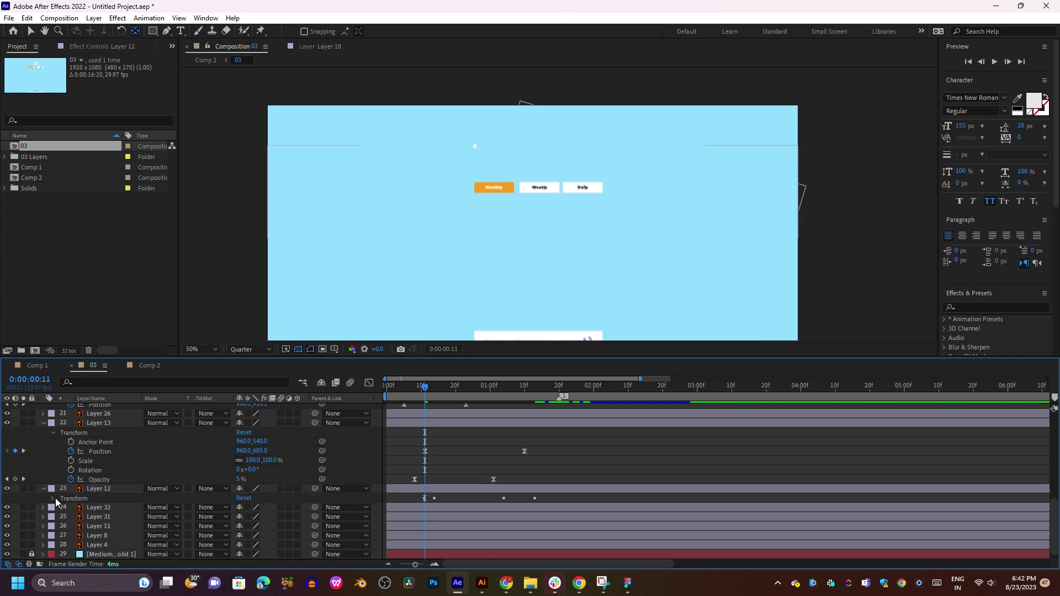
{"action": "left_click", "coordinate": [54, 499]}
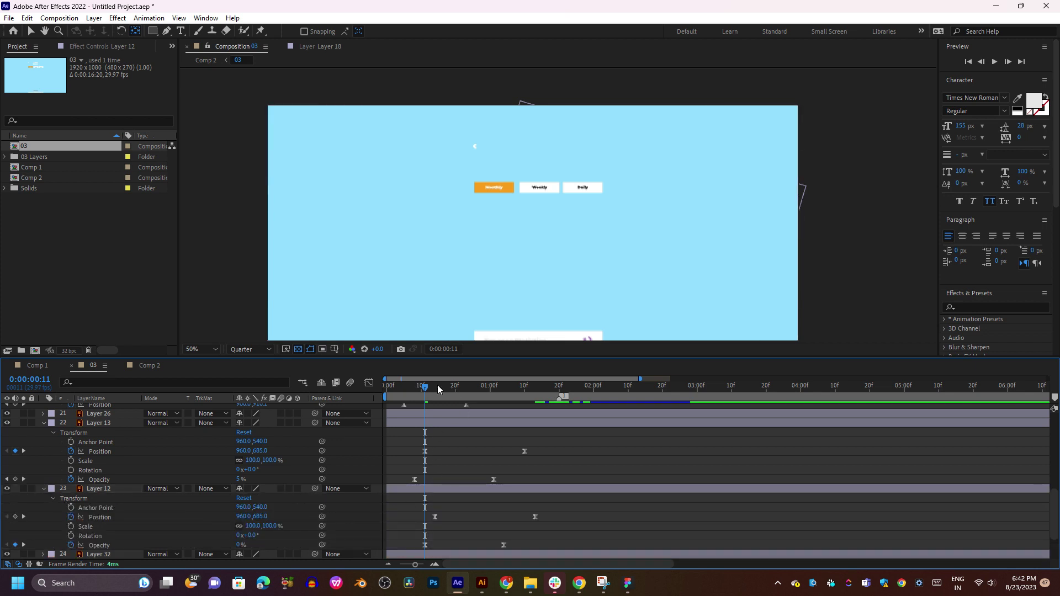
Preview the $ 3000 entrance and try moving Layer 12's Position and Opacity keyframes to start at 0:00:00:03.
{"action": "left_click", "coordinate": [410, 393]}
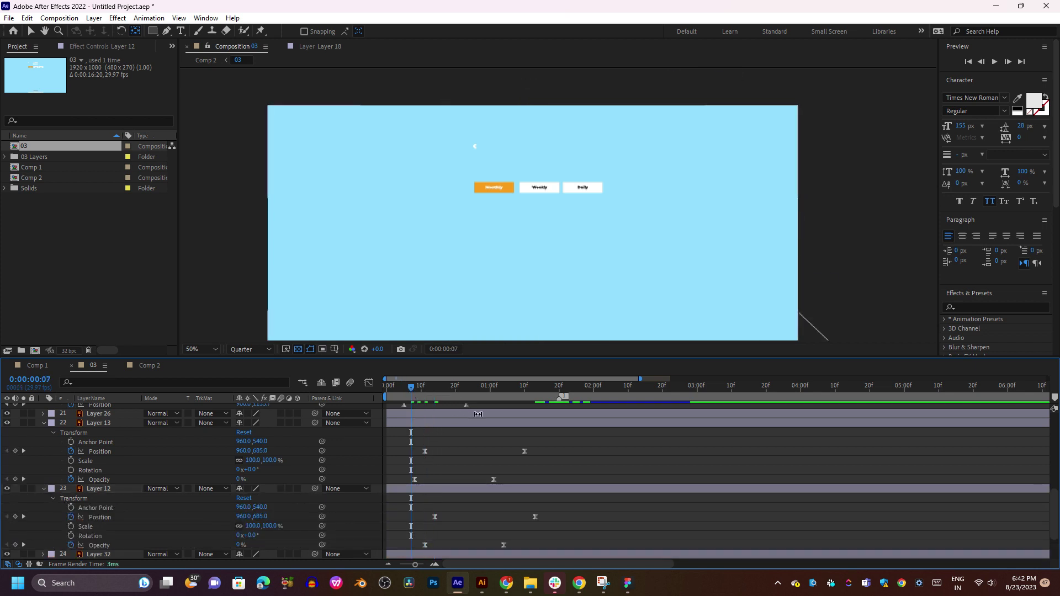
{"action": "key", "text": "space"}
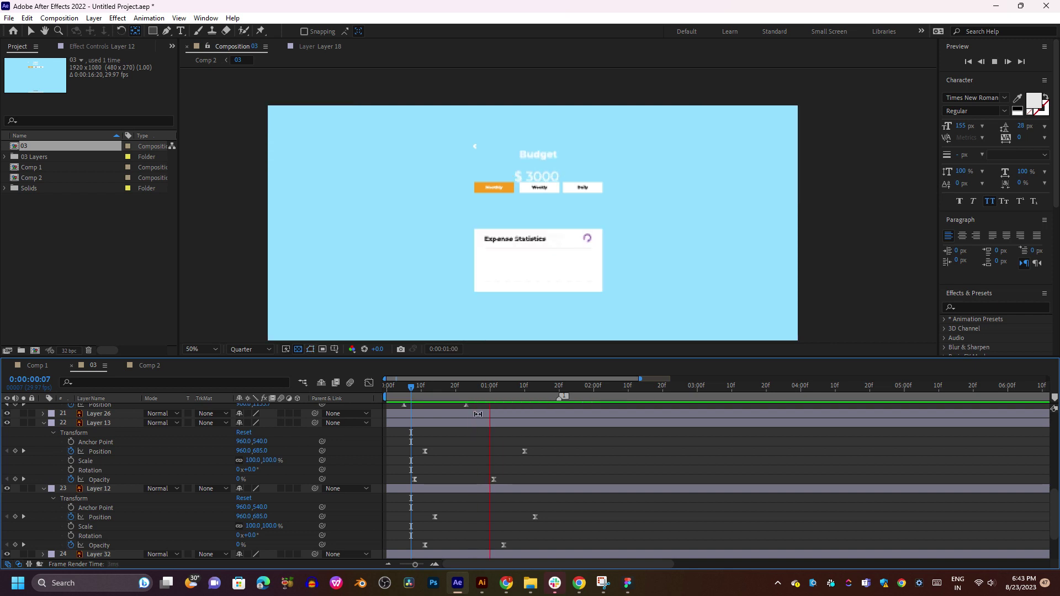
{"action": "left_click", "coordinate": [397, 395]}
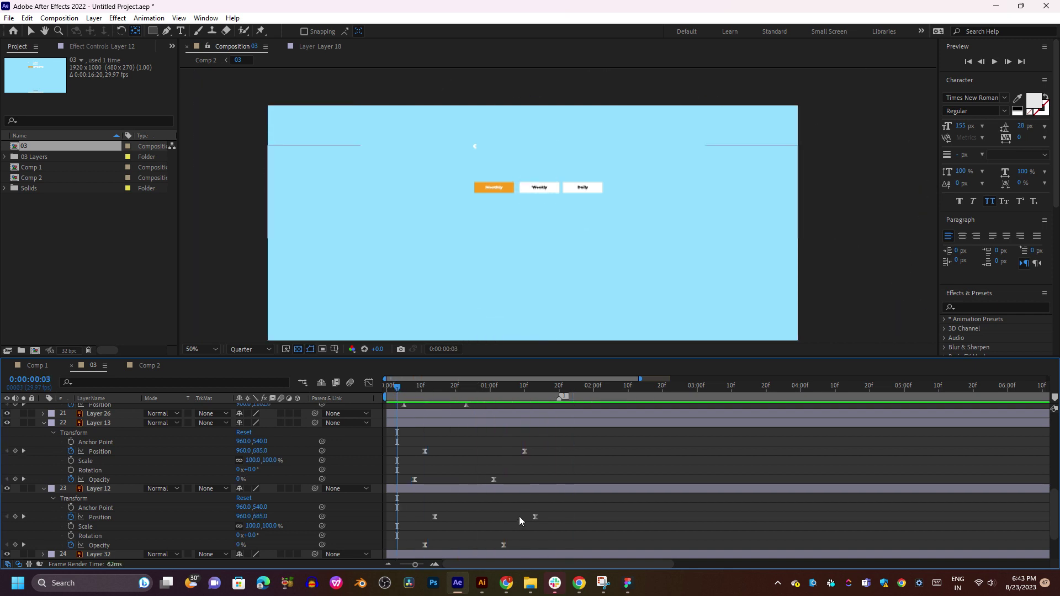
{"action": "left_click_drag", "start_coordinate": [566, 507], "coordinate": [406, 519]}
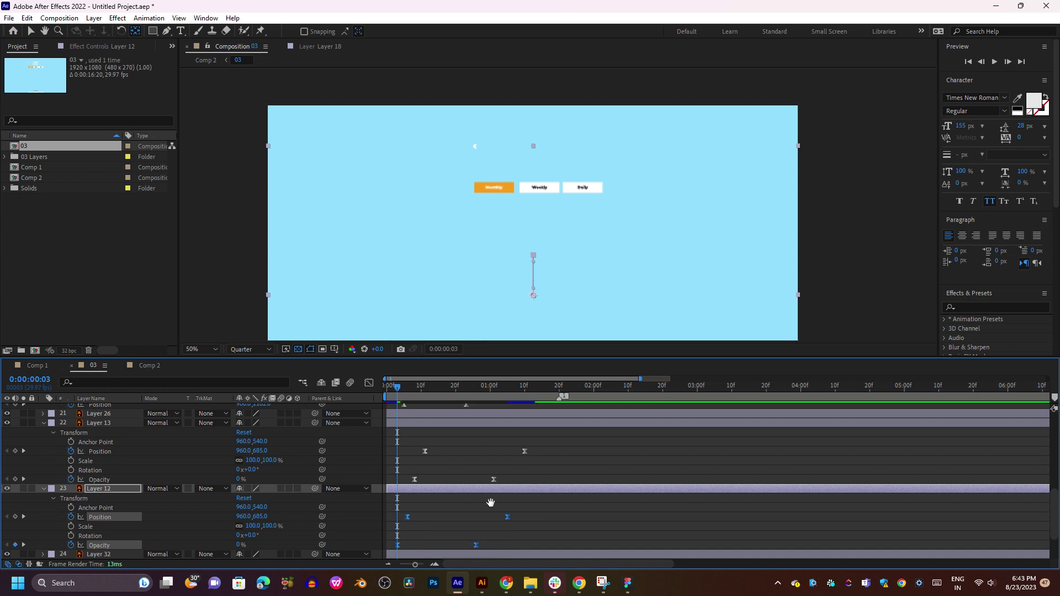
{"action": "key", "text": "space"}
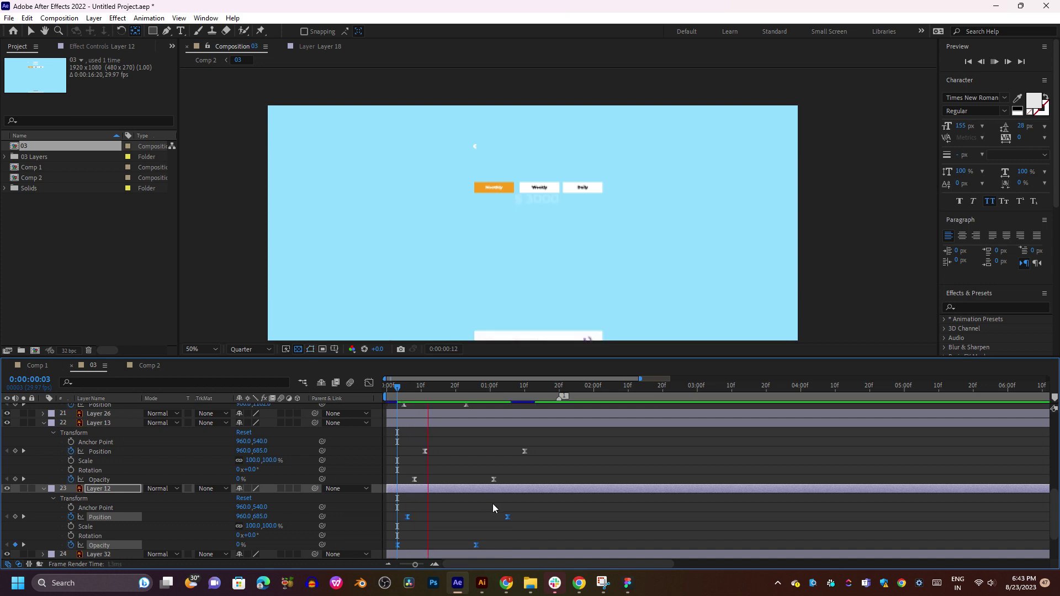
Try delaying Layer 12's Position and Opacity keyframes to start at 0:00:00:18 and preview the entrance from the opening frames.
{"action": "left_click_drag", "start_coordinate": [508, 517], "coordinate": [559, 519]}
{"action": "left_click", "coordinate": [450, 388]}
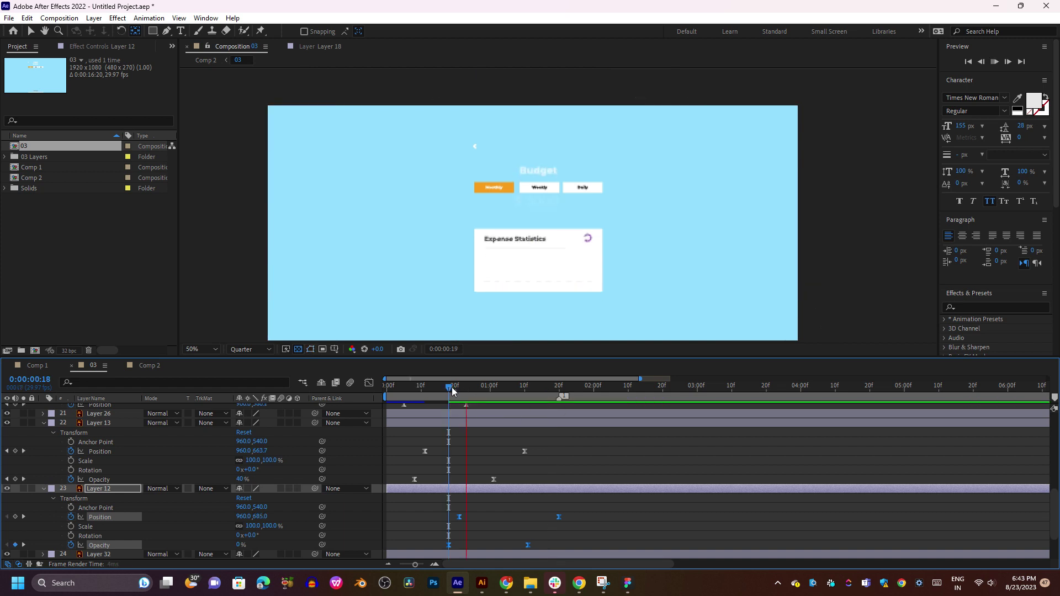
{"action": "key", "text": "space"}
{"action": "left_click", "coordinate": [393, 387]}
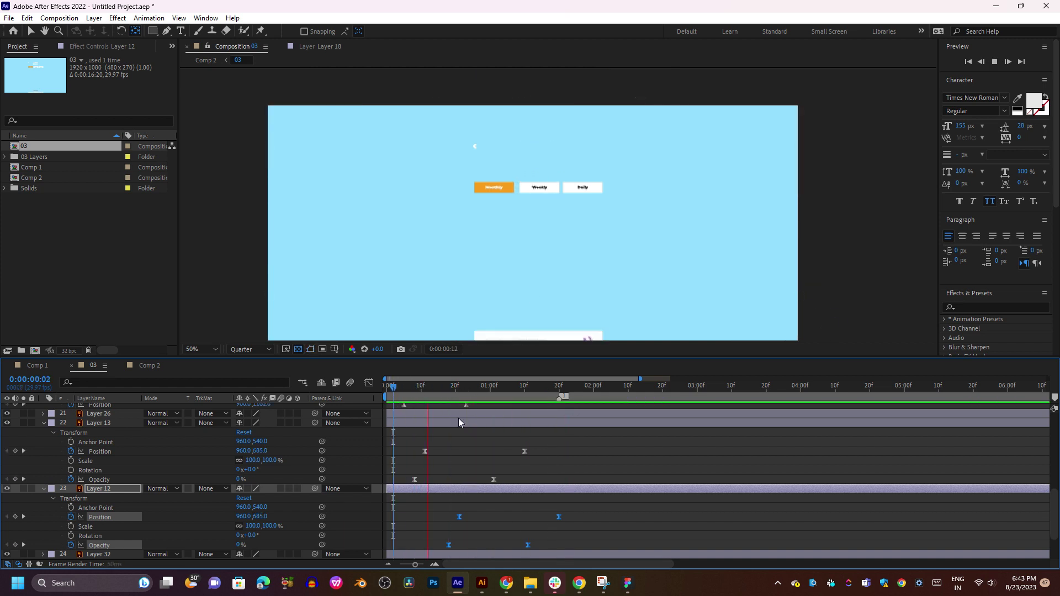
{"action": "key", "text": "space"}
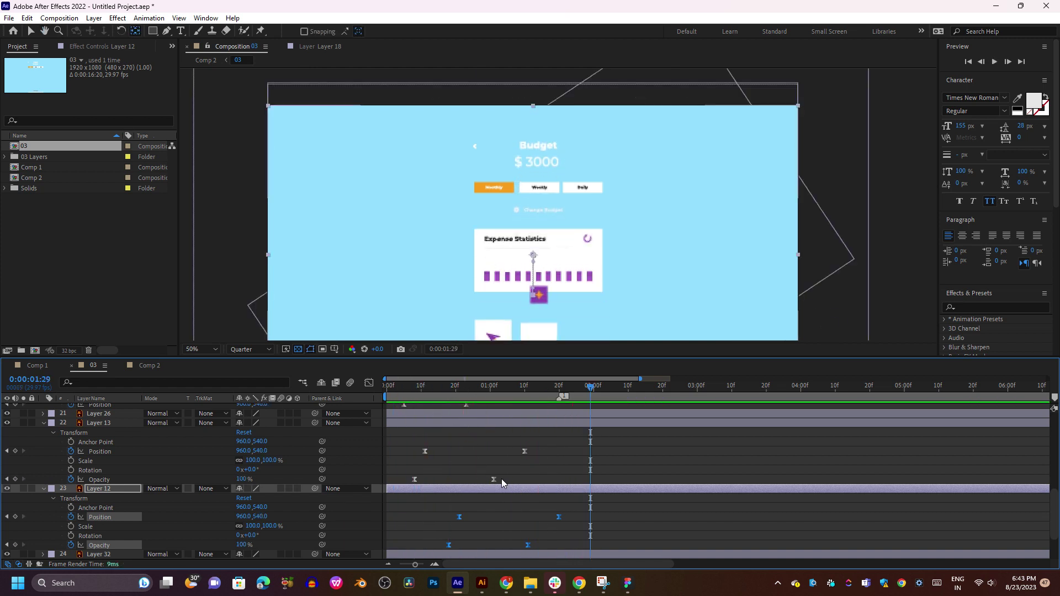
Shift Layer 12's Position and Opacity keyframes to start at about 0:00:00:13 and preview the $ 3000 entrance from the beginning.
{"action": "left_click_drag", "start_coordinate": [459, 517], "coordinate": [442, 517]}
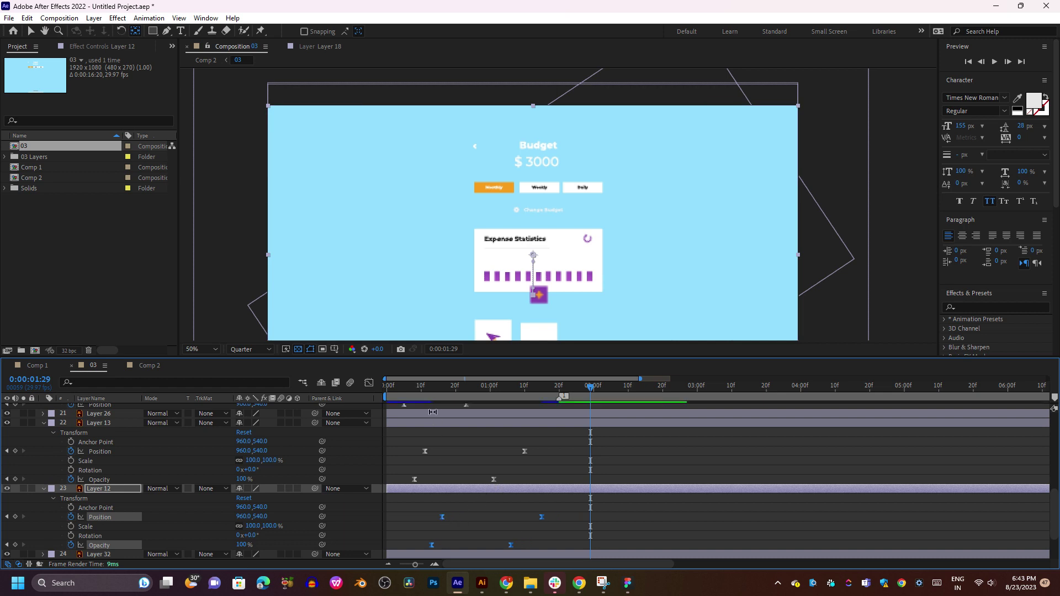
{"action": "left_click", "coordinate": [422, 392]}
{"action": "key", "text": "space"}
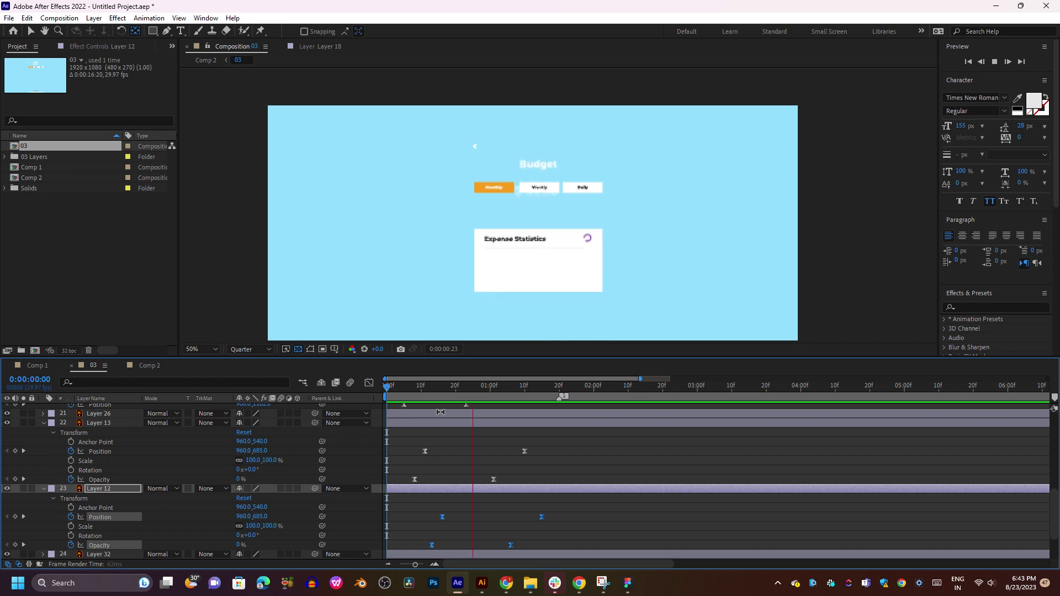
{"action": "key", "text": "space"}
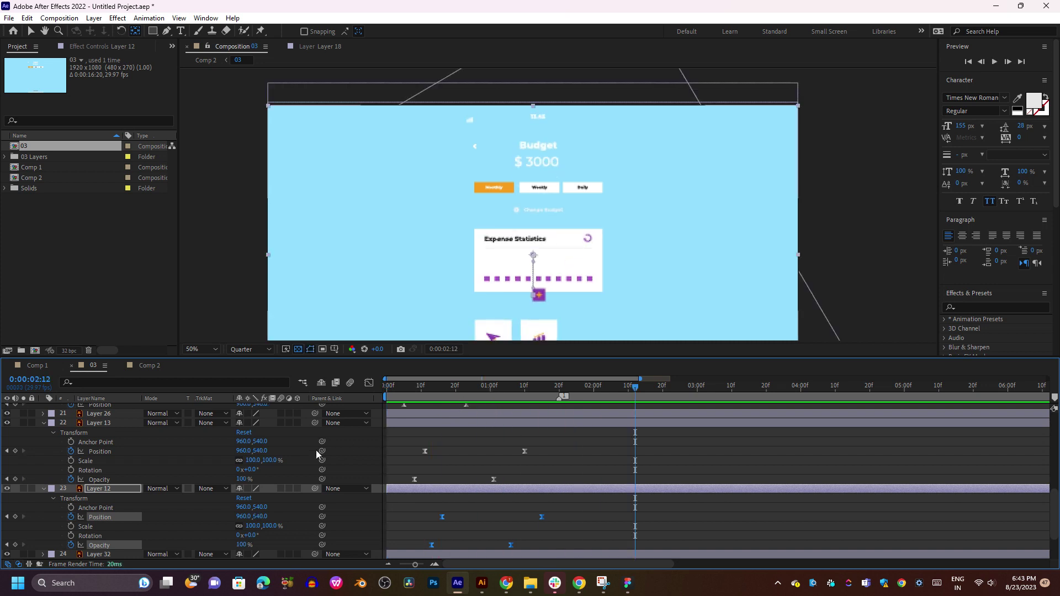
Paste the copied Position and Opacity keyframes onto Layer 32, the Daily button, at 0:00:00:19 and preview its entrance.
{"action": "scroll", "coordinate": [125, 475], "scroll_direction": "down", "scroll_amount": 2}
{"action": "left_click", "coordinate": [92, 500]}
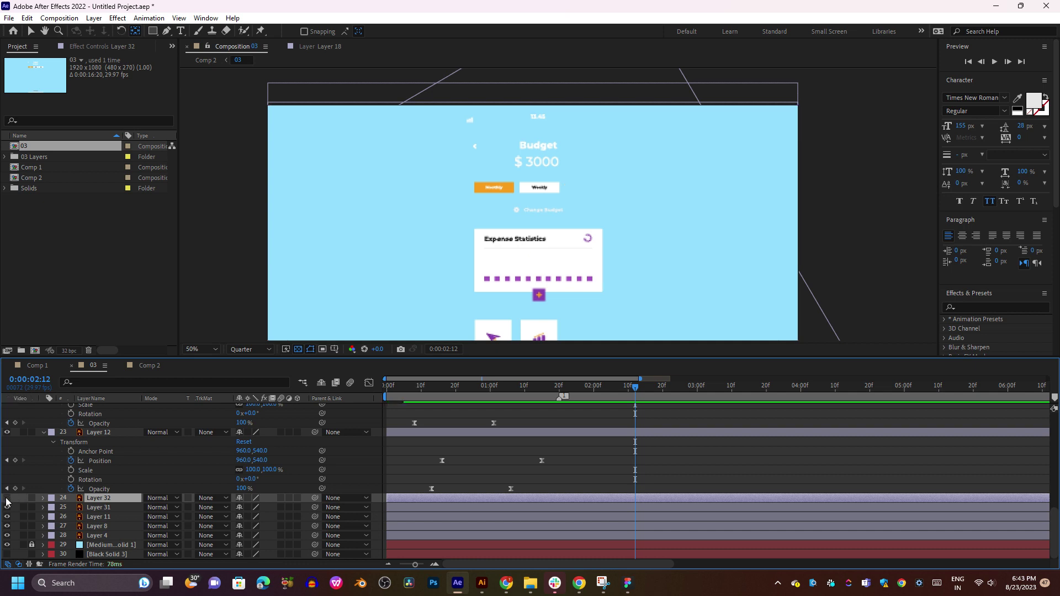
{"action": "left_click", "coordinate": [8, 500]}
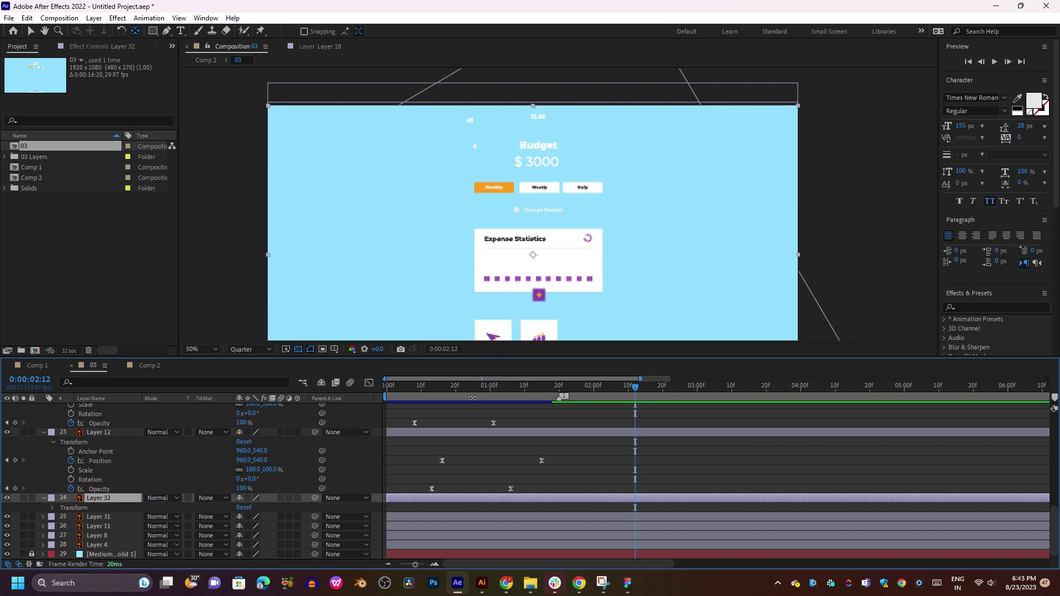
{"action": "left_click_drag", "start_coordinate": [463, 392], "coordinate": [454, 394]}
{"action": "key", "text": "ctrl+v"}
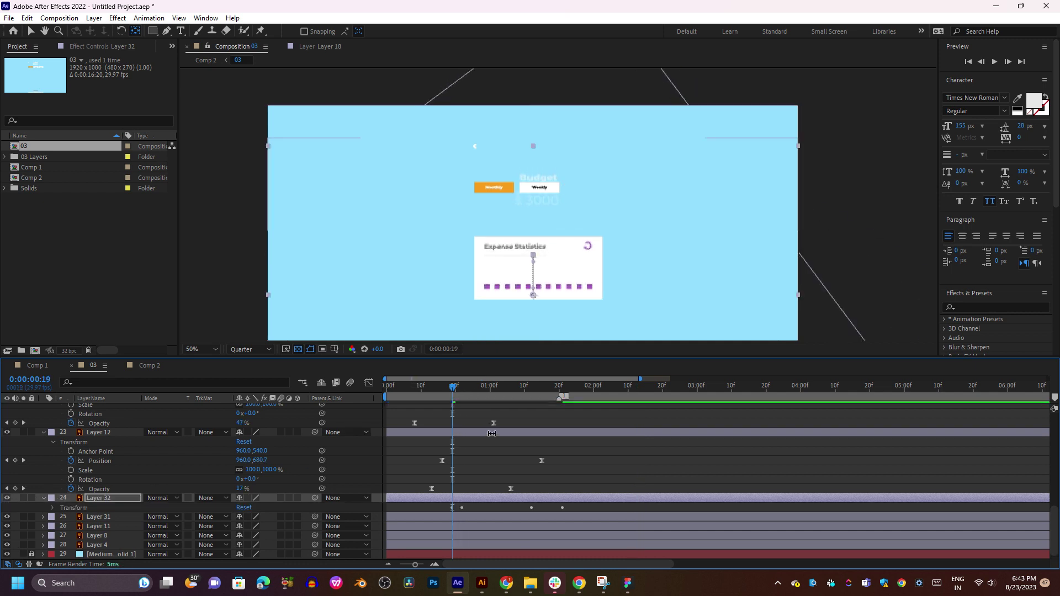
{"action": "key", "text": "space"}
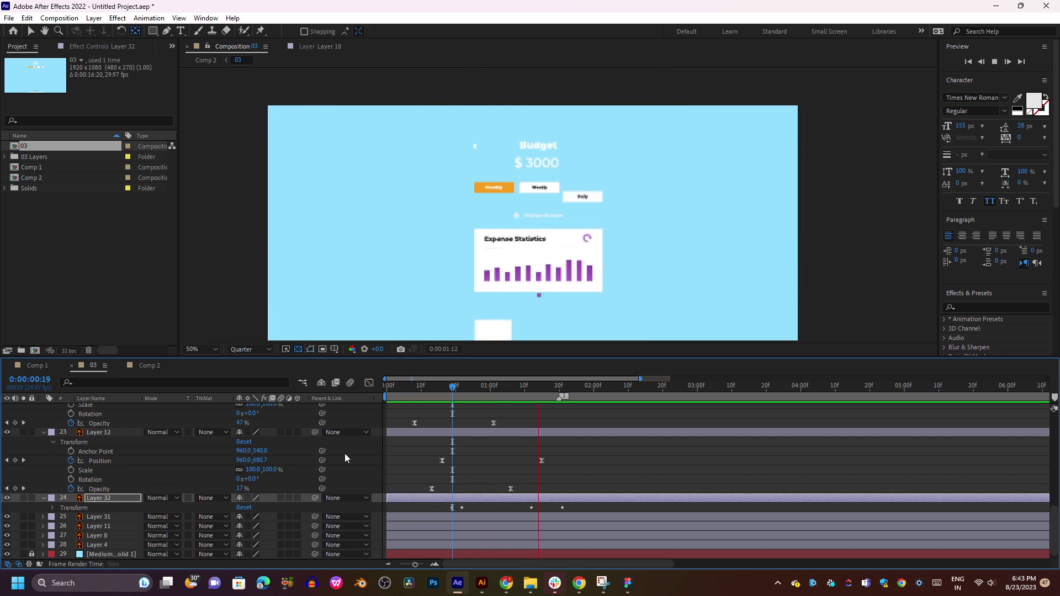
{"action": "key", "text": "space"}
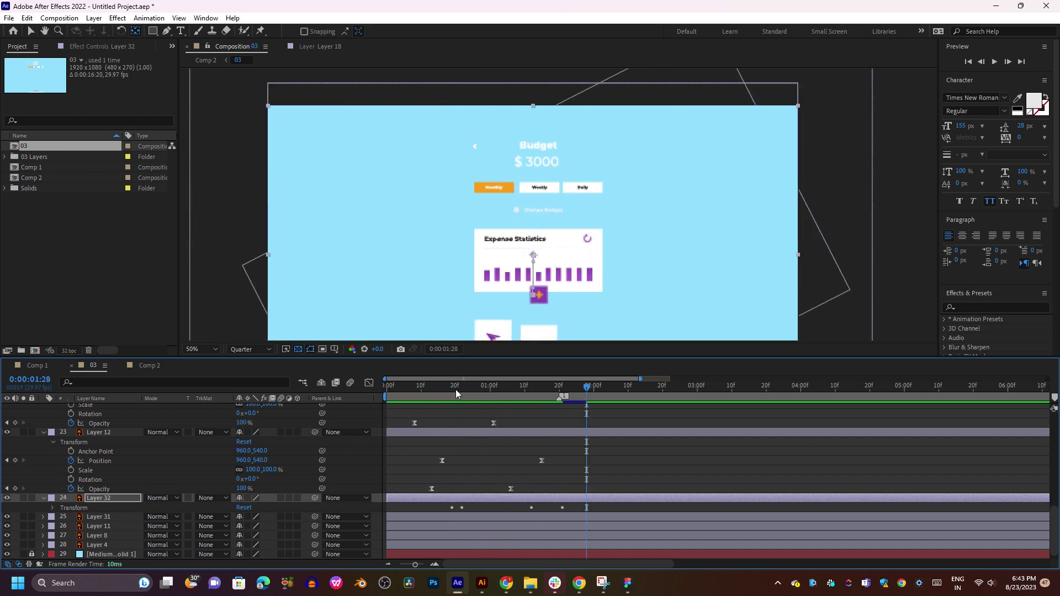
Paste the same keyframes onto Layer 31, the Weekly button, at 0:00:00:19 and preview the motion.
{"action": "left_click_drag", "start_coordinate": [457, 393], "coordinate": [452, 393]}
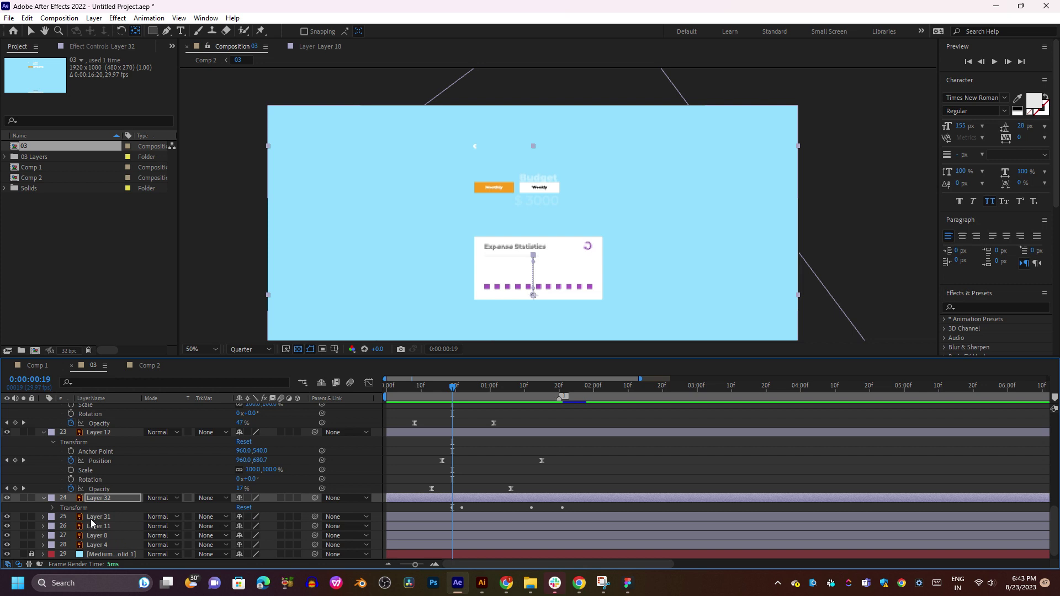
{"action": "left_click", "coordinate": [43, 518]}
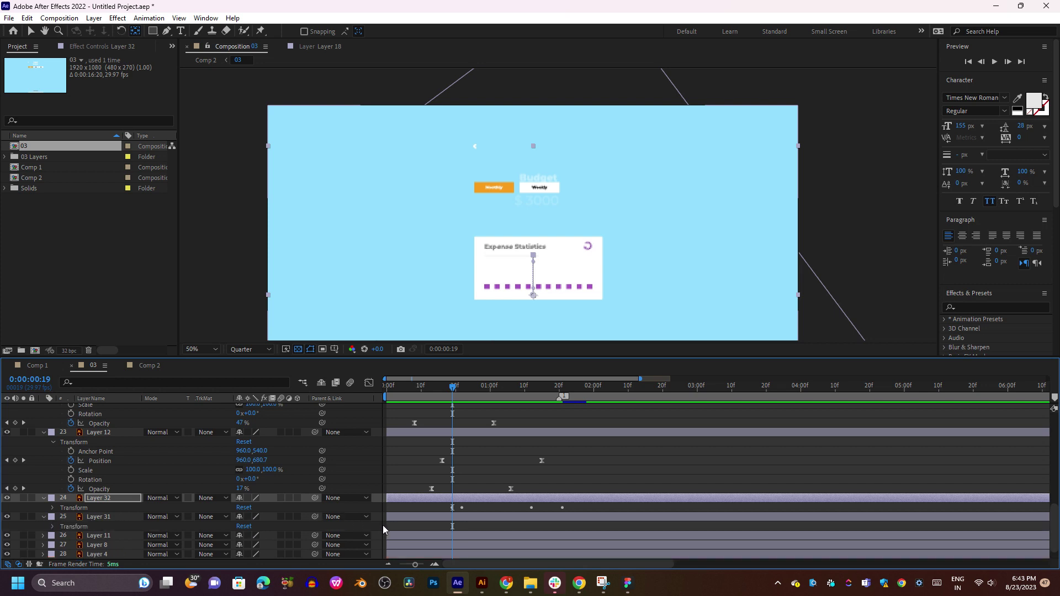
{"action": "left_click", "coordinate": [423, 516]}
{"action": "key", "text": "ctrl+v"}
{"action": "key", "text": "space"}
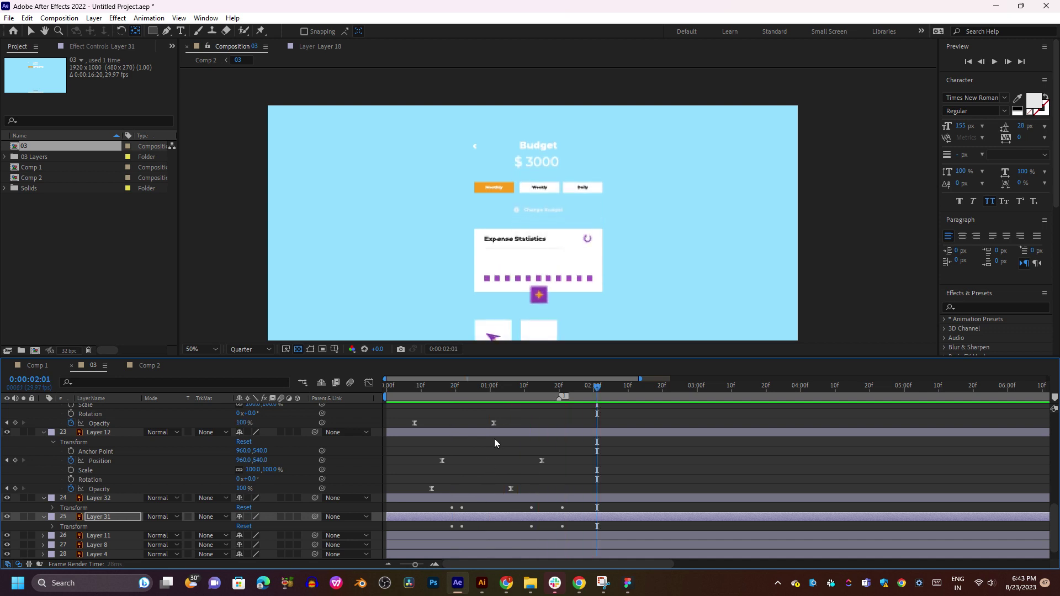
Give Layer 11, the Monthly button, the same Position and Opacity keyframes at 0:00:00:19 and preview from the first frame.
{"action": "left_click", "coordinate": [452, 396]}
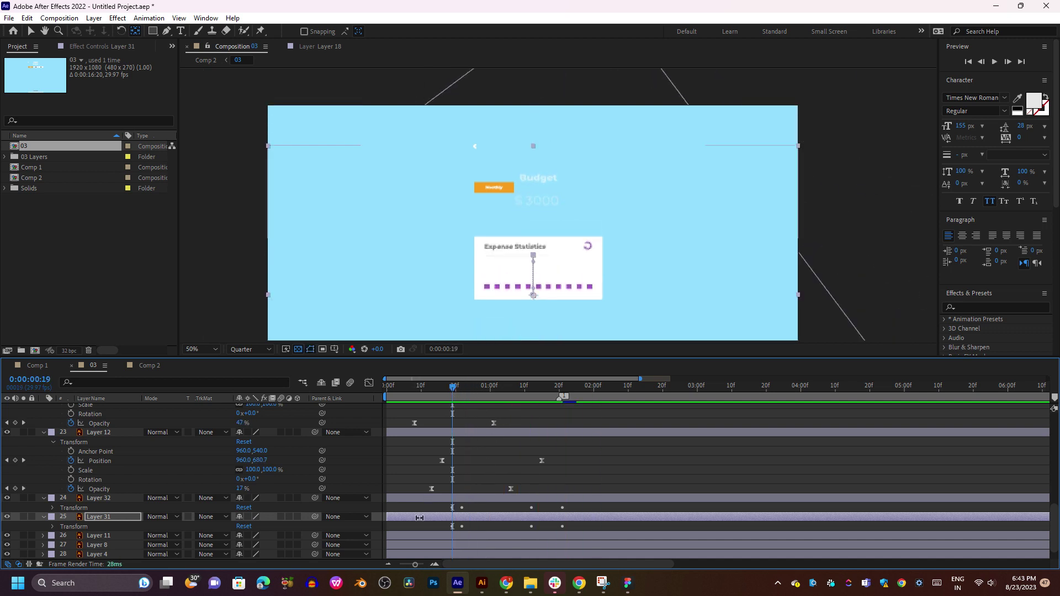
{"action": "left_click", "coordinate": [118, 538]}
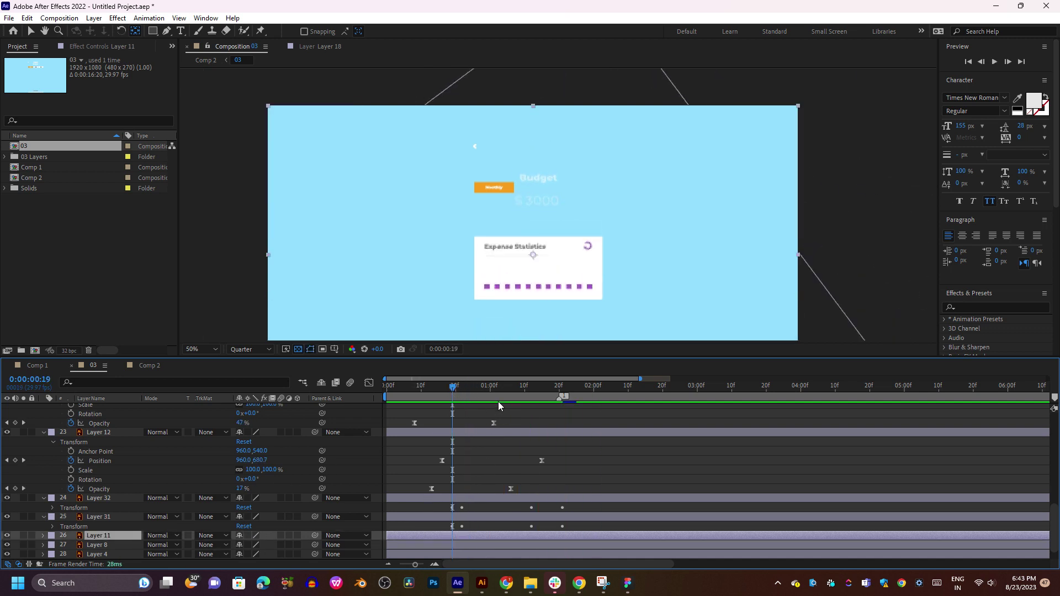
{"action": "key", "text": "space"}
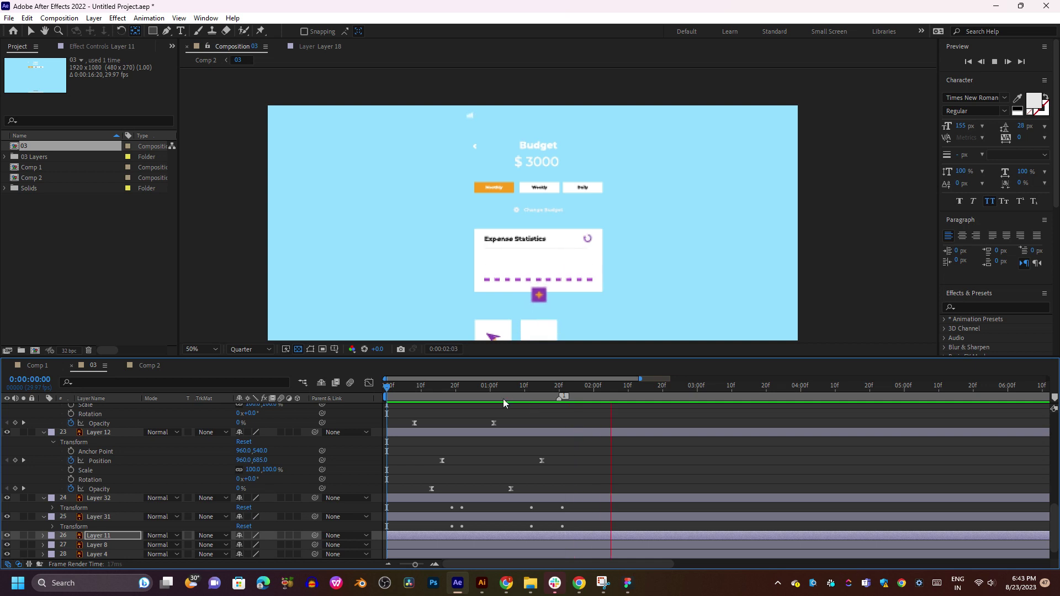
{"action": "key", "text": "space"}
Collapse the expanded properties of Layers 13, 12, 31, 32, 28, 57 and 30 in the timeline.
{"action": "scroll", "coordinate": [55, 450], "scroll_direction": "up", "scroll_amount": 3}
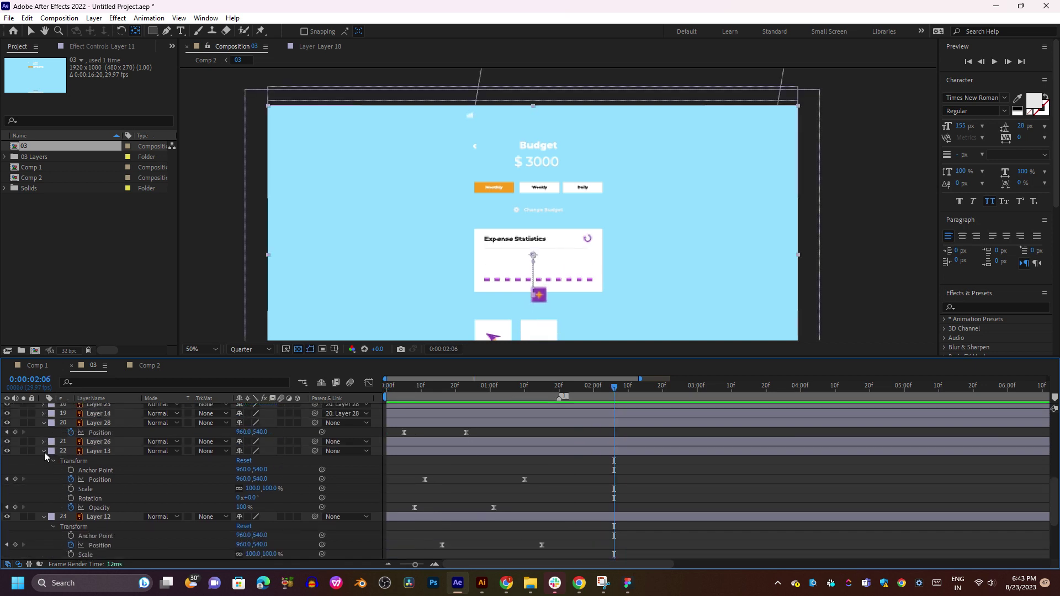
{"action": "left_click", "coordinate": [44, 452]}
{"action": "left_click", "coordinate": [45, 471]}
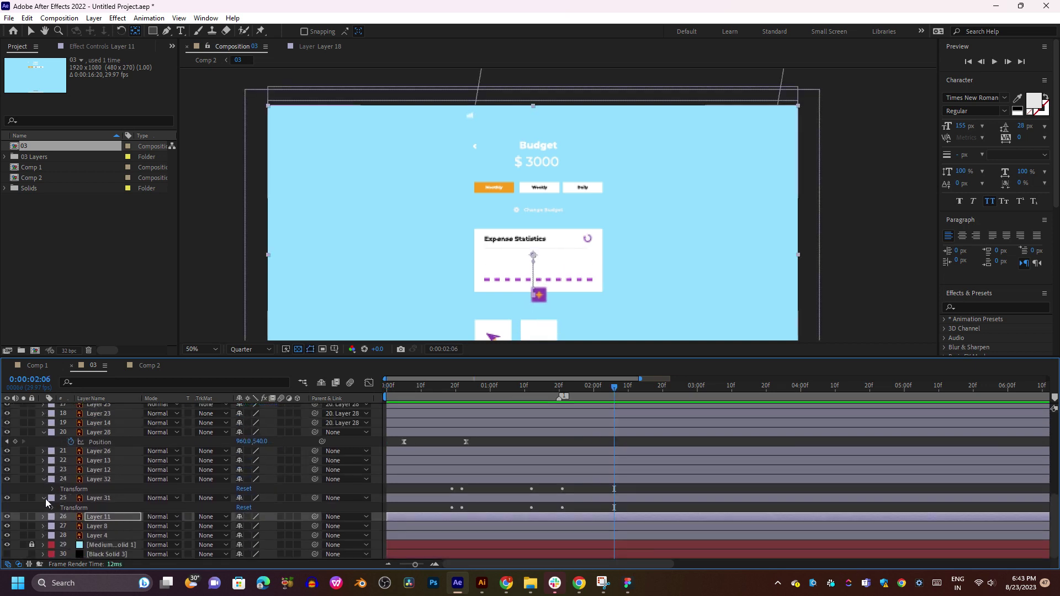
{"action": "left_click", "coordinate": [45, 499]}
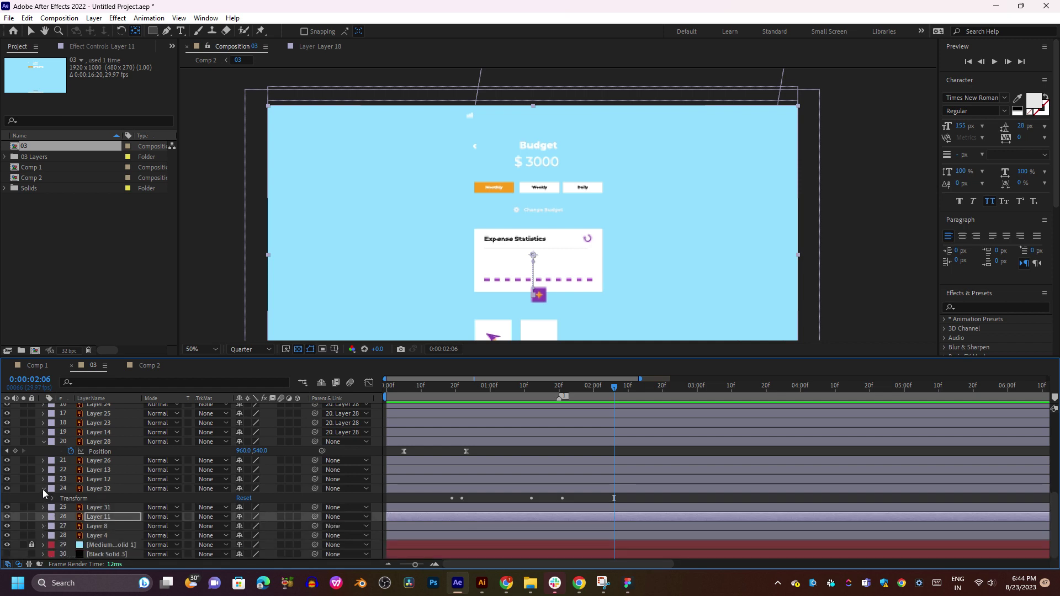
{"action": "left_click", "coordinate": [43, 490]}
{"action": "left_click", "coordinate": [44, 452]}
{"action": "scroll", "coordinate": [313, 466], "scroll_direction": "up", "scroll_amount": 3}
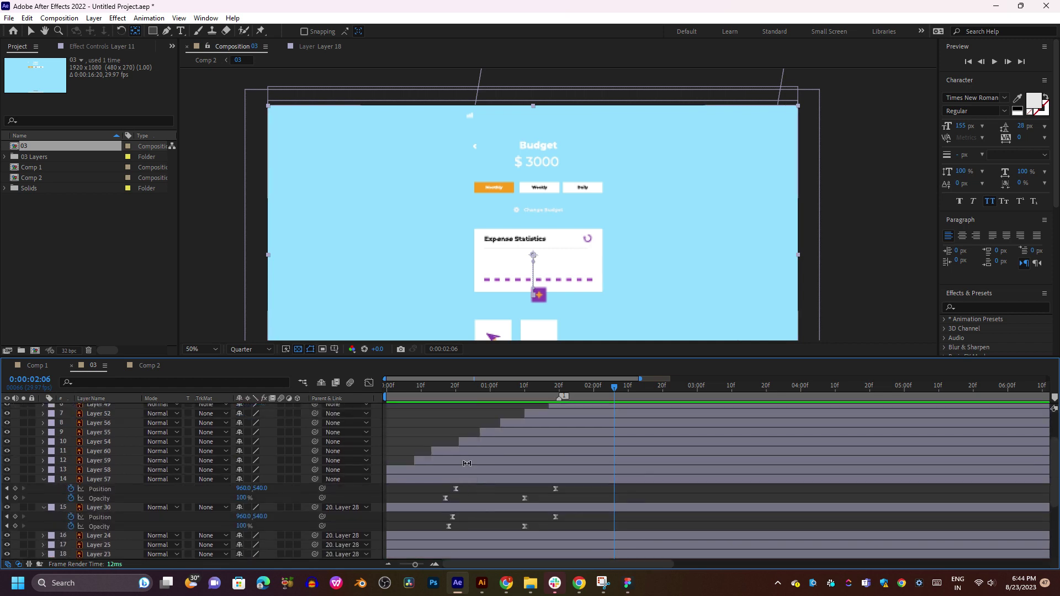
{"action": "scroll", "coordinate": [466, 463], "scroll_direction": "down", "scroll_amount": 3}
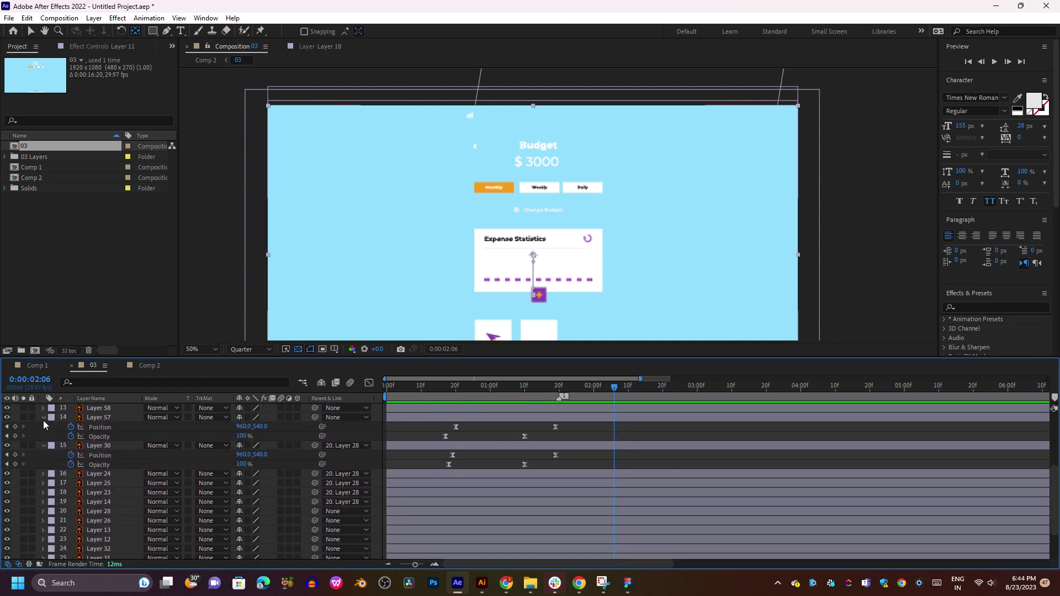
{"action": "left_click", "coordinate": [44, 418]}
{"action": "left_click", "coordinate": [43, 428]}
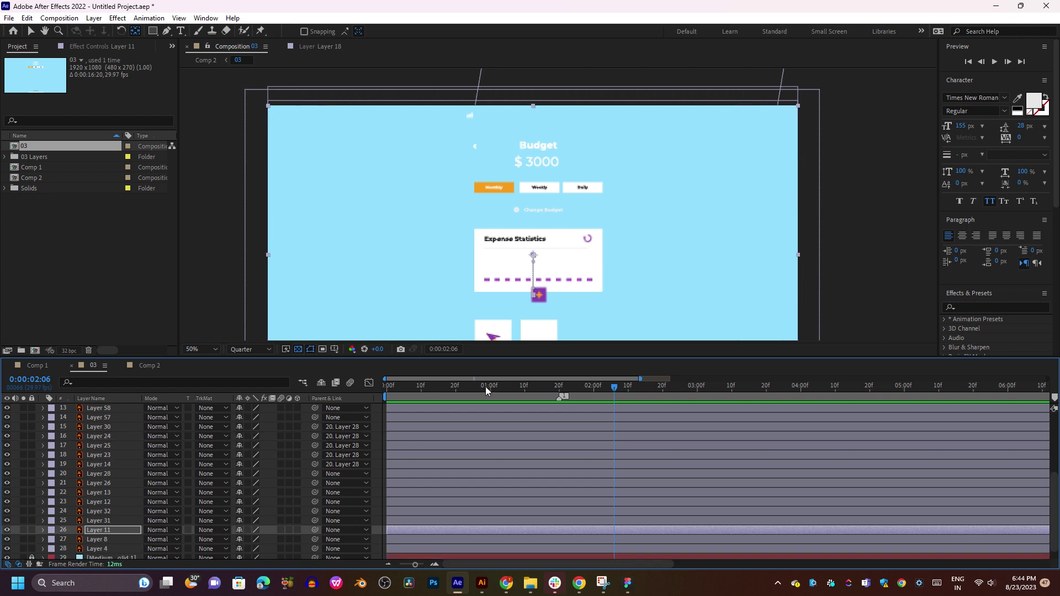
Preview the complete staggered animation of composition 03 with the viewer zoomed out to 25%.
{"action": "key", "text": "space"}
{"action": "scroll", "coordinate": [484, 449], "scroll_direction": "up", "scroll_amount": 5}
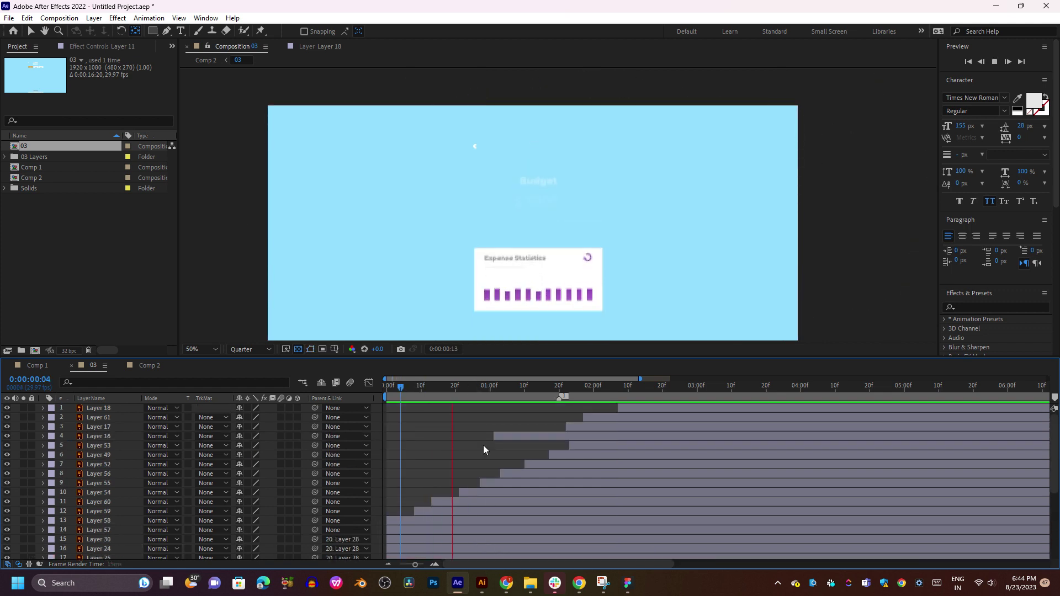
{"action": "scroll", "coordinate": [566, 267], "scroll_direction": "down", "scroll_amount": 1}
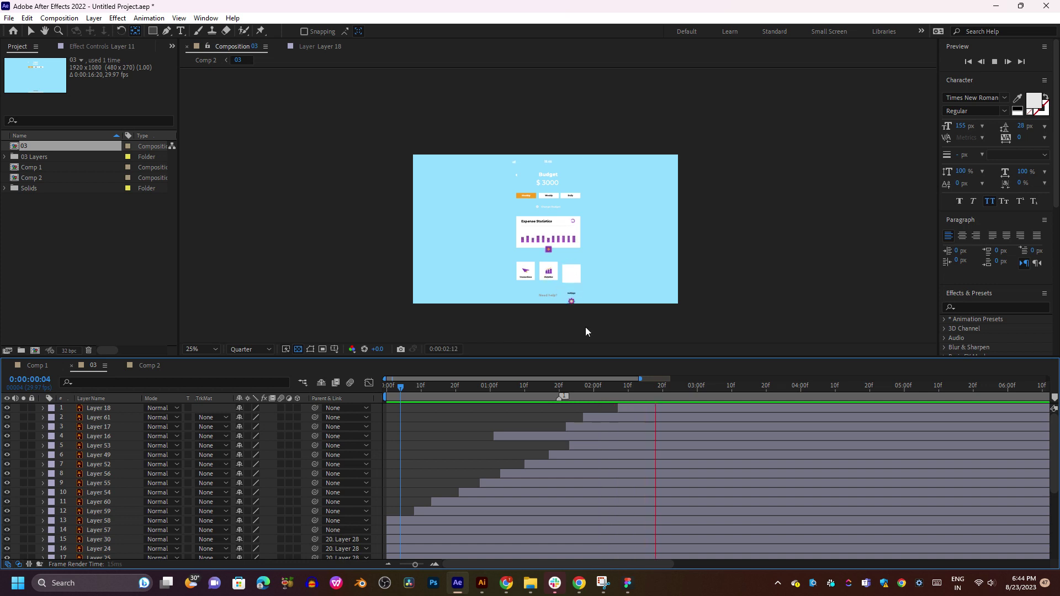
{"action": "left_click", "coordinate": [555, 299]}
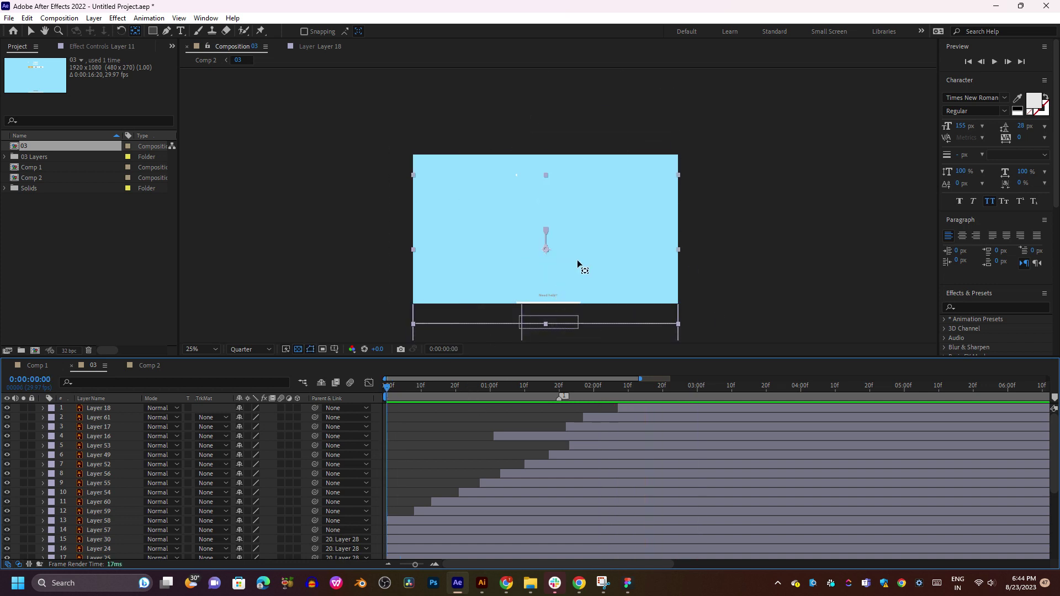
Return from Comp 2 to composition 03, preview its opening up to 0:00:01:01 and clear the layer selection.
{"action": "key", "text": "shift+period"}
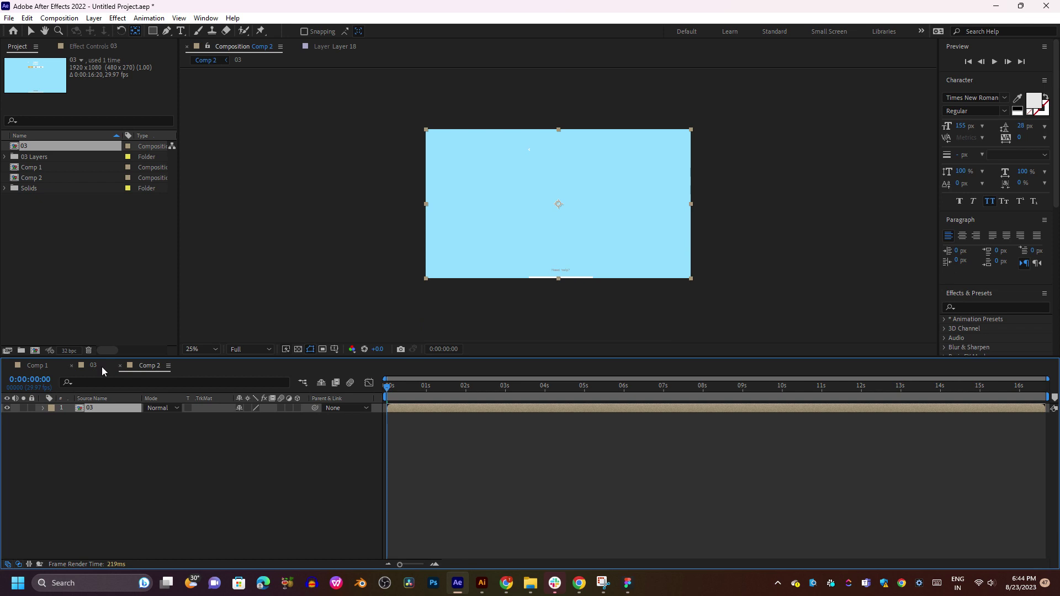
{"action": "double_click", "coordinate": [575, 267]}
{"action": "key", "text": "space"}
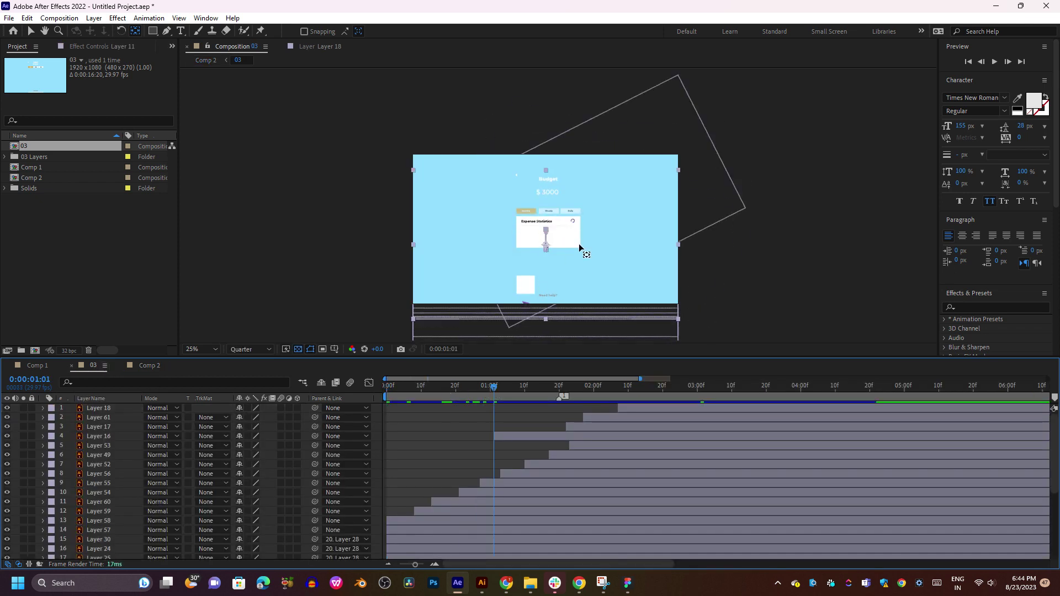
{"action": "left_click_drag", "start_coordinate": [579, 243], "coordinate": [601, 199]}
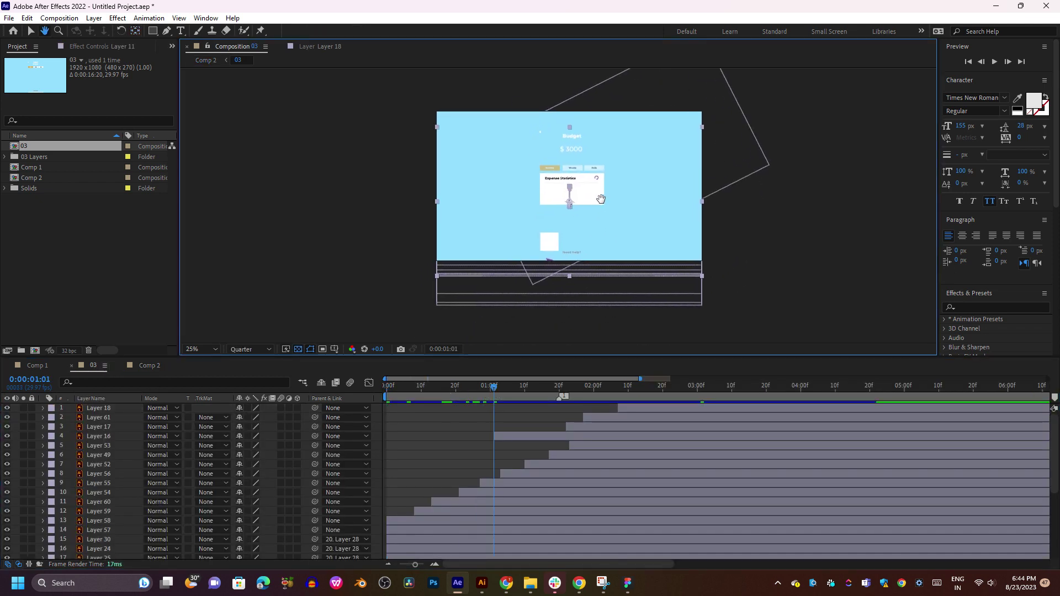
{"action": "left_click", "coordinate": [847, 245]}
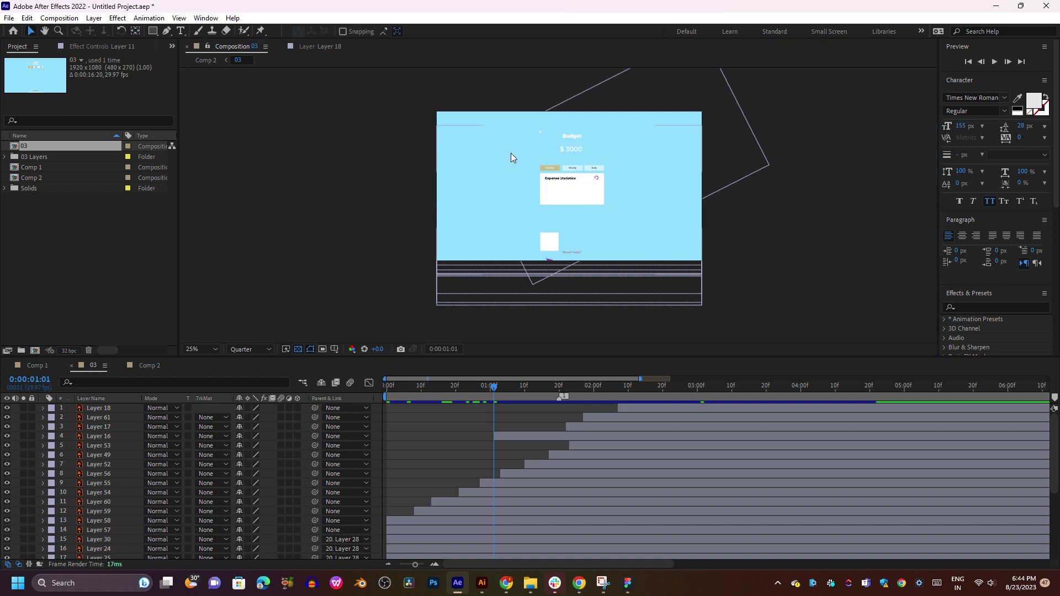
Fit composition 03 to the viewer and preview its animation from the first frame.
{"action": "scroll", "coordinate": [511, 157], "scroll_direction": "up", "scroll_amount": 4}
{"action": "scroll", "coordinate": [544, 171], "scroll_direction": "down", "scroll_amount": 2}
{"action": "left_click", "coordinate": [219, 346]}
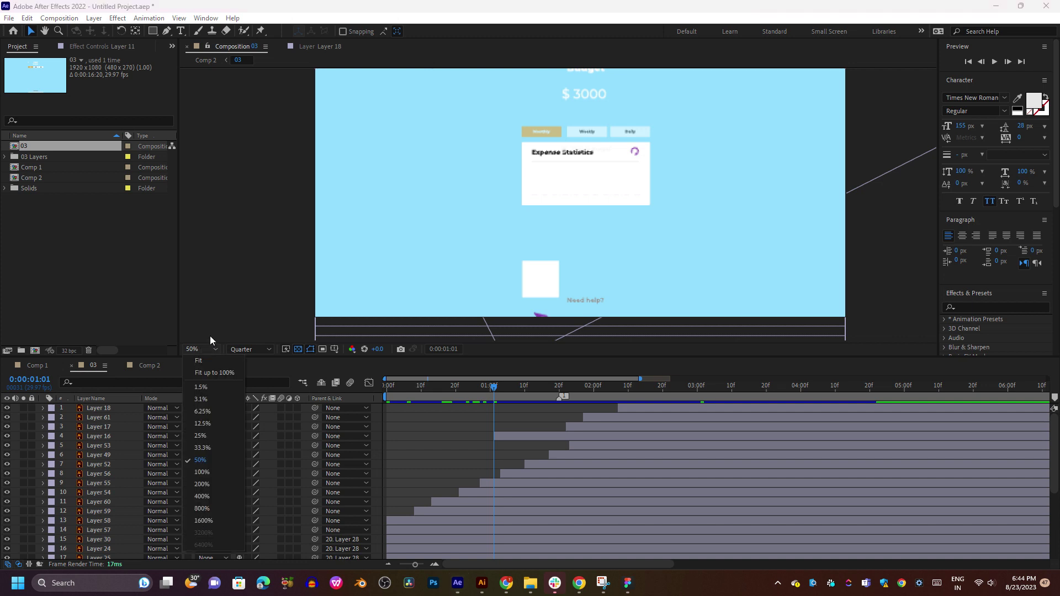
{"action": "left_click", "coordinate": [207, 366]}
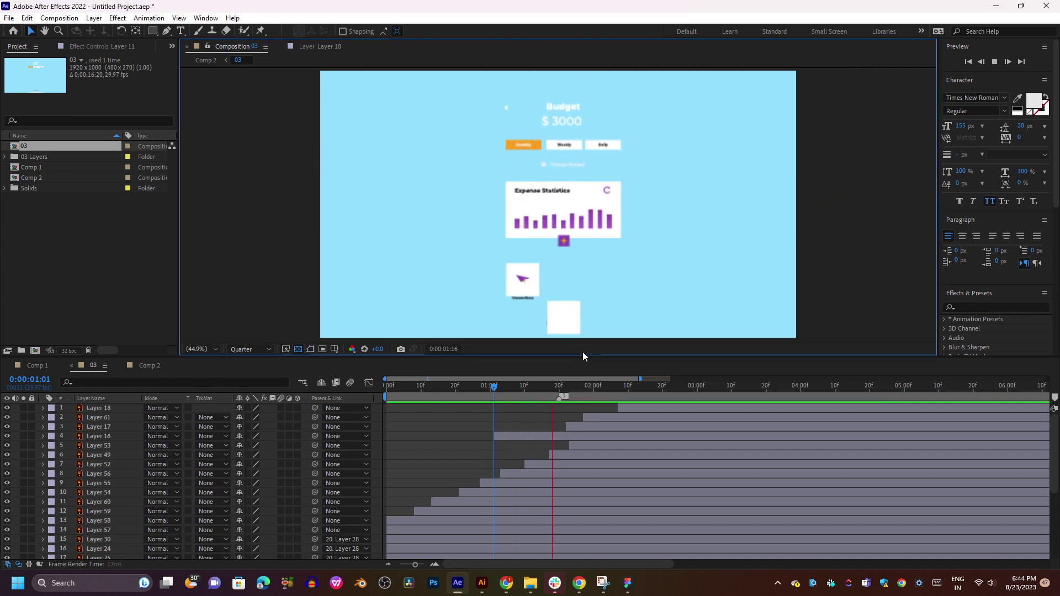
{"action": "key", "text": "space"}
{"action": "key", "text": "space"}
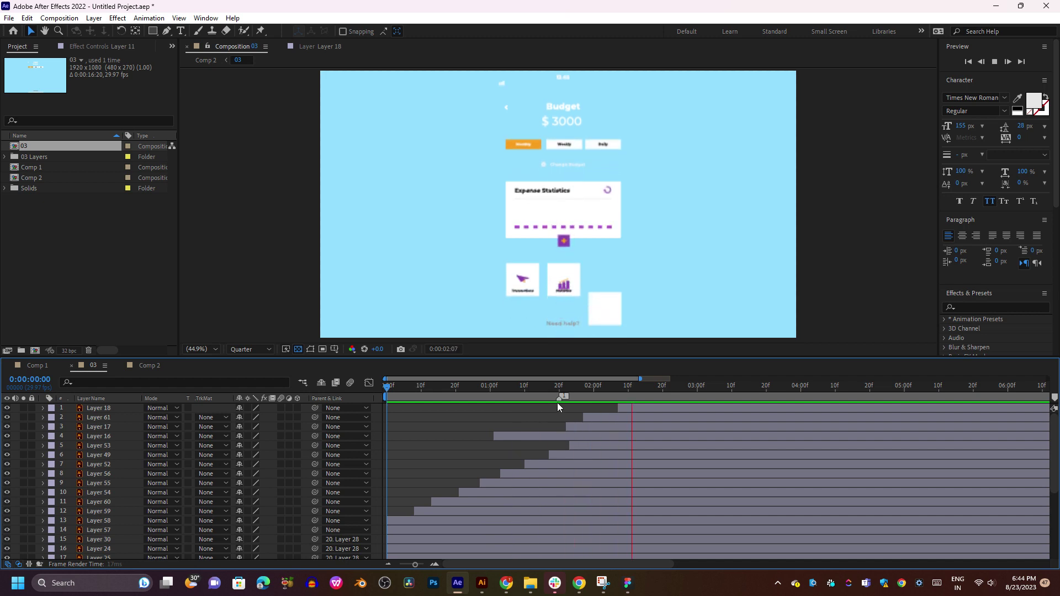
Preview the later part of the animation from 0:00:01:13 and again from 0:00:01:01.
{"action": "key", "text": "space"}
{"action": "left_click", "coordinate": [525, 386]}
{"action": "mouse_move", "coordinate": [541, 395]}
{"action": "left_mouse_down"}
{"action": "mouse_move", "coordinate": [623, 392]}
{"action": "mouse_move", "coordinate": [473, 435]}
{"action": "mouse_move", "coordinate": [540, 443]}
{"action": "mouse_move", "coordinate": [766, 419]}
{"action": "mouse_move", "coordinate": [341, 430]}
{"action": "mouse_move", "coordinate": [436, 450]}
{"action": "mouse_move", "coordinate": [687, 423]}
{"action": "mouse_move", "coordinate": [413, 419]}
{"action": "mouse_move", "coordinate": [643, 400]}
{"action": "mouse_move", "coordinate": [393, 417]}
{"action": "mouse_move", "coordinate": [604, 375]}
{"action": "mouse_move", "coordinate": [610, 392]}
{"action": "mouse_move", "coordinate": [729, 386]}
{"action": "mouse_move", "coordinate": [479, 378]}
{"action": "mouse_move", "coordinate": [616, 376]}
{"action": "mouse_move", "coordinate": [606, 397]}
{"action": "mouse_move", "coordinate": [491, 399]}
{"action": "mouse_move", "coordinate": [534, 396]}
{"action": "left_mouse_up"}
{"action": "key", "text": "space"}
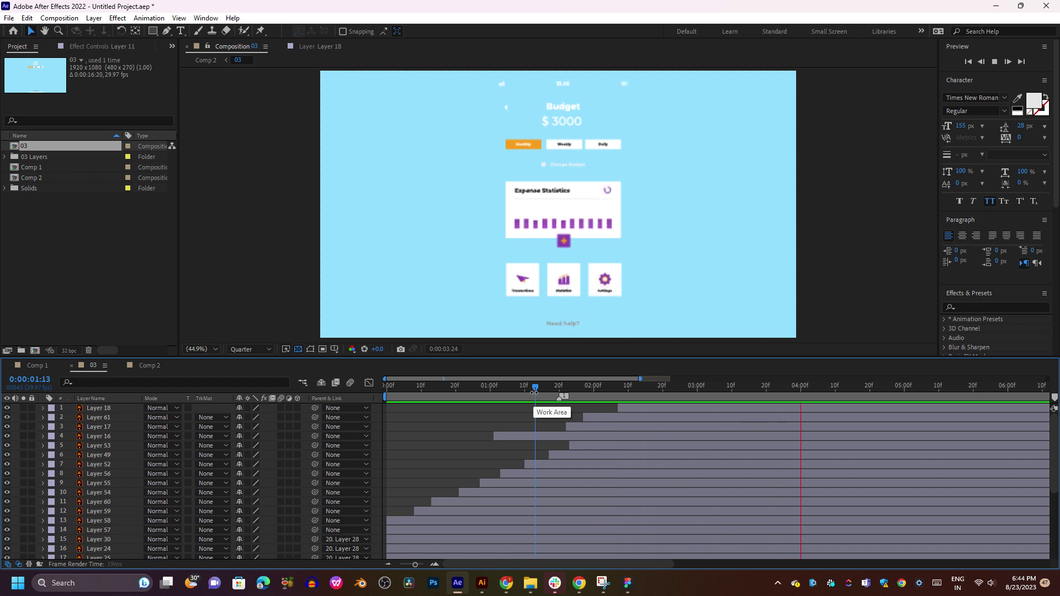
{"action": "left_click_drag", "start_coordinate": [544, 386], "coordinate": [494, 415]}
{"action": "key", "text": "space"}
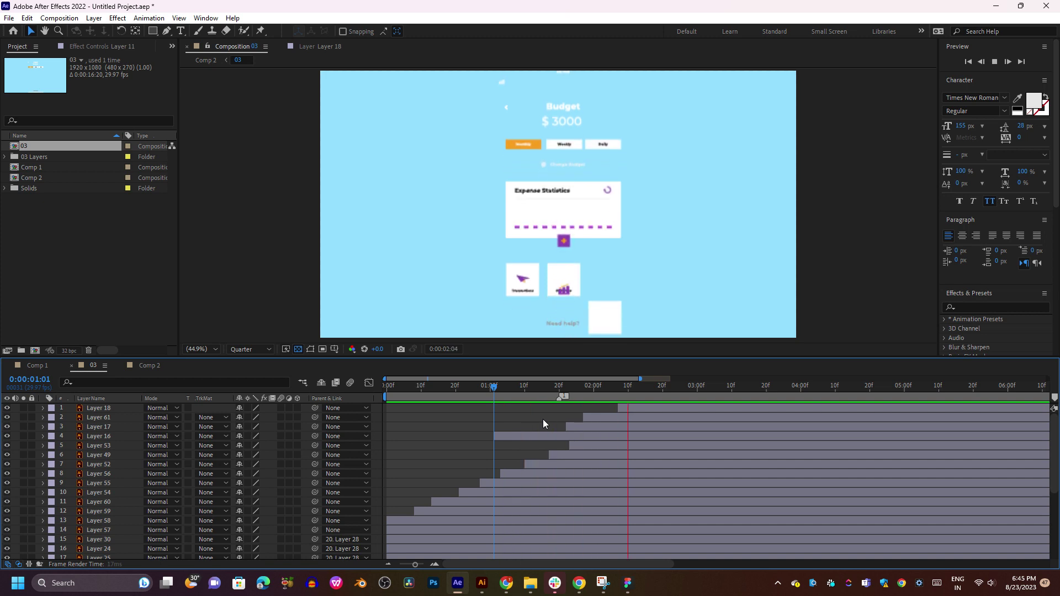
{"action": "key", "text": "space"}
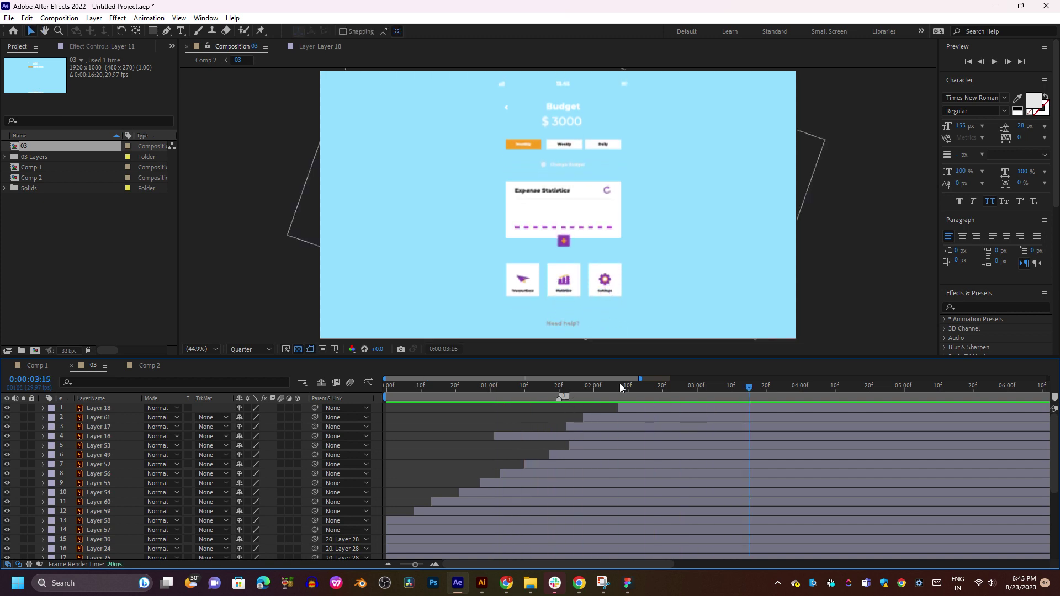
Preview the animation from the first frame with more of the timeline in view, and scrub back to 0:00:01:13.
{"action": "left_click", "coordinate": [779, 389]}
{"action": "key", "text": "minus"}
{"action": "key", "text": "minus"}
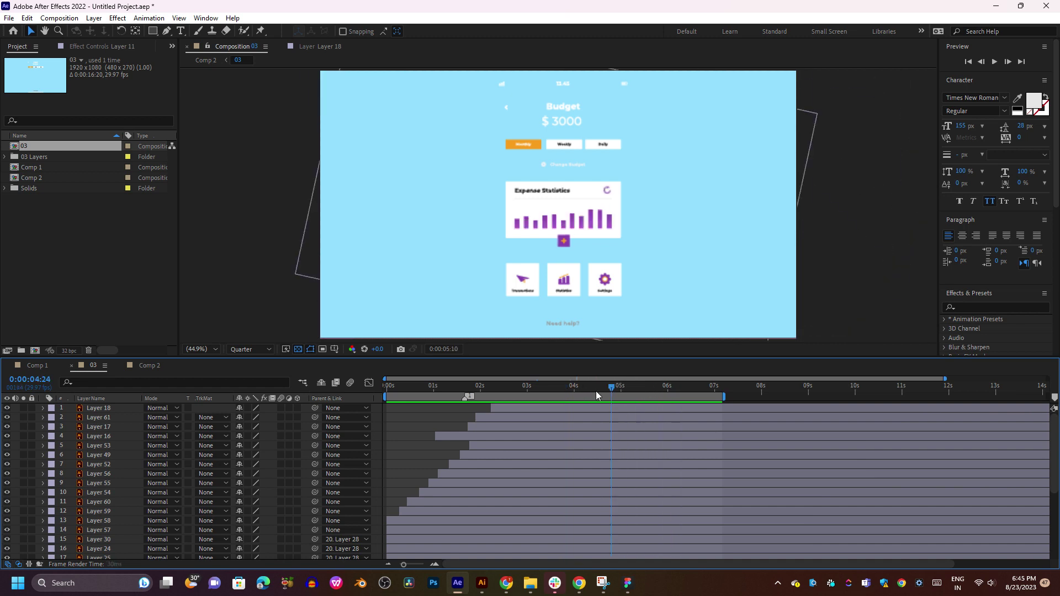
{"action": "key", "text": "Home"}
{"action": "key", "text": "space"}
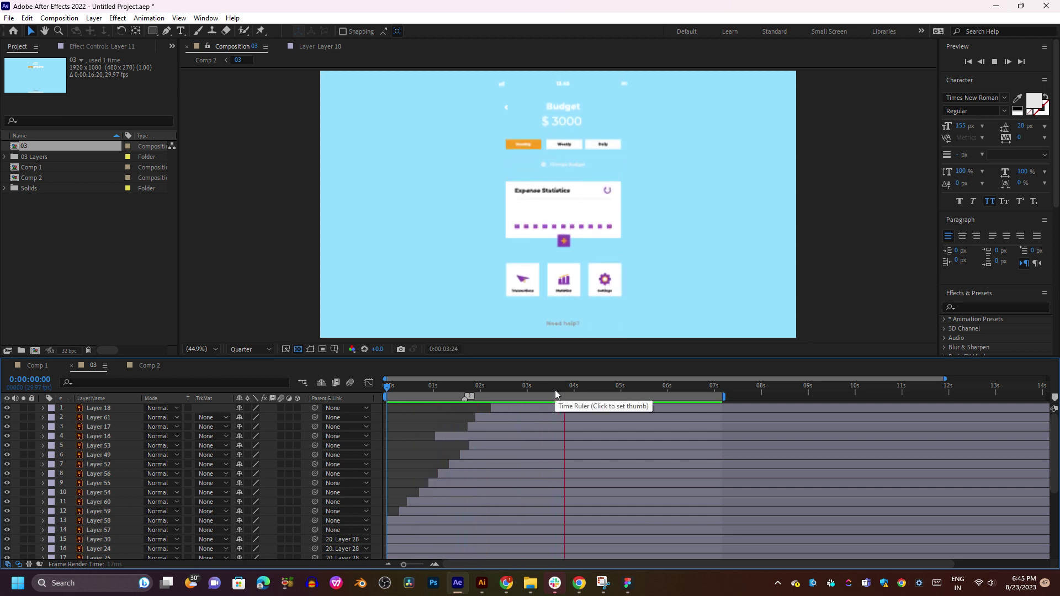
{"action": "left_click_drag", "start_coordinate": [549, 387], "coordinate": [626, 388]}
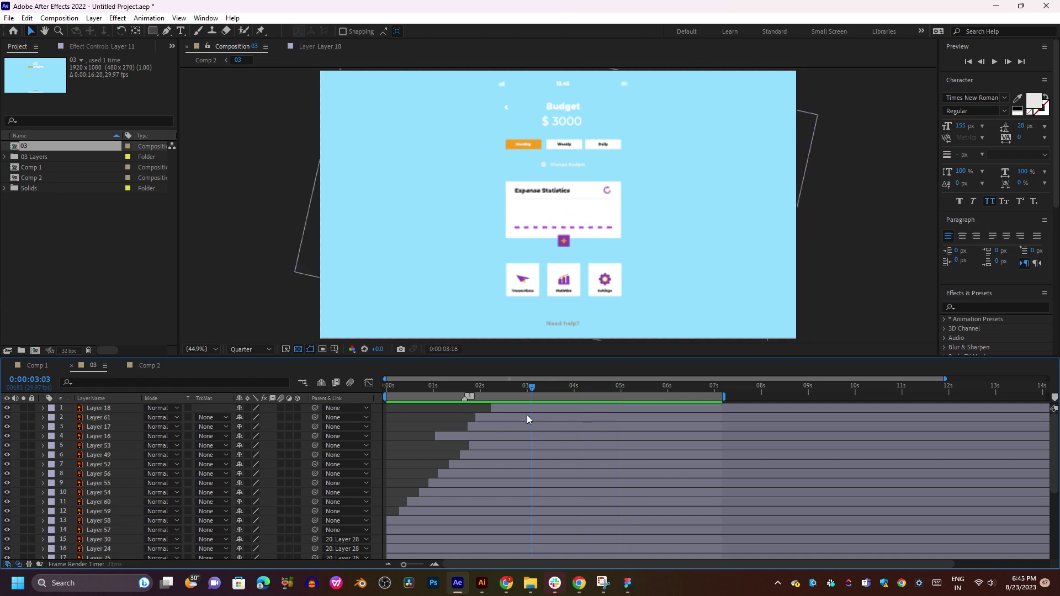
{"action": "left_click_drag", "start_coordinate": [528, 420], "coordinate": [456, 448]}
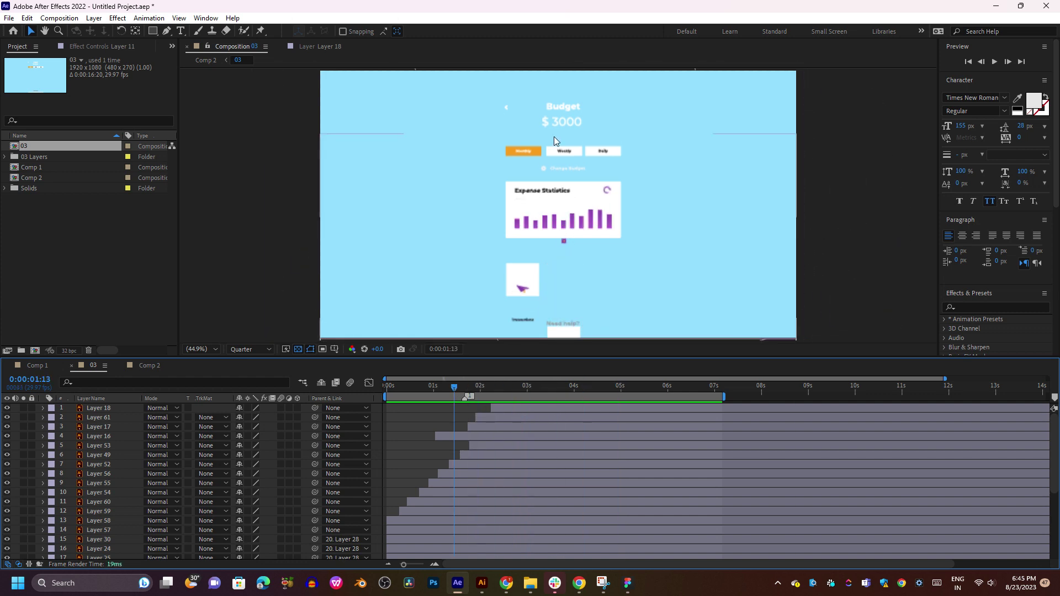